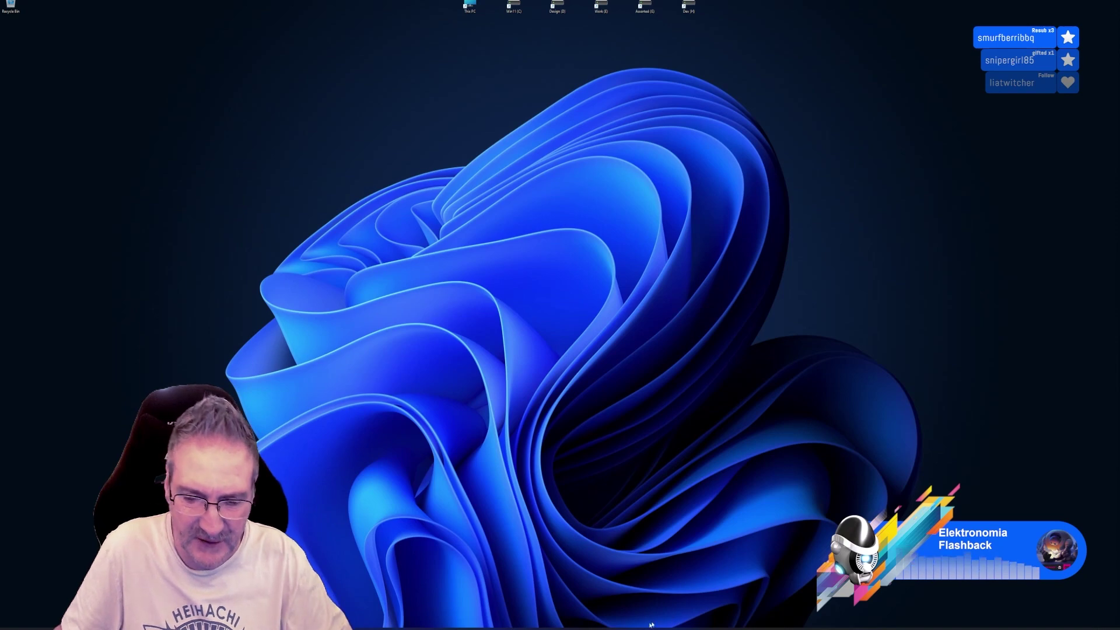
Step: Switch to the Unreal Editor, duplicate the two iron fence panels with their stone wall, and slide the copy along to extend the churchyard wall
key("alt+Tab")
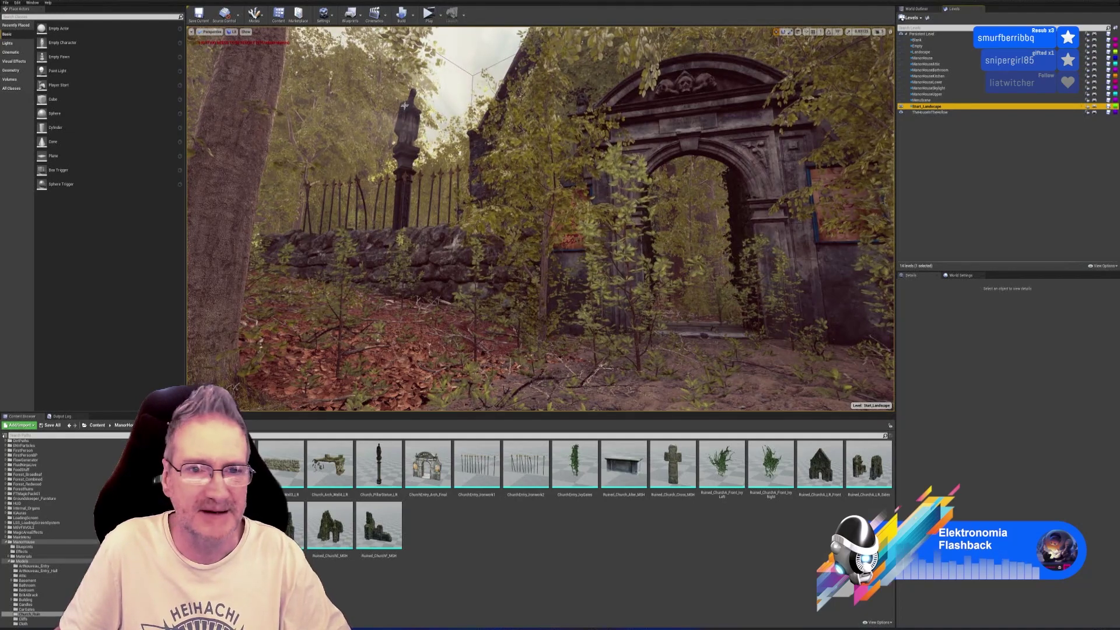
right_click_drag(493, 258, 443, 257)
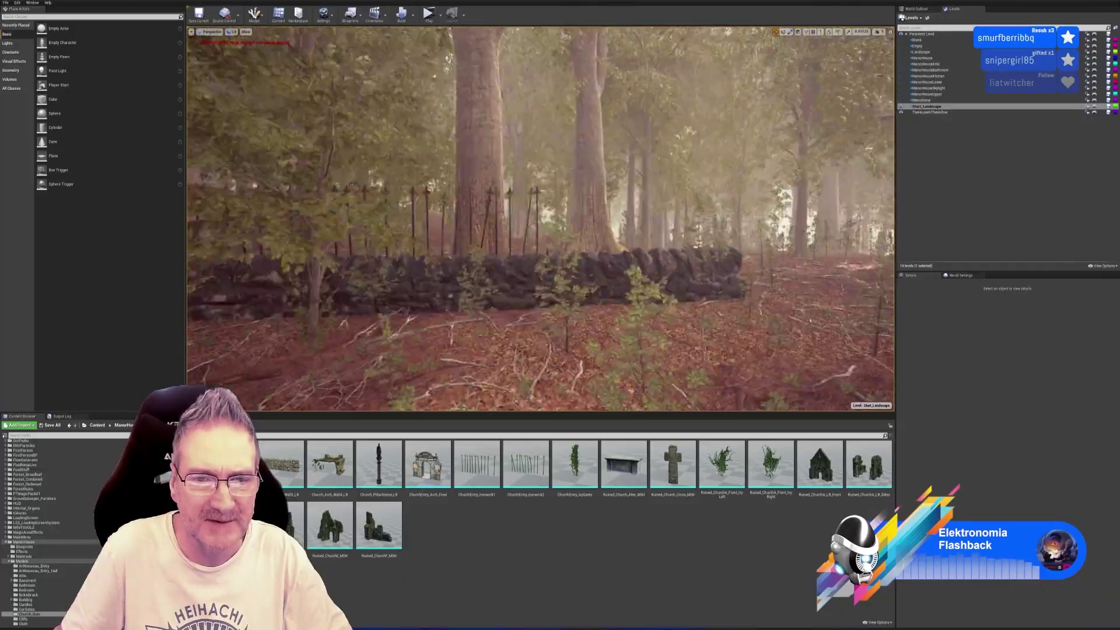
right_click_drag(540, 219, 327, 219)
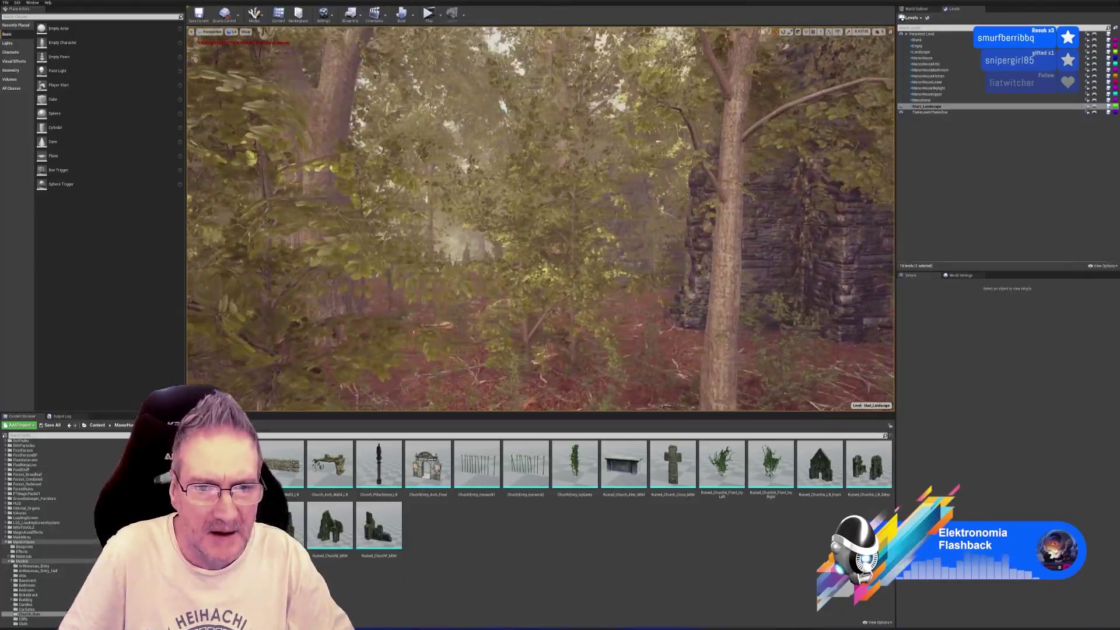
right_click_drag(541, 219, 479, 215)
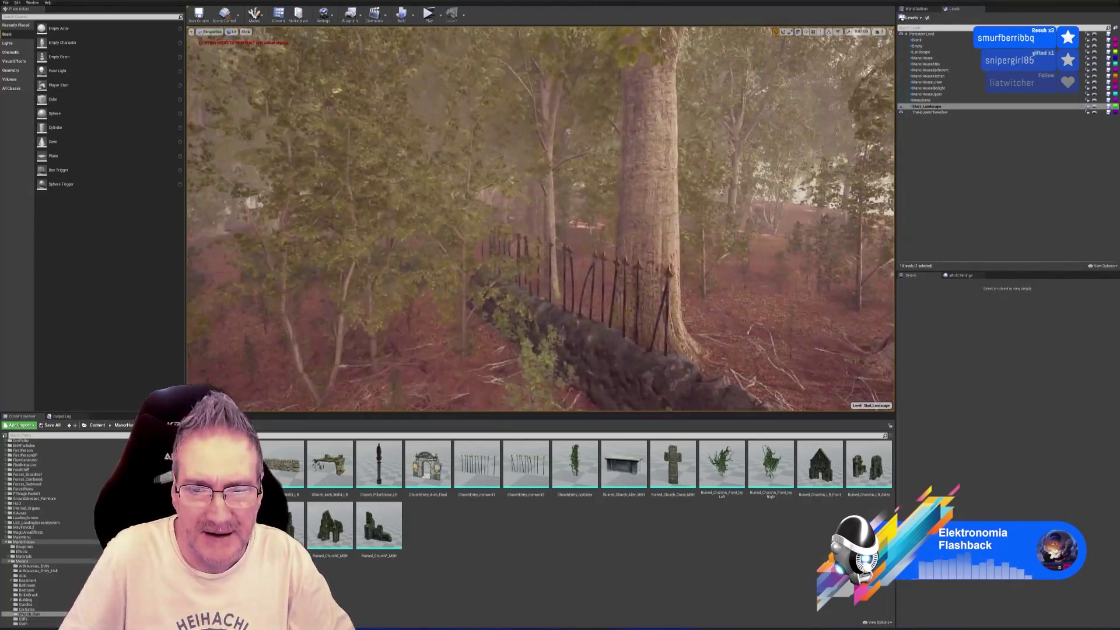
right_click_drag(449, 269, 423, 269)
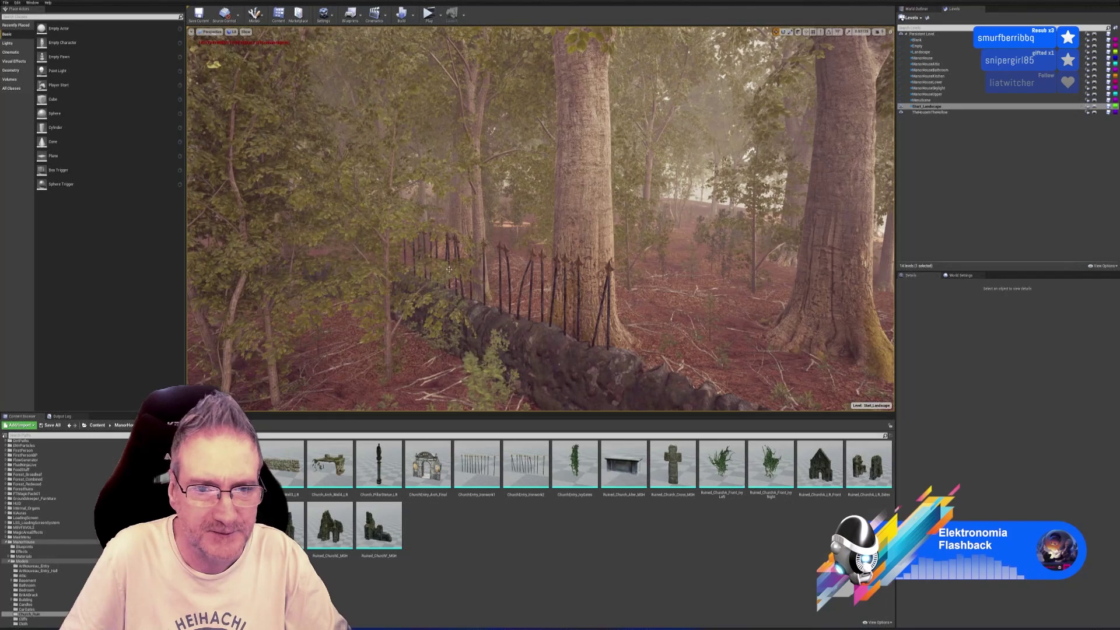
left_click(455, 251)
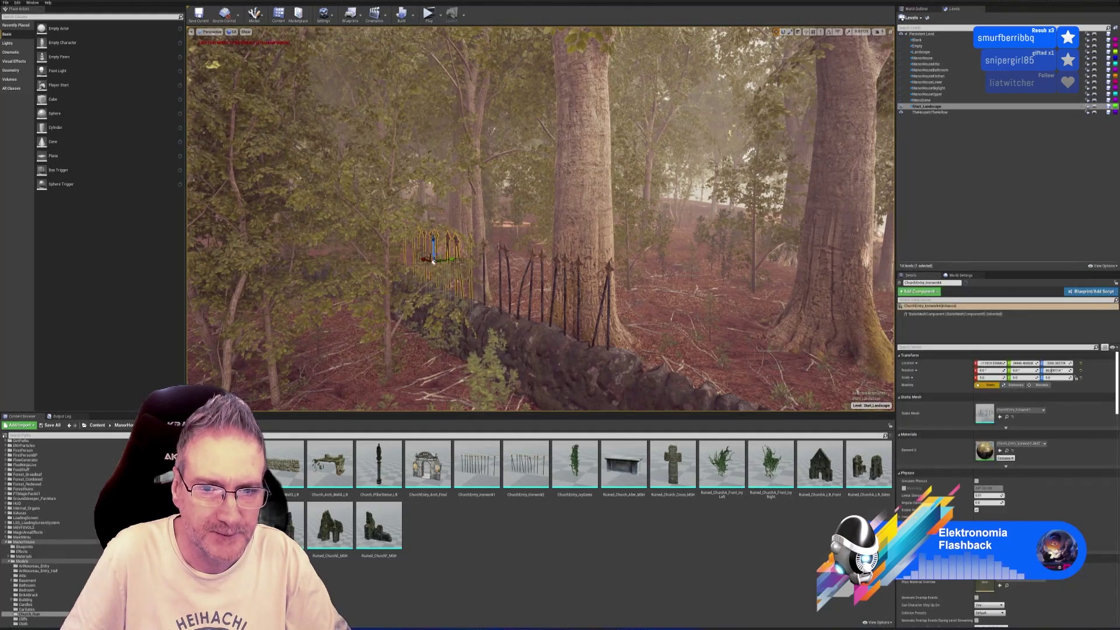
left_click(537, 291, "ctrl")
left_click(543, 359, "ctrl")
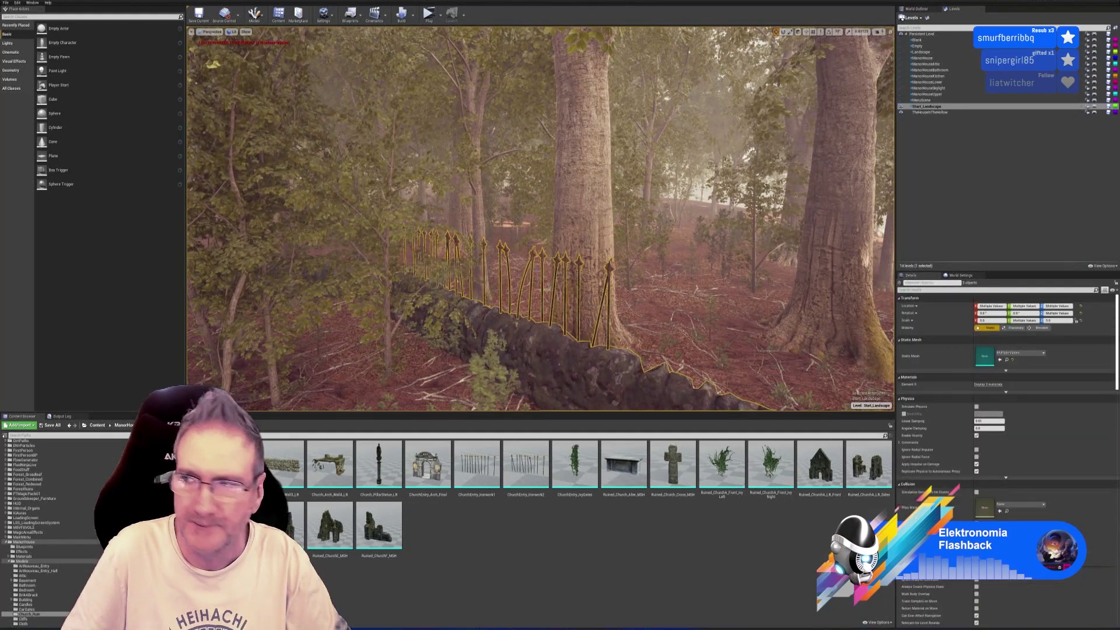
right_click(547, 353)
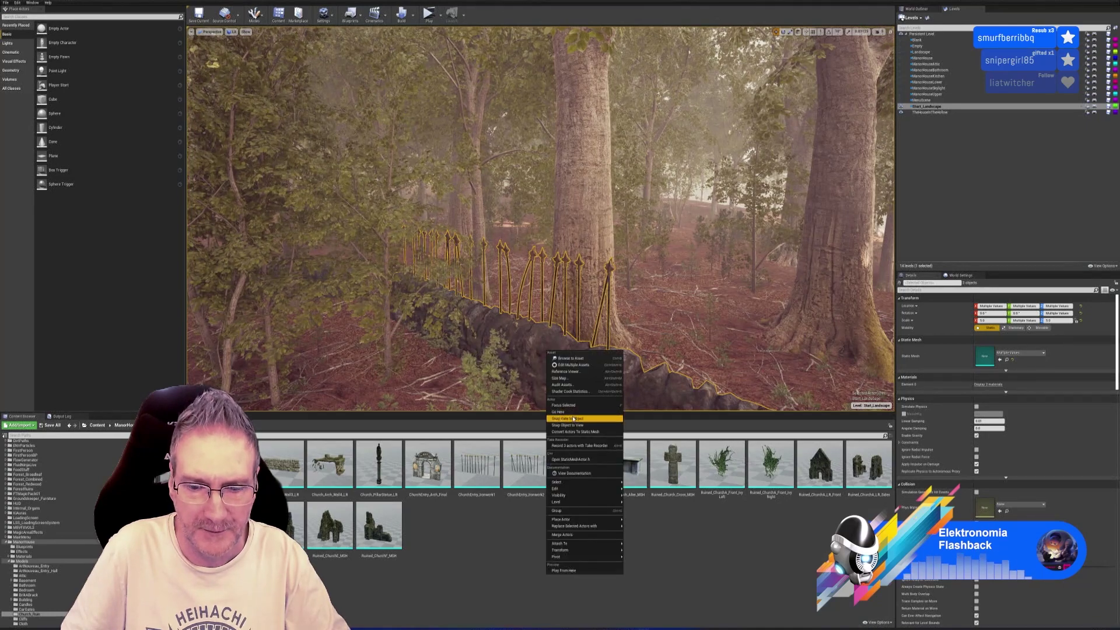
mouse_move(614, 490)
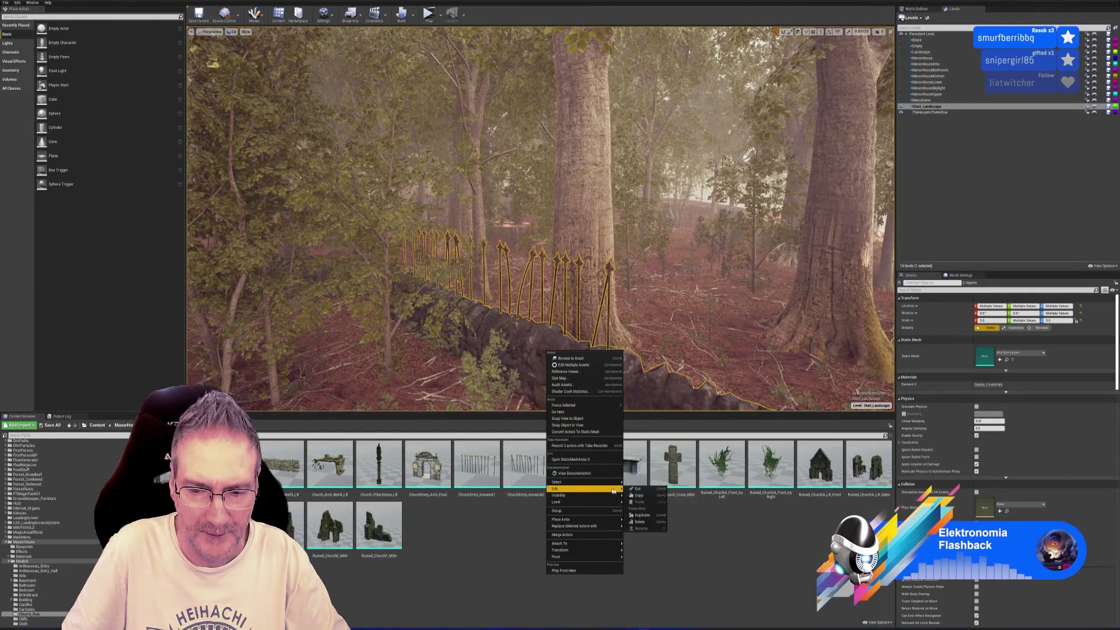
left_click(641, 516)
right_click_drag(535, 373, 578, 397)
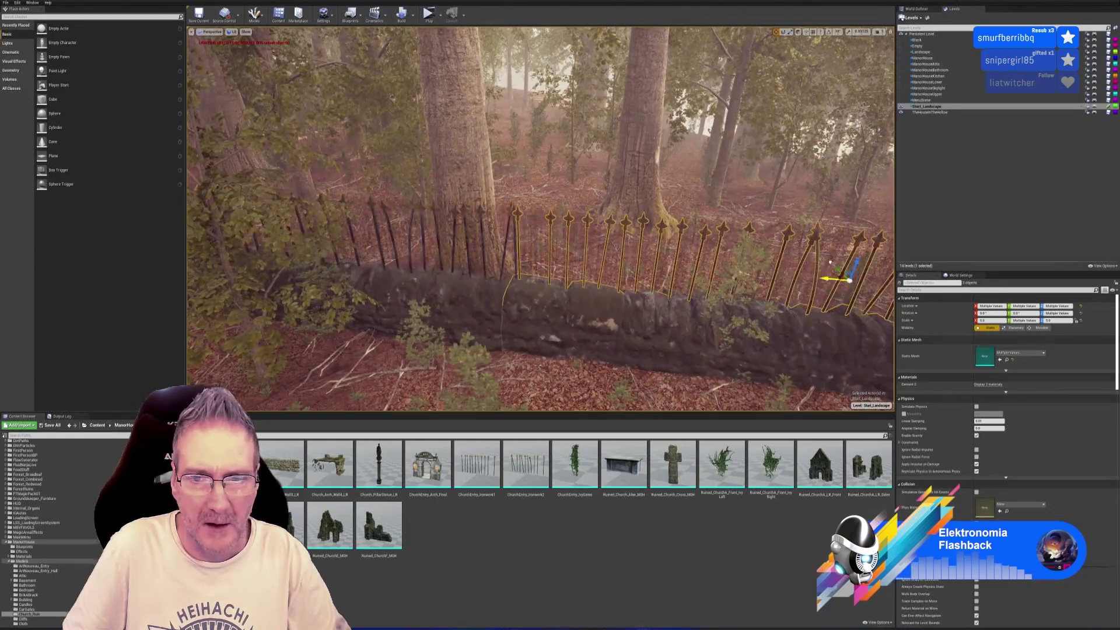
Step: Examine the extended wall, the church ruin and the surrounding woodland to judge where the churchyard boundary should continue
right_click_drag(516, 269, 566, 274)
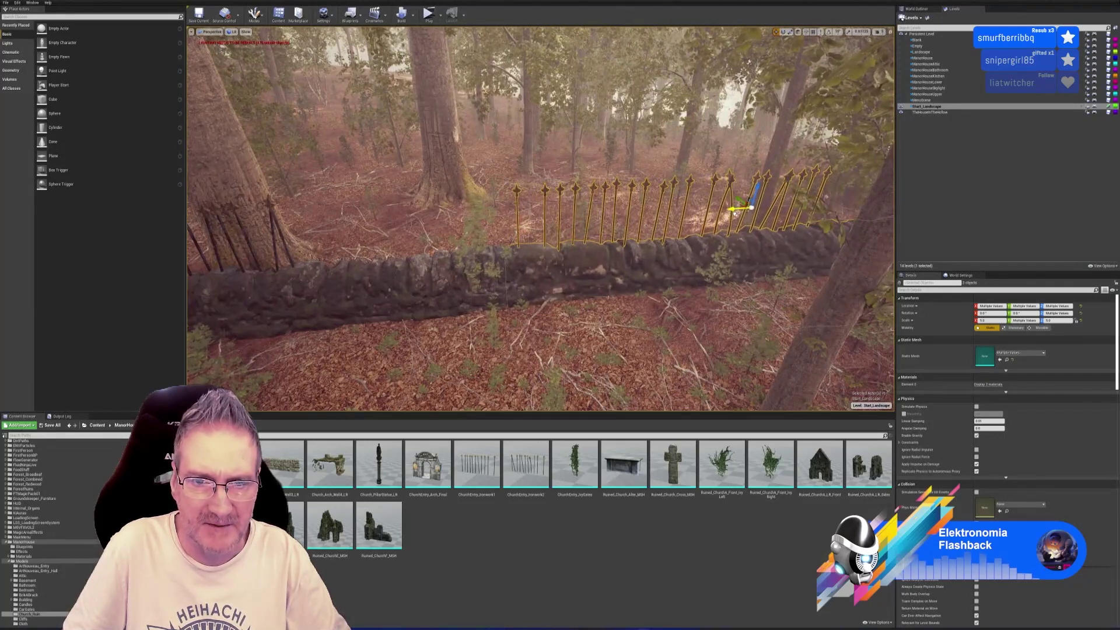
mouse_move(541, 275)
right_mouse_down()
mouse_move(566, 275)
mouse_move(554, 271)
right_mouse_up()
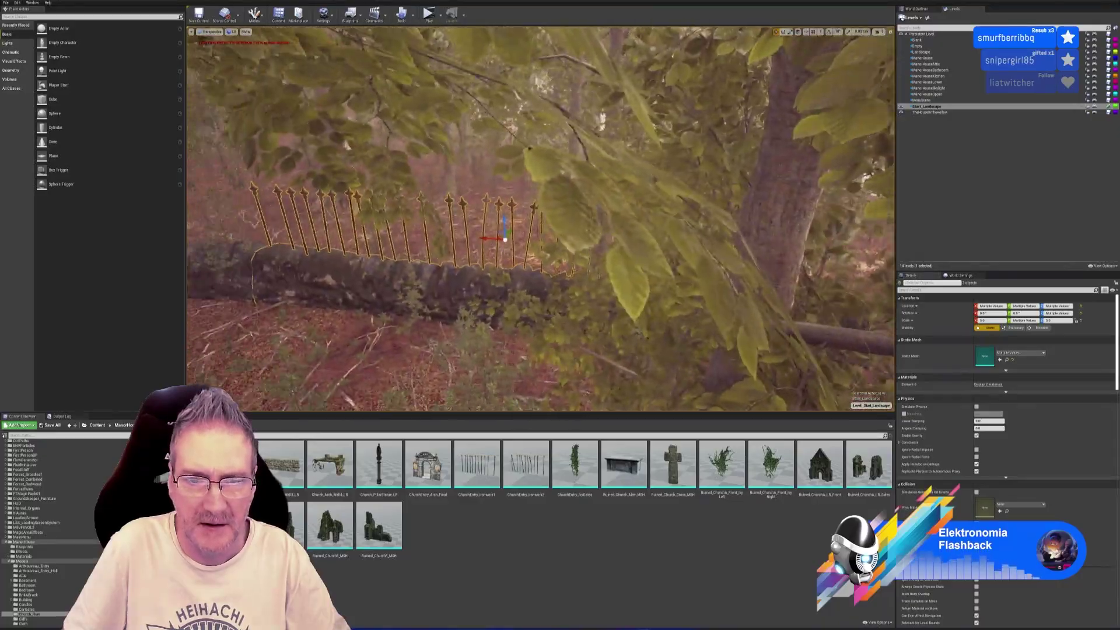
left_click_drag(484, 269, 452, 256, "alt")
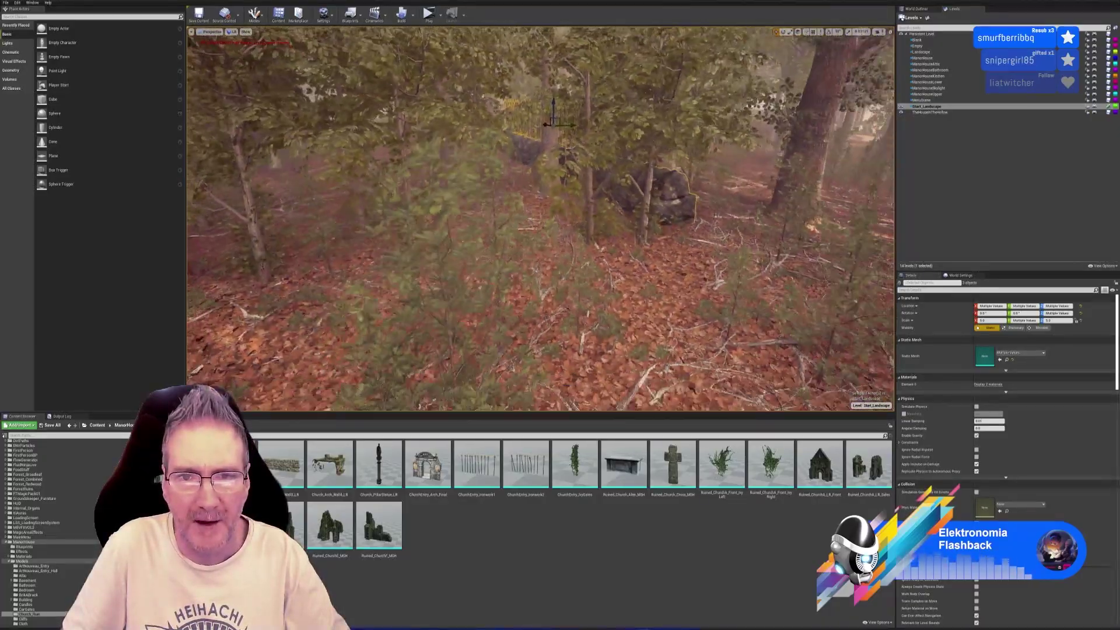
right_click_drag(540, 234, 641, 236)
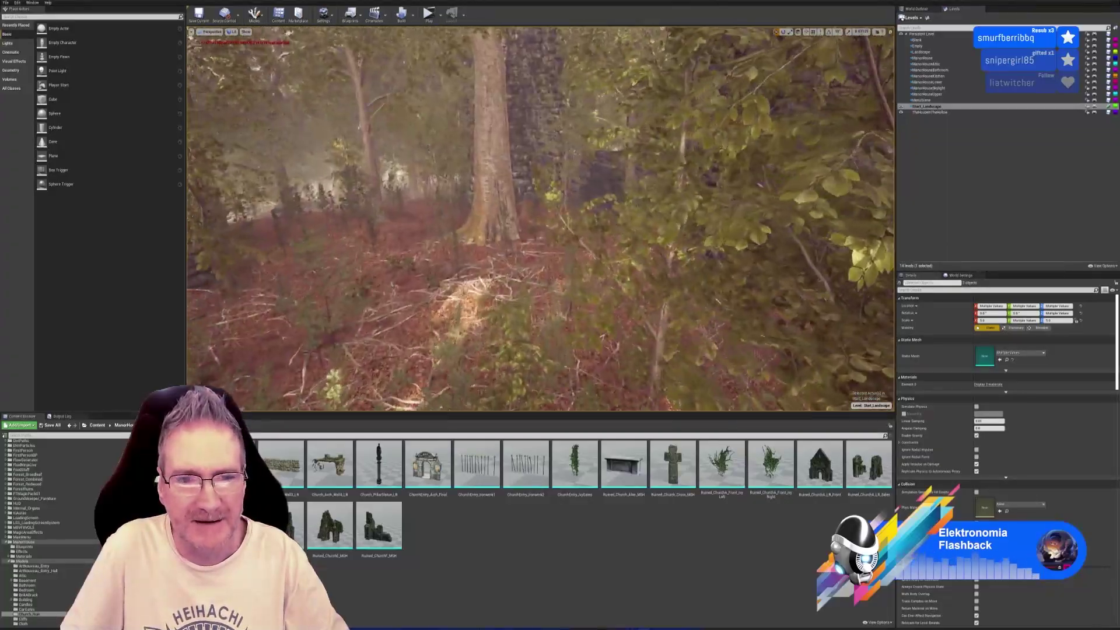
right_click_drag(540, 233, 482, 232)
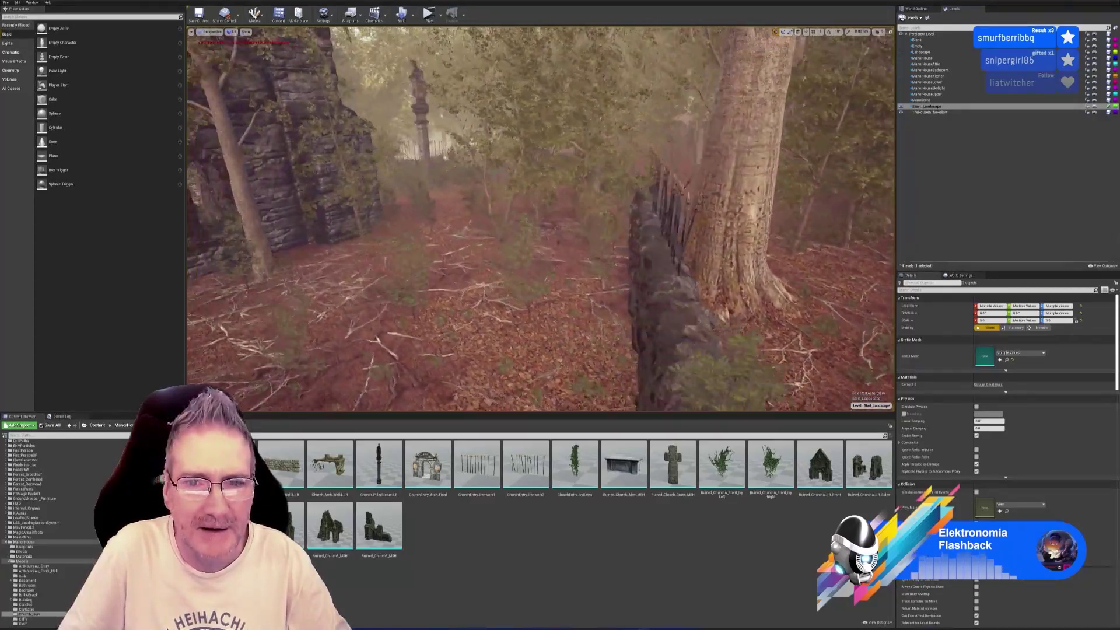
right_click_drag(496, 217, 479, 218)
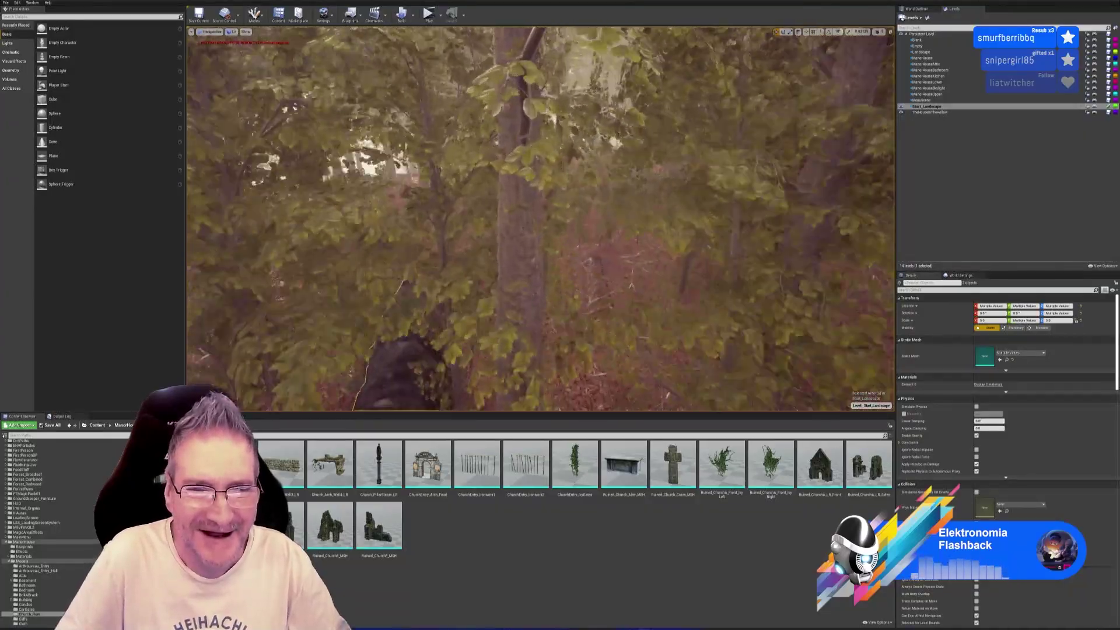
right_click_drag(540, 218, 635, 242)
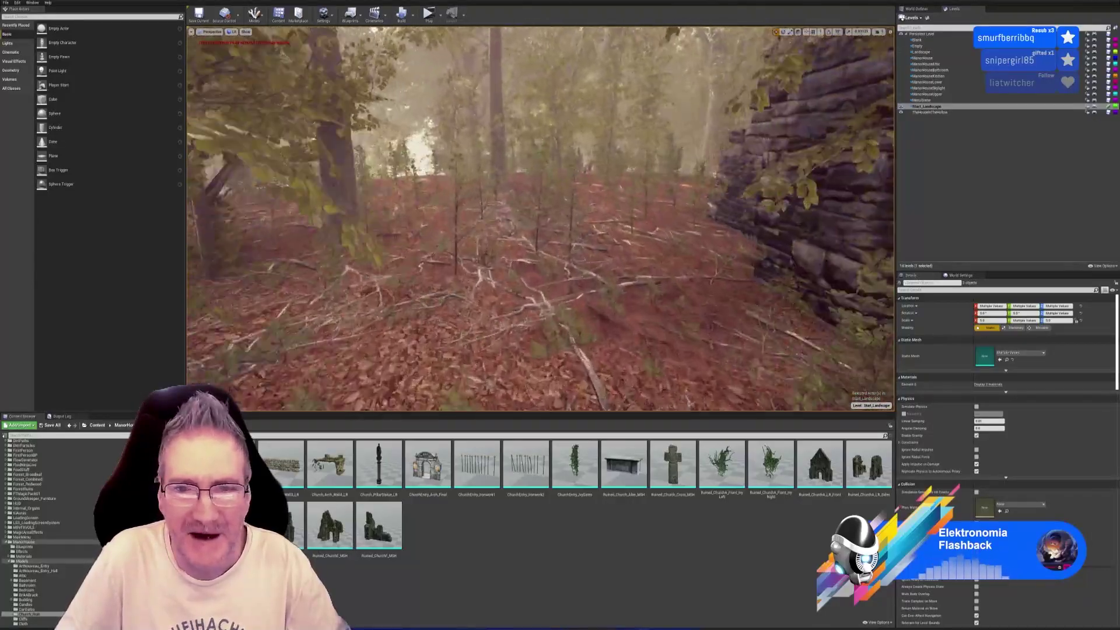
right_click_drag(541, 219, 624, 202)
key("w")
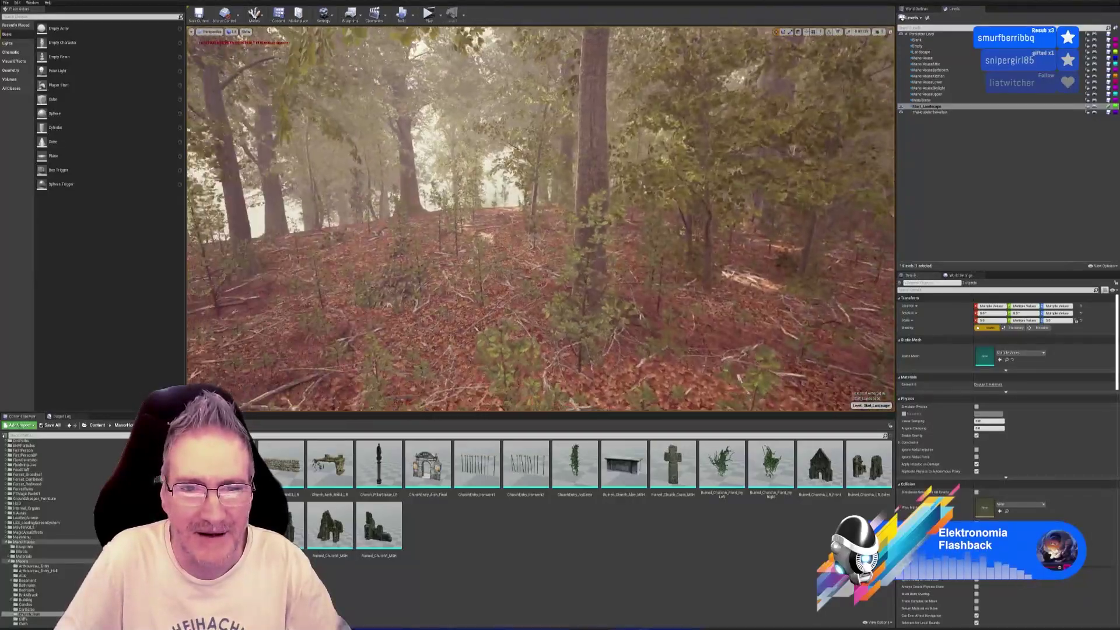
right_click_drag(541, 220, 619, 221)
key("w")
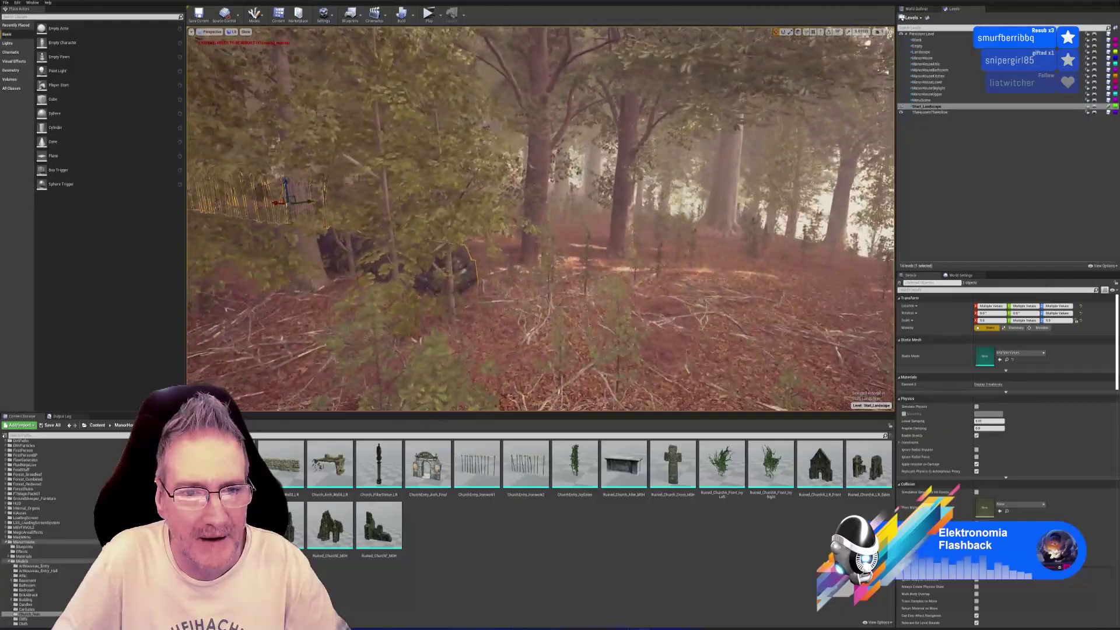
right_click_drag(540, 219, 653, 221)
key("w")
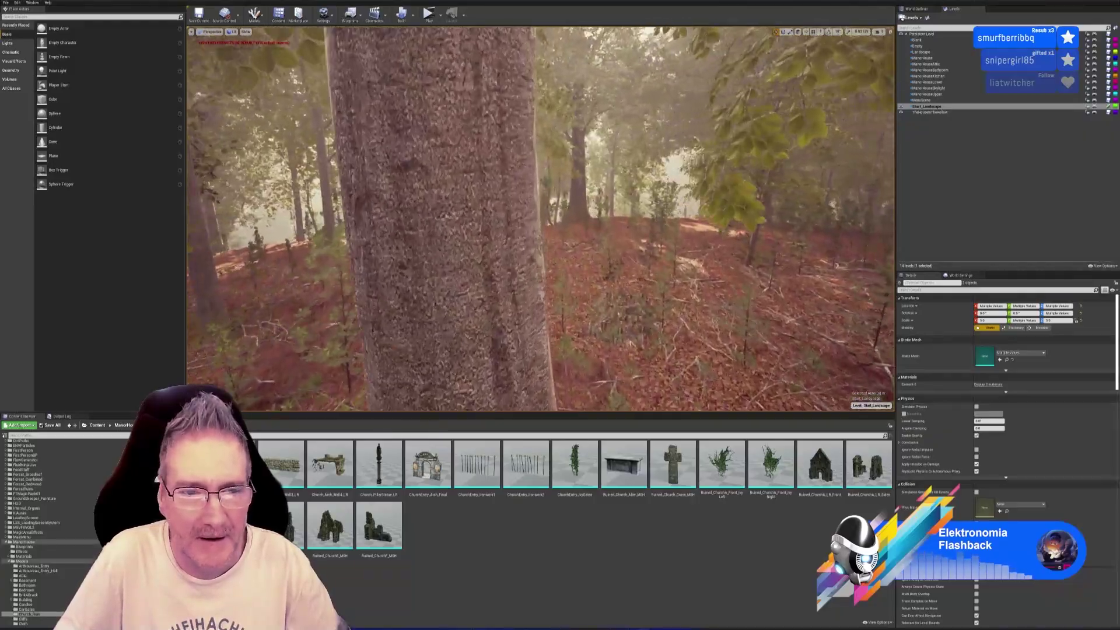
key("w")
right_click_drag(541, 220, 636, 217)
right_click_drag(540, 220, 631, 217)
key("w")
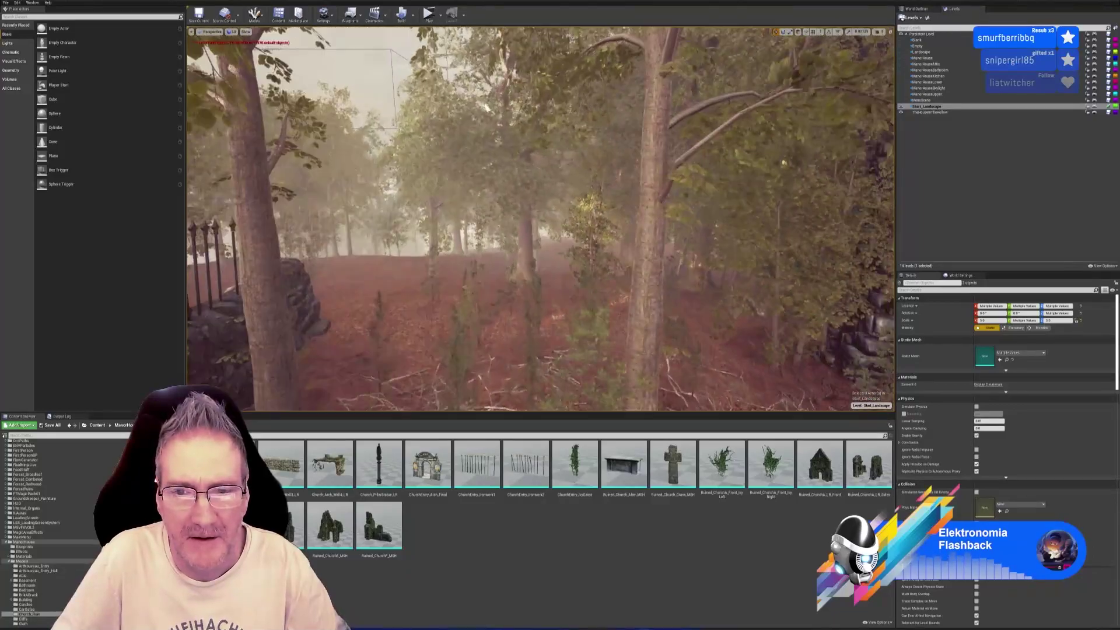
right_click_drag(540, 220, 618, 219)
key("w")
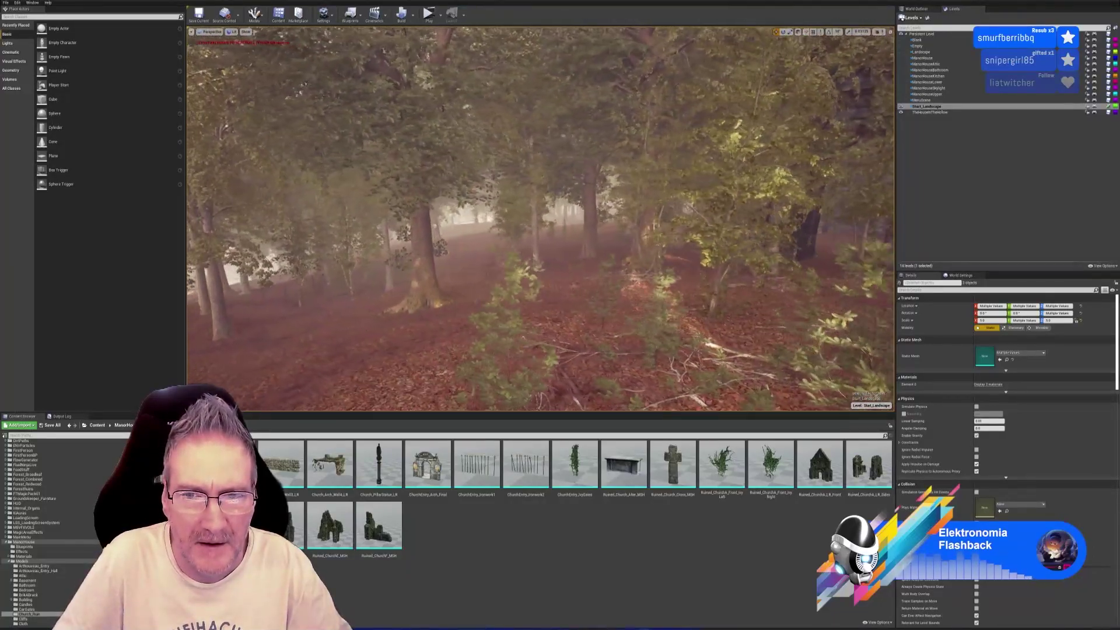
key("w")
right_click_drag(541, 219, 566, 216)
key("w")
key("w")
key("w")
key("w")
mouse_move(727, 231)
right_mouse_down()
mouse_move(763, 236)
mouse_move(740, 236)
right_mouse_up()
right_click_drag(601, 354, 631, 355)
Step: Duplicate the selected fence and stone wall section and move the copy sideways past the end of the existing wall
right_click(538, 245)
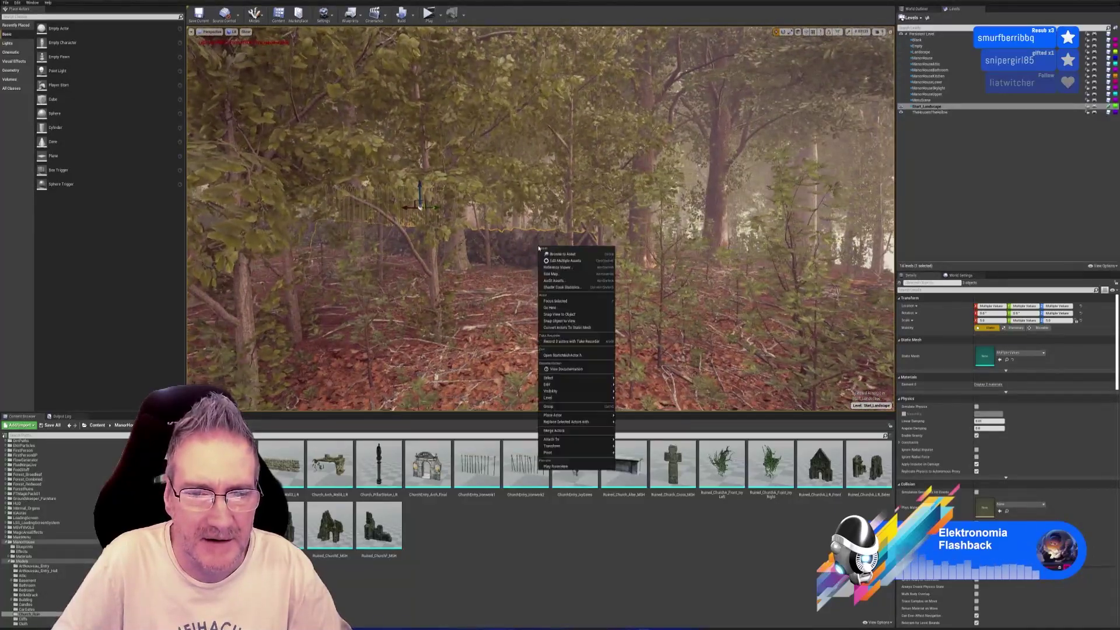
mouse_move(589, 385)
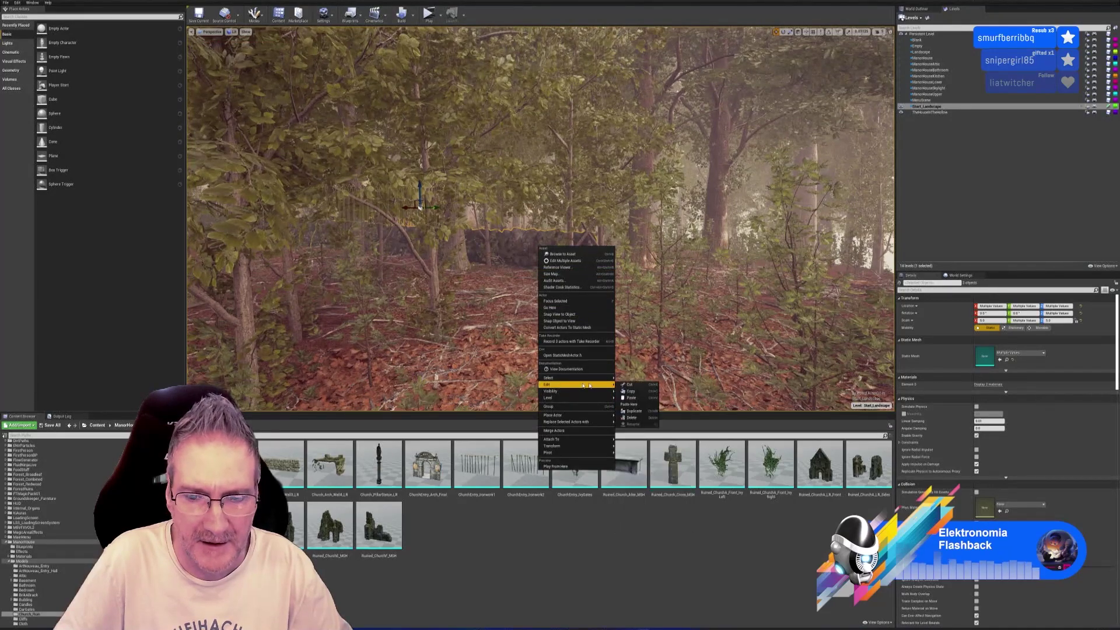
left_click(636, 410)
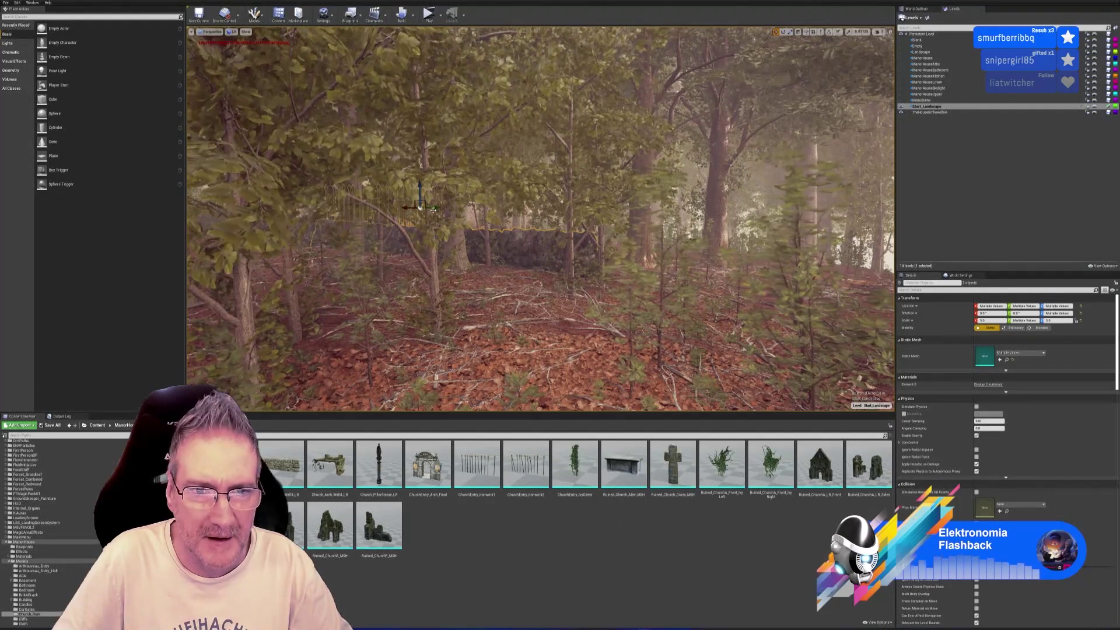
left_click_drag(433, 208, 448, 274)
left_click_drag(422, 209, 890, 217)
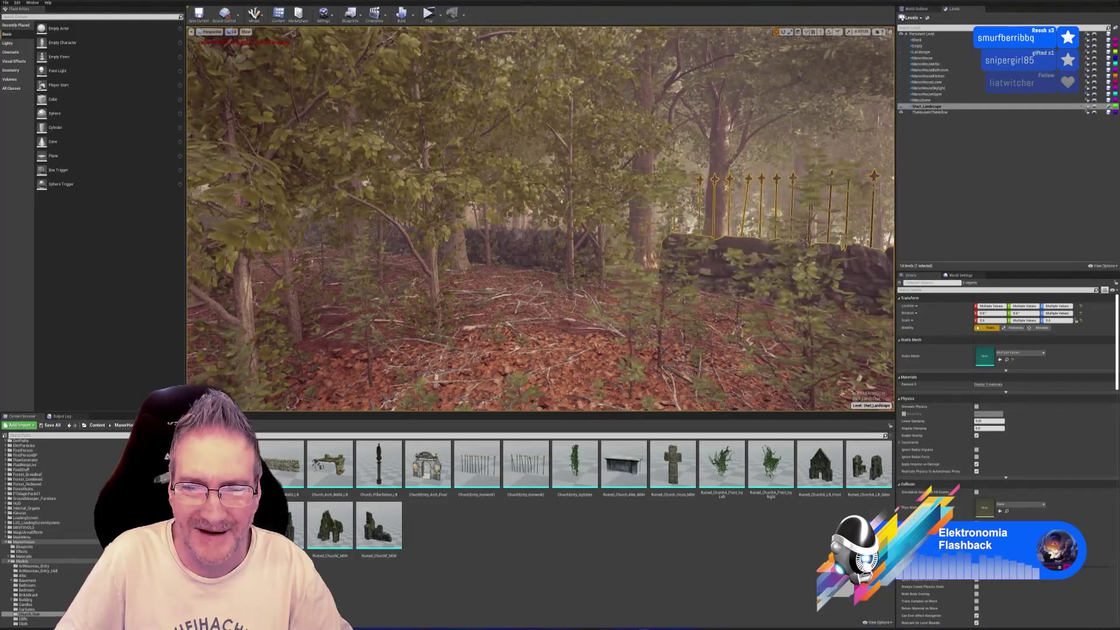
Step: Rotate the new fence and wall copy about its vertical axis to change the boundary's direction, undoing the first rotation attempt
right_click_drag(540, 221, 613, 239)
right_click_drag(540, 221, 823, 228)
right_click_drag(653, 260, 700, 260)
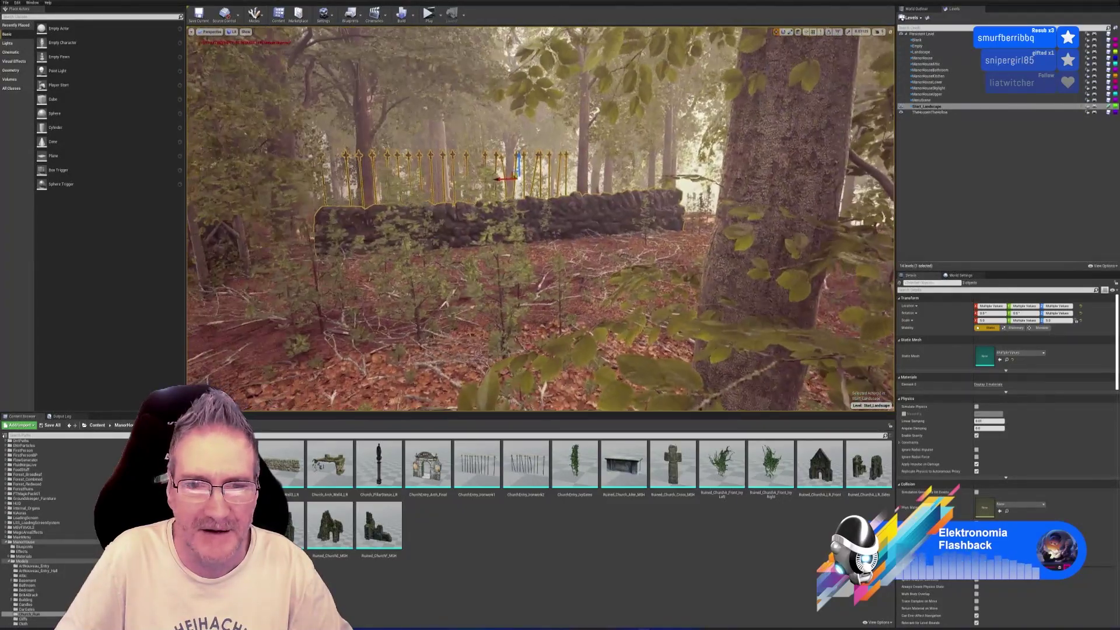
left_click(784, 32)
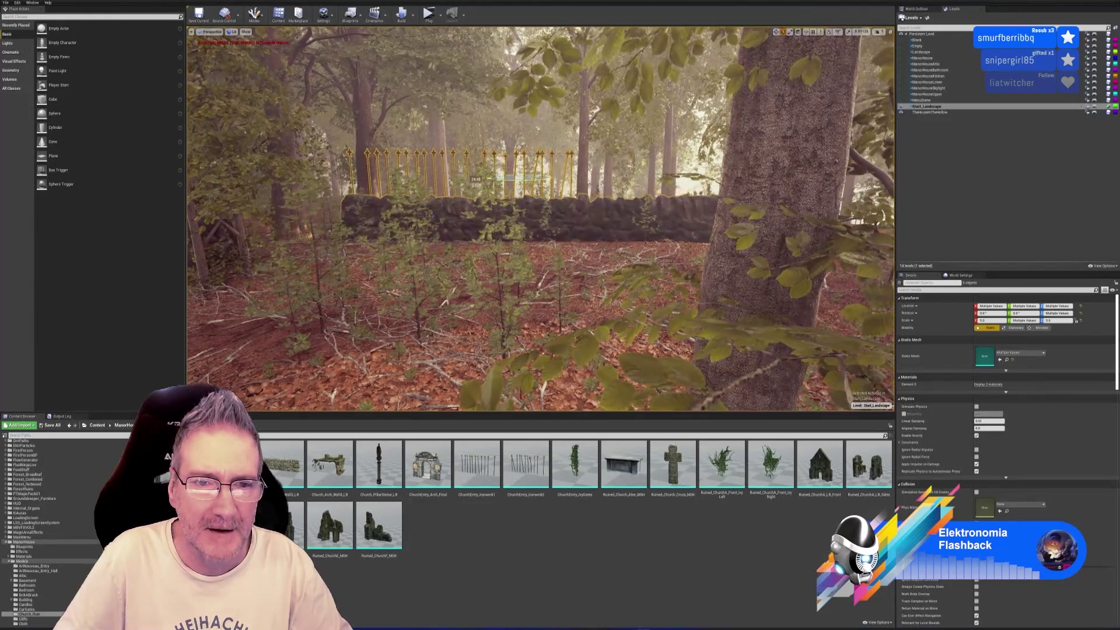
key("ctrl+z")
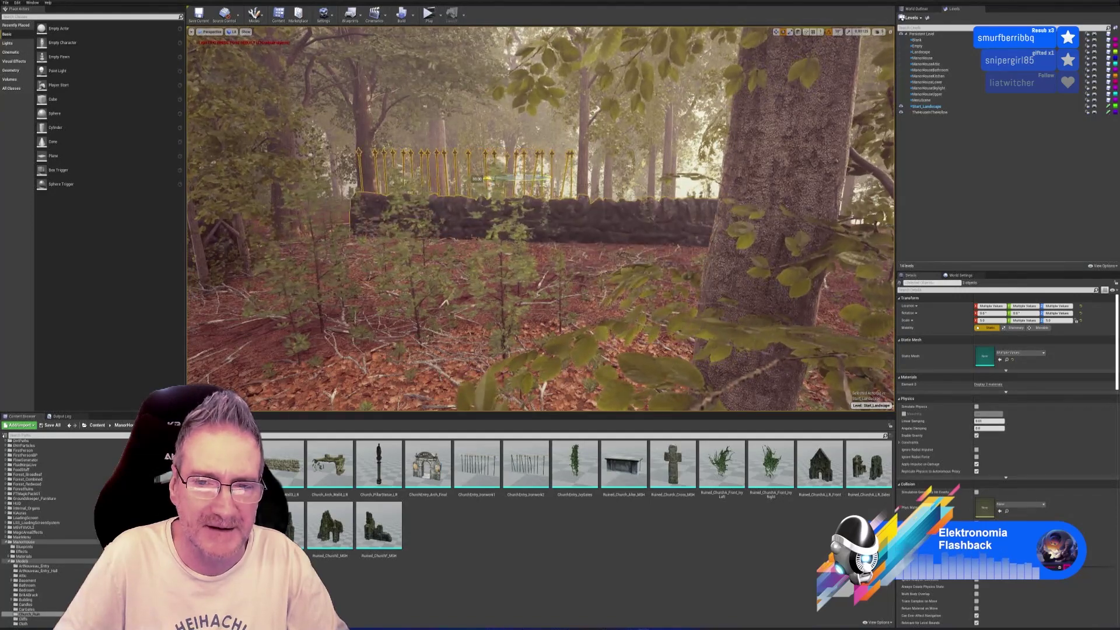
left_click_drag(486, 179, 490, 178)
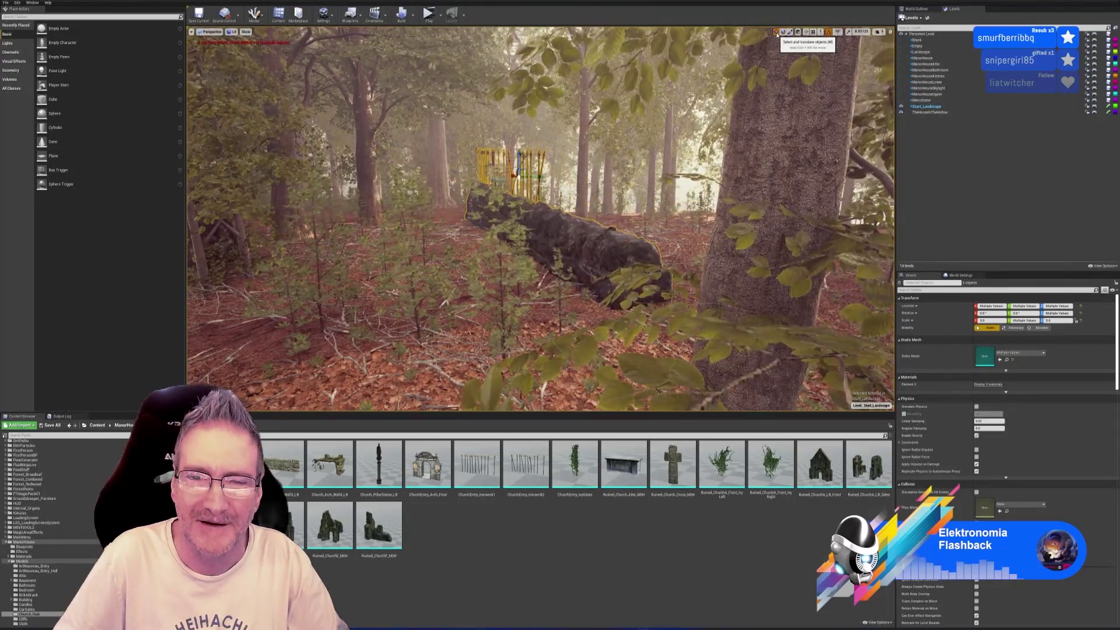
Step: Move the rotated fence and wall section across the forest floor toward the church ruin
key("w")
right_click_drag(642, 175, 758, 222)
key("w")
right_click_drag(543, 278, 507, 280)
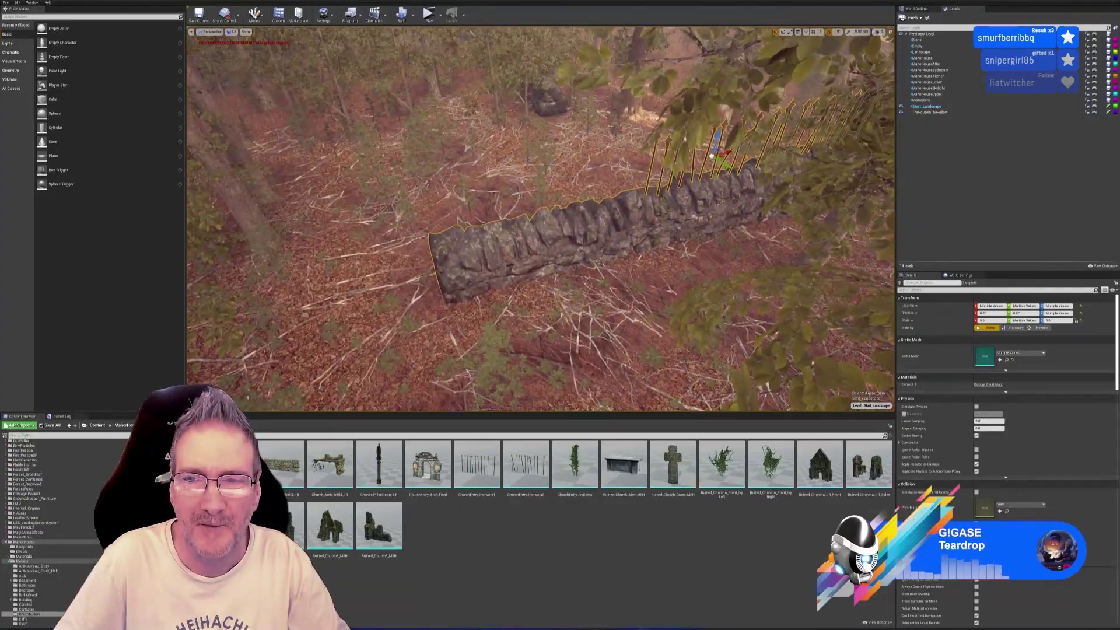
left_click_drag(727, 154, 470, 214)
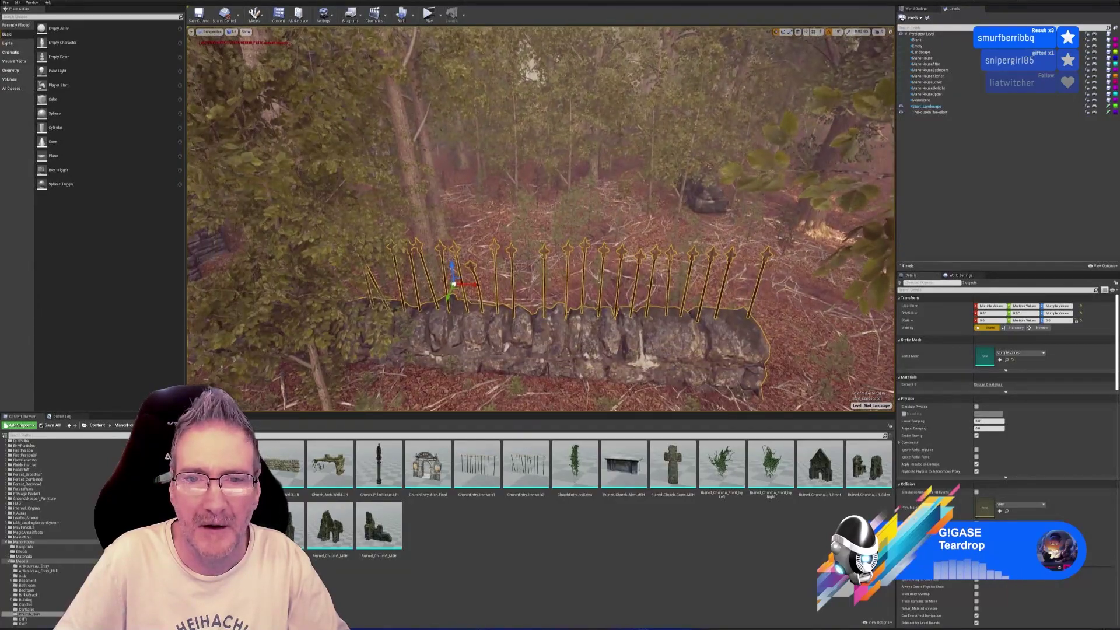
Step: Turn the fence and wall section further about its vertical axis in the open ground beside the church ruin
right_click_drag(540, 218, 595, 272)
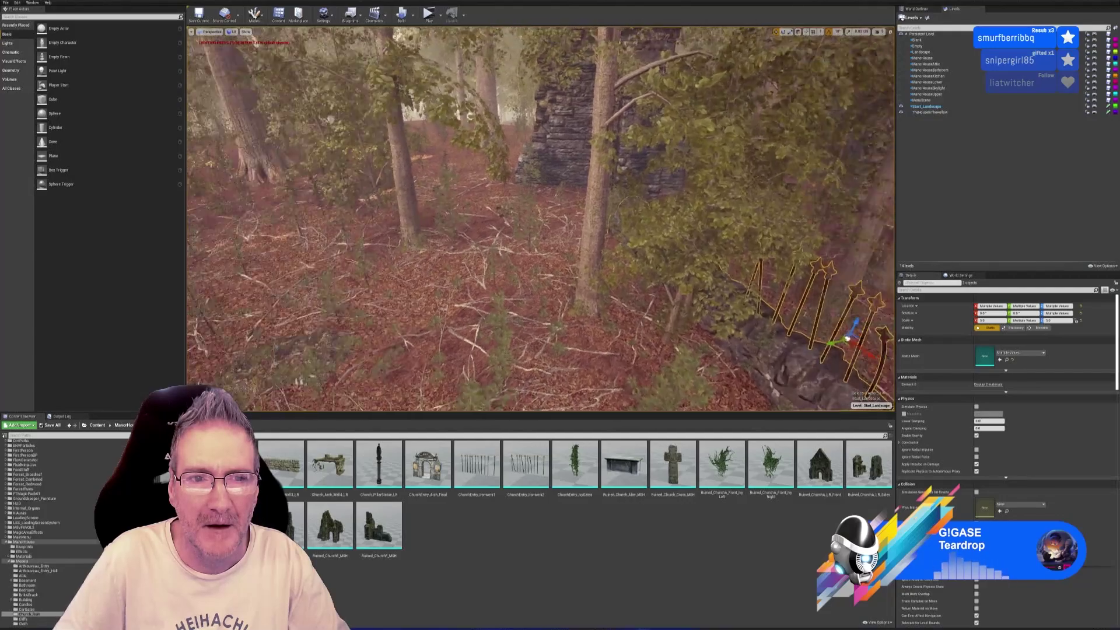
right_click_drag(540, 219, 724, 230)
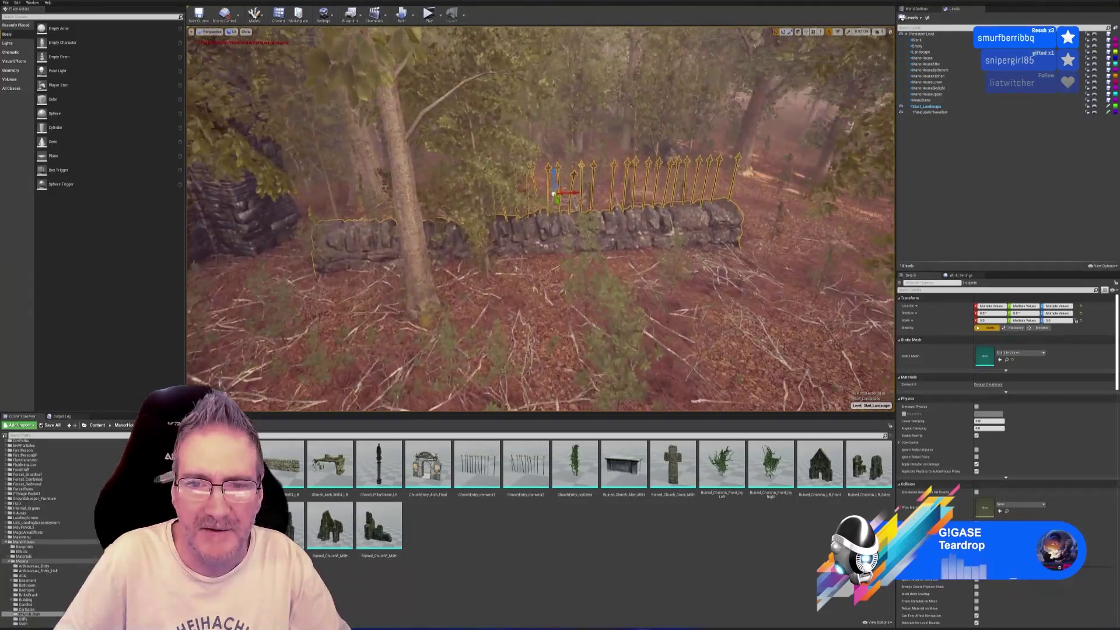
right_click_drag(513, 288, 508, 288)
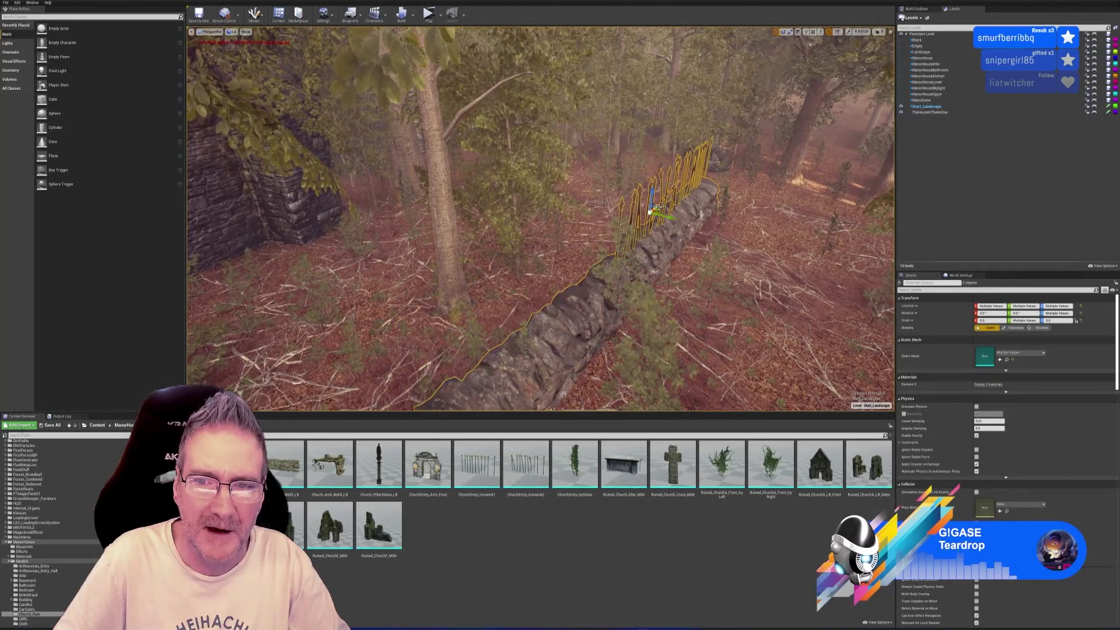
Step: Move the selected fence and stone wall section sideways across the forest floor to position it within the churchyard boundary
right_click_drag(540, 219, 403, 207)
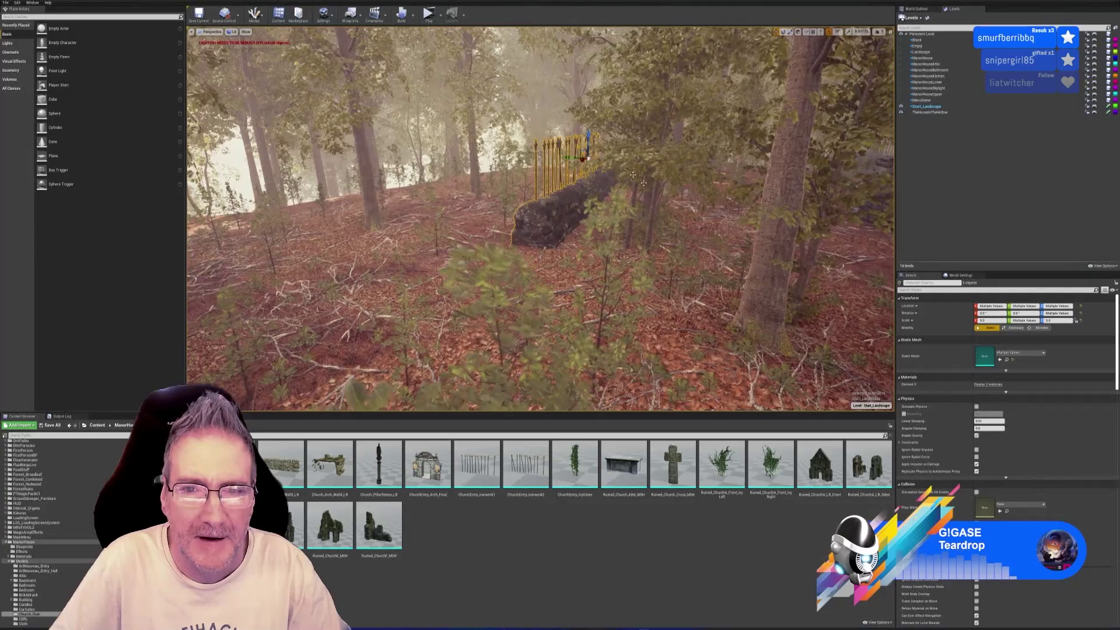
left_click_drag(532, 161, 531, 162)
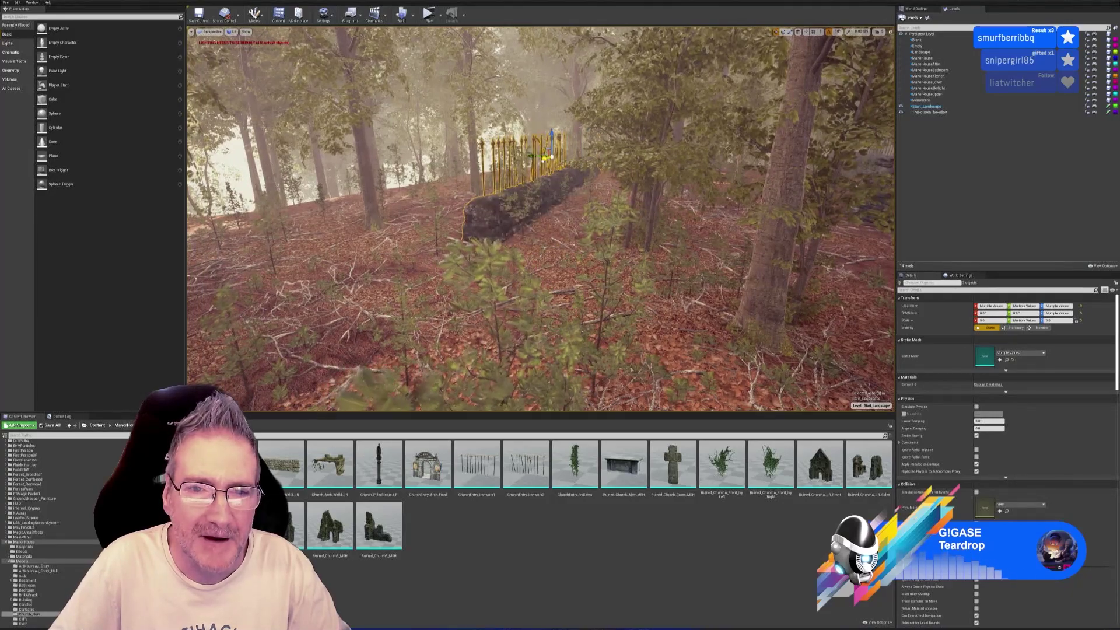
right_click_drag(693, 283, 834, 295)
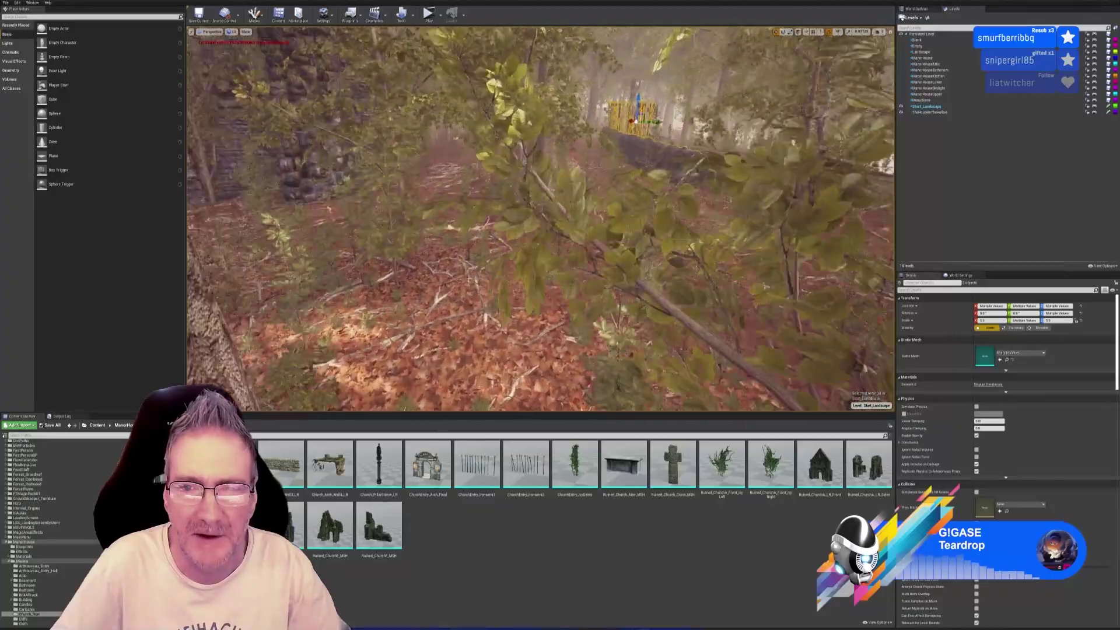
right_click_drag(834, 294, 881, 295)
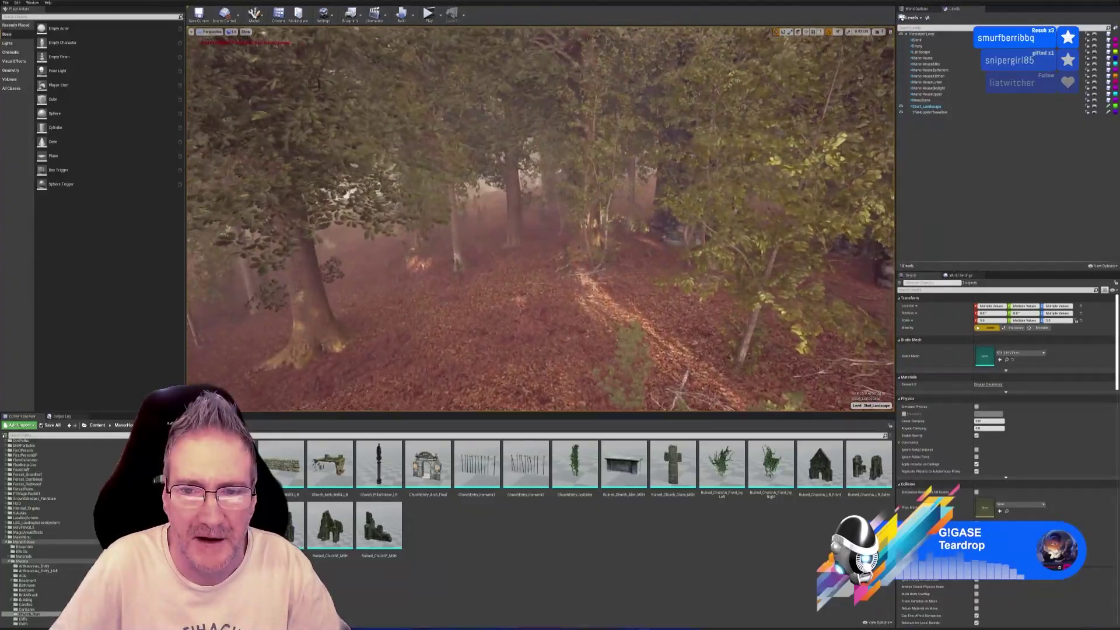
right_click_drag(541, 219, 461, 219)
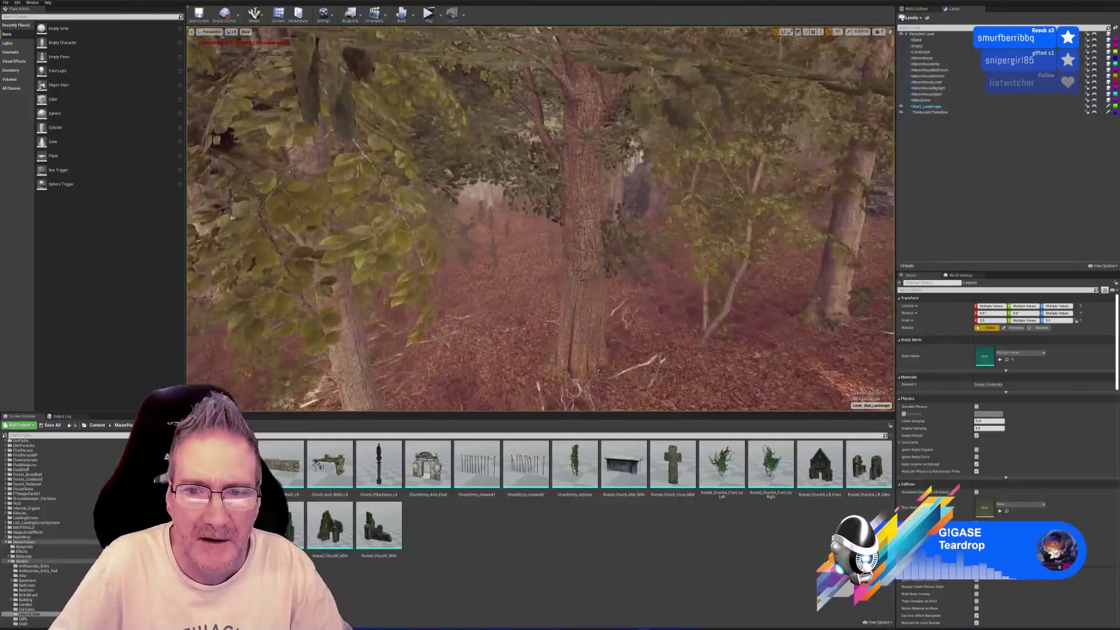
right_click_drag(541, 218, 595, 225)
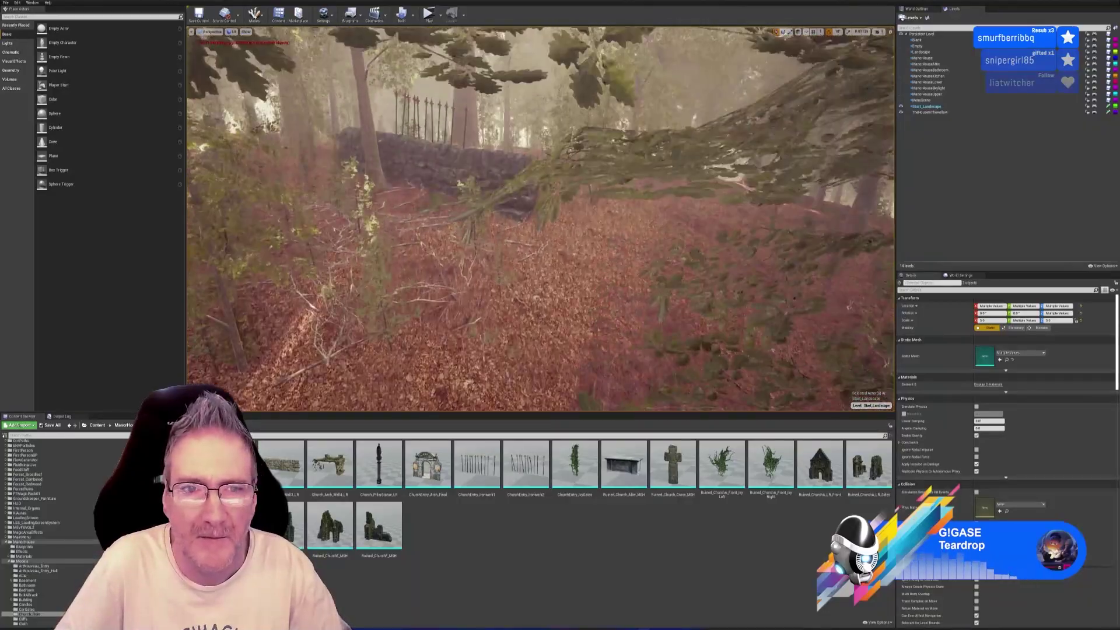
right_click_drag(635, 286, 619, 286)
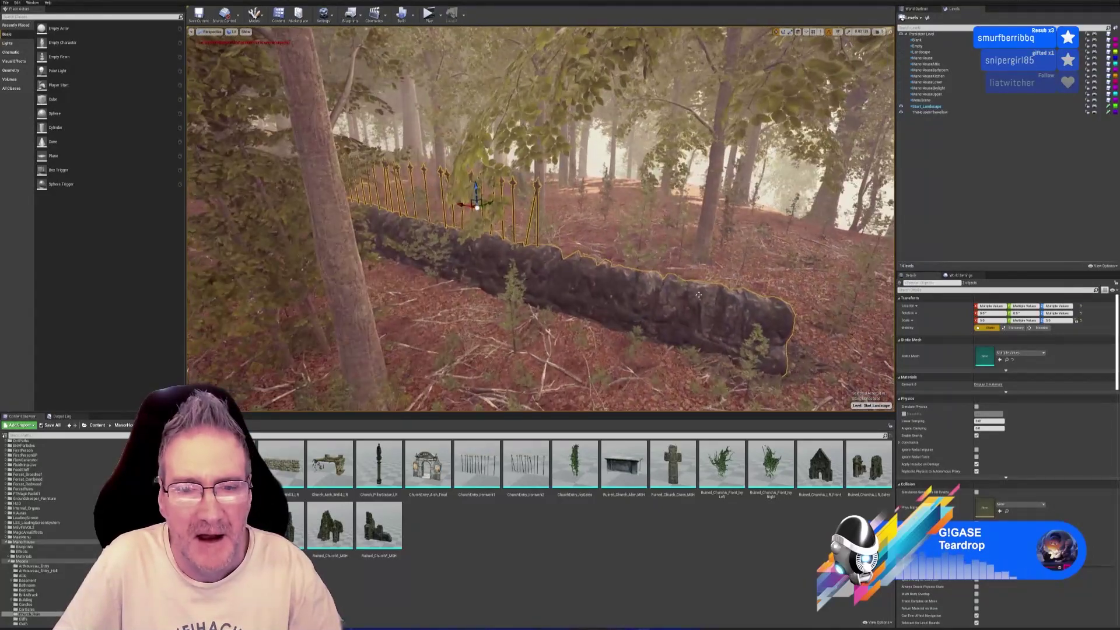
Step: Delete the iron fence section standing on the middle stretch of the stone wall
left_click(477, 208)
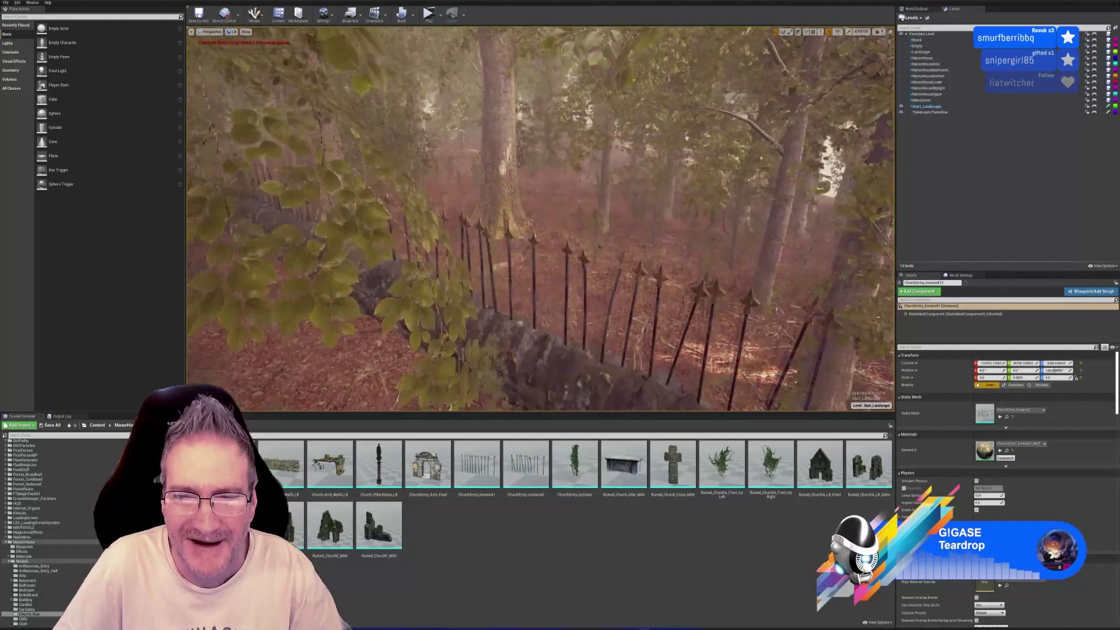
mouse_move(478, 260)
right_mouse_down()
mouse_move(373, 262)
mouse_move(477, 260)
right_mouse_up()
left_click(477, 258)
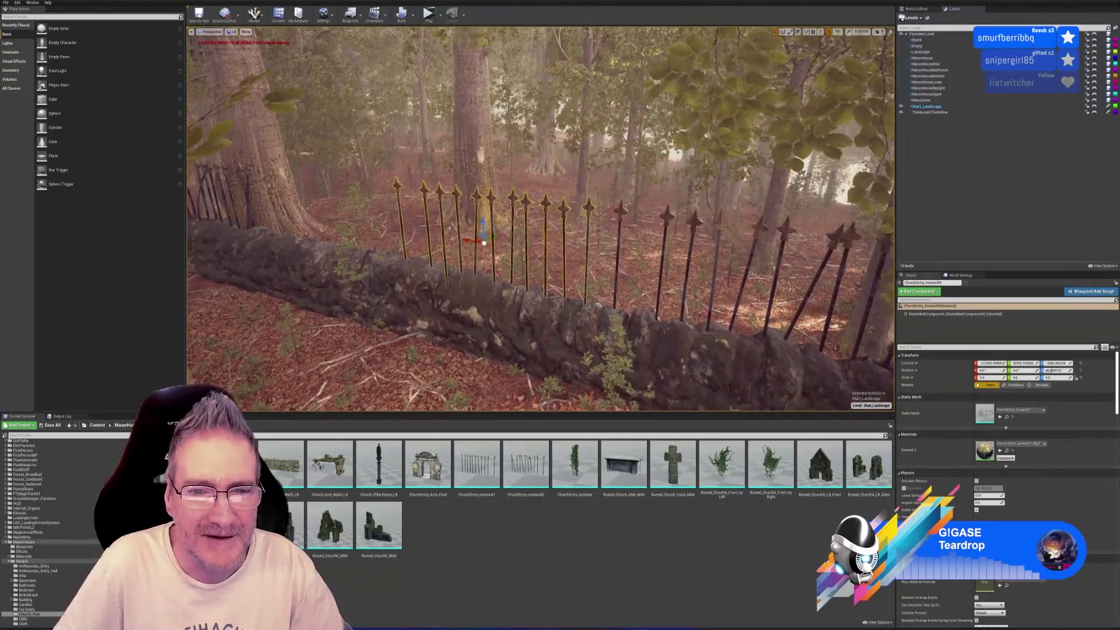
key("Delete")
Step: Examine the stone wall and iron fence boundary and the open ground around the church ruin
right_click_drag(477, 258, 402, 258)
right_click_drag(519, 260, 527, 290)
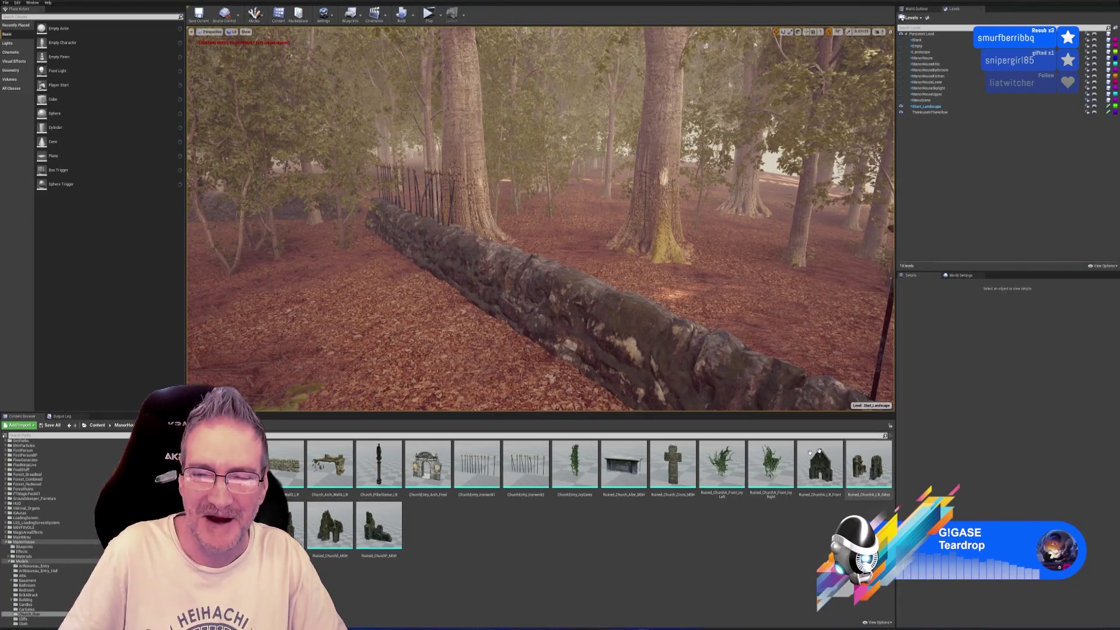
right_click_drag(706, 394, 683, 385)
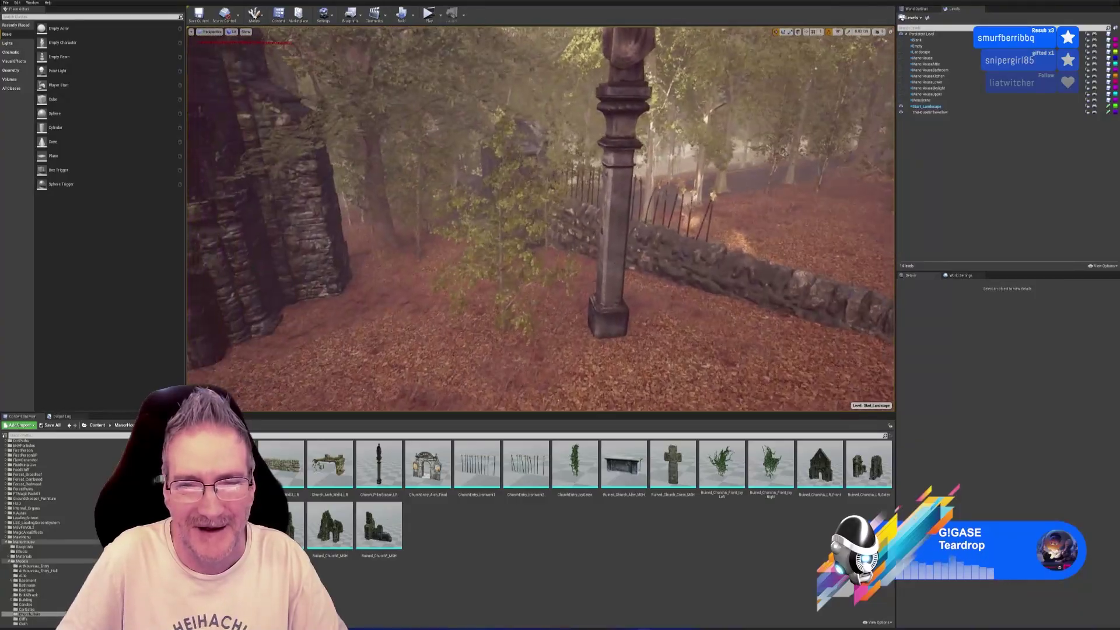
right_click_drag(540, 219, 374, 219)
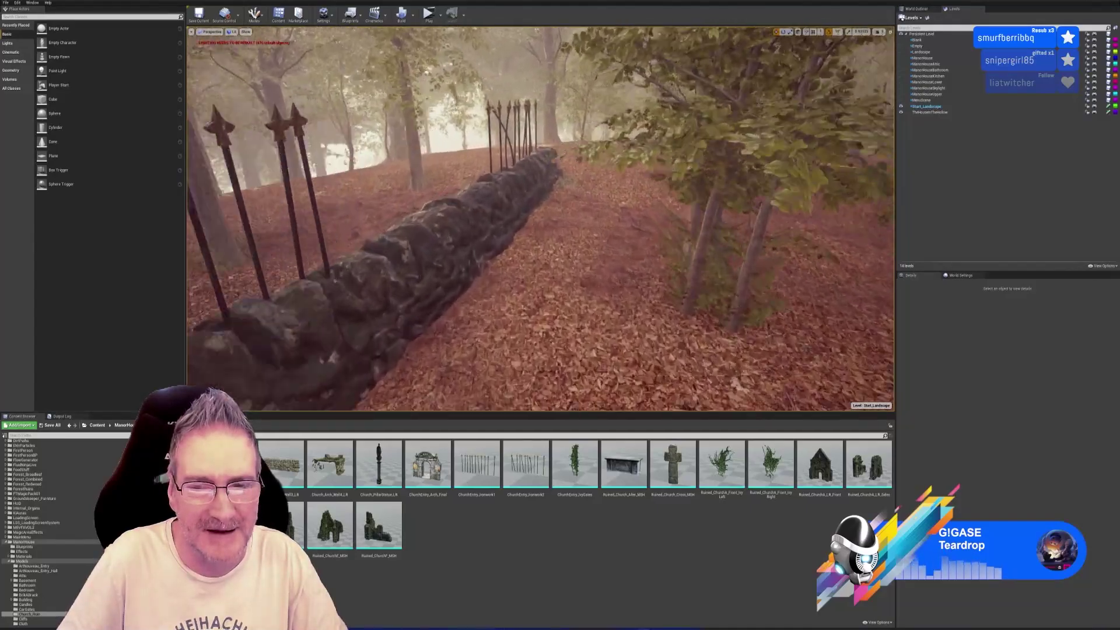
right_click_drag(540, 219, 629, 220)
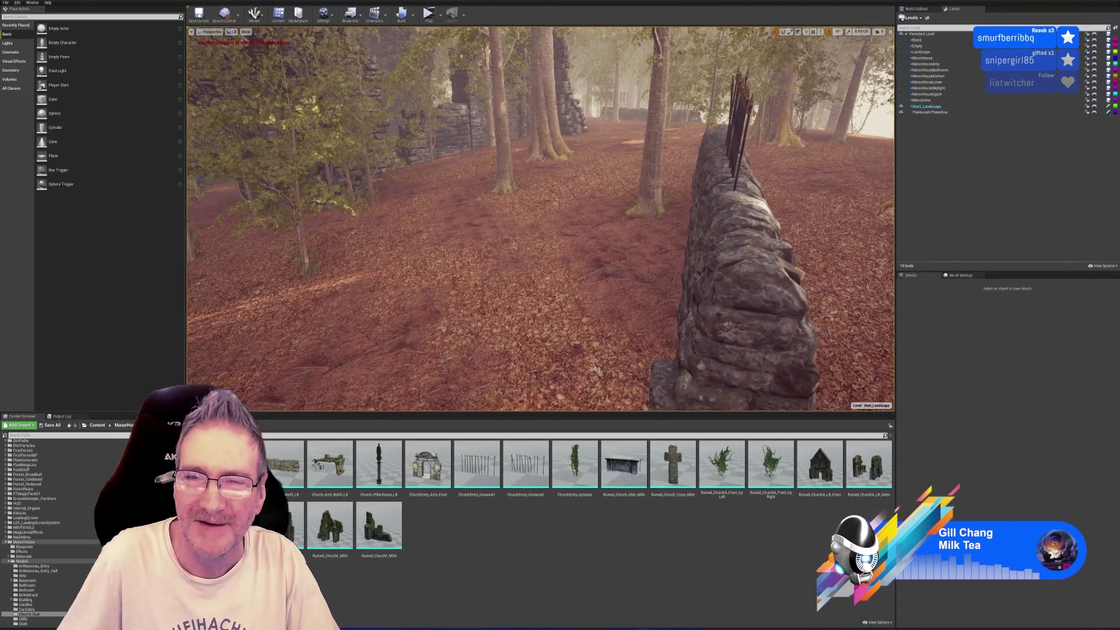
right_click_drag(540, 218, 501, 222)
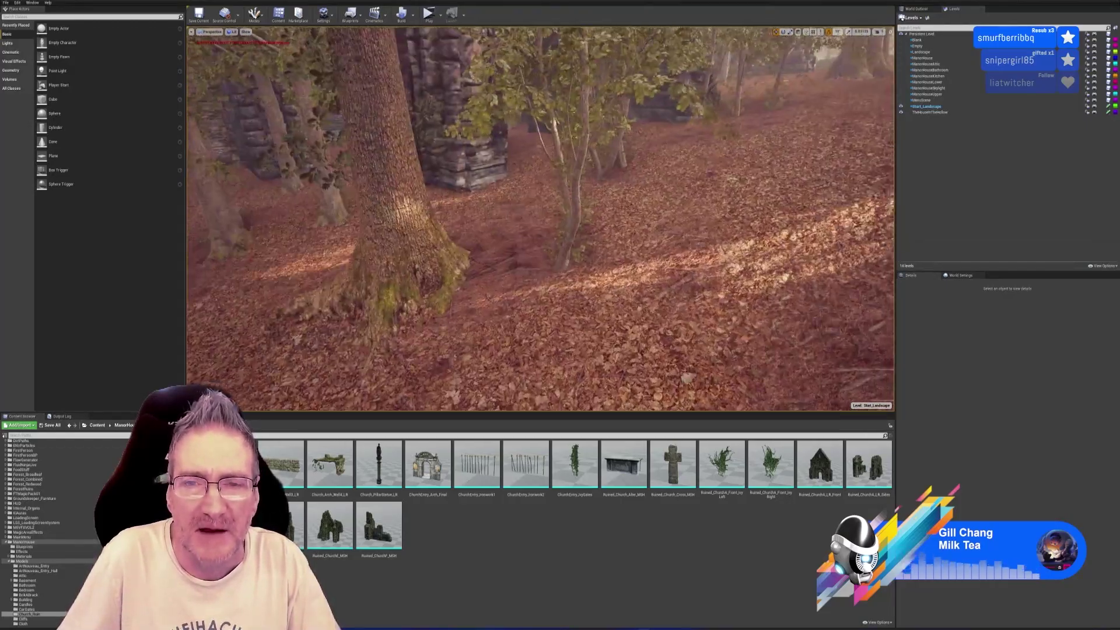
key("w")
right_click_drag(540, 219, 700, 211)
right_click_drag(541, 219, 564, 211)
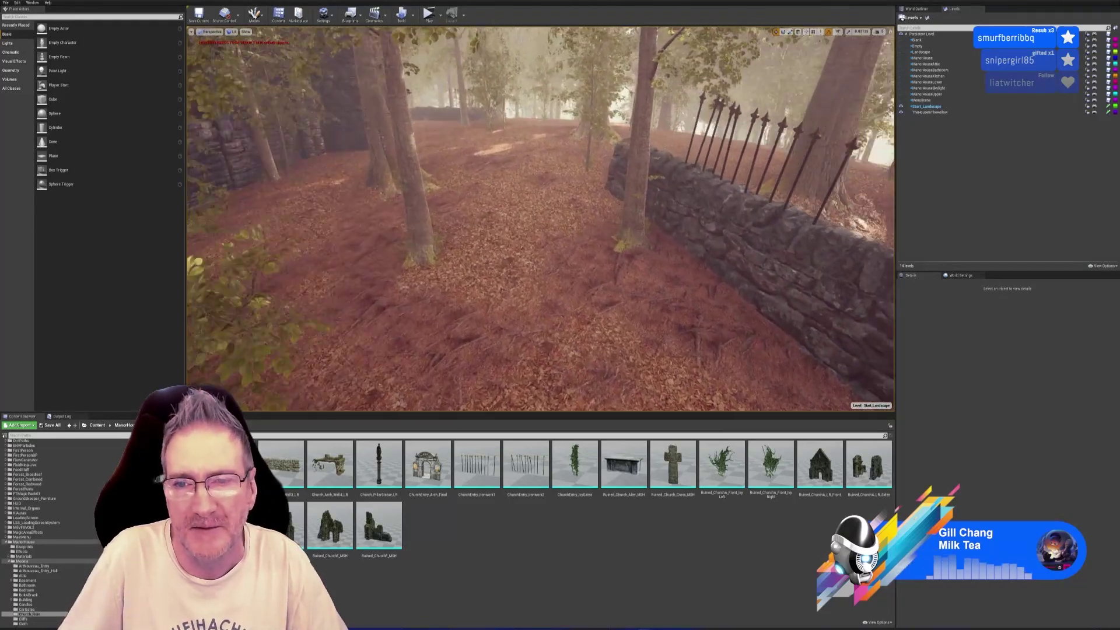
left_click(605, 174)
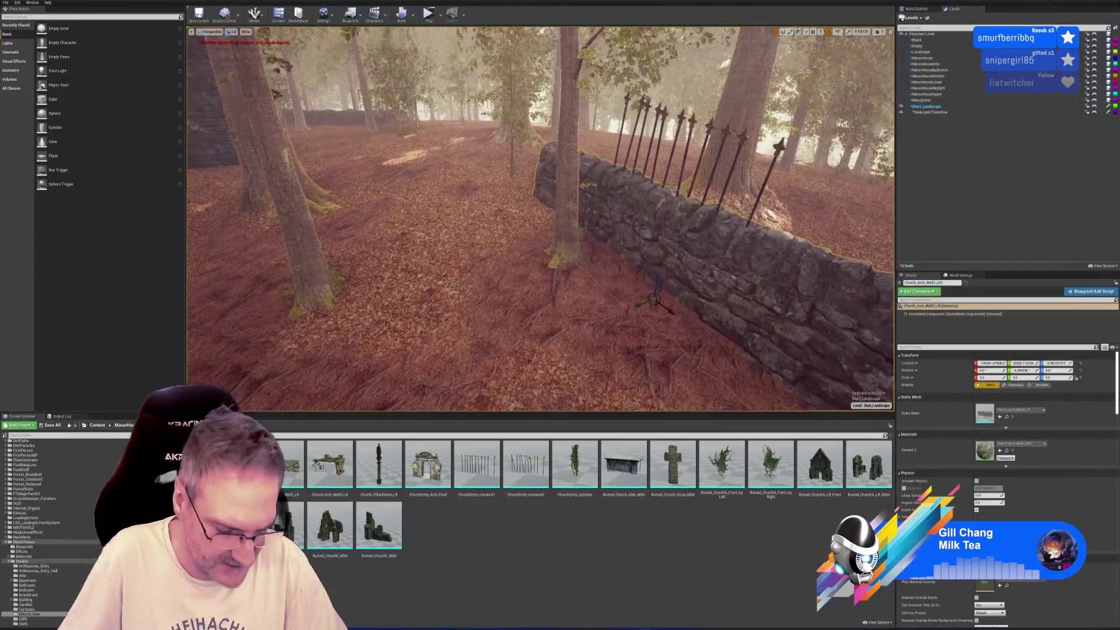
left_click(738, 156, "ctrl")
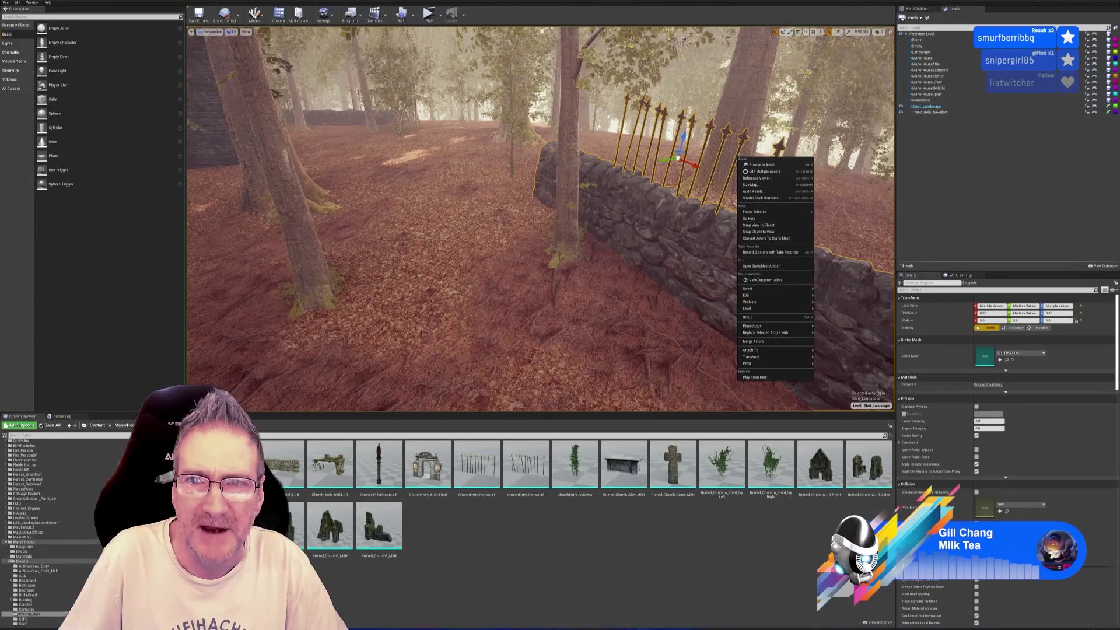
left_click(688, 18)
Step: Duplicate the stone wall beside the trees together with the two iron fence sections standing on it
right_click_drag(541, 218, 396, 230)
right_click_drag(485, 230, 433, 143)
left_click(429, 135)
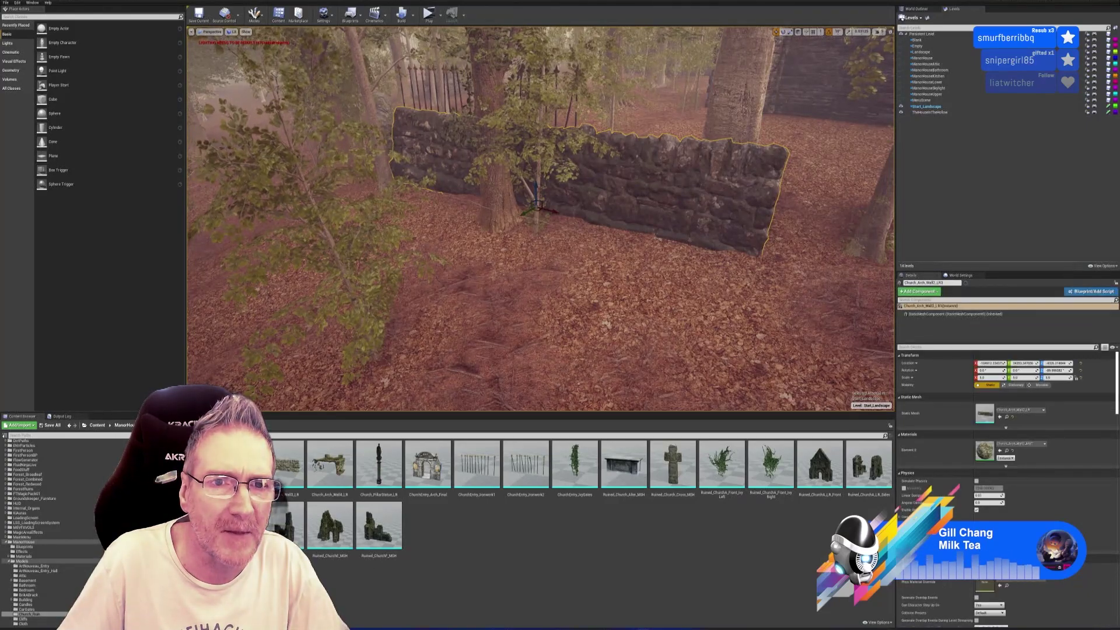
right_click_drag(446, 157, 429, 150)
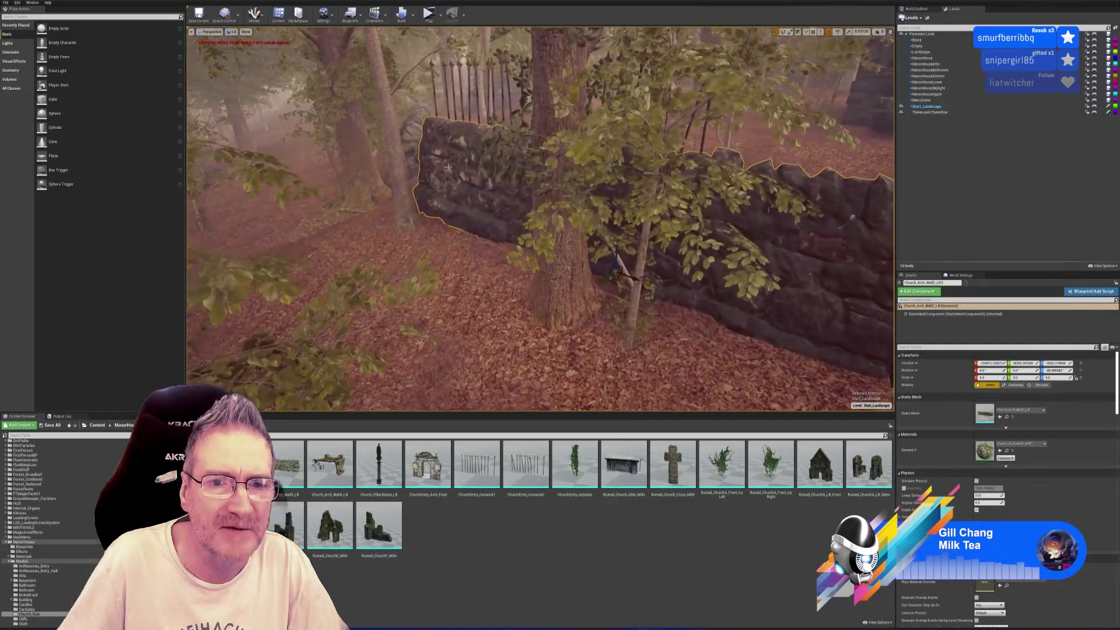
left_click(478, 92, "ctrl")
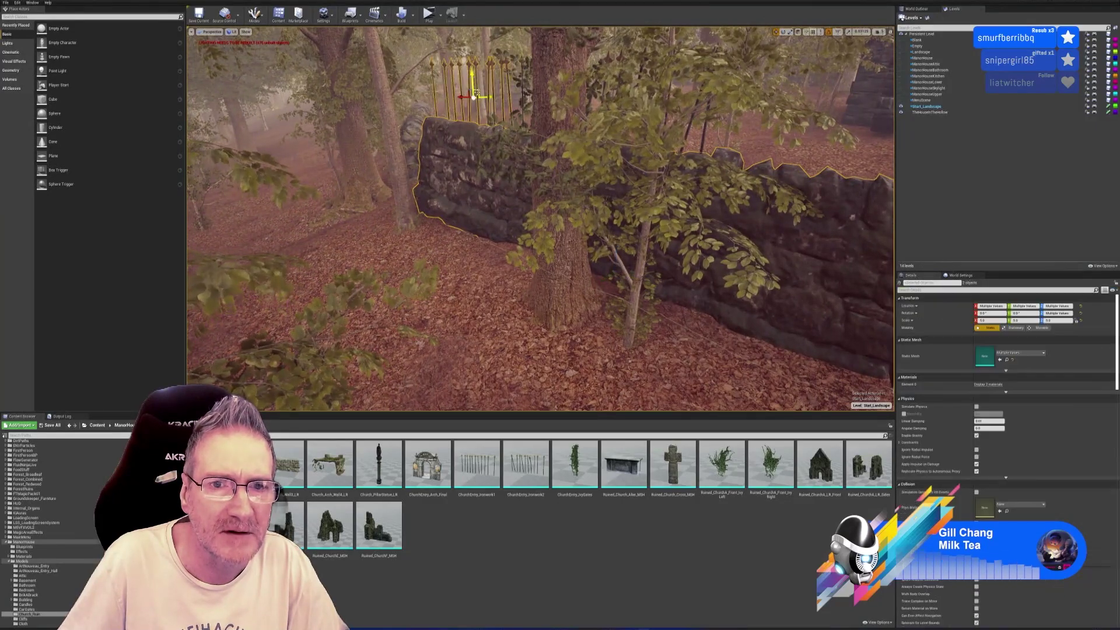
left_click(703, 140, "ctrl")
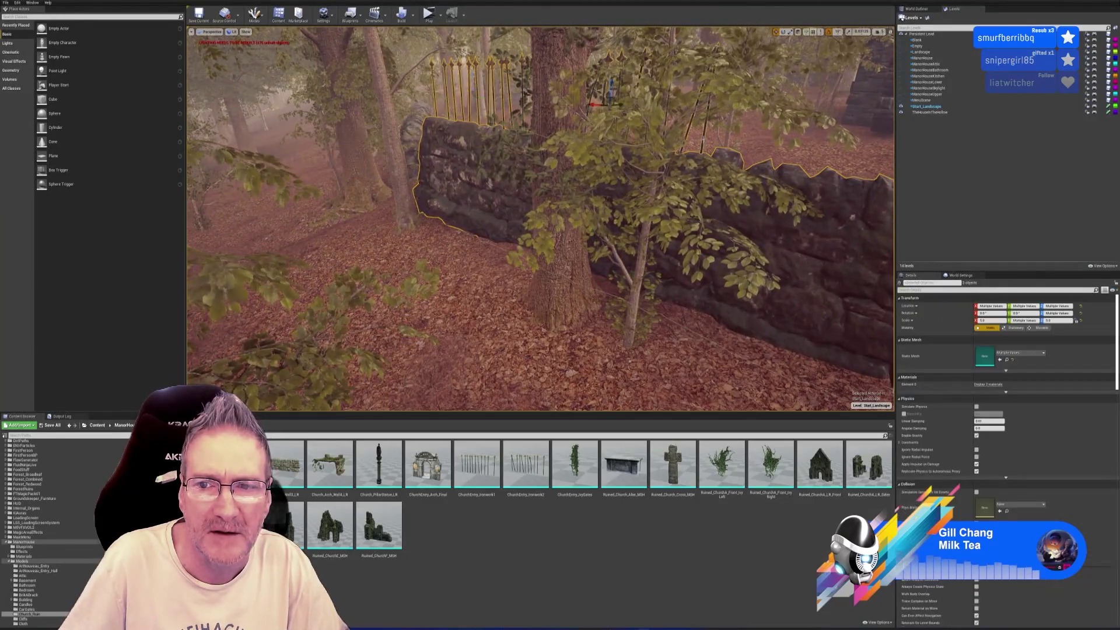
right_click_drag(708, 230, 629, 197)
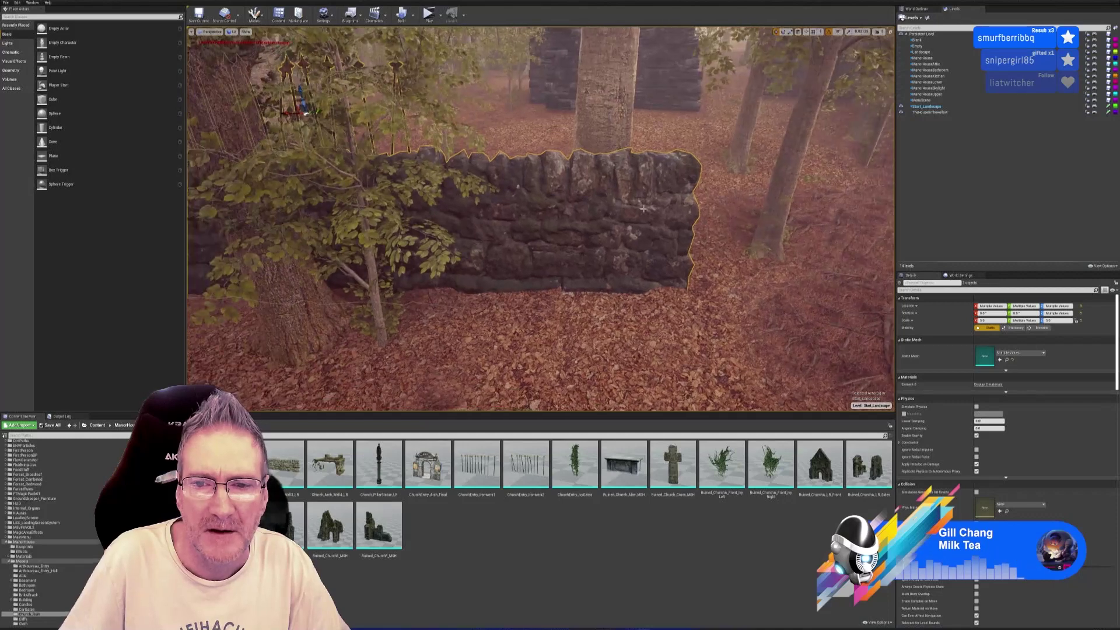
right_click(628, 197)
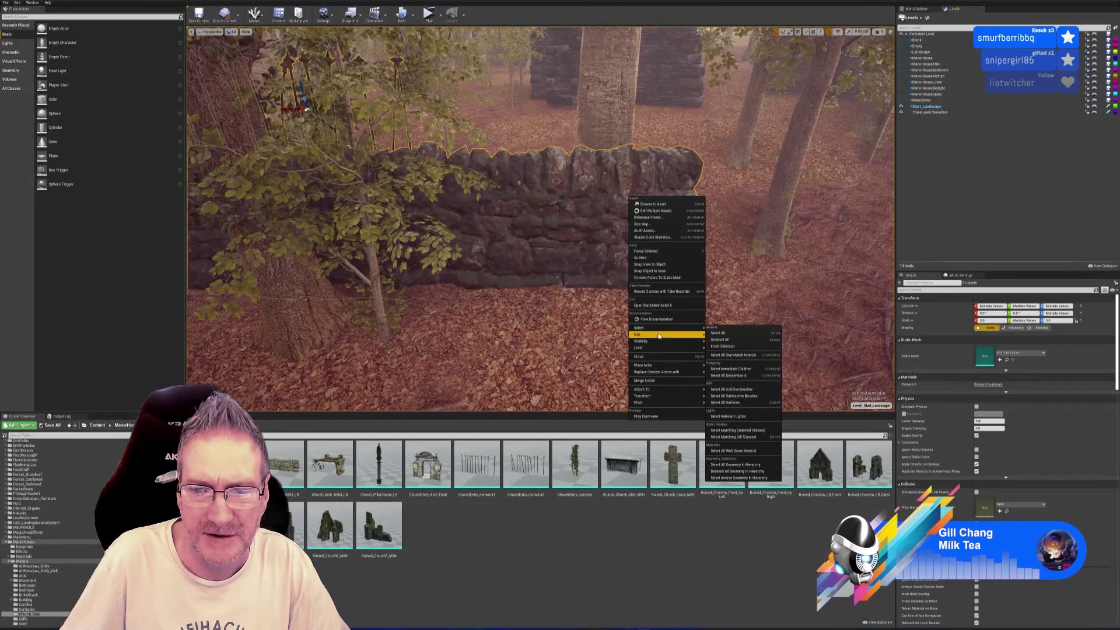
mouse_move(656, 335)
left_click(722, 362)
right_click_drag(723, 362, 671, 339)
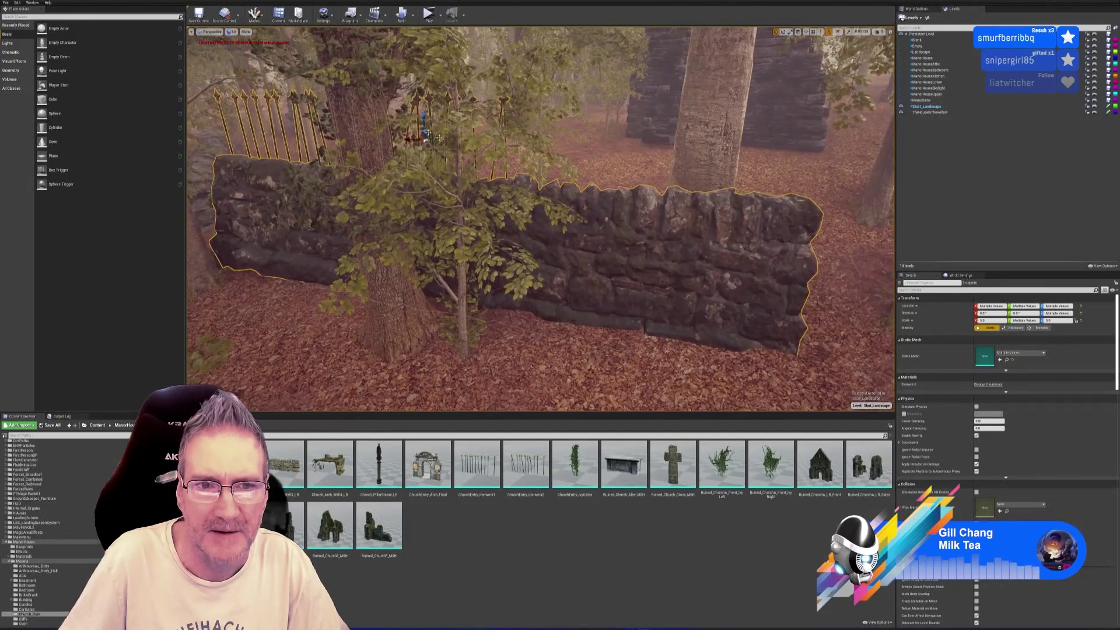
Step: Move the wall and fence copy lengthwise past the end of the existing wall
left_click_drag(401, 150, 849, 177)
right_click_drag(849, 178, 835, 198)
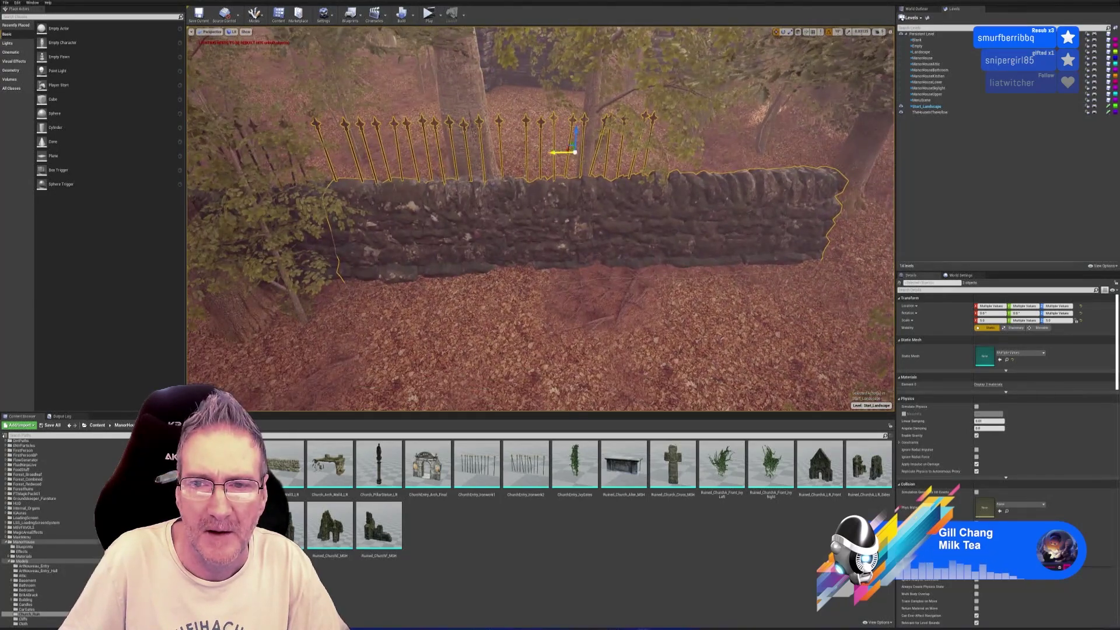
left_click_drag(554, 153, 884, 156)
right_click_drag(816, 175, 892, 187)
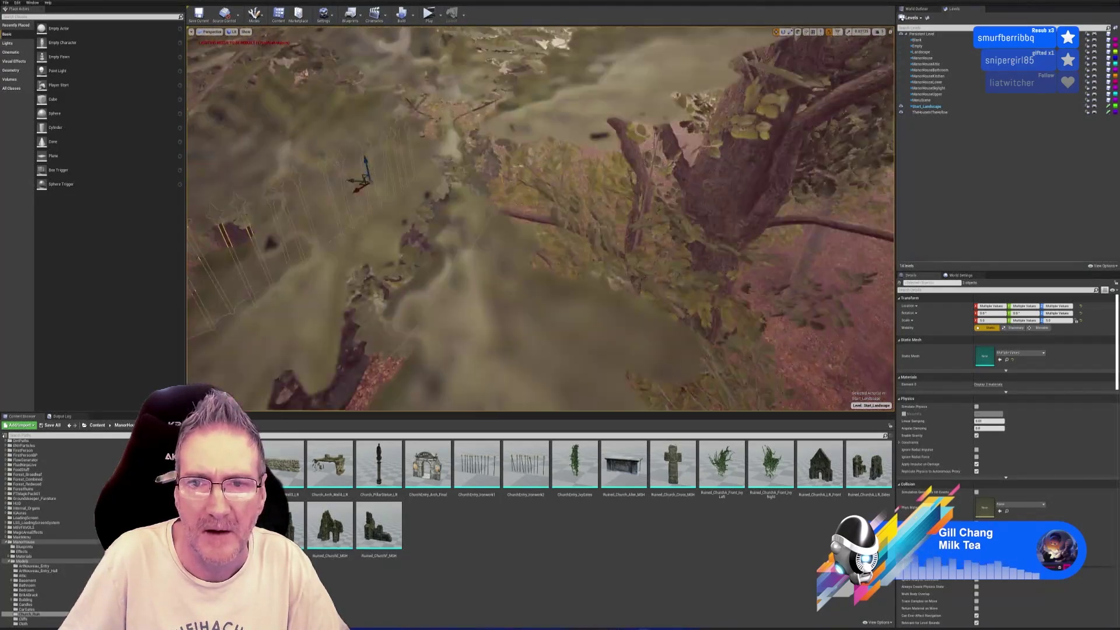
Step: Move the wall and fence copy across the leaf-covered slope to the ground beside the large tree
right_click_drag(540, 219, 595, 247)
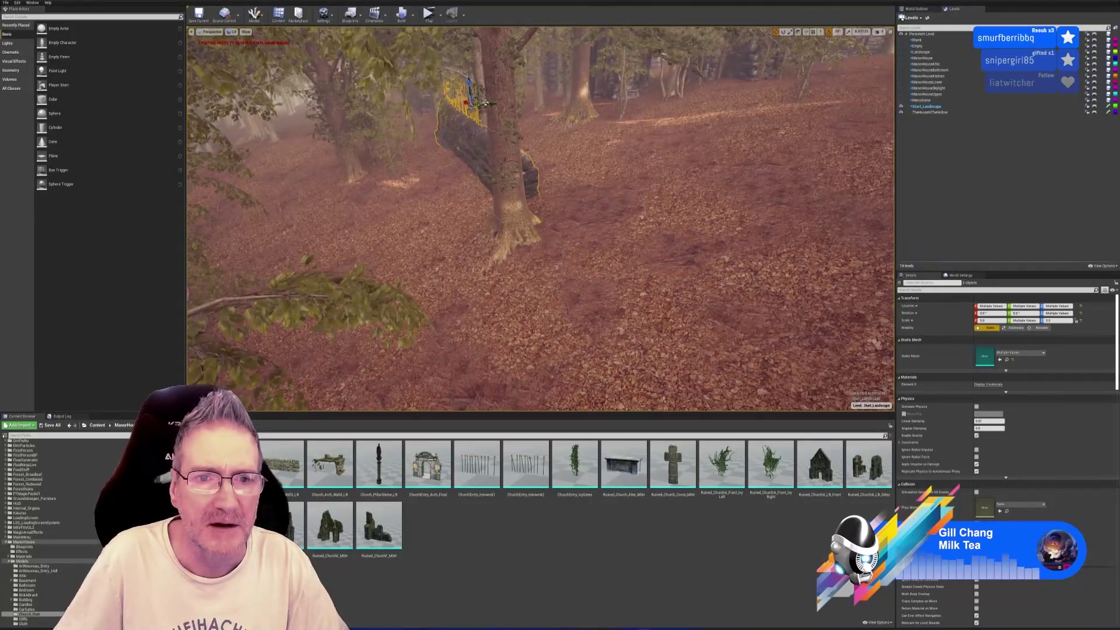
left_click_drag(475, 106, 742, 273)
right_click_drag(580, 253, 578, 254)
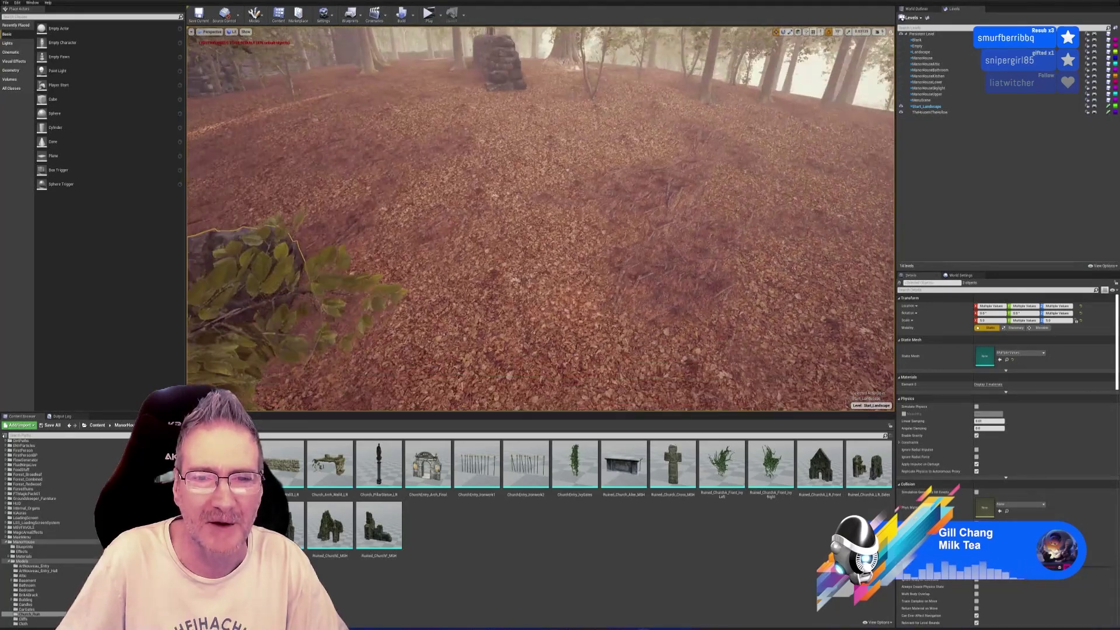
right_click_drag(541, 219, 559, 240)
right_click_drag(443, 146, 409, 146)
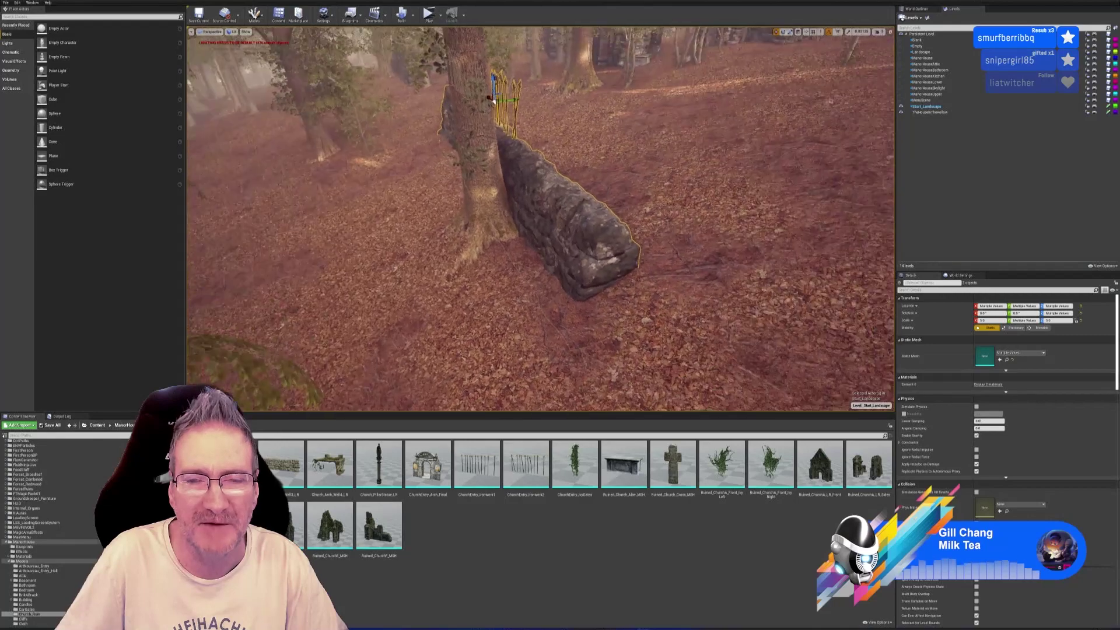
right_click_drag(540, 219, 374, 204)
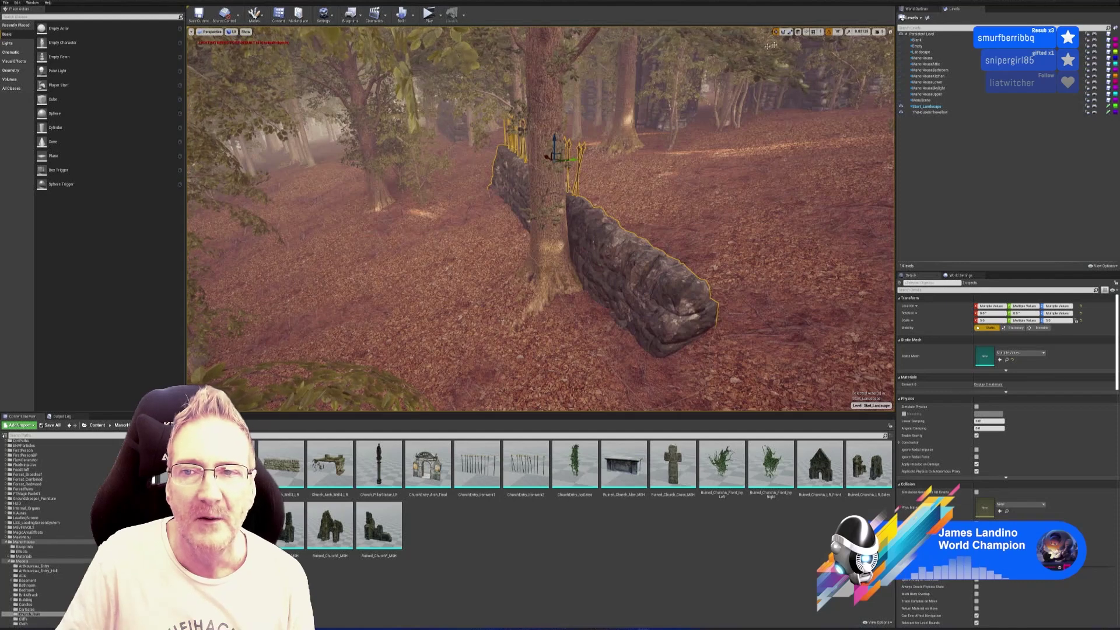
Step: Tilt the wall and fence copy on the slope and shift it sideways toward the tree trunk
left_click(783, 32)
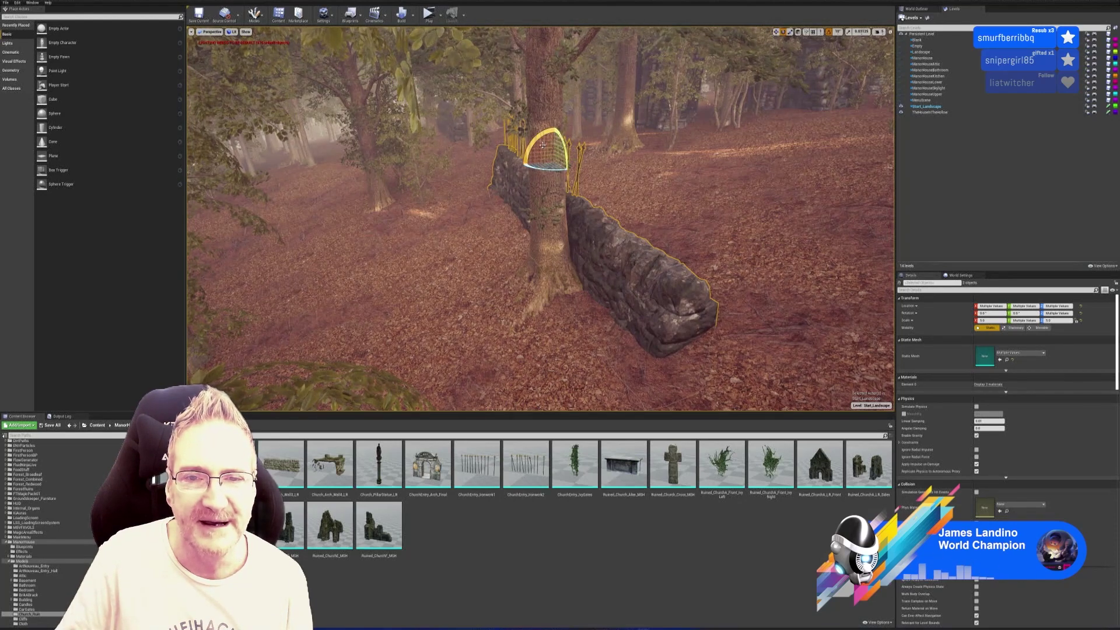
mouse_move(541, 146)
left_mouse_down()
mouse_move(554, 153)
mouse_move(537, 158)
mouse_move(548, 157)
mouse_move(540, 128)
left_mouse_up()
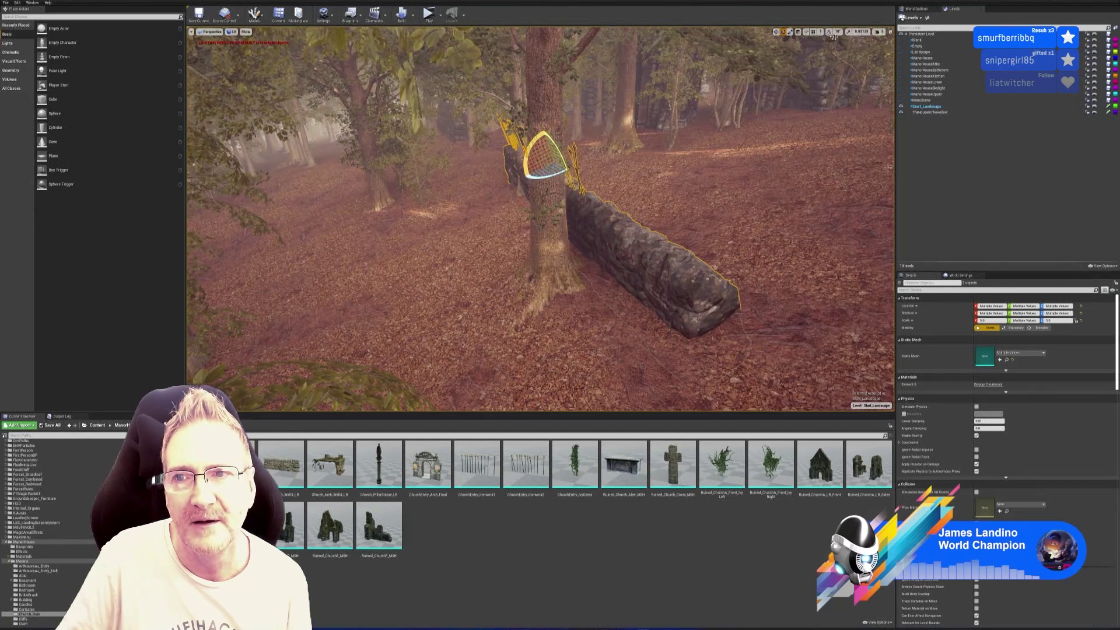
left_click(776, 33)
right_click_drag(759, 76, 709, 75)
key("d")
right_click_drag(531, 219, 532, 220)
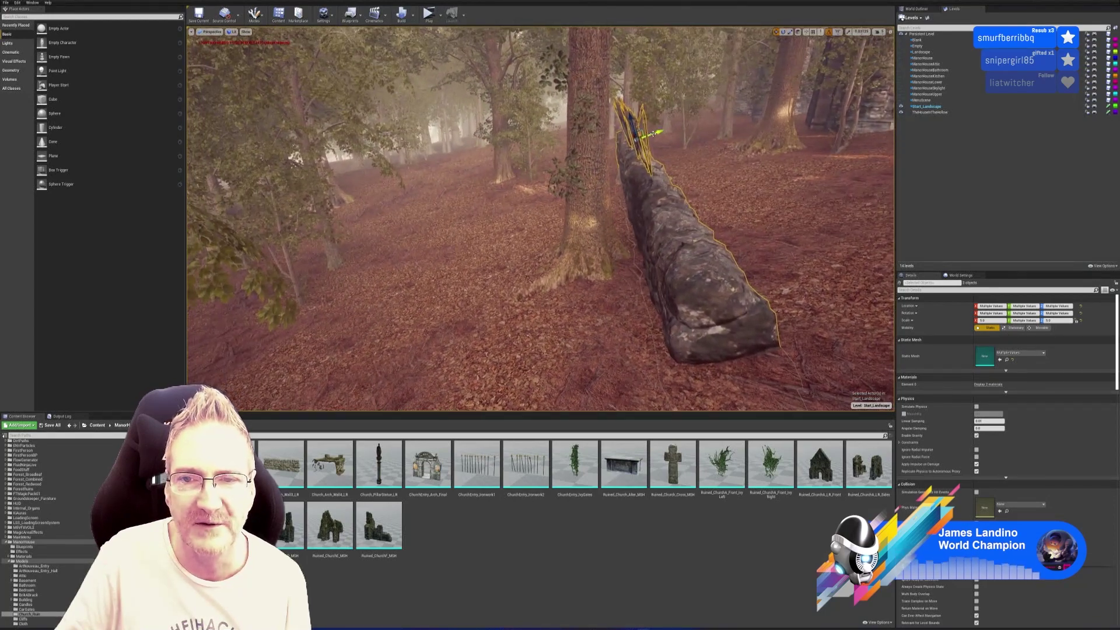
left_click_drag(639, 139, 625, 141)
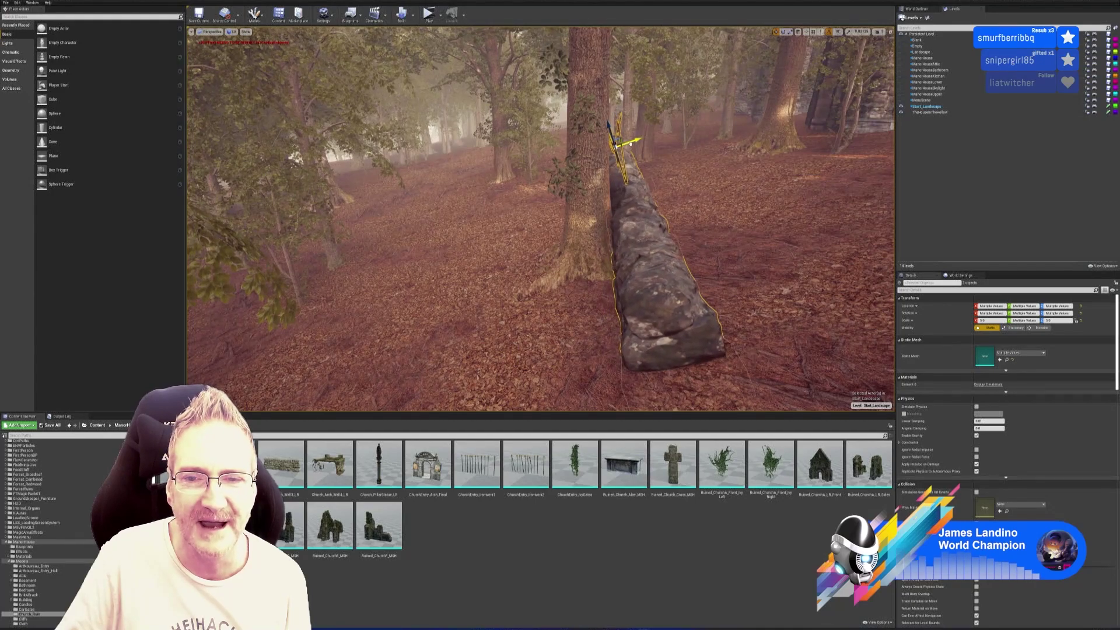
right_click_drag(738, 195, 764, 195)
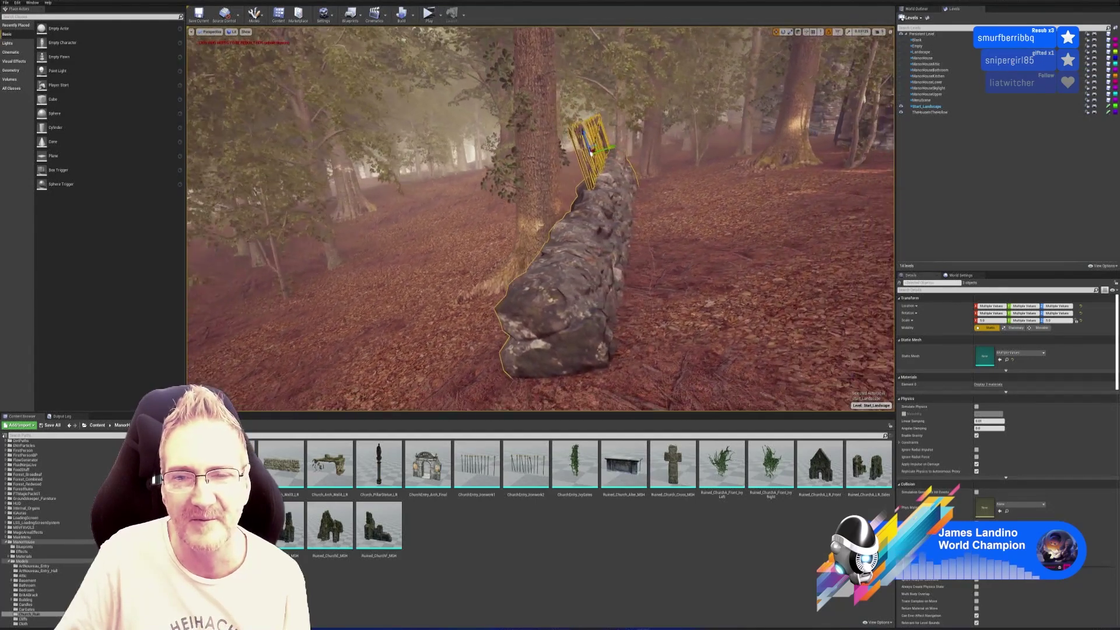
Step: Slide the nearer iron fence section along the tilted wall so it stands beside the large tree trunk
right_click_drag(561, 219, 621, 218)
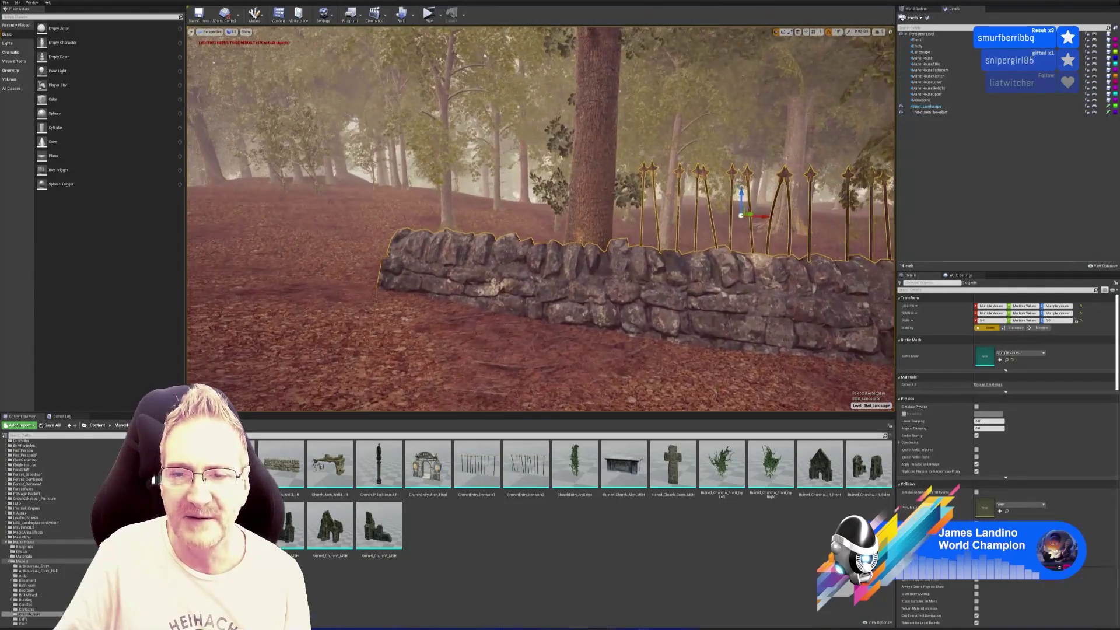
left_click(755, 198)
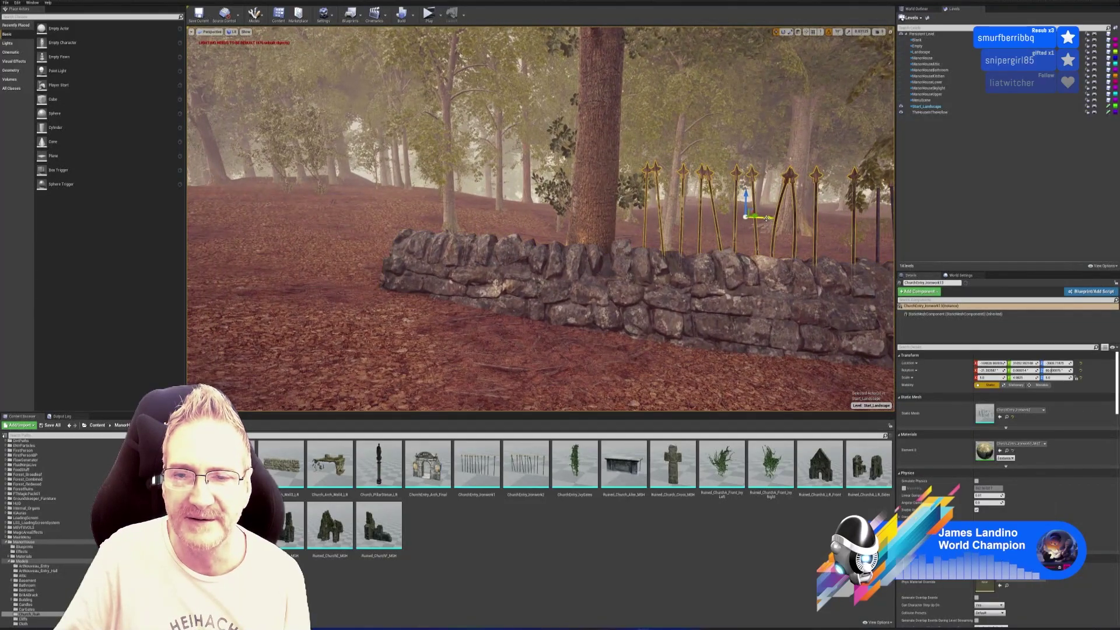
left_click_drag(615, 217, 557, 217)
right_click_drag(560, 214, 619, 222)
right_click_drag(647, 259, 660, 241)
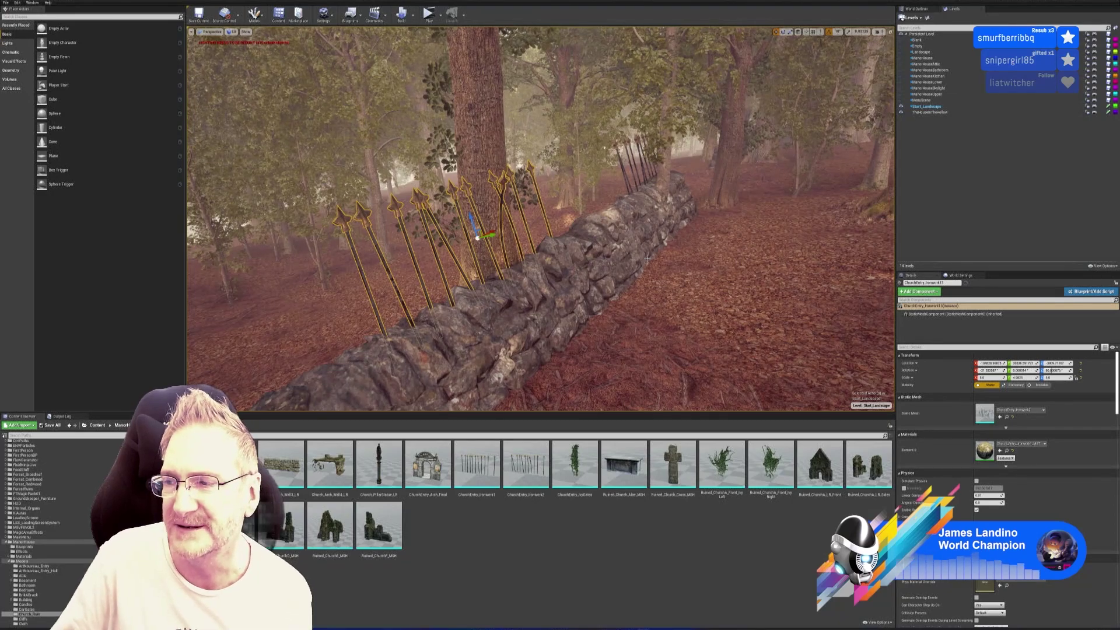
Step: Move the farther fence section toward the middle of the tilted wall and rotate it about its vertical axis
key("s")
right_click_drag(541, 218, 618, 219)
key("w")
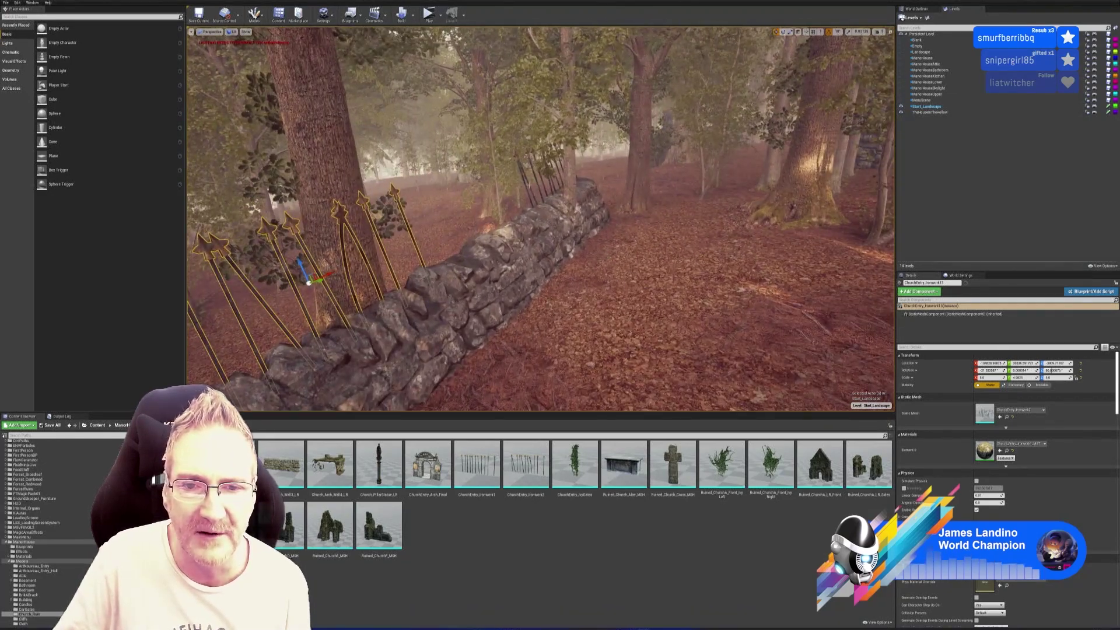
left_click(530, 186)
right_click_drag(530, 185, 487, 184)
key("d")
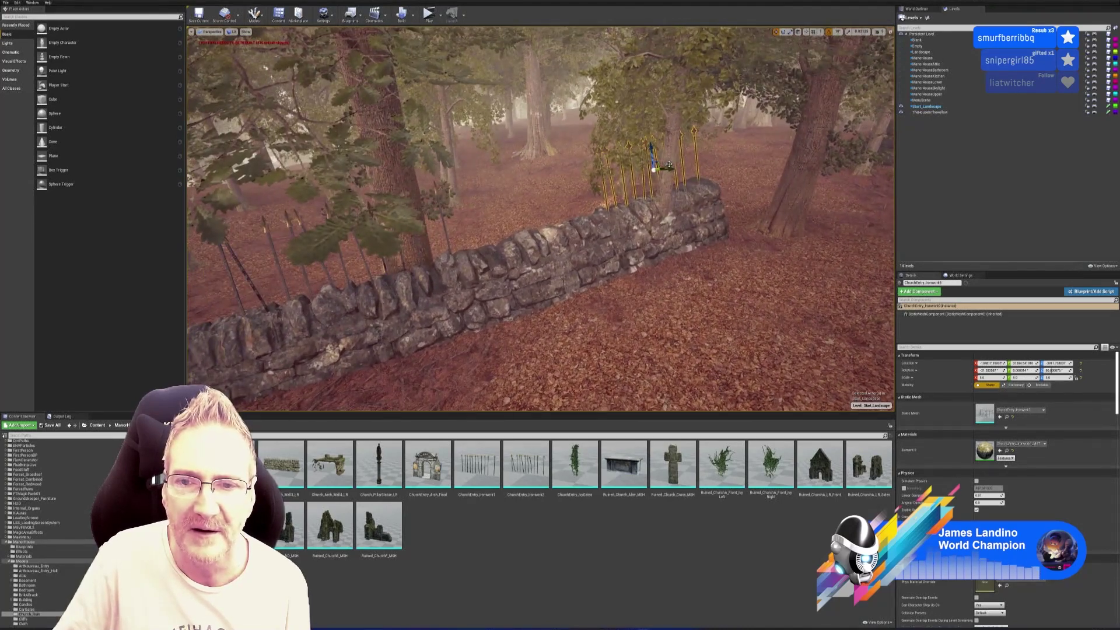
left_click_drag(669, 166, 613, 179)
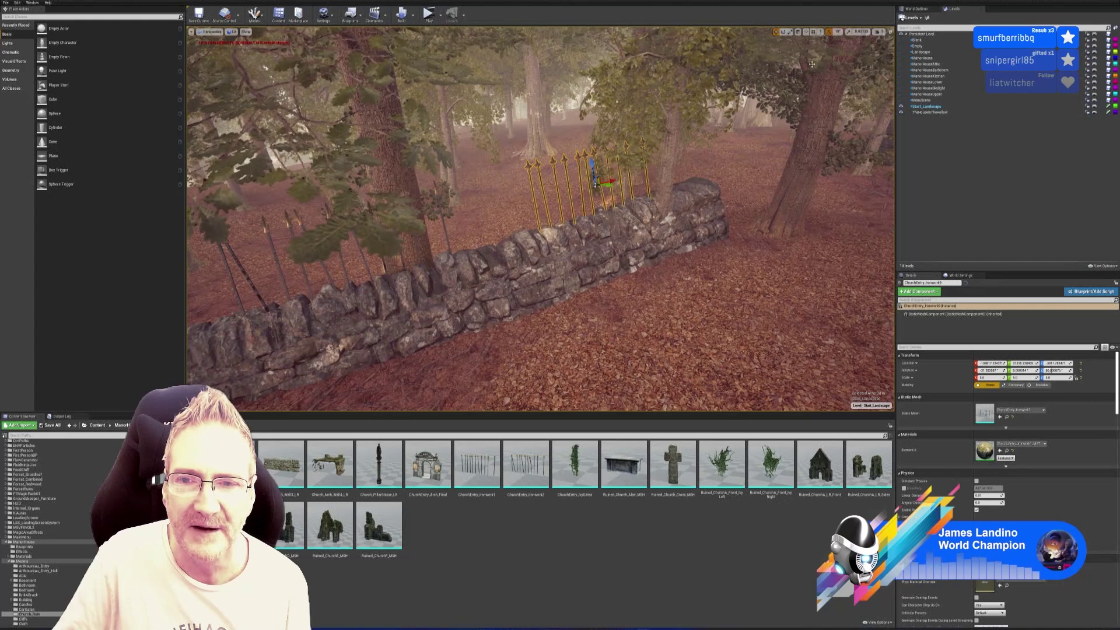
left_click(783, 31)
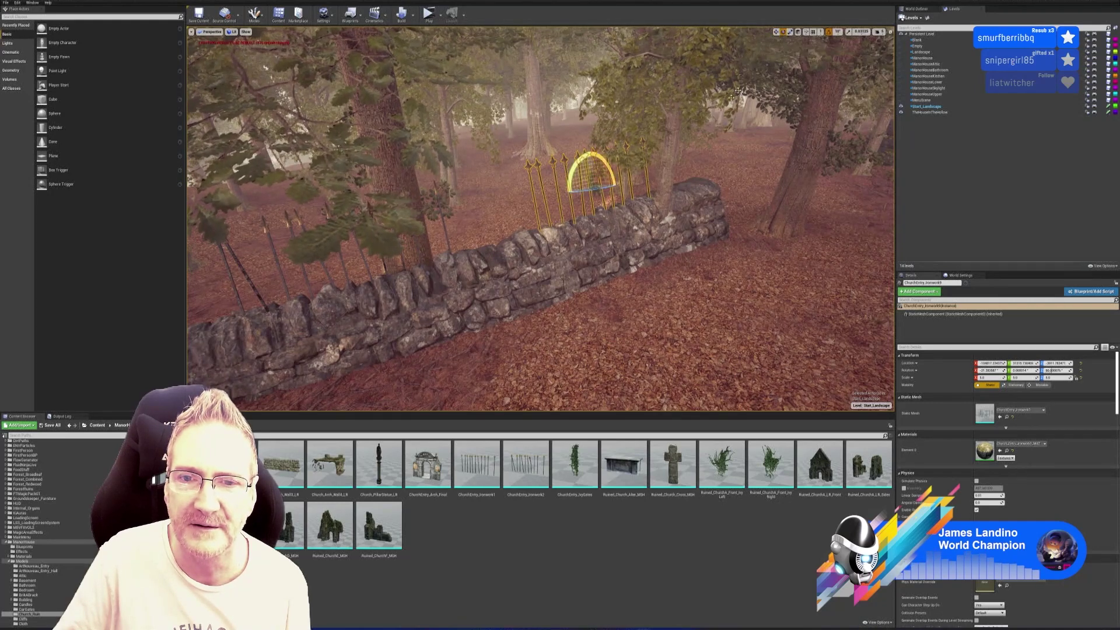
left_click_drag(592, 191, 631, 185)
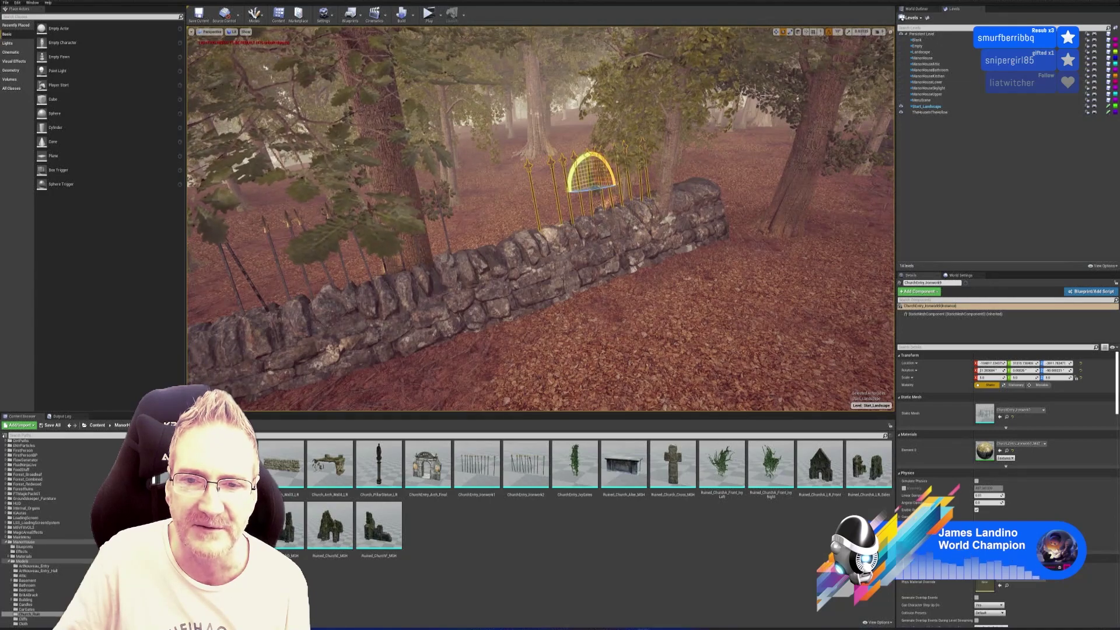
right_click_drag(741, 157, 709, 179)
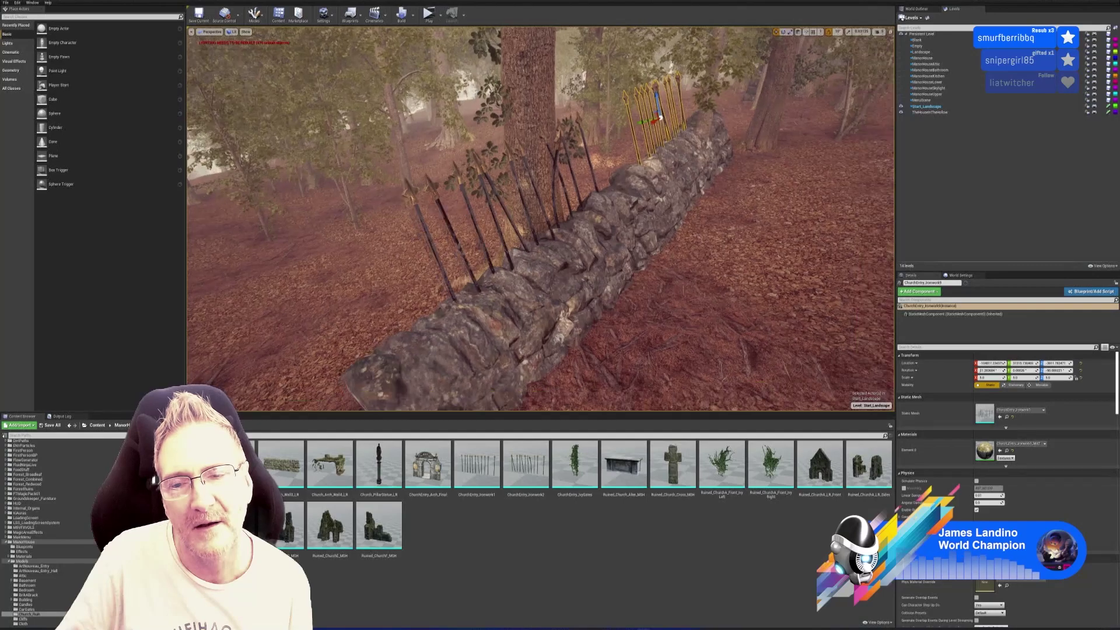
right_click_drag(665, 199, 678, 188)
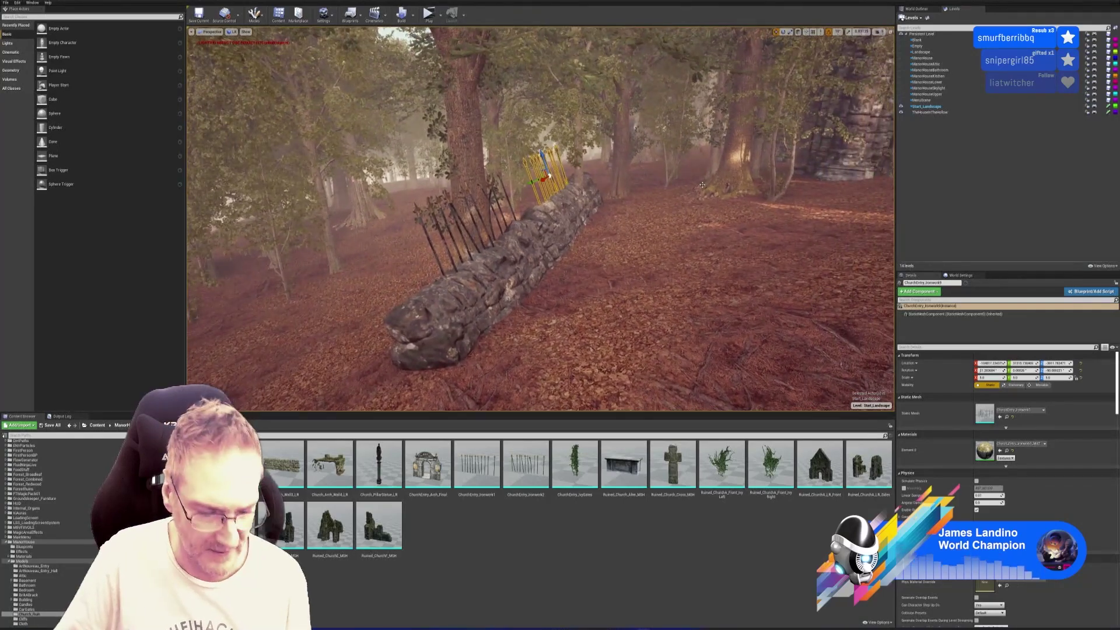
key("Escape")
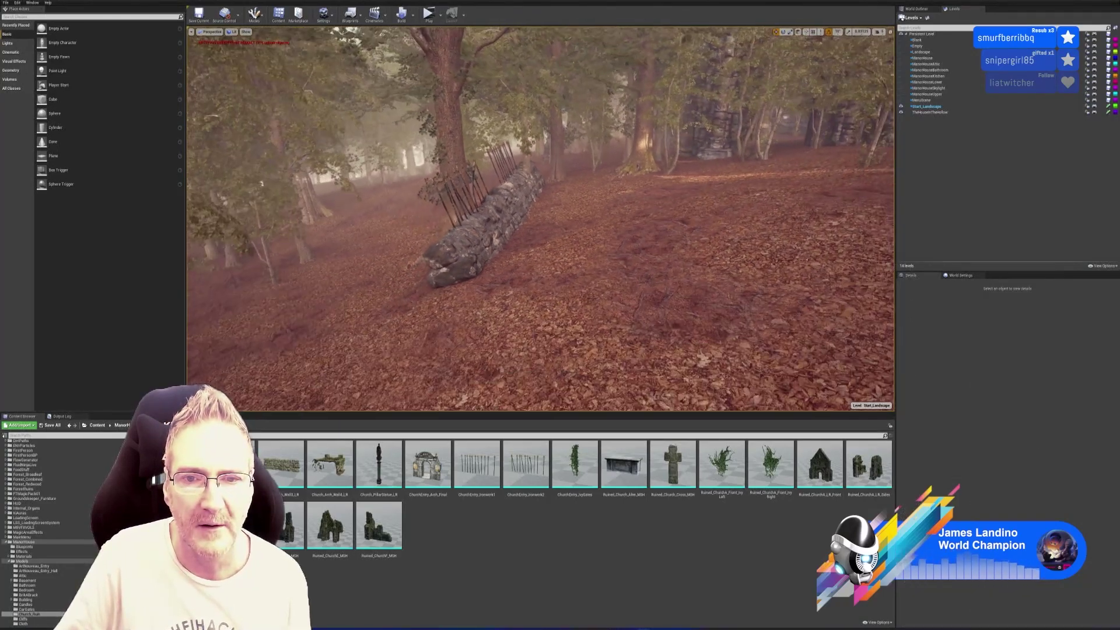
Step: Rotate the stone wall behind the slim tree together with its iron fence so that its top lies more level
key("a")
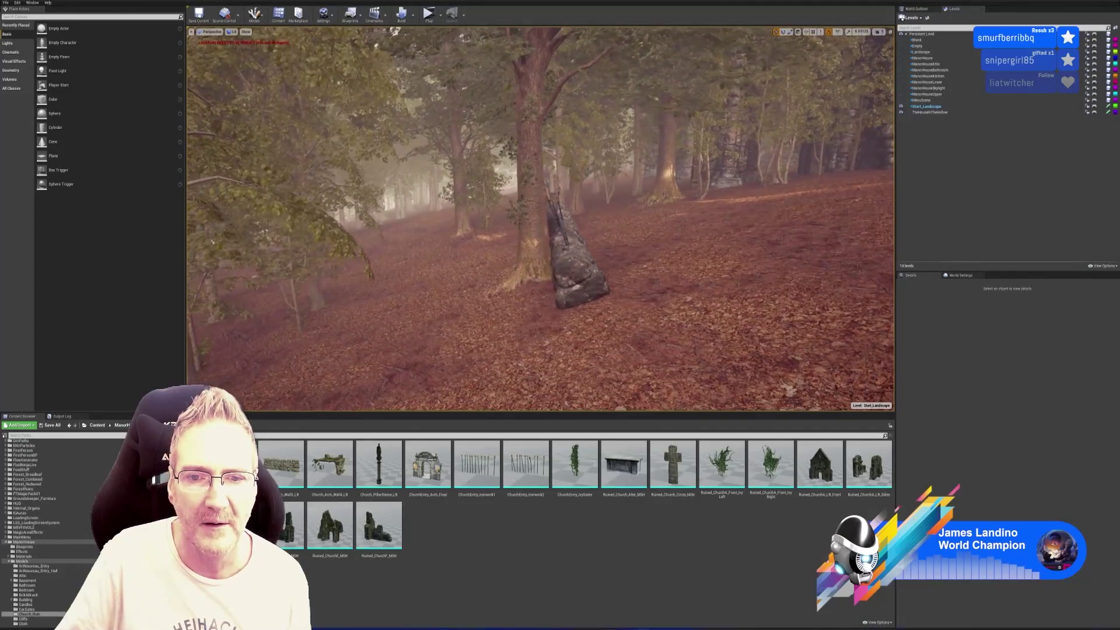
right_click_drag(540, 219, 648, 198)
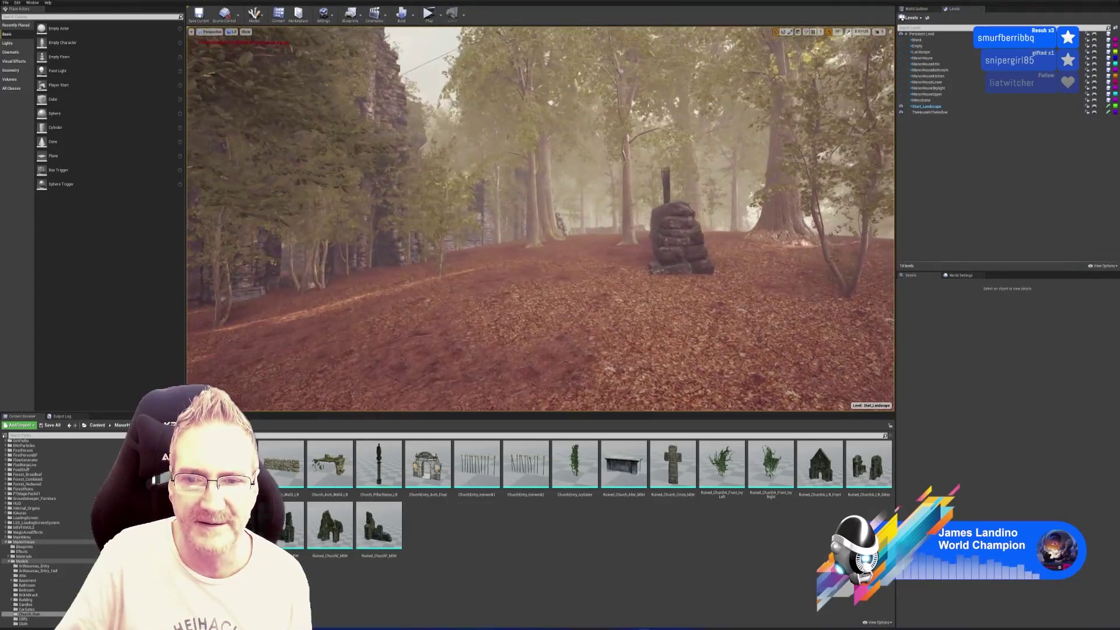
right_click_drag(541, 218, 619, 213)
key("s")
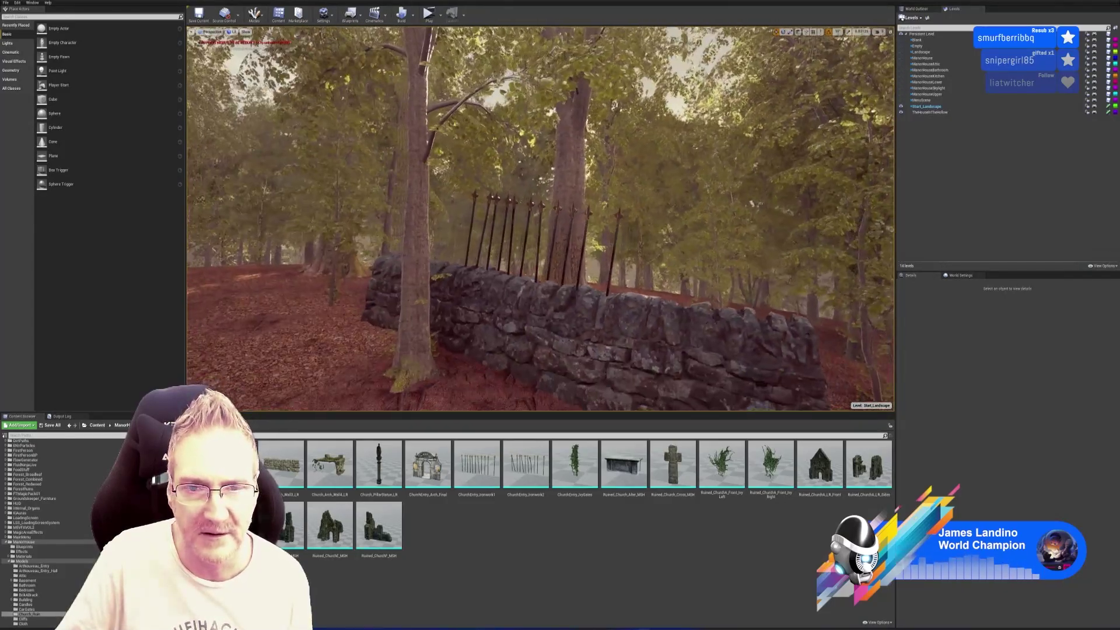
right_click_drag(540, 219, 540, 260)
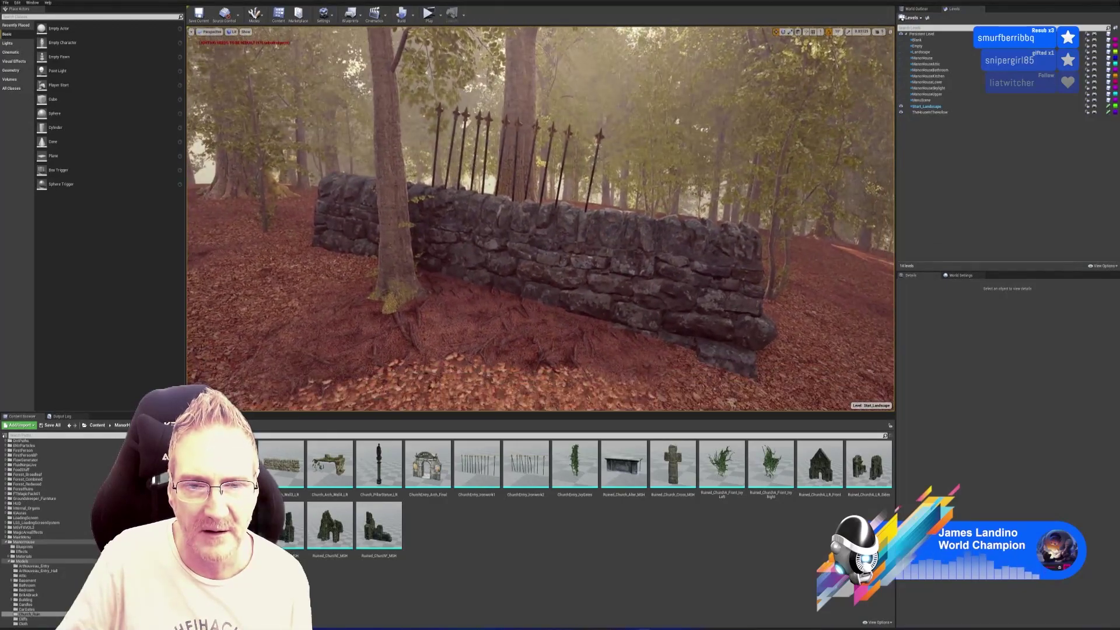
key("s")
mouse_move(540, 218)
right_mouse_down()
mouse_move(496, 214)
mouse_move(587, 215)
mouse_move(529, 216)
right_mouse_up()
key("w")
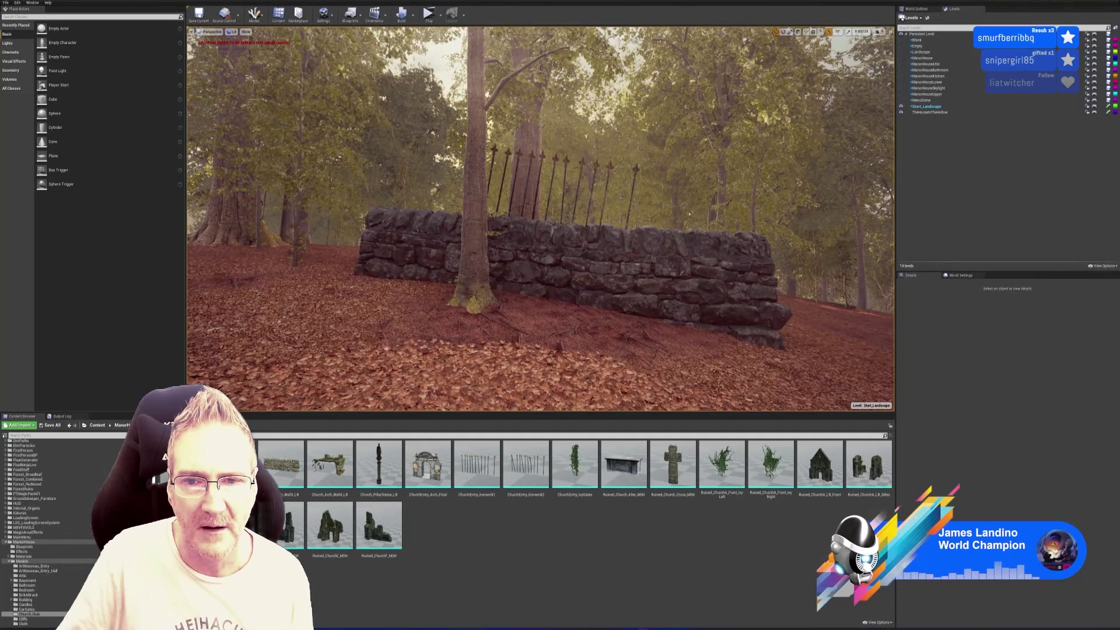
left_click(647, 248)
left_click(637, 171, "ctrl")
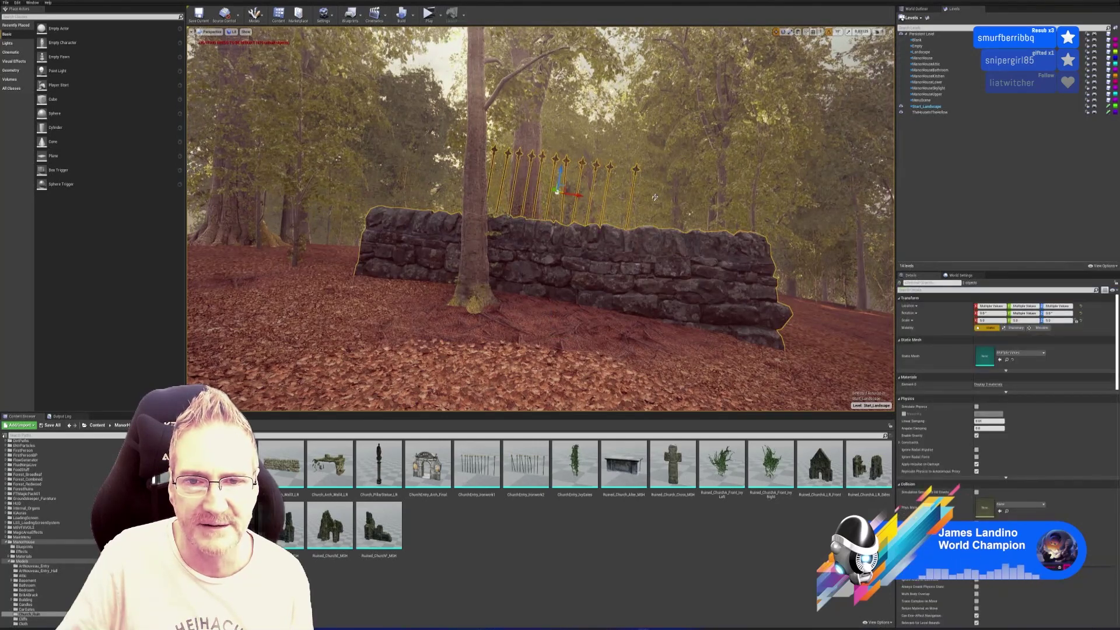
left_click(783, 31)
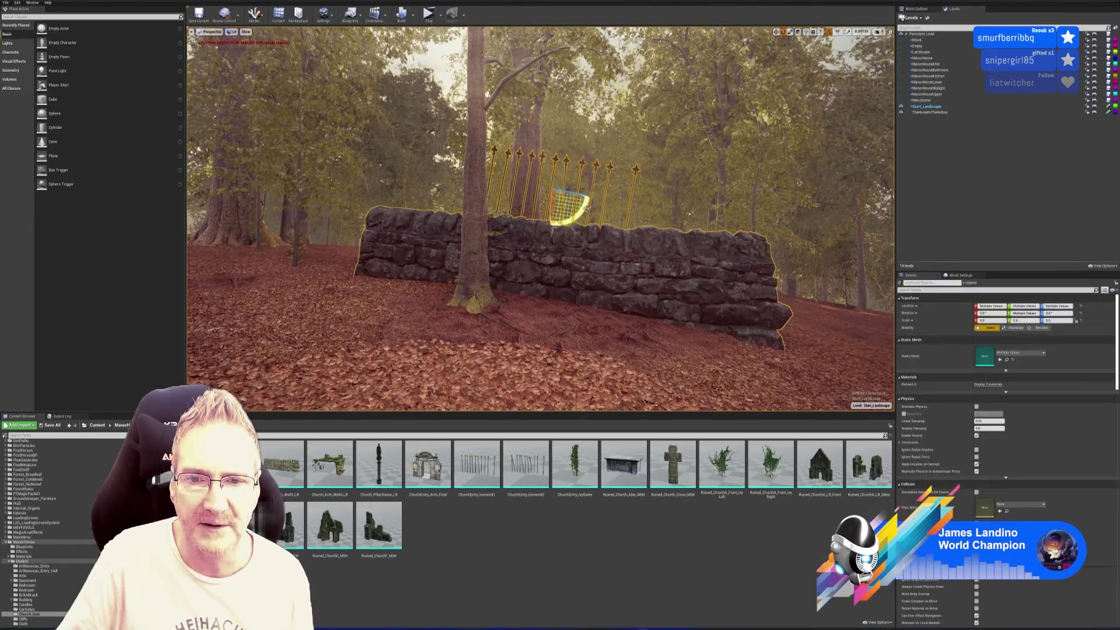
mouse_move(586, 208)
left_mouse_down()
mouse_move(596, 217)
mouse_move(591, 199)
left_mouse_up()
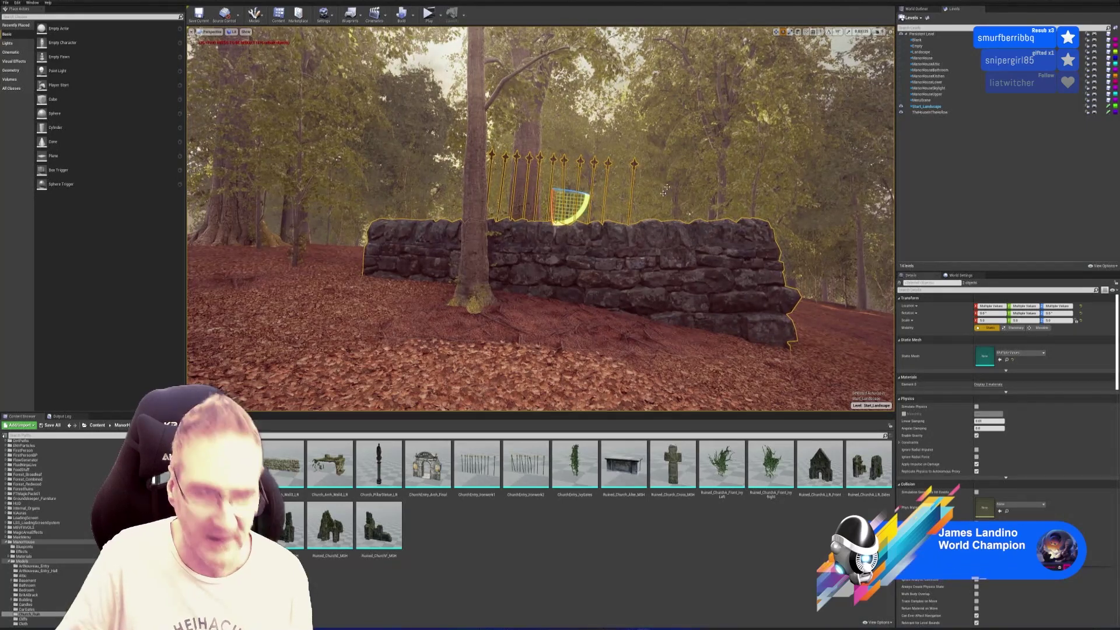
key("Escape")
Step: Duplicate the iron fence section on the long dark wall and place the copy on the wall's bare stretch near the mossy tree
right_click_drag(707, 173, 624, 194)
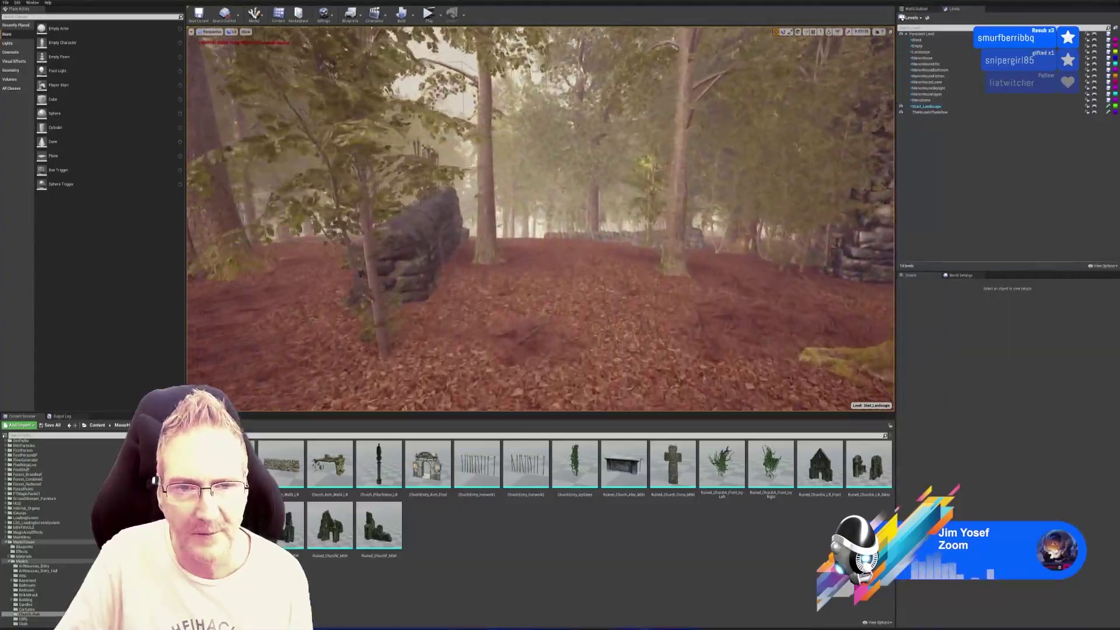
right_click_drag(540, 218, 408, 227)
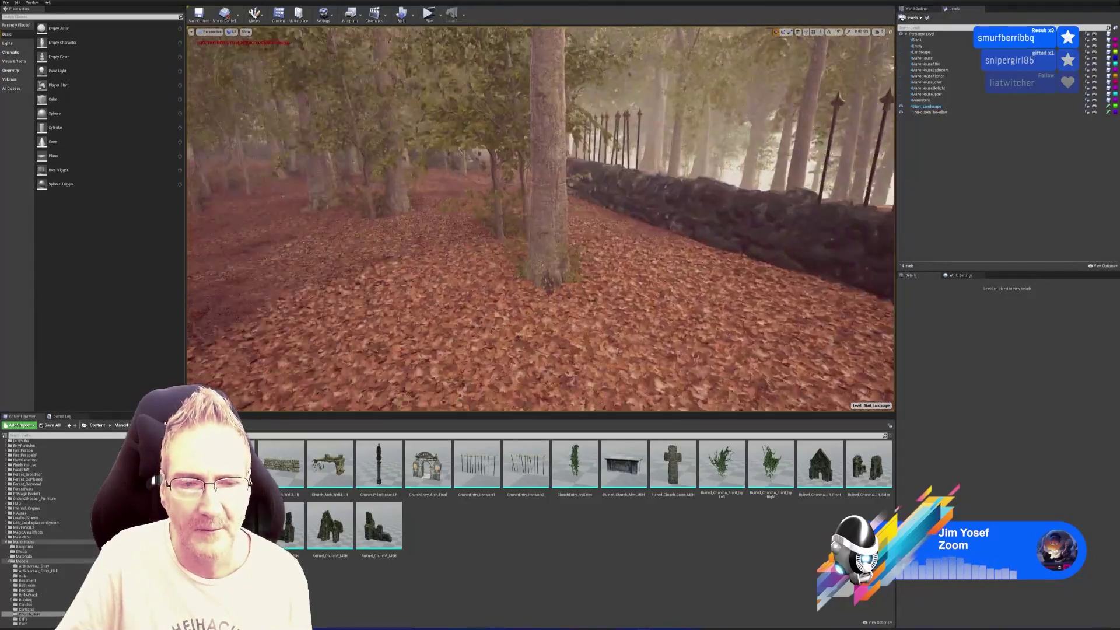
right_click_drag(540, 219, 671, 220)
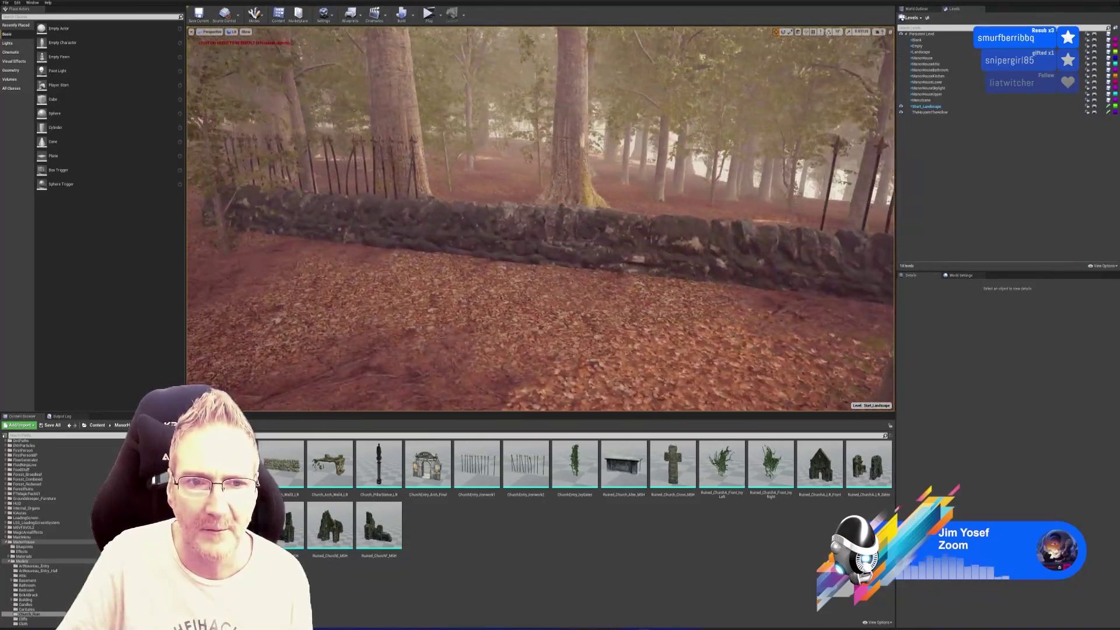
right_click_drag(540, 219, 650, 196)
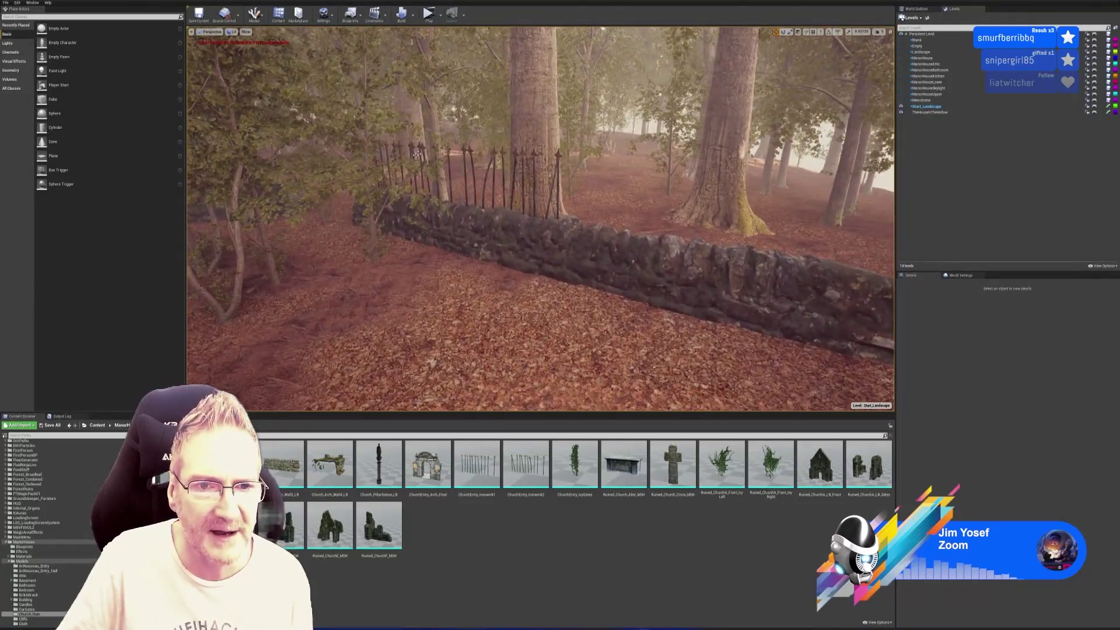
left_click(420, 146)
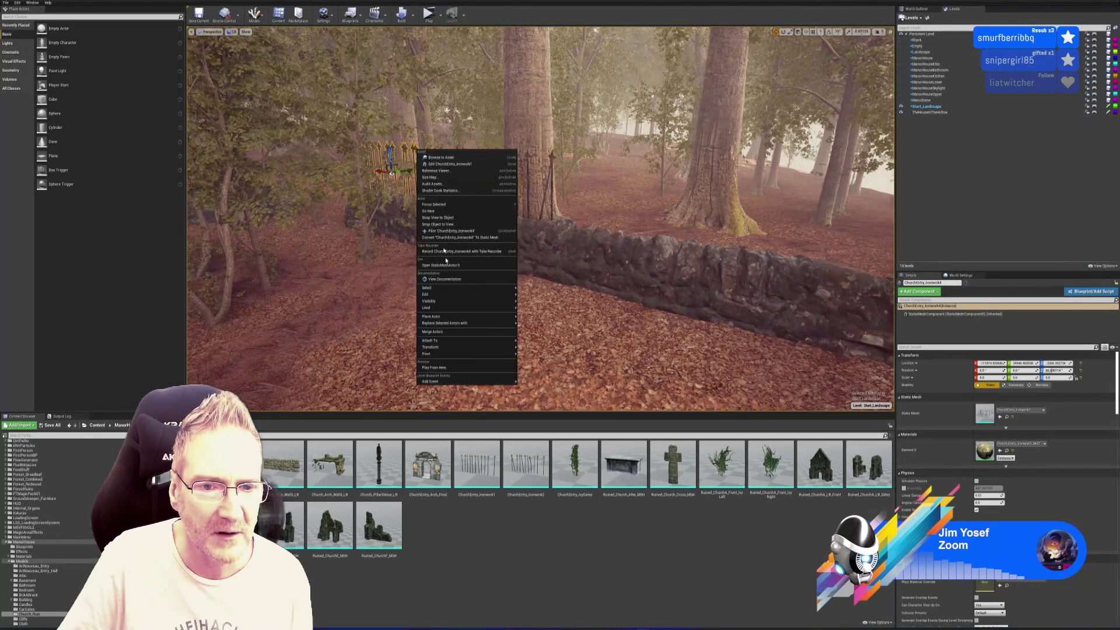
mouse_move(460, 295)
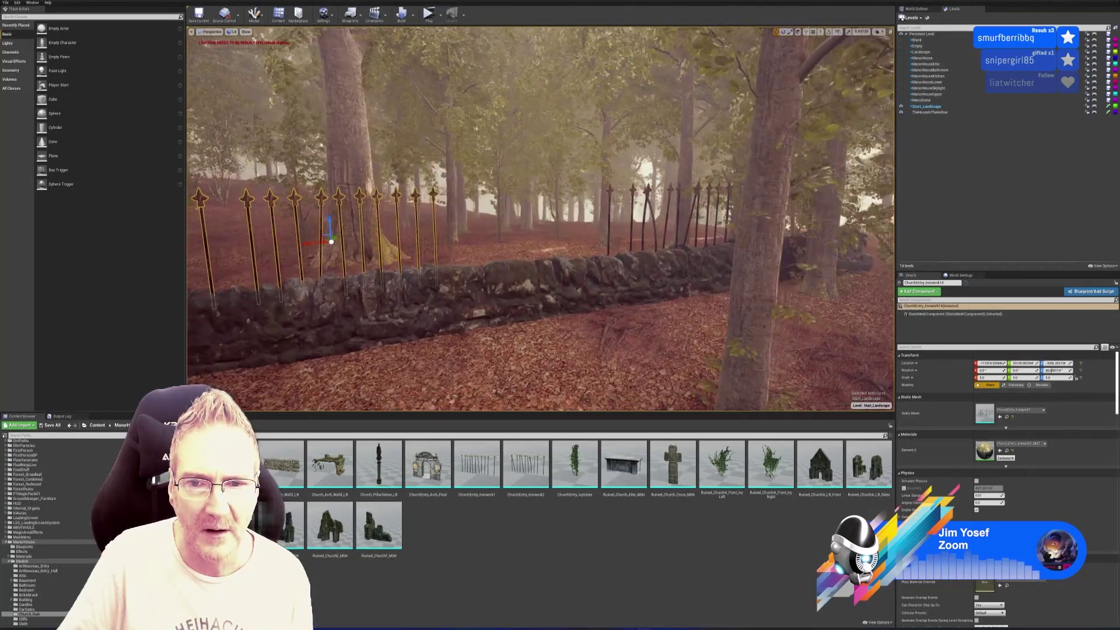
Step: Shift the long stone wall together with its two iron fence sections sideways across the leaf-covered ground
key("w")
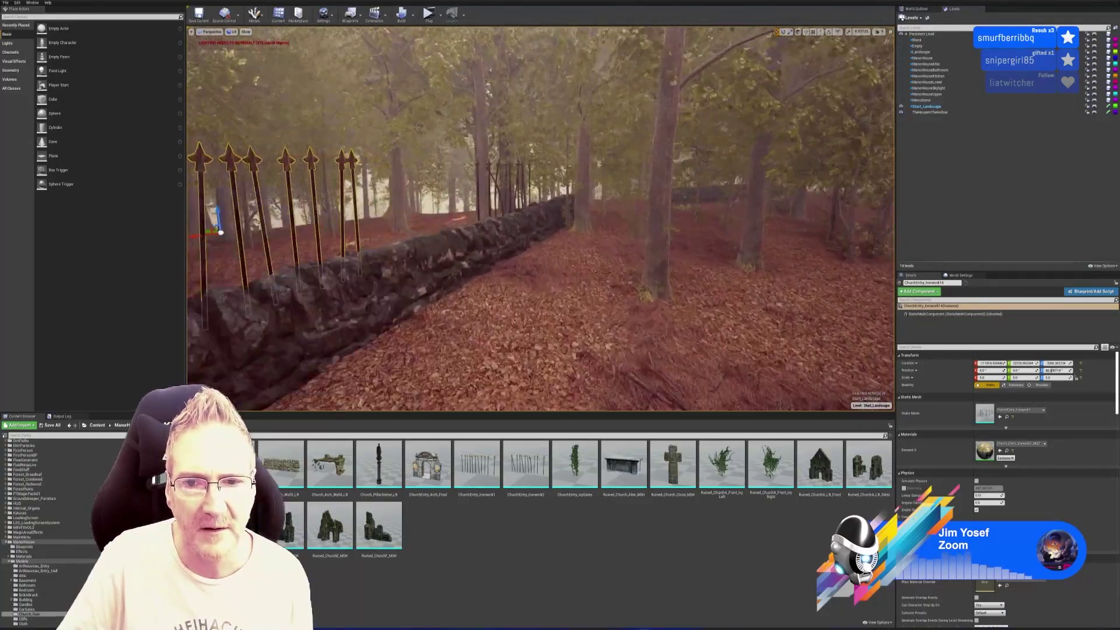
key("w")
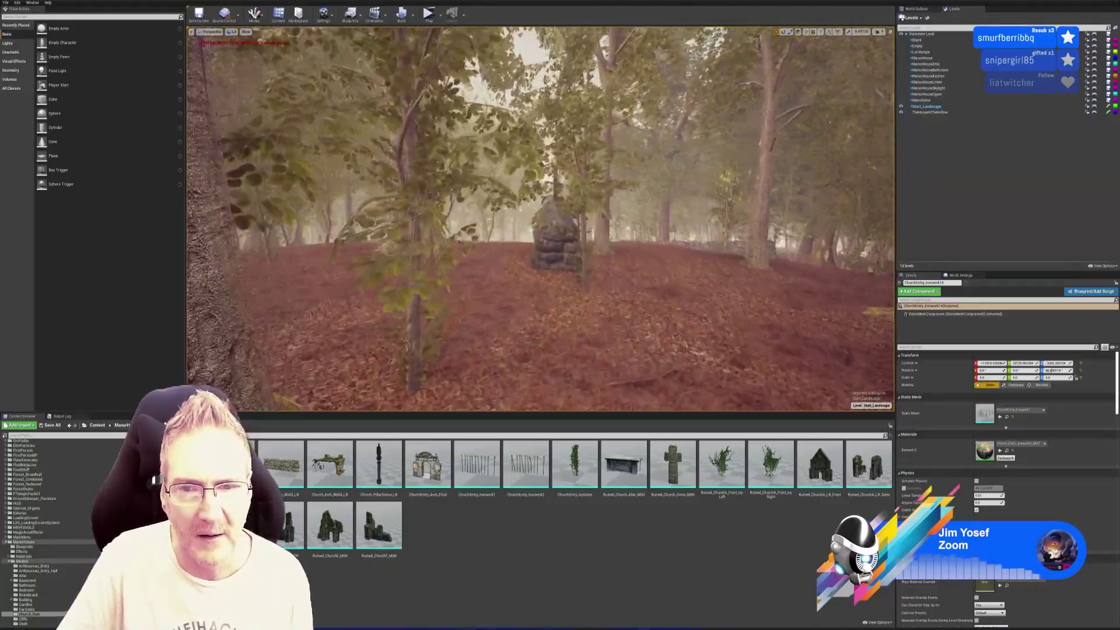
right_click_drag(540, 219, 455, 219)
key("s")
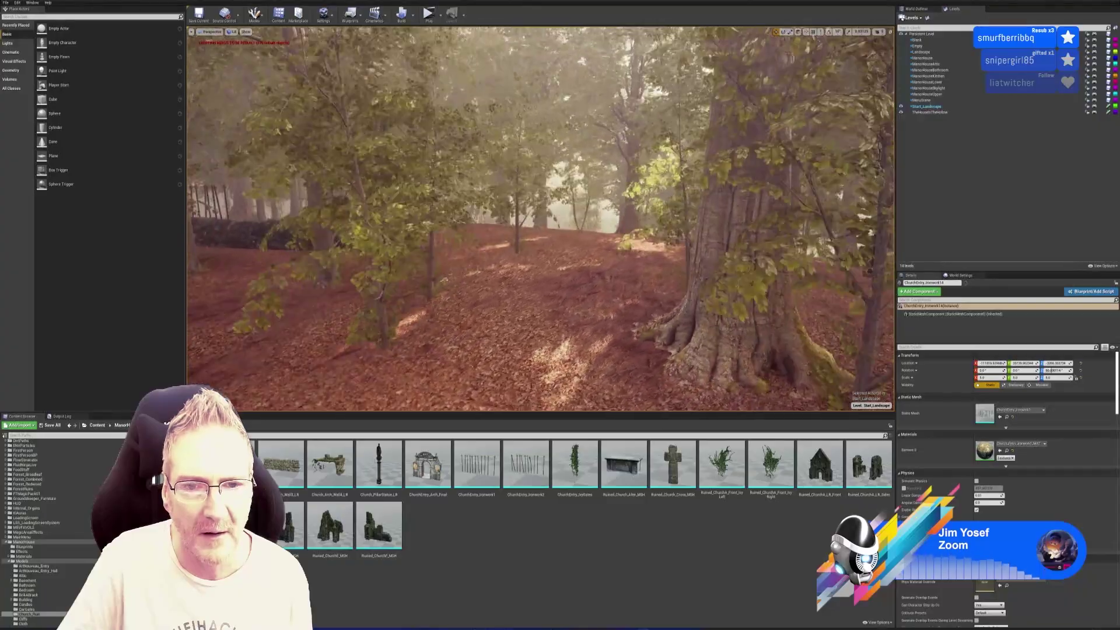
right_click_drag(540, 219, 455, 219)
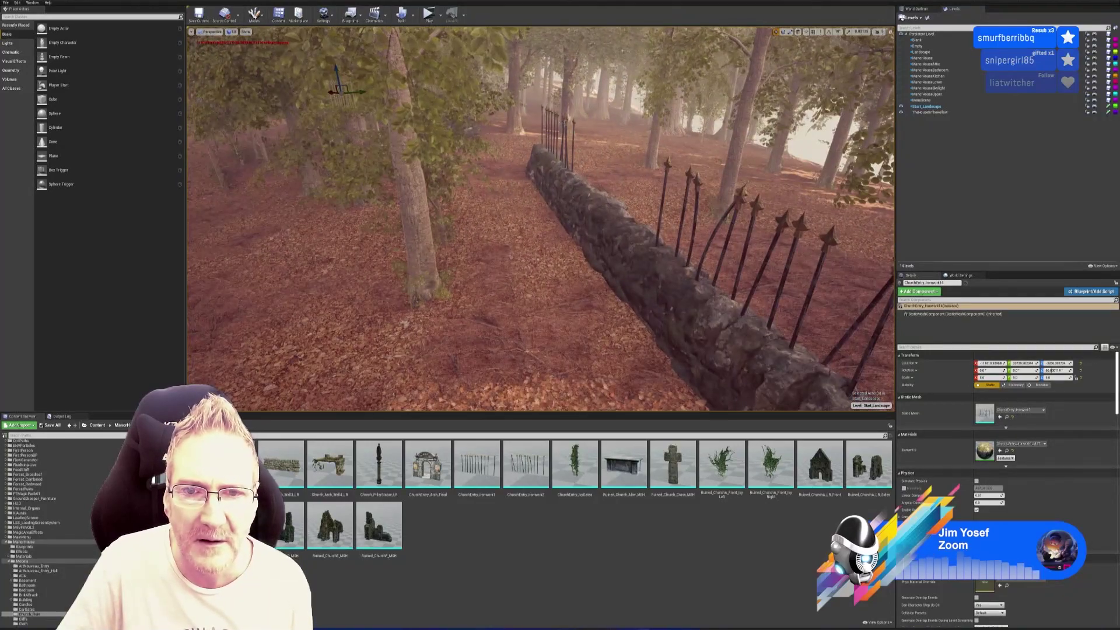
left_click(555, 135)
left_click(594, 198, "ctrl")
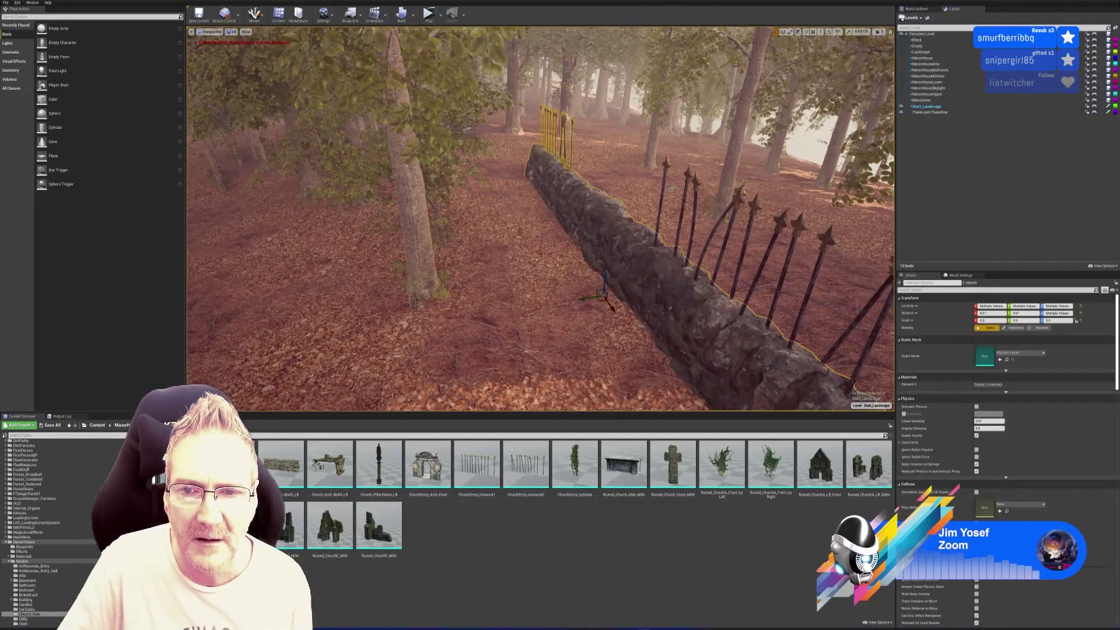
left_click(684, 205, "ctrl")
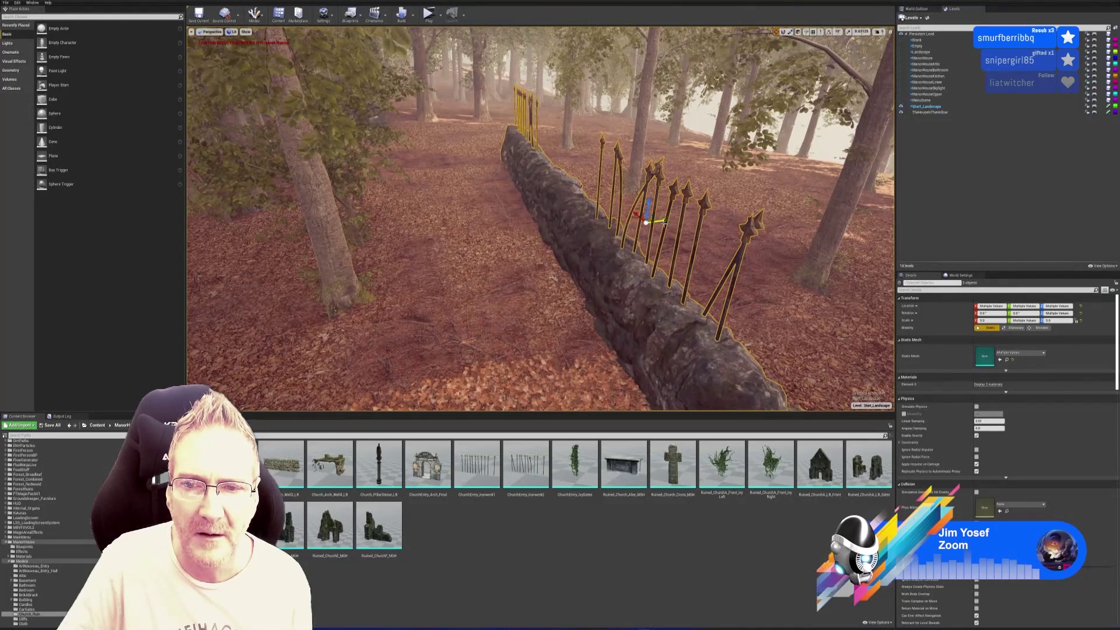
left_click_drag(665, 221, 594, 241)
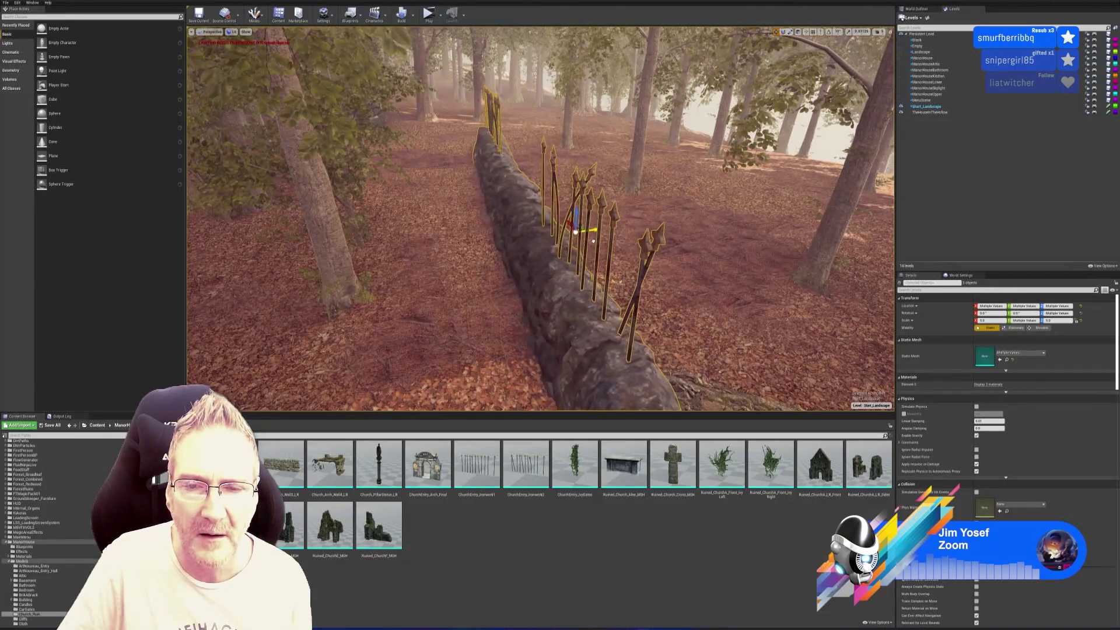
key("w")
mouse_move(594, 241)
right_mouse_down()
mouse_move(770, 239)
mouse_move(594, 241)
right_mouse_up()
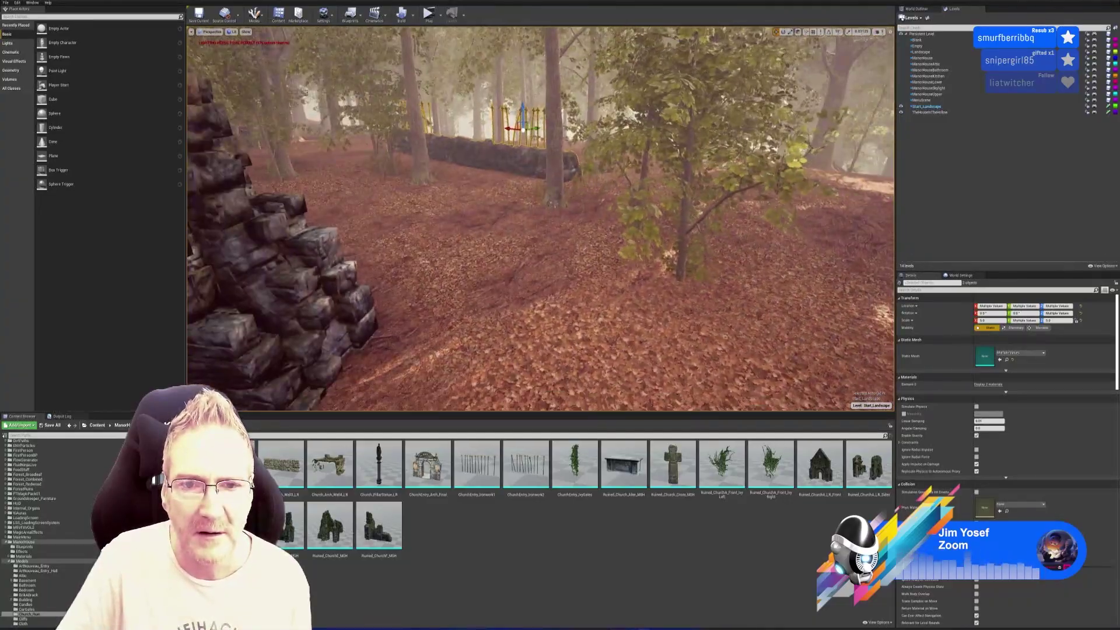
right_click_drag(540, 219, 578, 219)
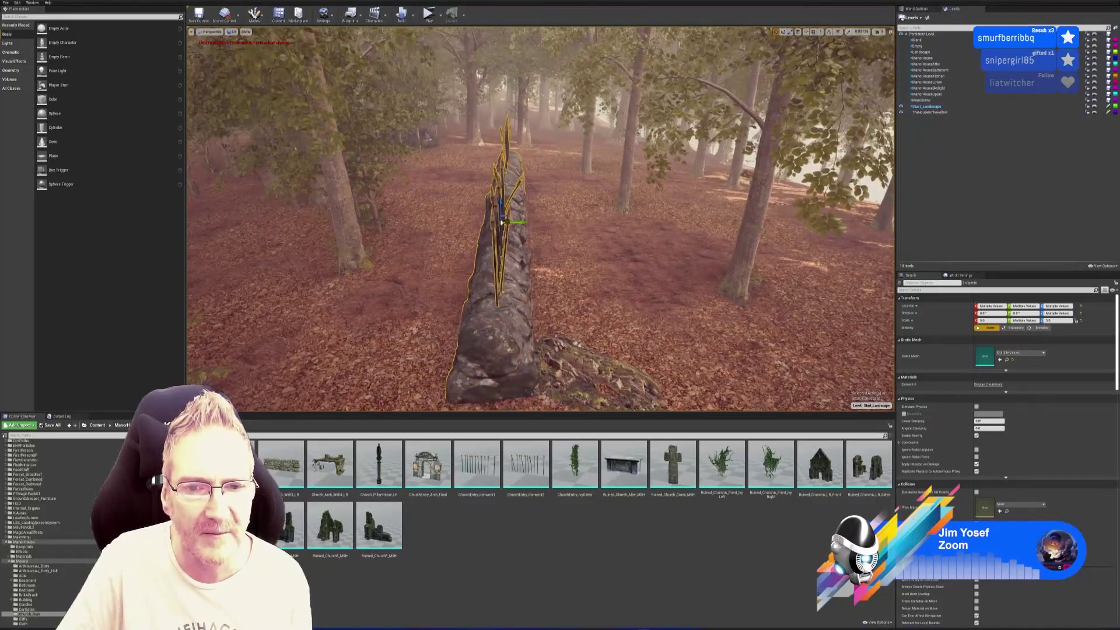
left_click_drag(429, 224, 427, 224)
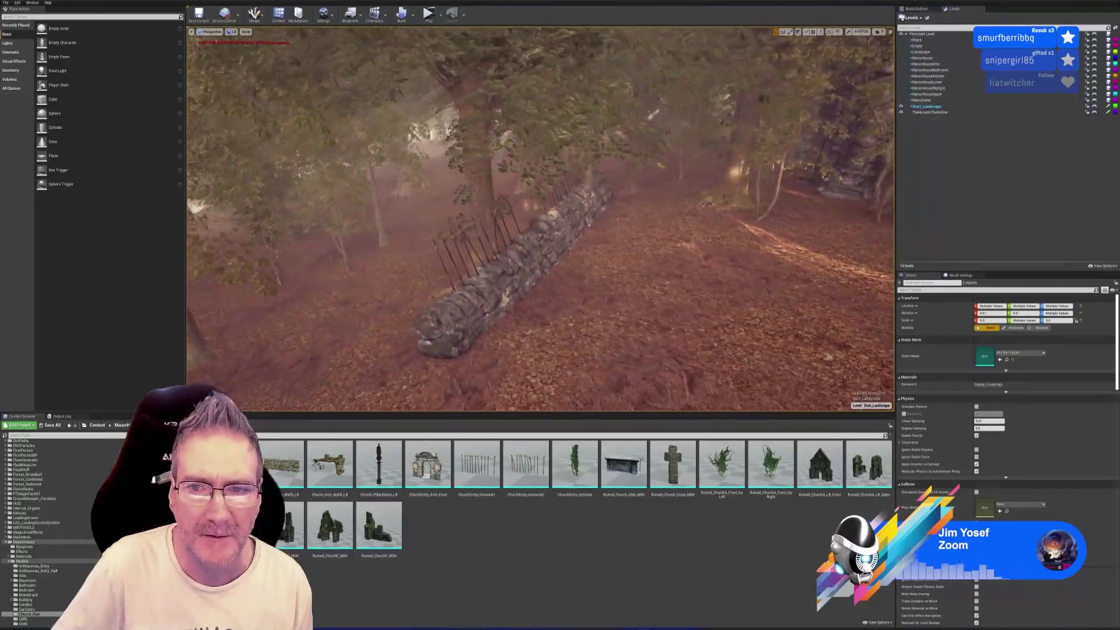
Step: Inspect the churchyard boundary from the stone walls past the statue column to the arched gateway, and clear the wall and fence selection
right_click_drag(540, 219, 657, 222)
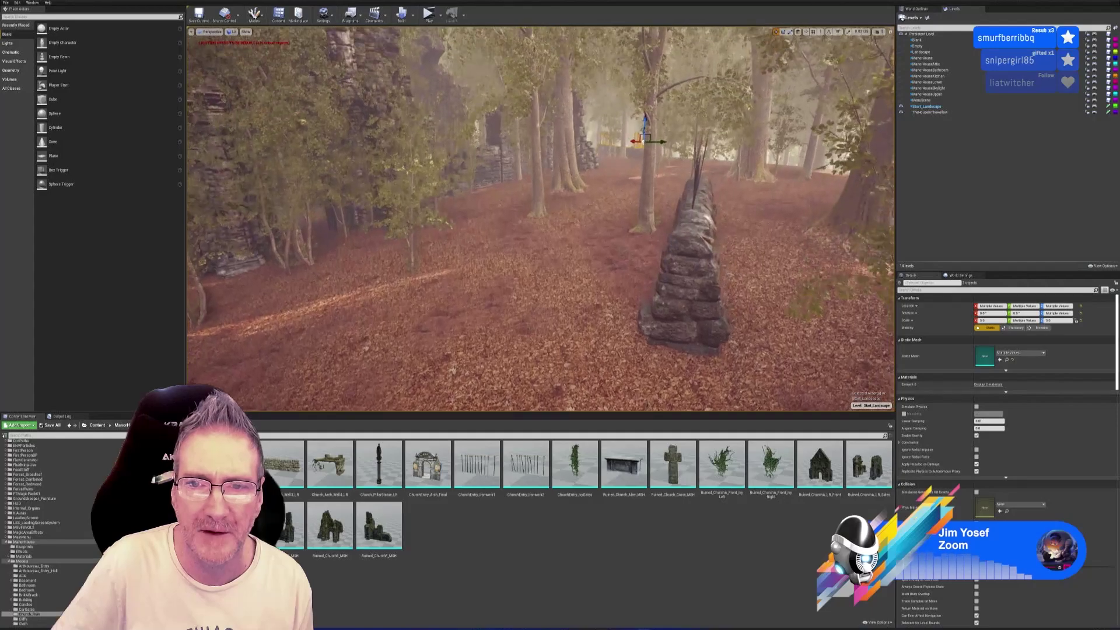
key("s")
mouse_move(541, 219)
right_mouse_down()
mouse_move(525, 218)
mouse_move(560, 222)
right_mouse_up()
key("w")
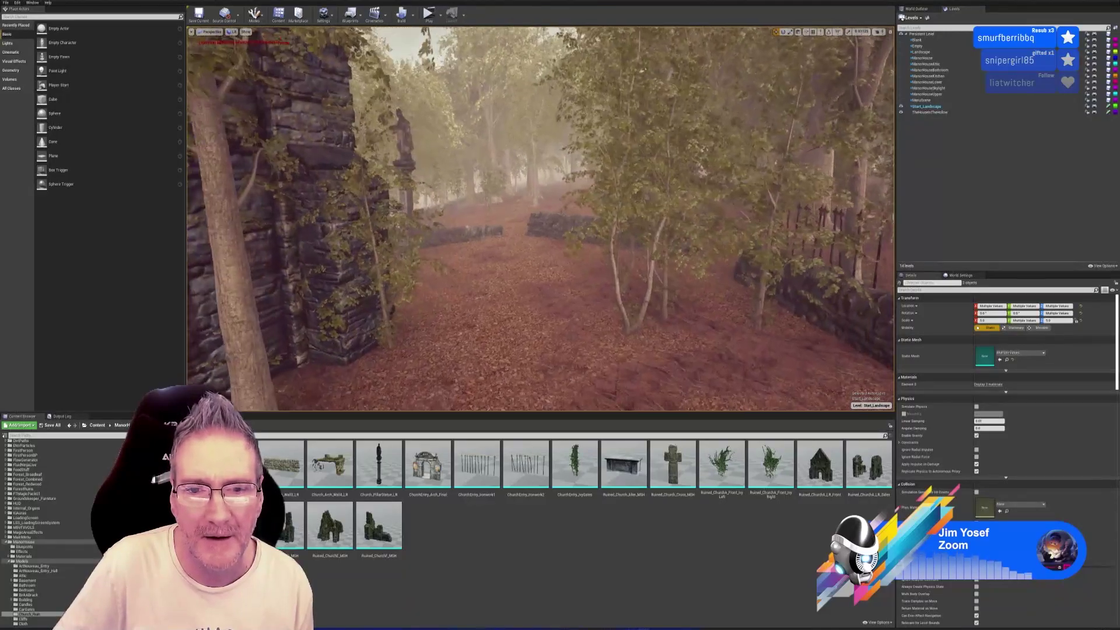
right_click_drag(542, 219, 467, 218)
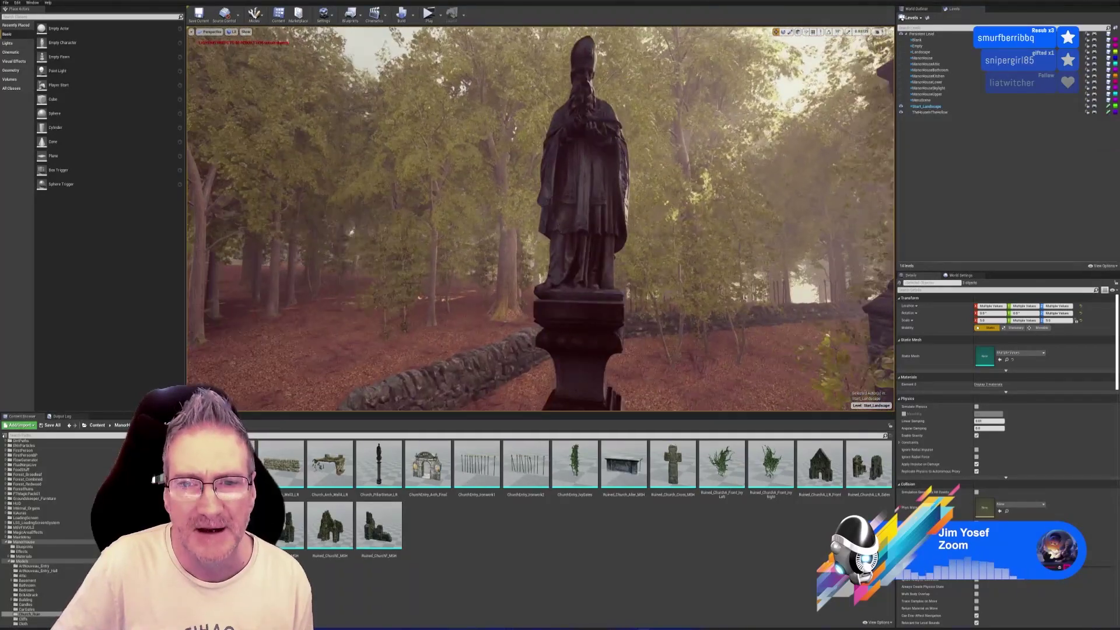
mouse_move(541, 219)
right_mouse_down()
mouse_move(578, 225)
mouse_move(548, 219)
right_mouse_up()
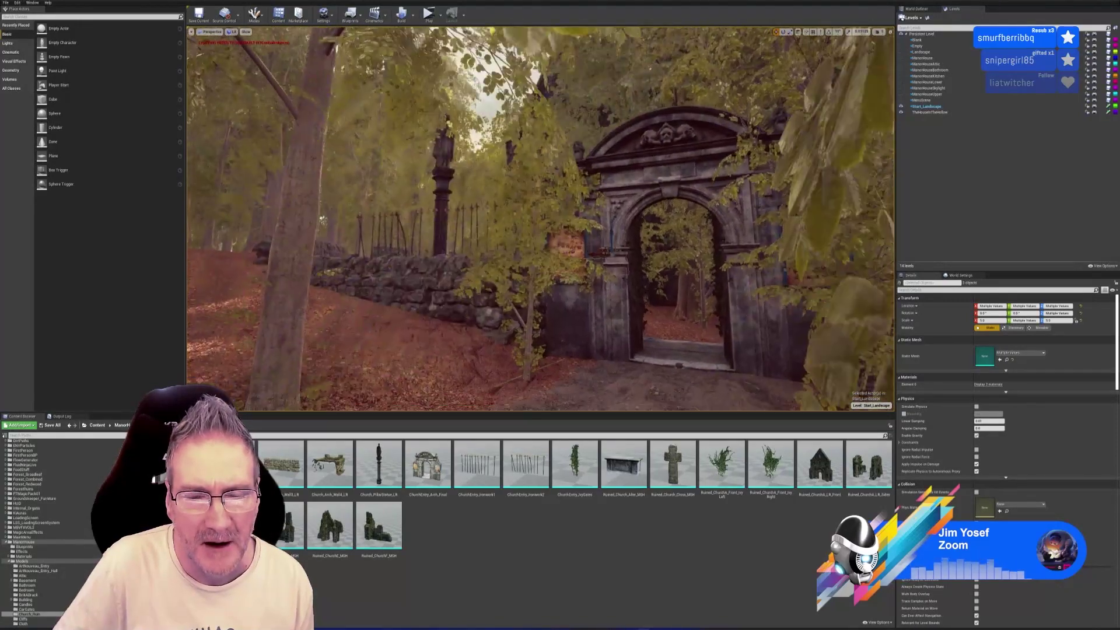
right_click_drag(388, 217, 380, 209)
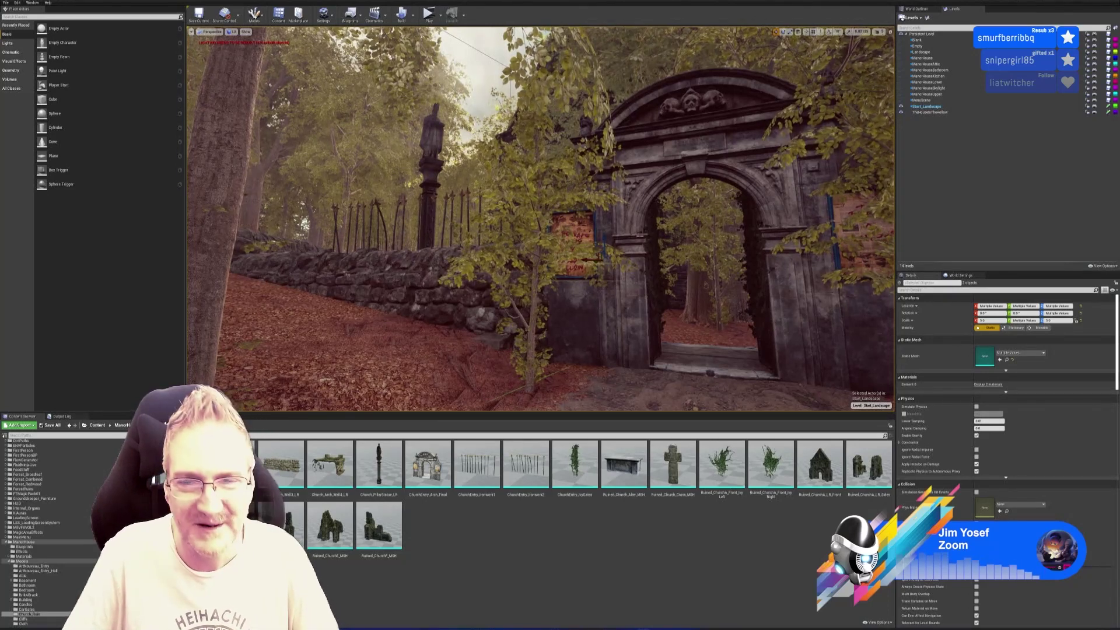
right_click_drag(688, 265, 680, 265)
key("Escape")
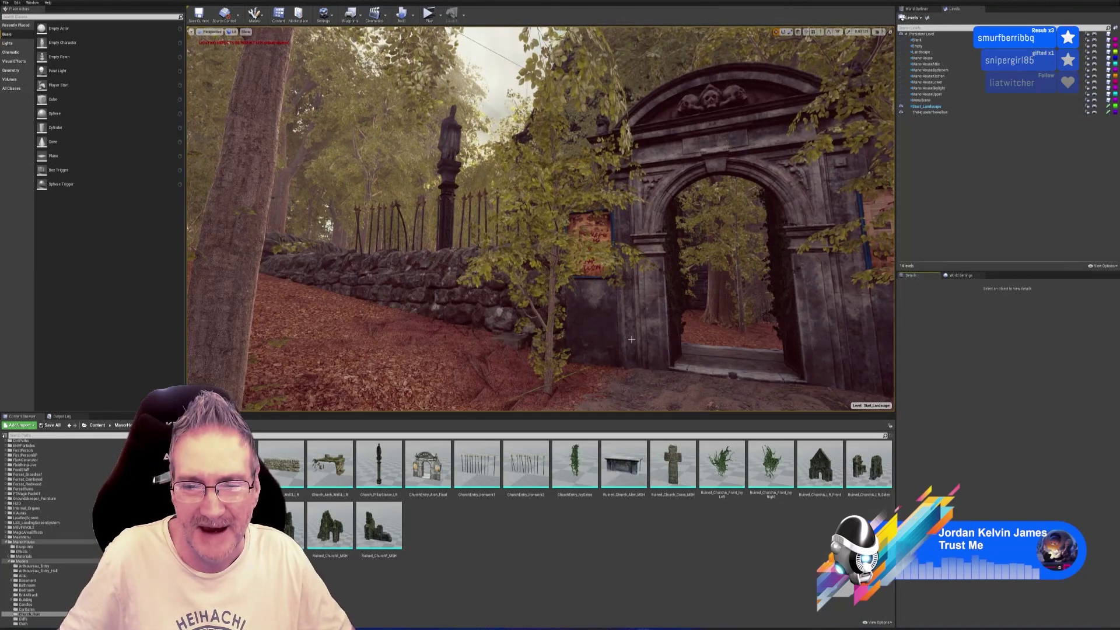
Step: Switch the editor to Foliage mode with the Paint tool for the open ground around the stone walls near the statue column
right_click_drag(631, 339, 563, 346)
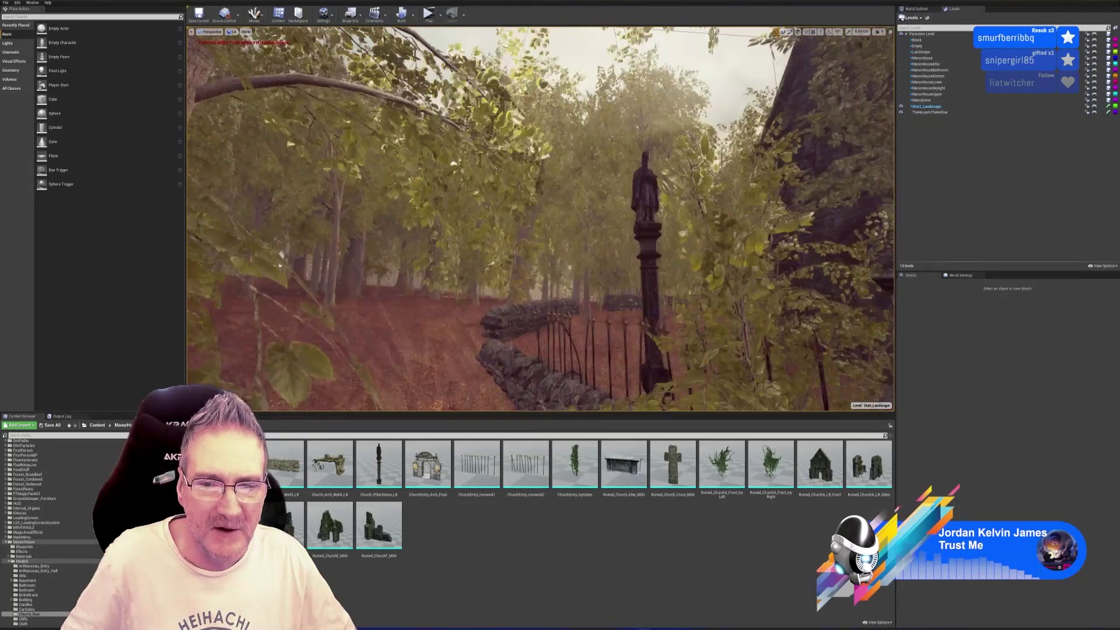
key("w")
right_click_drag(359, 369, 359, 369)
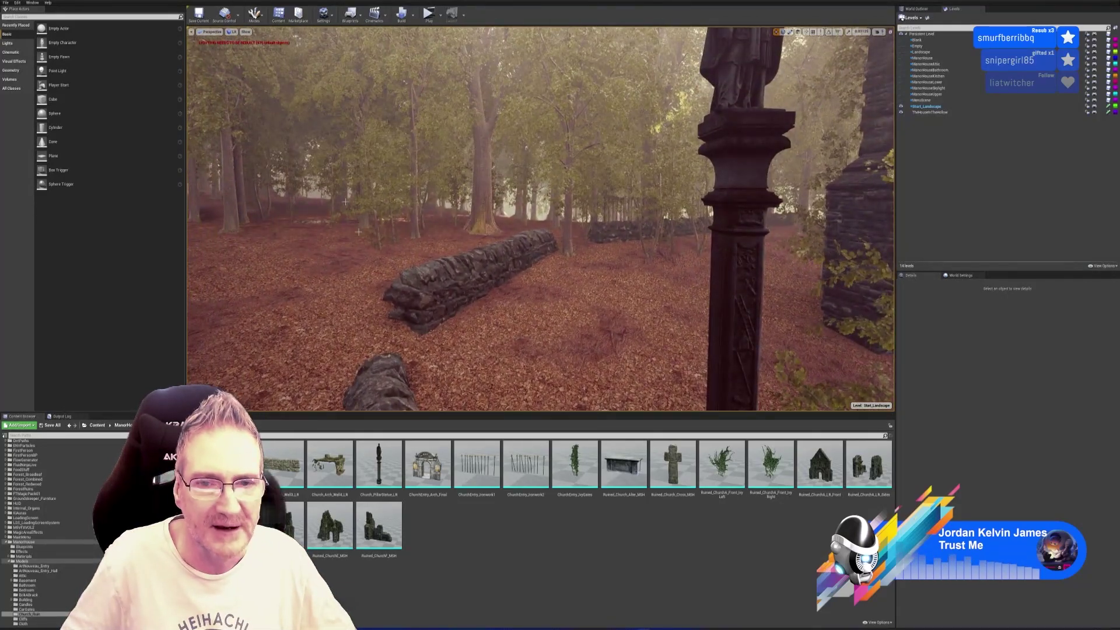
left_click(255, 15)
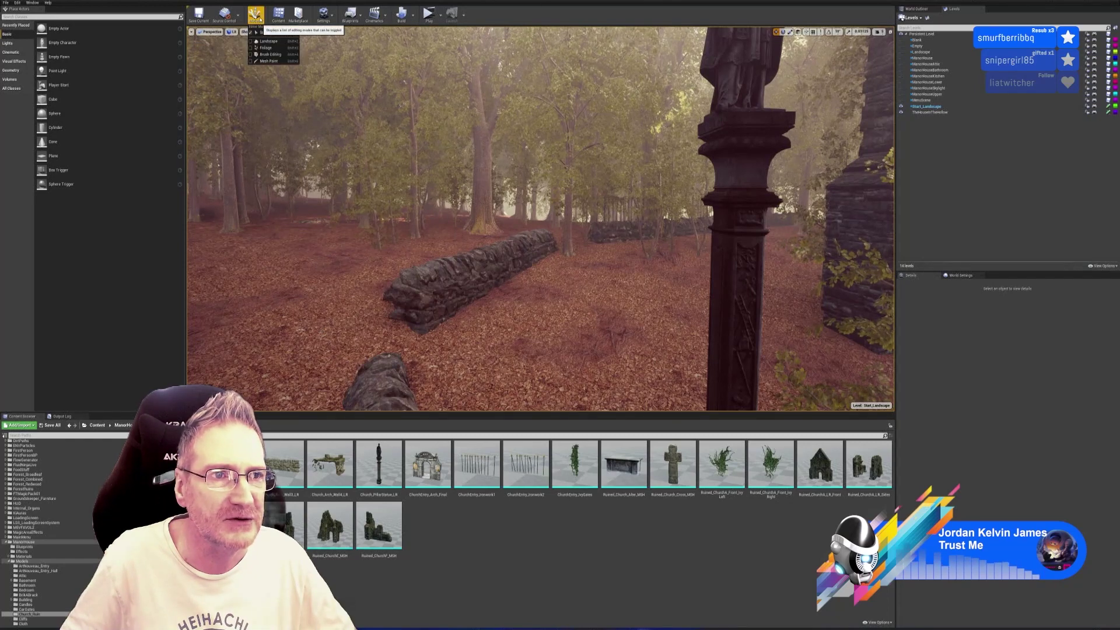
left_click(267, 49)
key("shift+4")
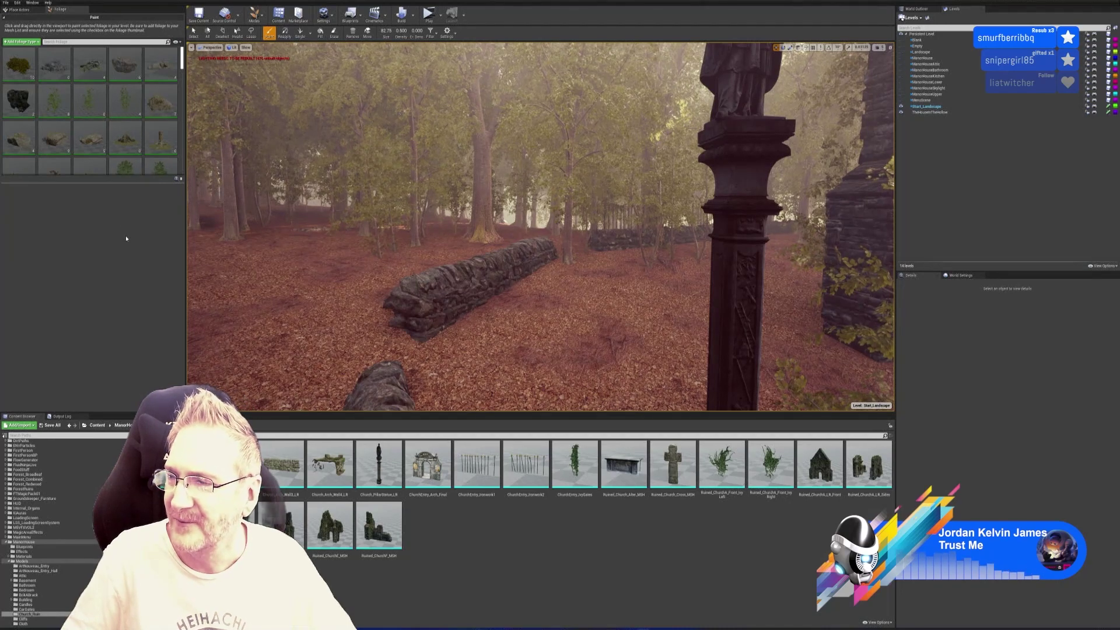
Step: Look through the palette of foliage types, including trees, bushes, grasses and rocks, for plants that suit the ground around the churchyard walls
scroll(126, 128, "down", 2)
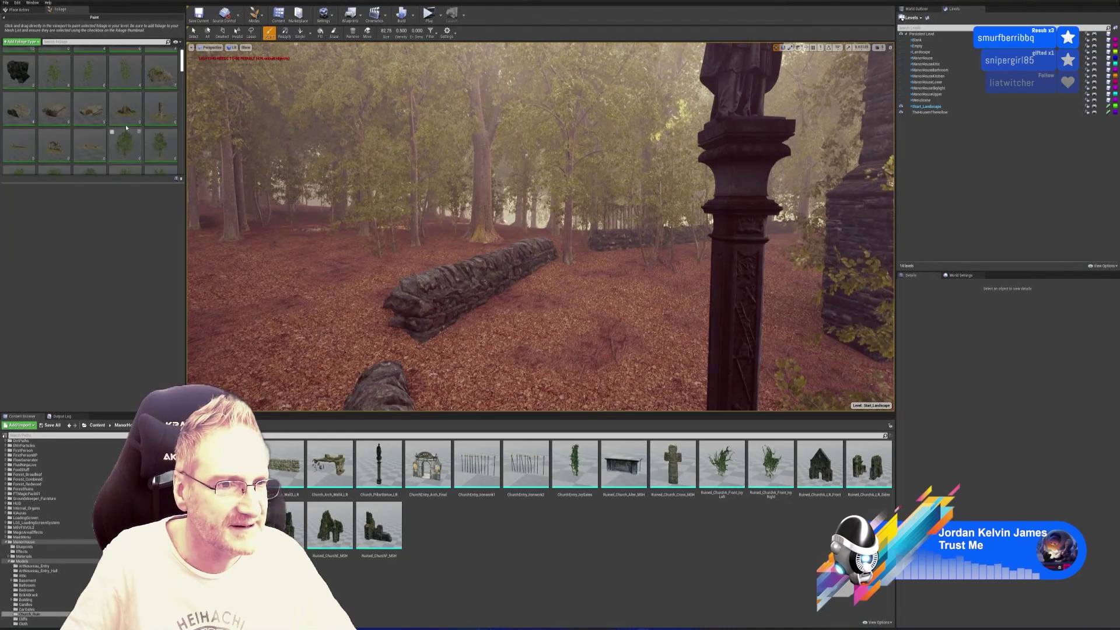
scroll(120, 102, "down", 5)
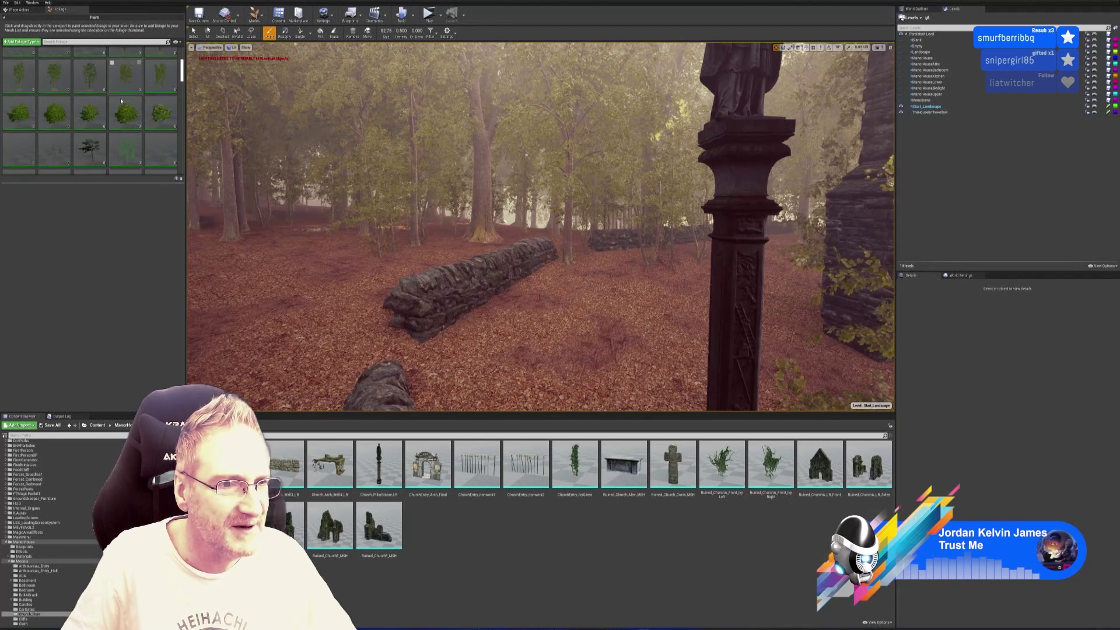
scroll(121, 102, "down", 4)
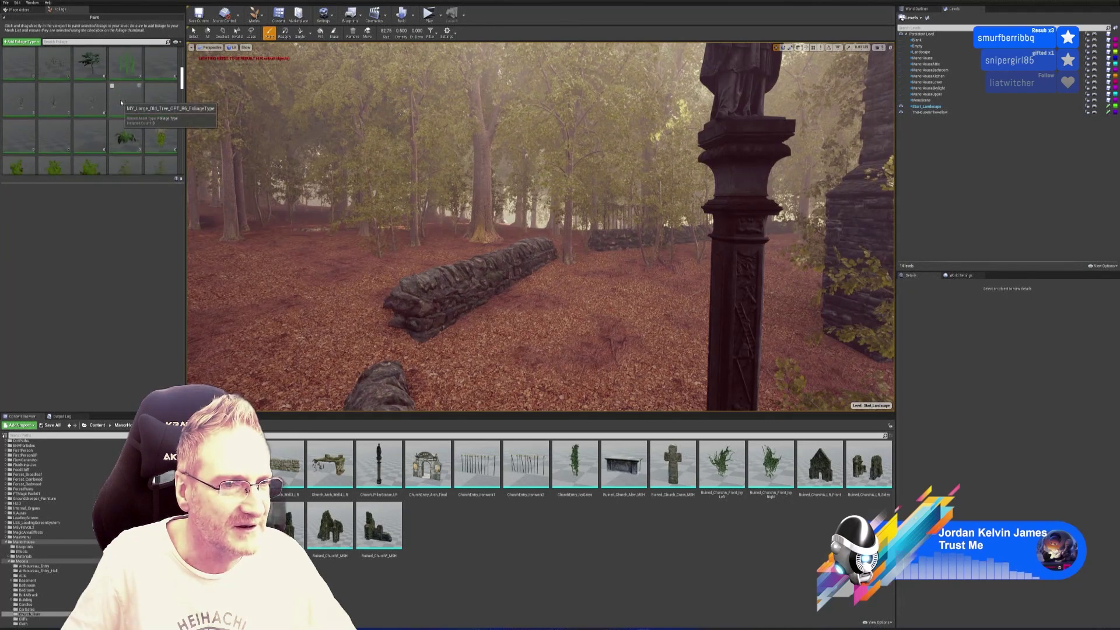
scroll(117, 104, "down", 4)
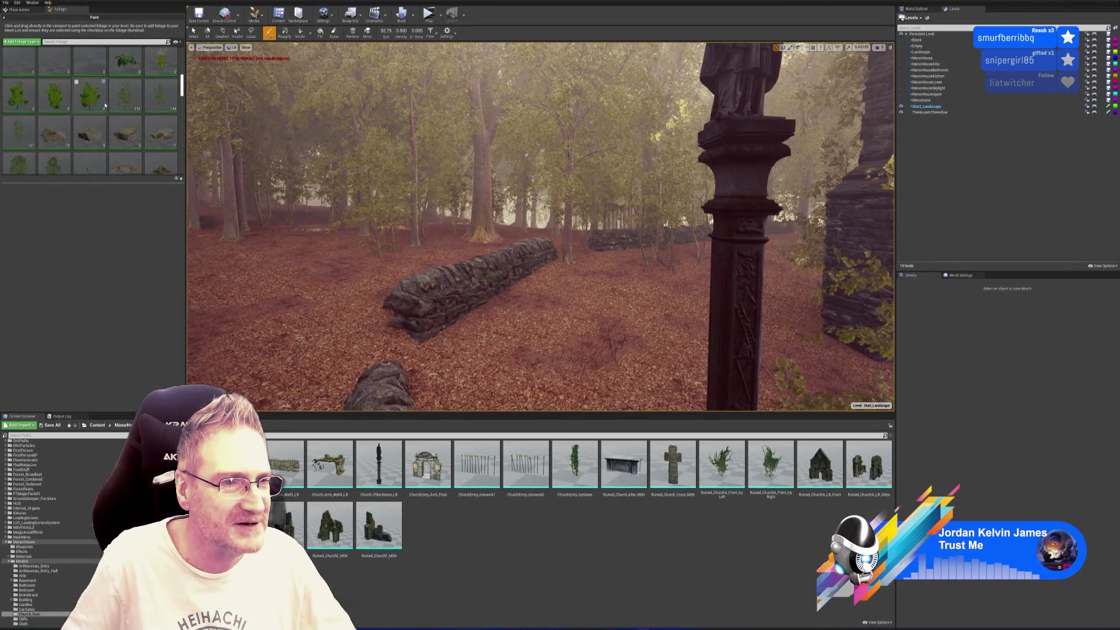
scroll(105, 106, "down", 5)
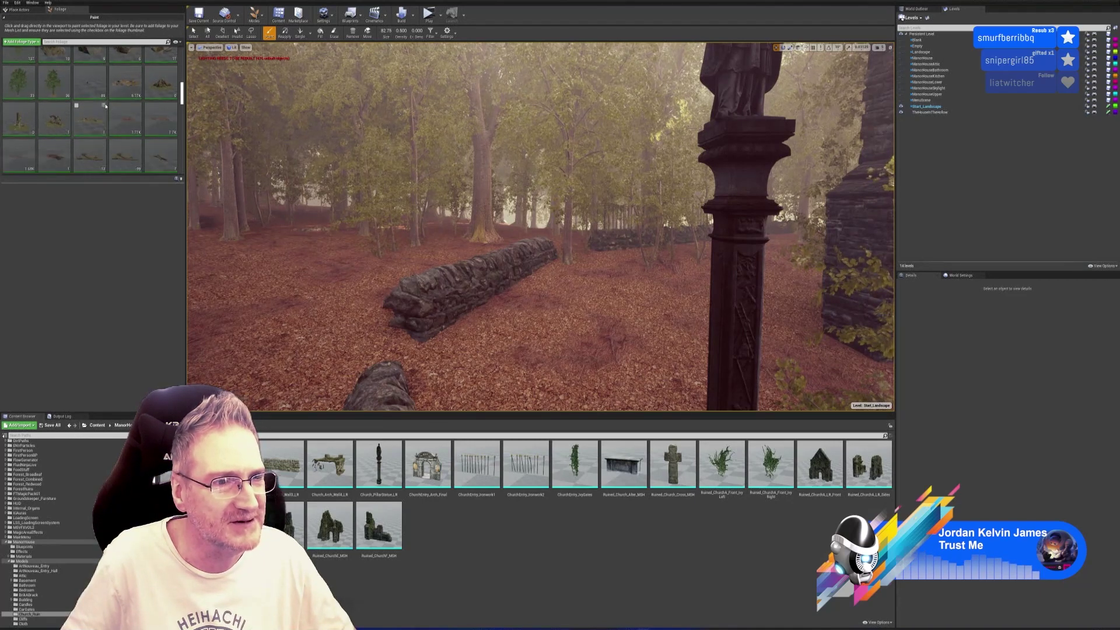
scroll(108, 104, "down", 4)
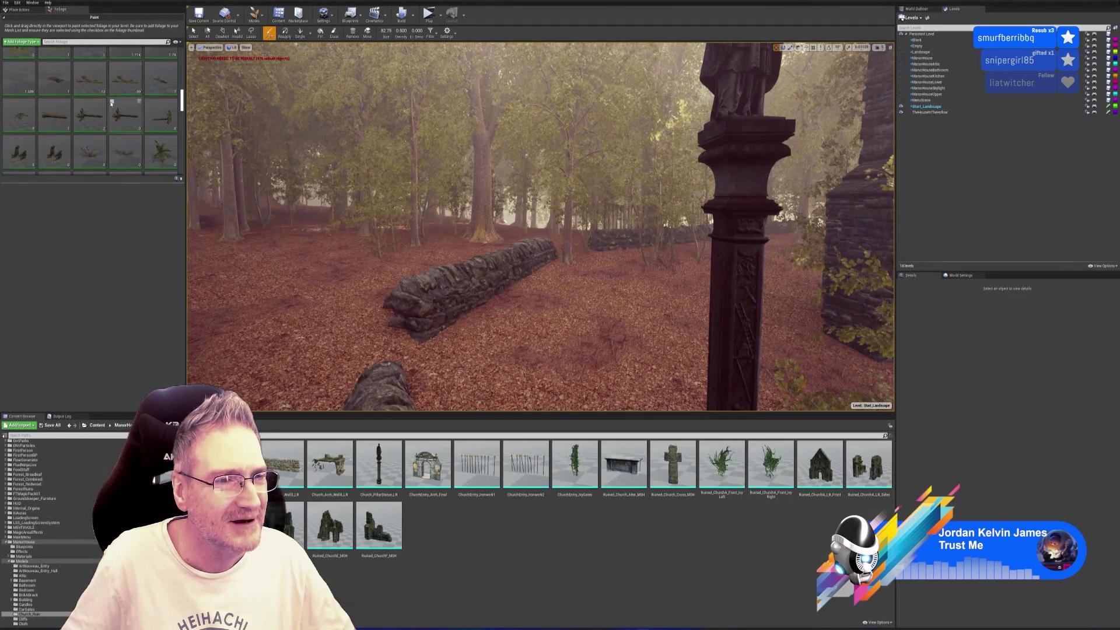
scroll(111, 103, "down", 5)
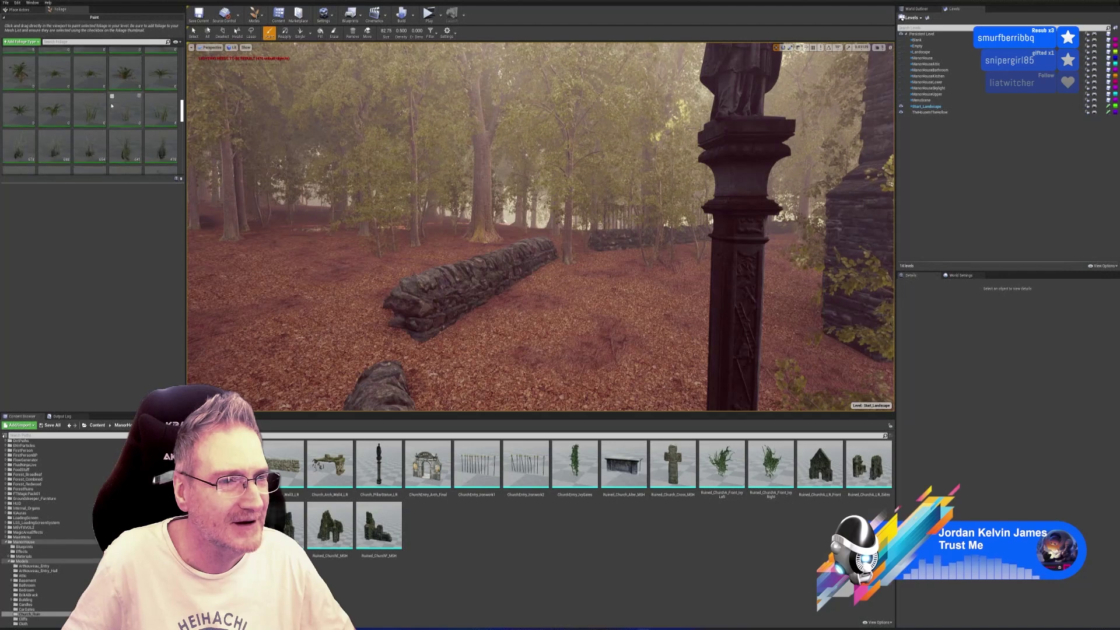
scroll(112, 104, "down", 5)
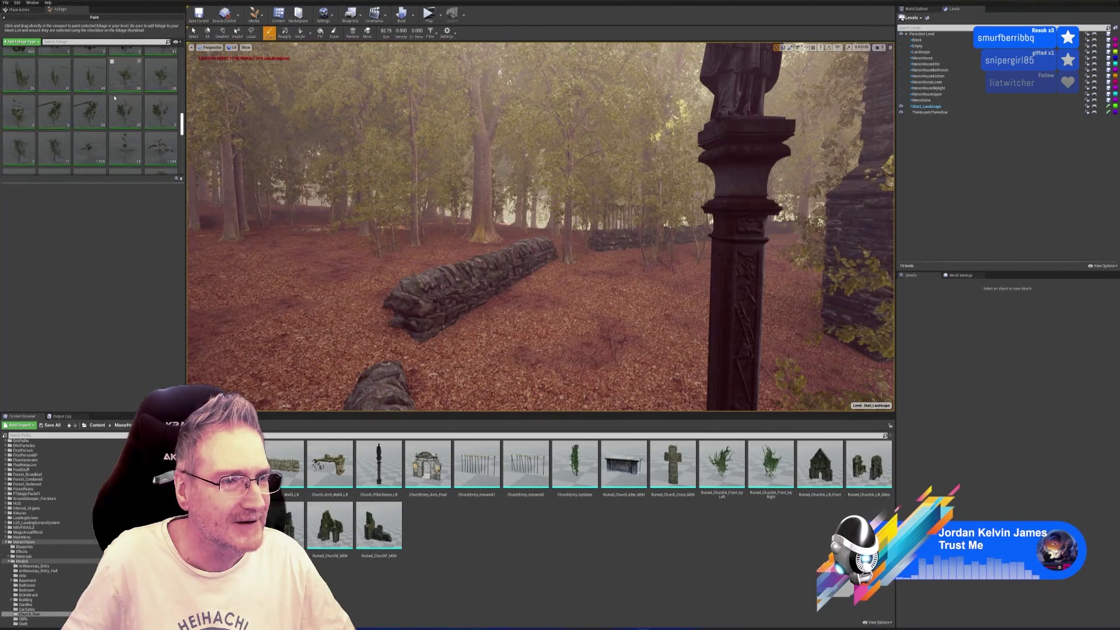
scroll(115, 98, "down", 5)
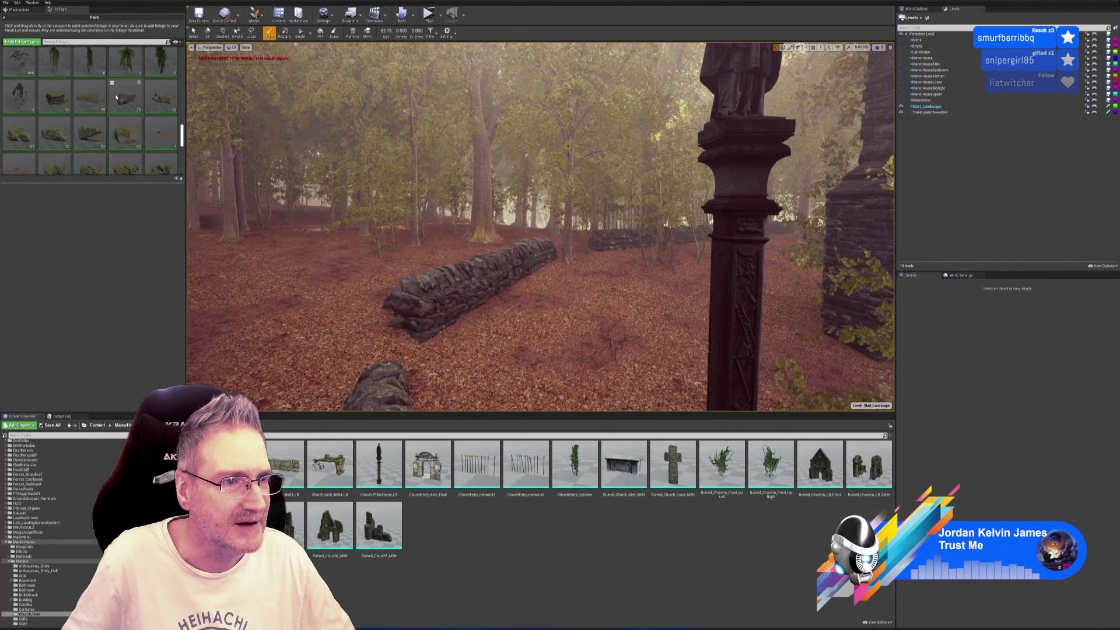
scroll(116, 95, "down", 5)
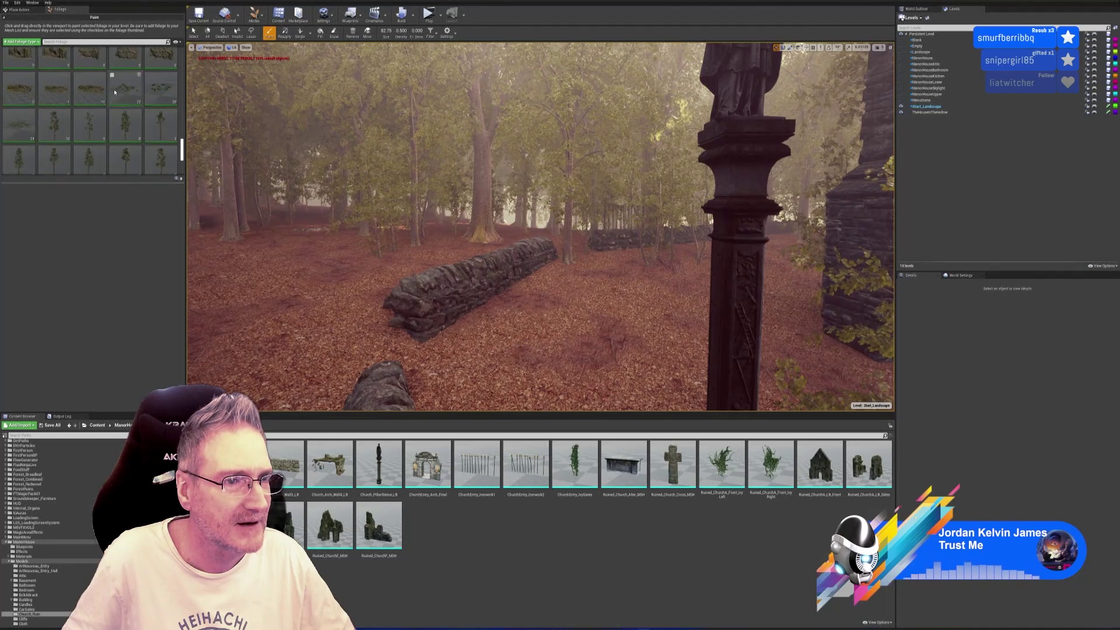
scroll(115, 92, "down", 4)
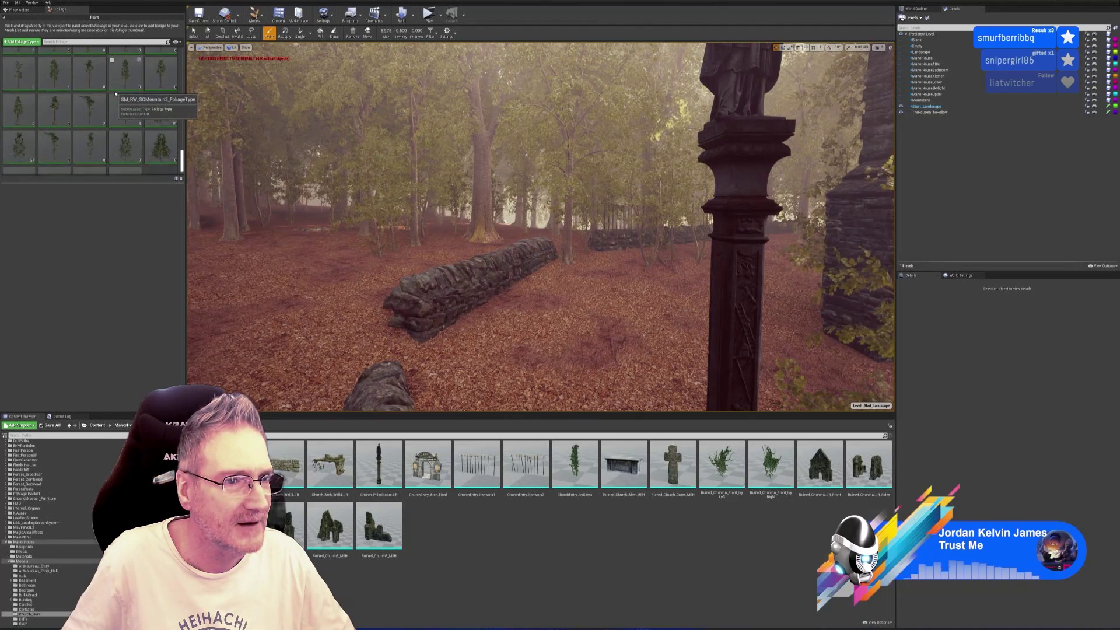
scroll(116, 97, "up", 3)
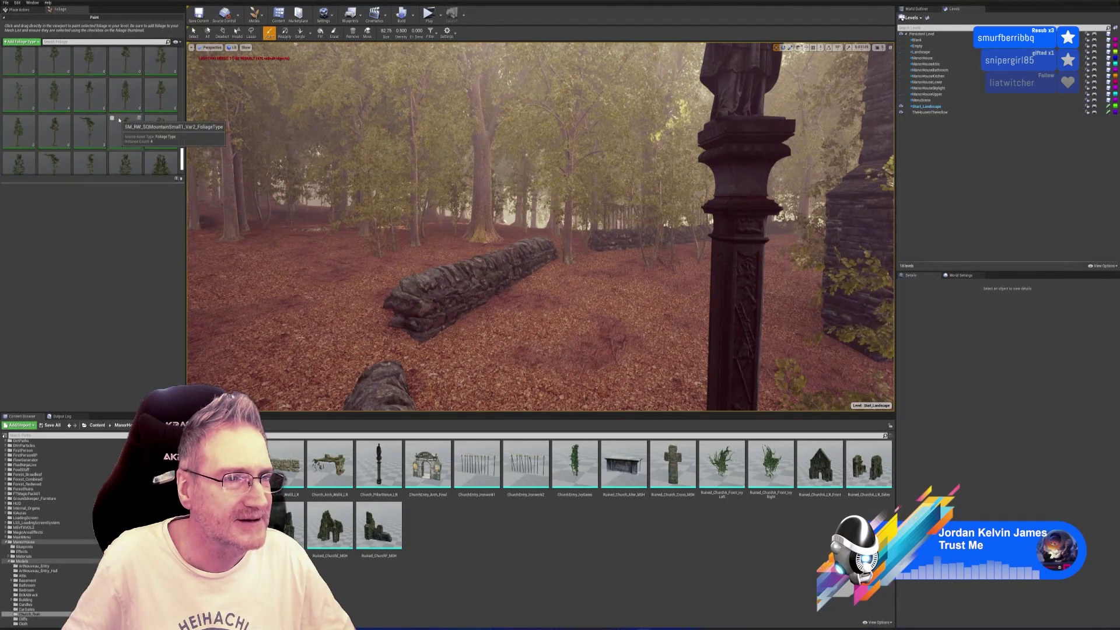
scroll(120, 113, "up", 5)
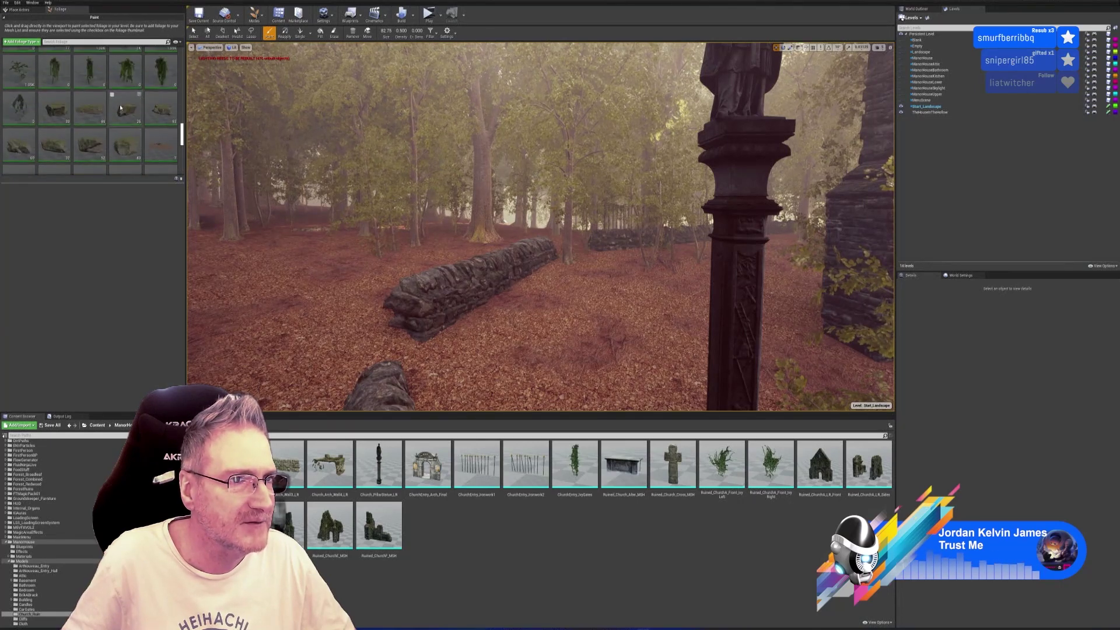
scroll(120, 108, "up", 5)
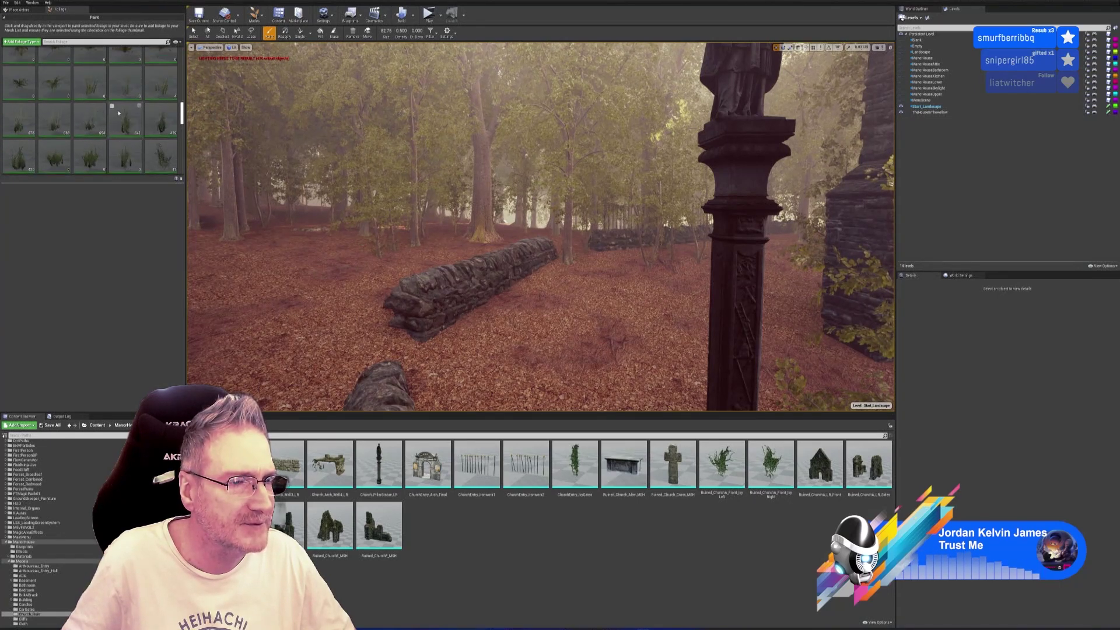
scroll(118, 113, "up", 5)
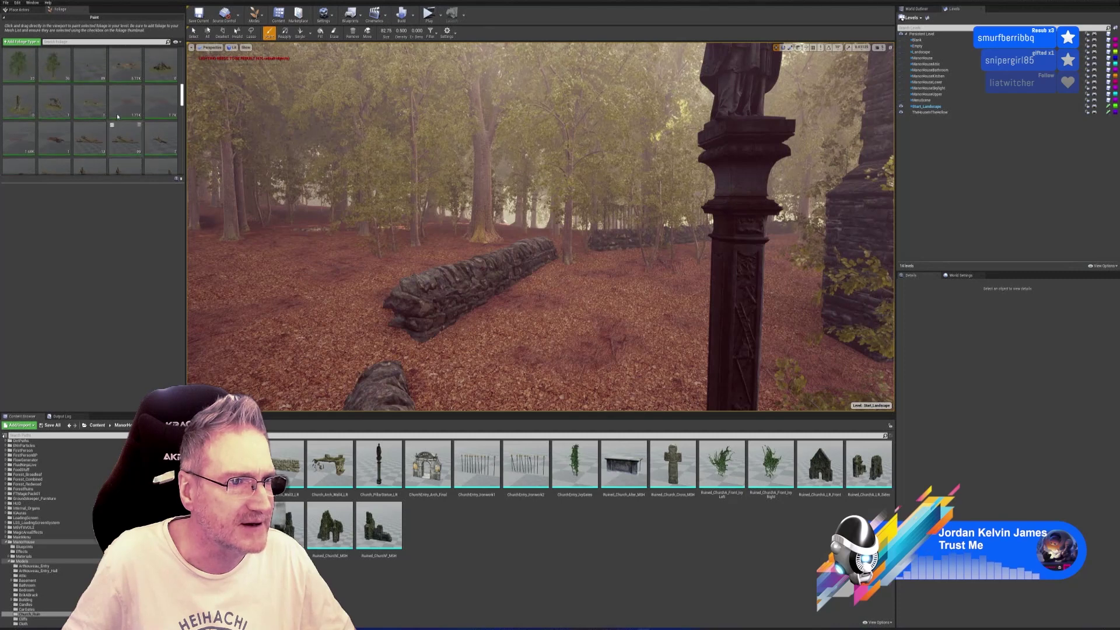
scroll(117, 116, "up", 5)
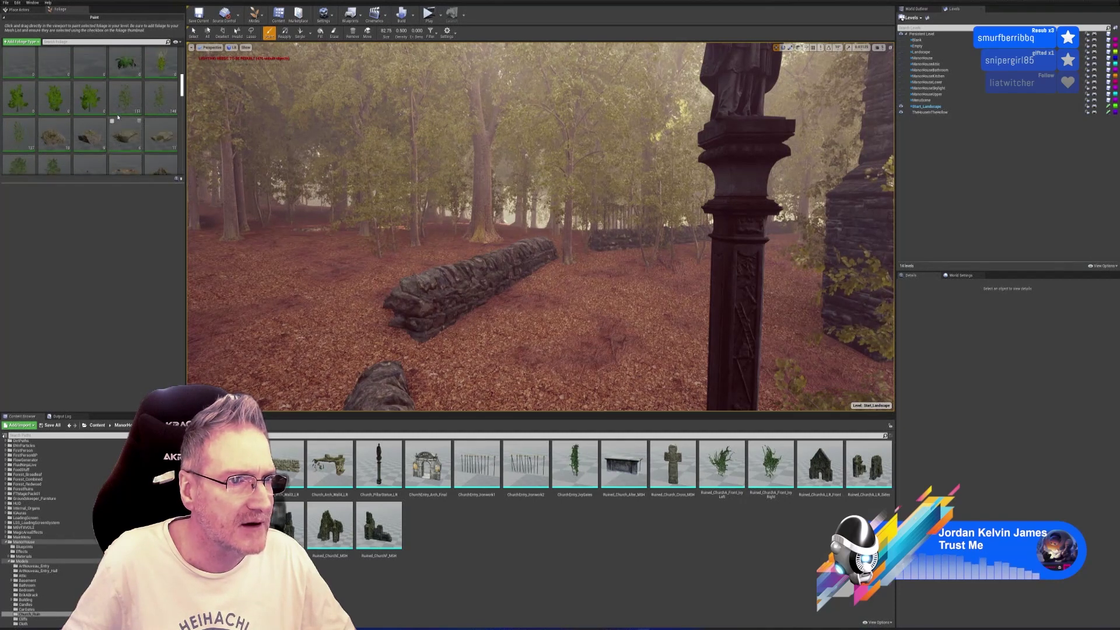
scroll(118, 117, "up", 5)
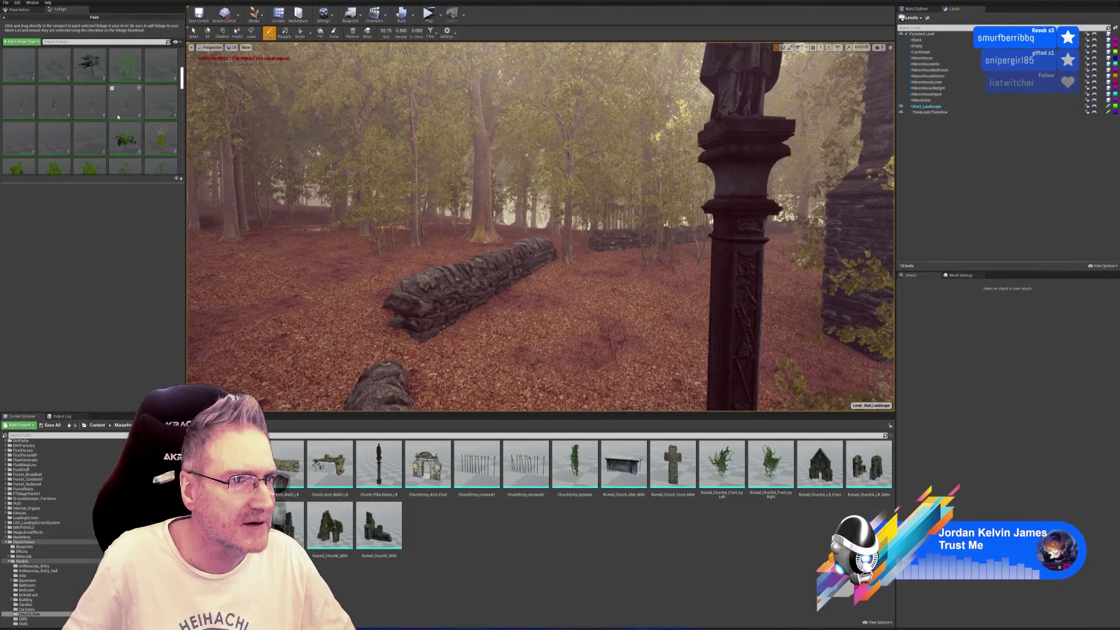
scroll(118, 117, "up", 1)
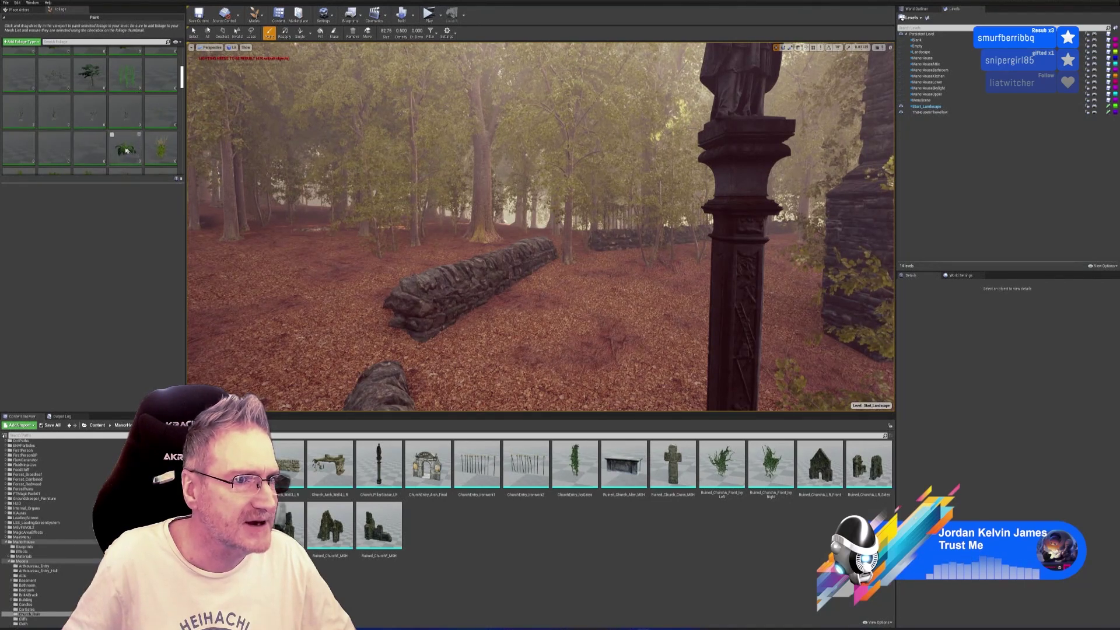
scroll(117, 146, "up", 5)
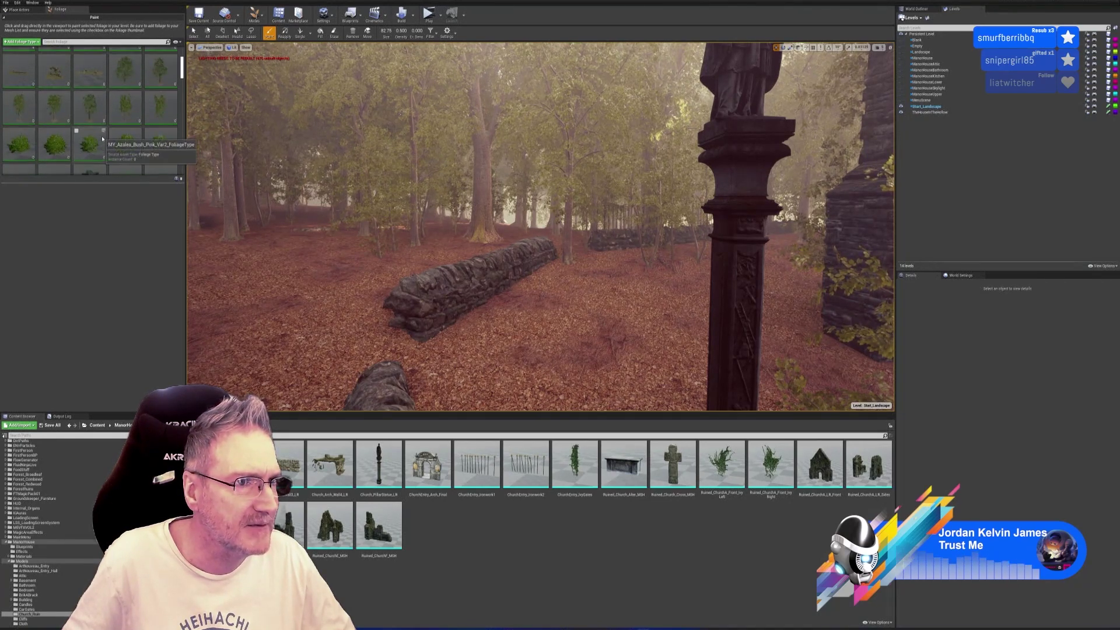
scroll(103, 139, "up", 3)
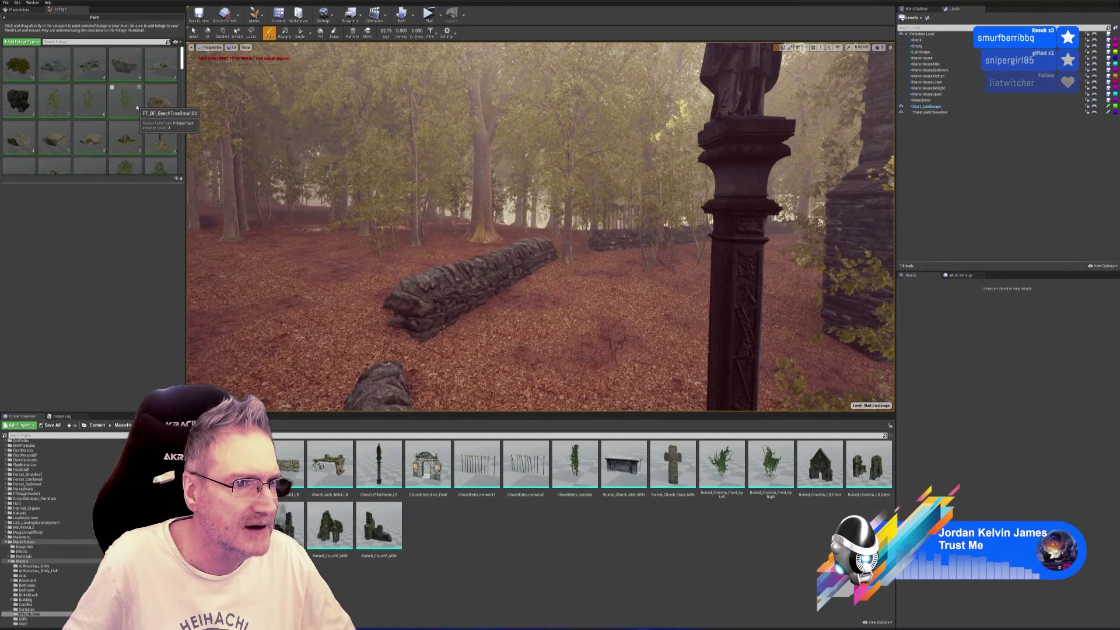
scroll(134, 111, "down", 3)
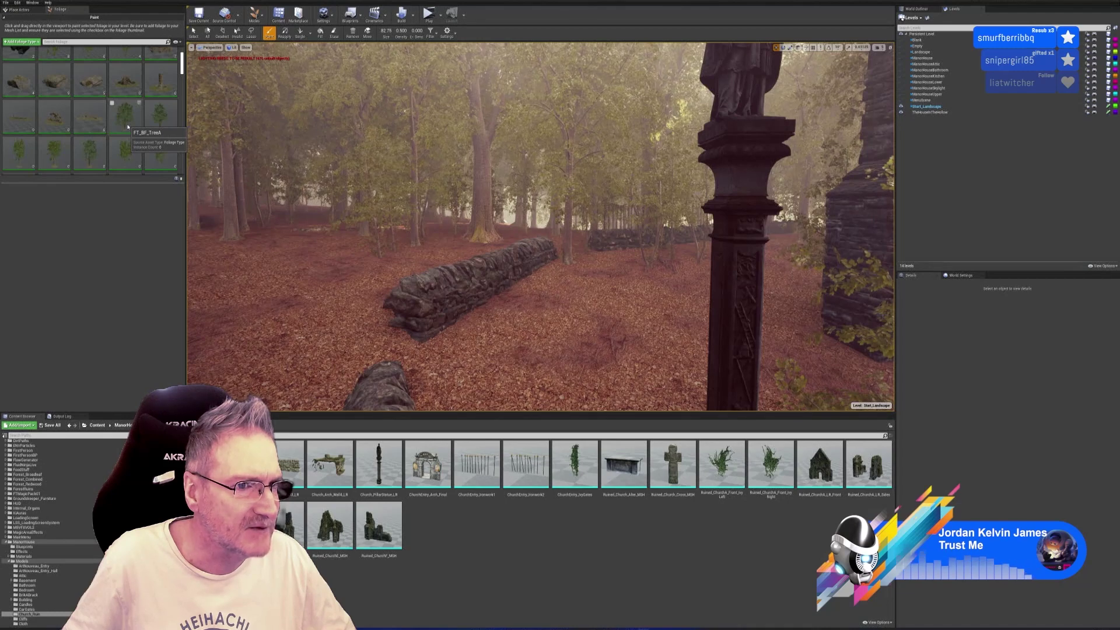
scroll(126, 126, "down", 2)
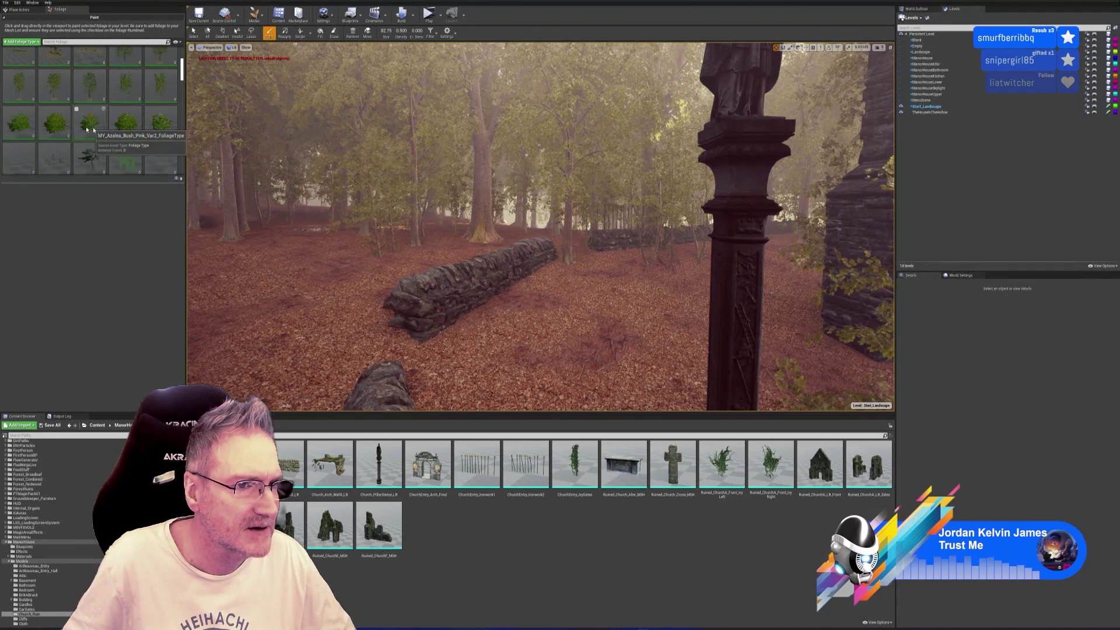
scroll(70, 135, "down", 2)
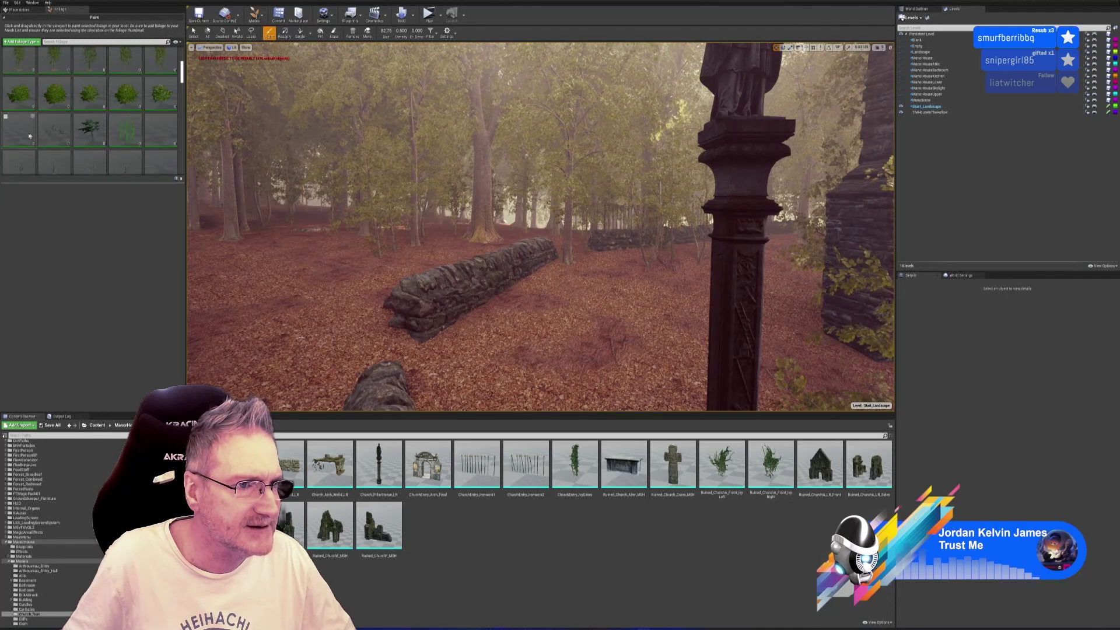
scroll(152, 139, "down", 2)
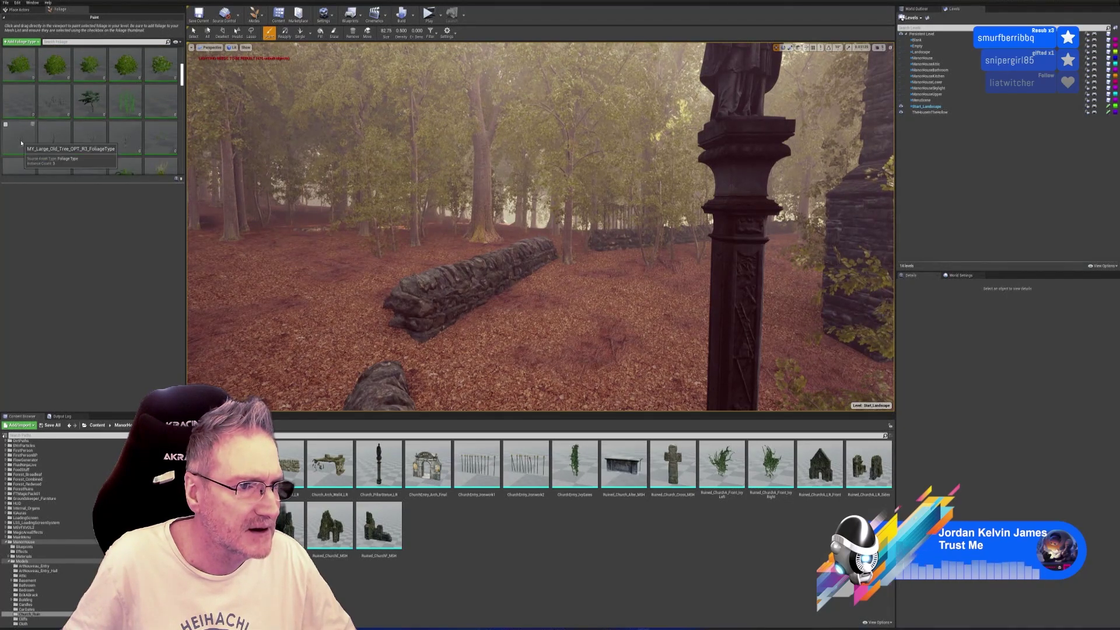
scroll(57, 140, "down", 2)
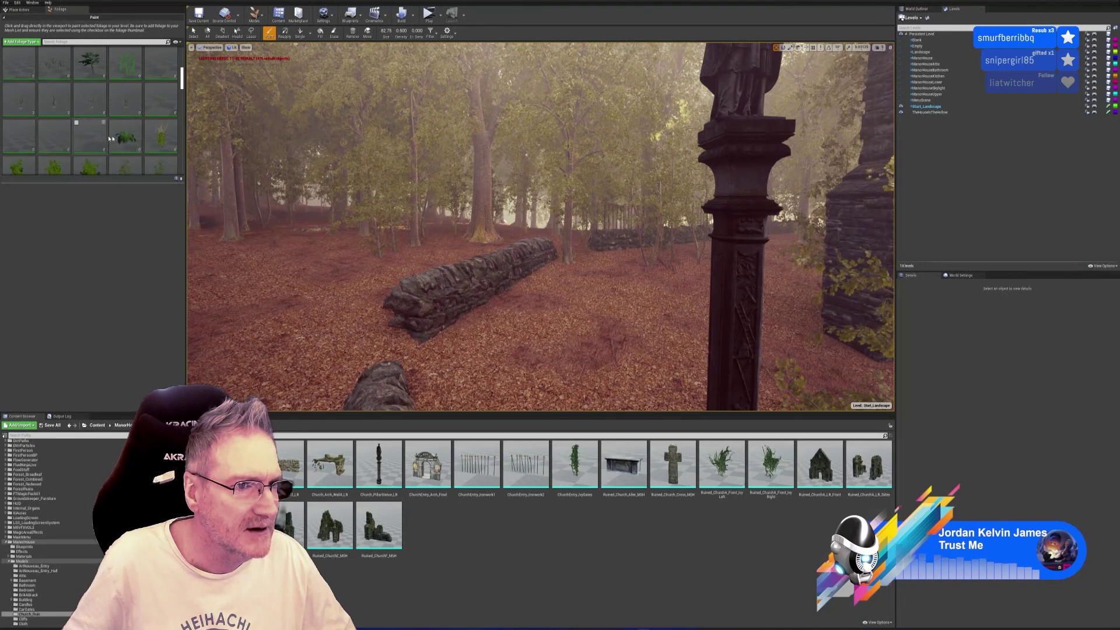
Step: Examine the rest of the foliage palette, from bushes and fallen logs through grasses and ivy to the mountain trees at its end
scroll(134, 128, "down", 1)
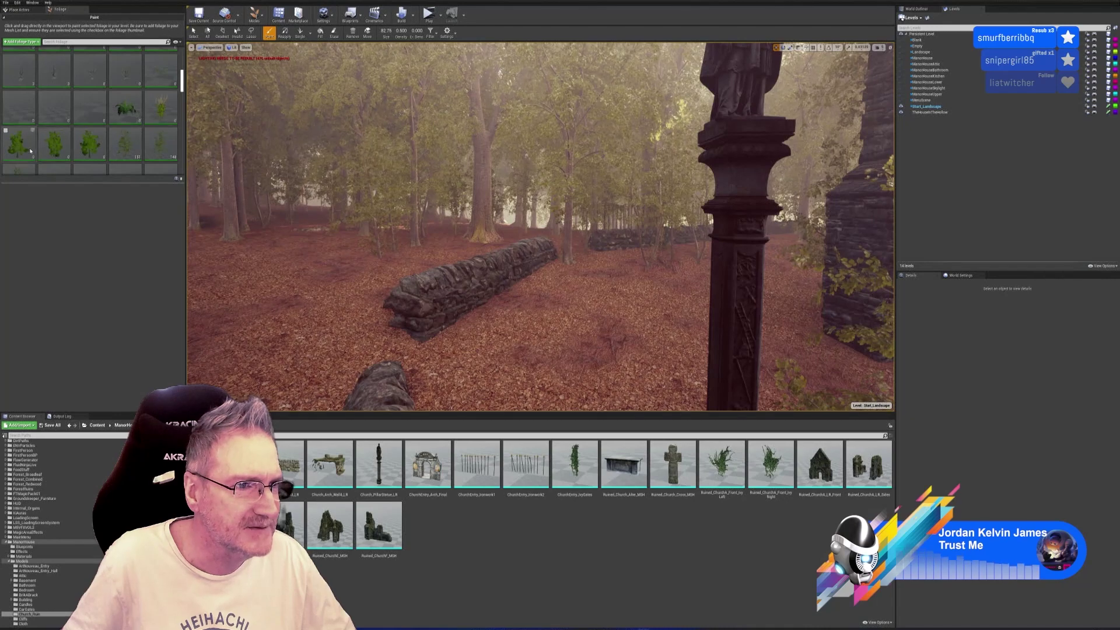
scroll(125, 147, "down", 2)
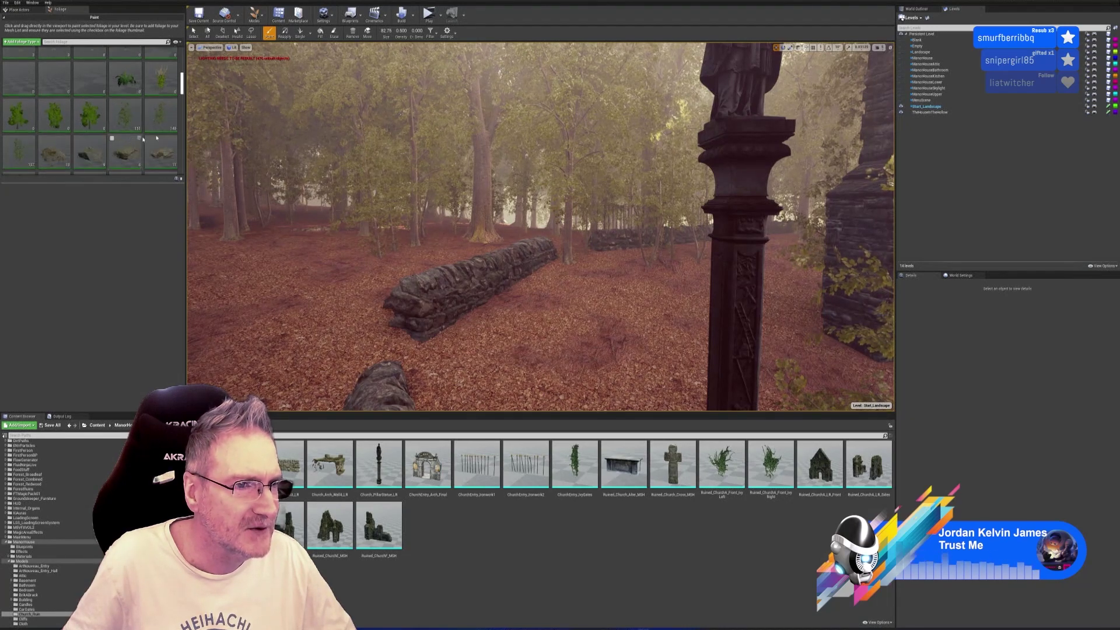
scroll(140, 133, "down", 2)
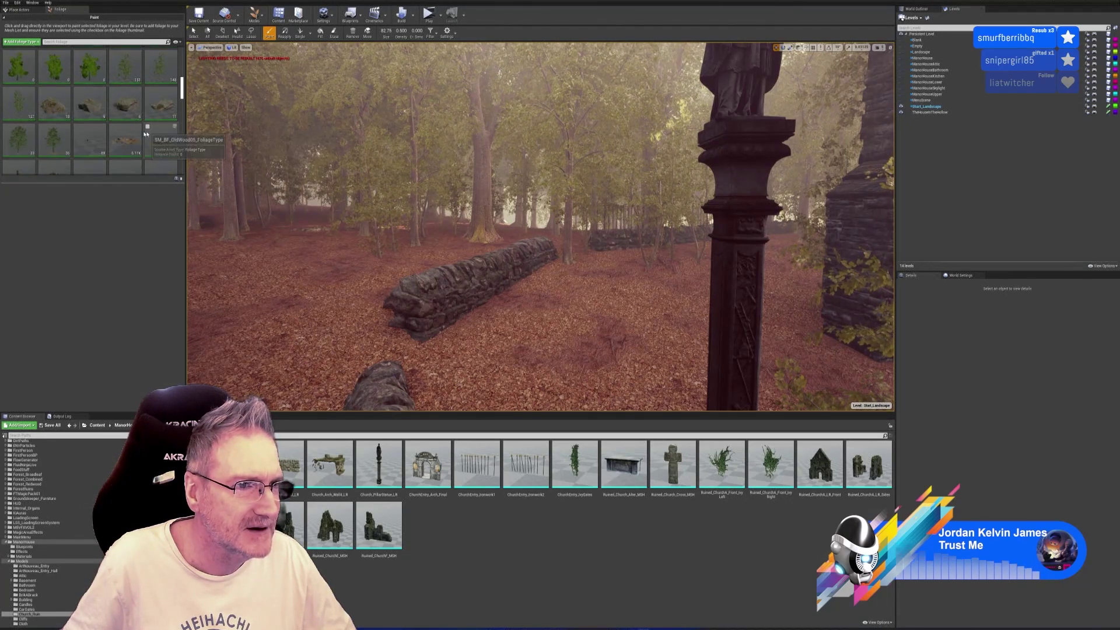
scroll(169, 133, "down", 5)
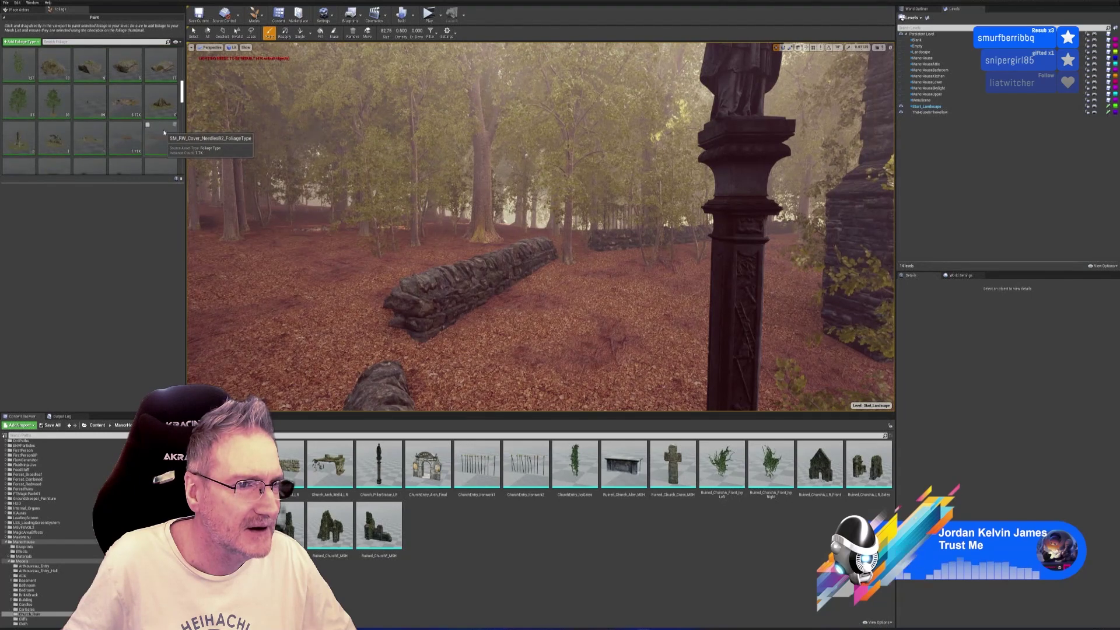
scroll(161, 135, "down", 5)
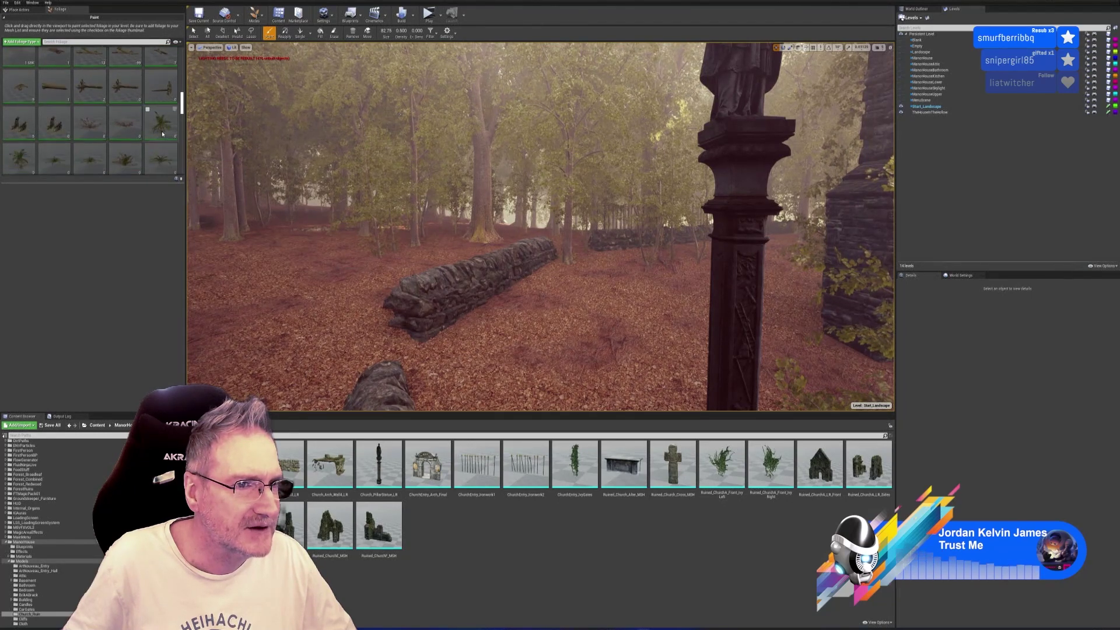
scroll(163, 135, "down", 5)
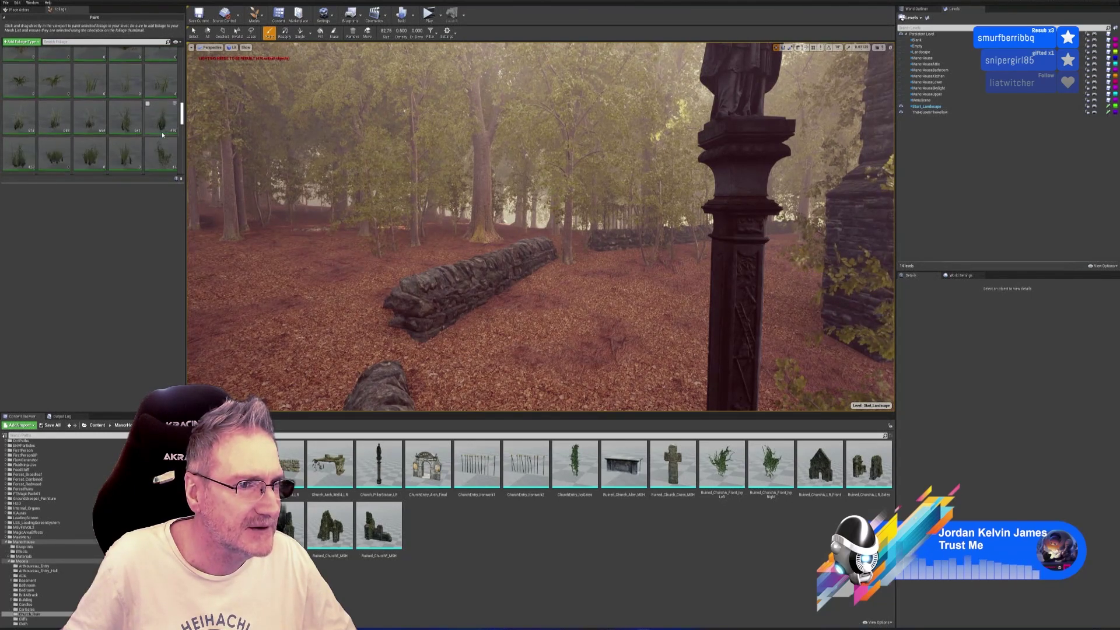
scroll(163, 135, "down", 1)
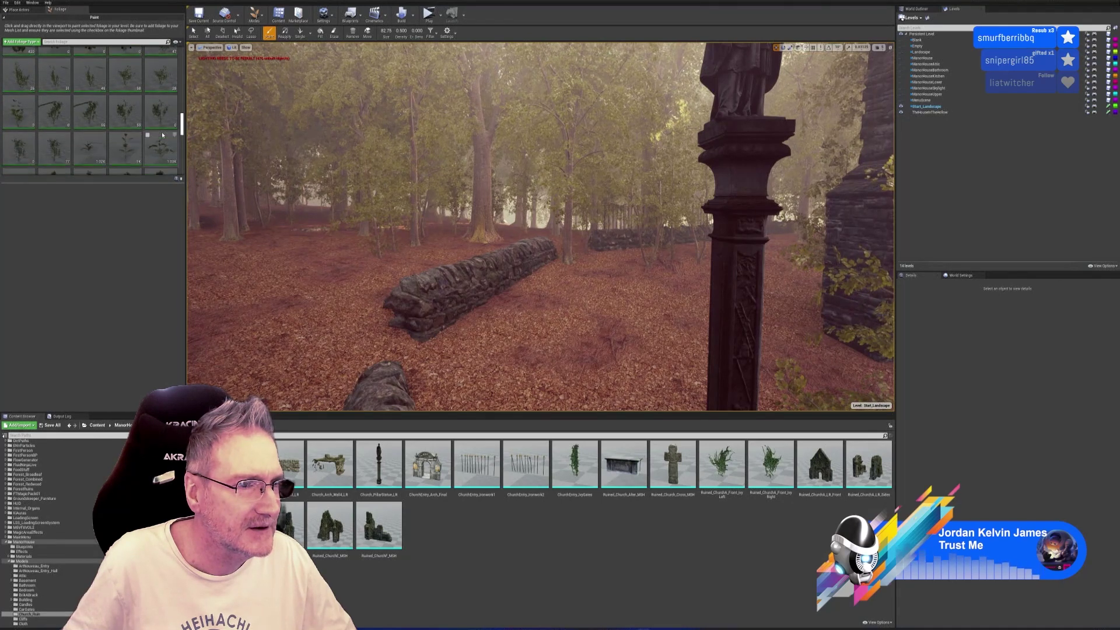
scroll(162, 134, "down", 5)
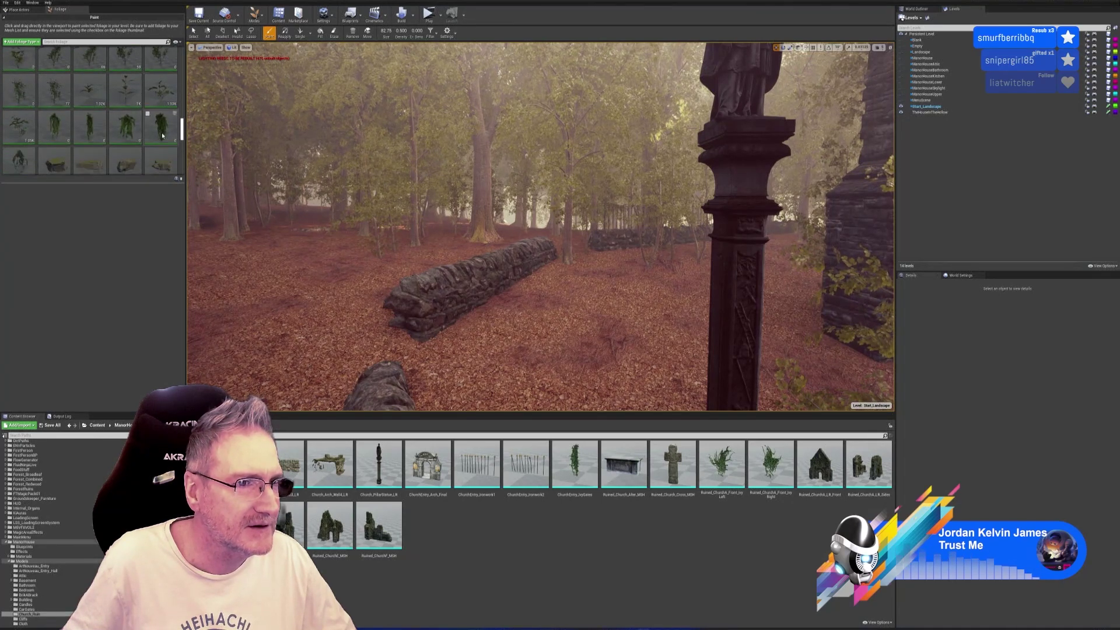
scroll(163, 135, "down", 5)
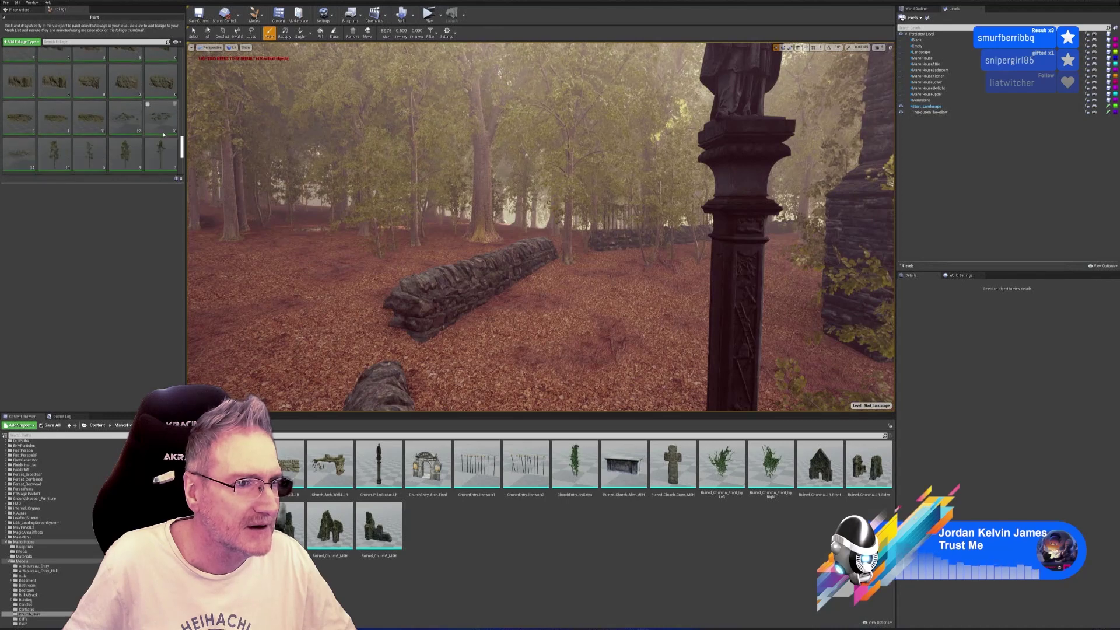
scroll(163, 134, "down", 1)
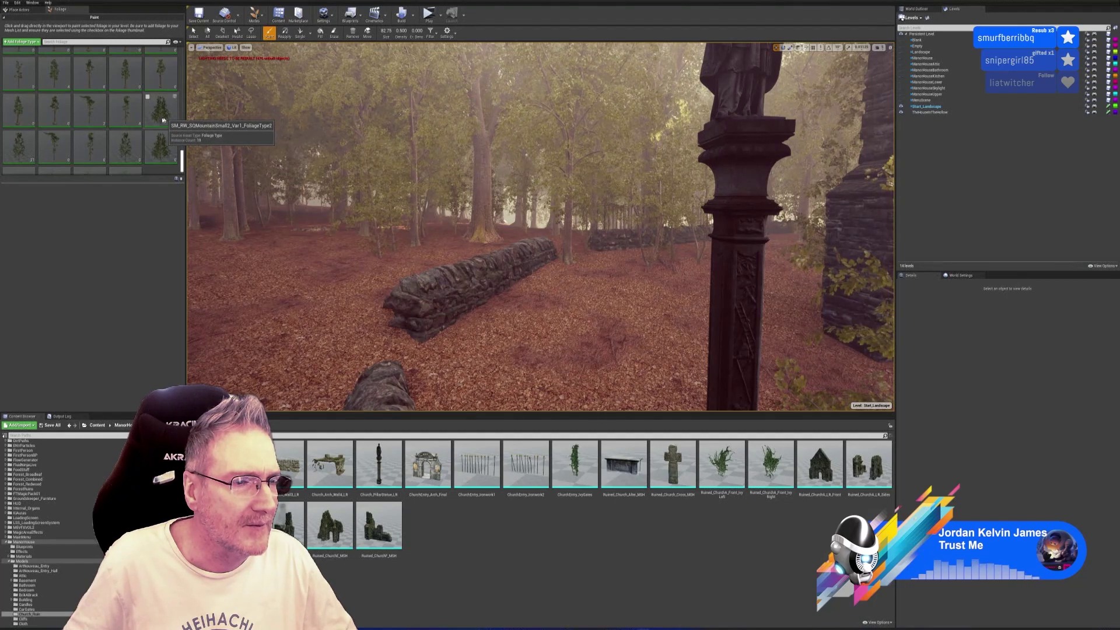
scroll(167, 126, "down", 1)
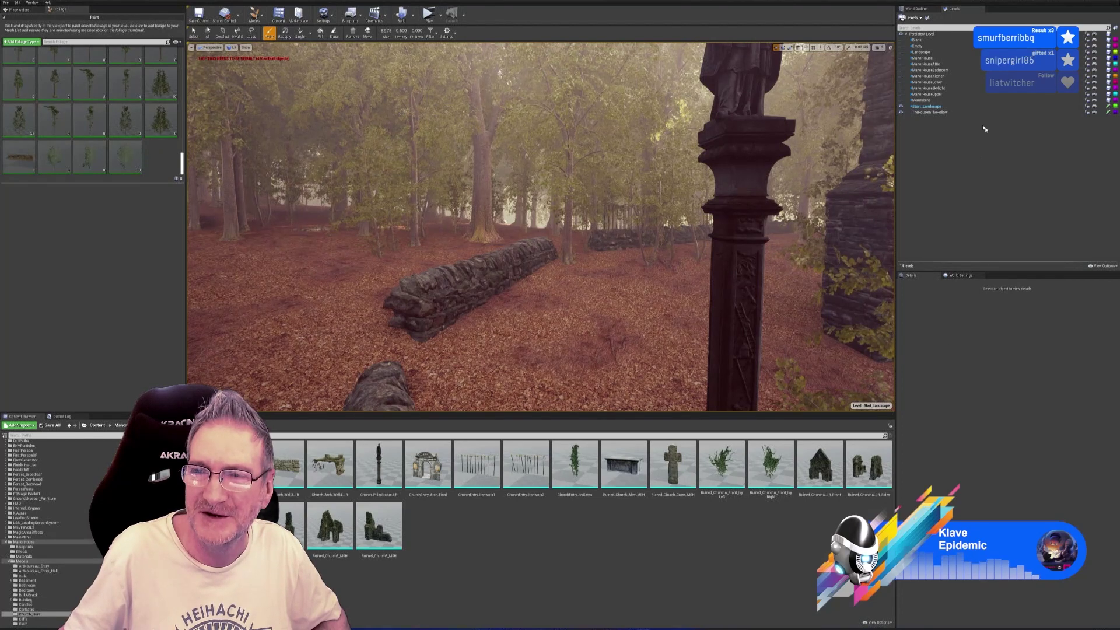
Step: Select the Start_Landscape level and look through the ManorHouse Terrain model folder for assets that suit the churchyard ground
left_click(957, 107)
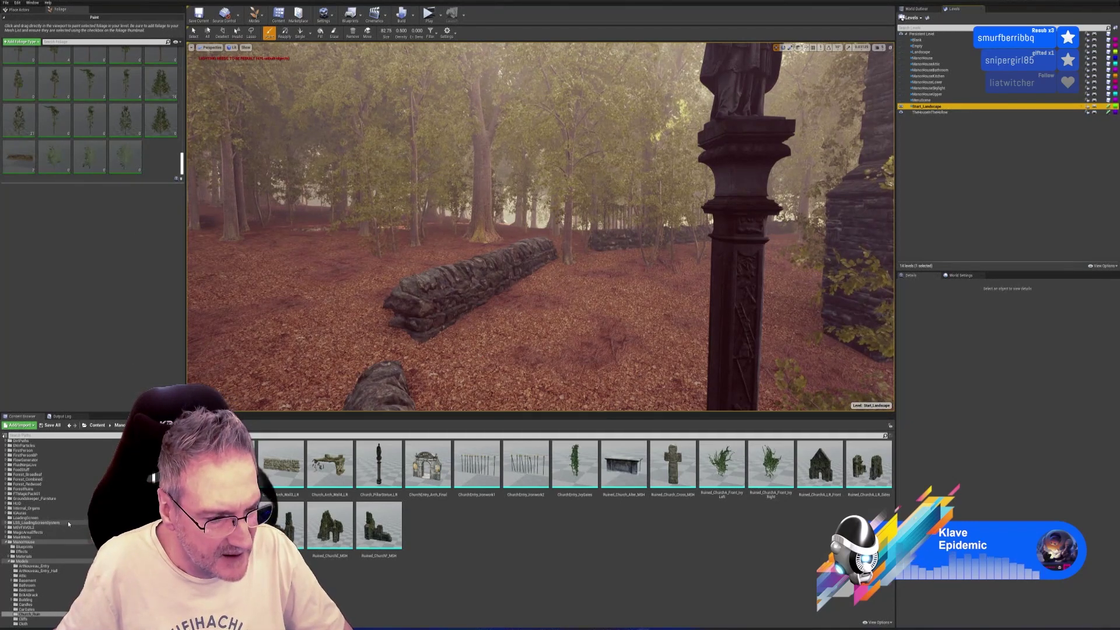
scroll(35, 495, "up", 2)
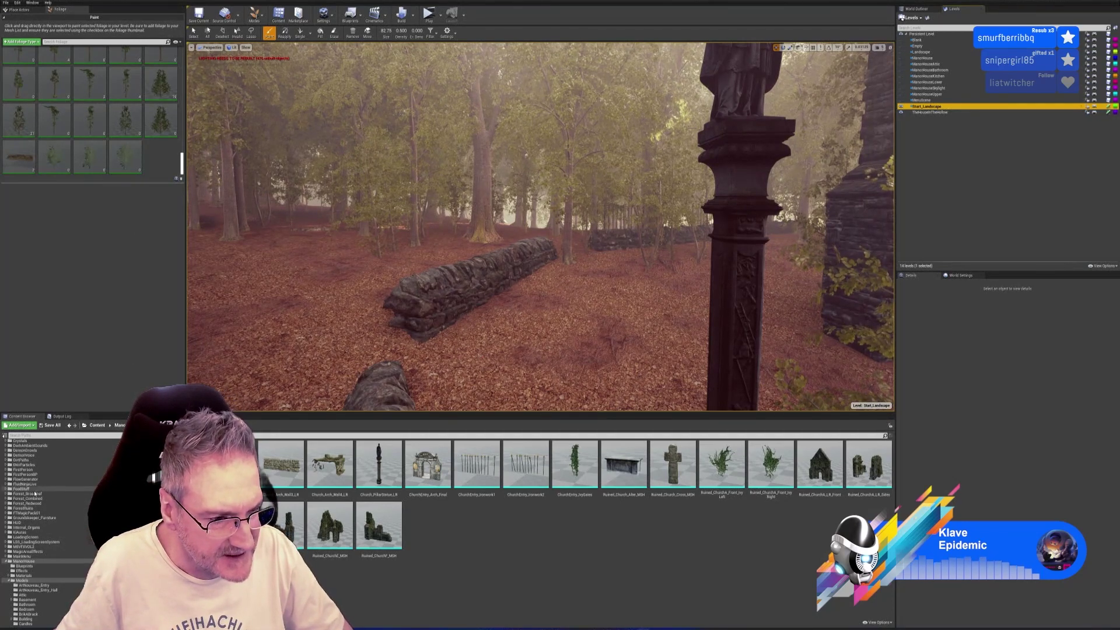
scroll(36, 495, "up", 2)
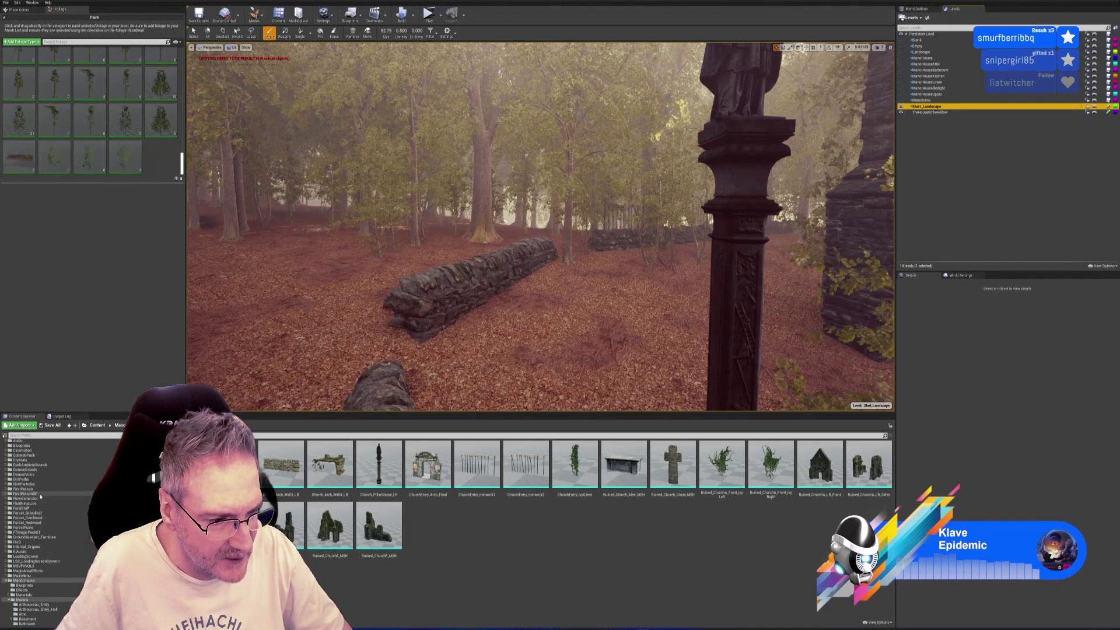
scroll(40, 502, "down", 10)
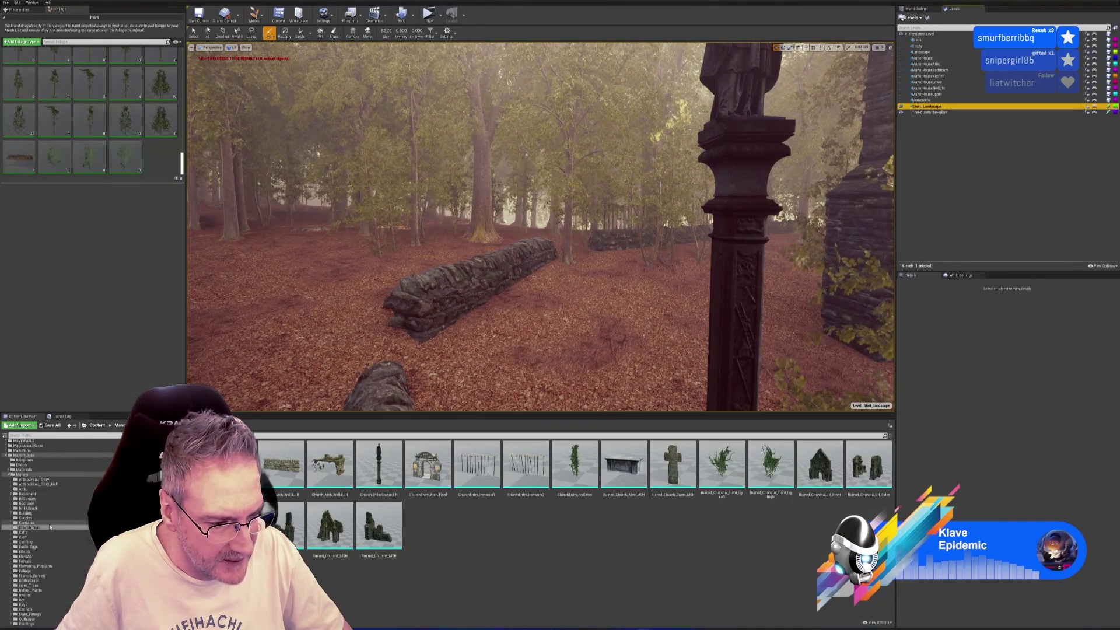
scroll(49, 526, "down", 7)
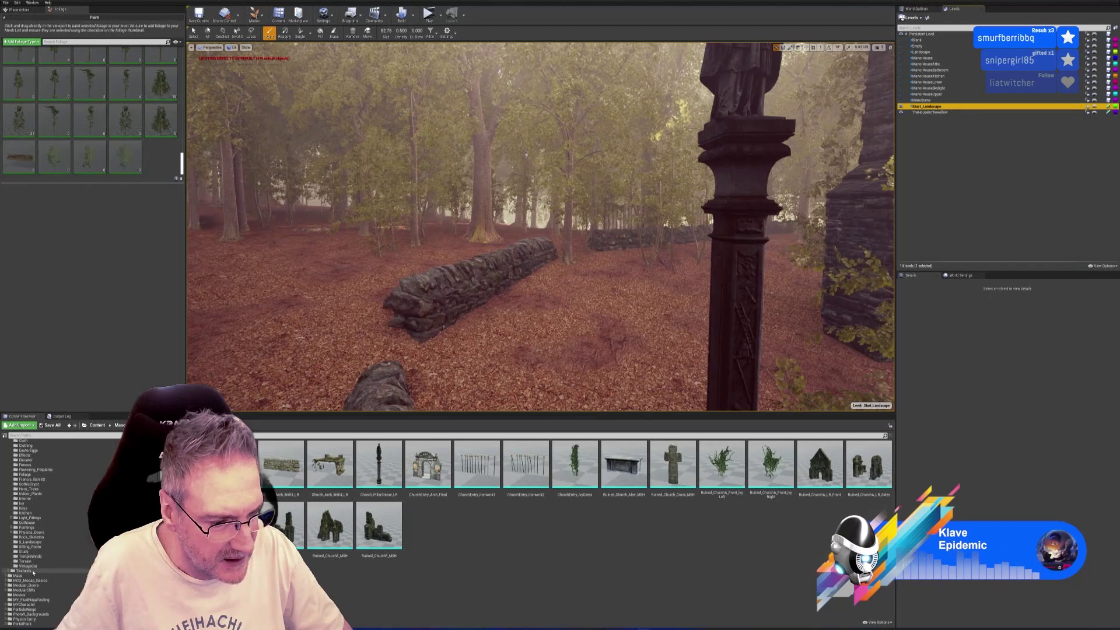
left_click(29, 561)
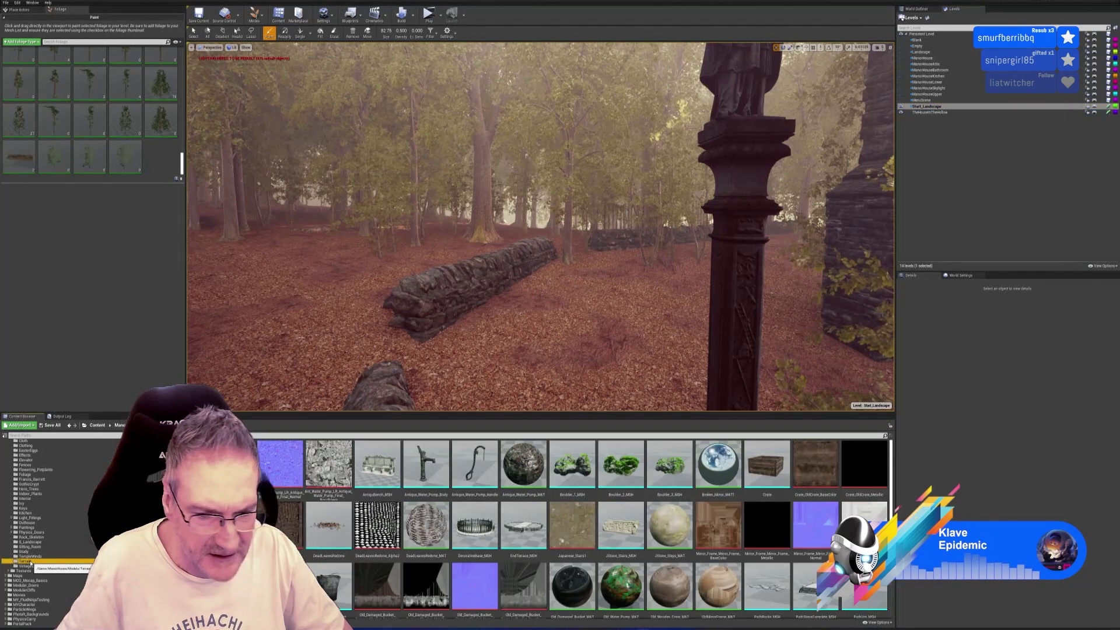
scroll(385, 542, "down", 2)
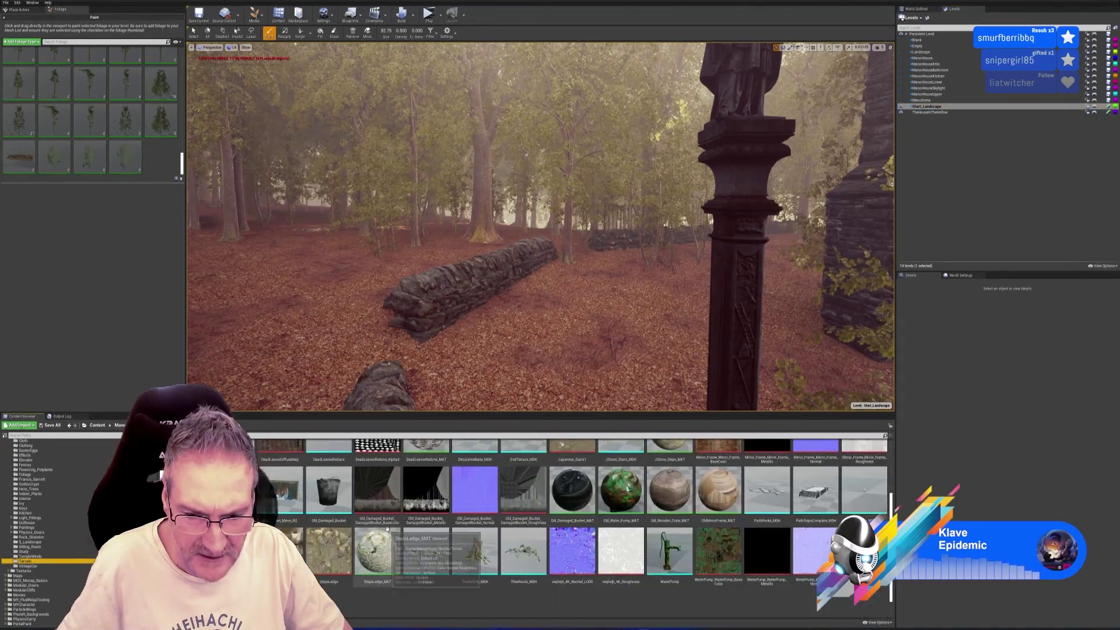
scroll(387, 528, "up", 2)
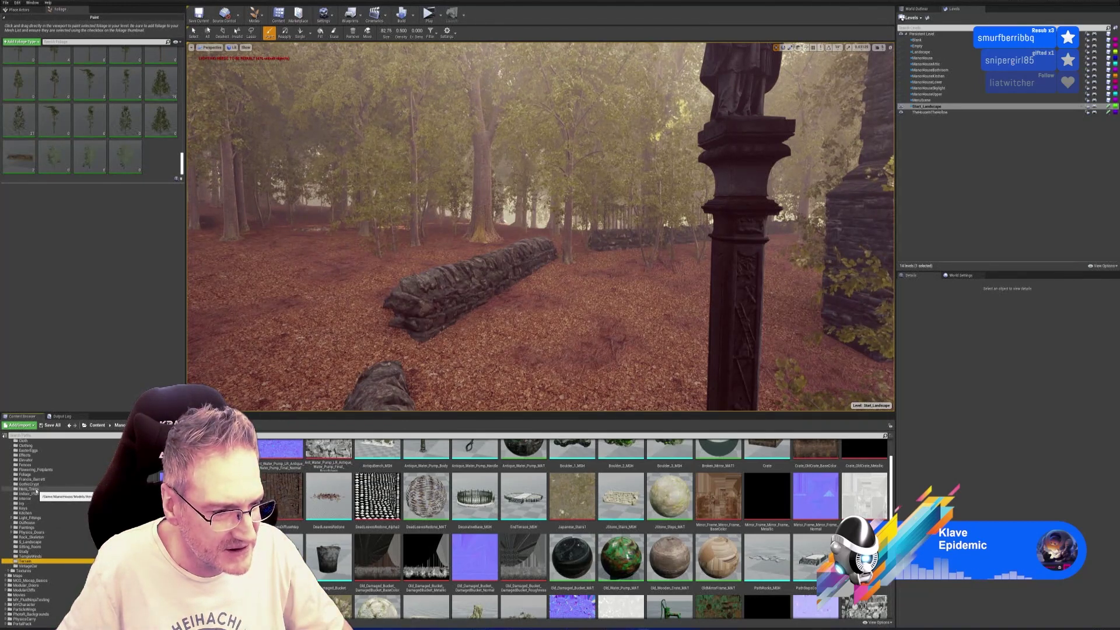
Step: Look through the ManorHouse Foliage model folder for bushes, grass clusters, flowers and trees to dress the churchyard
left_click(26, 474)
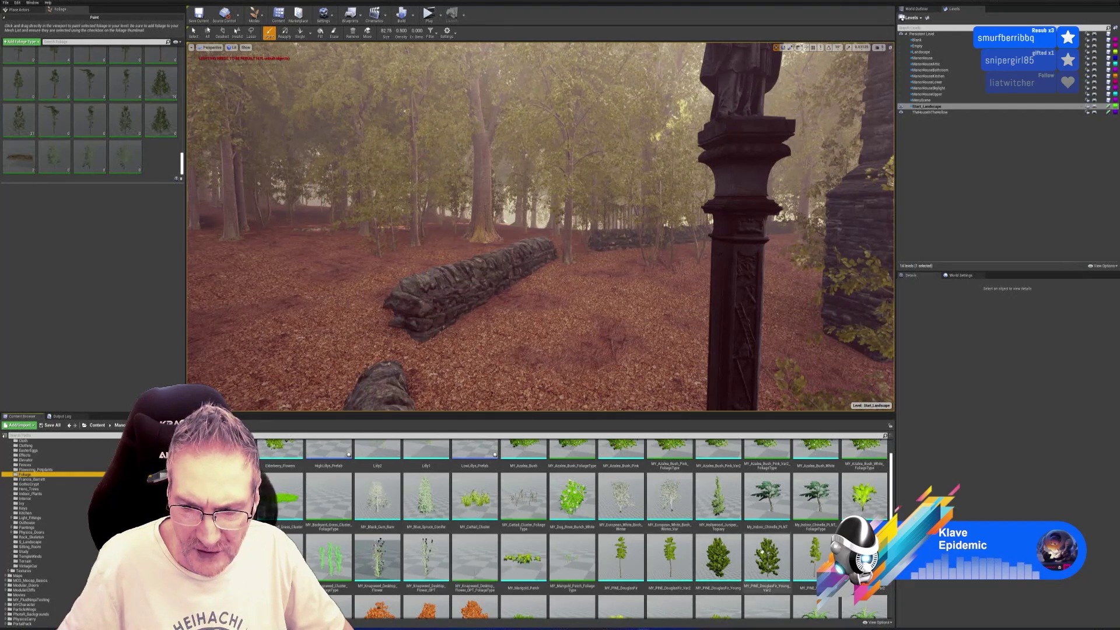
scroll(812, 506, "down", 1)
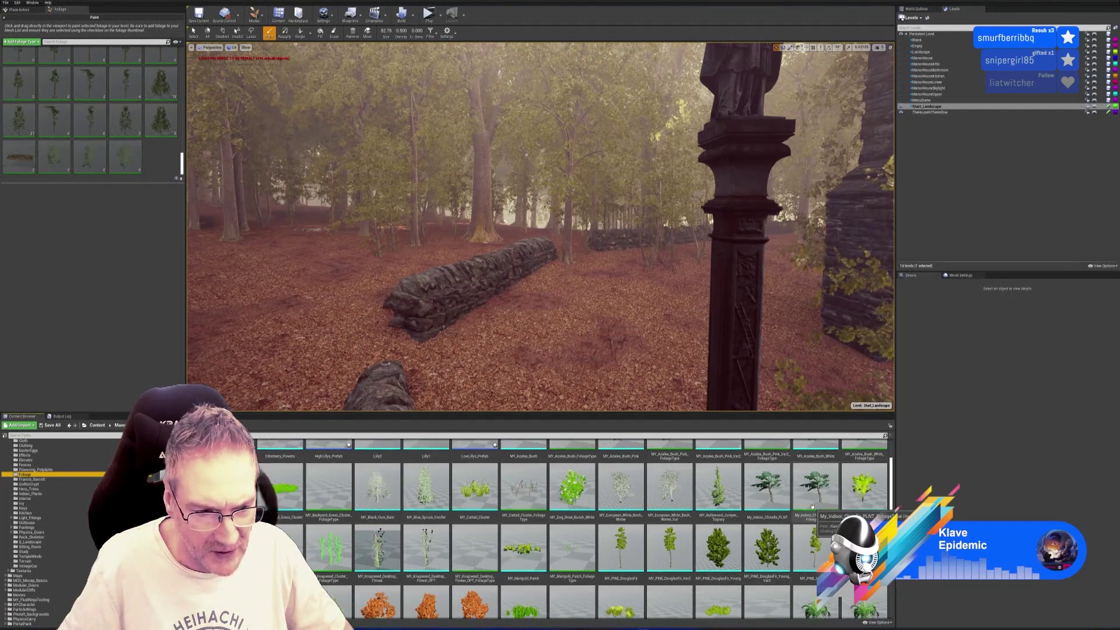
scroll(813, 507, "down", 5)
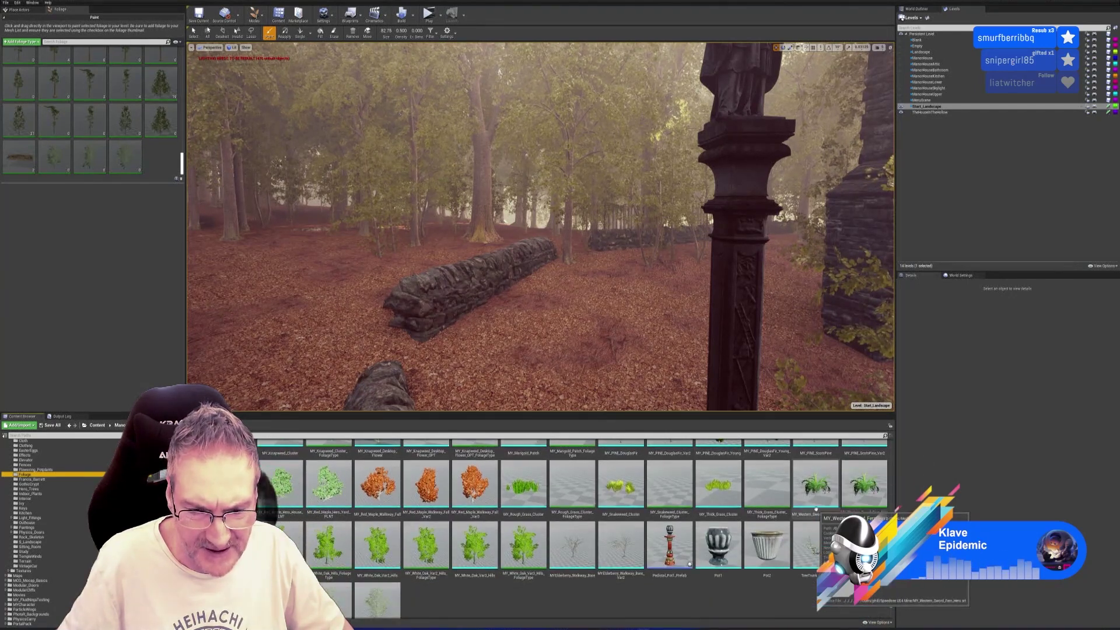
scroll(652, 574, "up", 2)
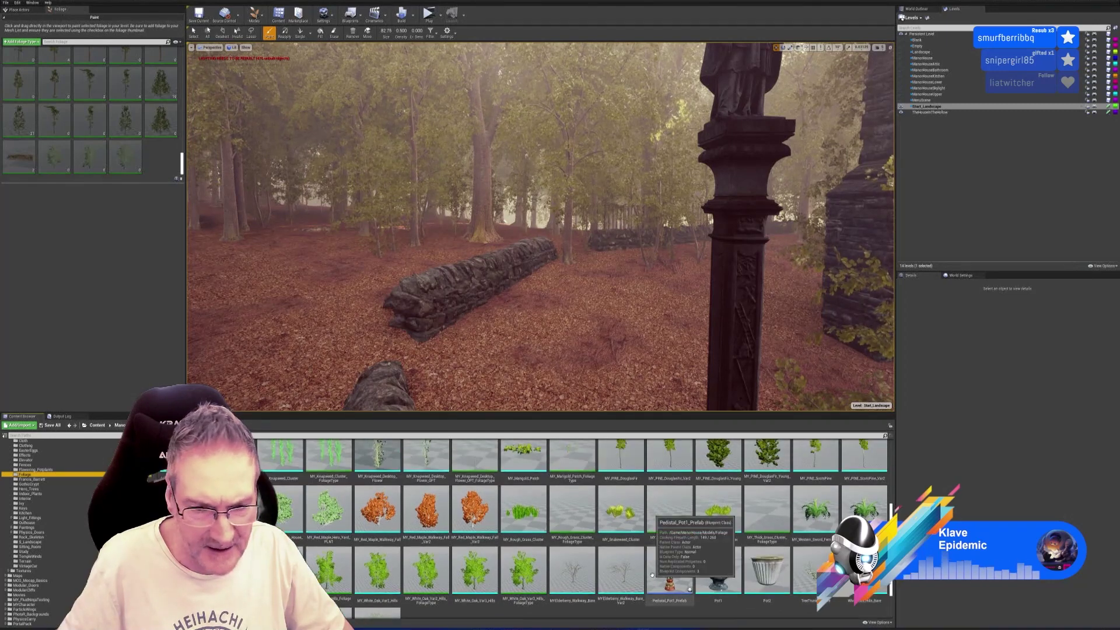
scroll(652, 574, "up", 5)
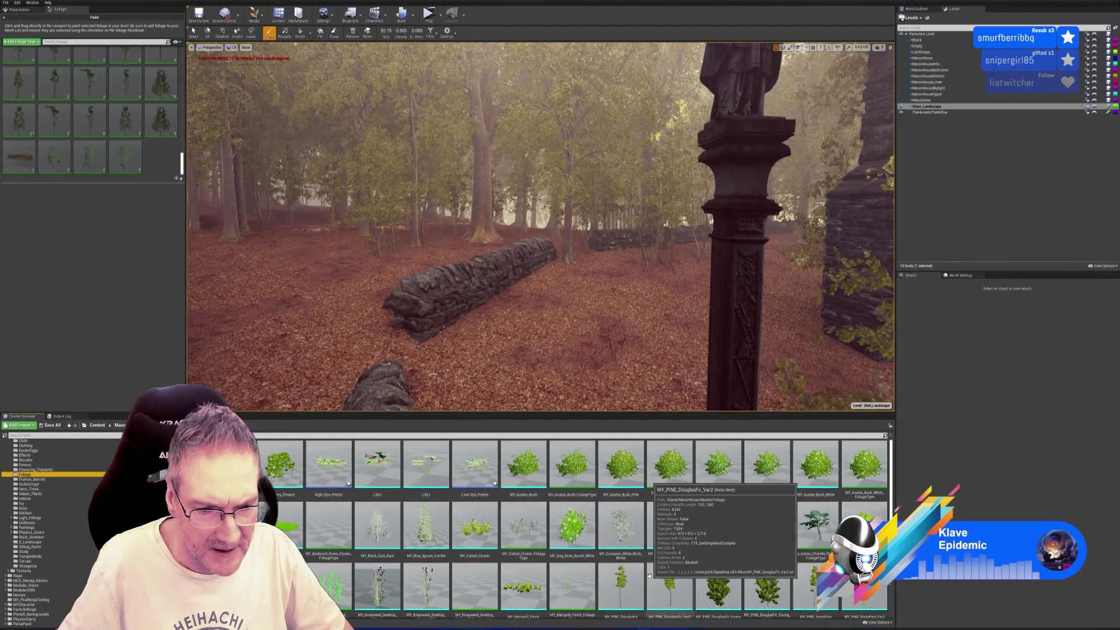
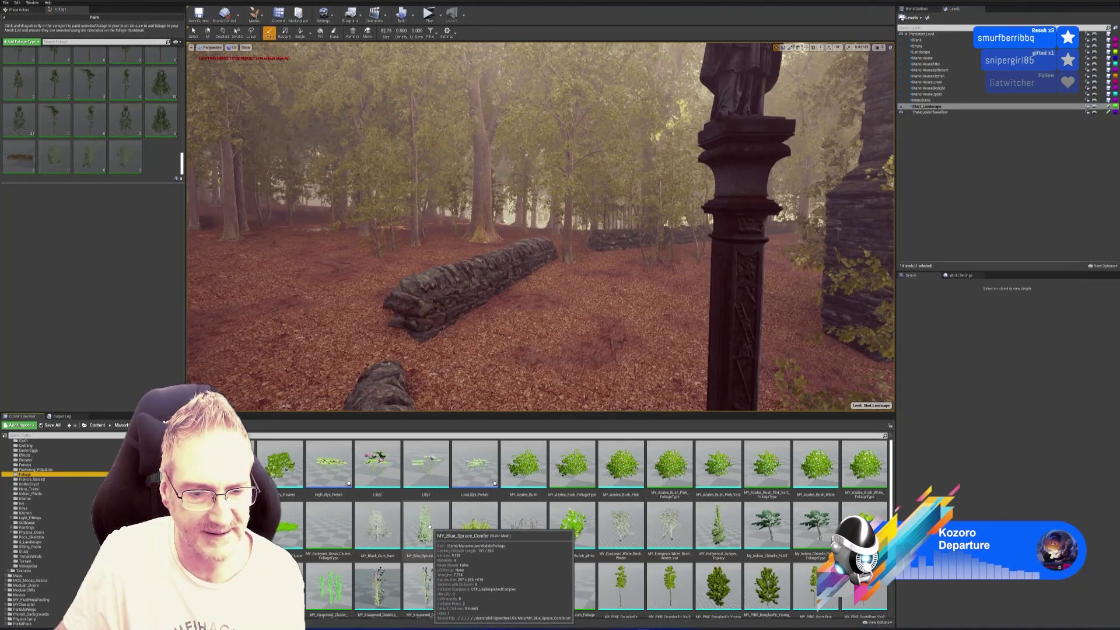
Step: Add the MY_Blue_Spruce_Conifer mesh to the foliage palette as a new foliage type, saved in the forest's Foliage folder
left_click_drag(428, 525, 164, 155)
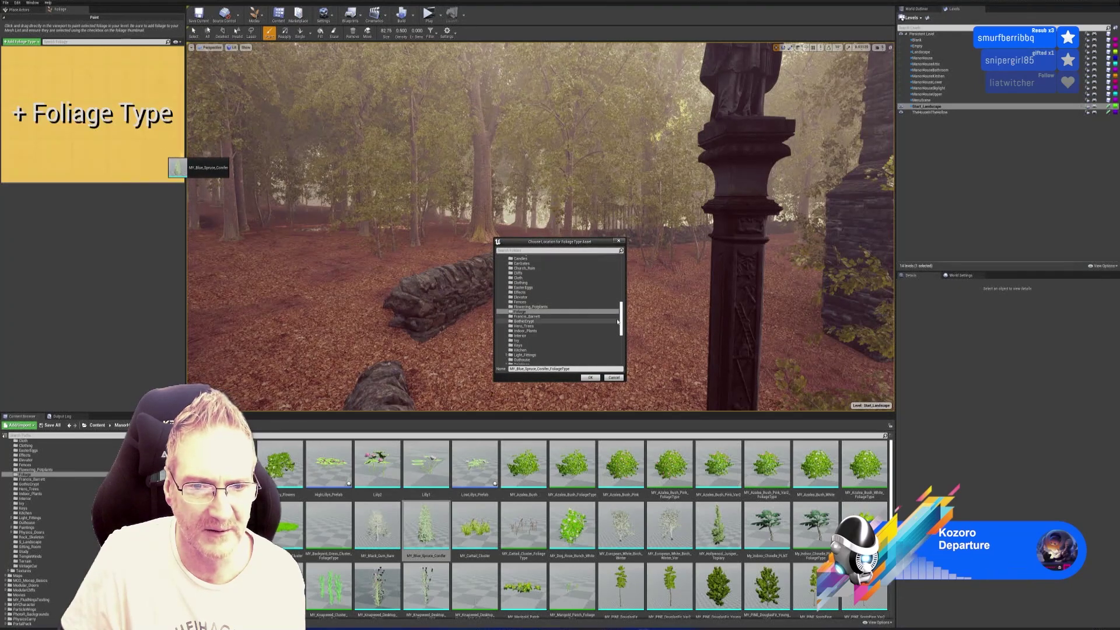
left_click_drag(620, 318, 623, 291)
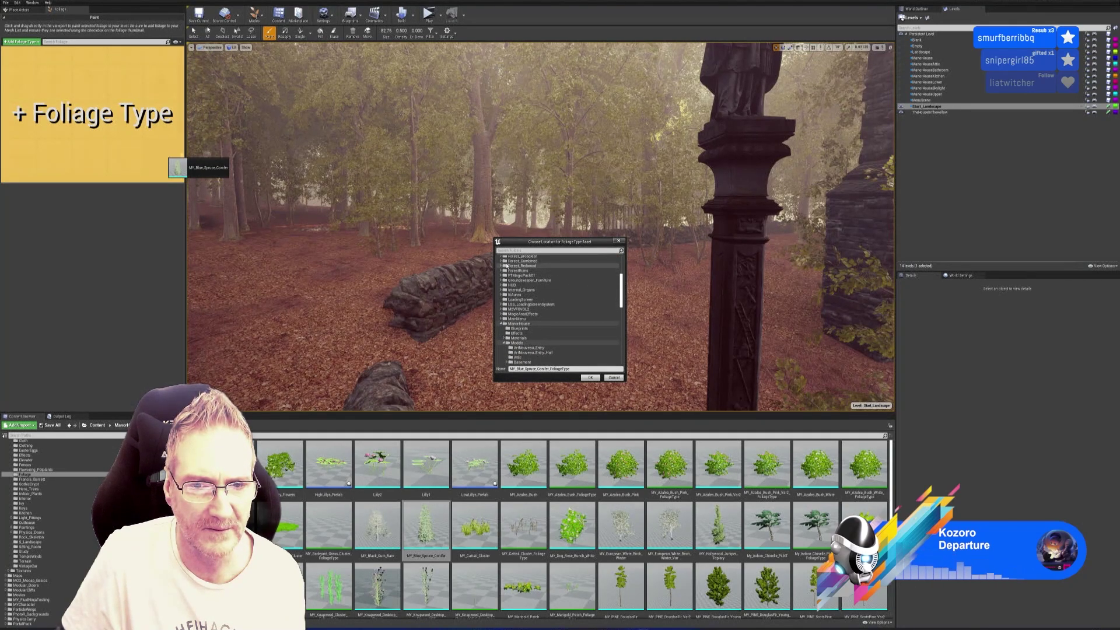
left_click(501, 261)
left_click(505, 266)
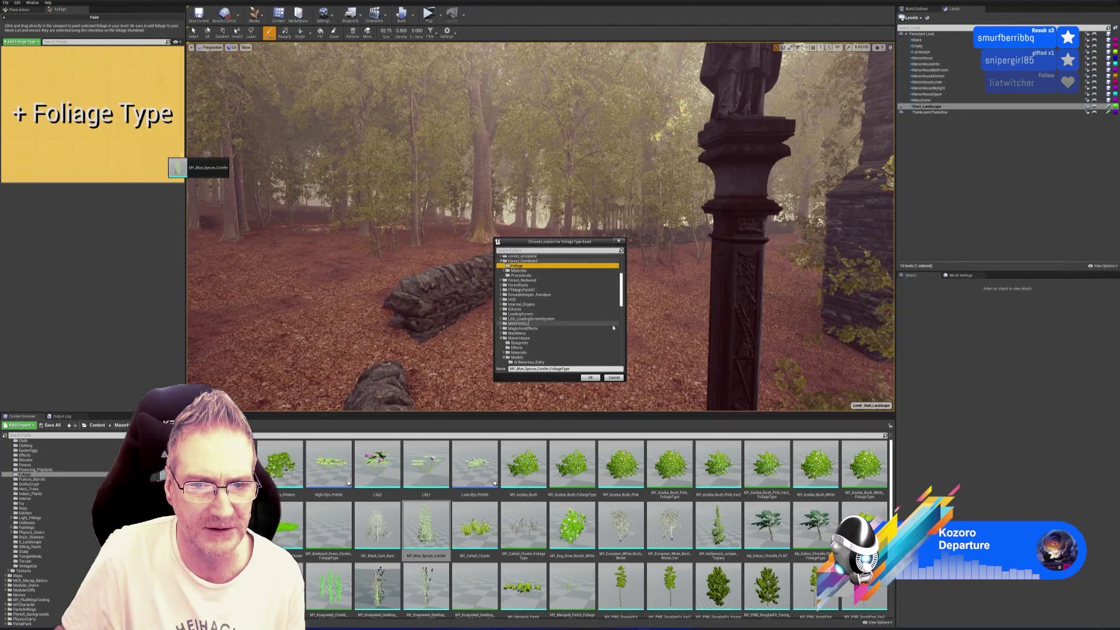
left_click(590, 378)
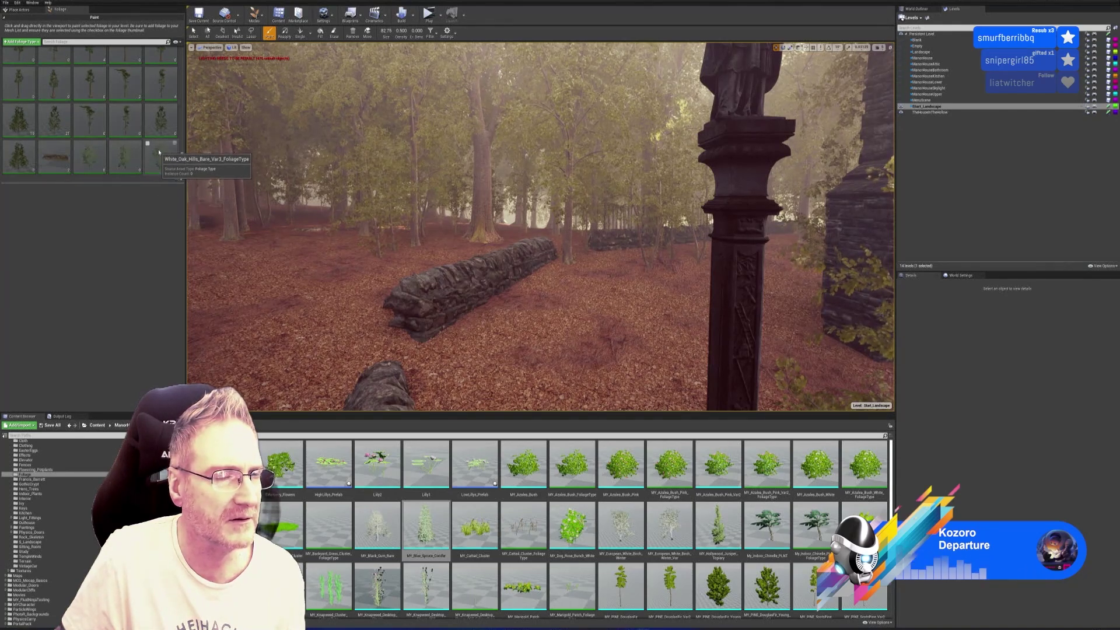
Step: Find the new blue spruce conifer type in the foliage palette and select it to show its settings
scroll(157, 144, "up", 6)
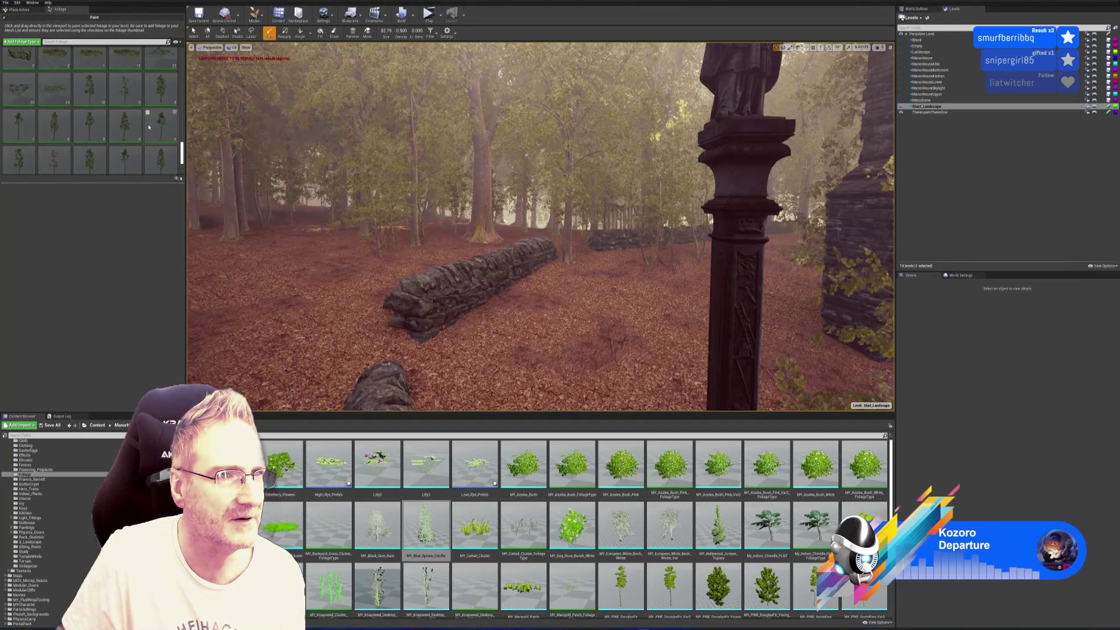
scroll(137, 125, "up", 4)
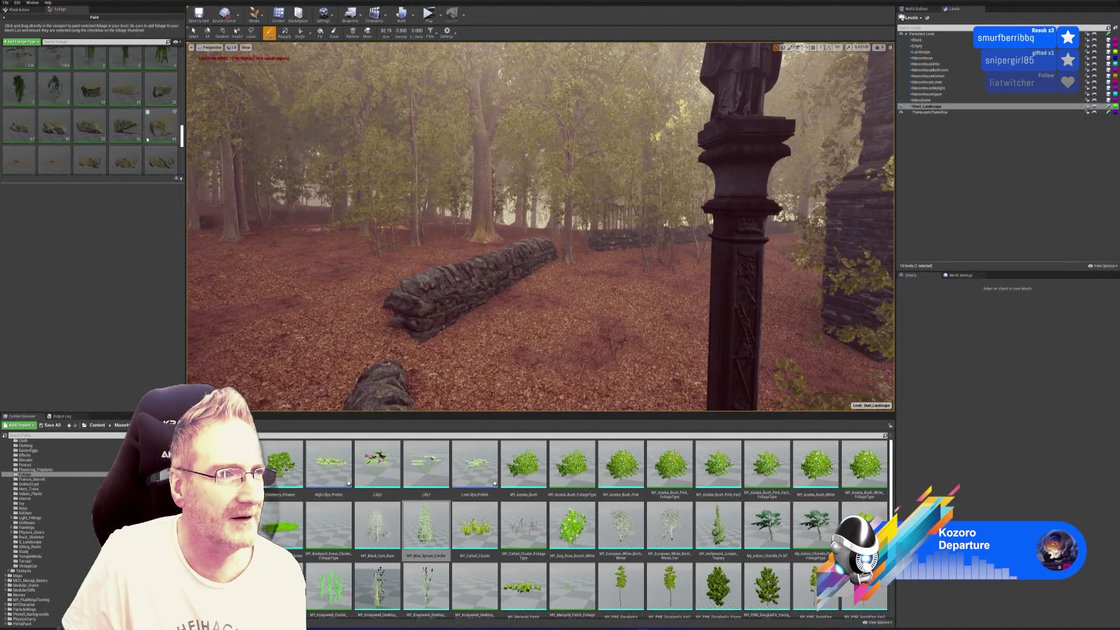
scroll(140, 129, "up", 5)
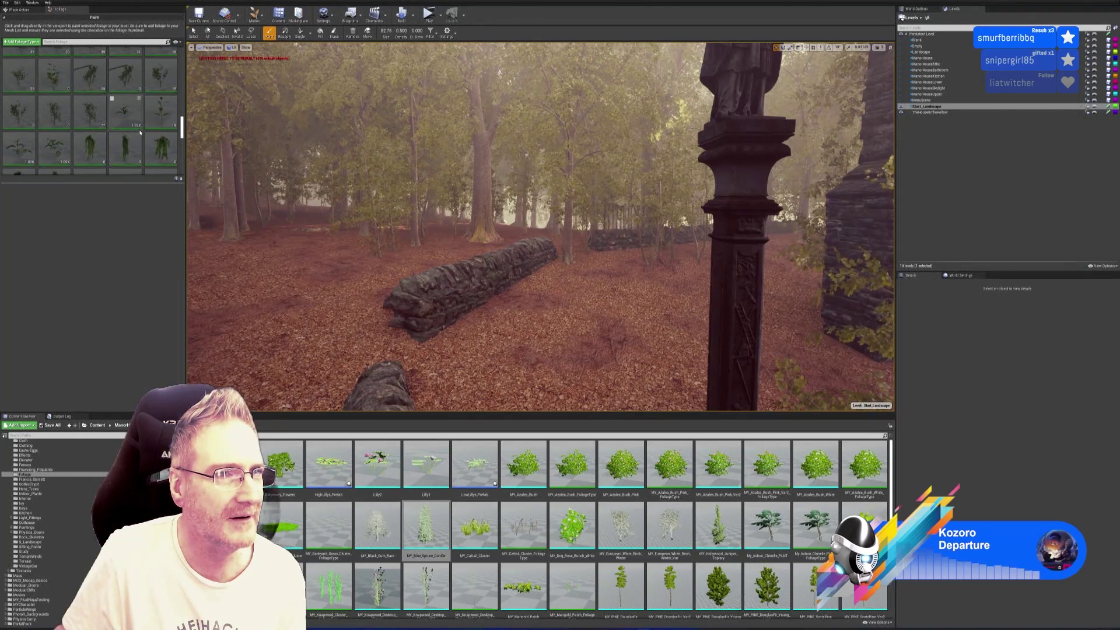
scroll(141, 133, "up", 5)
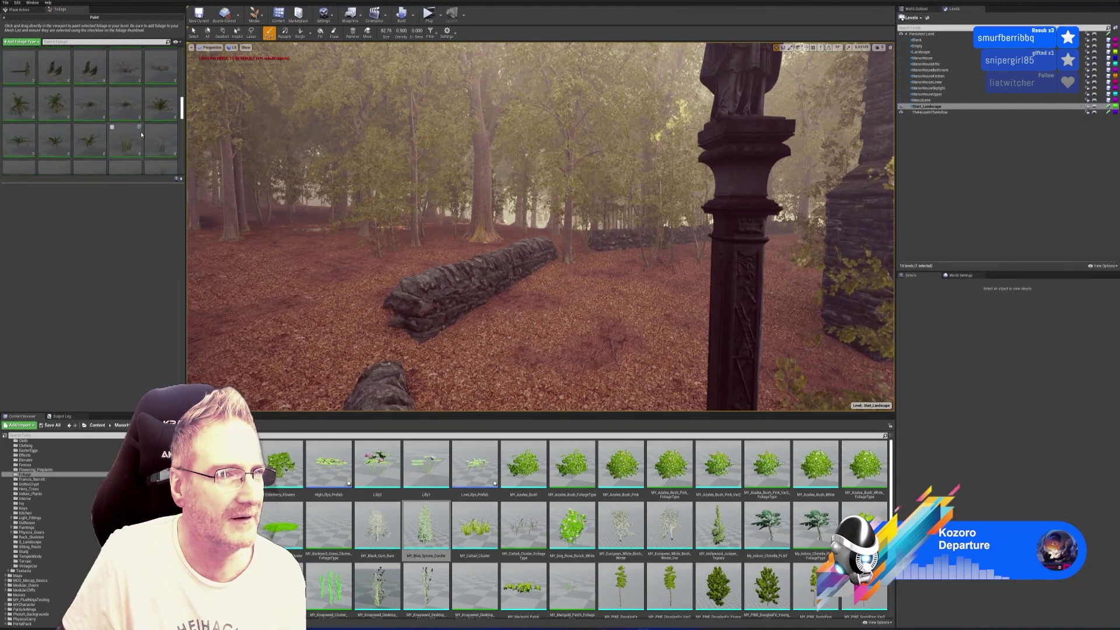
scroll(141, 135, "up", 4)
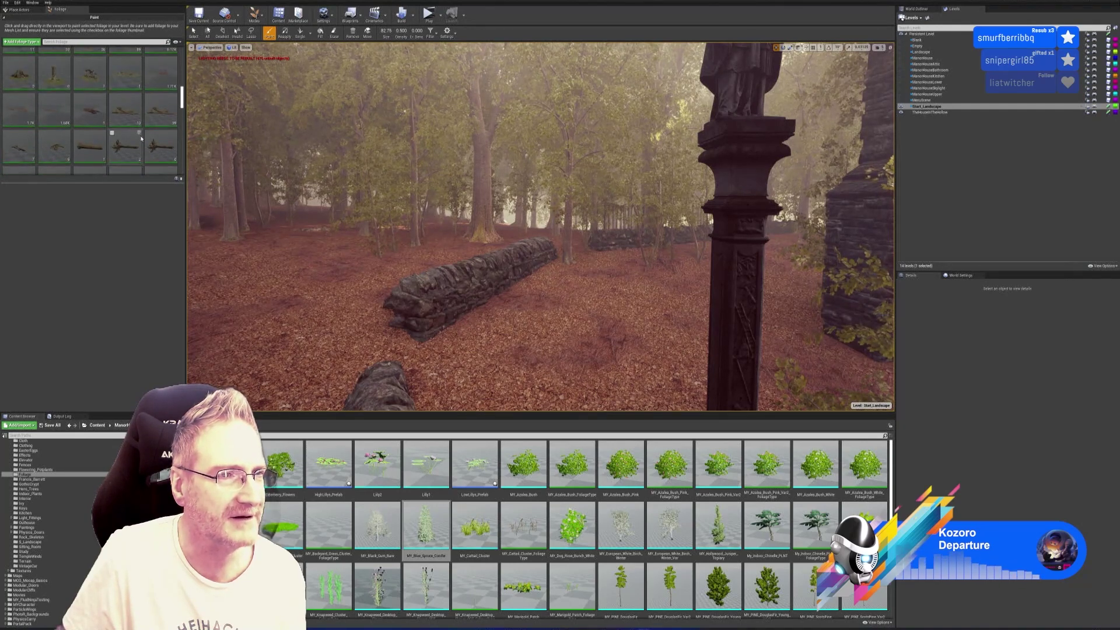
scroll(141, 138, "up", 3)
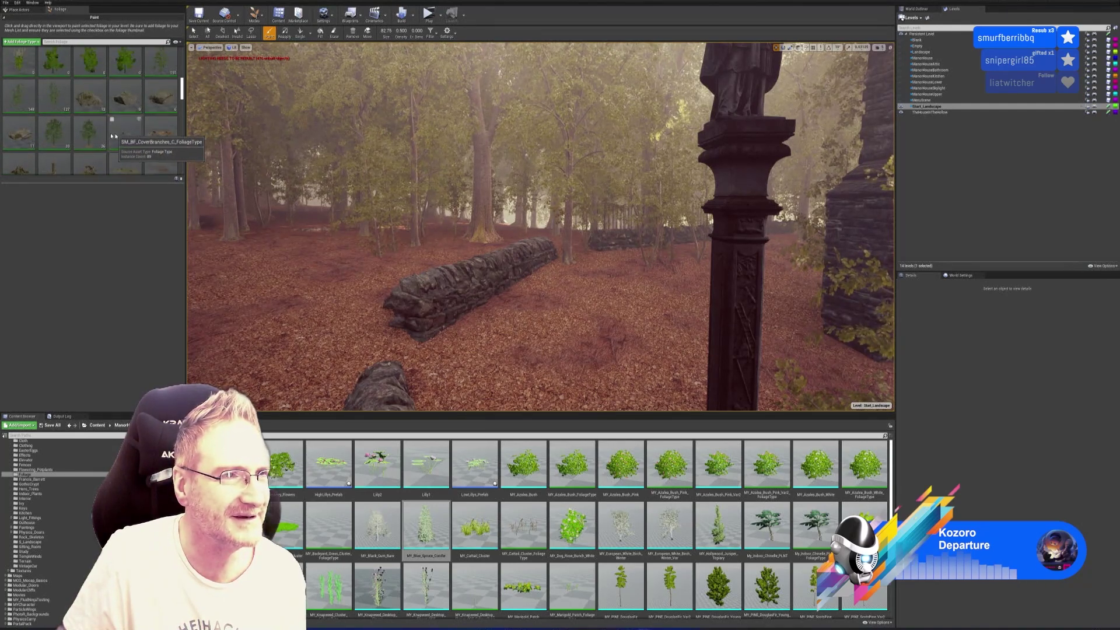
scroll(131, 135, "up", 3)
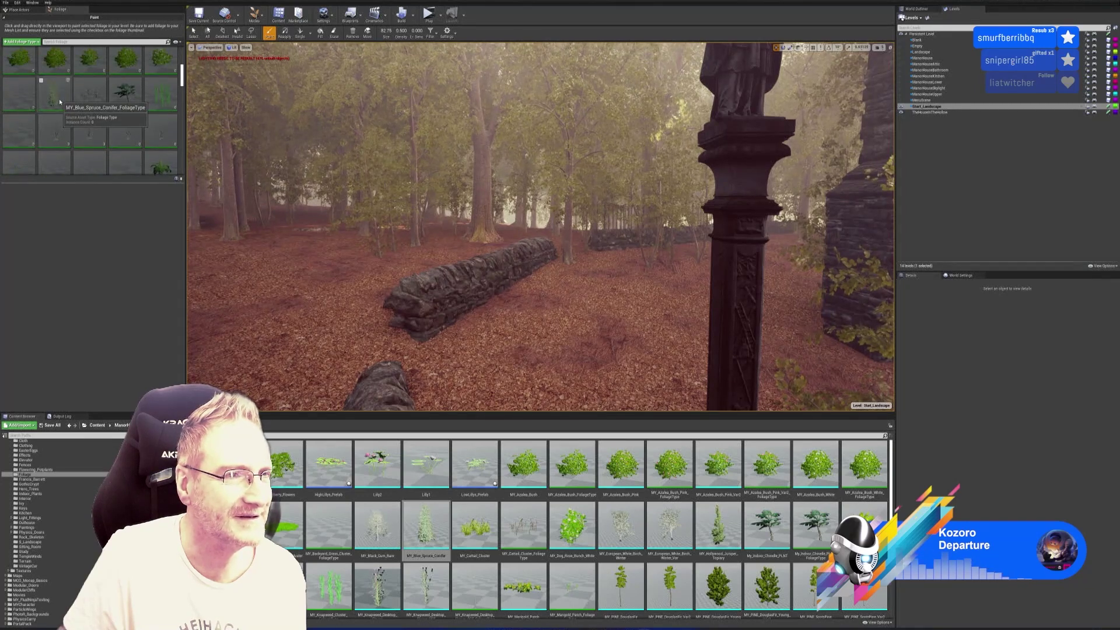
left_click(58, 100)
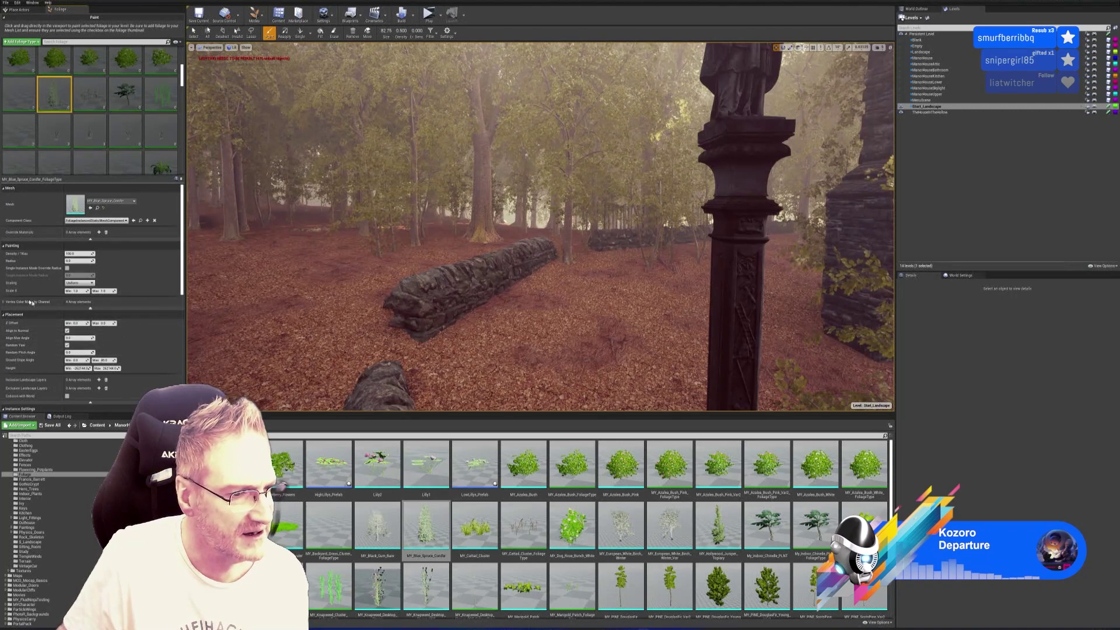
Step: Set the blue spruce foliage type's maximum cull distance to 20000
scroll(43, 309, "down", 3)
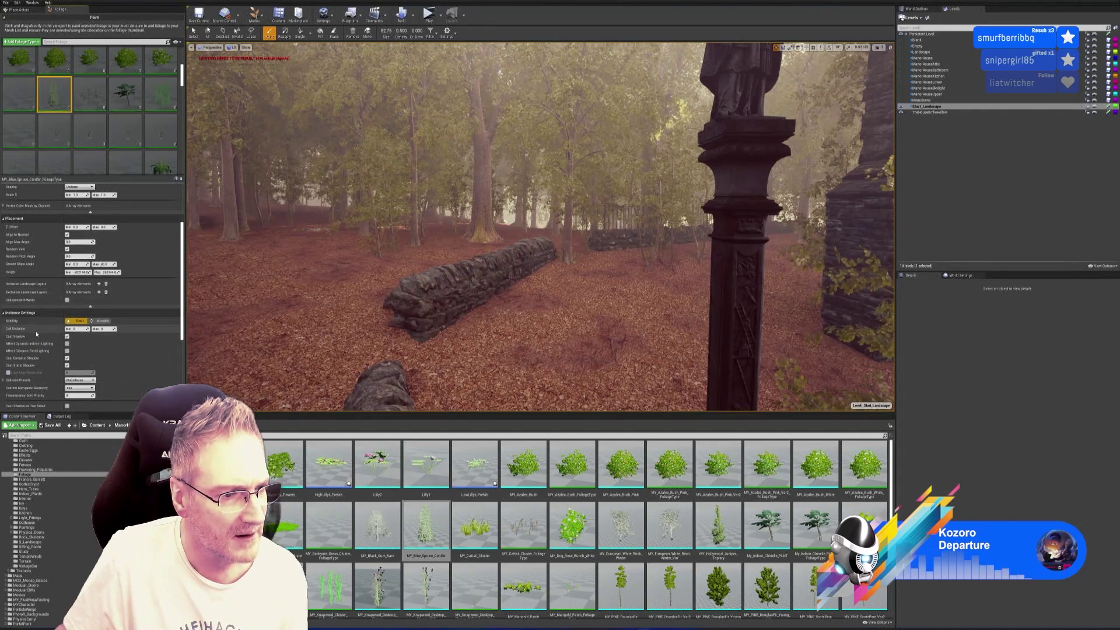
left_click(104, 328)
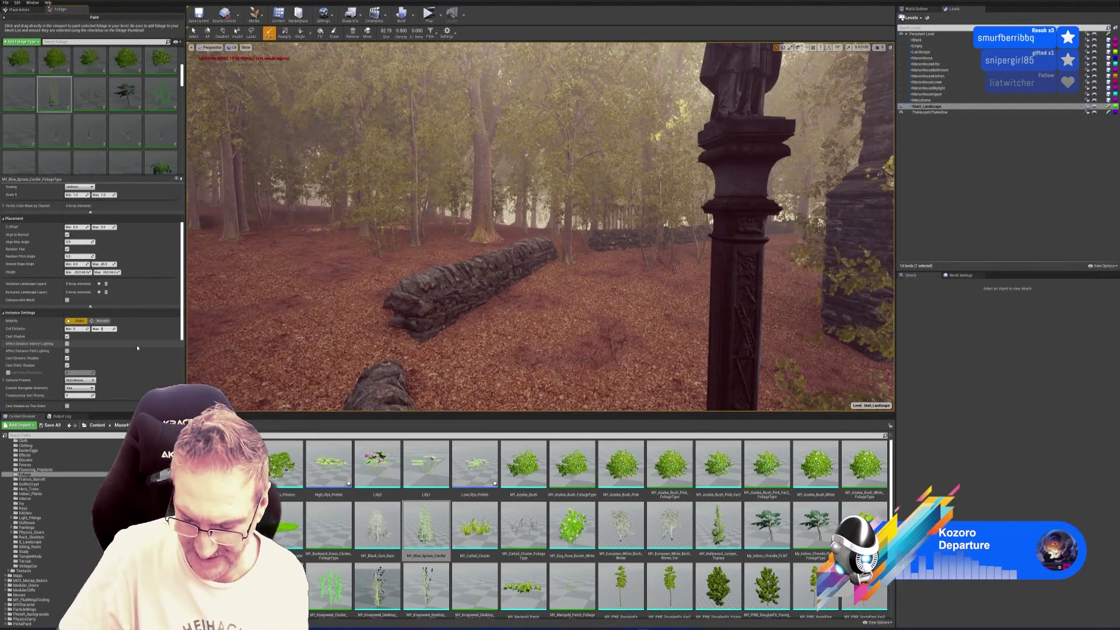
type("20")
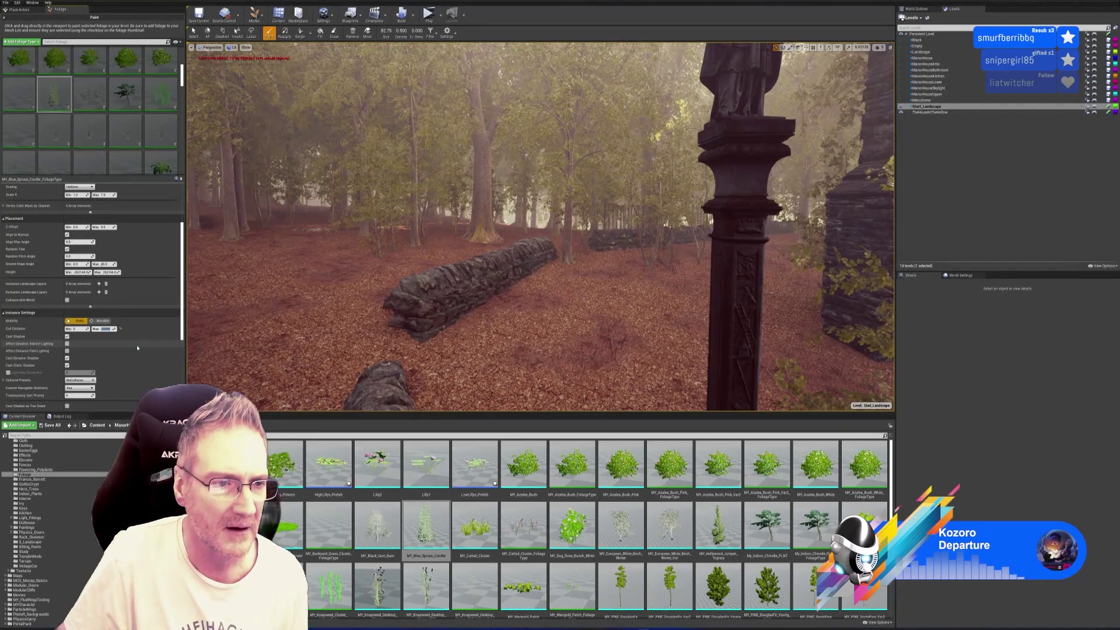
type("000")
key("Return")
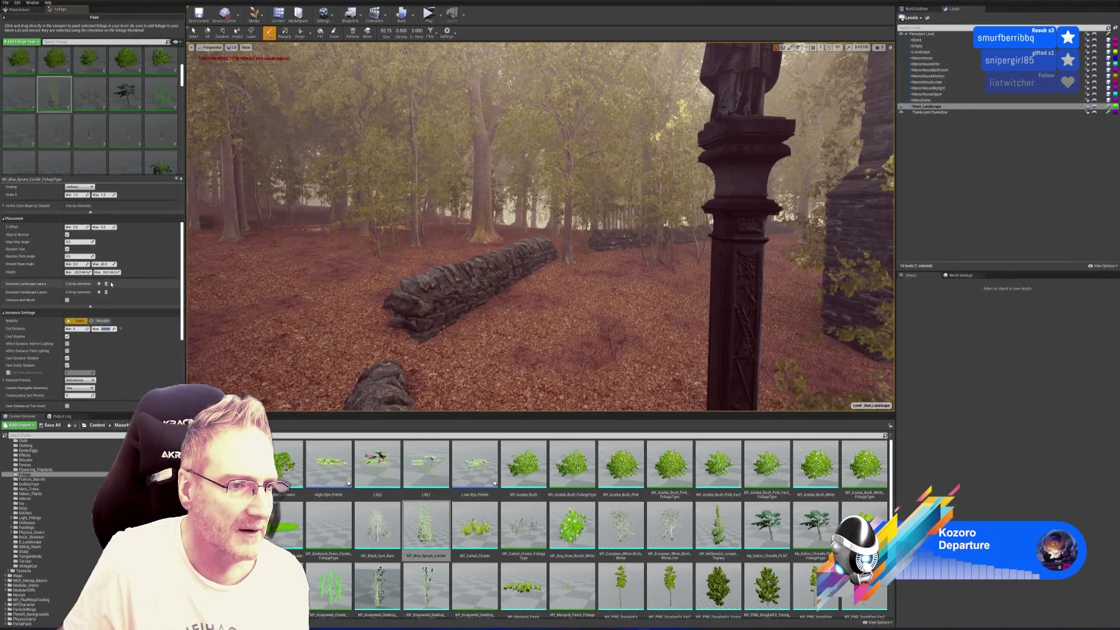
Step: Set the maximum painting scale of the blue spruce foliage type to 3
scroll(123, 302, "up", 4)
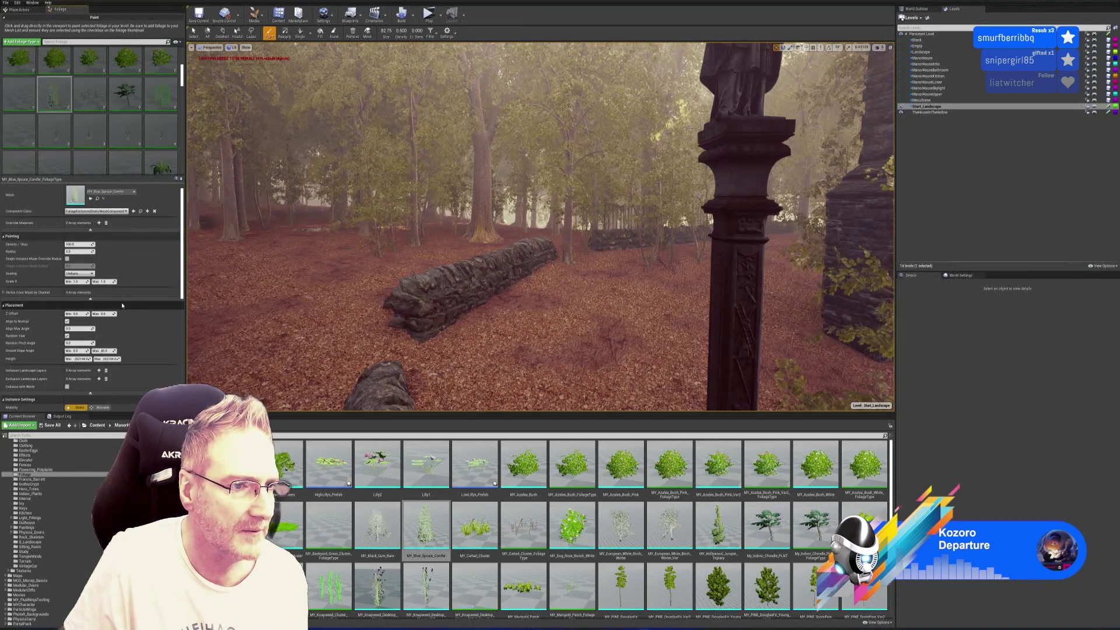
left_click(116, 289)
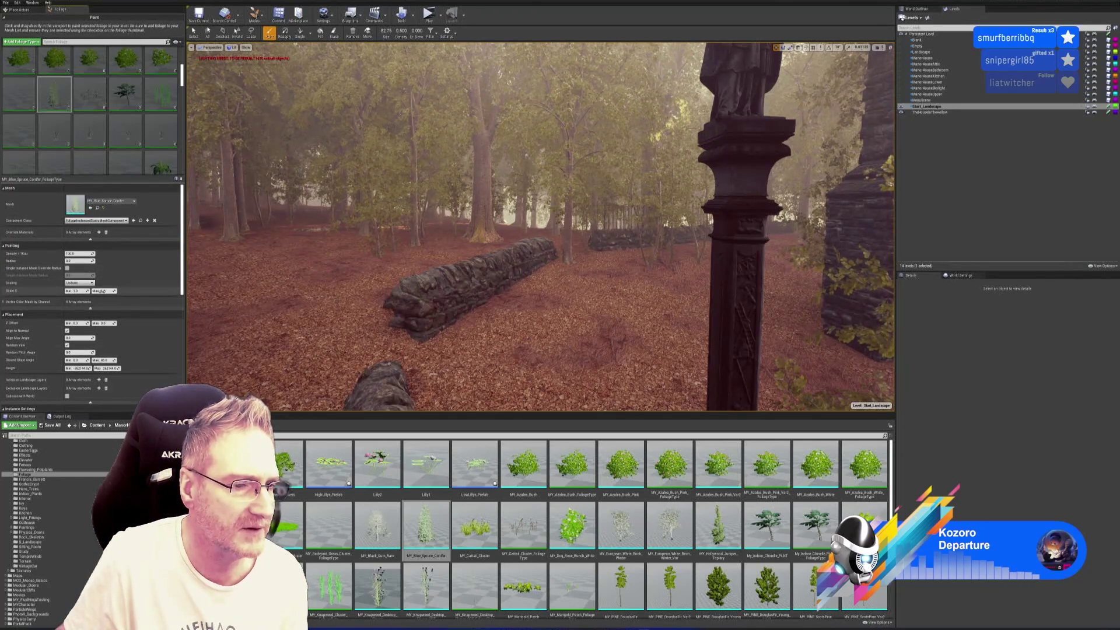
type("3")
key("Return")
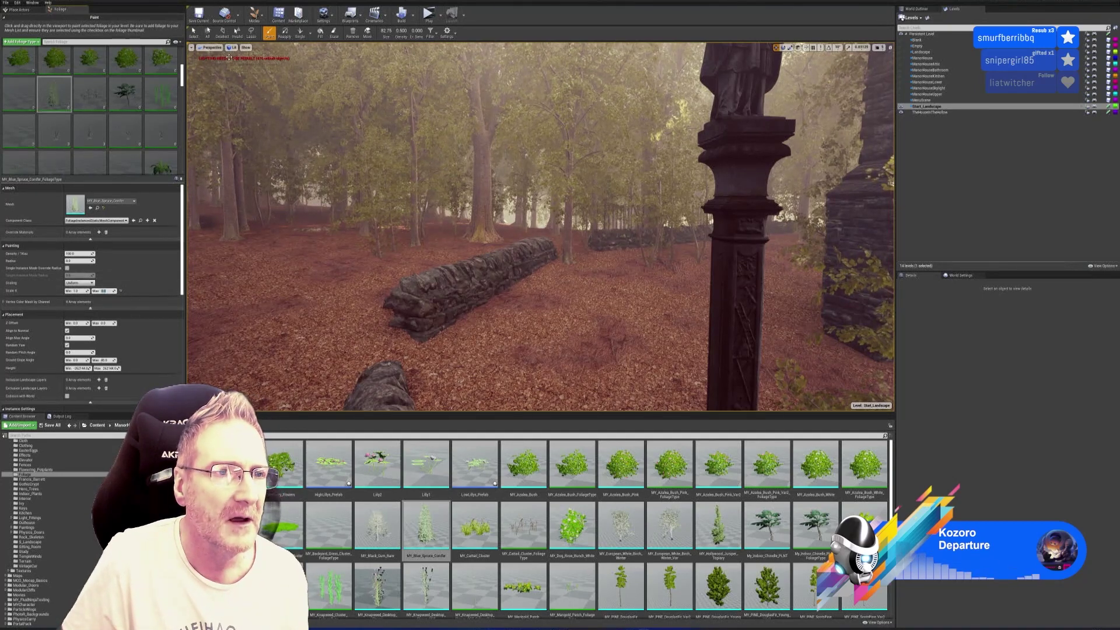
Step: Activate the blue spruce for single-instance placement and place one on the ground by the end of the stone wall
left_click(300, 32)
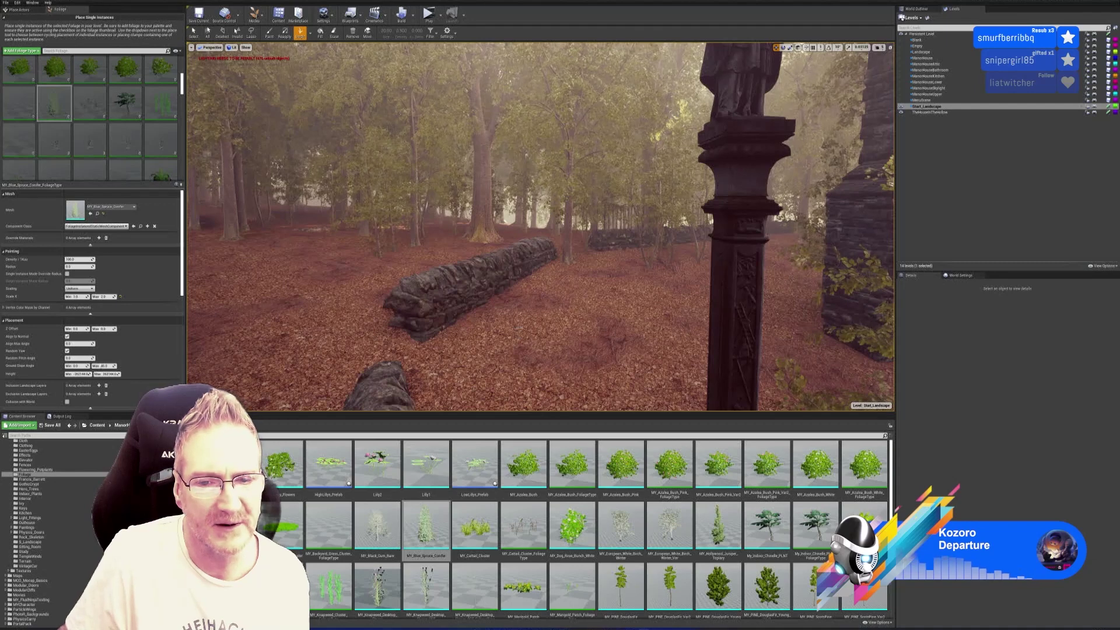
right_click_drag(503, 313, 537, 315)
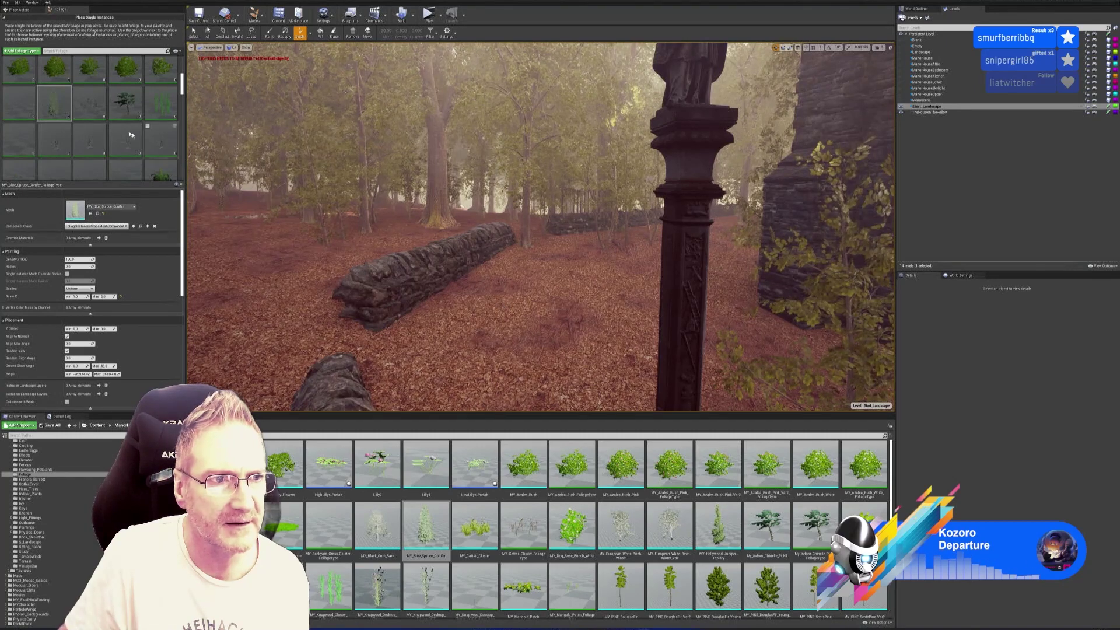
left_click(41, 89)
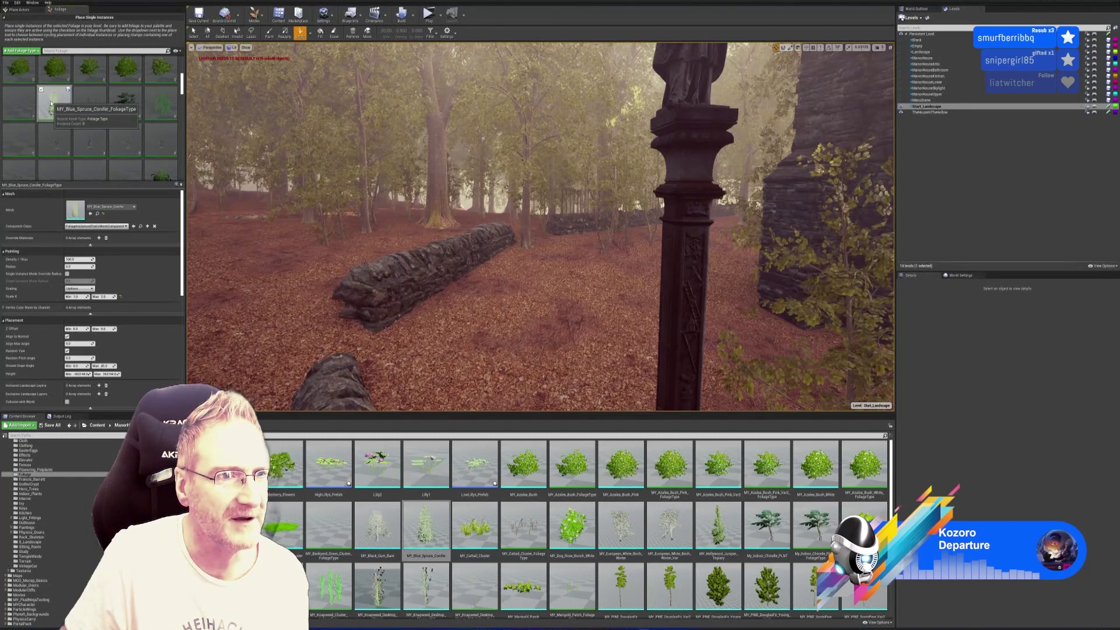
left_click(492, 307)
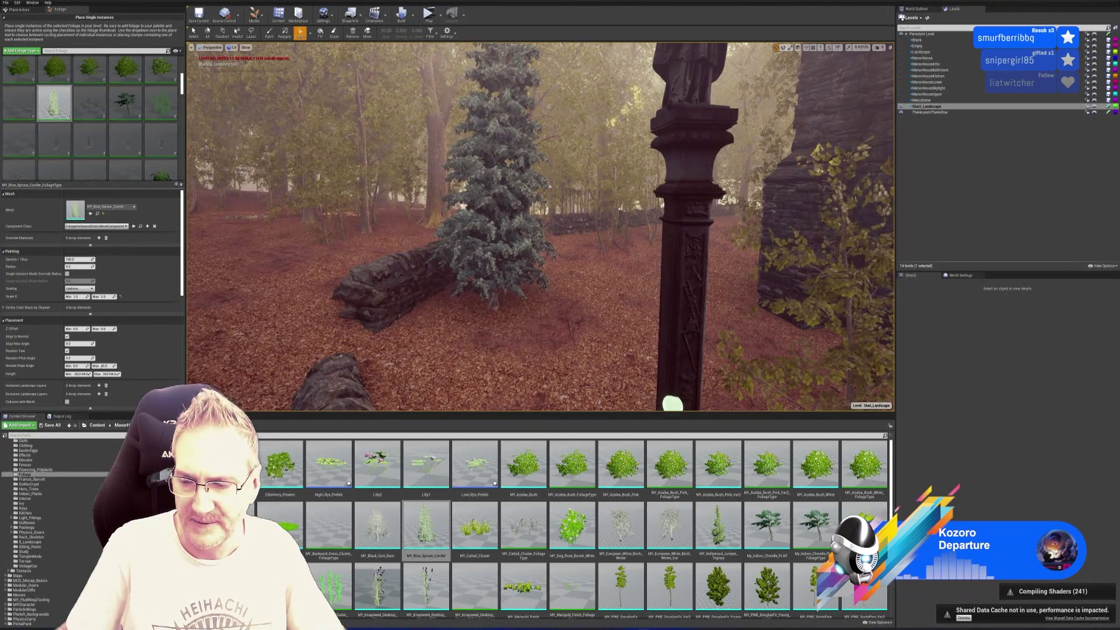
left_click(964, 619)
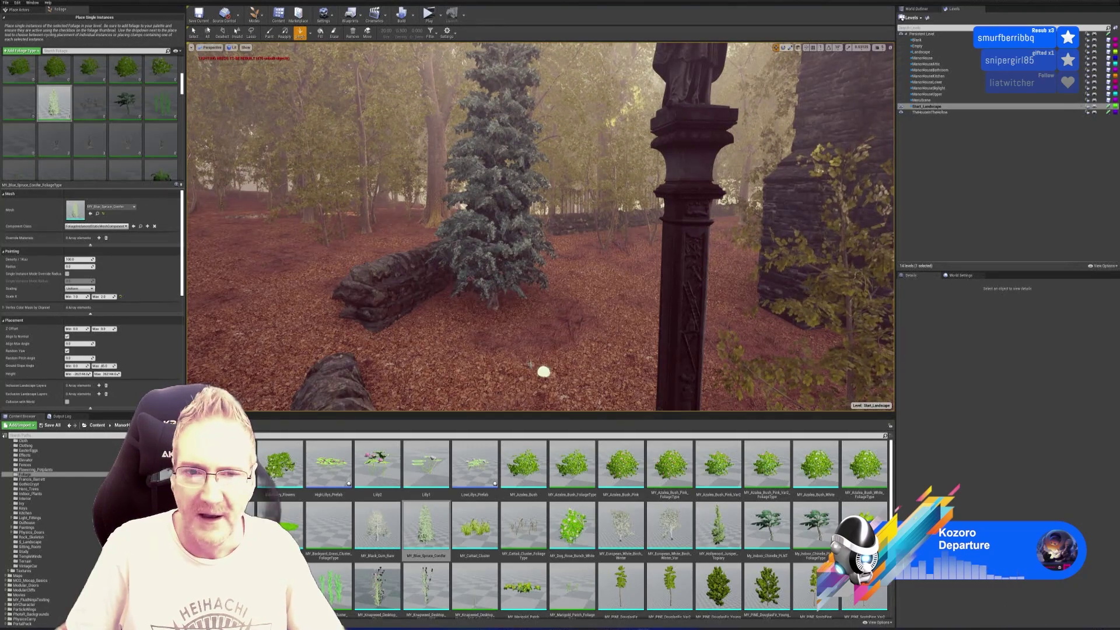
Step: Check how the placed blue spruce looks from outside the churchyard, beyond the wall and stone gateway
key("s")
mouse_move(523, 315)
right_mouse_down()
mouse_move(583, 298)
mouse_move(490, 309)
mouse_move(589, 300)
mouse_move(548, 309)
mouse_move(540, 327)
right_mouse_up()
key("s")
key("s")
mouse_move(257, 157)
right_mouse_down()
mouse_move(225, 158)
mouse_move(242, 158)
mouse_move(251, 140)
right_mouse_up()
key("s")
key("w")
mouse_move(601, 332)
right_mouse_down()
mouse_move(616, 335)
mouse_move(601, 356)
mouse_move(593, 330)
right_mouse_up()
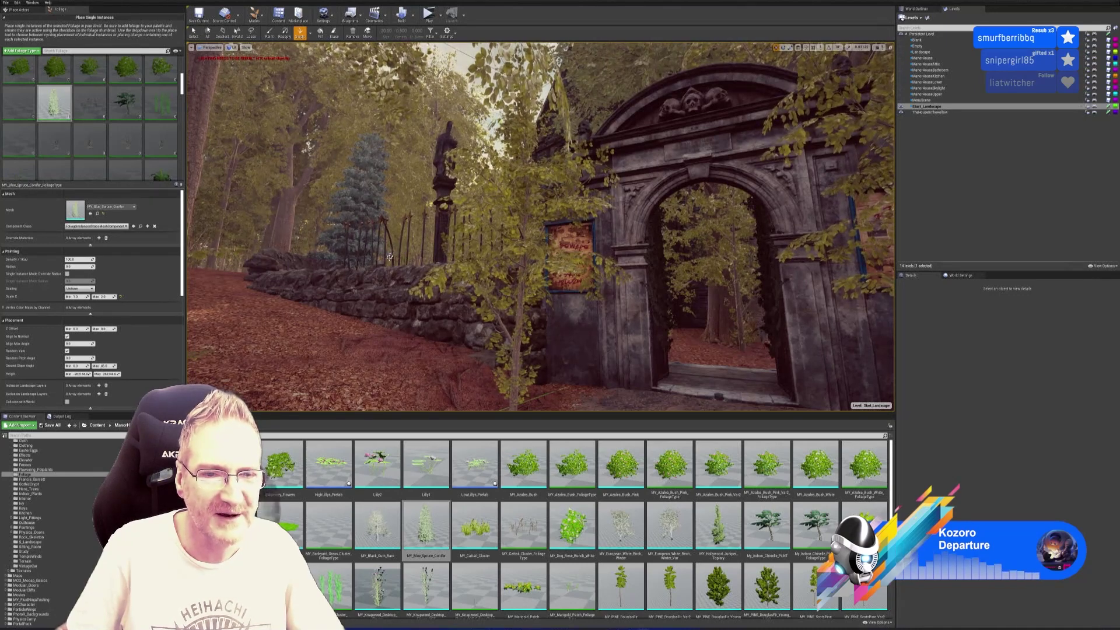
Step: Place two more blue spruces close to the first one, forming a cluster at the gap in the stone wall
right_click_drag(421, 350, 327, 402)
key("w")
mouse_move(408, 274)
right_mouse_down()
mouse_move(399, 285)
mouse_move(426, 280)
right_mouse_up()
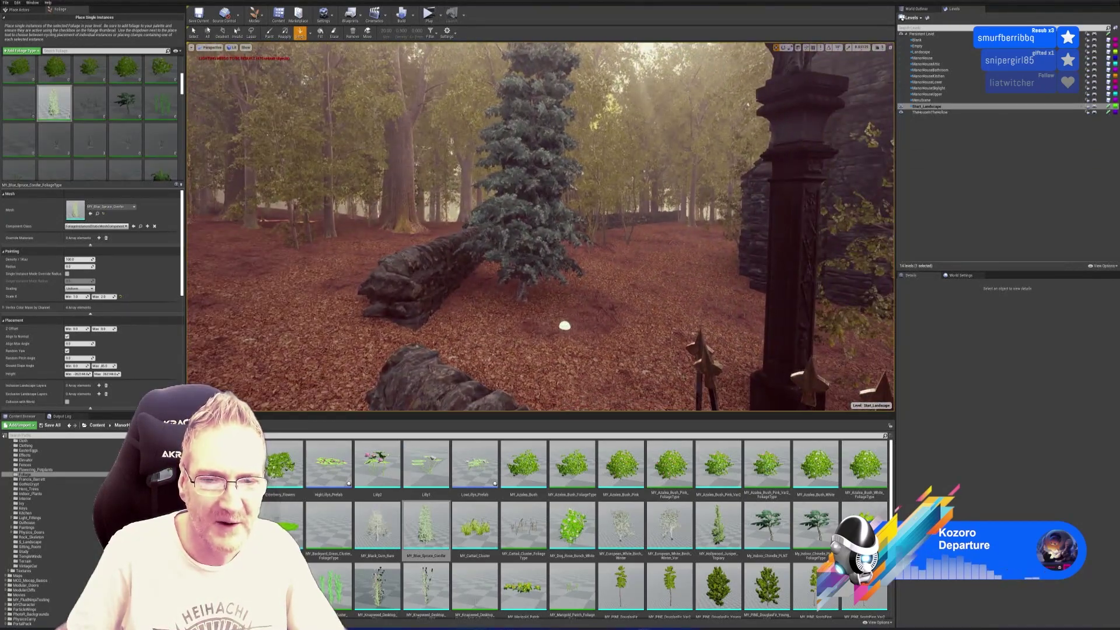
left_click(563, 324)
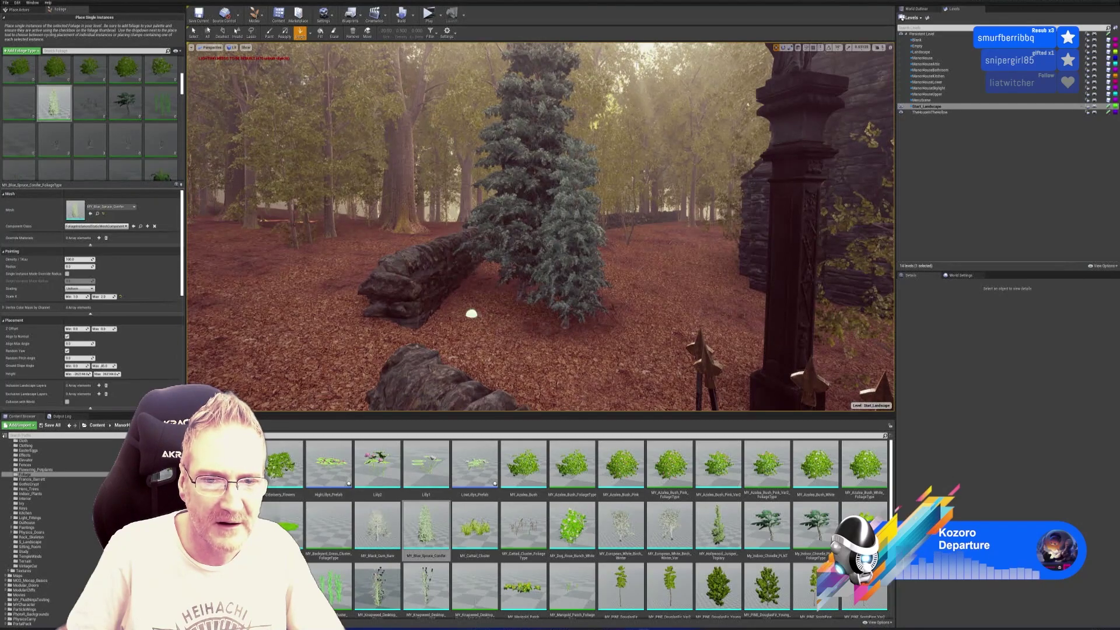
left_click(469, 314)
Step: Select the spruce nearest the end of the stone wall and scale it up uniformly
right_click_drag(525, 327, 483, 293)
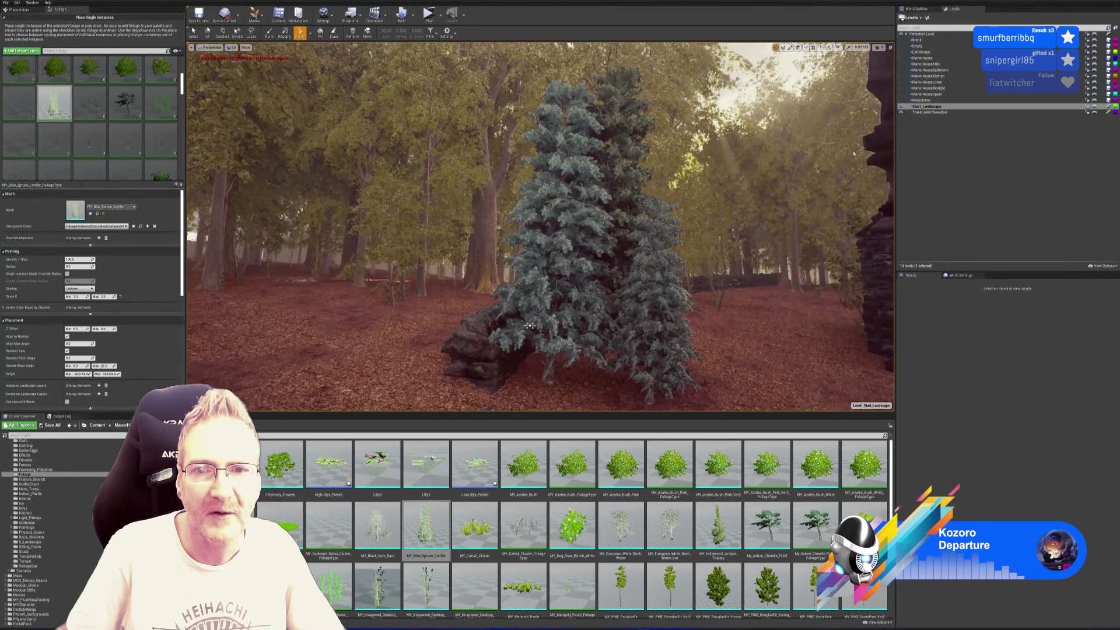
left_click(194, 33)
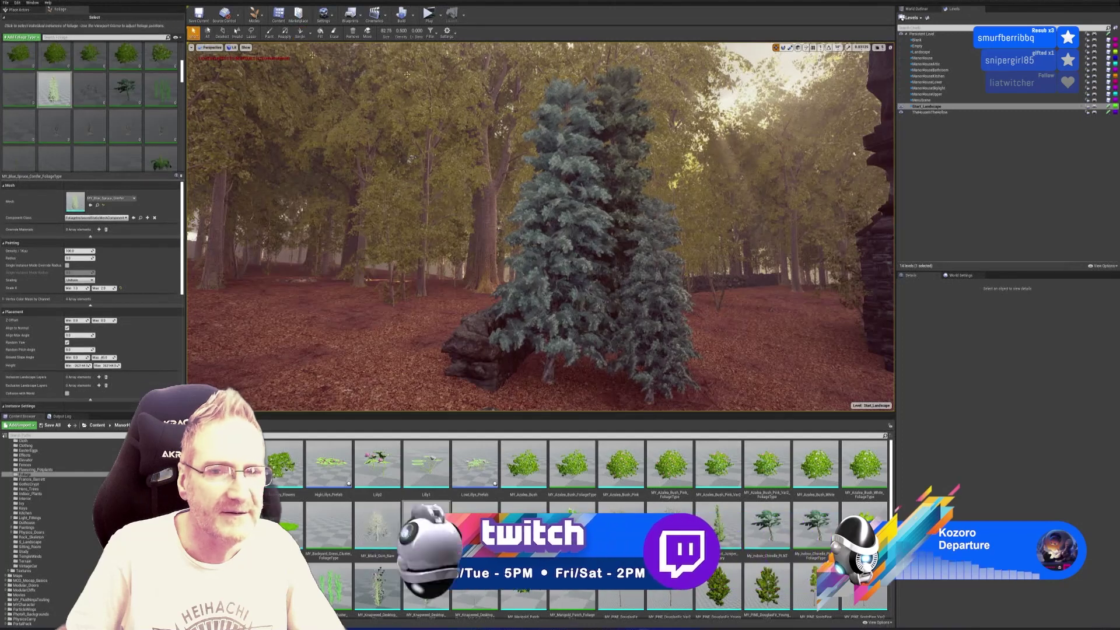
left_click(559, 256)
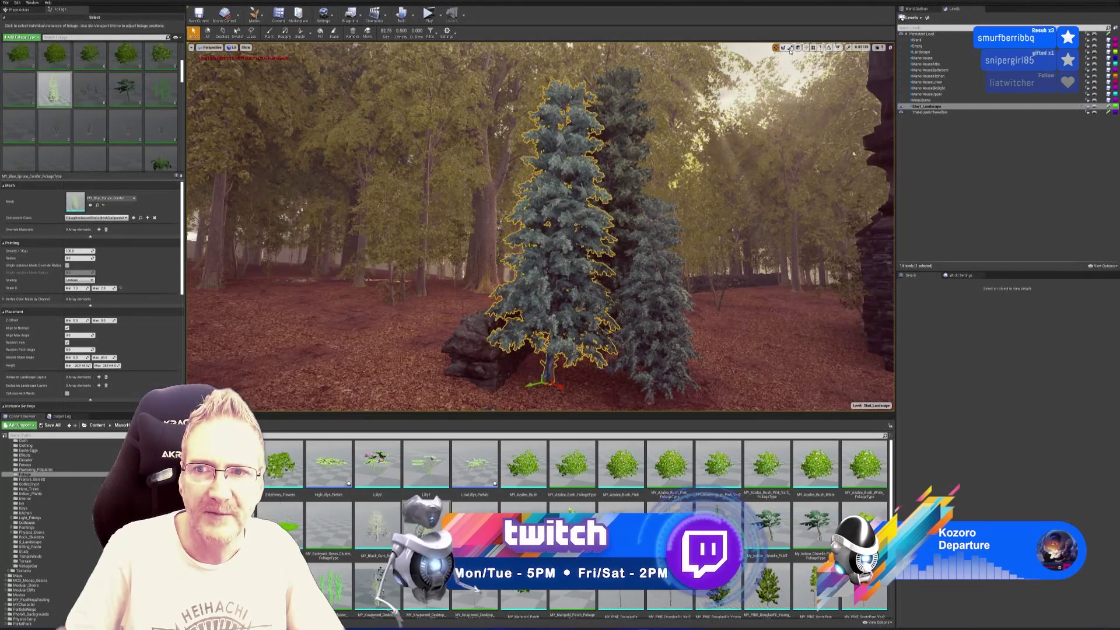
key("r")
left_click_drag(549, 380, 555, 350)
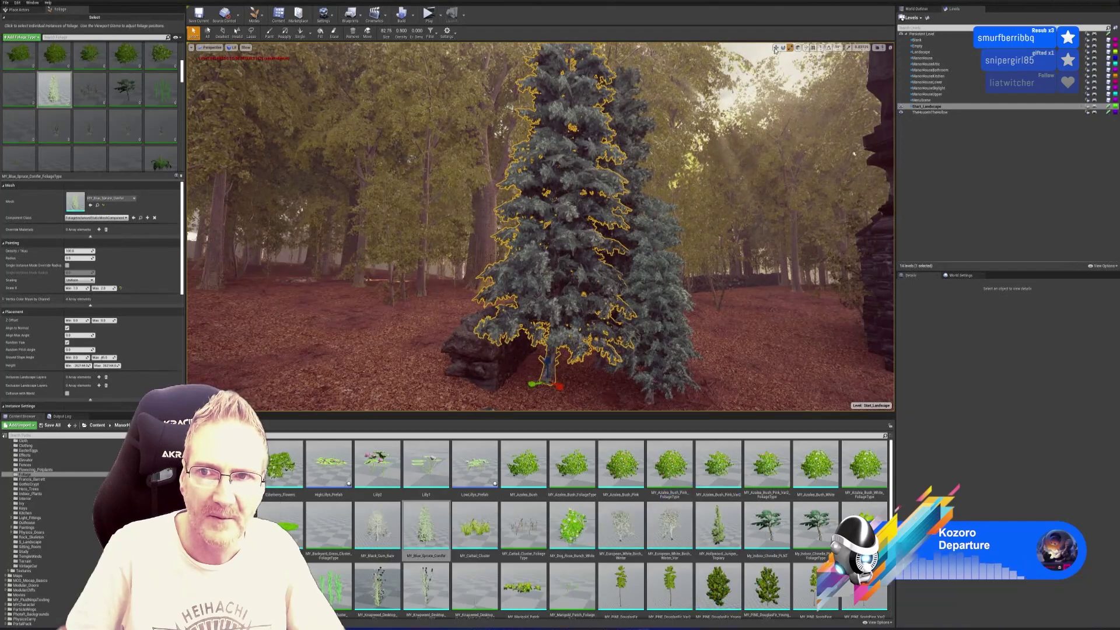
Step: Reposition the large rear spruce and the small spruce to spread out the cluster at the gap in the stone wall
key("w")
key("s")
right_click_drag(554, 350, 589, 379)
mouse_move(555, 266)
right_mouse_down()
mouse_move(540, 266)
mouse_move(557, 283)
mouse_move(555, 266)
right_mouse_up()
key("w")
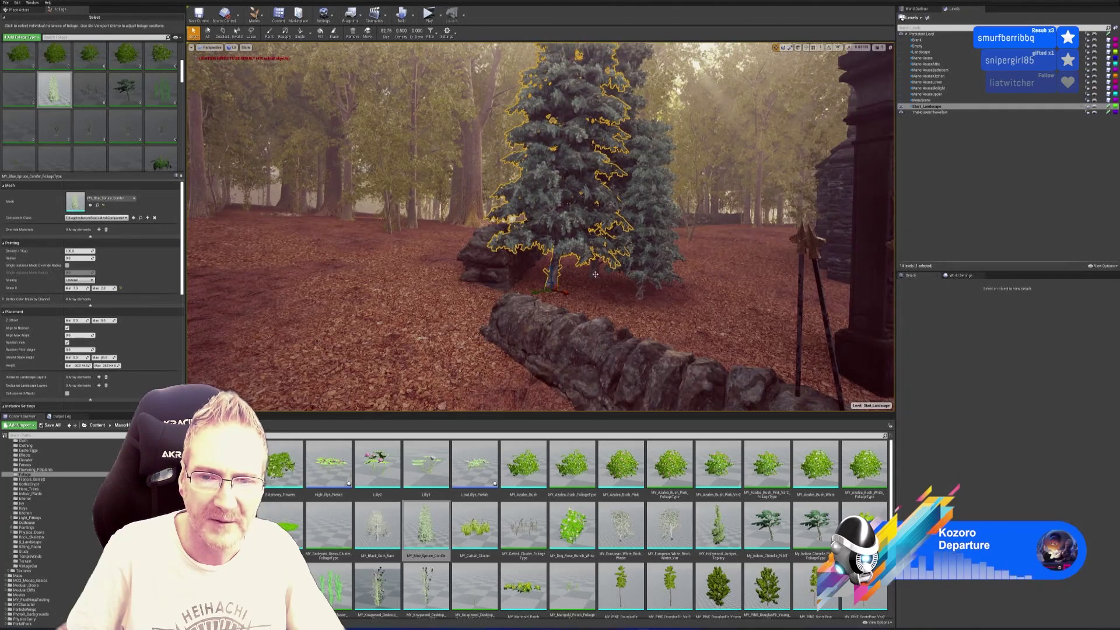
left_click(641, 294)
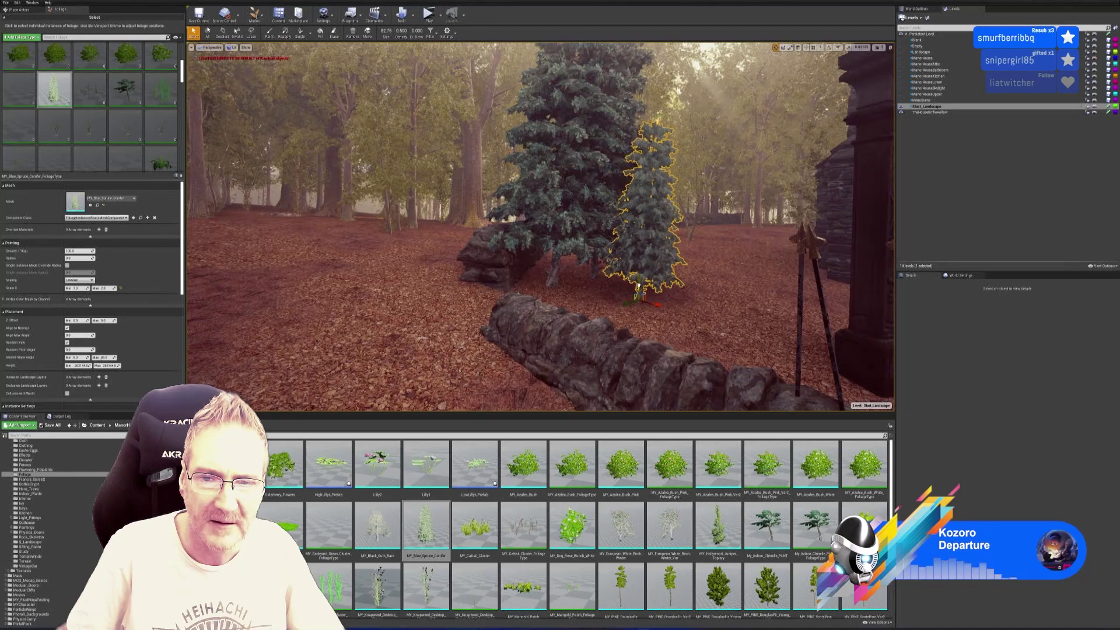
right_click_drag(686, 285, 652, 328)
key("w")
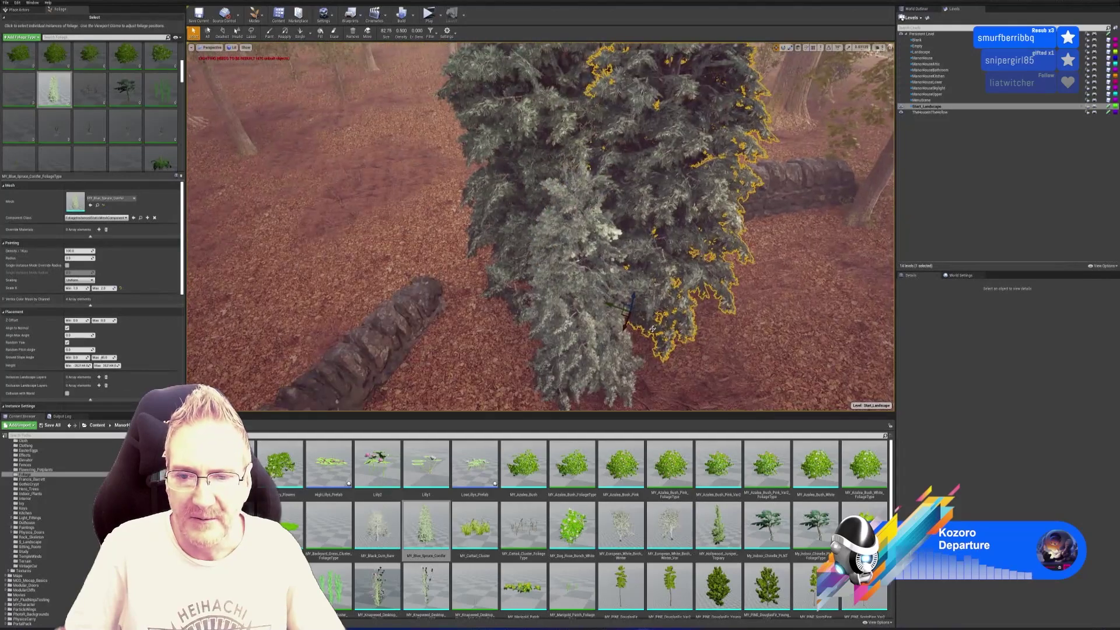
left_click_drag(622, 315, 687, 317)
right_click_drag(686, 317, 561, 263)
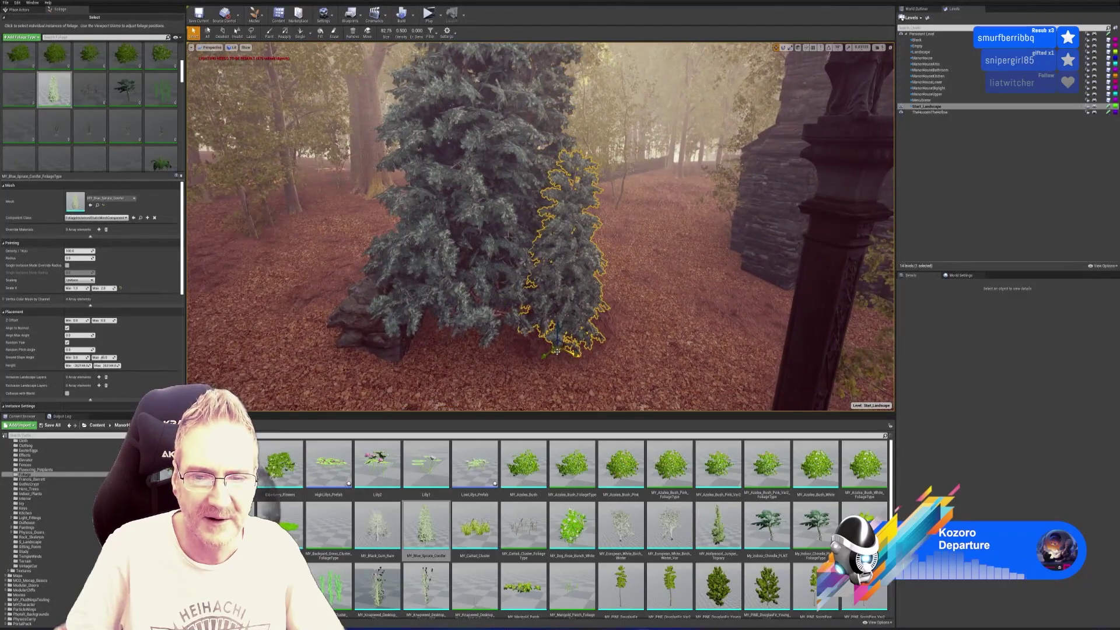
left_click_drag(575, 354, 584, 357)
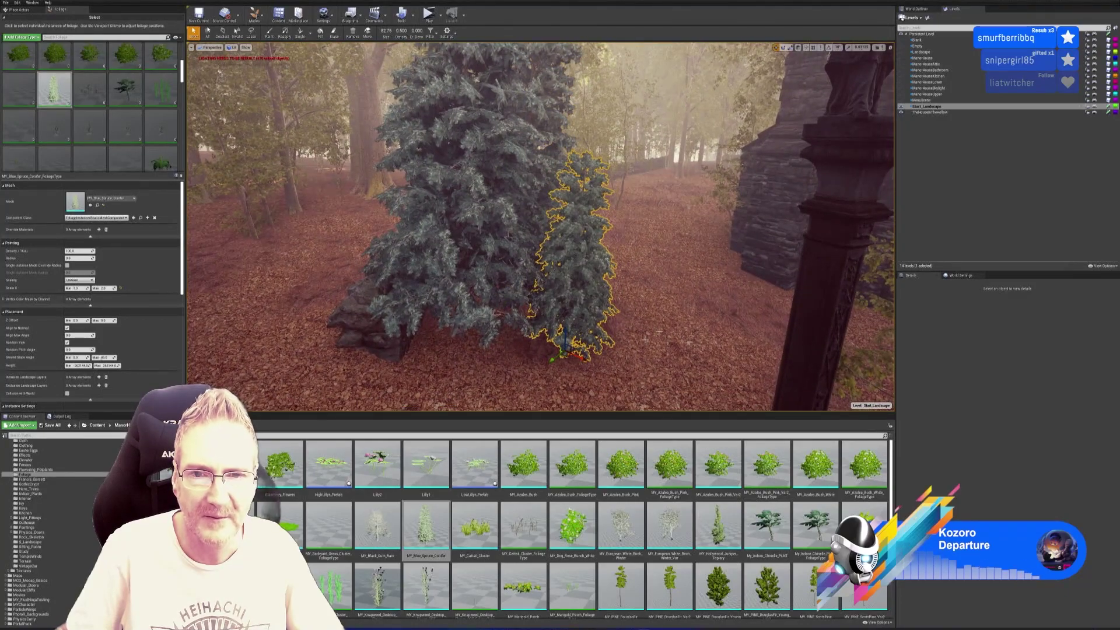
Step: Check how the spruce cluster looks over the stone wall from outside the churchyard gateway and from the surrounding path
right_click_drag(527, 380, 671, 328)
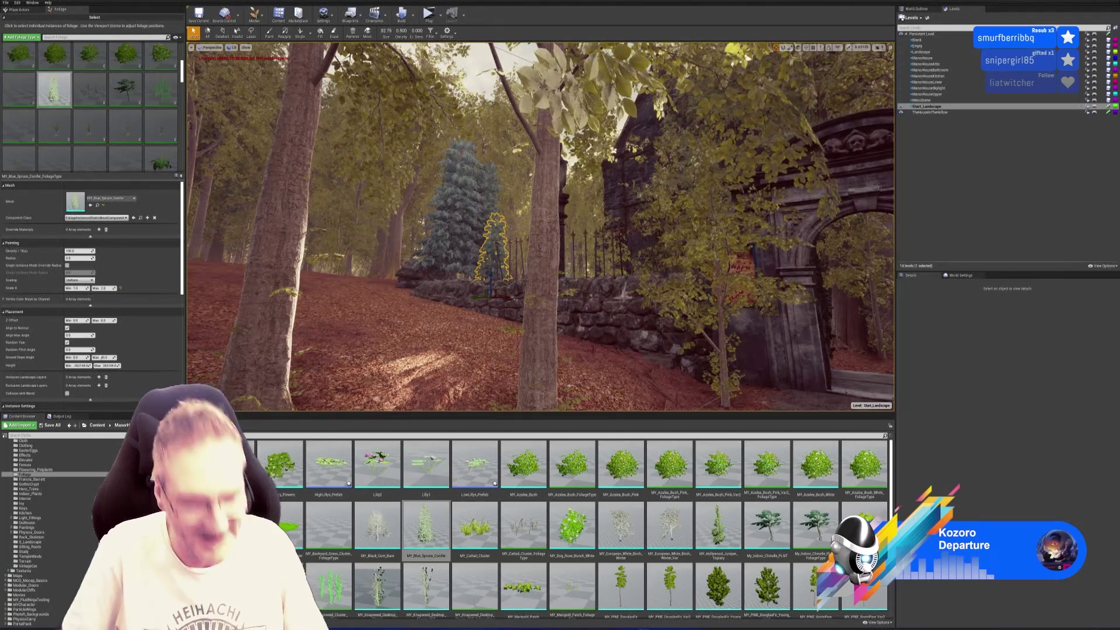
mouse_move(634, 298)
right_mouse_down()
mouse_move(606, 300)
mouse_move(621, 294)
right_mouse_up()
key("w")
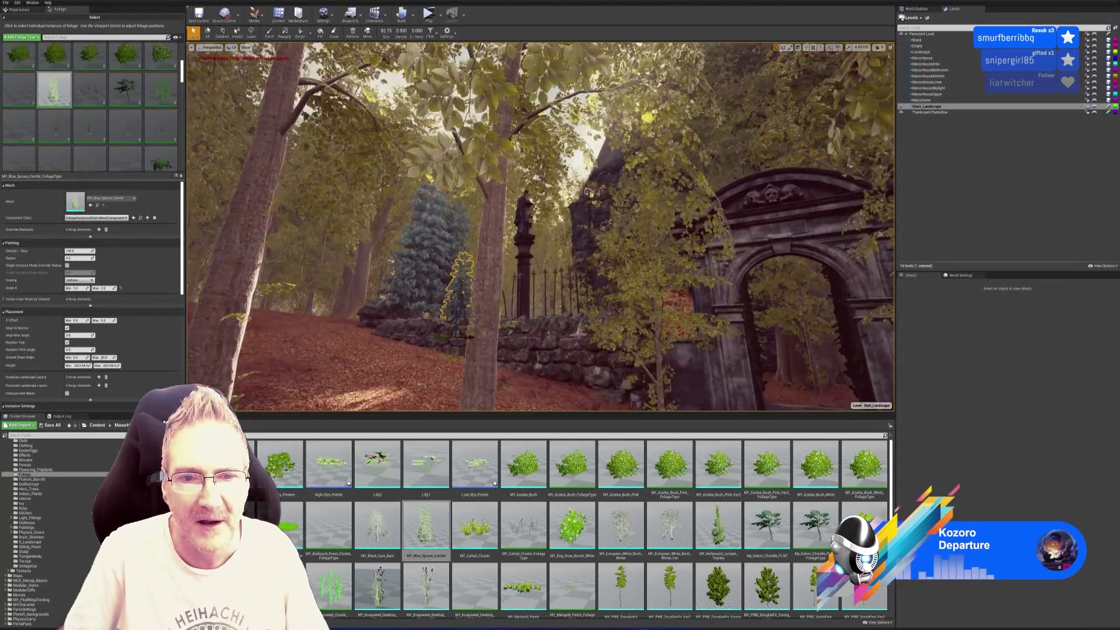
right_click_drag(467, 220, 467, 226)
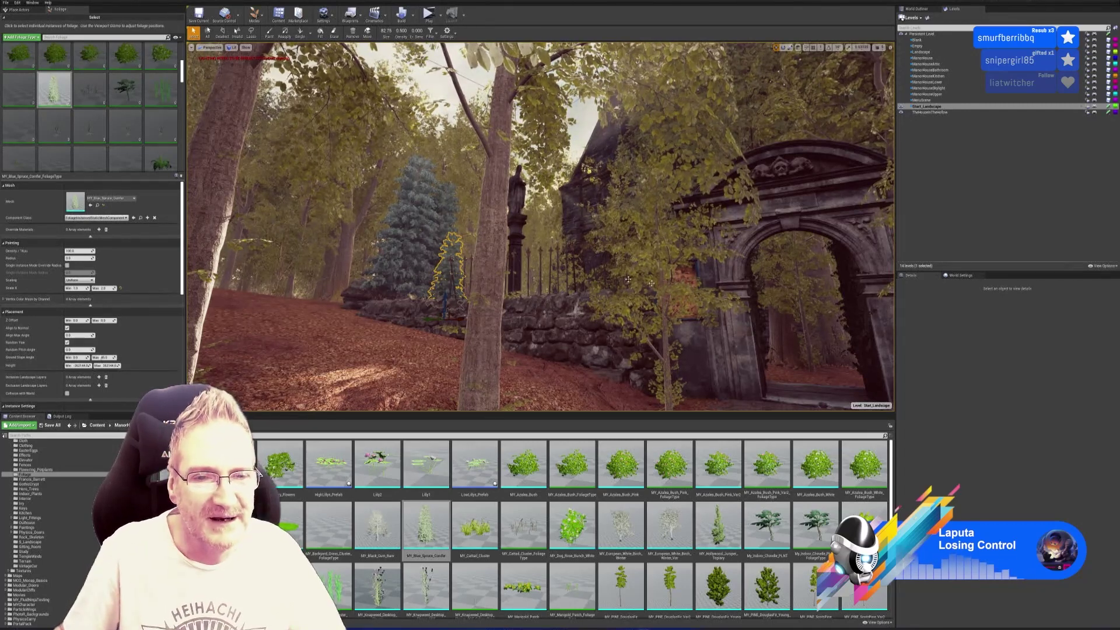
key("s")
right_click_drag(541, 228, 613, 260)
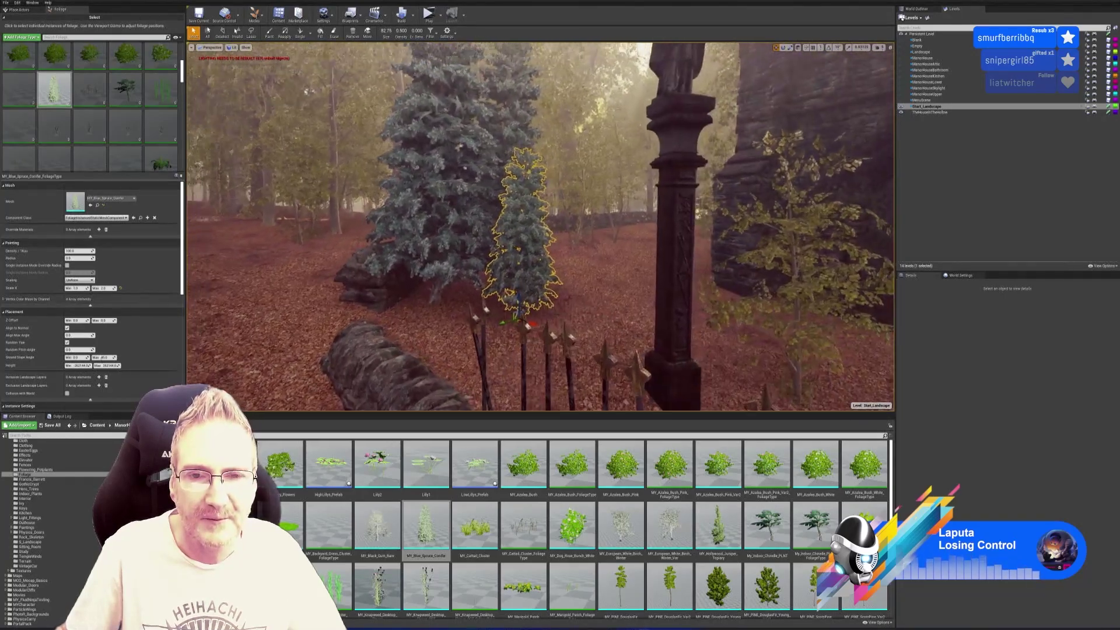
right_click_drag(540, 226, 408, 226)
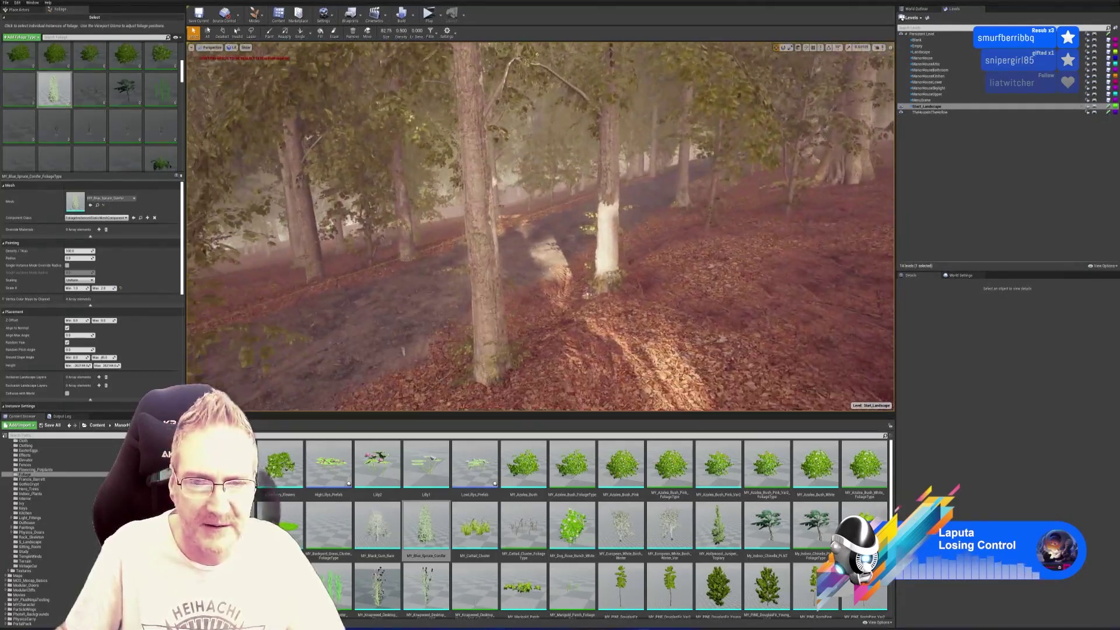
right_click_drag(540, 227, 694, 218)
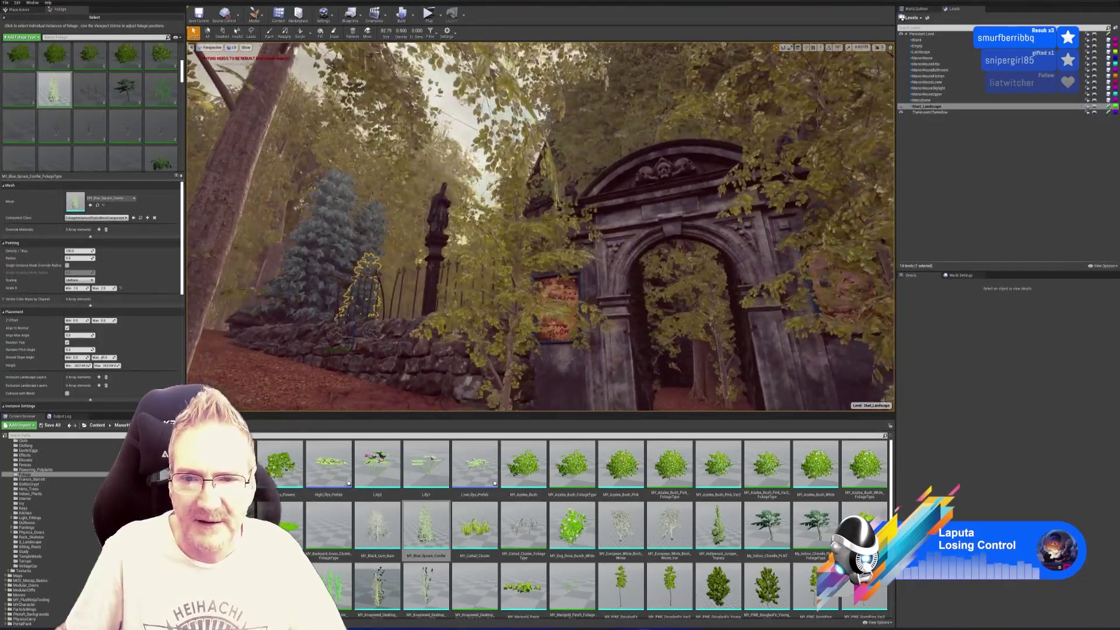
right_click_drag(540, 226, 573, 200)
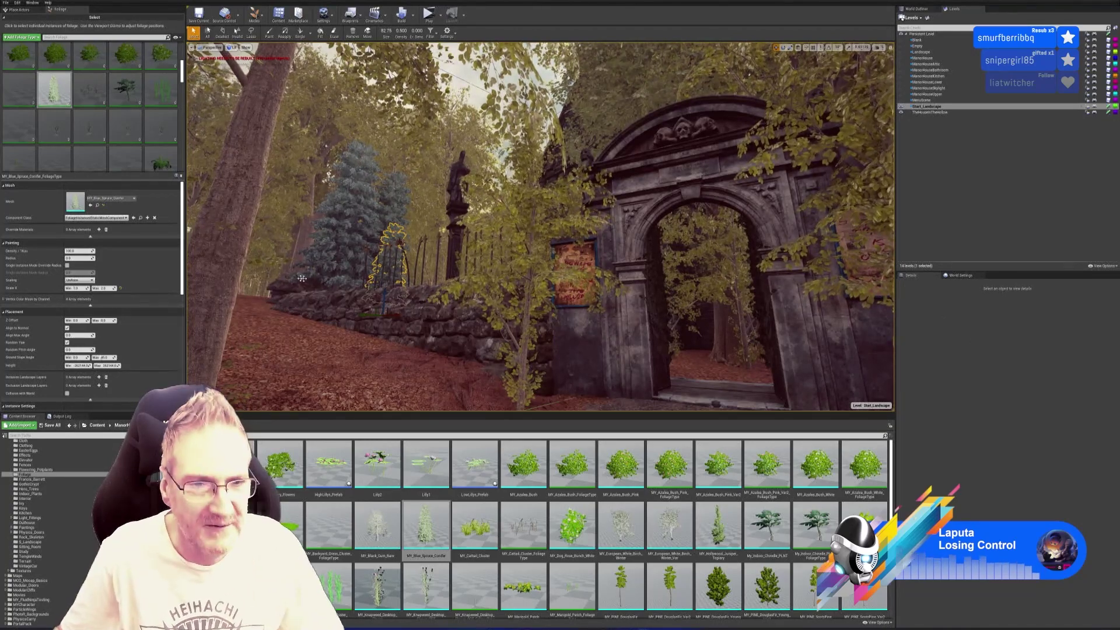
Step: Move the two large blue spruces to new spots beside the small one, near the statue pillar at the wall gap
right_click_drag(355, 249, 310, 251)
key("w")
right_click_drag(485, 303, 552, 288)
key("w")
key("d")
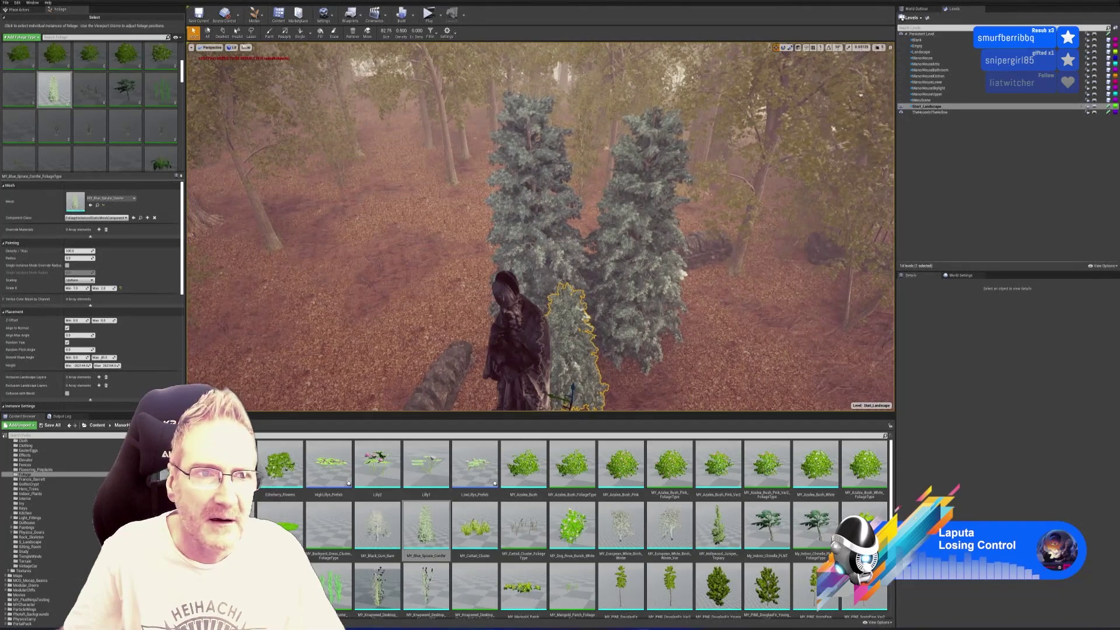
right_click_drag(427, 82, 431, 97)
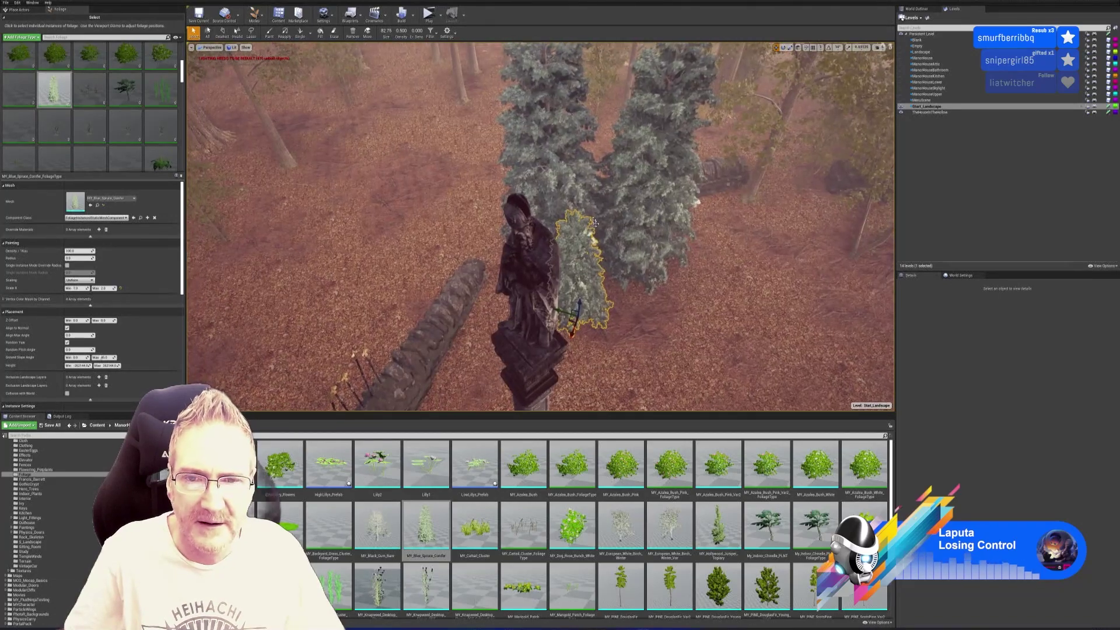
left_click(585, 200)
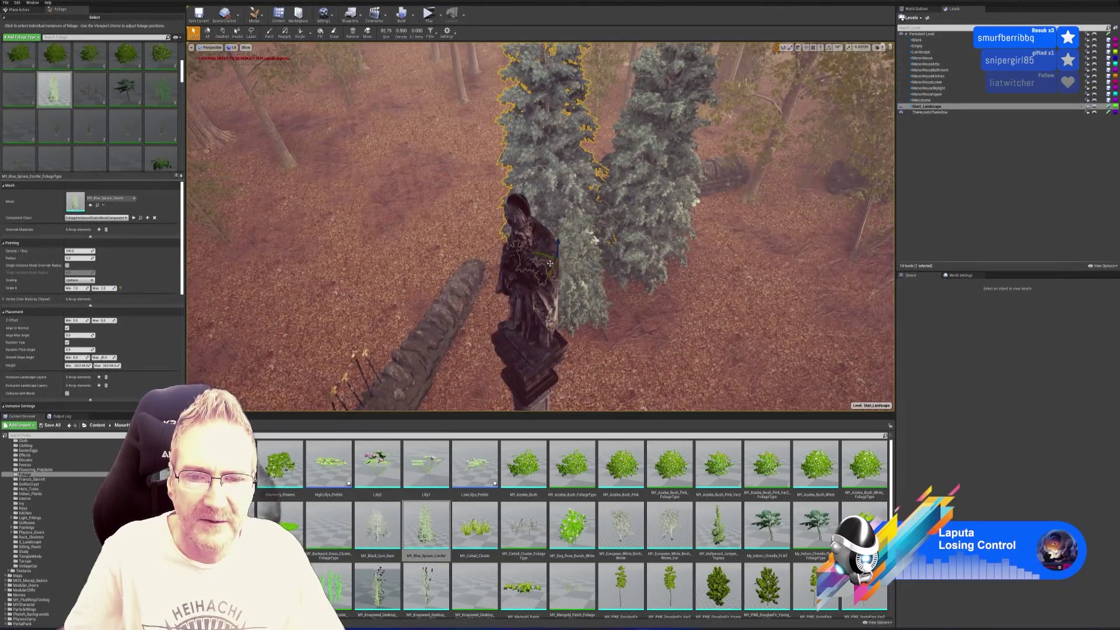
left_click_drag(550, 263, 633, 261)
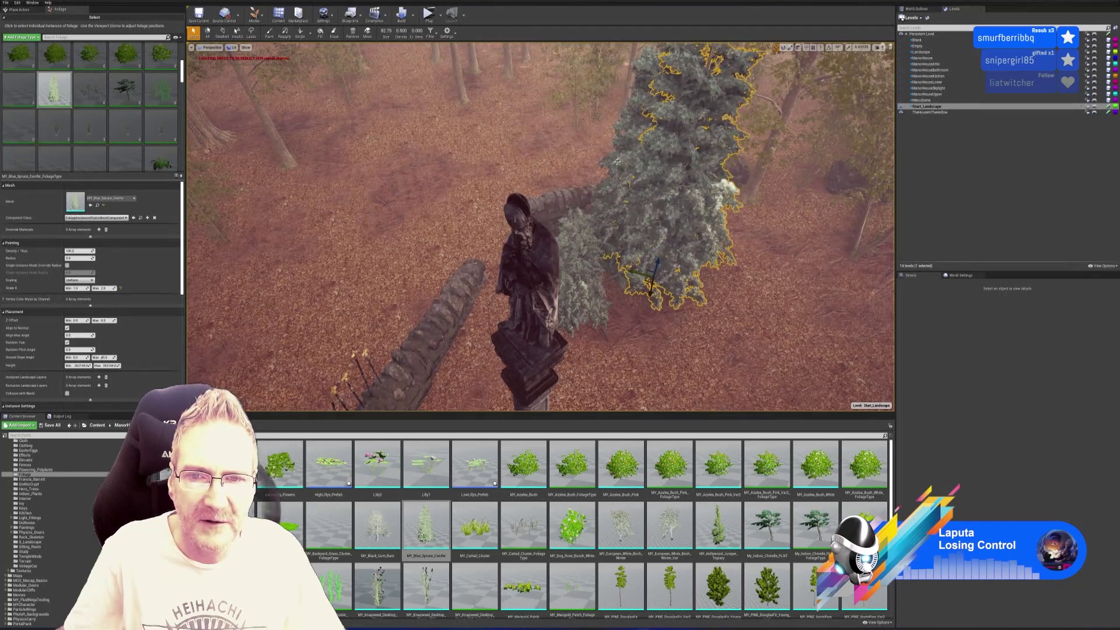
left_click_drag(616, 161, 620, 177)
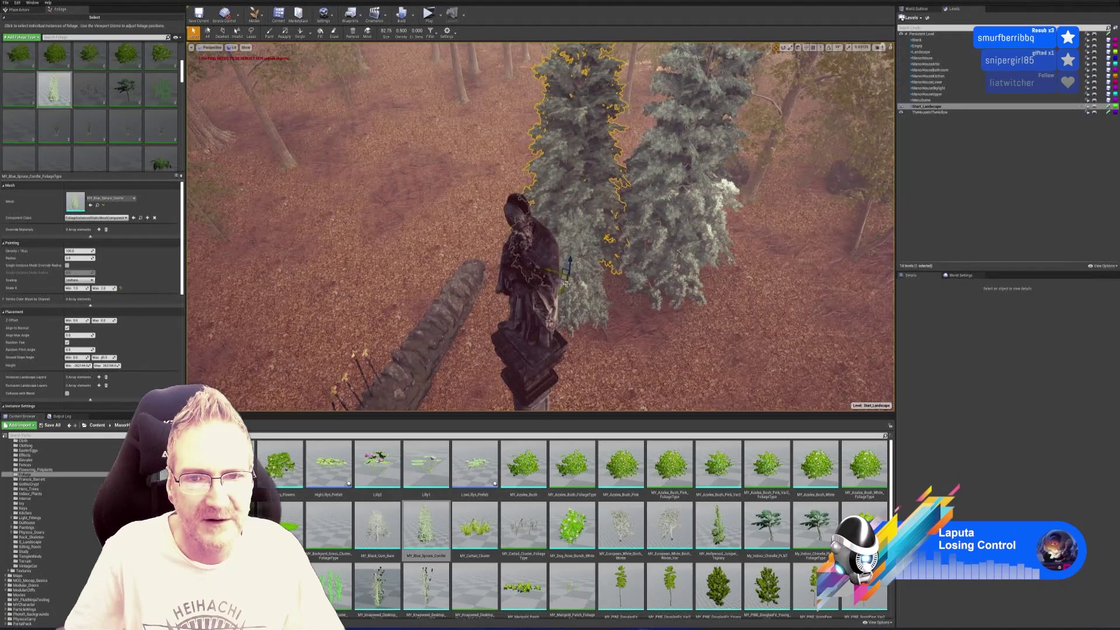
mouse_move(567, 285)
right_mouse_down()
mouse_move(571, 269)
mouse_move(575, 280)
right_mouse_up()
Step: Scale up uniformly the large blue spruce standing closer to the statue pillar
left_click_drag(576, 159, 707, 129)
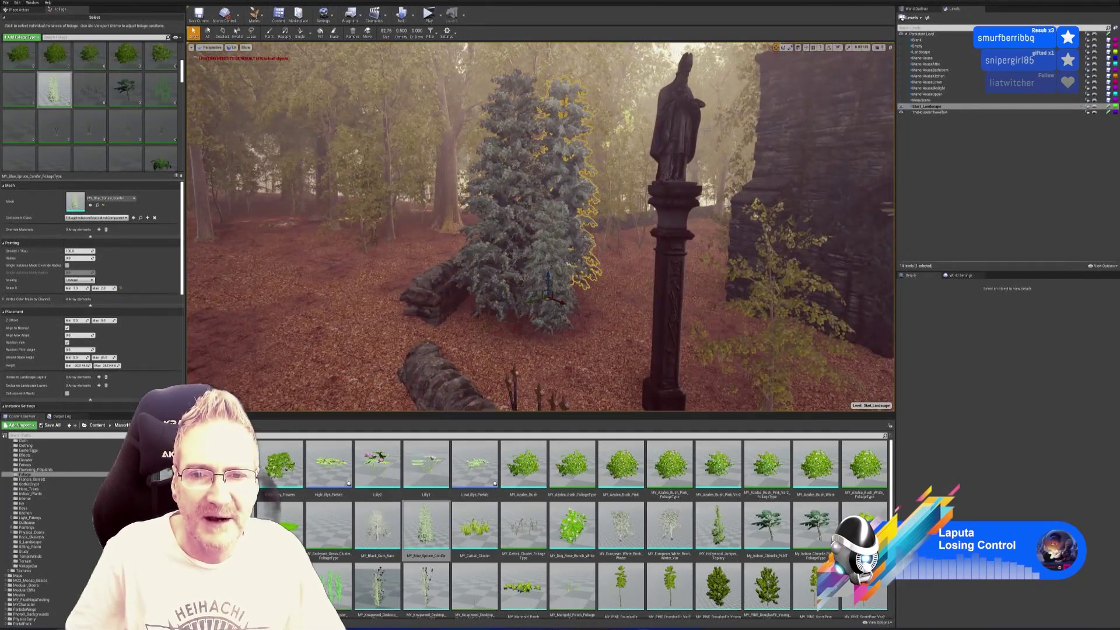
left_click(790, 47)
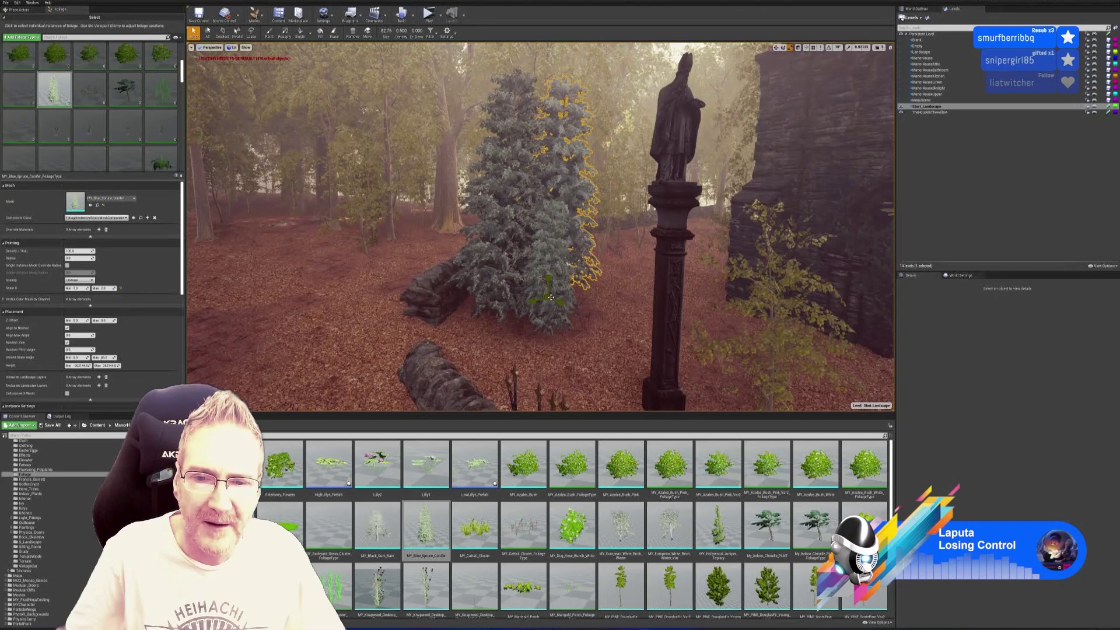
left_click_drag(550, 298, 550, 280)
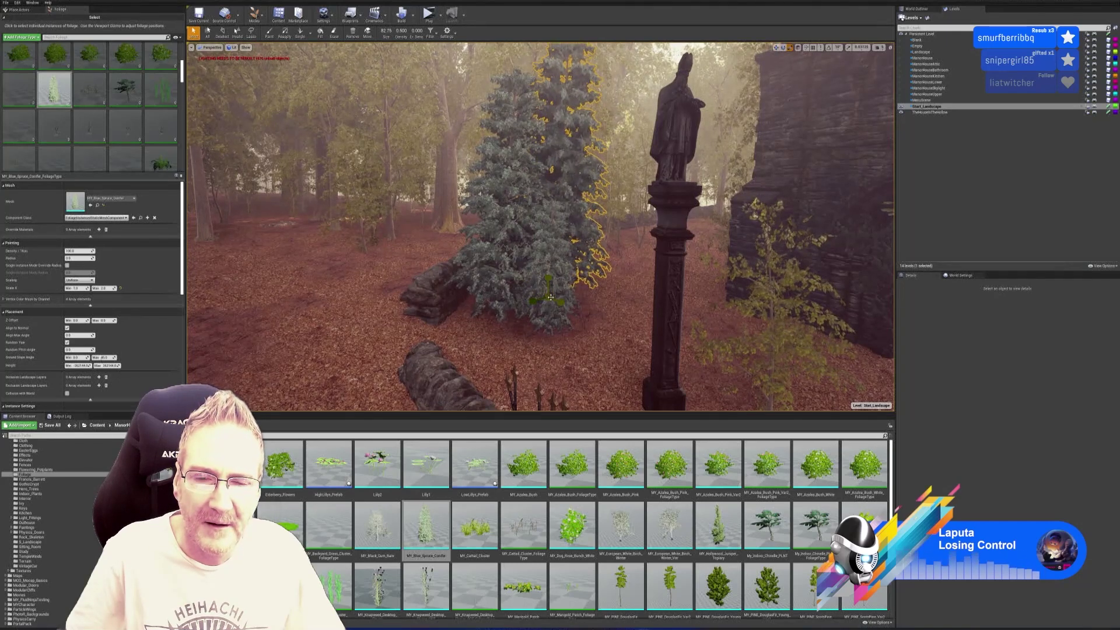
left_click(776, 48)
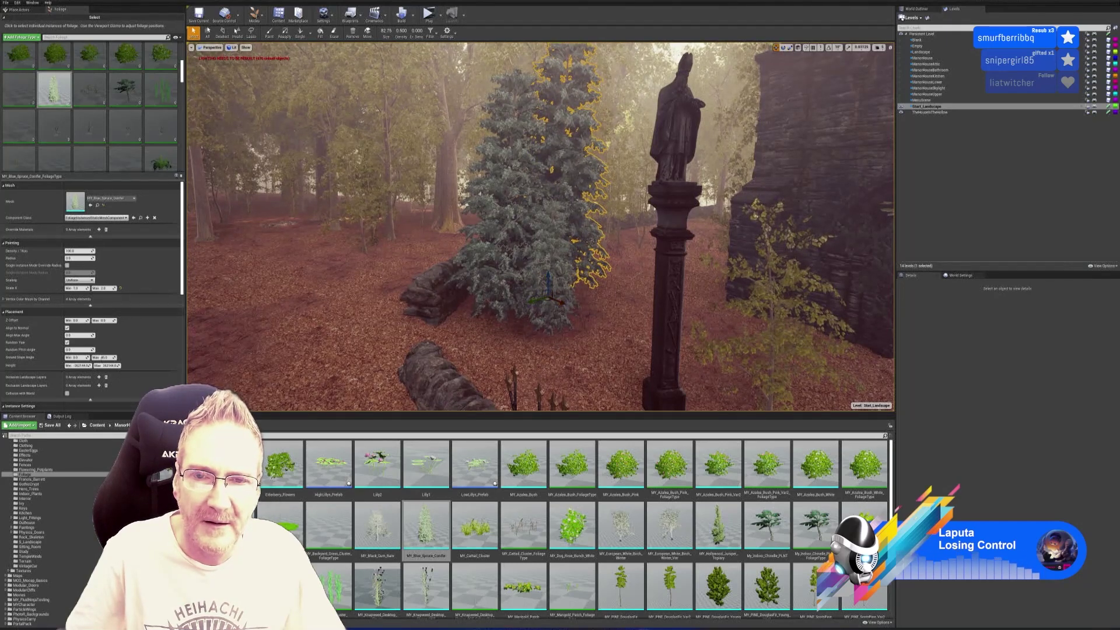
Step: Examine the enlarged spruce cluster behind the stone wall from the path in front of the arched gateway
key("s")
right_click_drag(724, 111, 788, 114)
right_click_drag(723, 70, 186, 53)
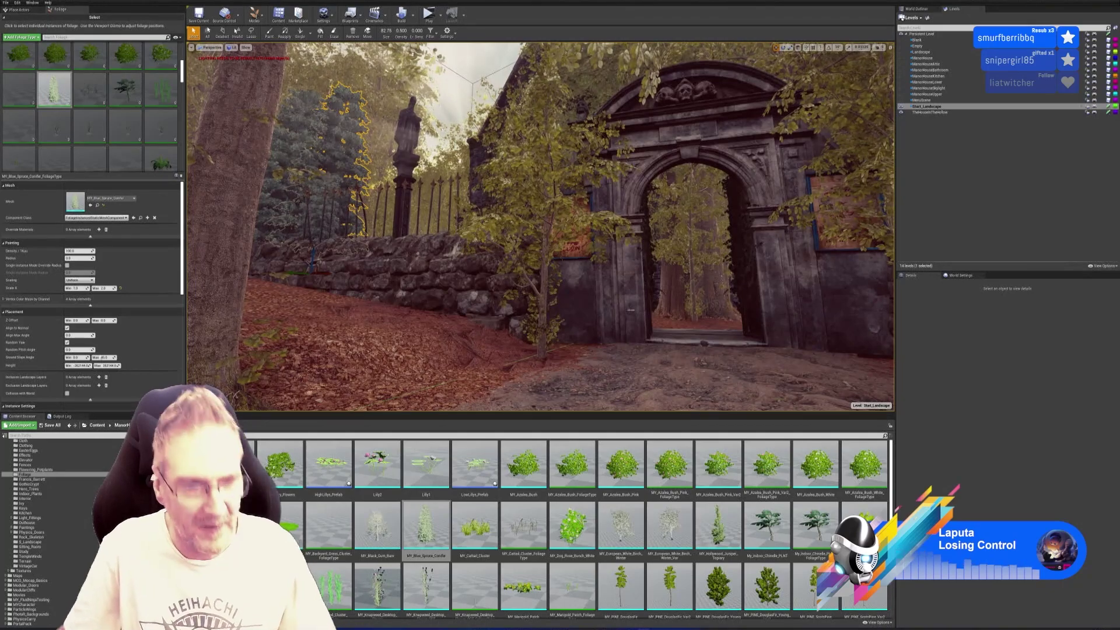
right_click_drag(540, 226, 500, 197)
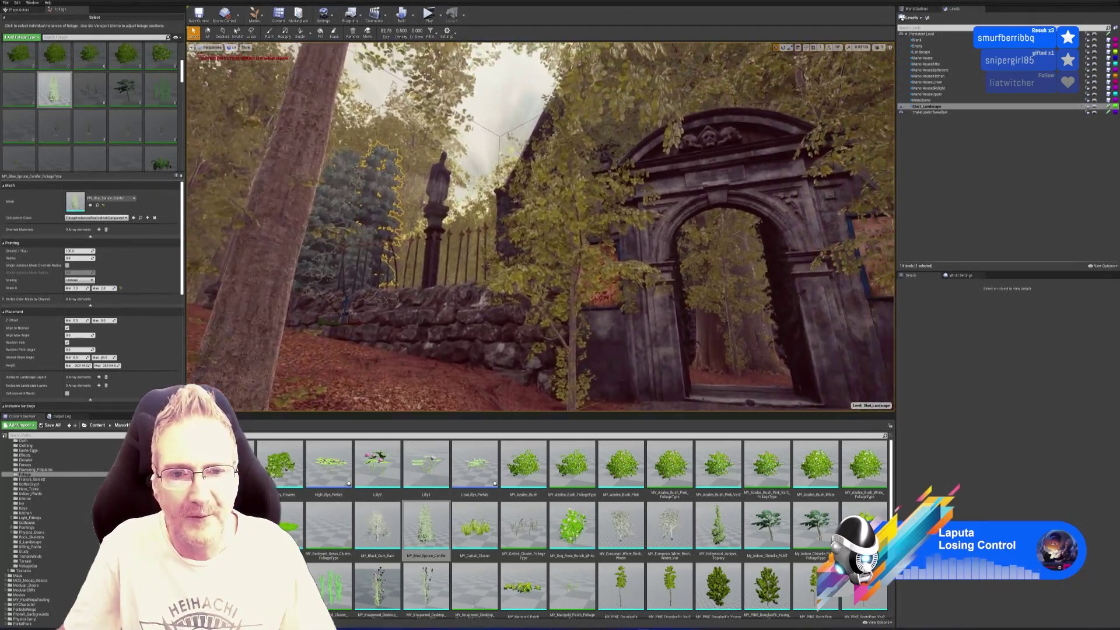
key("Up")
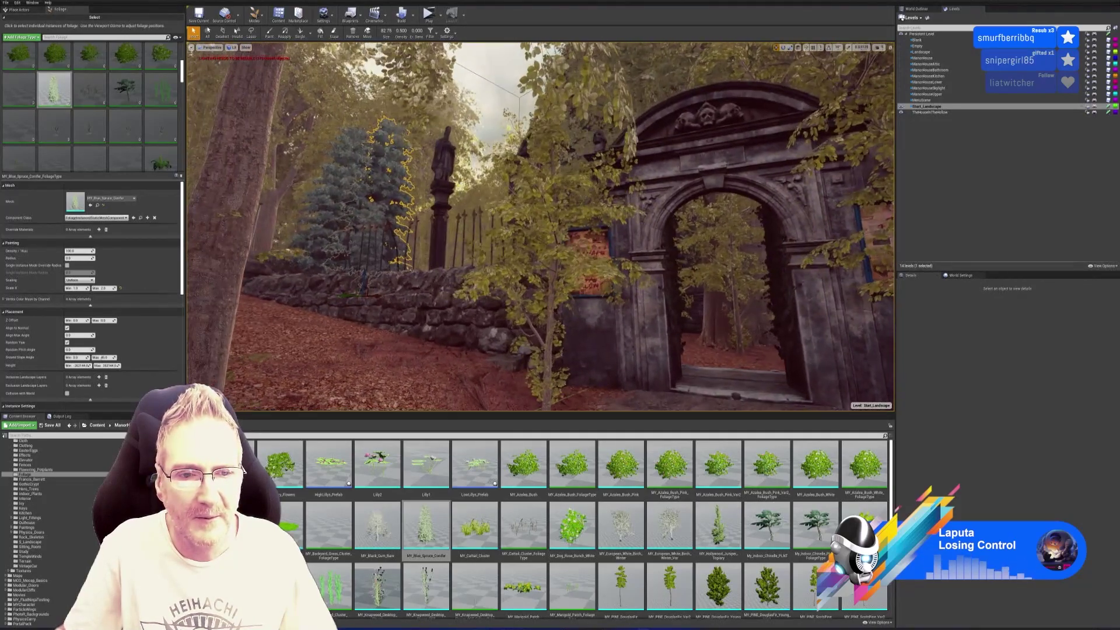
key("a")
right_click_drag(540, 226, 539, 249)
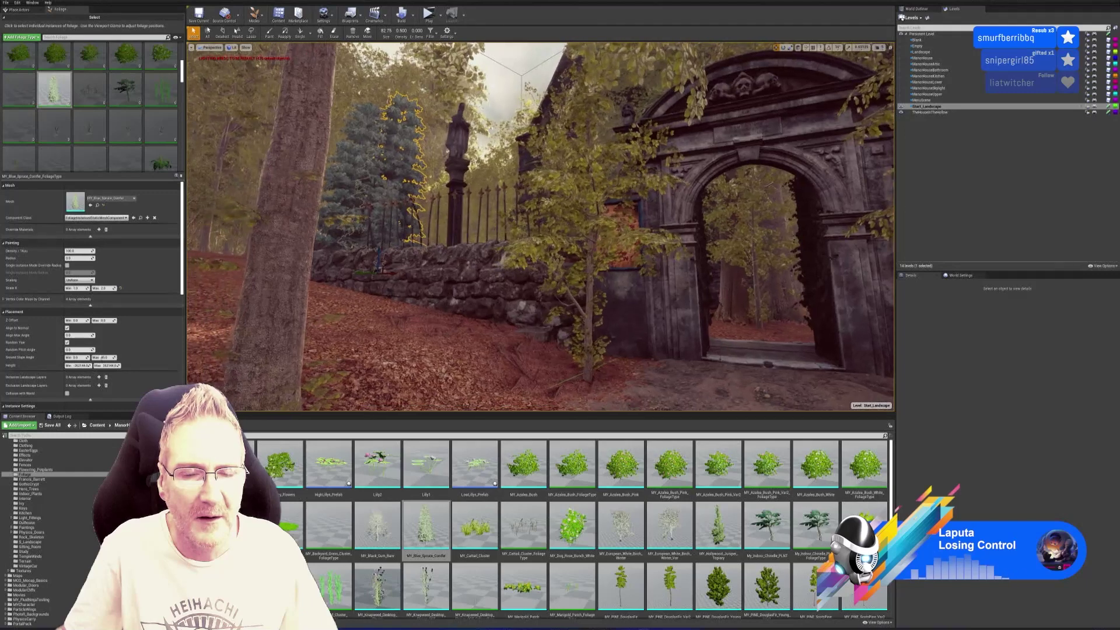
key("s")
right_click_drag(599, 318, 602, 308)
key("w")
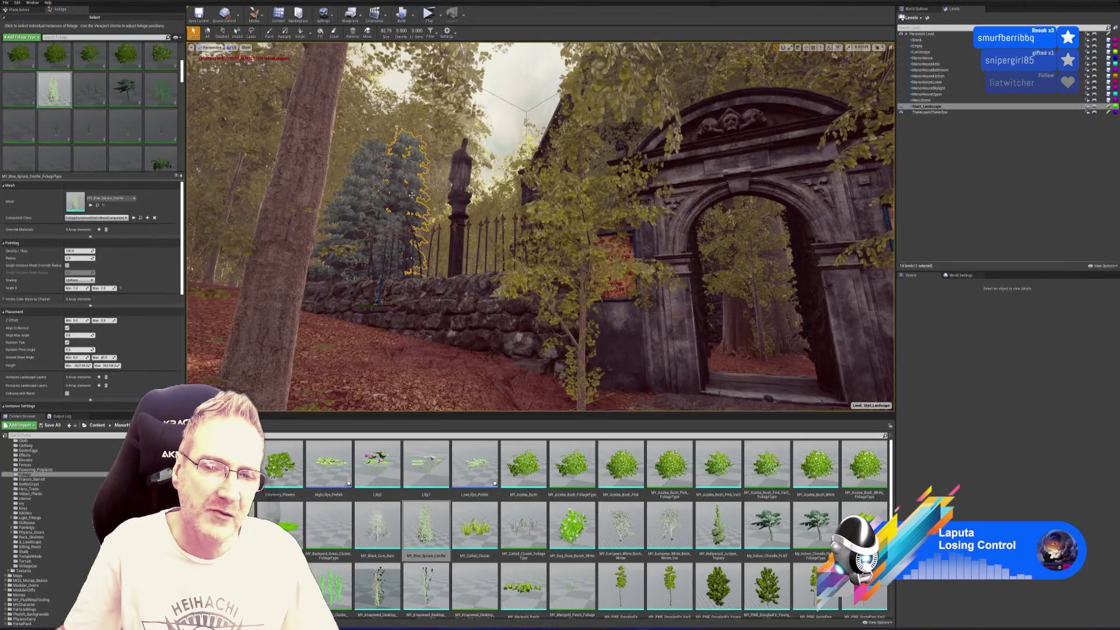
Step: Place two single blue spruces side by side on the open ground in front of the long fenced stone wall
right_click_drag(412, 195, 412, 195)
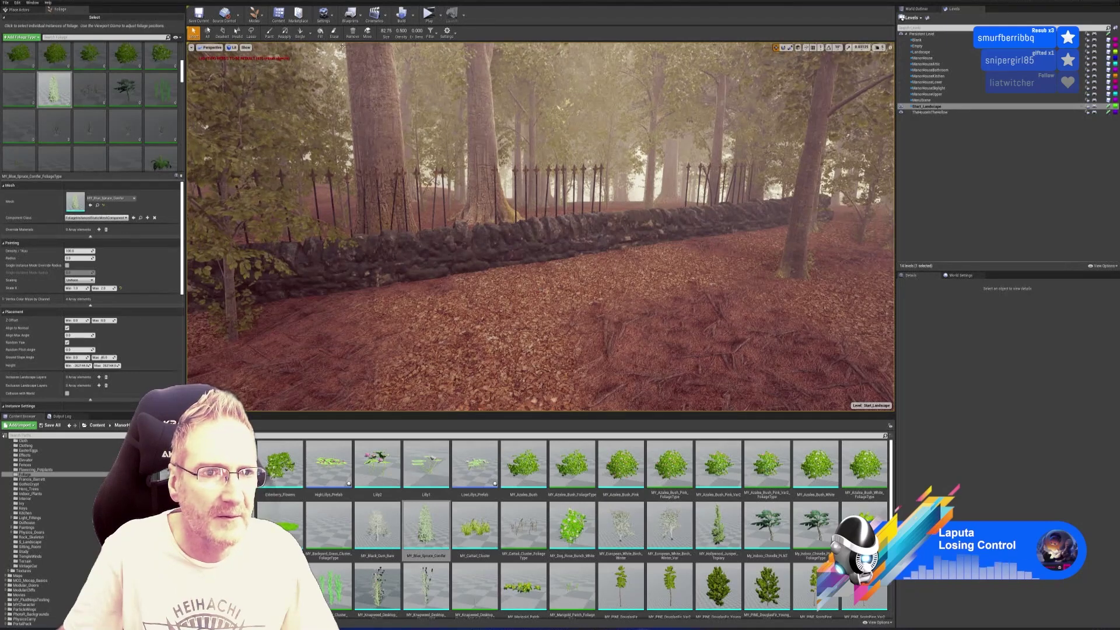
left_click(299, 33)
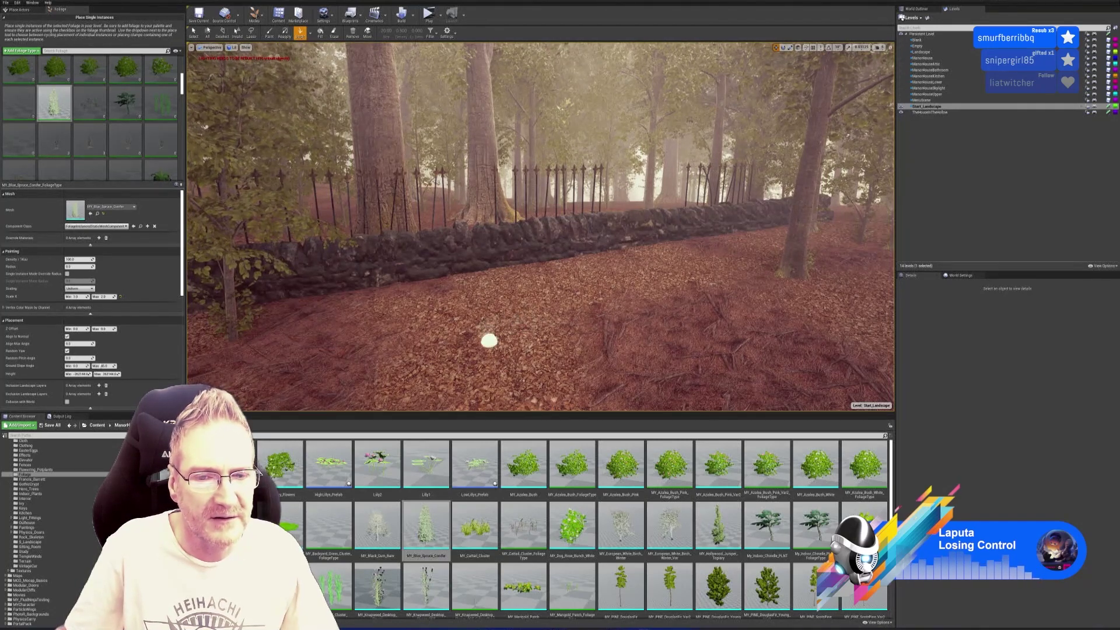
left_click(510, 332)
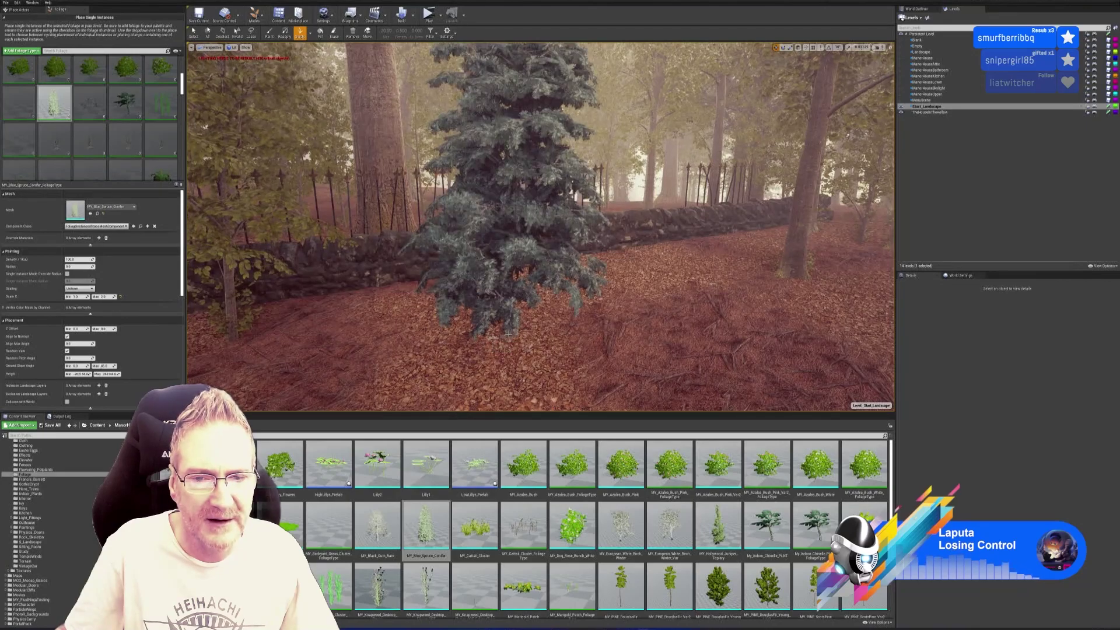
left_click(633, 354)
Step: Inspect the new pair of spruces and the ground around the ruined building from several viewpoints
right_click_drag(692, 350, 875, 293)
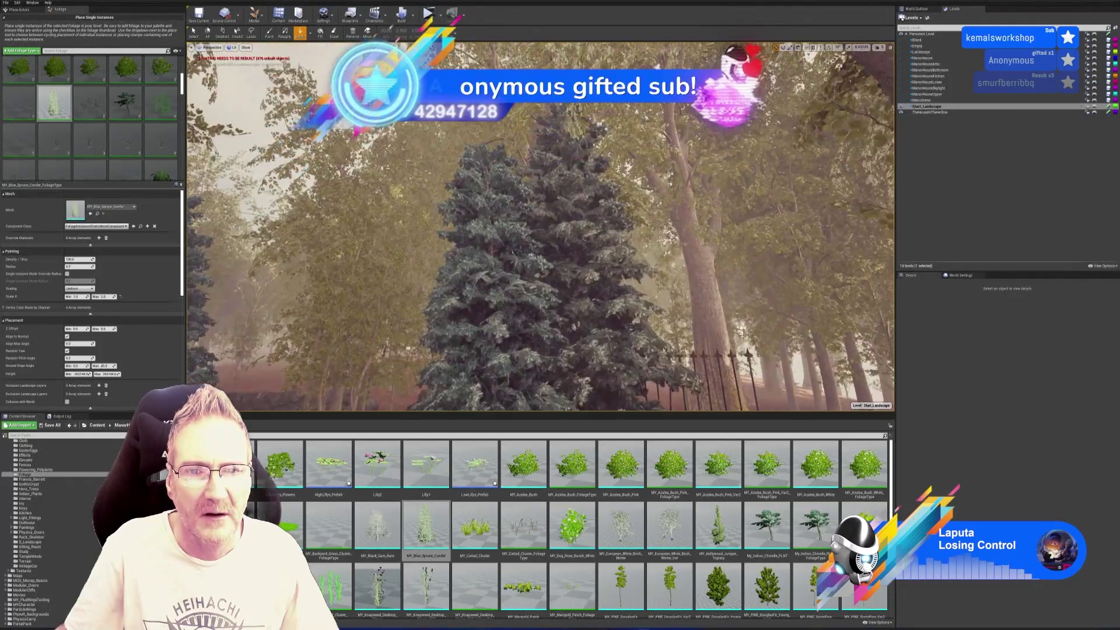
right_click_drag(875, 292, 869, 289)
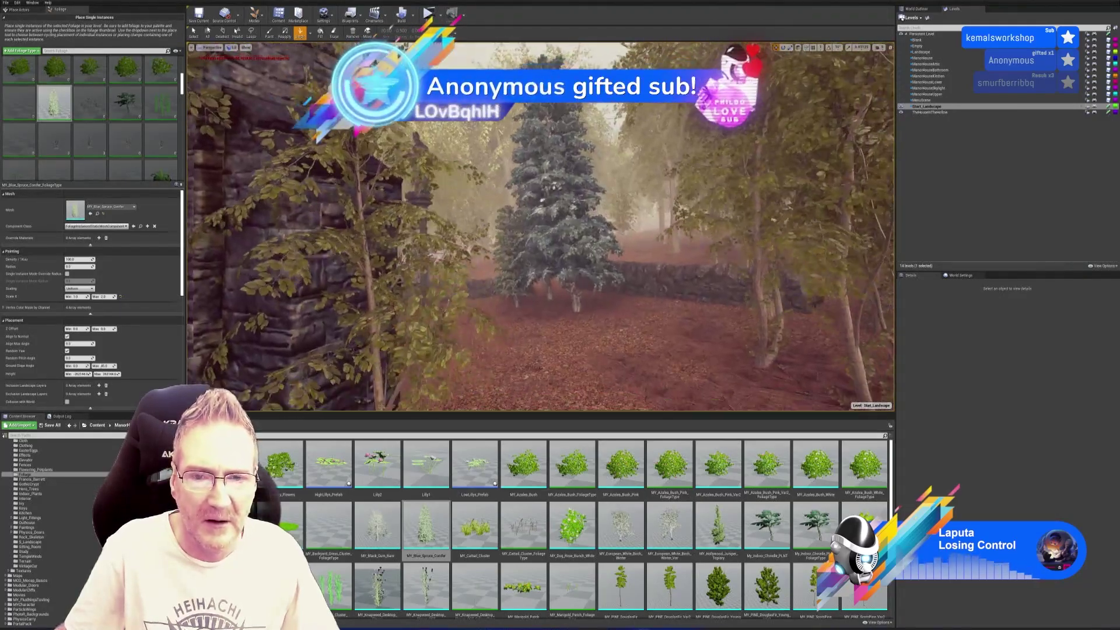
right_click_drag(540, 228, 618, 241)
right_click_drag(541, 228, 613, 230)
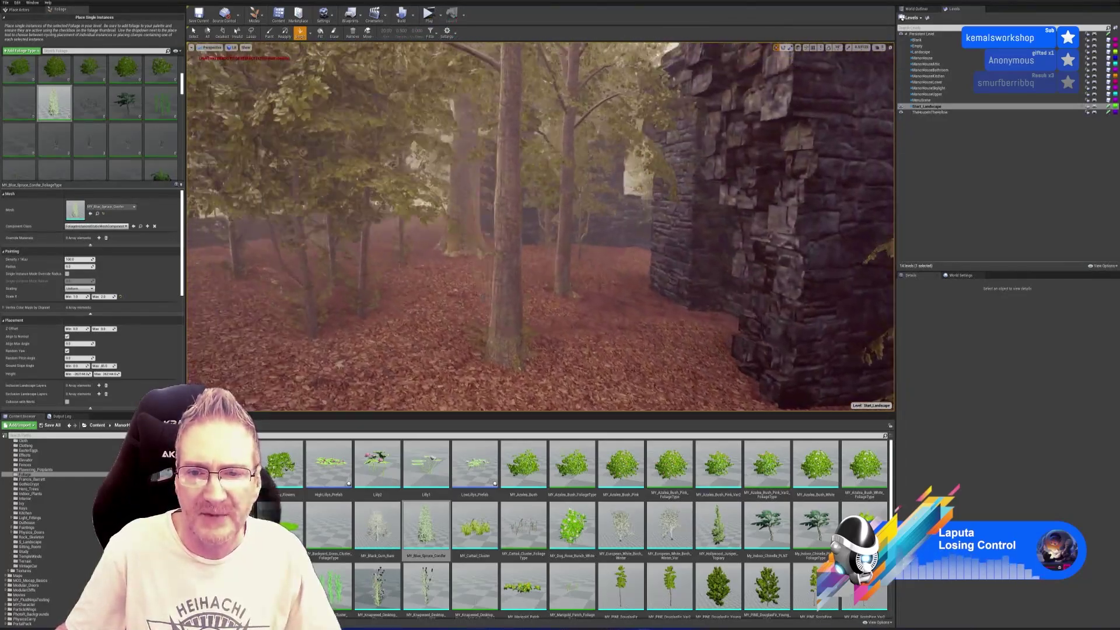
scroll(540, 227, "up", 3)
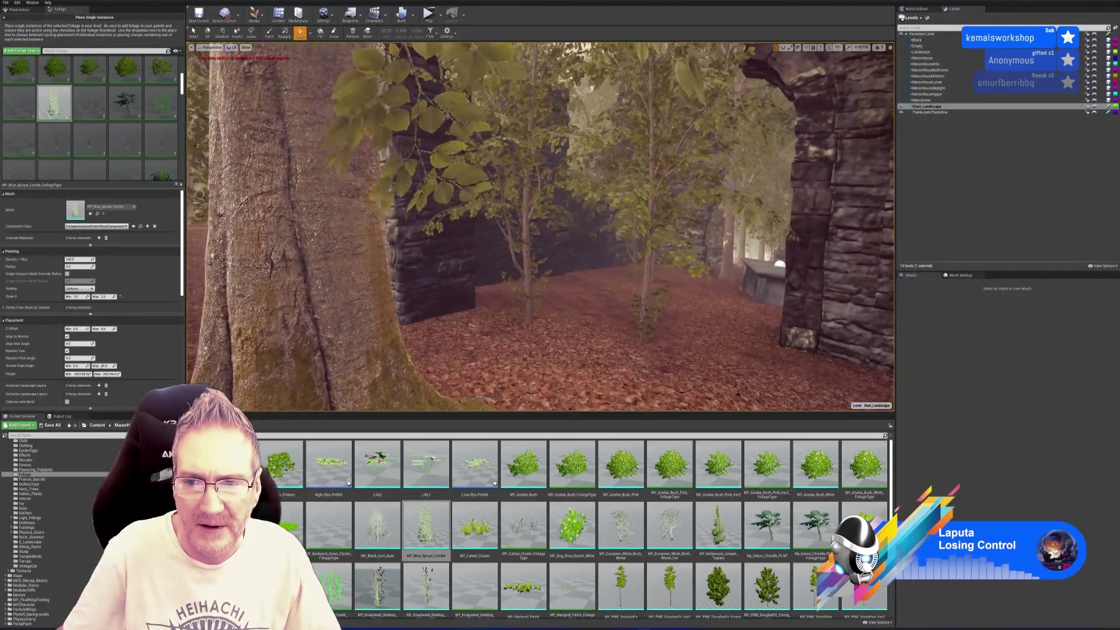
right_click_drag(540, 228, 467, 229)
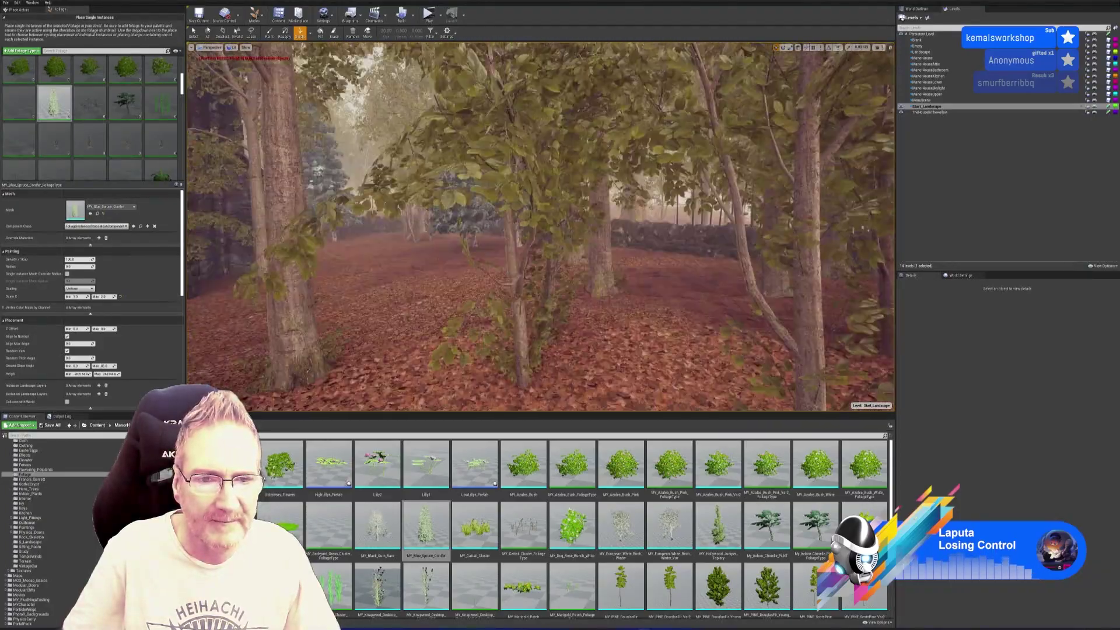
right_click_drag(541, 228, 461, 228)
mouse_move(540, 227)
right_mouse_down()
mouse_move(496, 228)
mouse_move(566, 271)
mouse_move(578, 377)
right_mouse_up()
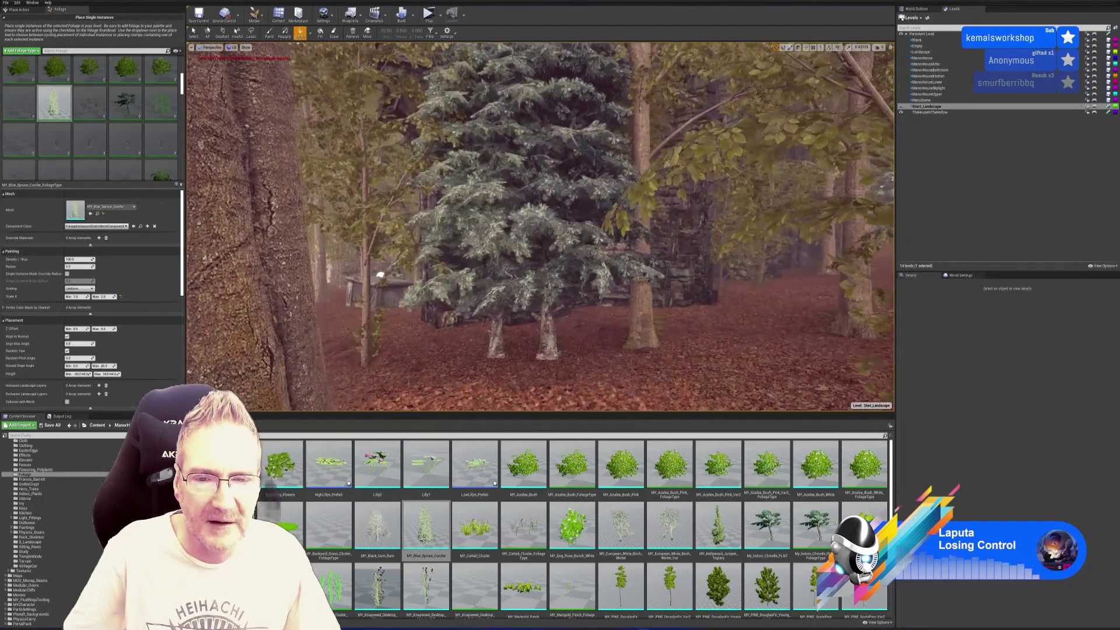
Step: Move one spruce of the new pair further away from its neighbour on the open ground
right_click_drag(589, 334, 557, 343)
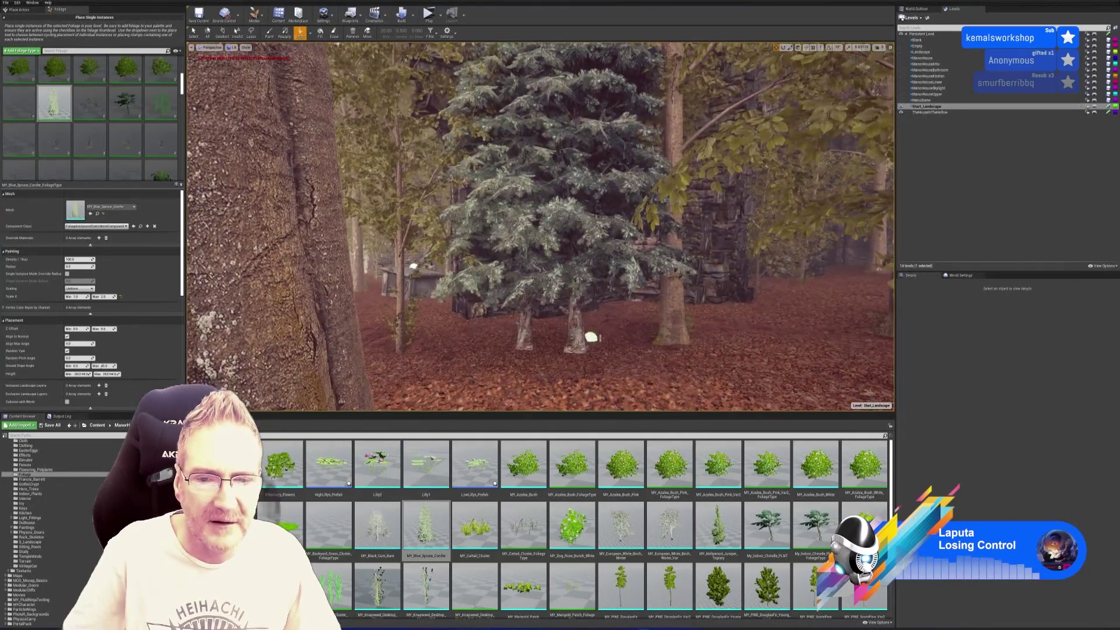
left_click(193, 32)
left_click(580, 329)
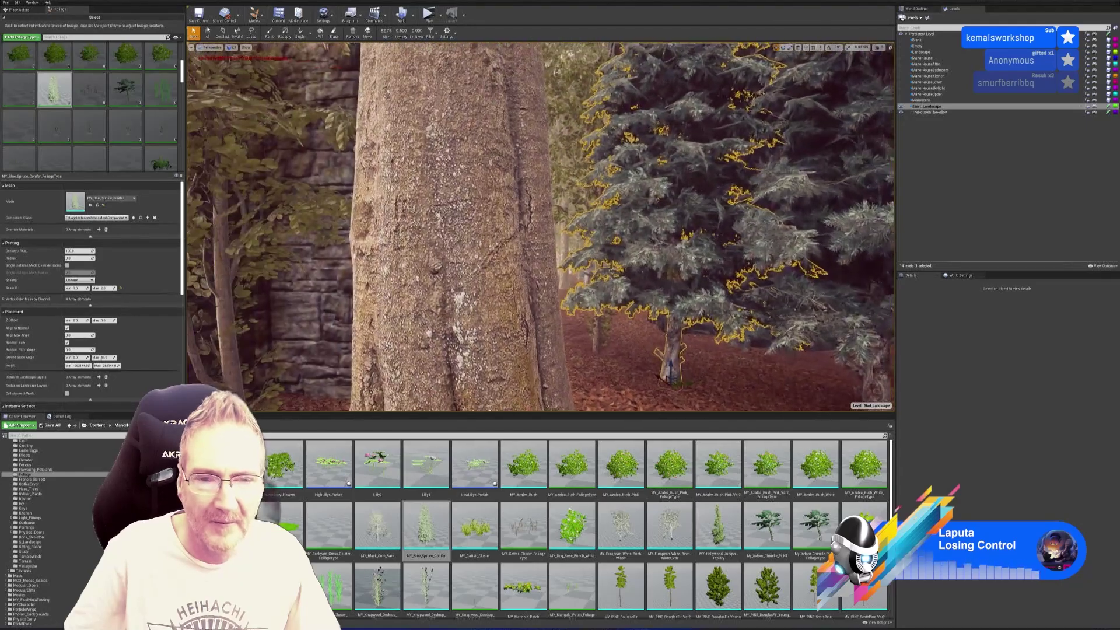
Step: Place single blue spruces close together on the slope beside the broken end of the fenced stone wall
right_click_drag(579, 328, 758, 326)
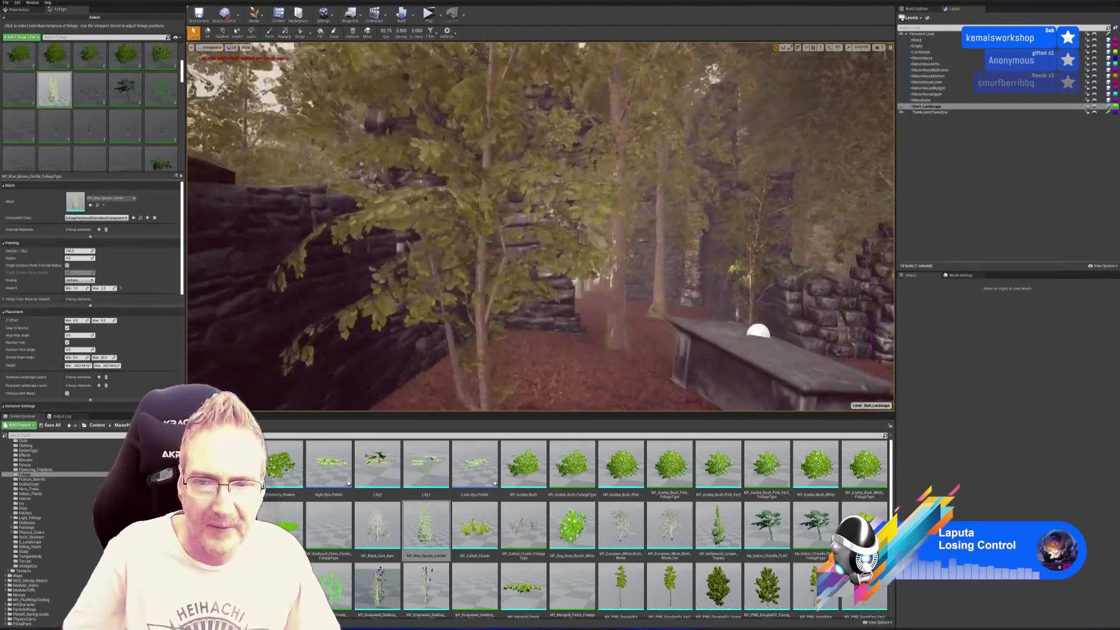
right_click_drag(580, 329, 603, 254)
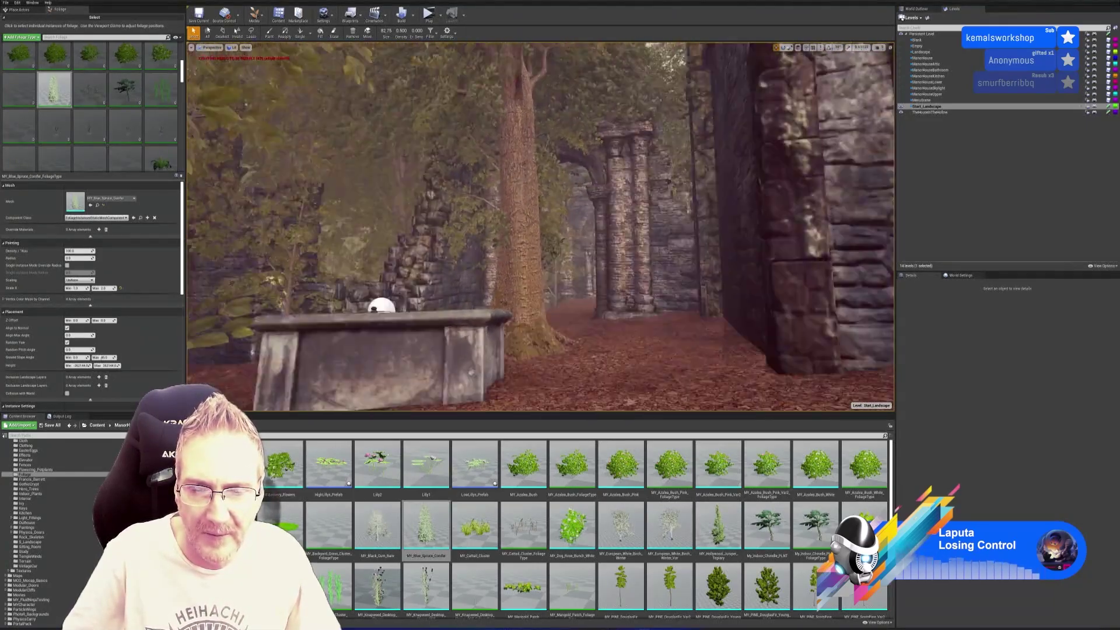
right_click_drag(579, 328, 793, 329)
right_click_drag(542, 216, 612, 221)
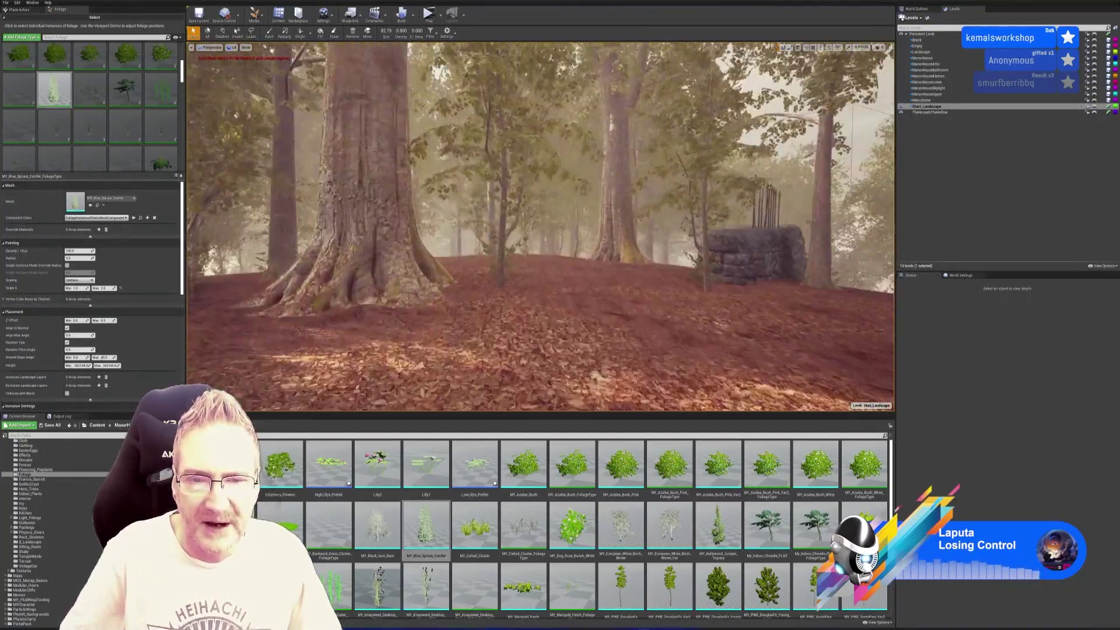
right_click_drag(557, 218, 548, 218)
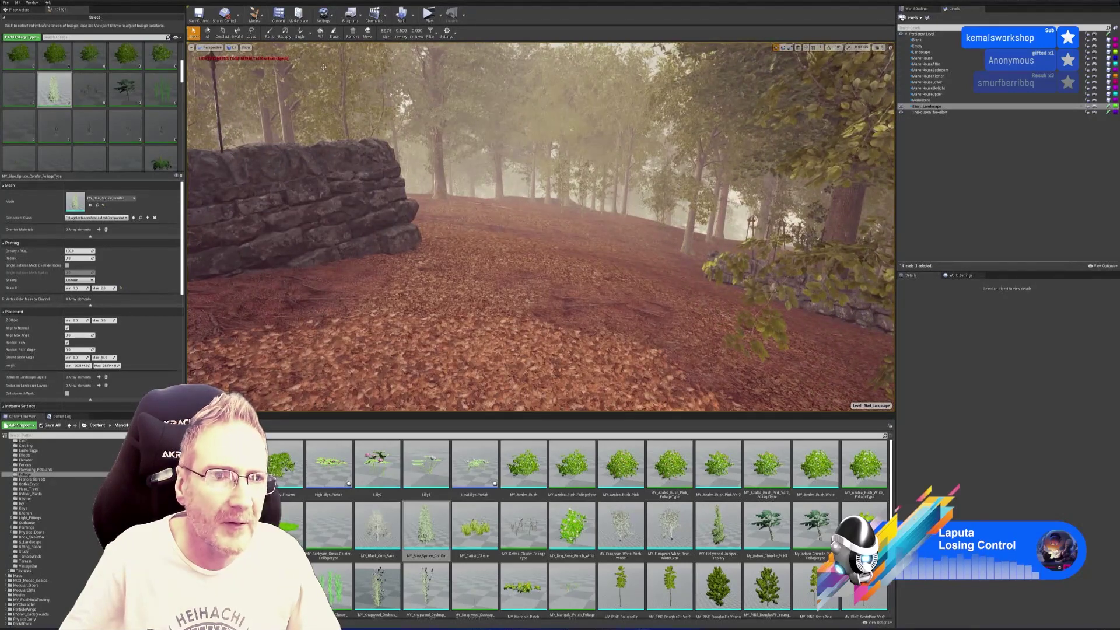
left_click(300, 32)
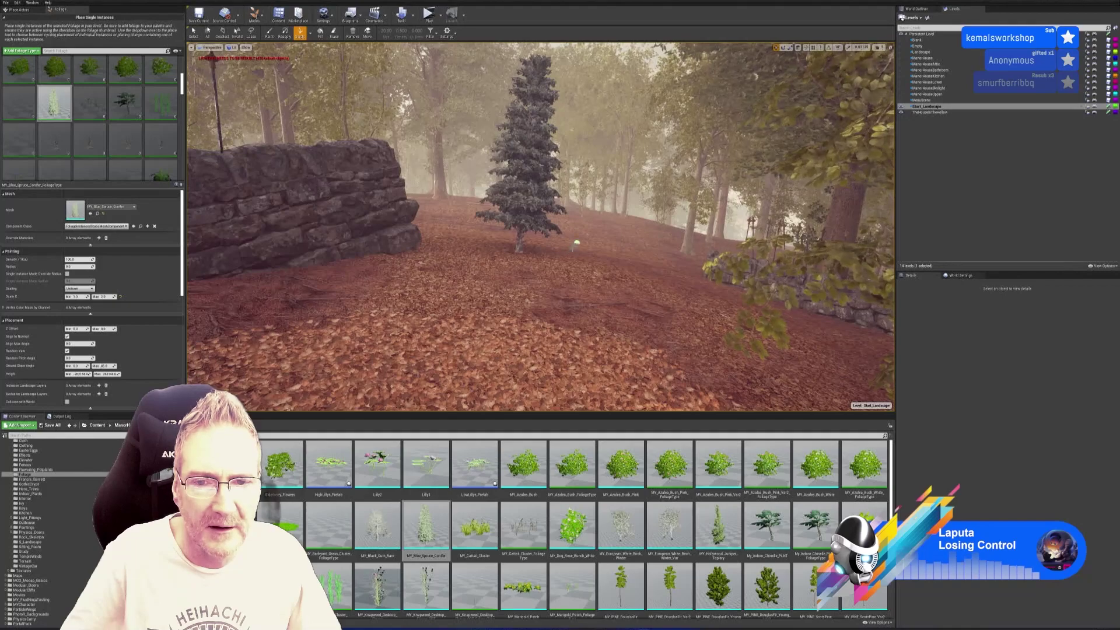
left_click(556, 281)
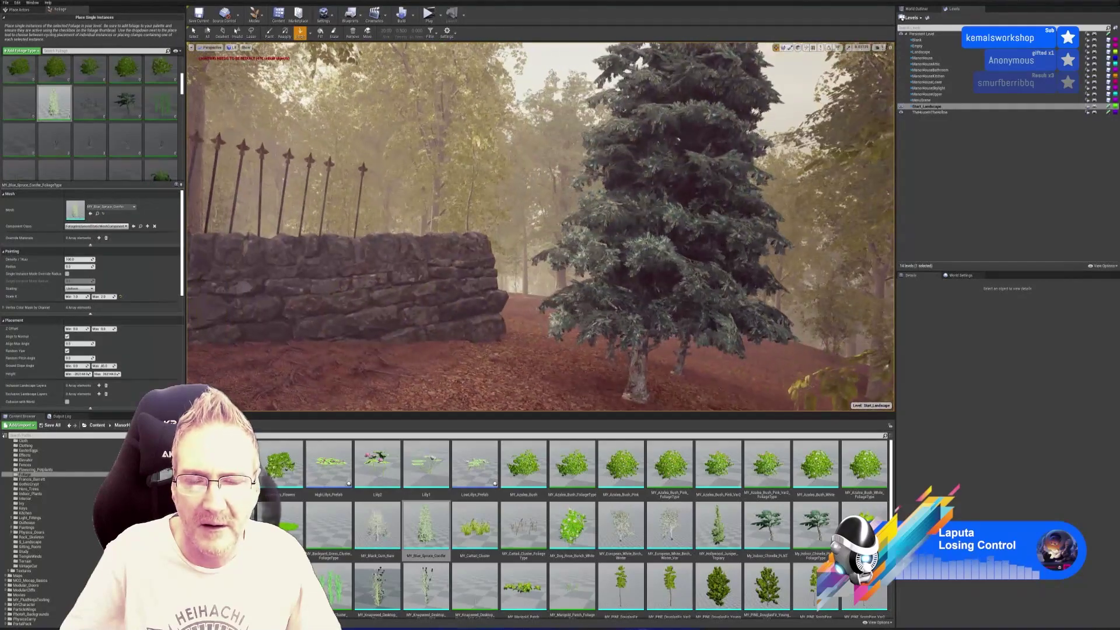
Step: Examine the new spruce cluster at the wall end from several distances and angles
right_click_drag(556, 281, 574, 298)
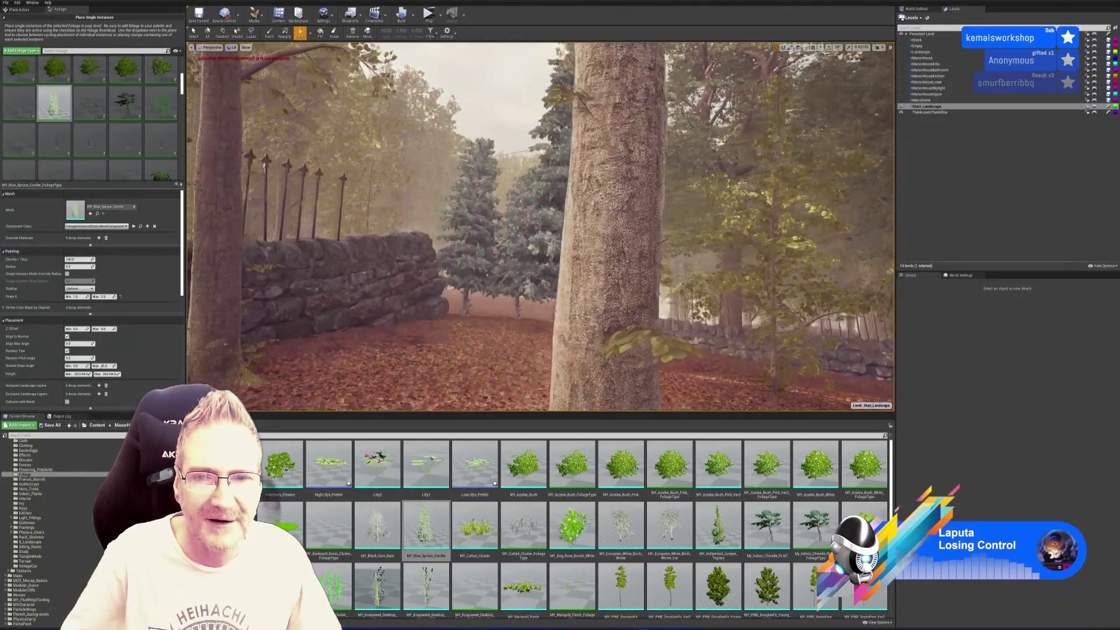
right_click_drag(556, 282, 549, 282)
key("a")
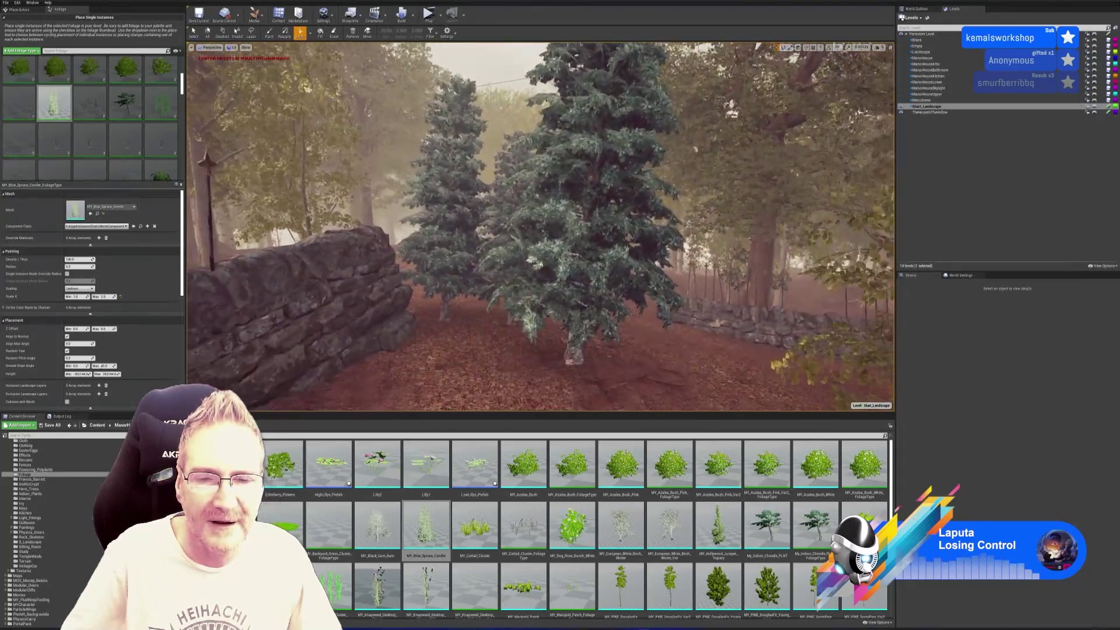
right_click_drag(556, 281, 548, 281)
key("s")
key("a")
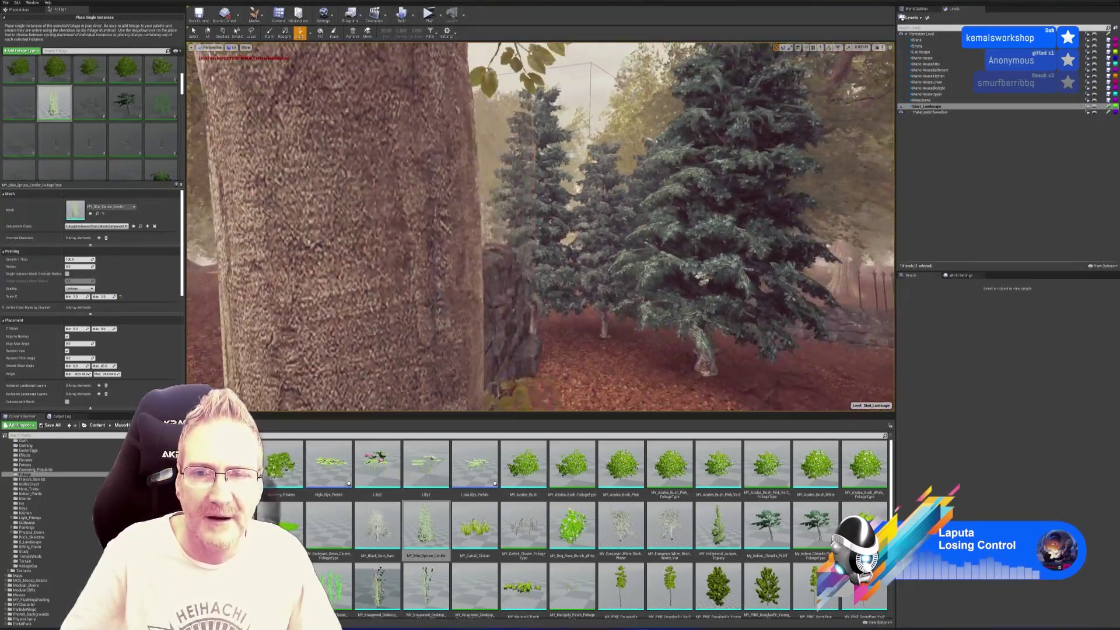
key("w")
right_click_drag(567, 338, 560, 345)
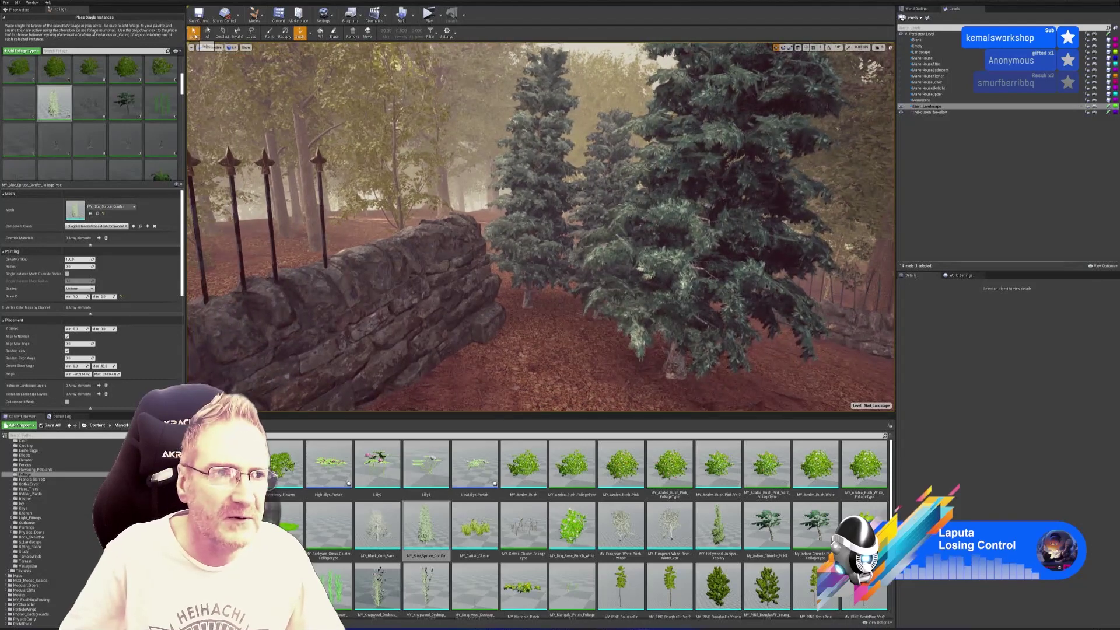
Step: Reposition a leaning blue spruce within the cluster at the wall end, bringing it to the outer edge of the group
left_click(194, 32)
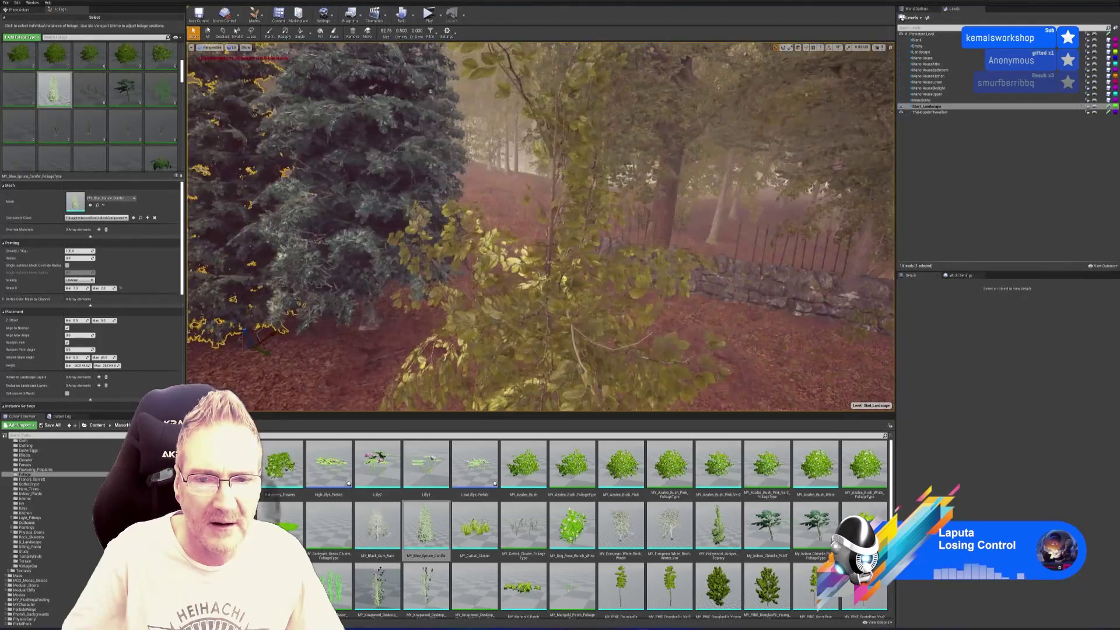
key("w")
right_click_drag(540, 227, 557, 278)
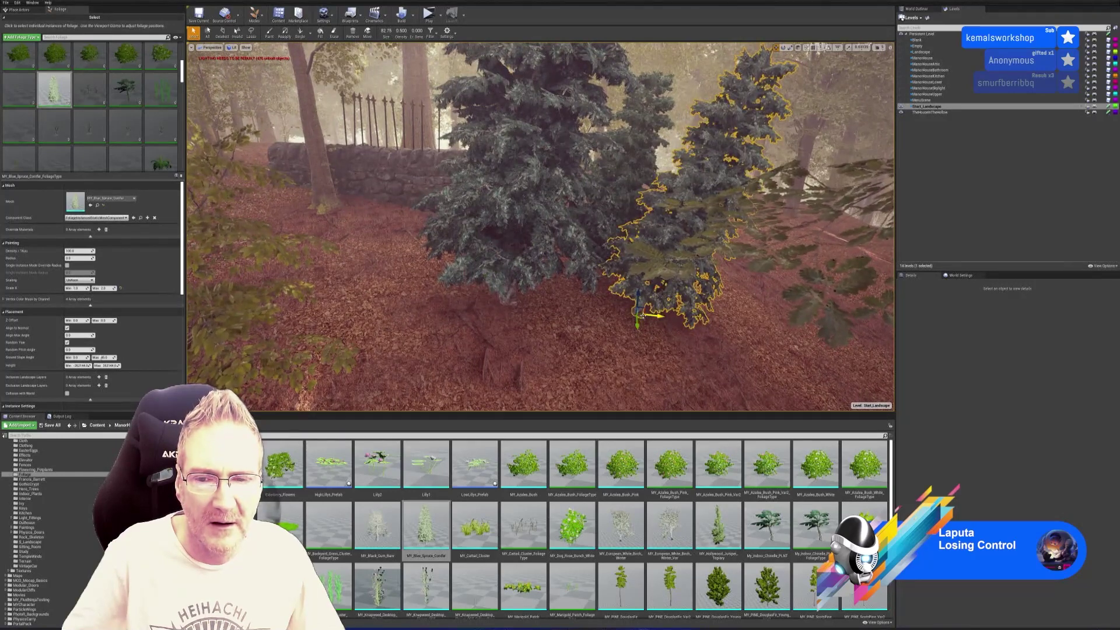
left_click_drag(641, 317, 612, 266)
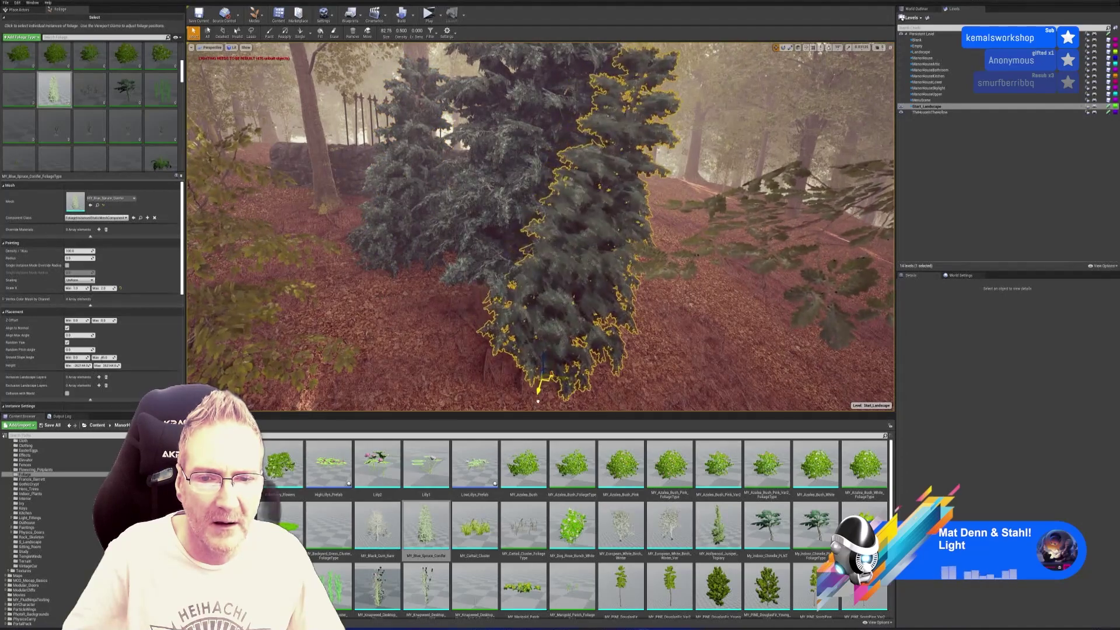
right_click_drag(538, 401, 487, 413)
Step: Rotate the leaning spruce in front of the stone wall until it stands upright
left_click(539, 227)
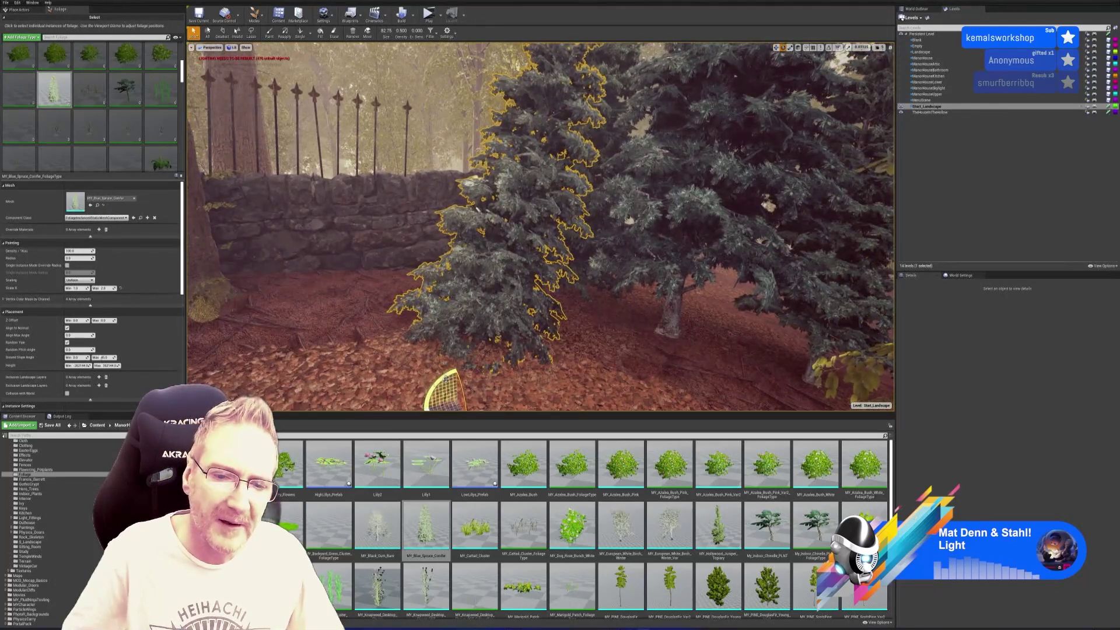
left_click_drag(443, 379, 481, 382)
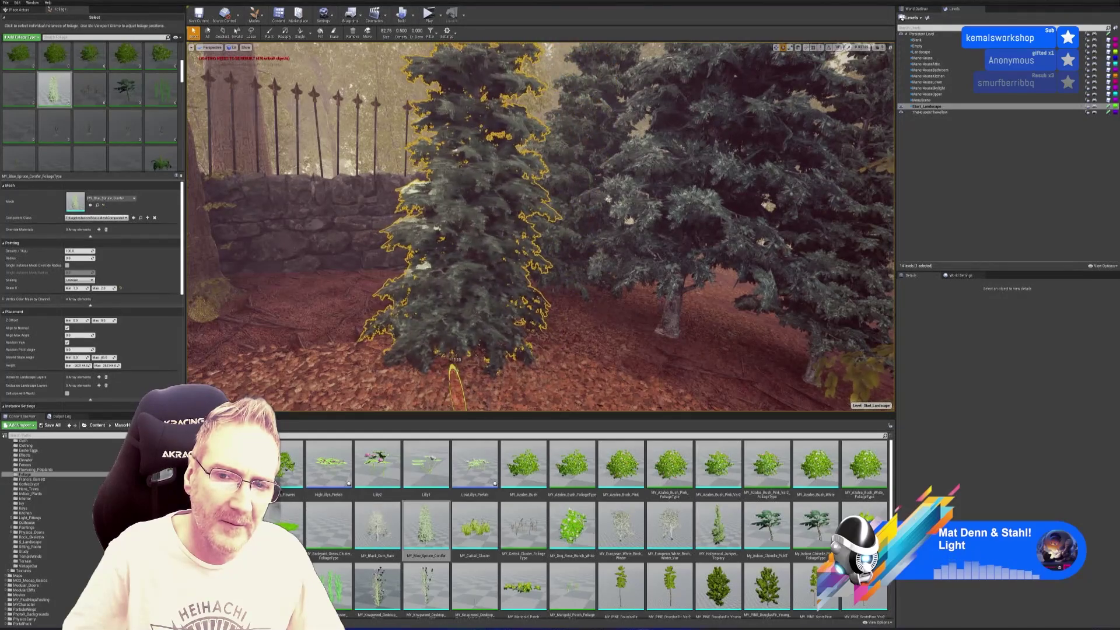
key("s")
mouse_move(644, 300)
right_mouse_down()
mouse_move(627, 295)
mouse_move(671, 298)
mouse_move(673, 309)
mouse_move(647, 304)
right_mouse_up()
mouse_move(466, 365)
right_mouse_down()
mouse_move(408, 317)
mouse_move(457, 320)
mouse_move(360, 371)
mouse_move(450, 395)
mouse_move(420, 338)
mouse_move(450, 325)
mouse_move(421, 320)
mouse_move(461, 328)
mouse_move(500, 400)
mouse_move(435, 395)
mouse_move(592, 193)
right_mouse_up()
Step: Rotate the large spruce in the middle of the cluster about its trunk
left_click(624, 255)
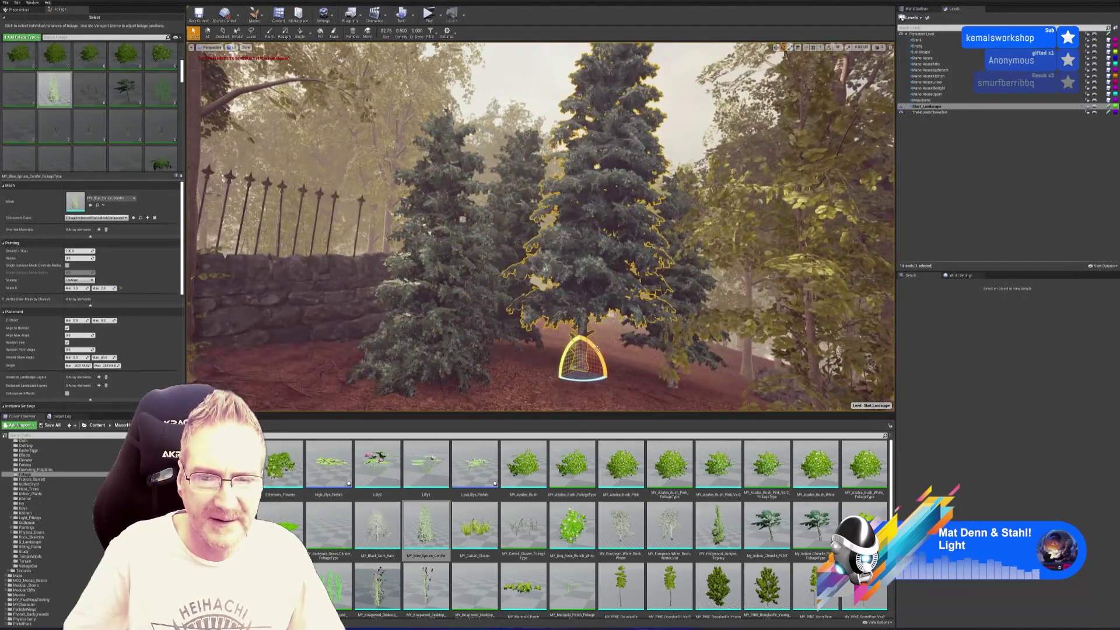
left_click_drag(597, 349, 510, 340)
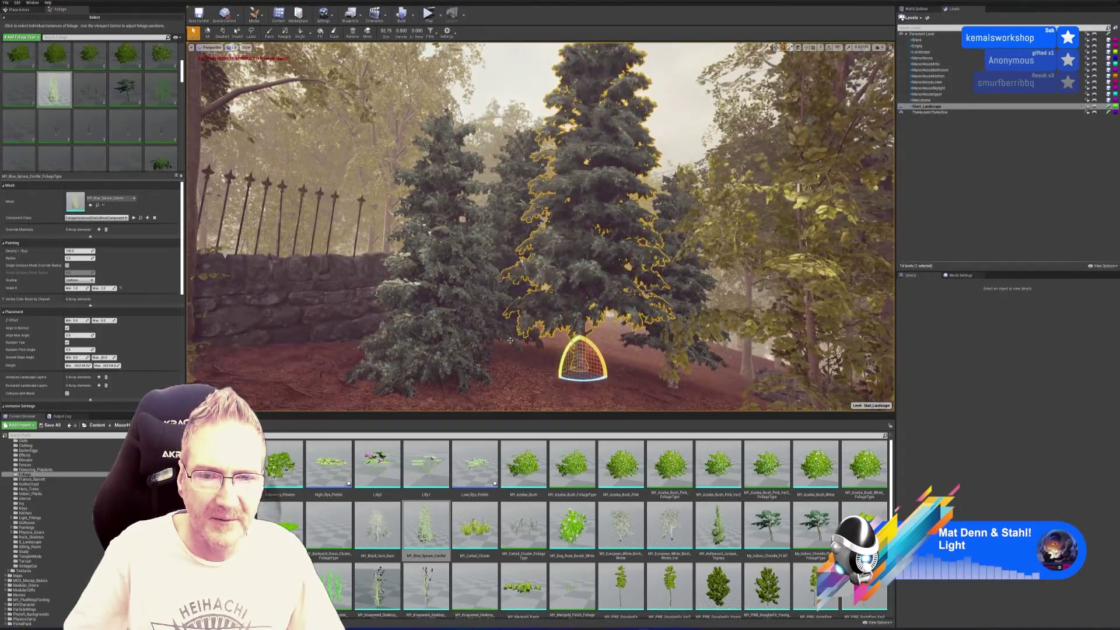
right_click_drag(509, 340, 554, 350)
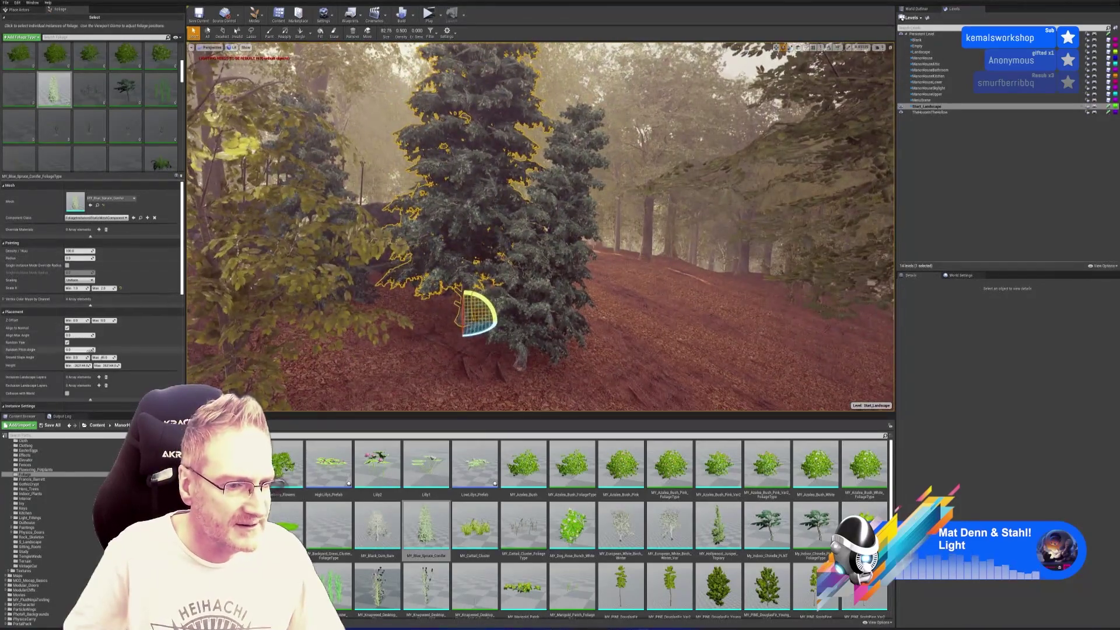
Step: Review the blue spruce's placement and instance settings and rotate the smaller spruce at the cluster's outer edge
scroll(92, 350, "down", 3)
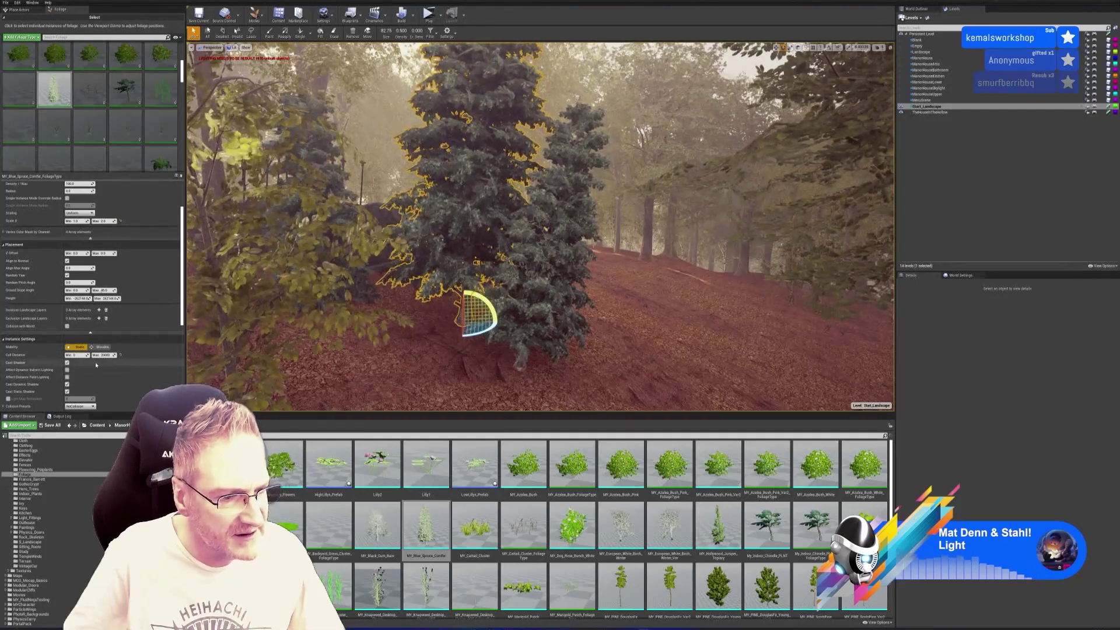
scroll(95, 362, "down", 2)
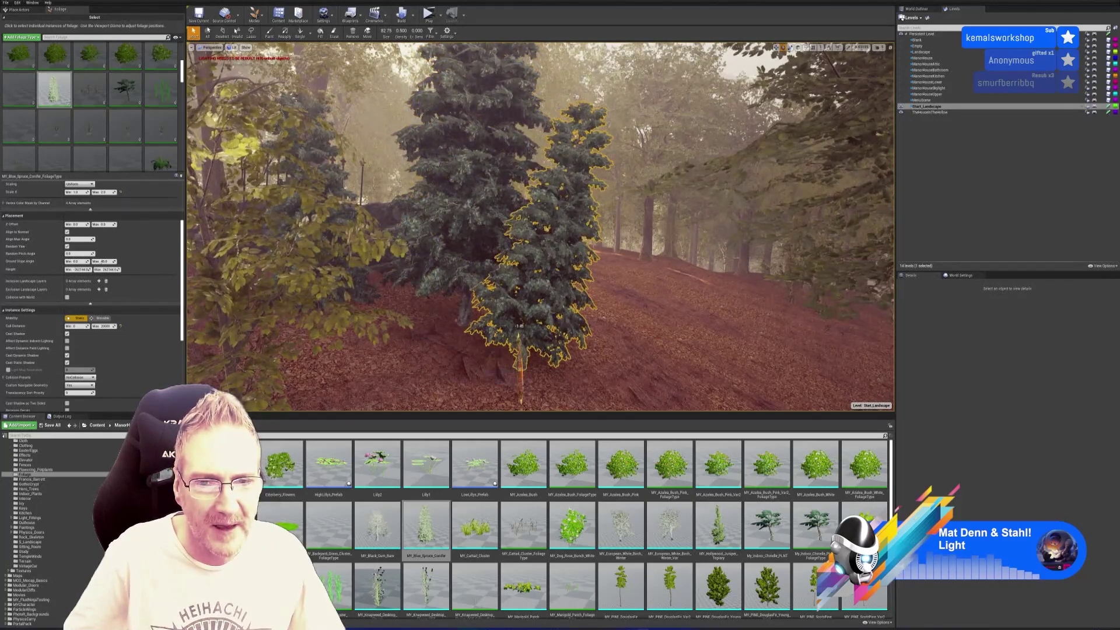
left_click_drag(500, 344, 490, 359)
key("w")
right_click_drag(490, 359, 440, 357)
key("s")
key("w")
right_click_drag(628, 329, 628, 329)
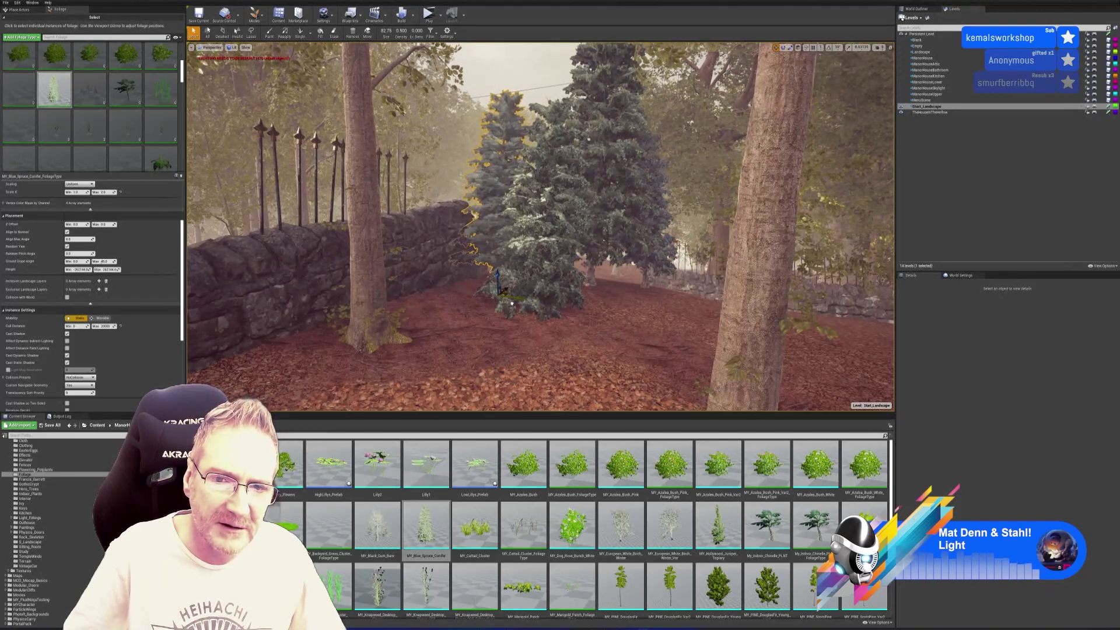
Step: Scale up the blue spruce standing closest to the end of the stone wall
key("w")
right_click_drag(540, 226, 546, 199)
key("s")
key("a")
key("w")
key("s")
right_click_drag(590, 284, 599, 309)
key("a")
key("w")
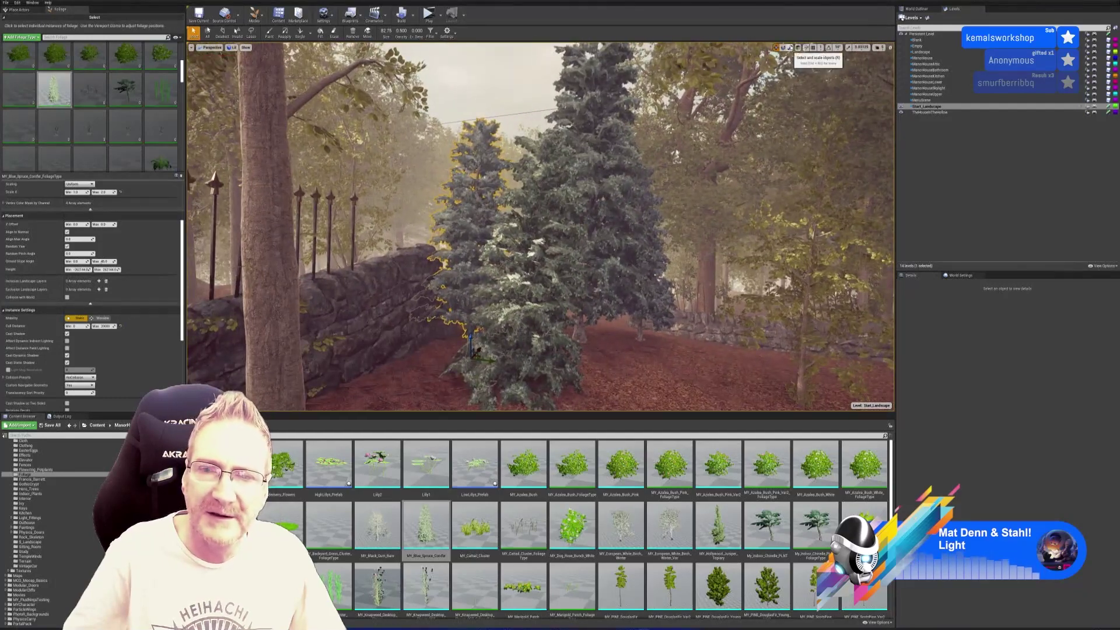
left_click(790, 48)
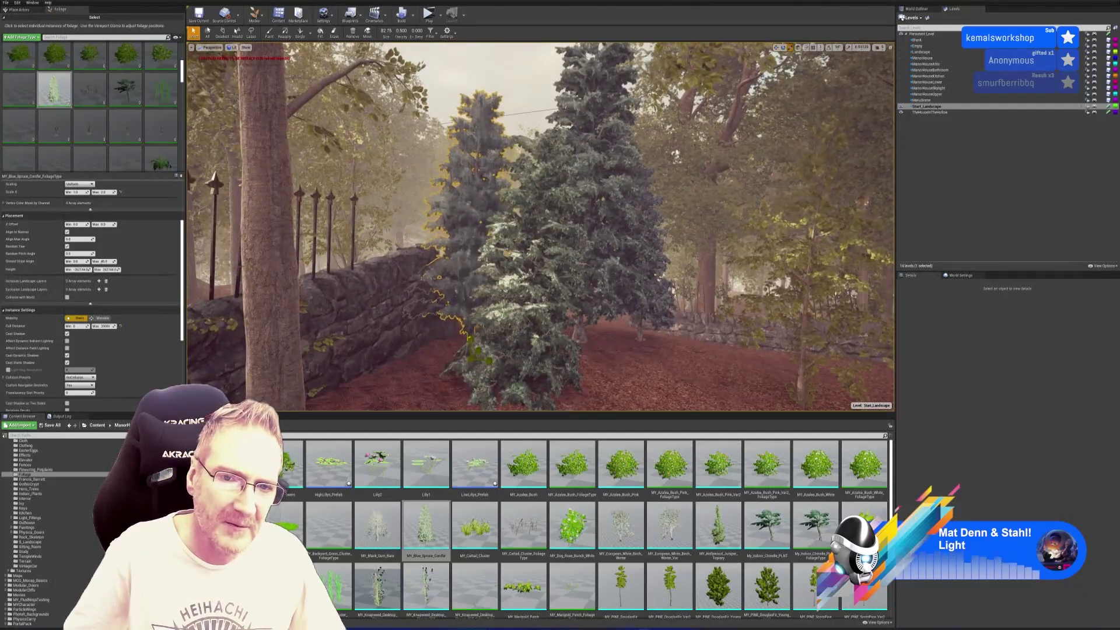
key("s")
mouse_move(479, 351)
right_mouse_down()
mouse_move(473, 367)
mouse_move(482, 354)
right_mouse_up()
Step: Uniformly enlarge the smaller spruce partly hidden behind the tallest tree of the cluster
key("d")
key("a")
key("w")
right_click_drag(541, 227, 541, 228)
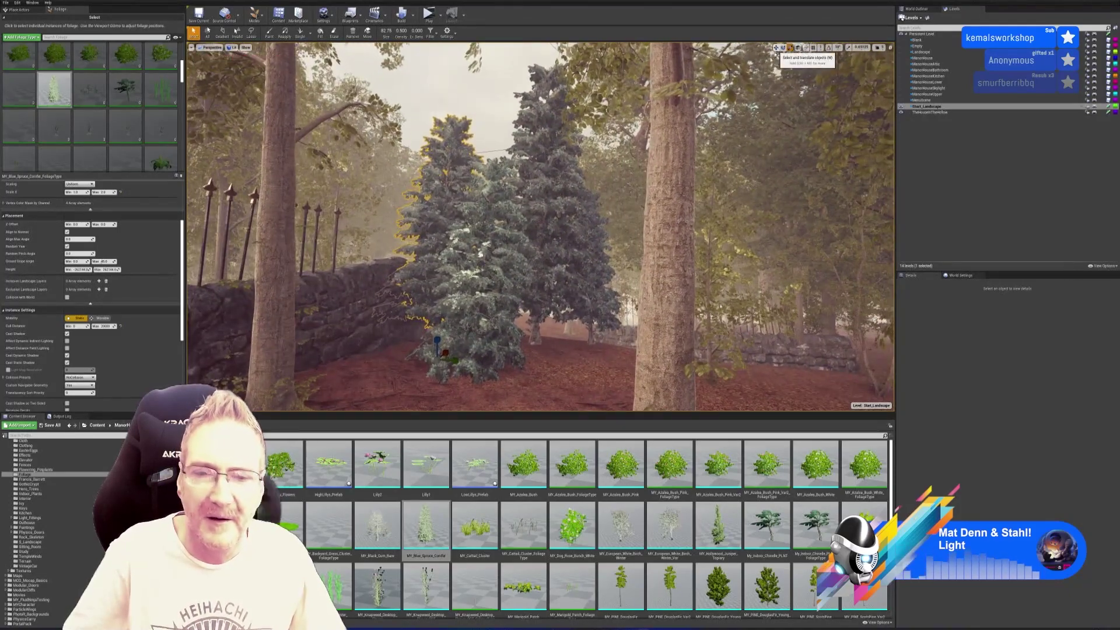
left_click(540, 334)
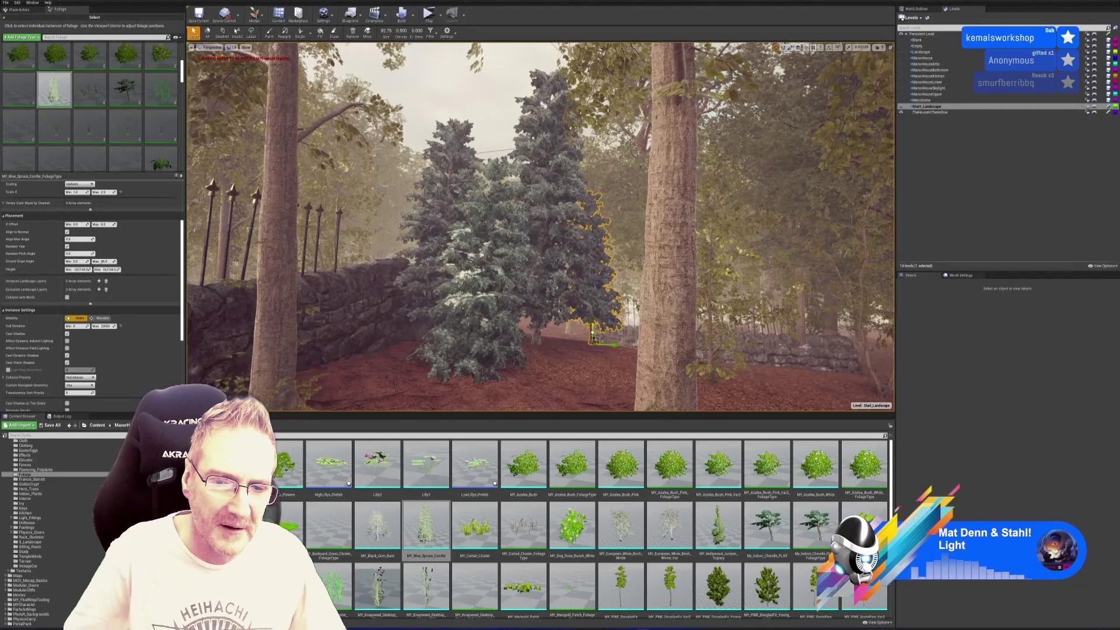
right_click_drag(592, 333, 619, 321)
Step: Raise the front spruce of the cluster until its trunk stands above the forest floor
left_click(541, 317)
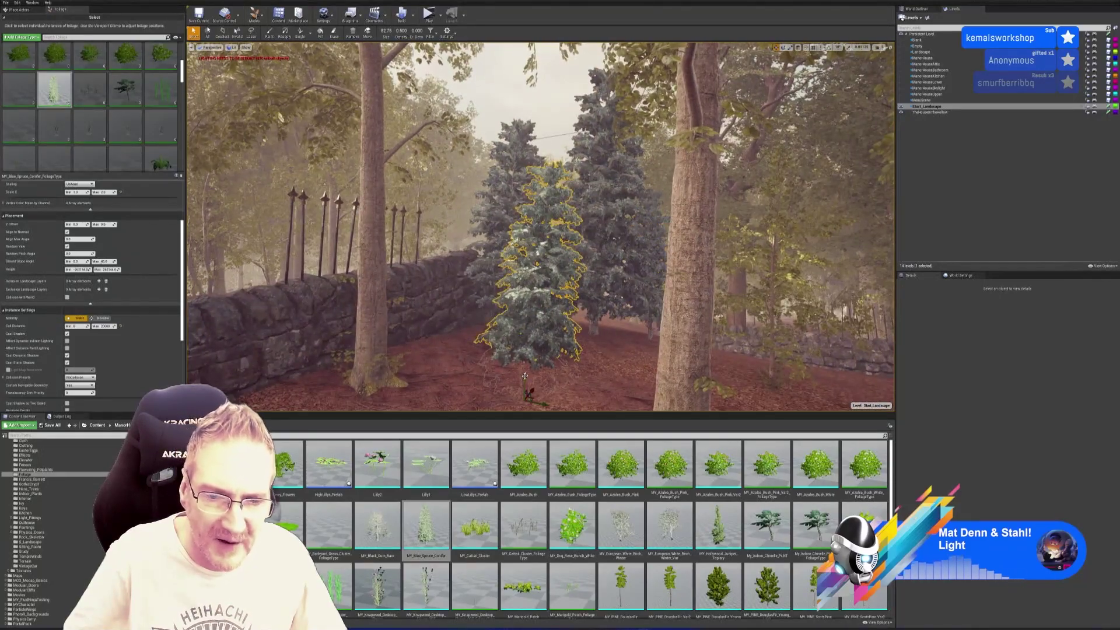
left_click_drag(525, 377, 522, 339)
right_click_drag(576, 352, 575, 352)
key("s")
key("w")
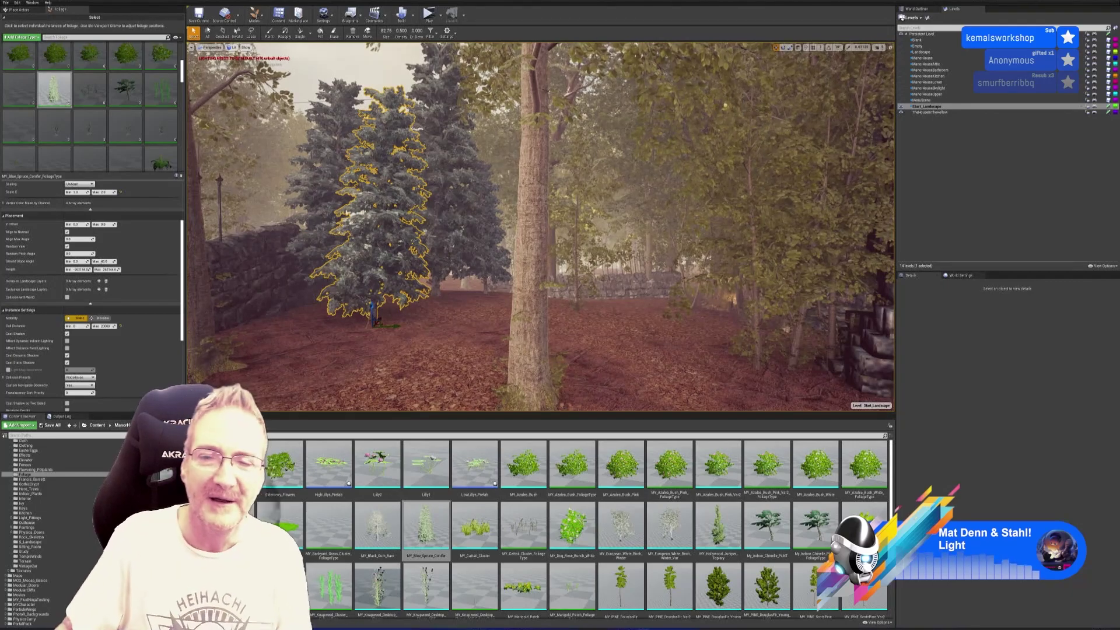
Step: Examine the surrounding forest, the ruined walls and the arched gateway with the spruces in view from the path
right_click_drag(540, 228, 600, 230)
key("w")
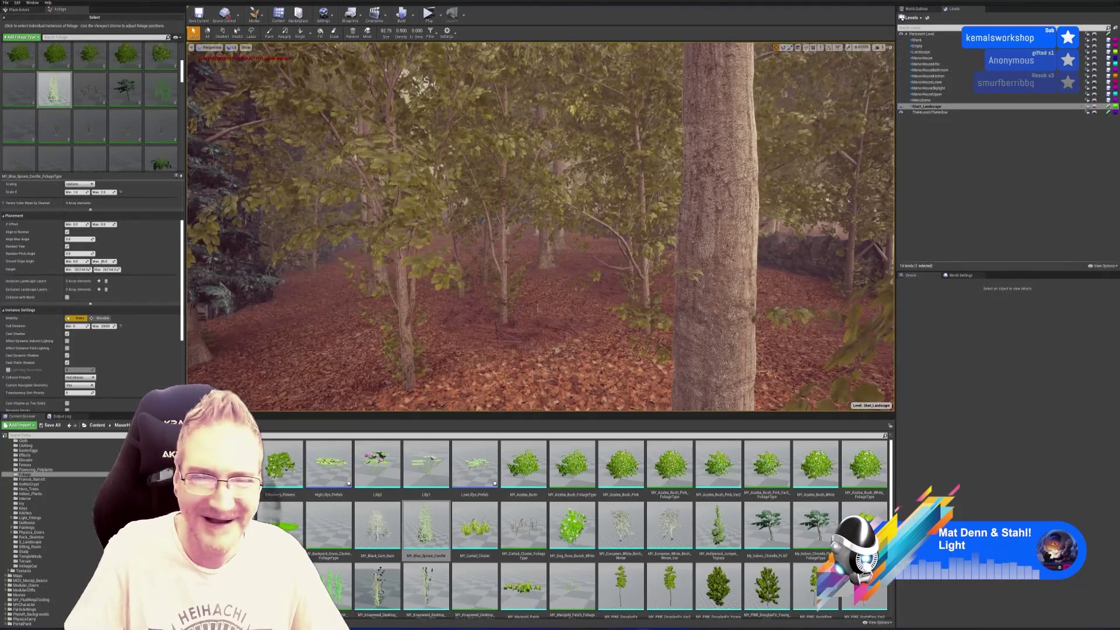
right_click_drag(540, 226, 473, 257)
right_click_drag(540, 226, 473, 210)
key("w")
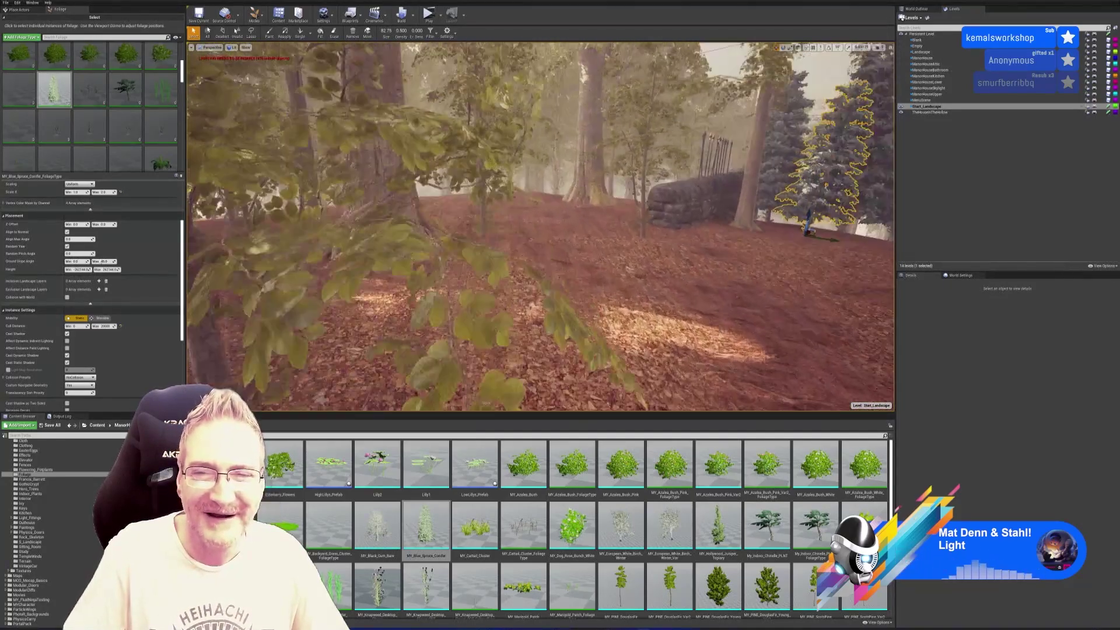
key("w")
right_click_drag(540, 226, 630, 236)
key("w")
key("w")
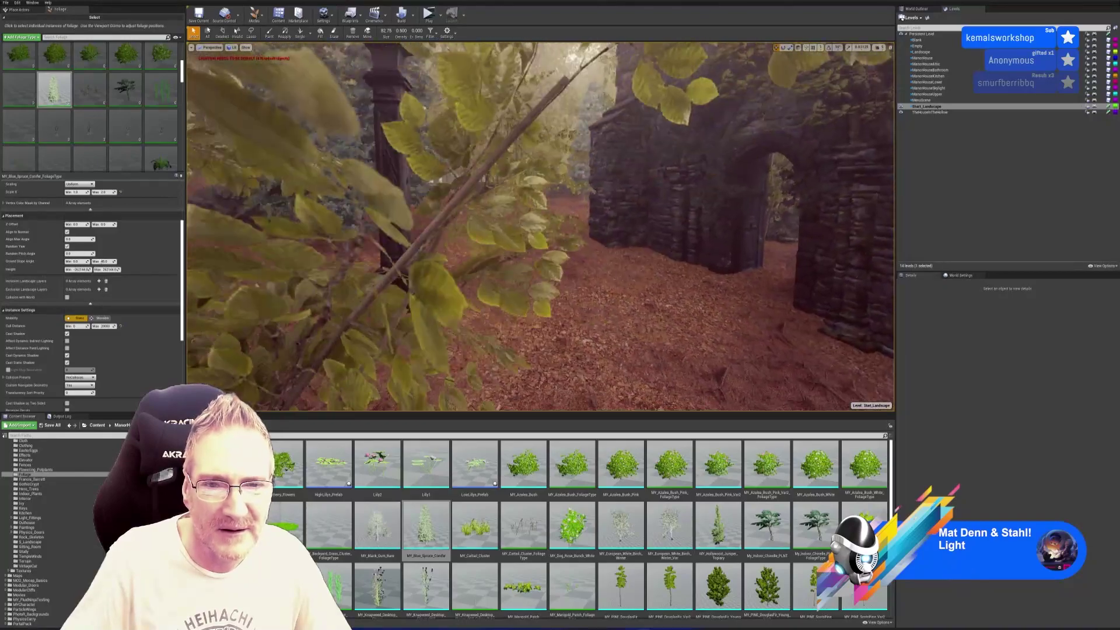
right_click_drag(540, 227, 408, 263)
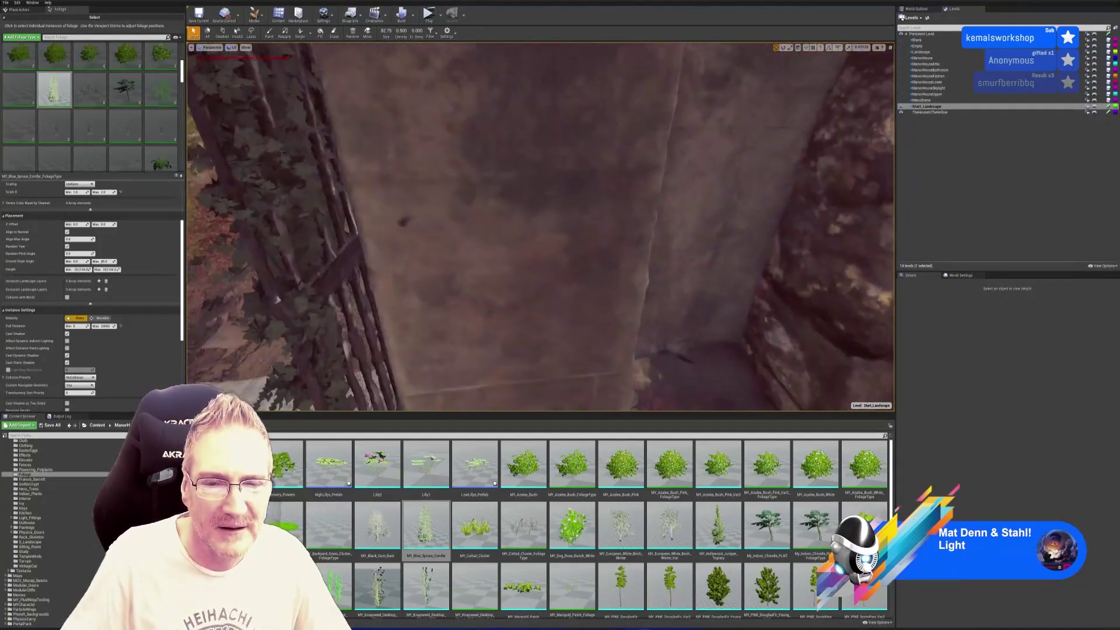
right_click_drag(541, 226, 443, 239)
key("s")
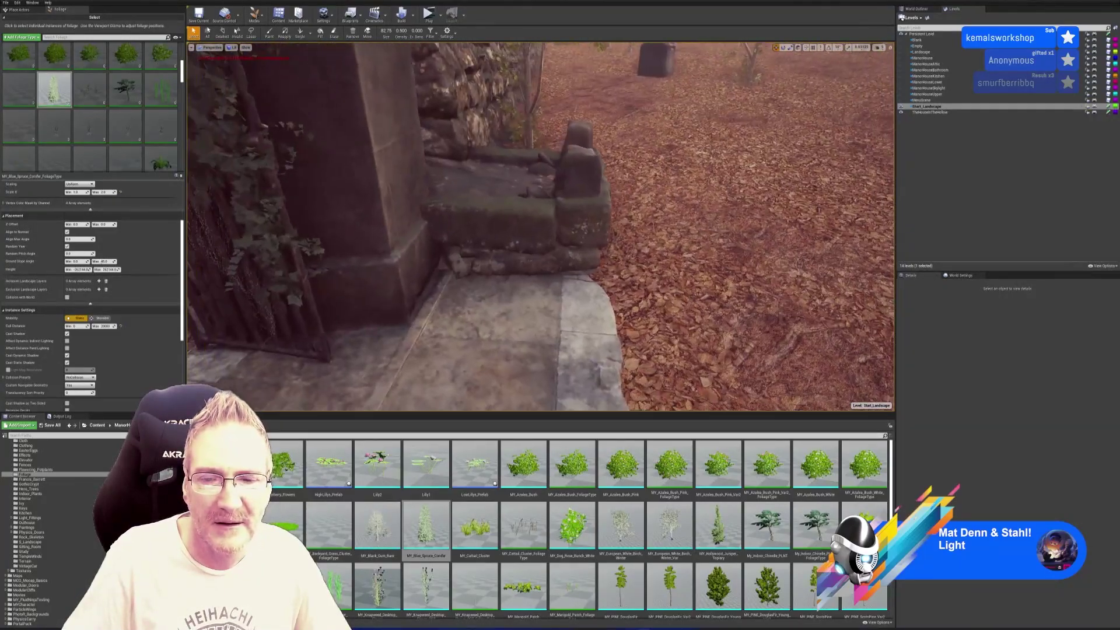
right_click_drag(540, 226, 618, 134)
key("s")
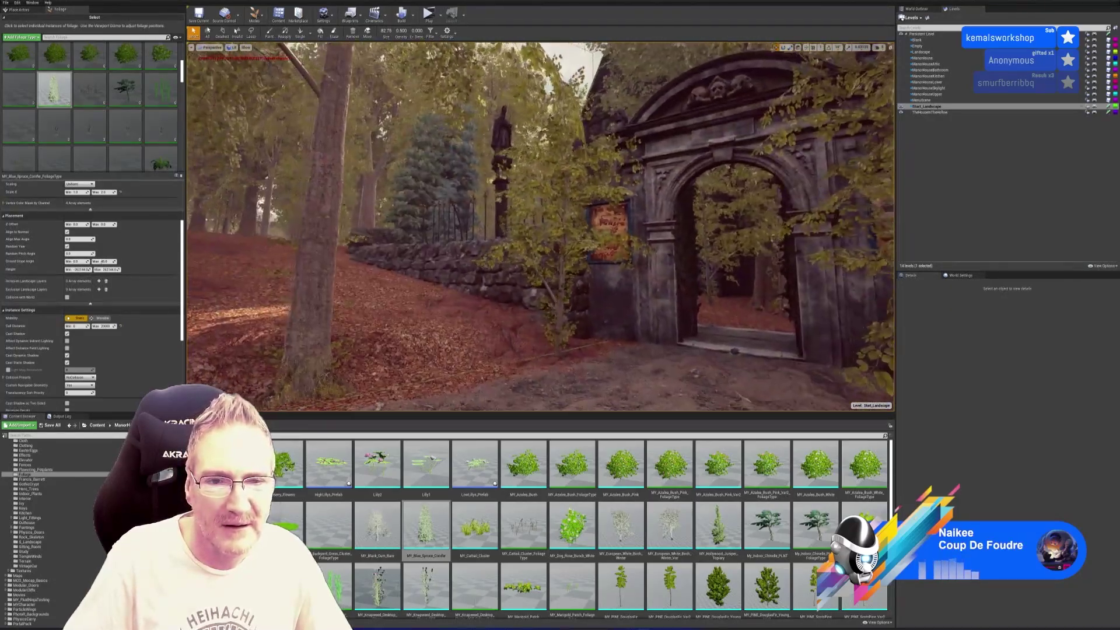
Step: Place a single blue spruce on the leaf-covered forest floor beside the broadleaf saplings
right_click_drag(513, 228, 525, 229)
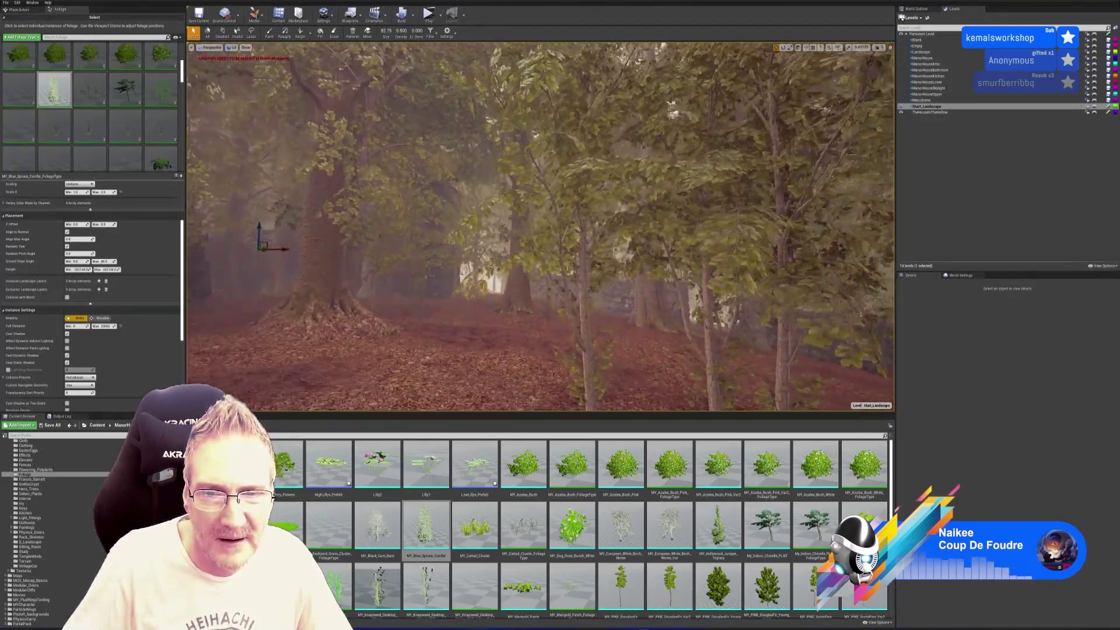
mouse_move(540, 226)
right_mouse_down()
mouse_move(558, 232)
mouse_move(490, 248)
mouse_move(539, 222)
right_mouse_up()
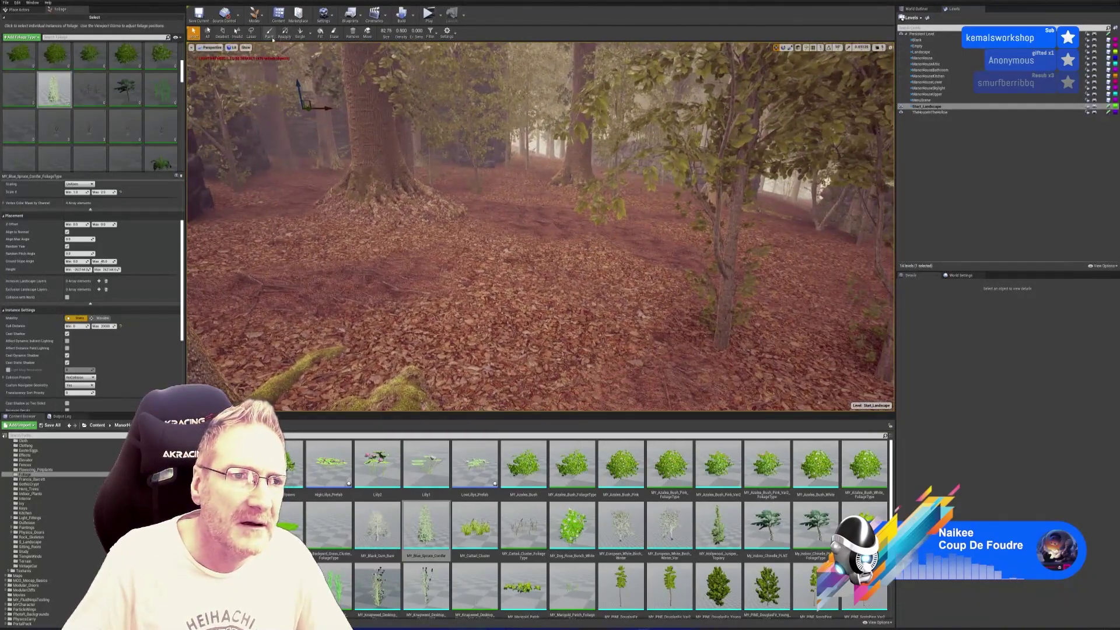
left_click(300, 32)
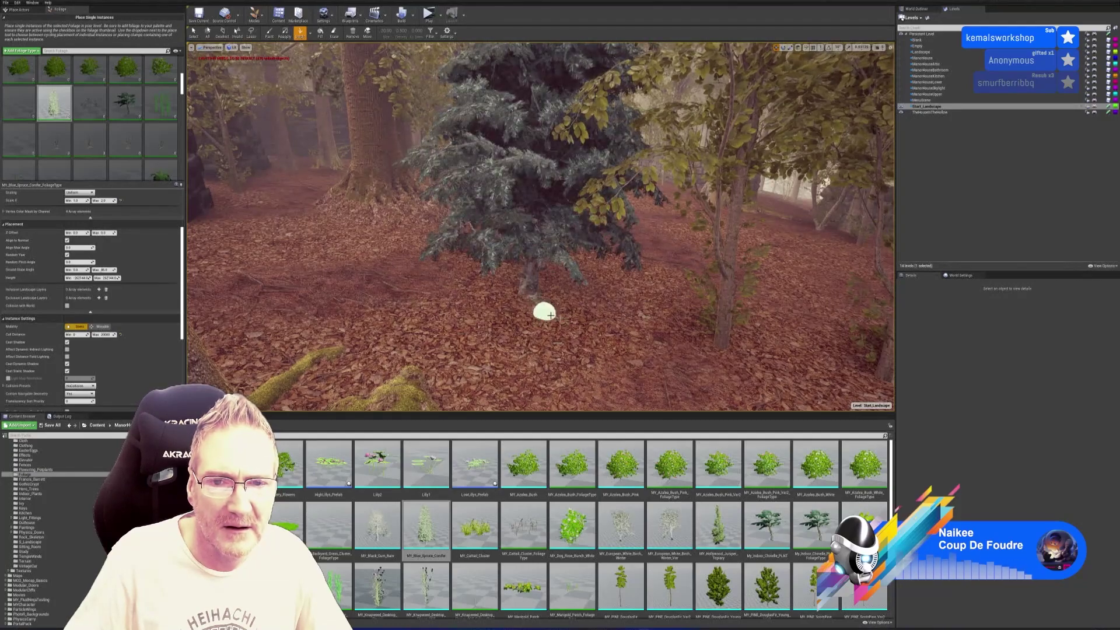
key("a")
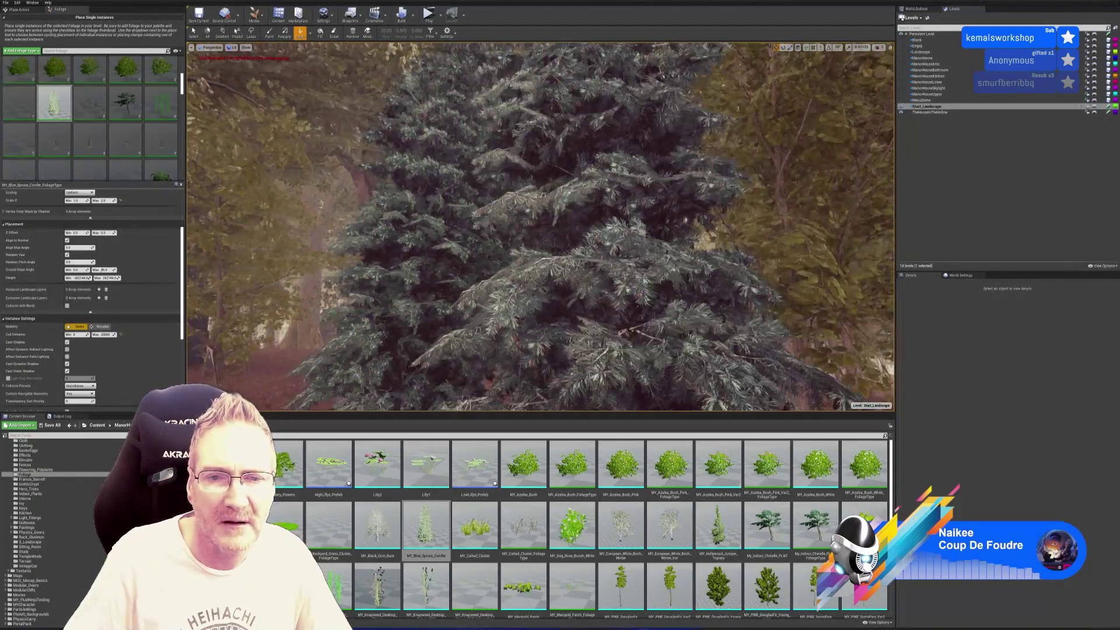
key("s")
right_click_drag(541, 227, 496, 251)
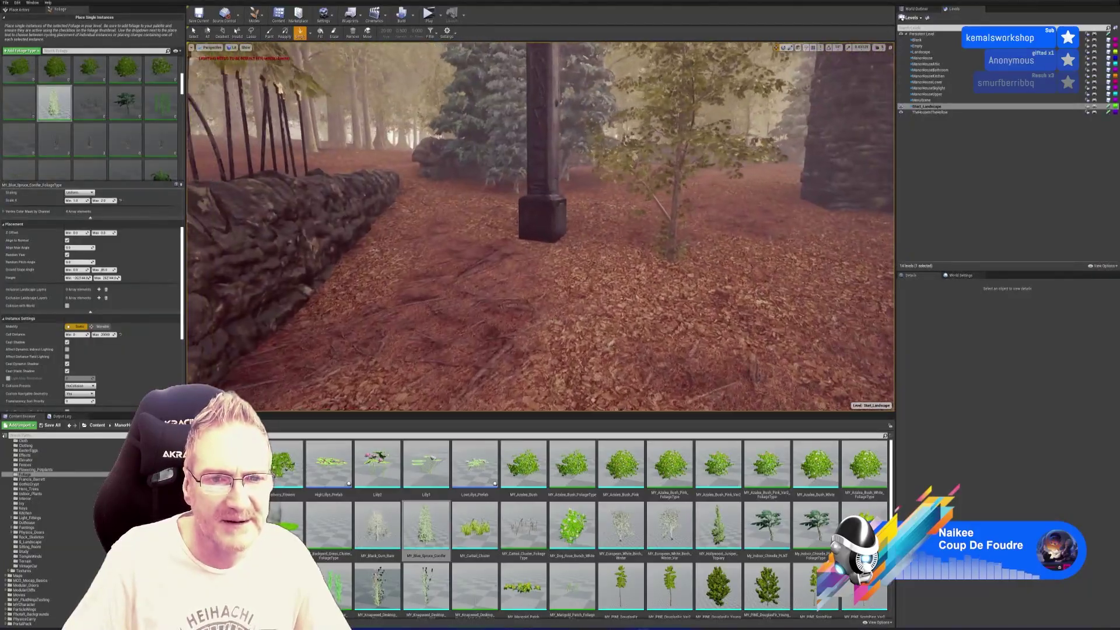
Step: Select the blue spruce standing behind the broadleaf saplings and large trunks near the ruined wall
key("s")
right_click_drag(496, 251, 607, 248)
right_click_drag(512, 226, 509, 227)
right_click_drag(628, 263, 577, 263)
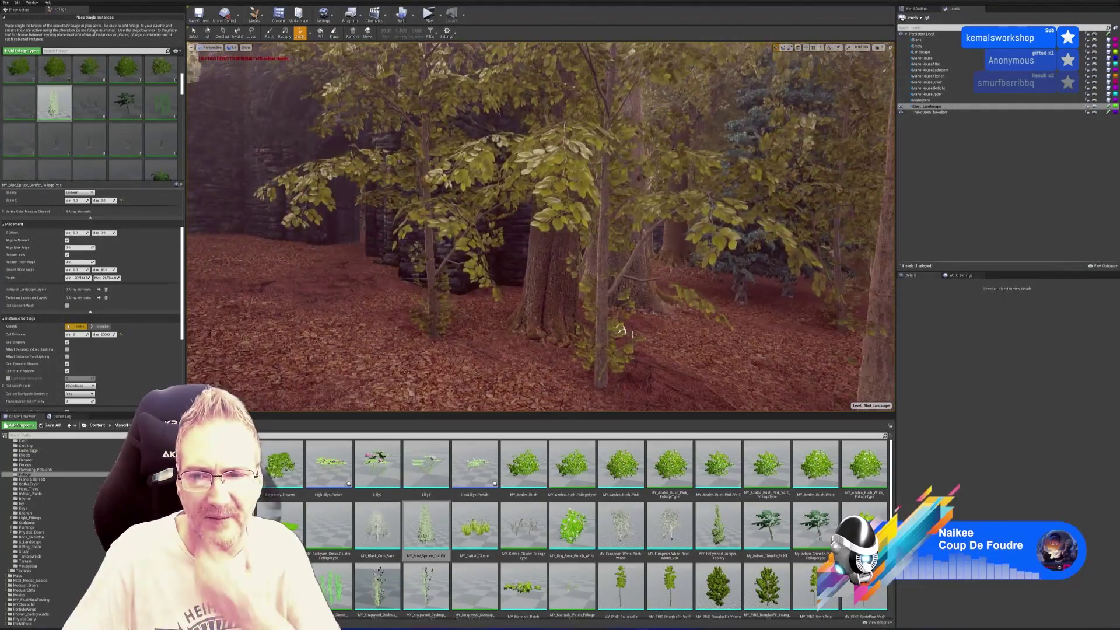
left_click(193, 32)
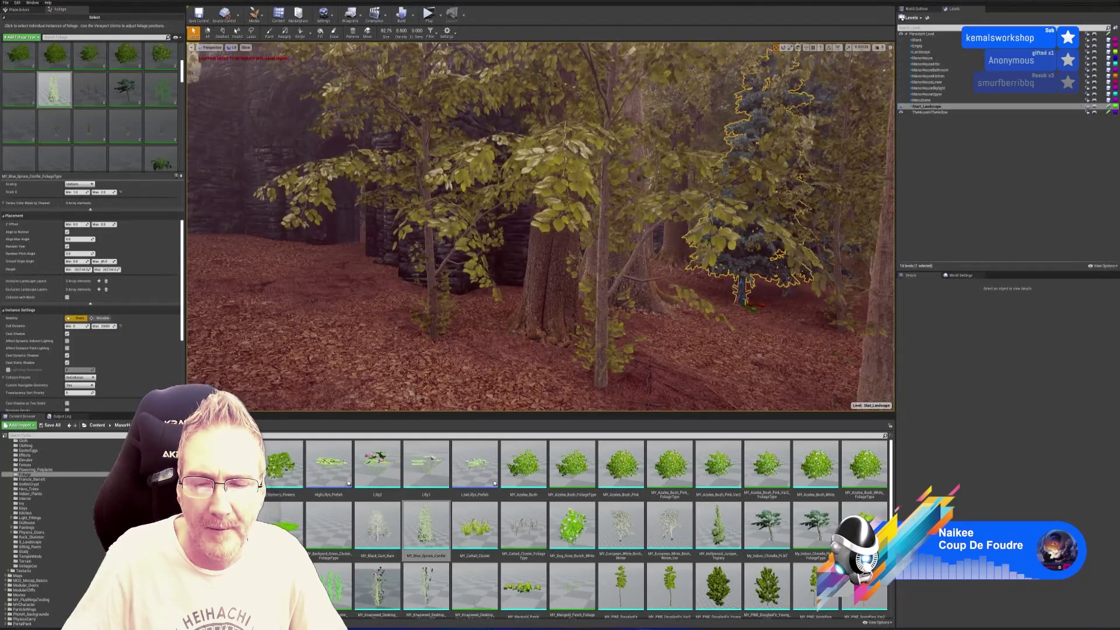
Step: Examine the arched gateway, stone wall, iron fence and surrounding spruces from the path
right_click_drag(540, 226, 624, 230)
key("w")
key("s")
right_click_drag(684, 301, 776, 329)
key("s")
key("w")
left_click(591, 285)
key("w")
key("s")
right_click_drag(521, 271, 507, 270)
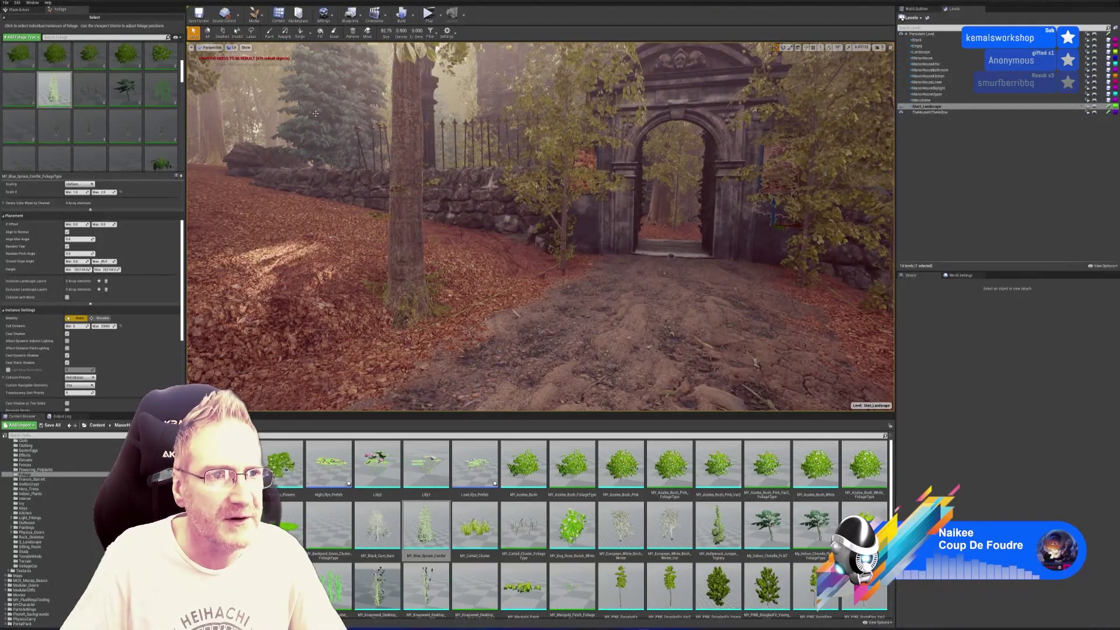
key("ctrl+z")
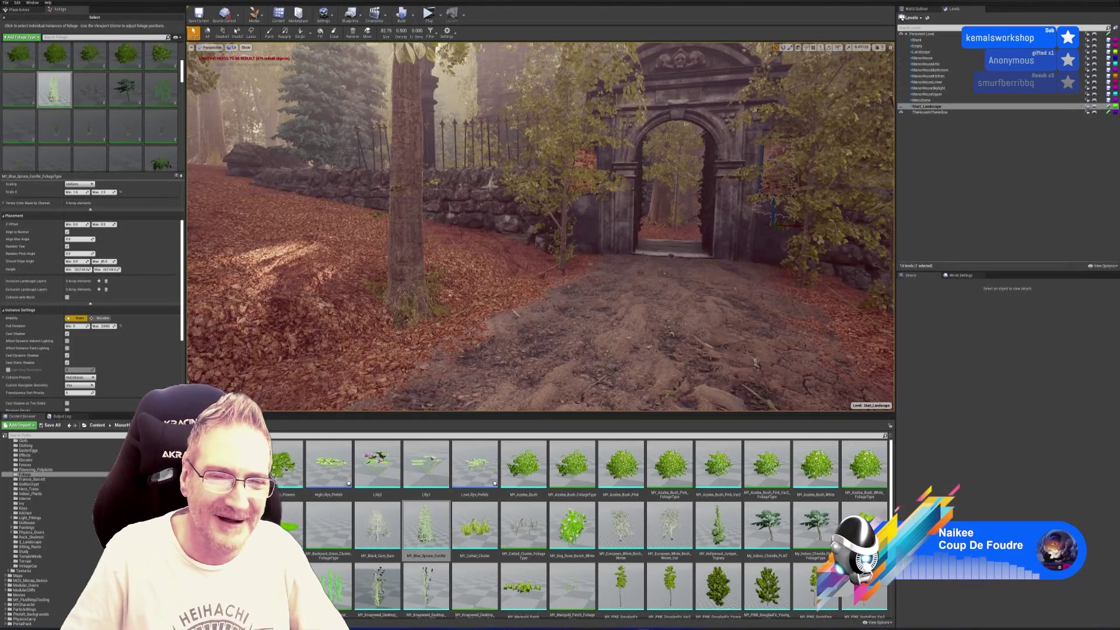
right_click_drag(596, 217, 545, 217)
key("w")
mouse_move(498, 273)
right_mouse_down()
mouse_move(292, 274)
mouse_move(506, 264)
right_mouse_up()
right_click_drag(619, 218, 497, 273)
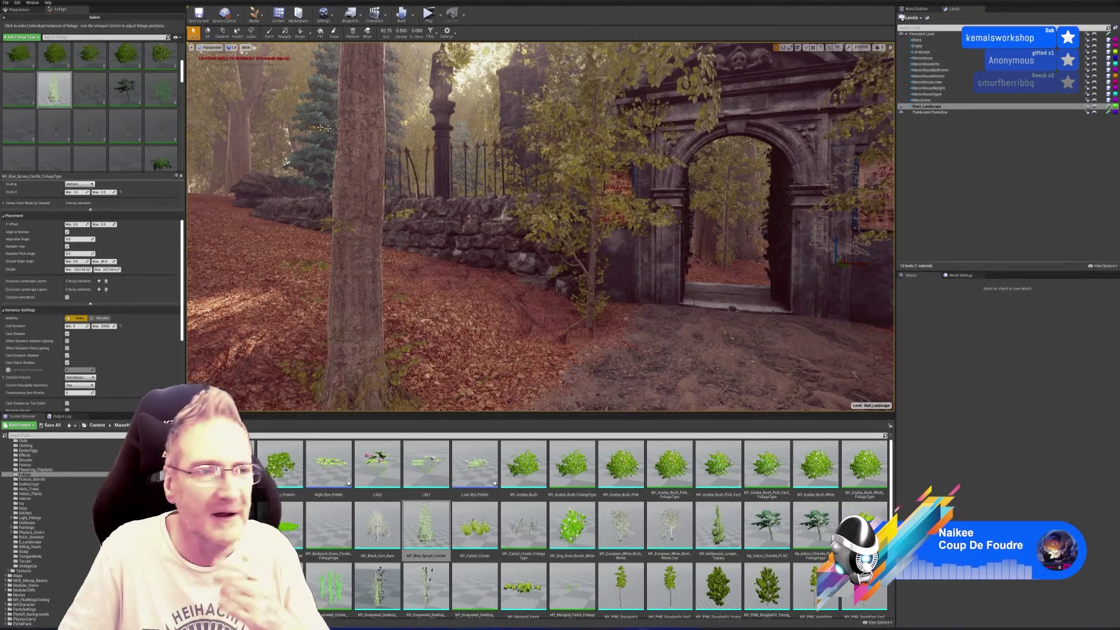
Step: Deactivate the blue spruce foliage type and return to the Select editing mode
left_click(41, 77)
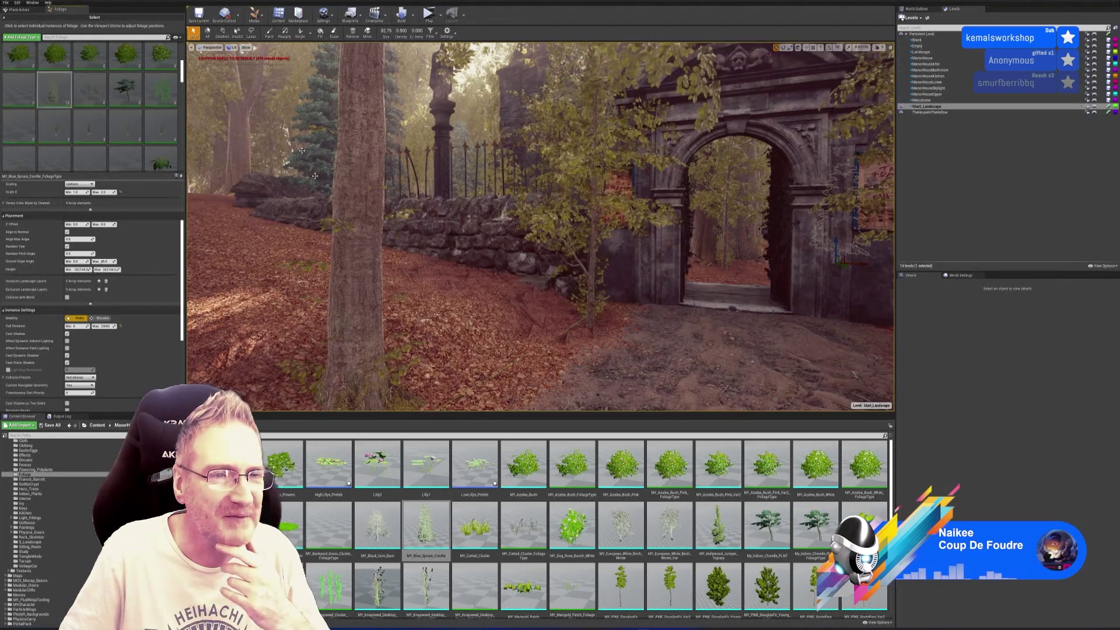
left_click(254, 14)
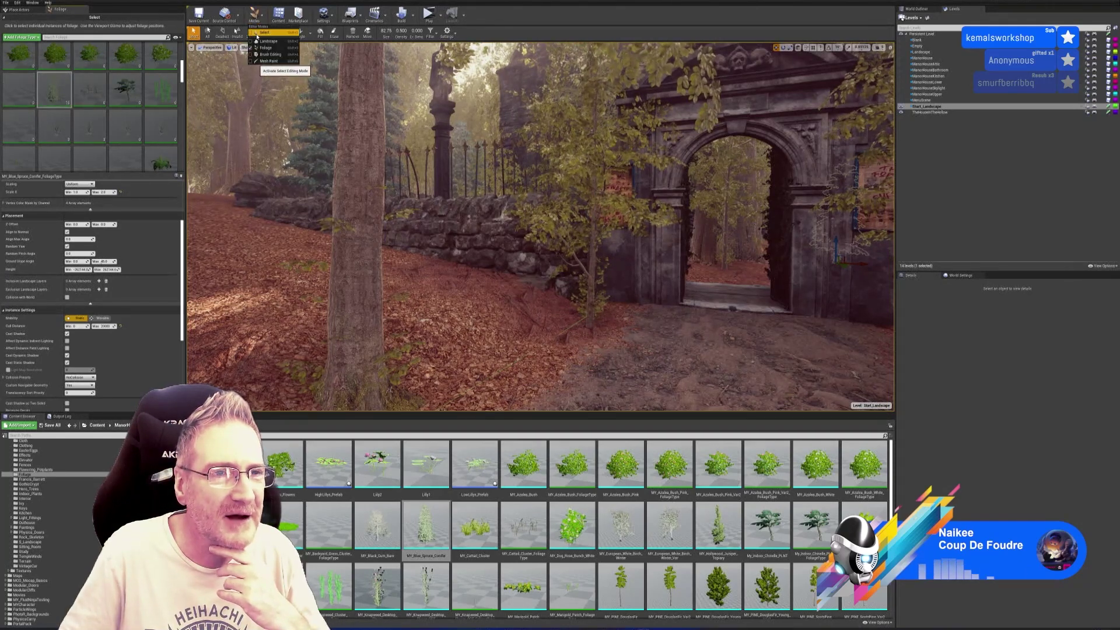
left_click(257, 33)
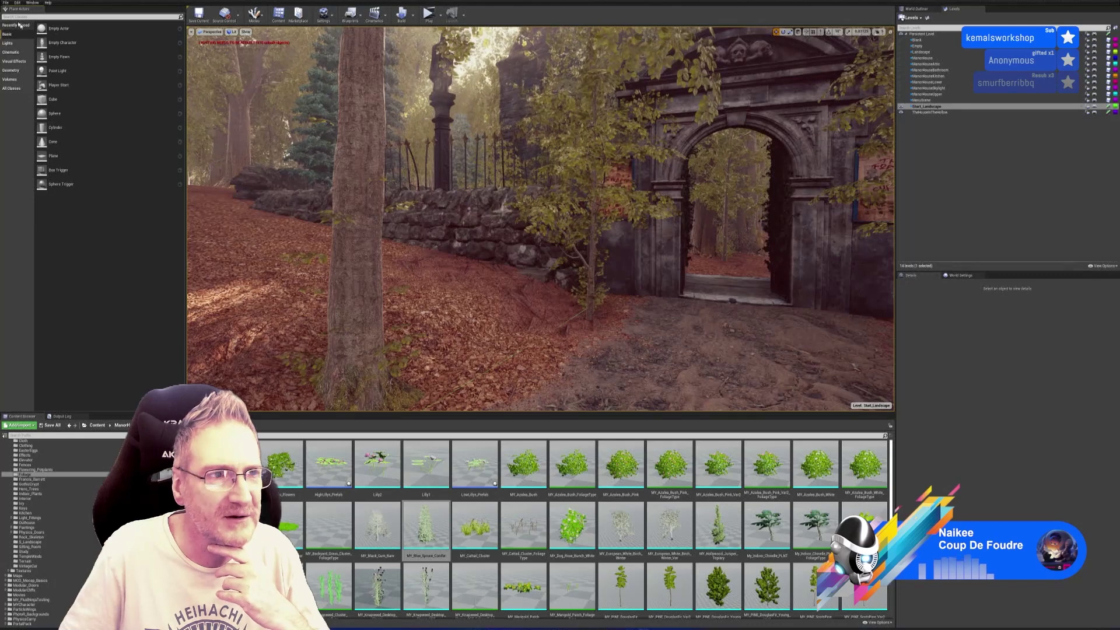
Step: Select the Start_Landscape level and save the level changes
left_click(5, 6)
left_click(24, 45)
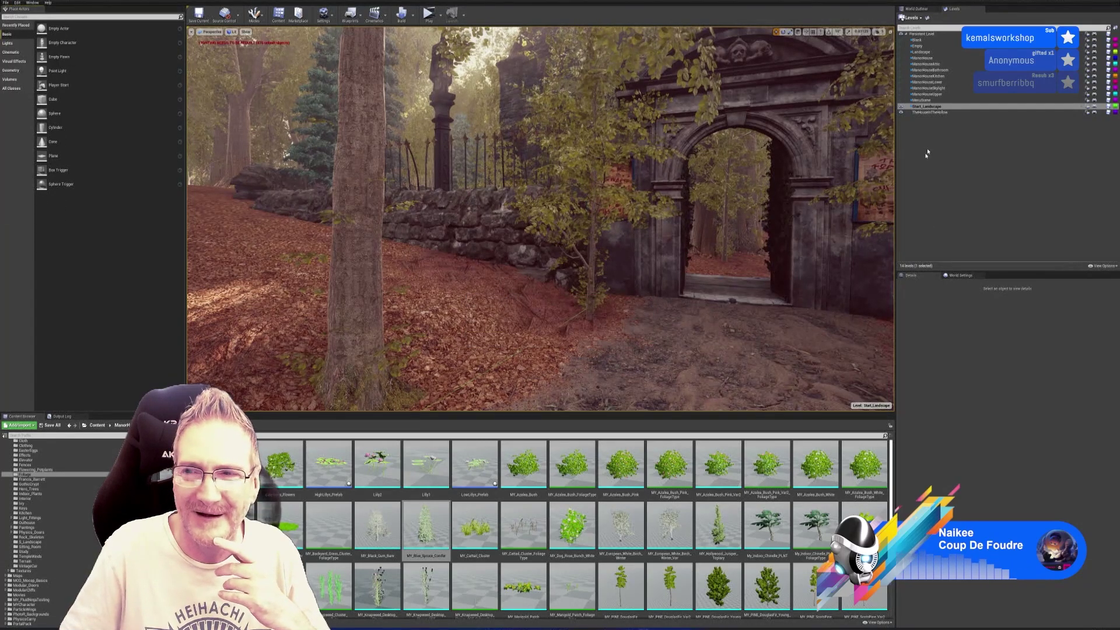
left_click(927, 106)
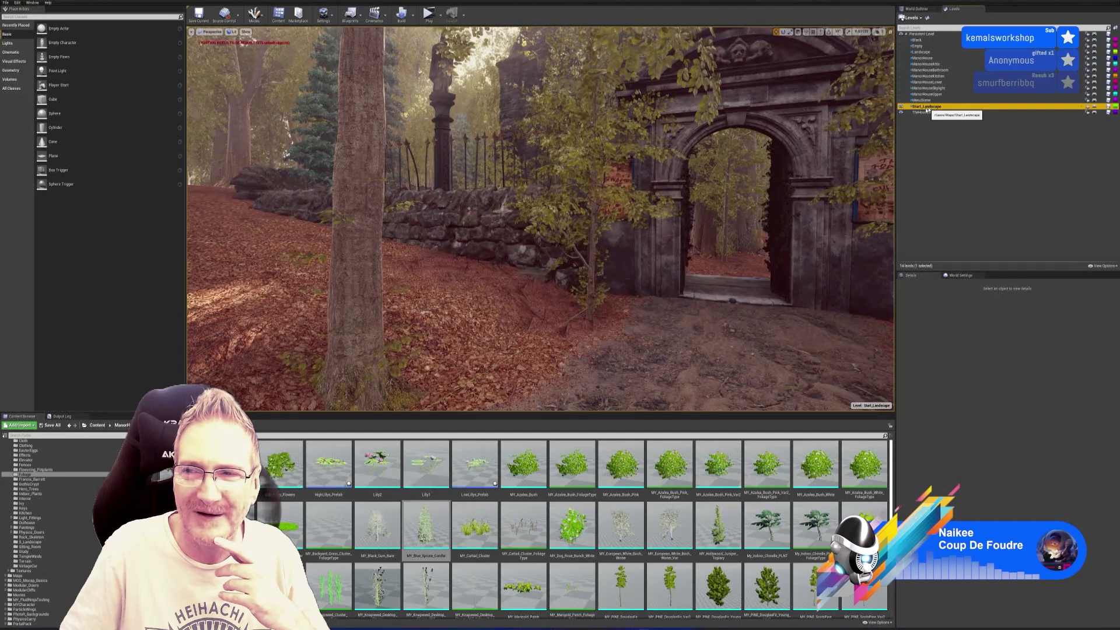
left_click(4, 5)
left_click(26, 30)
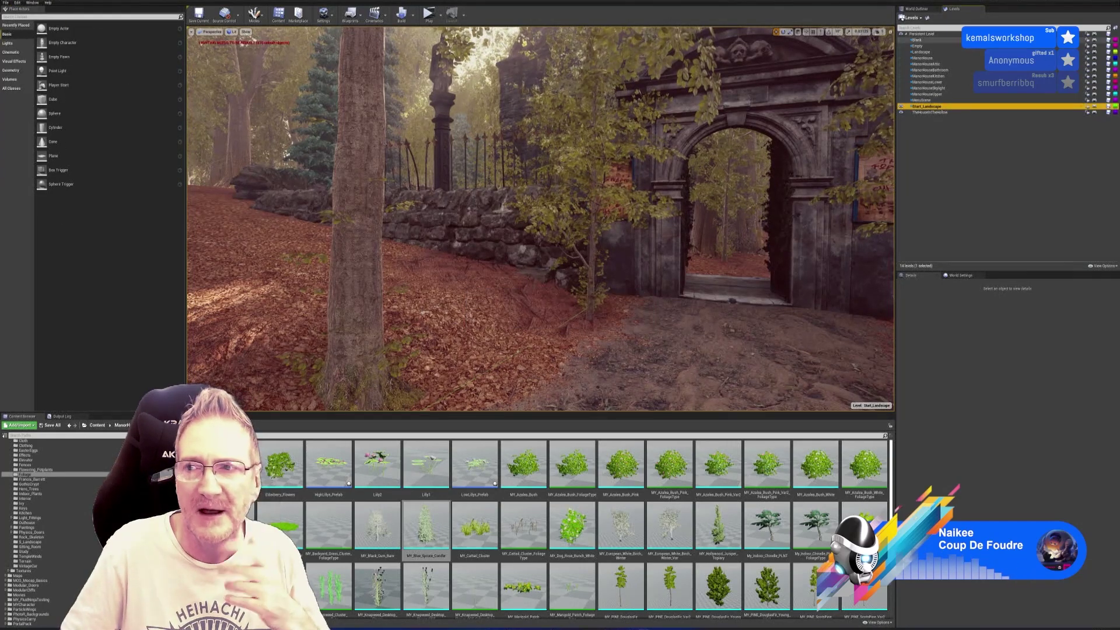
left_click(1091, 3)
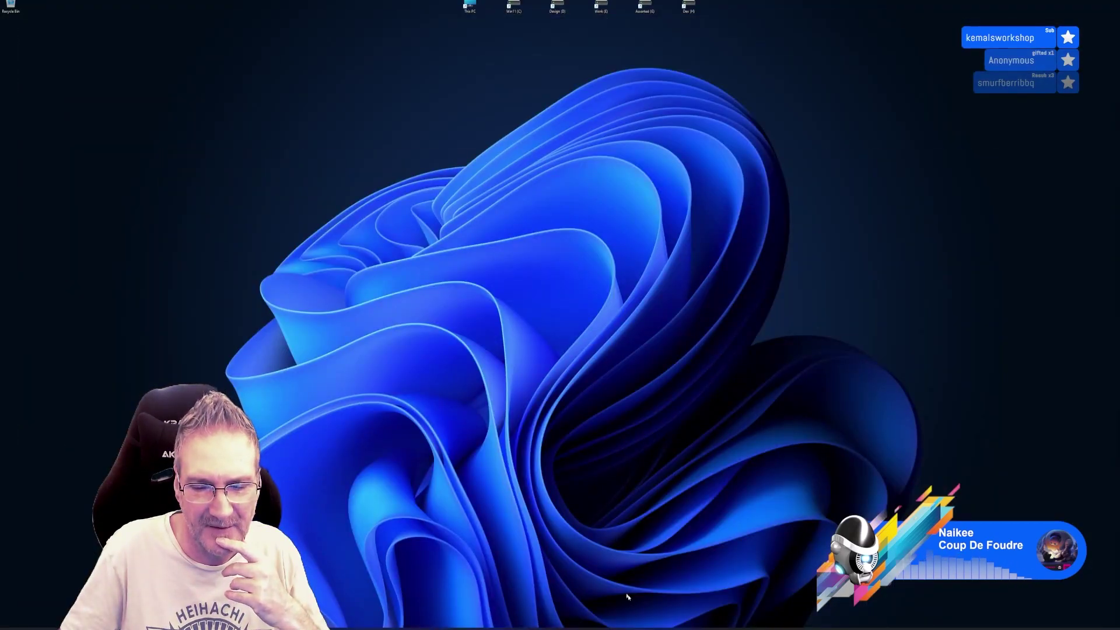
left_click(645, 627)
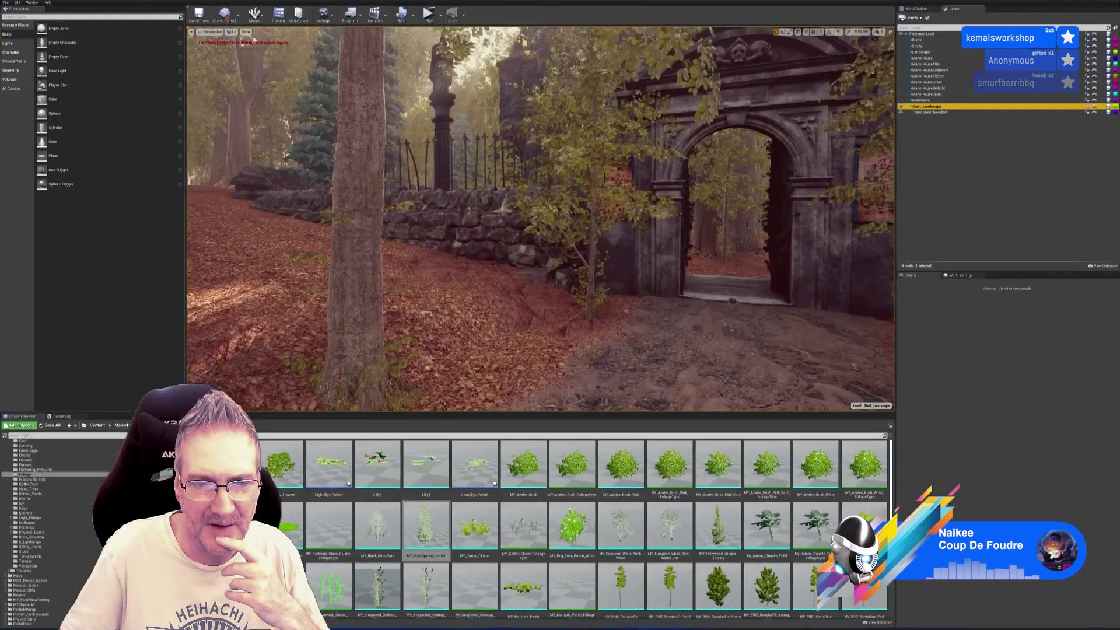
right_click_drag(601, 280, 554, 286)
mouse_move(188, 317)
right_mouse_down()
mouse_move(163, 317)
mouse_move(187, 317)
right_mouse_up()
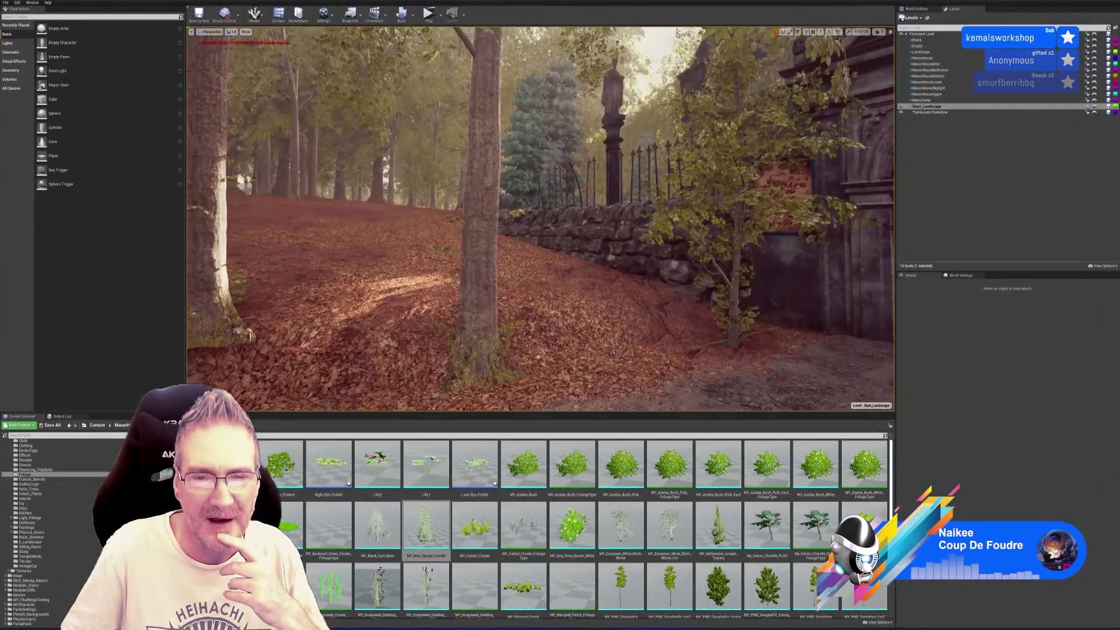
Step: Jump through the bookmarked camera views and examine the undergrowth, wall and spruces around the arched gateway
left_click(192, 32)
mouse_move(234, 143)
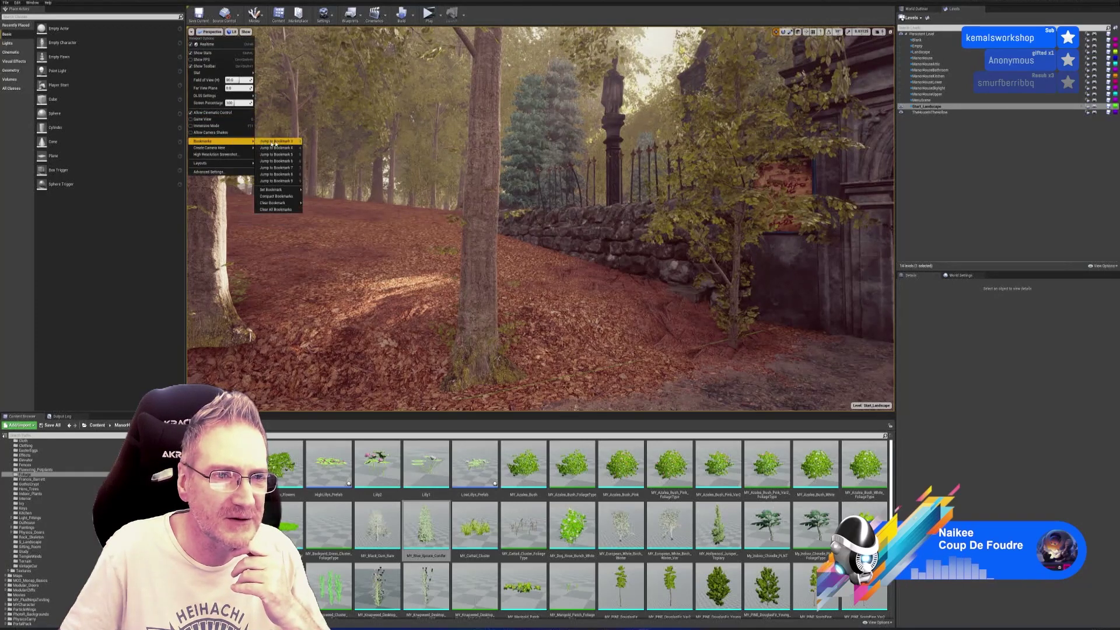
left_click(277, 142)
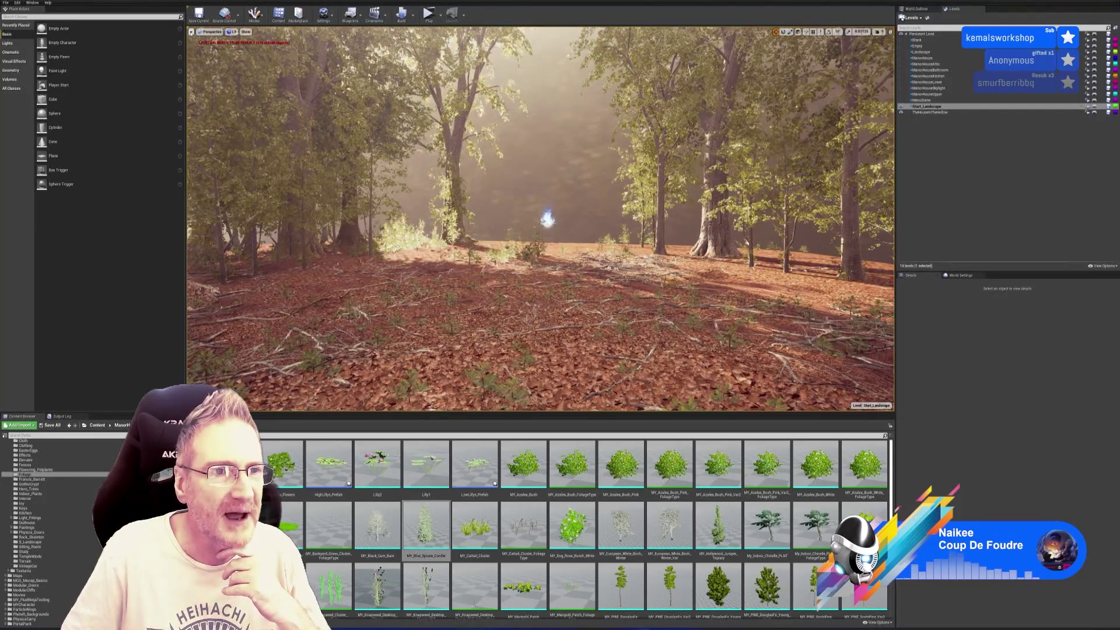
left_click(190, 33)
mouse_move(248, 141)
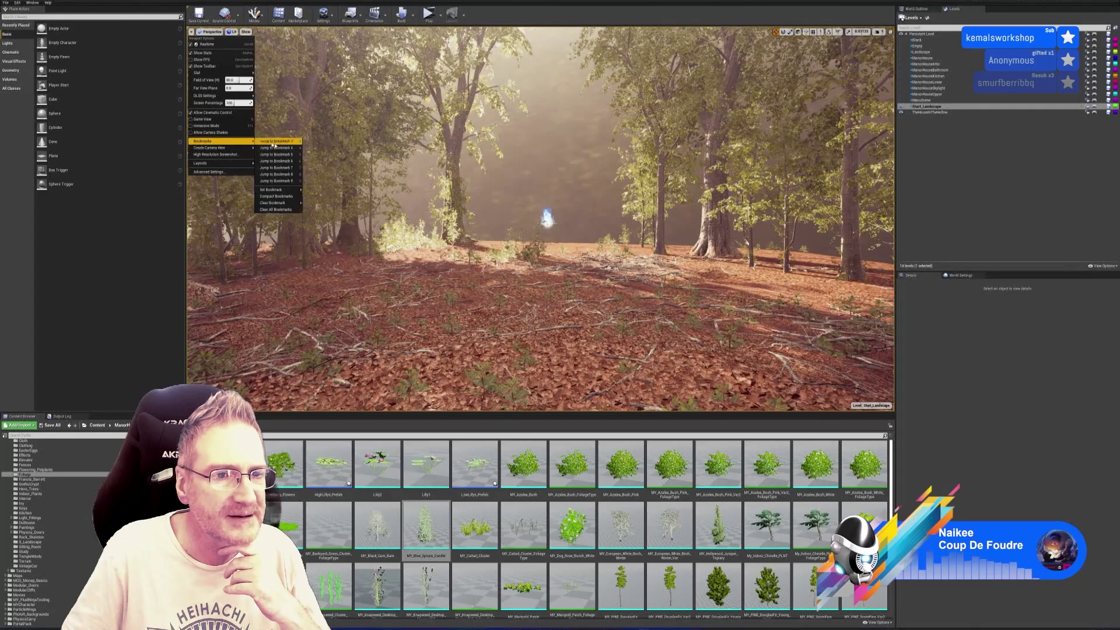
left_click(274, 154)
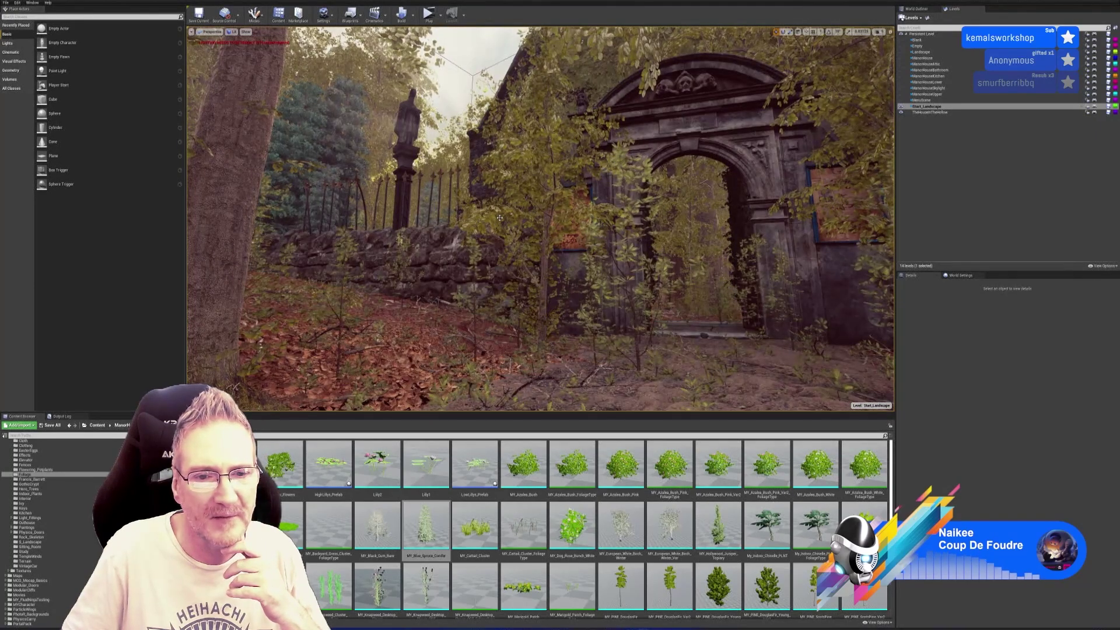
right_click_drag(540, 219, 526, 240)
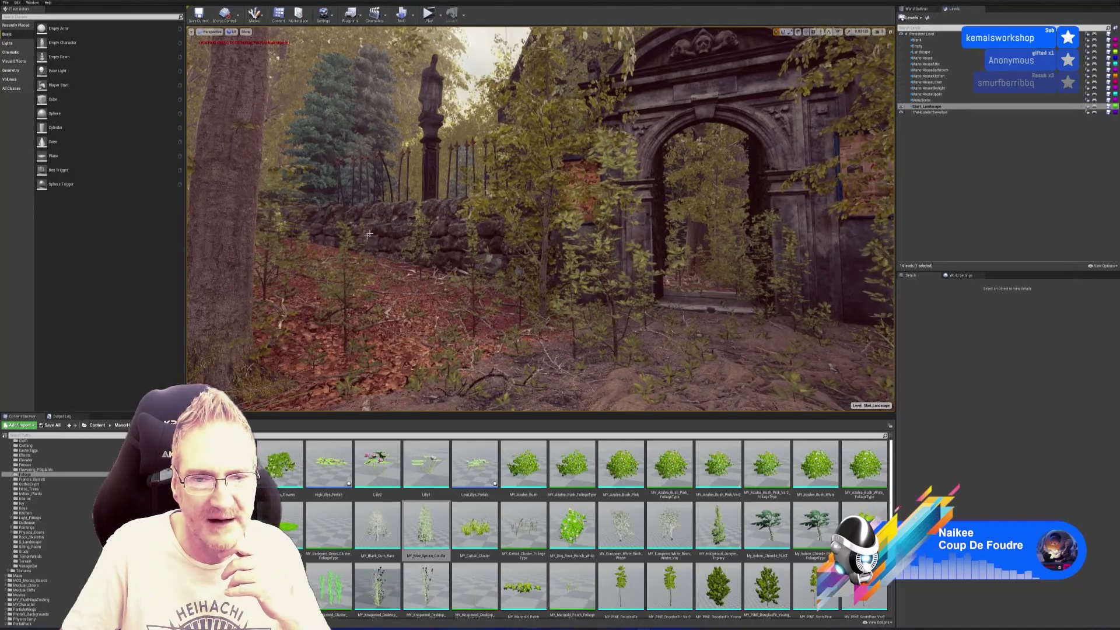
right_click_drag(581, 248, 666, 266)
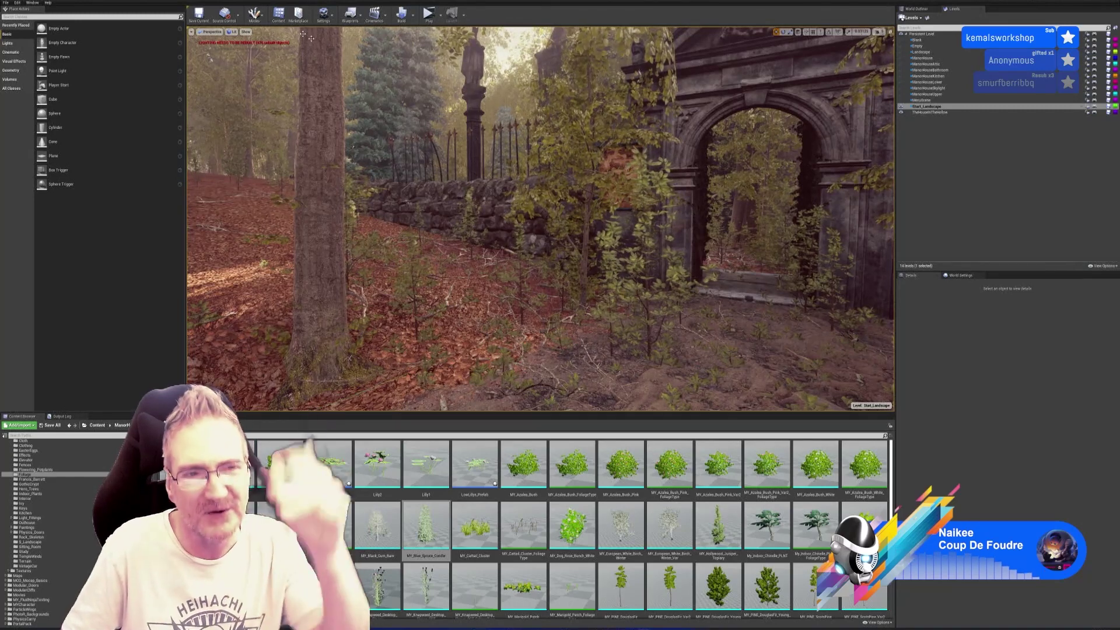
Step: Switch to Foliage mode and check the thick grass cluster, rough grass cluster and marigold patch foliage types
left_click(257, 17)
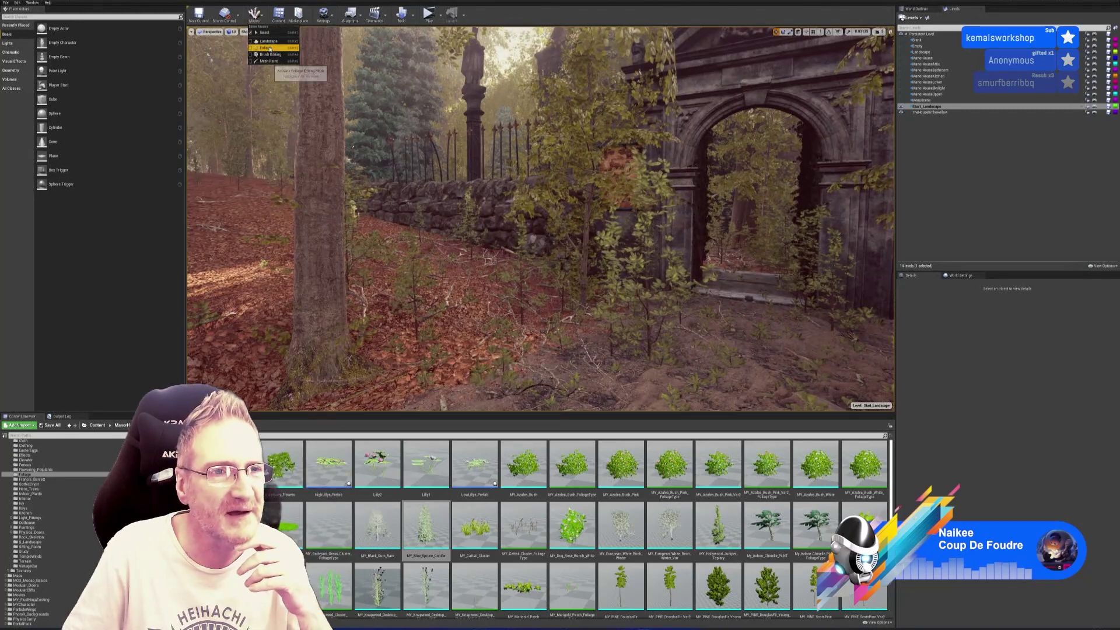
left_click(266, 48)
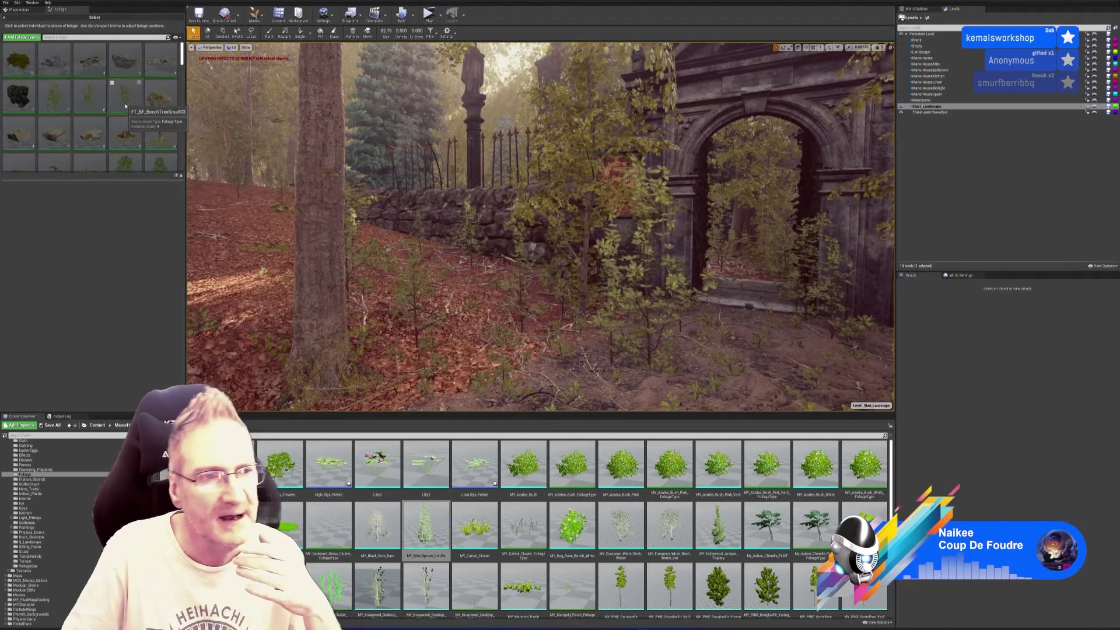
scroll(123, 110, "down", 2)
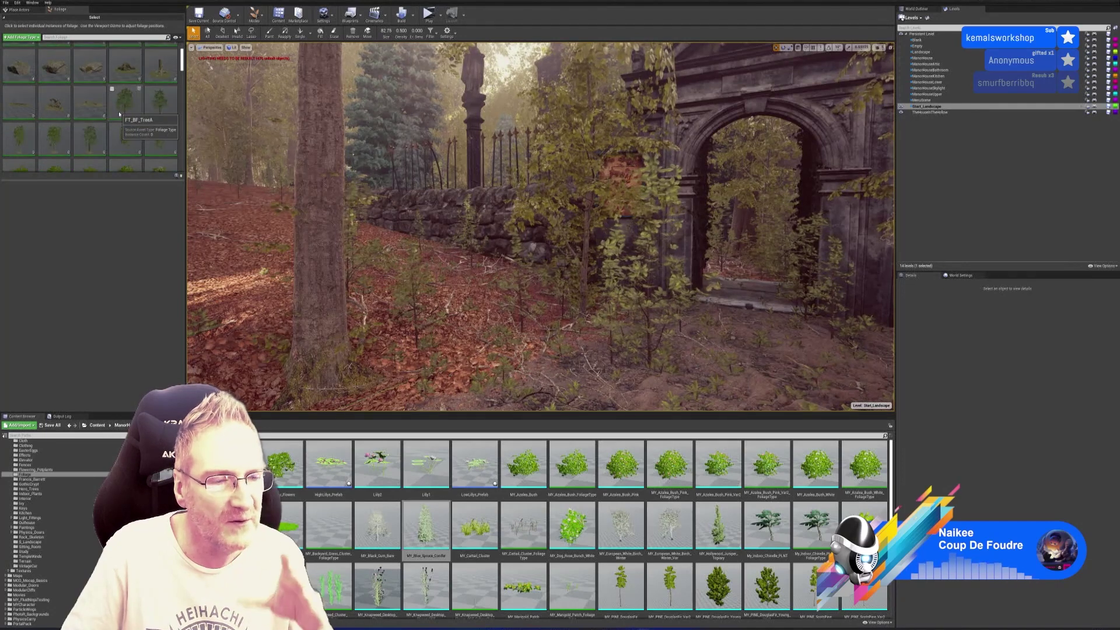
scroll(120, 115, "down", 2)
scroll(119, 116, "down", 3)
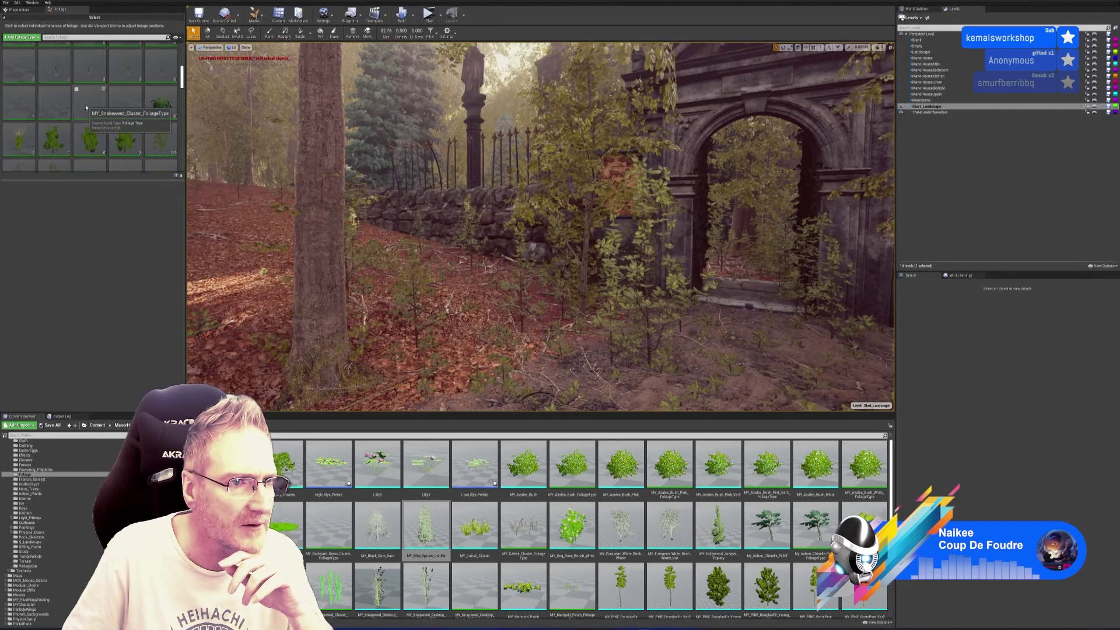
left_click(127, 105)
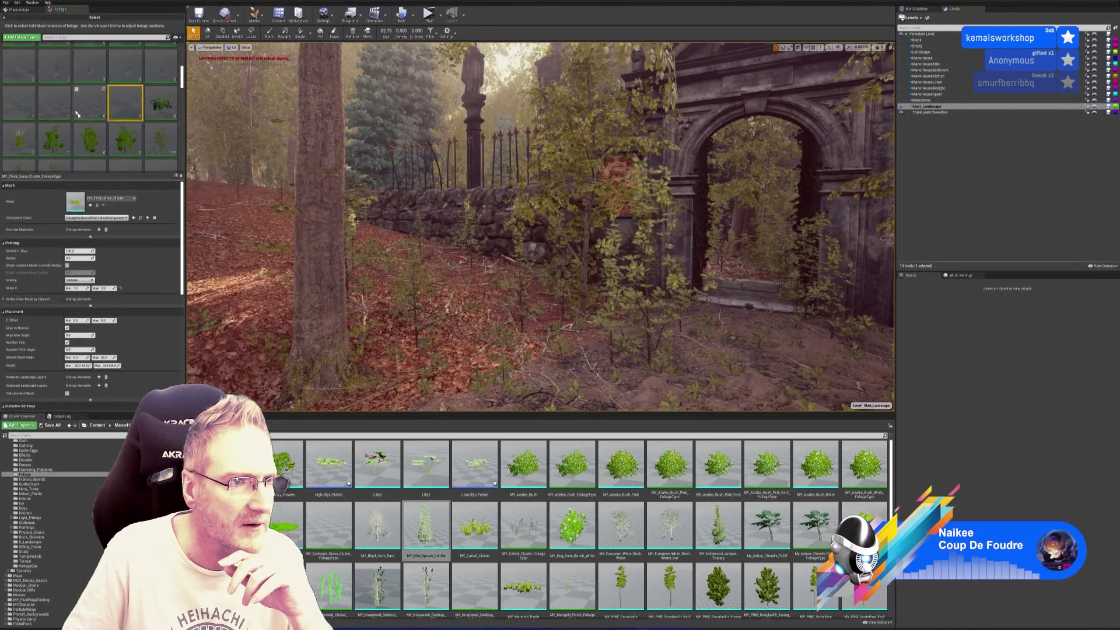
left_click(54, 102)
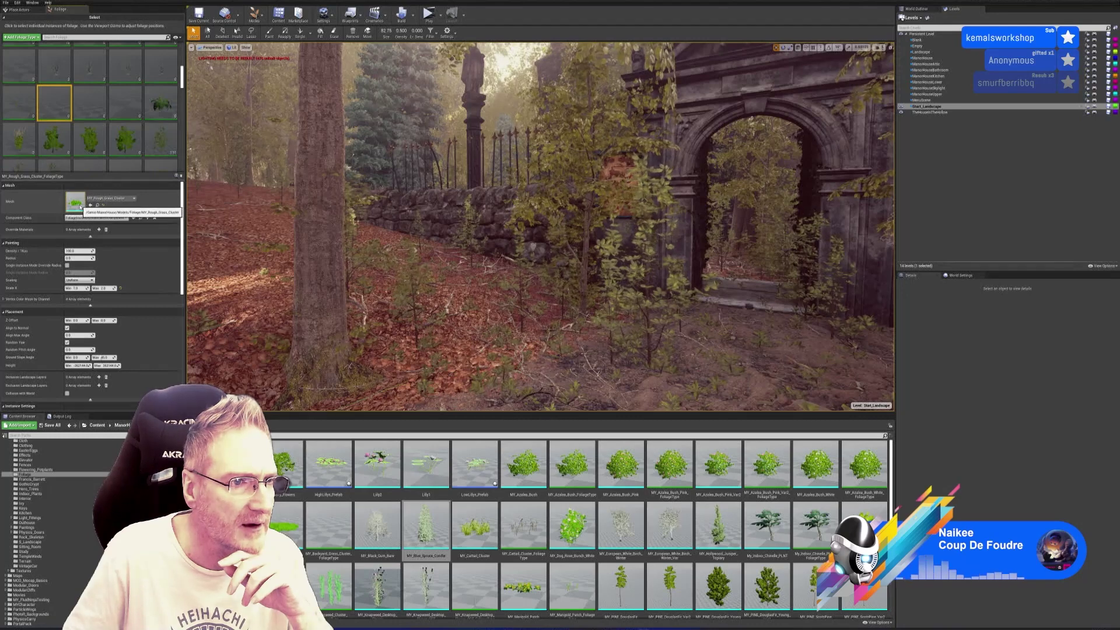
left_click(19, 109)
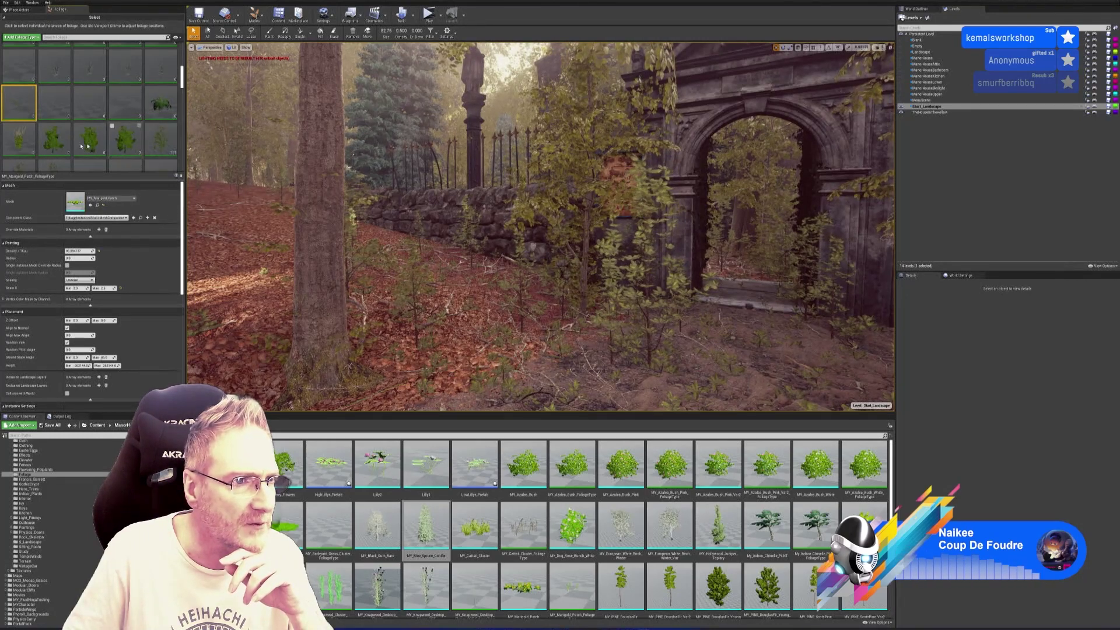
Step: Activate the SM_RW_Grass3 and SM_RW_Grass4 foliage types, variants A, B and C of each, for painting
scroll(87, 140, "down", 3)
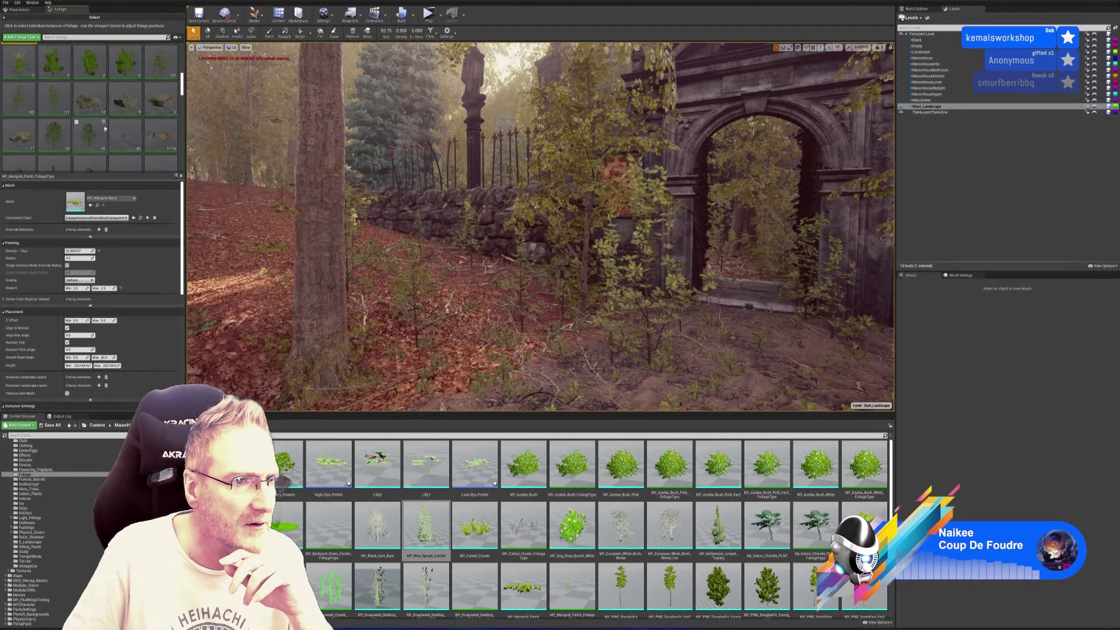
scroll(110, 128, "down", 5)
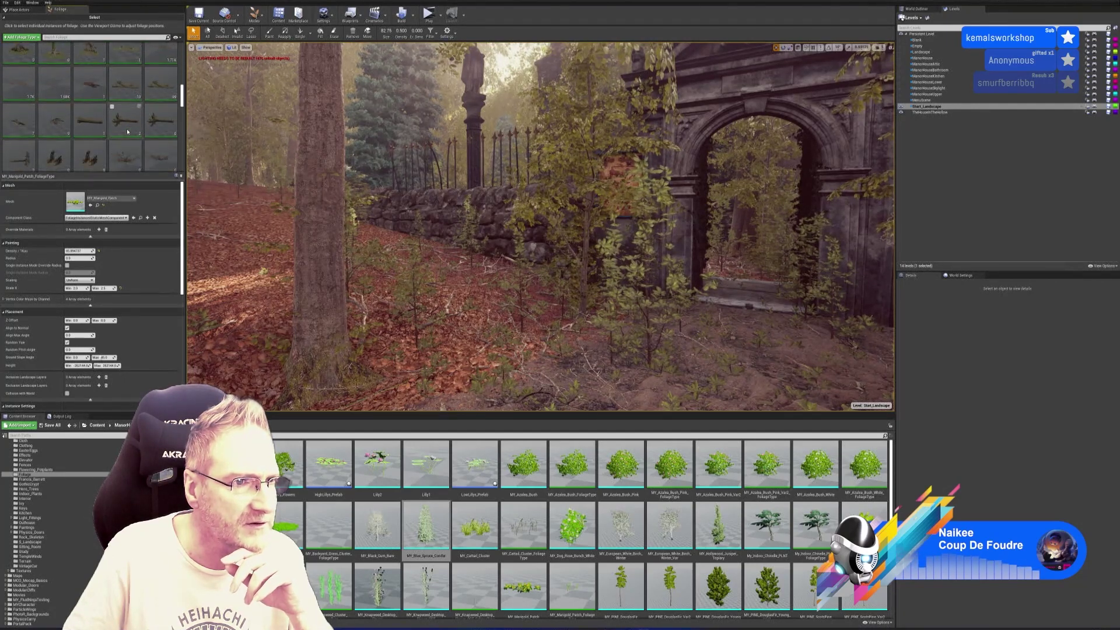
scroll(111, 128, "down", 6)
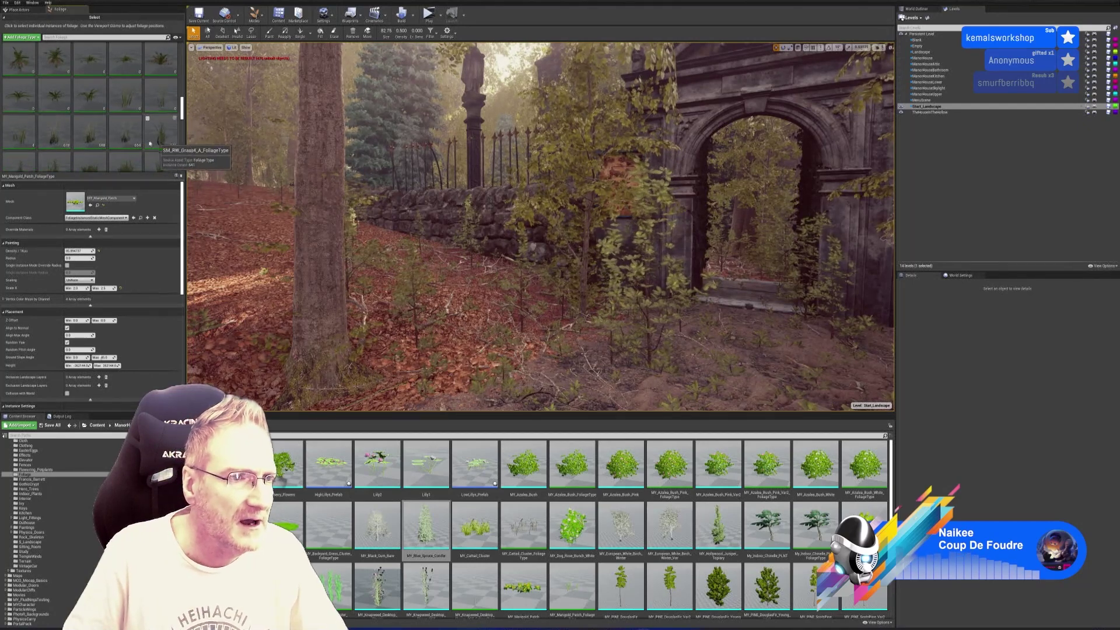
scroll(150, 144, "down", 1)
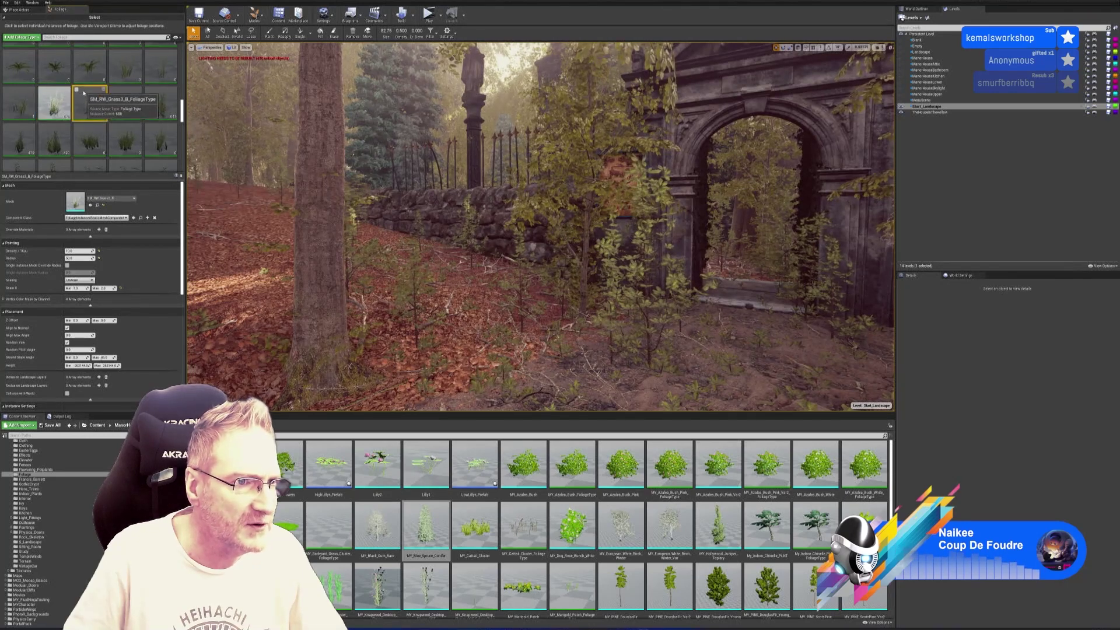
left_click(81, 91)
left_click(124, 102)
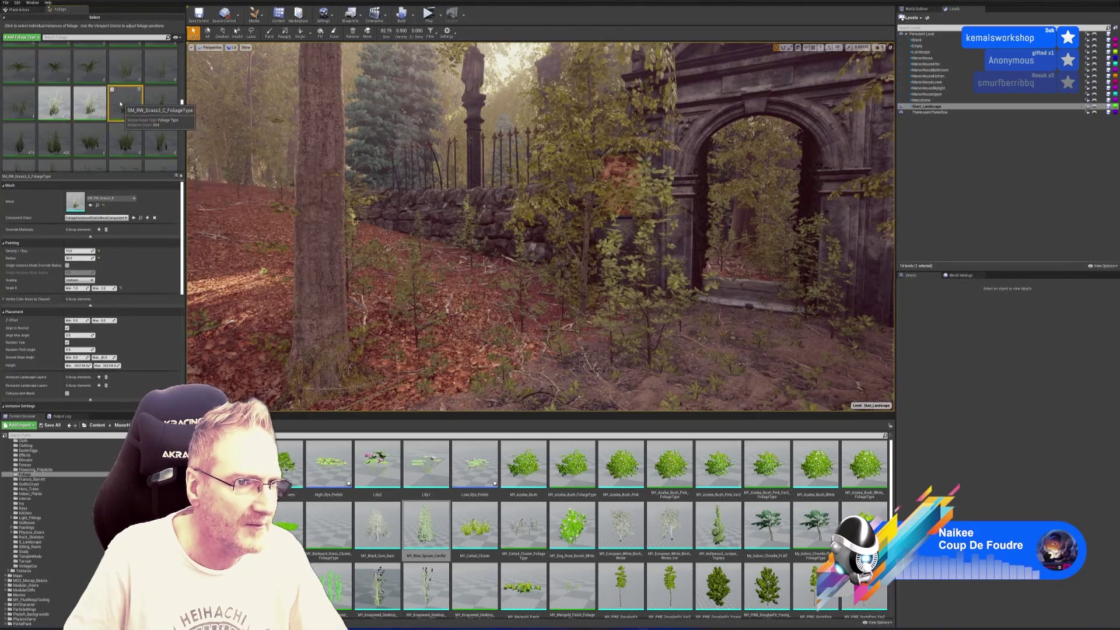
left_click(150, 95)
left_click(148, 90)
left_click(13, 139)
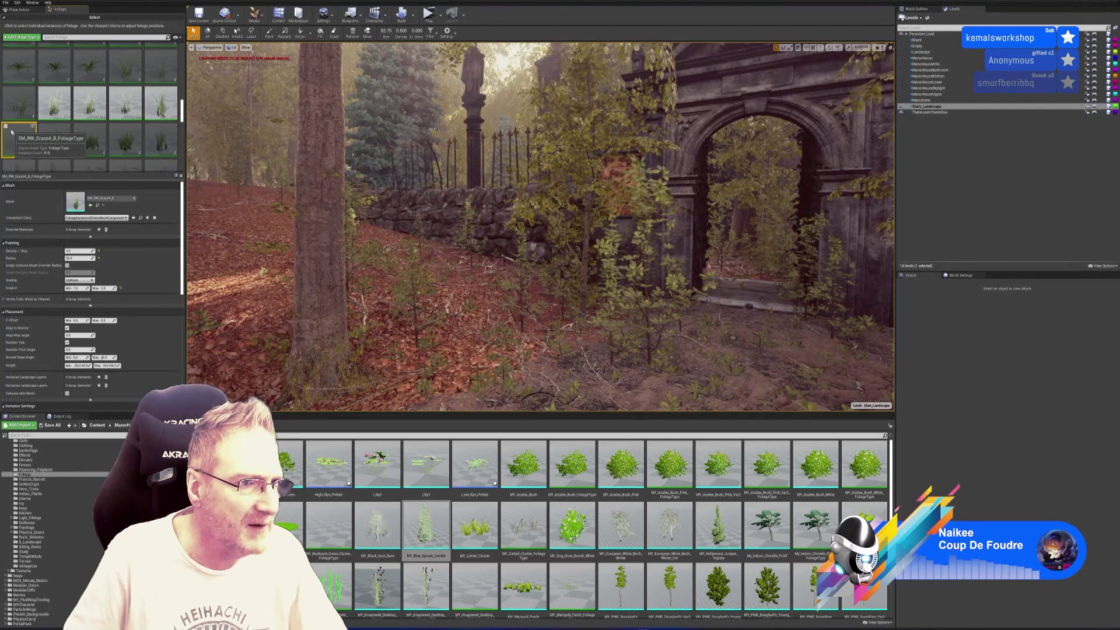
left_click(7, 128)
left_click(42, 128)
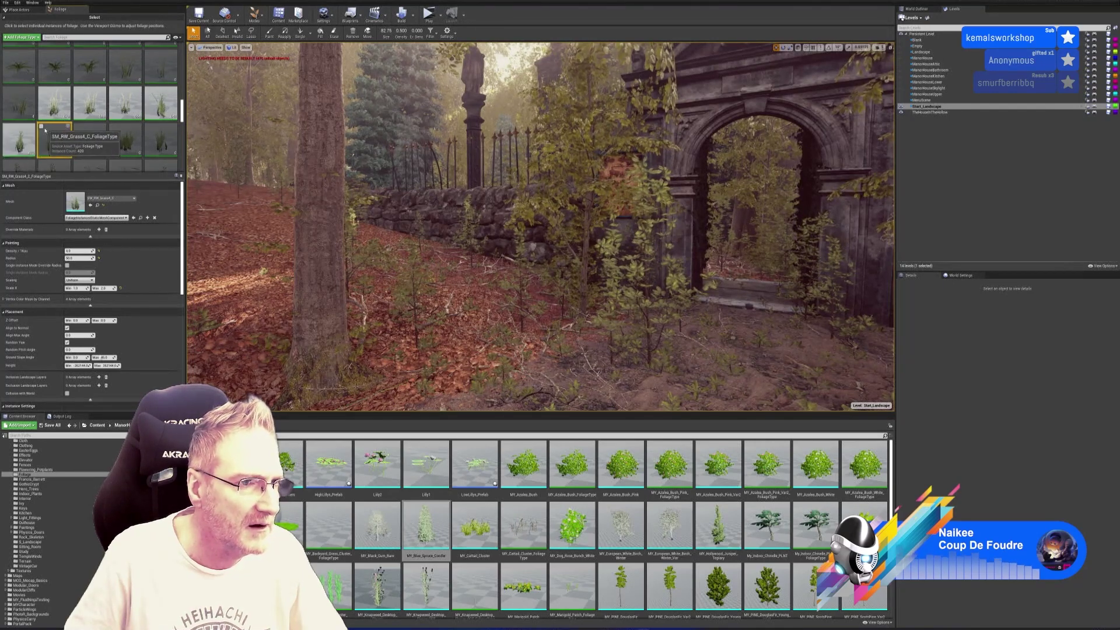
left_click(41, 127)
left_click(53, 101)
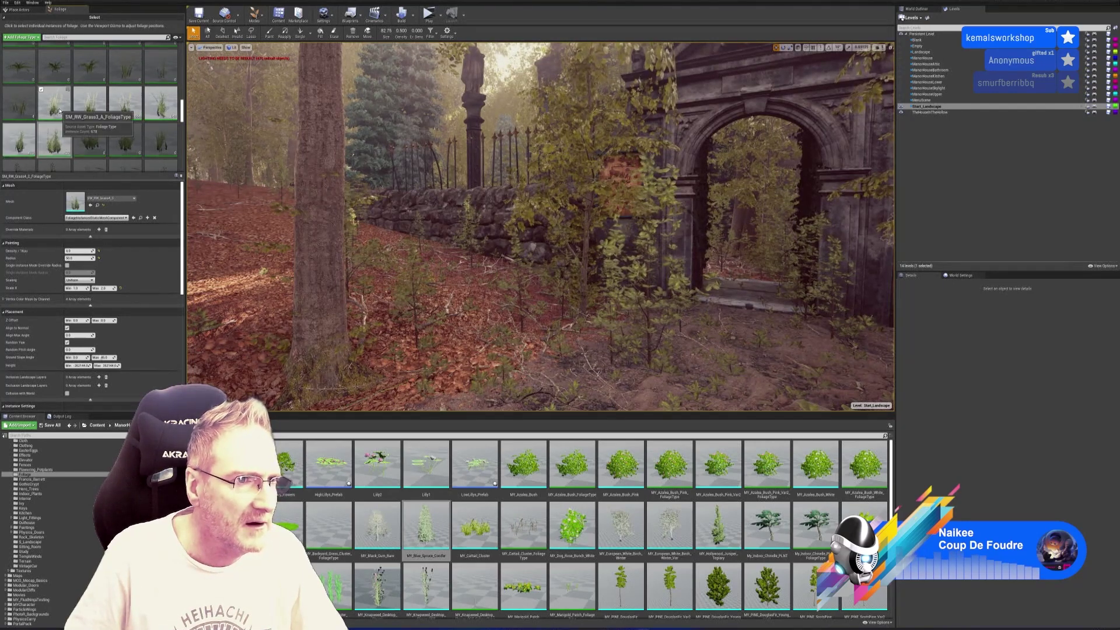
Step: Paint tall grass clumps with the Paint tool beside the arched gateway and along the adjoining stone wall
left_click(269, 33)
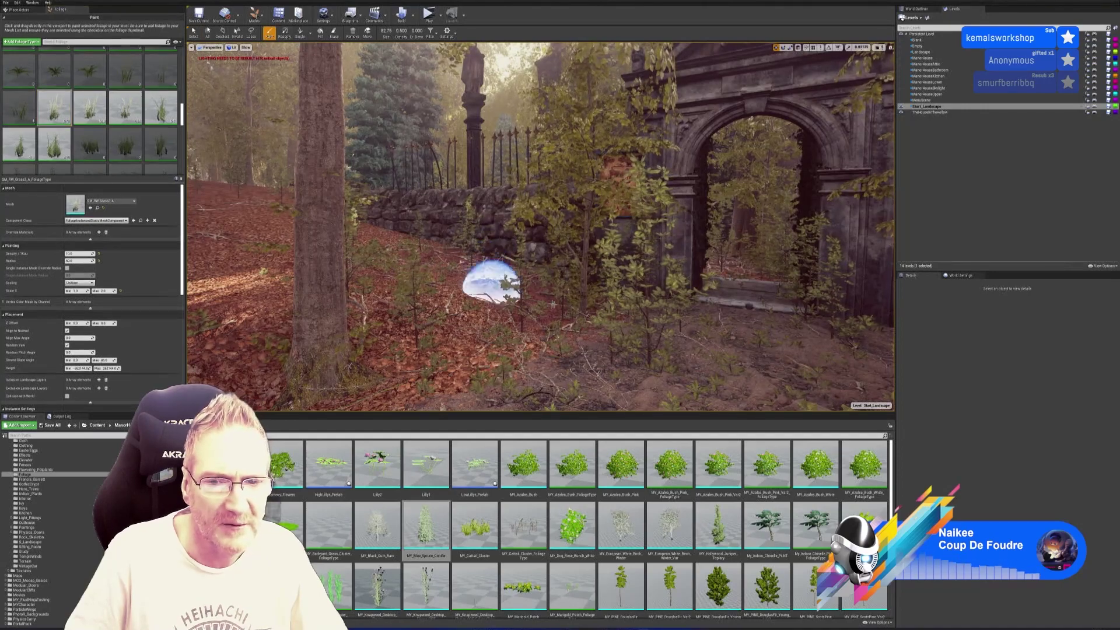
key("s")
mouse_move(572, 318)
right_mouse_down()
mouse_move(728, 338)
mouse_move(644, 331)
right_mouse_up()
mouse_move(522, 288)
right_mouse_down()
mouse_move(551, 291)
mouse_move(572, 323)
mouse_move(583, 288)
right_mouse_up()
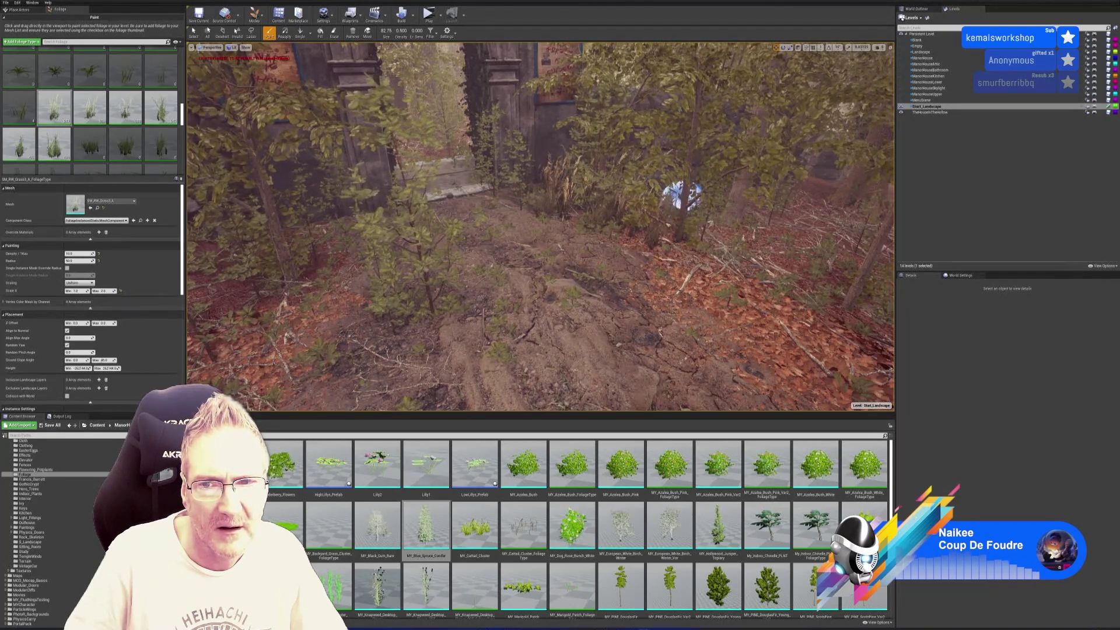
left_click(671, 216)
mouse_move(699, 257)
right_mouse_down()
mouse_move(647, 251)
mouse_move(788, 278)
mouse_move(782, 268)
right_mouse_up()
right_click_drag(706, 189, 610, 242)
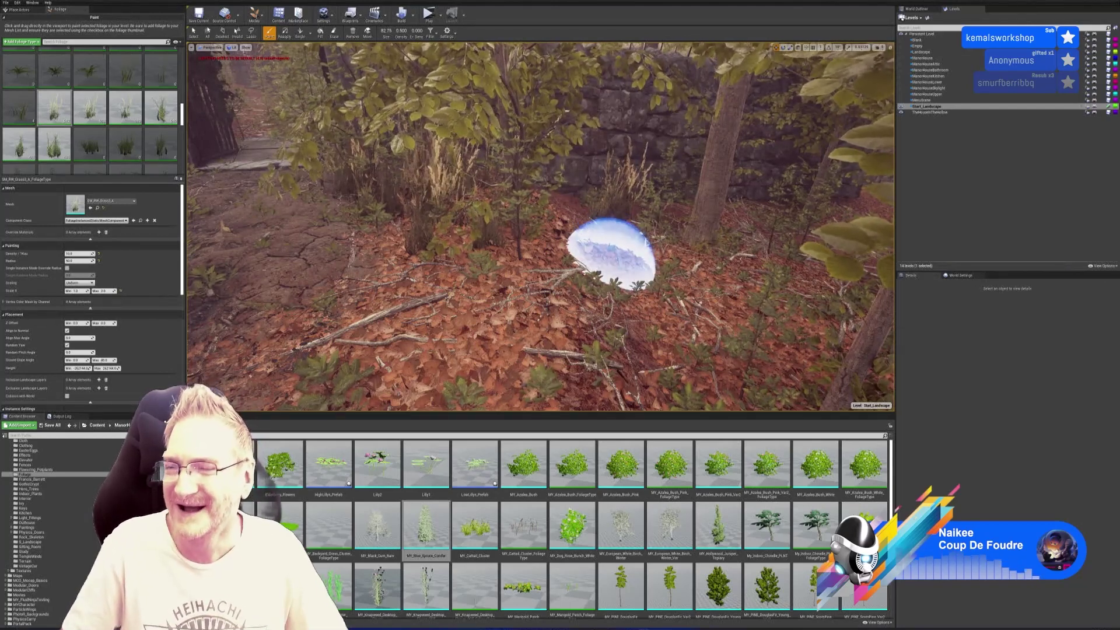
key("w")
mouse_move(633, 271)
right_mouse_down()
mouse_move(568, 274)
mouse_move(604, 303)
mouse_move(647, 292)
mouse_move(639, 280)
right_mouse_up()
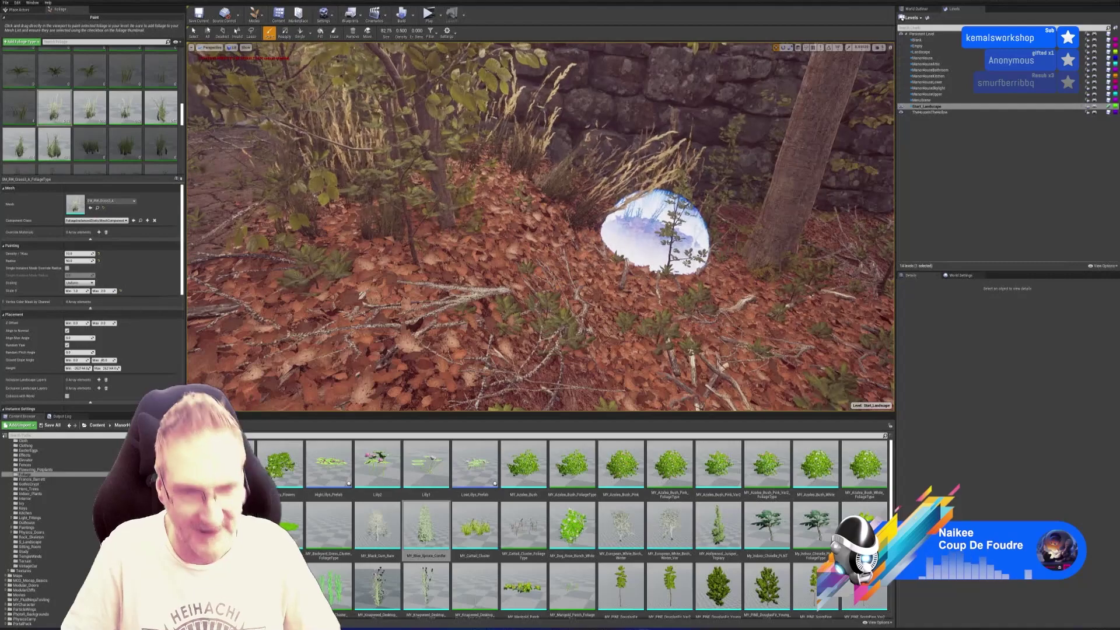
key("ctrl+z")
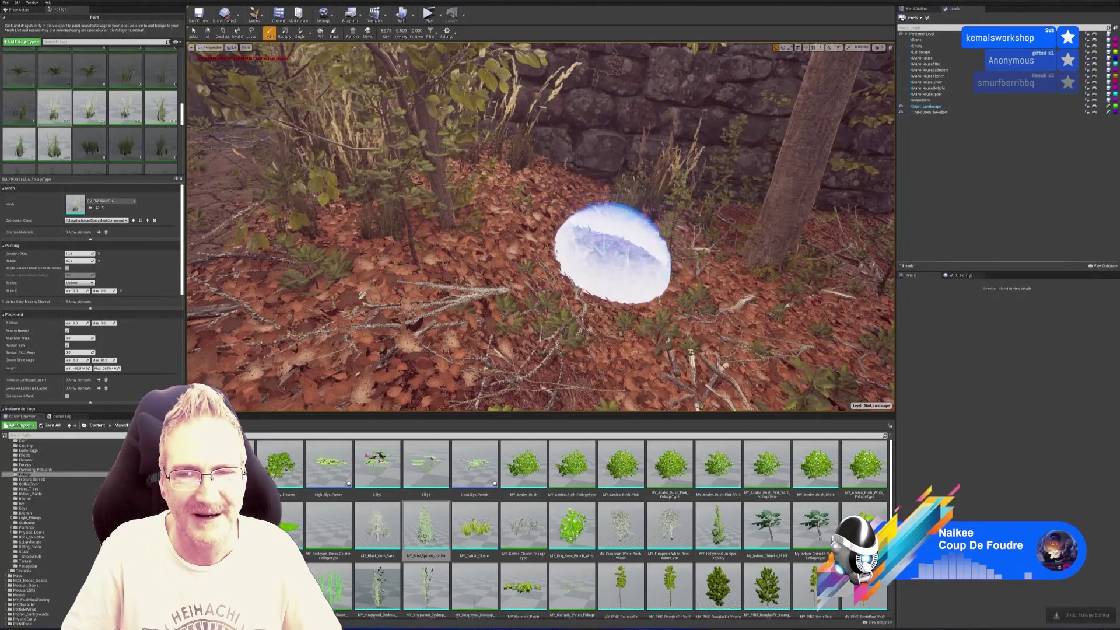
Step: Repaint the grass at the foot of the wall and add clumps against the gateway's opposite pillar
mouse_move(613, 254)
right_mouse_down()
mouse_move(525, 256)
mouse_move(625, 216)
right_mouse_up()
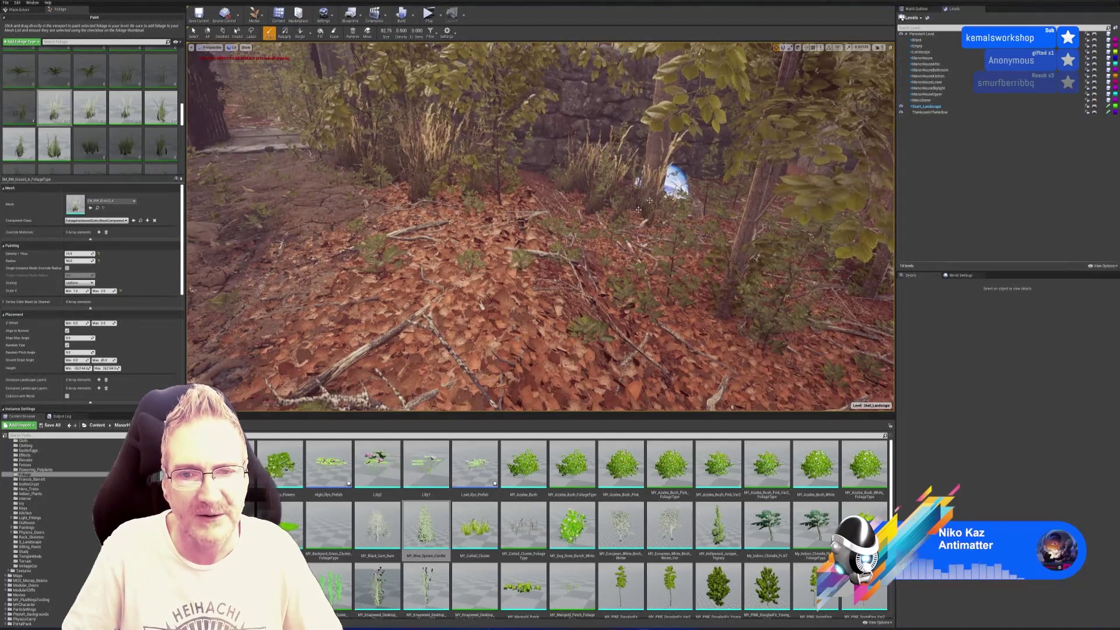
mouse_move(650, 201)
right_mouse_down()
mouse_move(470, 209)
mouse_move(511, 209)
right_mouse_up()
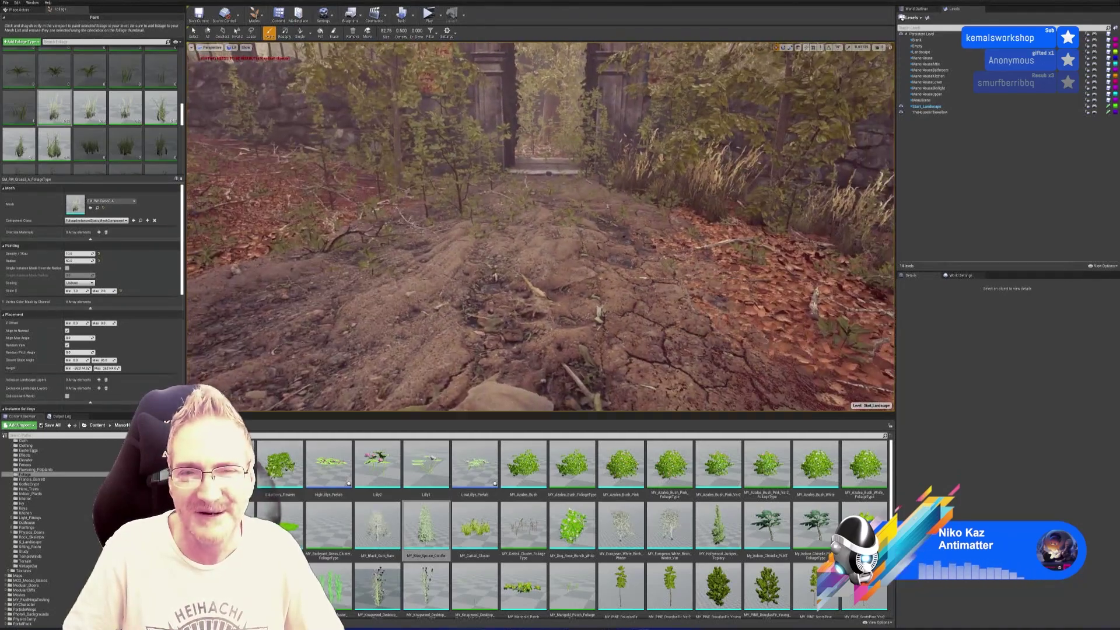
right_click_drag(598, 206, 595, 206)
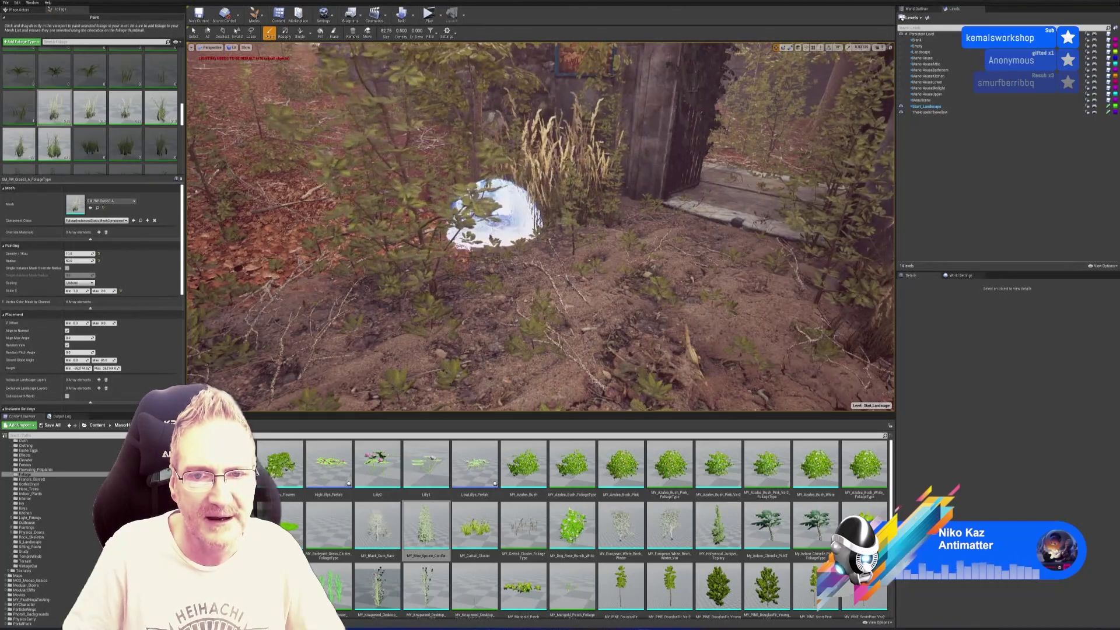
key("s")
mouse_move(597, 262)
right_mouse_down()
mouse_move(467, 266)
mouse_move(514, 266)
right_mouse_up()
key("w")
mouse_move(590, 233)
right_mouse_down()
mouse_move(588, 245)
mouse_move(546, 230)
mouse_move(545, 204)
right_mouse_up()
key("a")
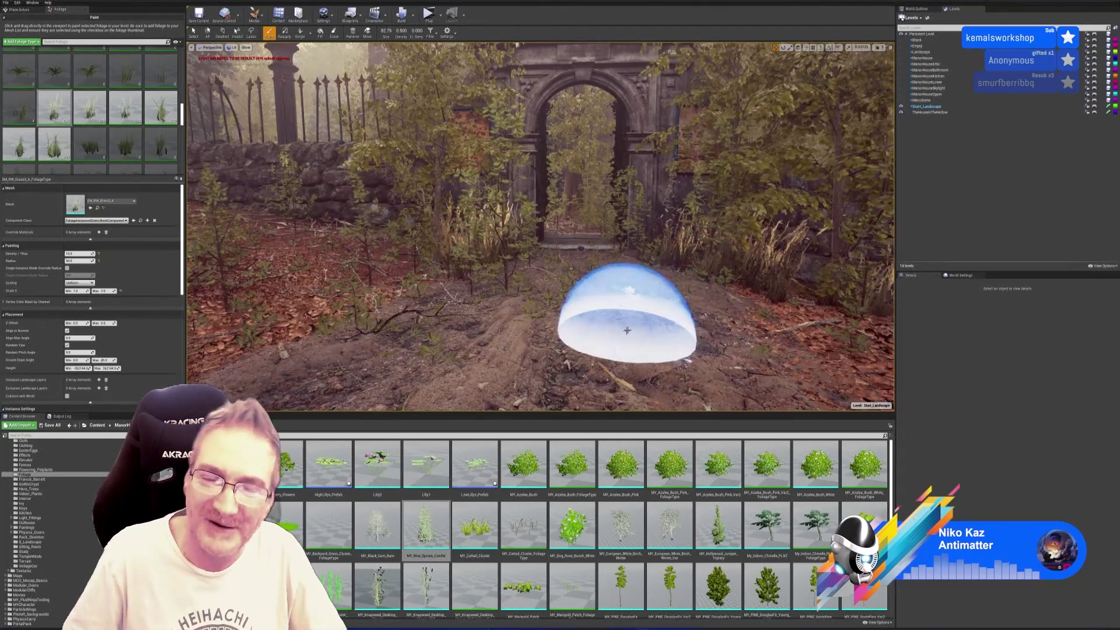
Step: Paint grass clumps behind the gateway, at the foot of the stone walls on both sides of the arch
right_click_drag(628, 331, 619, 331)
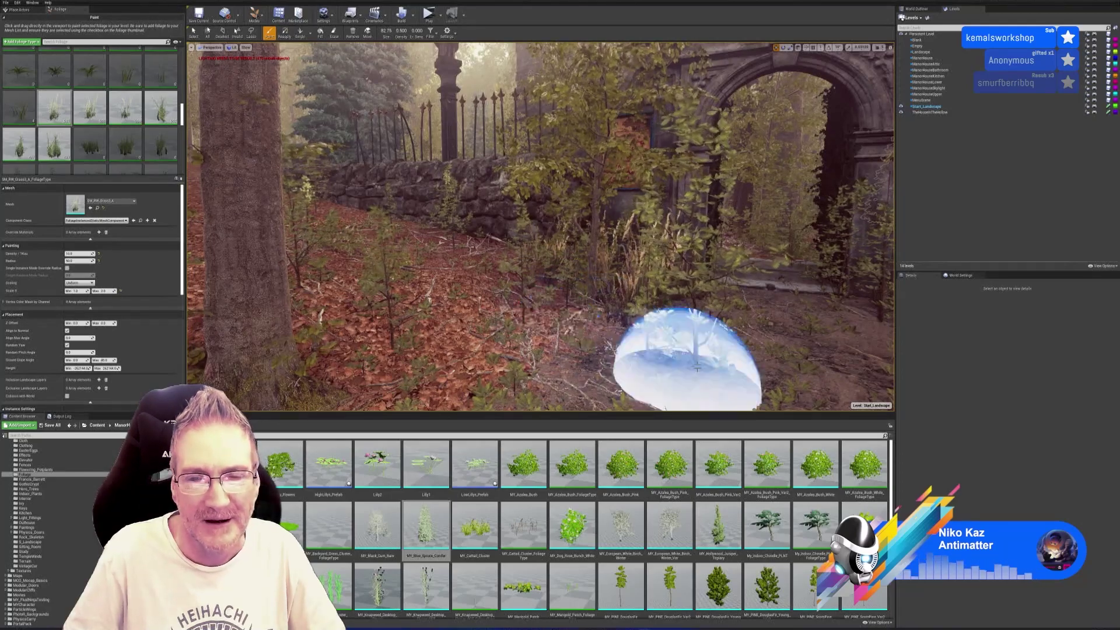
mouse_move(697, 366)
right_mouse_down()
mouse_move(767, 367)
mouse_move(662, 360)
mouse_move(731, 366)
mouse_move(707, 365)
mouse_move(725, 363)
mouse_move(694, 350)
right_mouse_up()
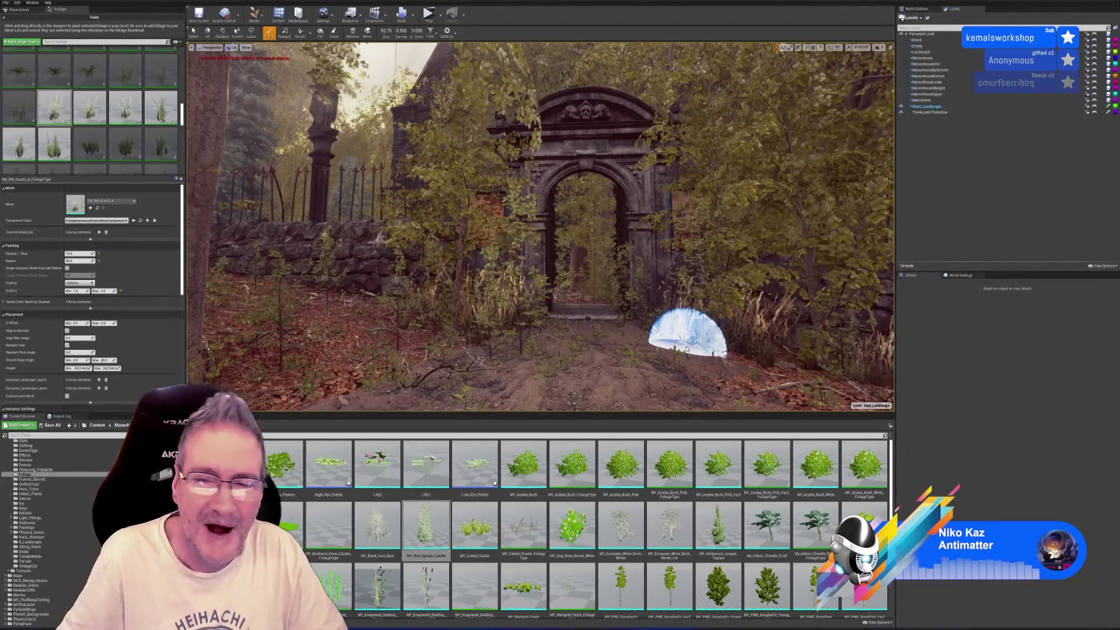
key("s")
mouse_move(574, 356)
right_mouse_down()
mouse_move(636, 379)
mouse_move(397, 348)
right_mouse_up()
key("w")
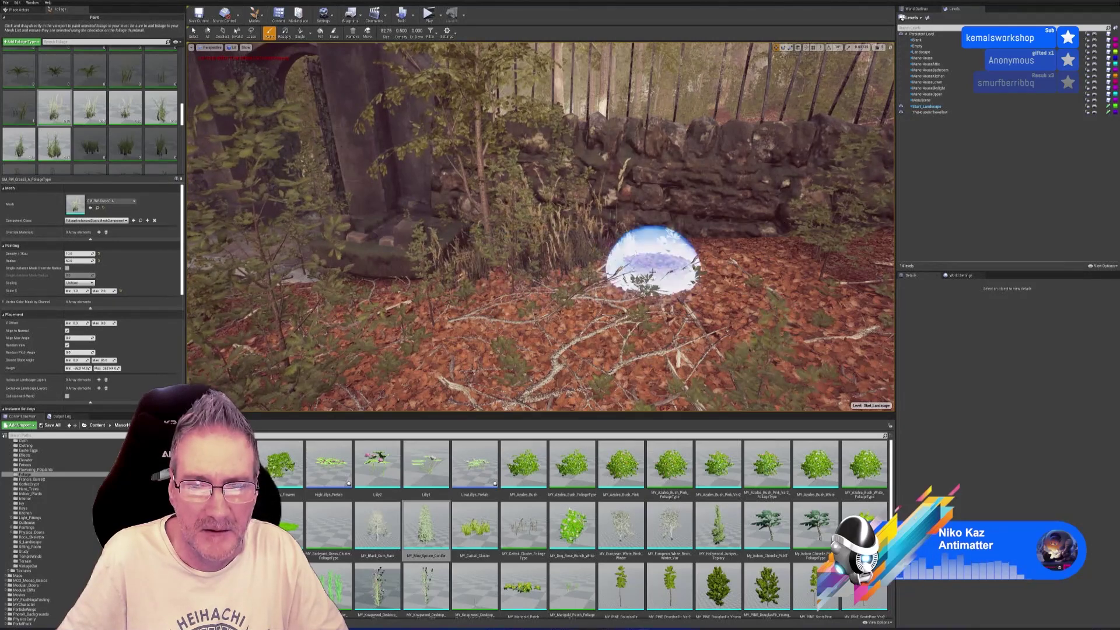
left_click_drag(652, 261, 575, 284)
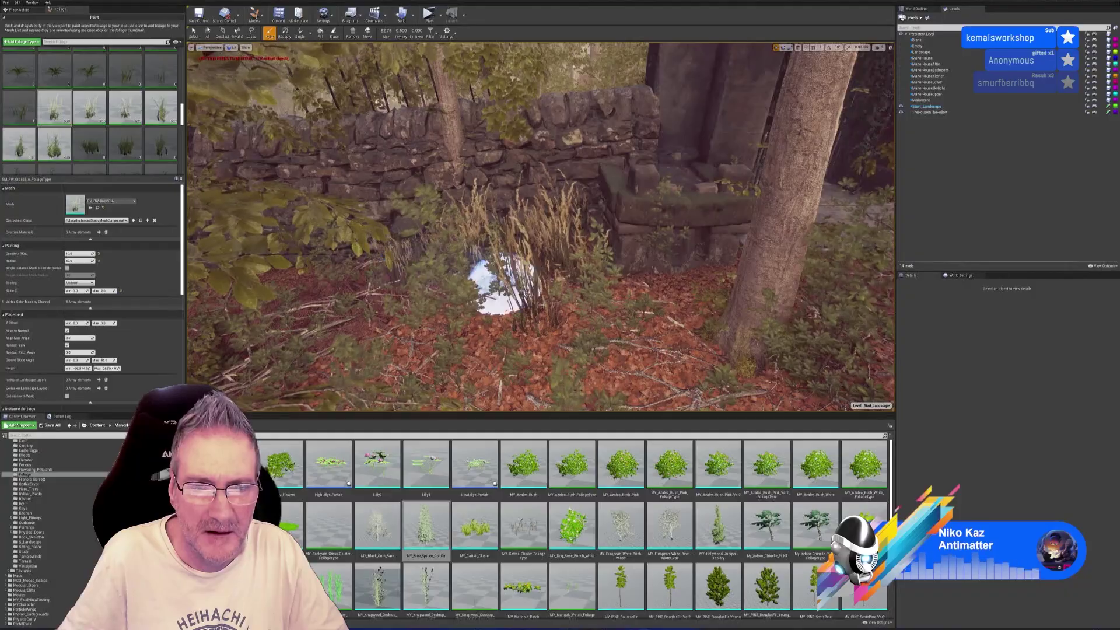
key("s")
mouse_move(504, 285)
right_mouse_down()
mouse_move(487, 277)
mouse_move(653, 289)
mouse_move(554, 283)
right_mouse_up()
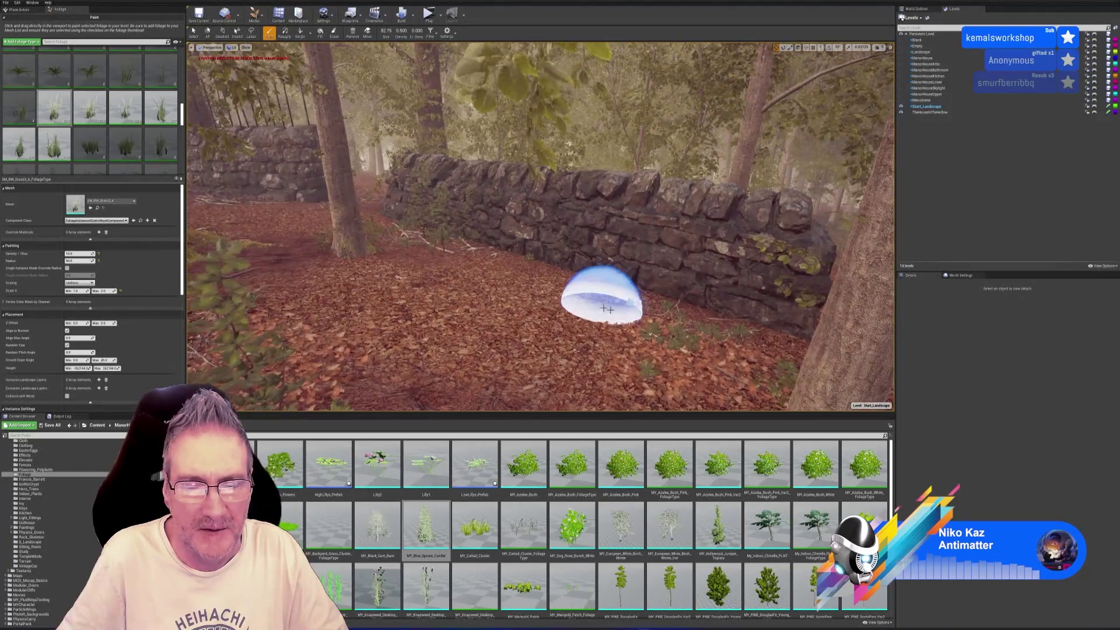
Step: Paint a dense grass patch around the broken end of the fenced stone wall, beside the gap in the boundary
left_click_drag(522, 275, 561, 291)
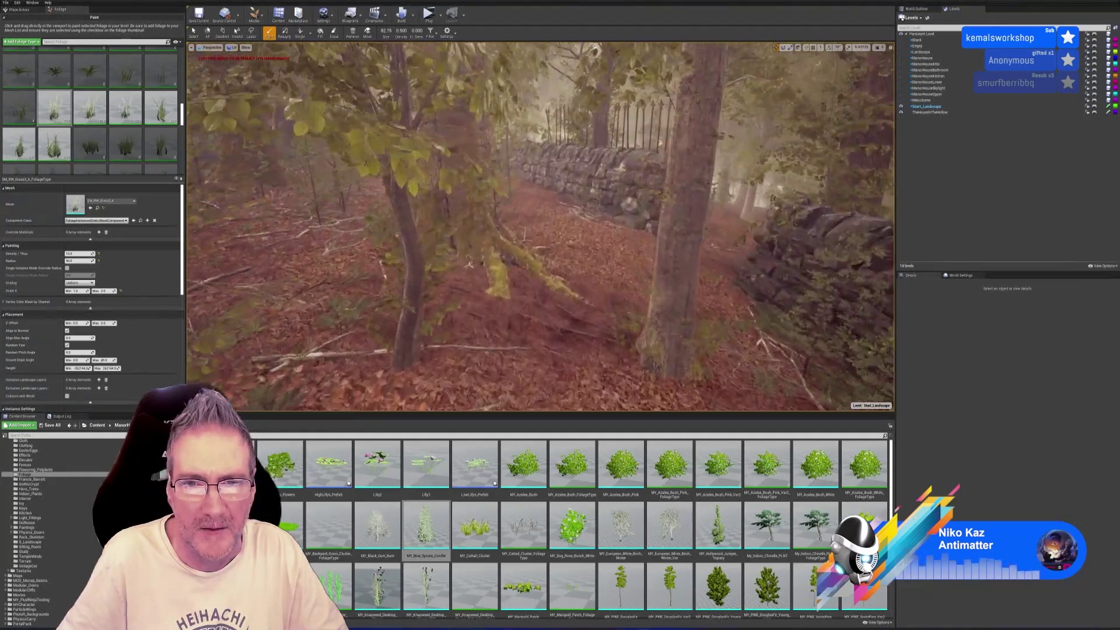
key("w")
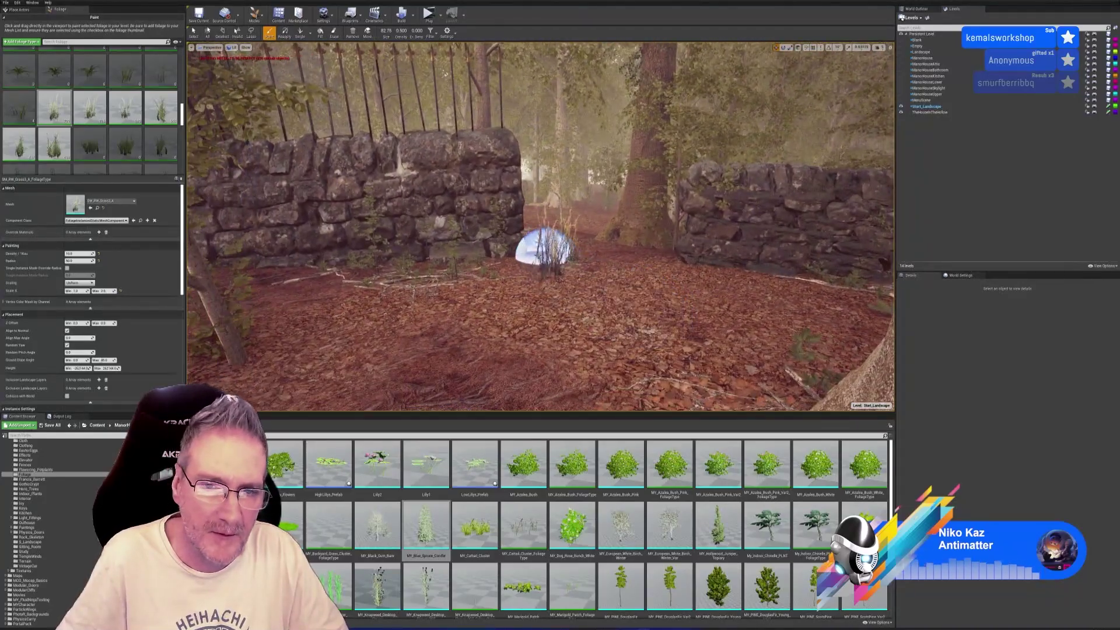
left_click_drag(460, 280, 559, 280)
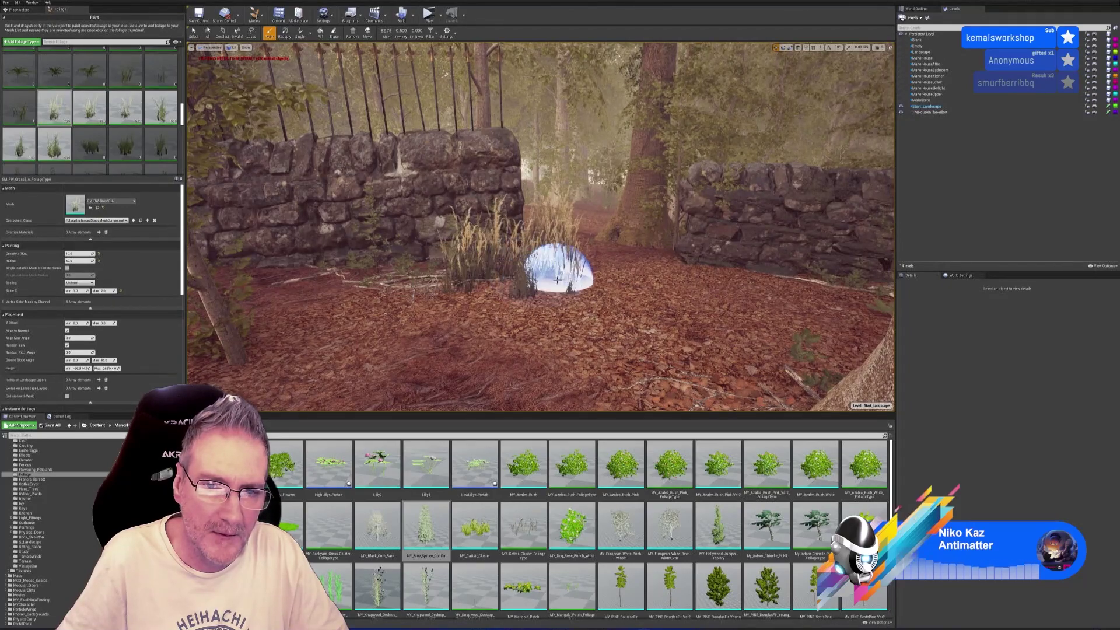
right_click_drag(540, 228, 589, 227)
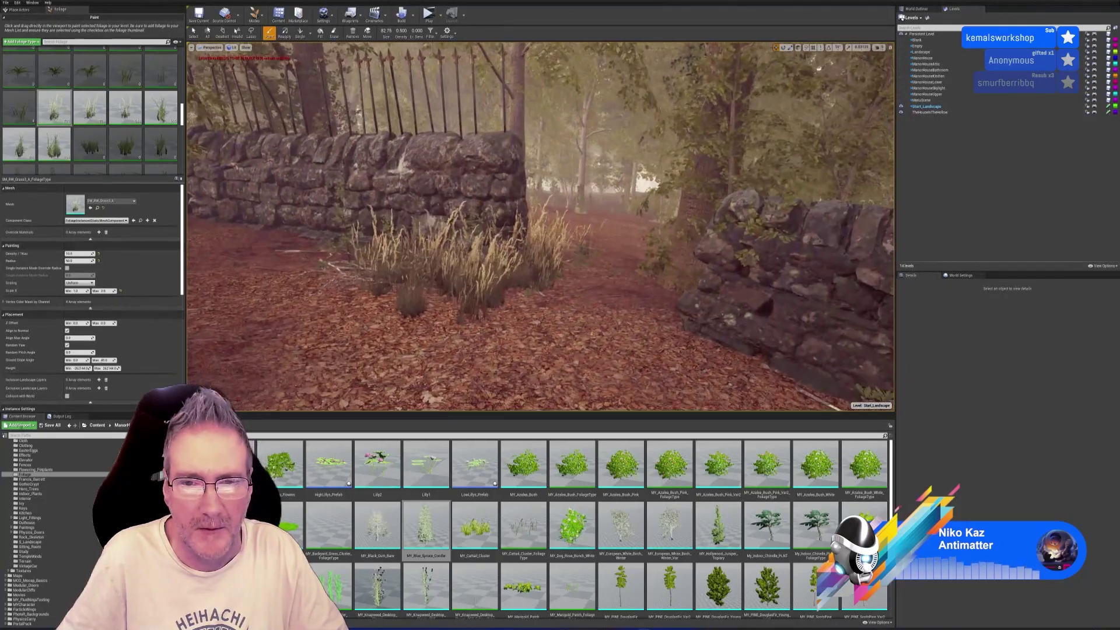
key("w")
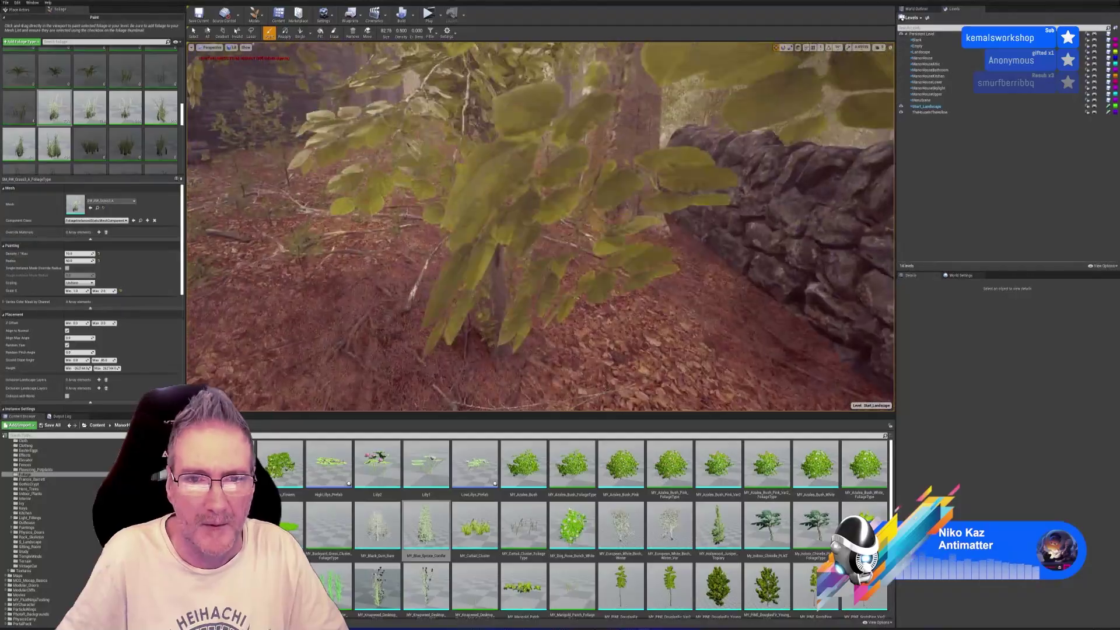
right_click_drag(525, 228, 606, 221)
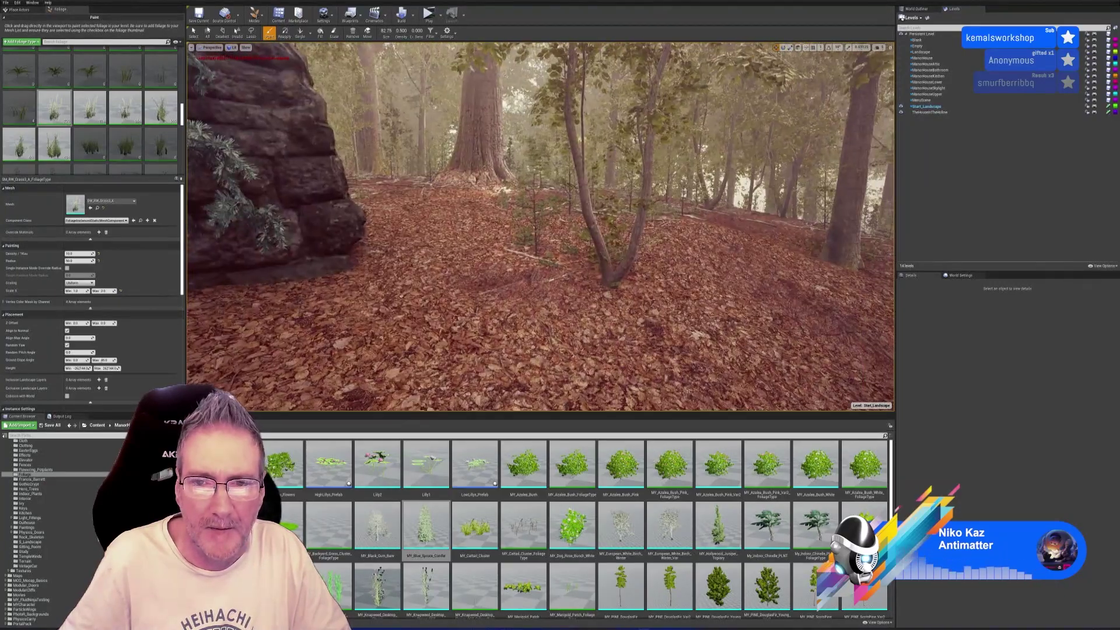
Step: Paint tall grass clumps around the broken end of the fenced stone wall and along its foot
right_click_drag(540, 228, 408, 231)
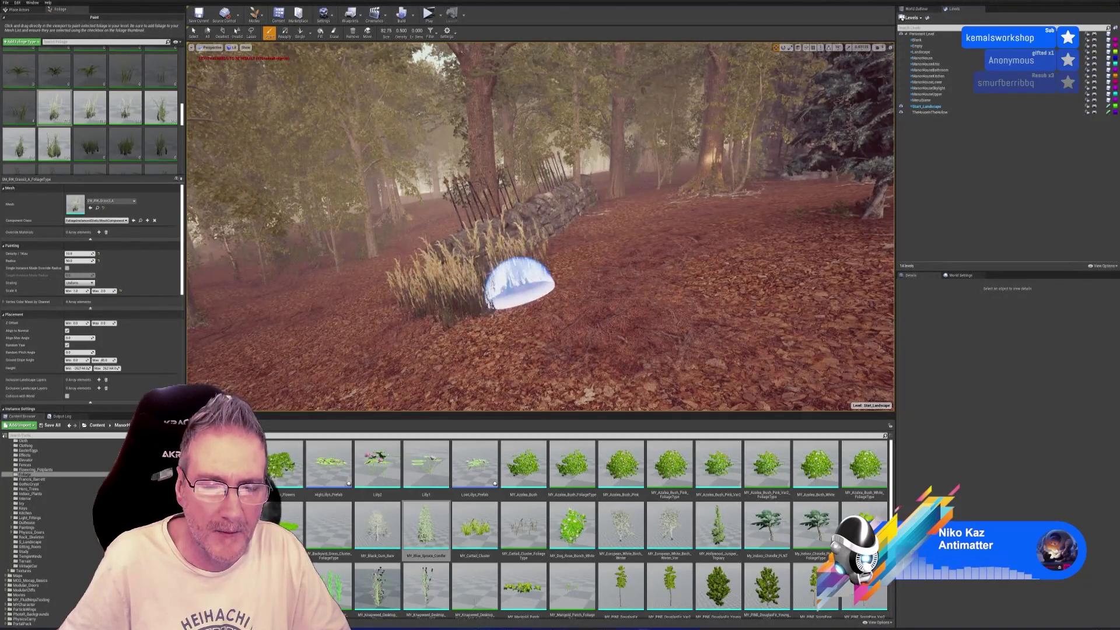
right_click_drag(520, 292, 368, 287)
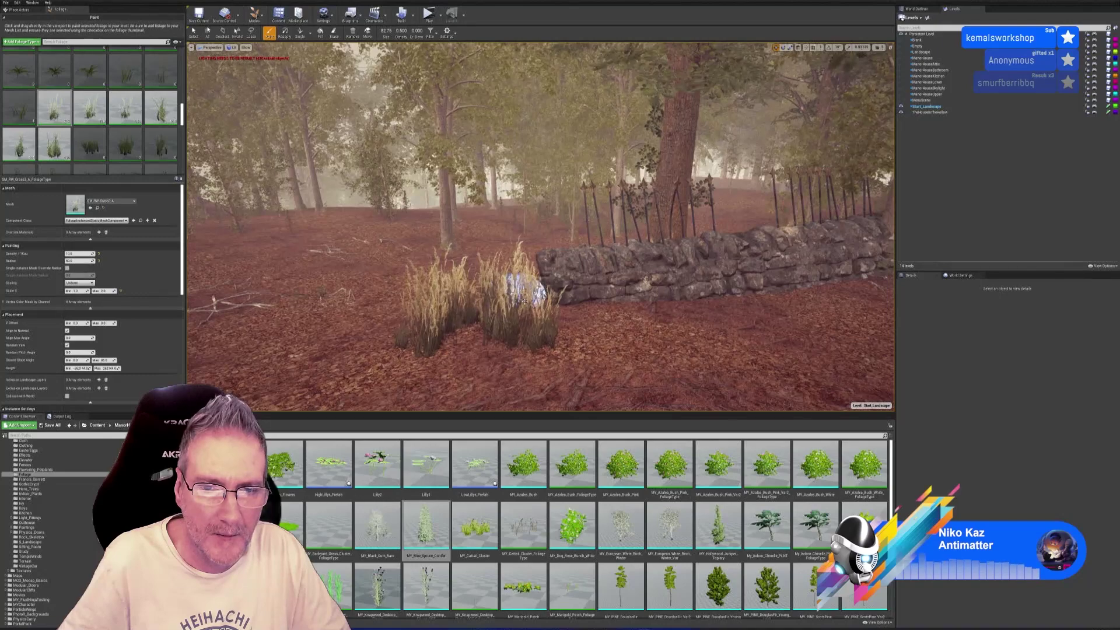
mouse_move(567, 313)
left_mouse_down()
mouse_move(593, 303)
mouse_move(557, 331)
left_mouse_up()
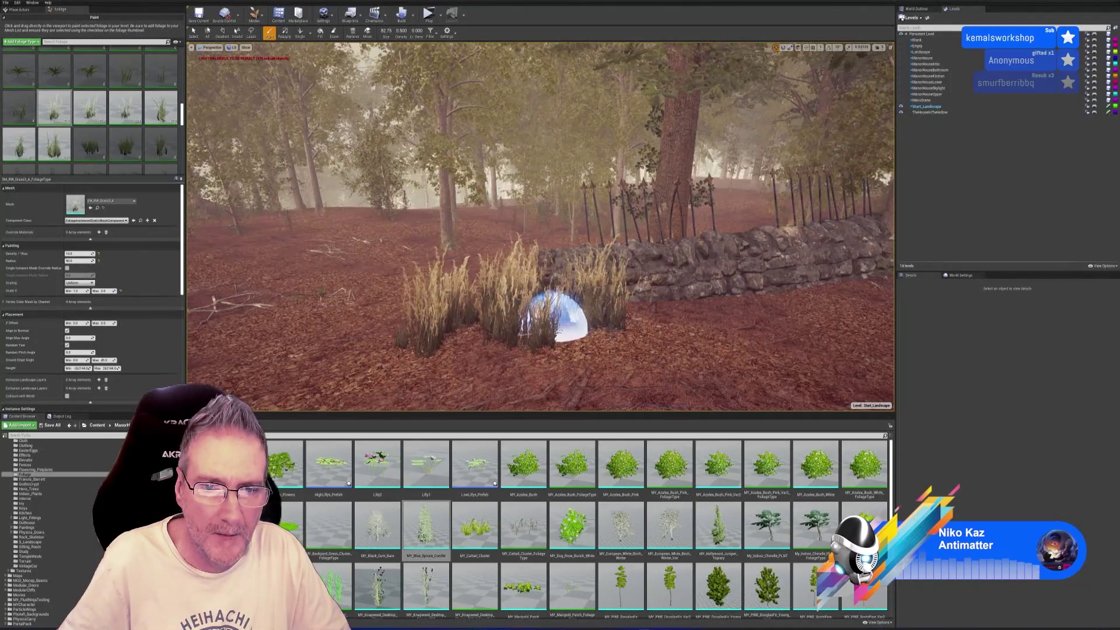
right_click_drag(642, 332, 563, 361)
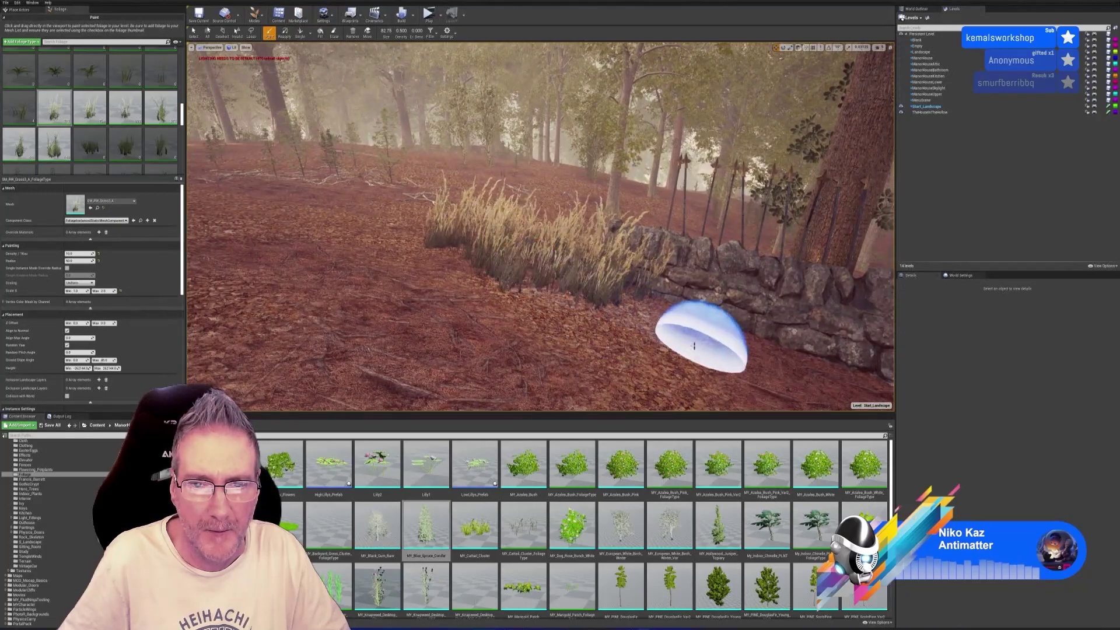
mouse_move(695, 325)
right_mouse_down()
mouse_move(595, 321)
mouse_move(764, 338)
mouse_move(548, 334)
mouse_move(589, 330)
mouse_move(513, 263)
right_mouse_up()
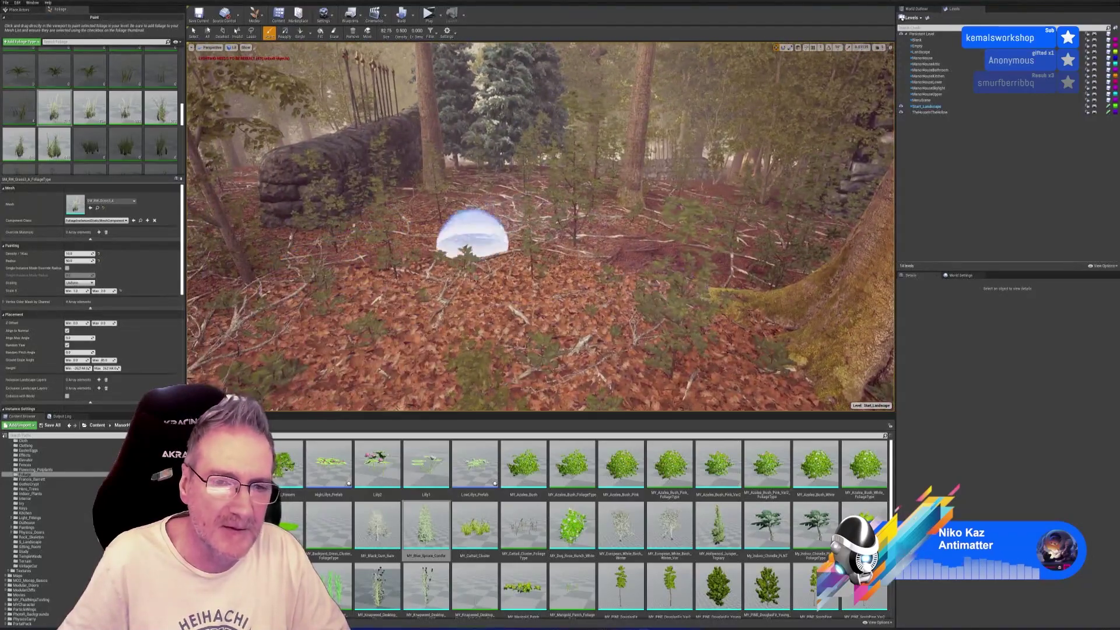
Step: Examine the churchyard boundary, spruces and forest floor for wall ends that still lack grass
mouse_move(475, 313)
right_mouse_down()
mouse_move(589, 309)
mouse_move(563, 321)
mouse_move(508, 309)
right_mouse_up()
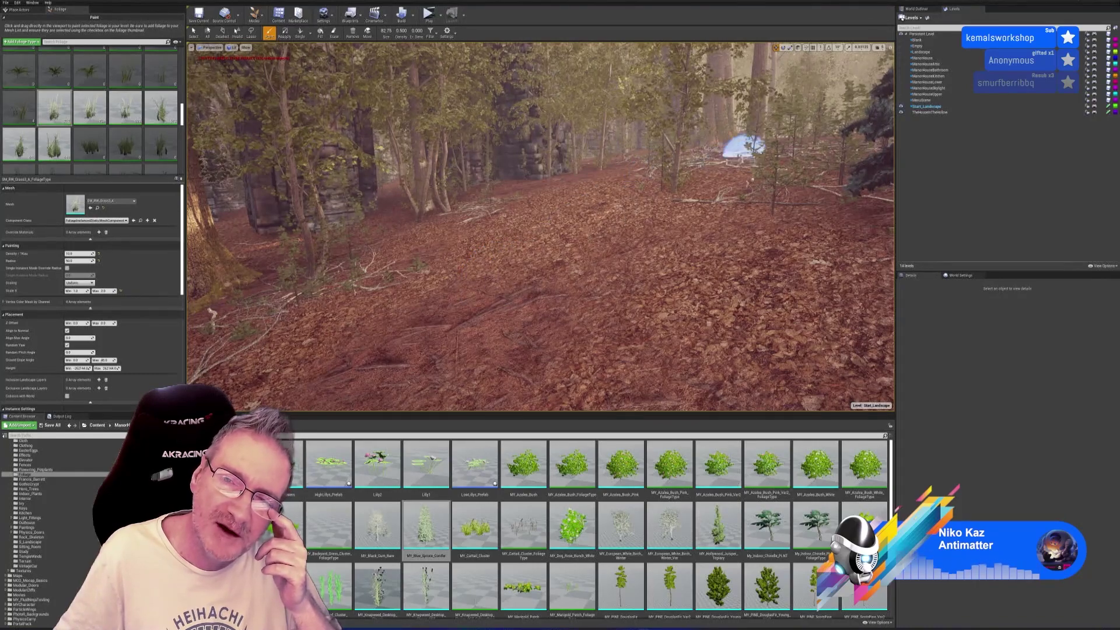
mouse_move(458, 272)
right_mouse_down()
mouse_move(315, 298)
mouse_move(326, 294)
mouse_move(309, 266)
mouse_move(351, 253)
mouse_move(286, 269)
mouse_move(496, 275)
right_mouse_up()
right_click_drag(385, 262, 383, 263)
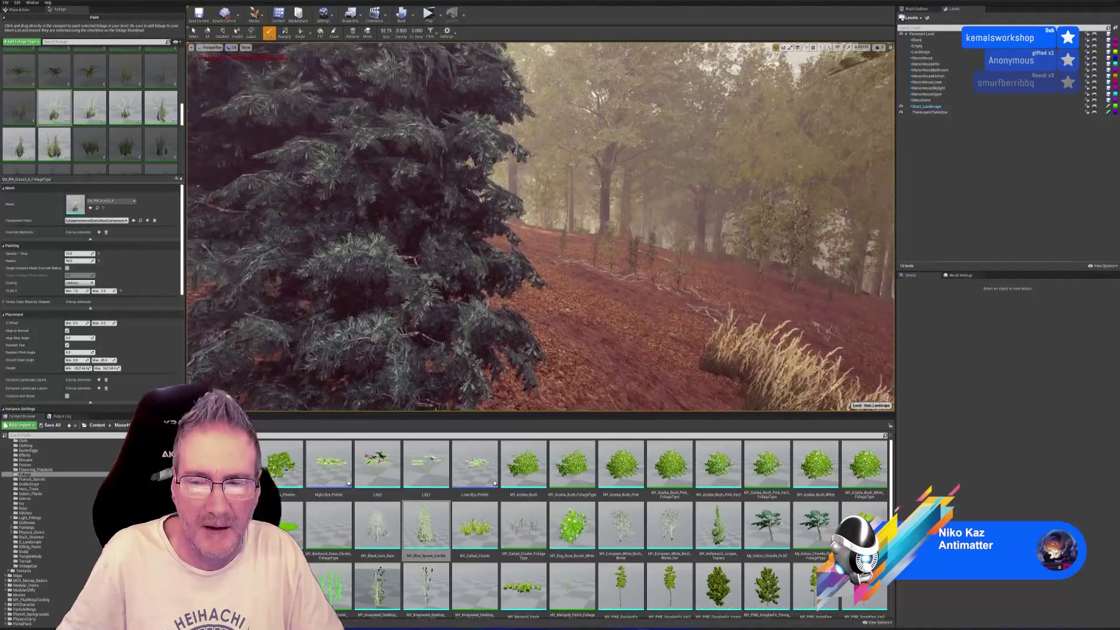
right_click_drag(467, 256, 415, 257)
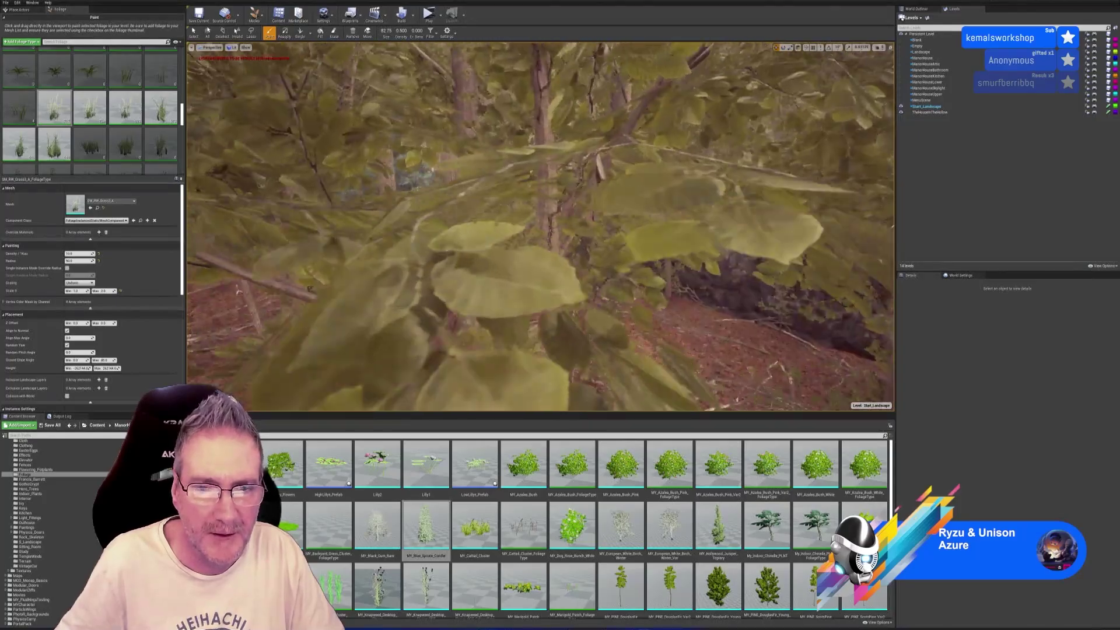
right_click_drag(541, 227, 636, 277)
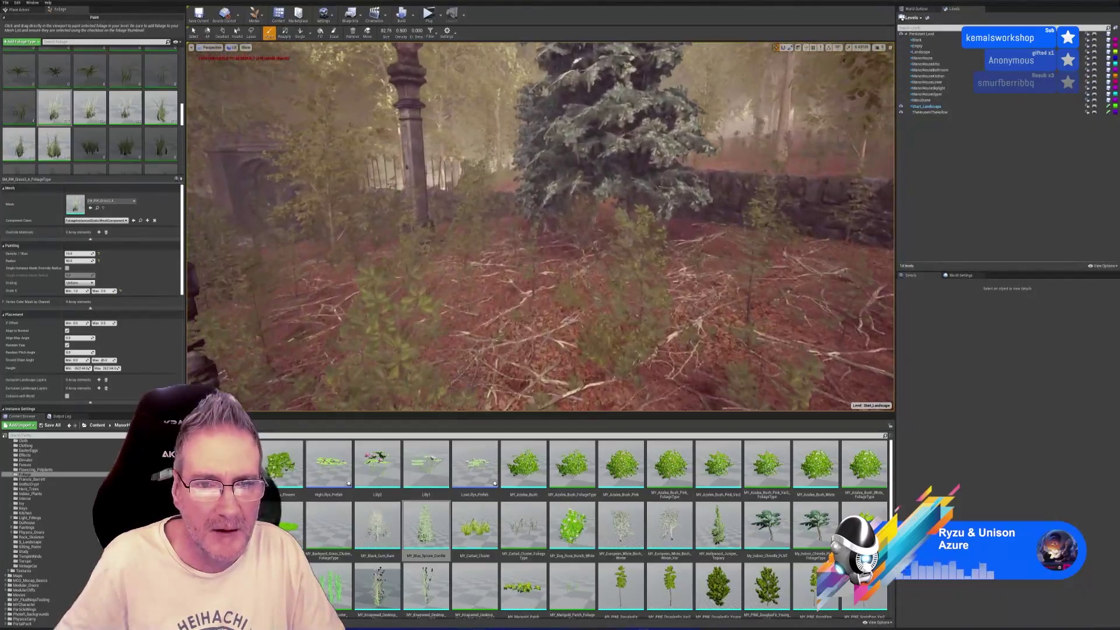
right_click_drag(541, 227, 648, 233)
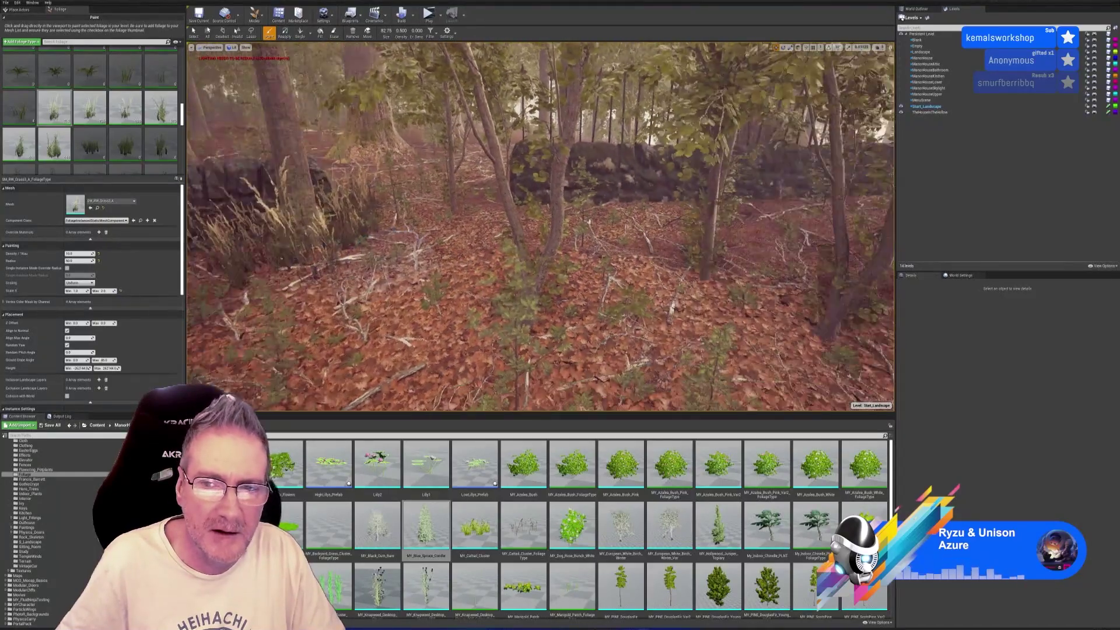
right_click_drag(541, 228, 583, 227)
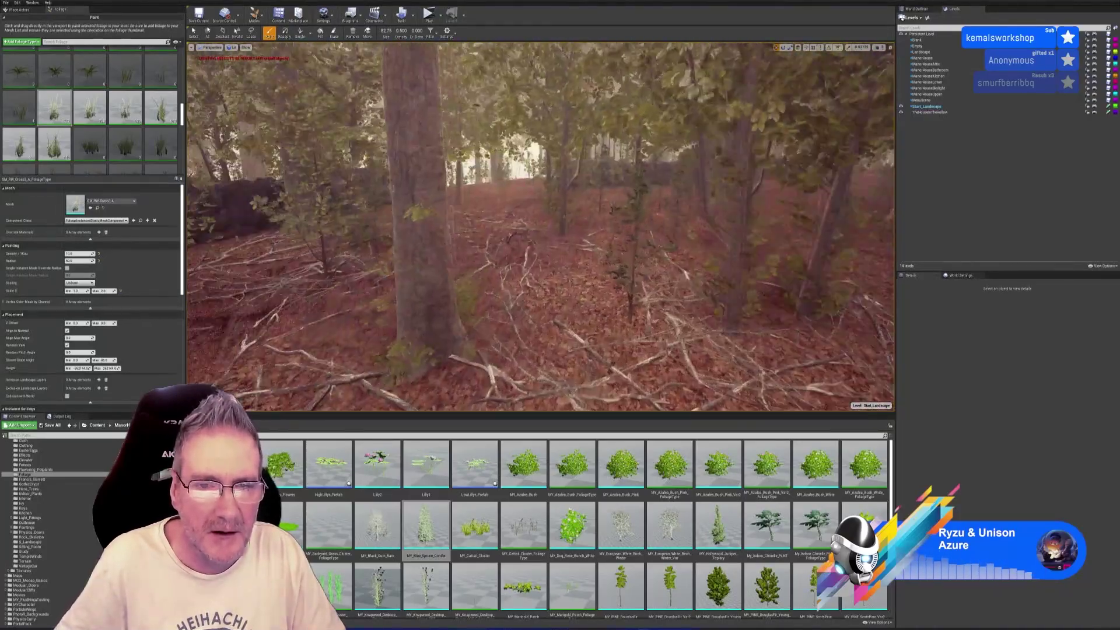
Step: Paint tall grass at the bare broken end of the iron-fenced stone wall near the spruces
right_click_drag(541, 227, 426, 227)
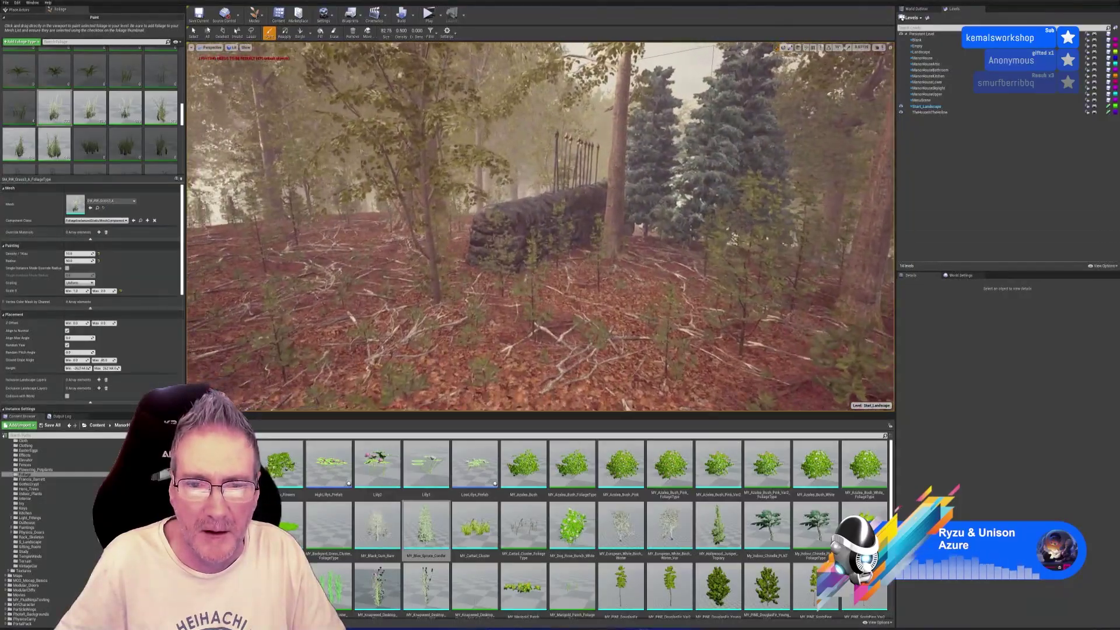
right_click_drag(541, 227, 435, 261)
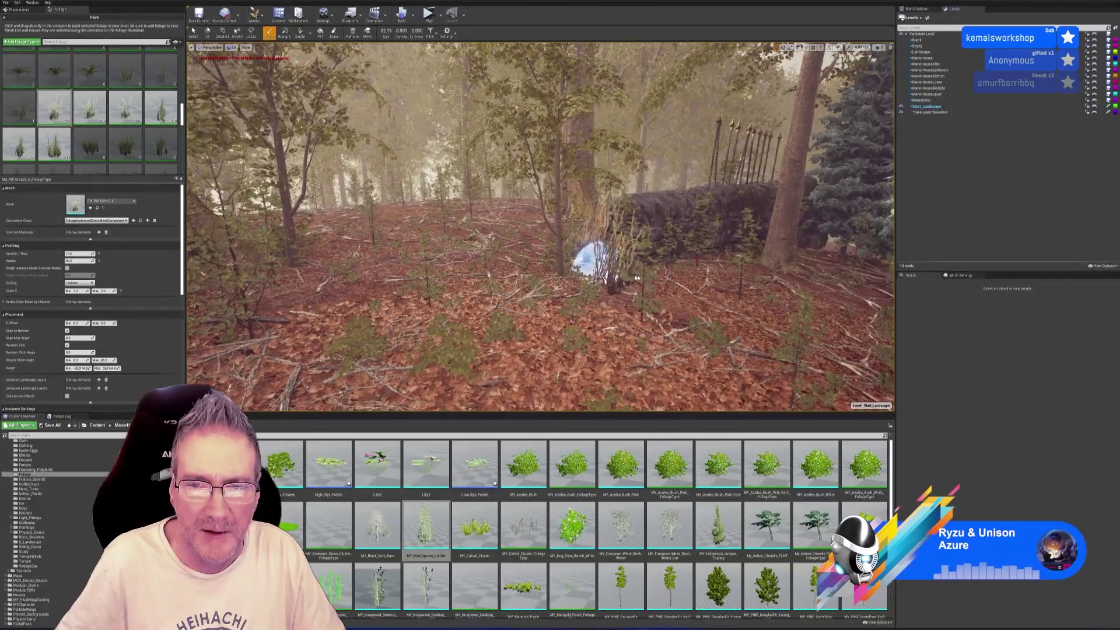
right_click_drag(540, 226, 365, 226)
right_click_drag(446, 230, 432, 231)
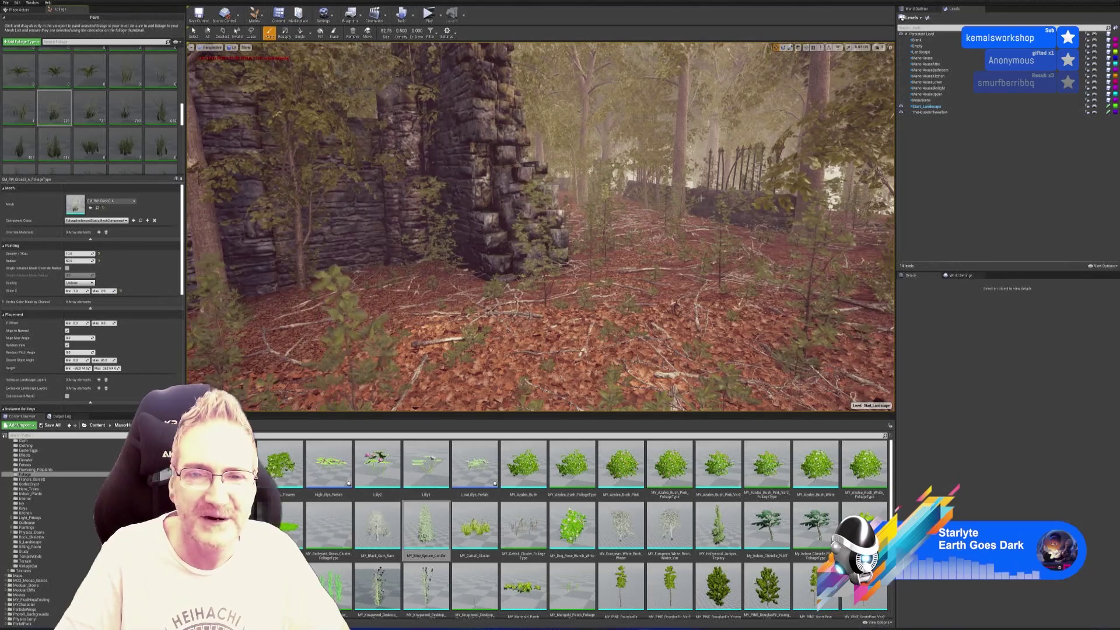
right_click_drag(540, 228, 400, 74)
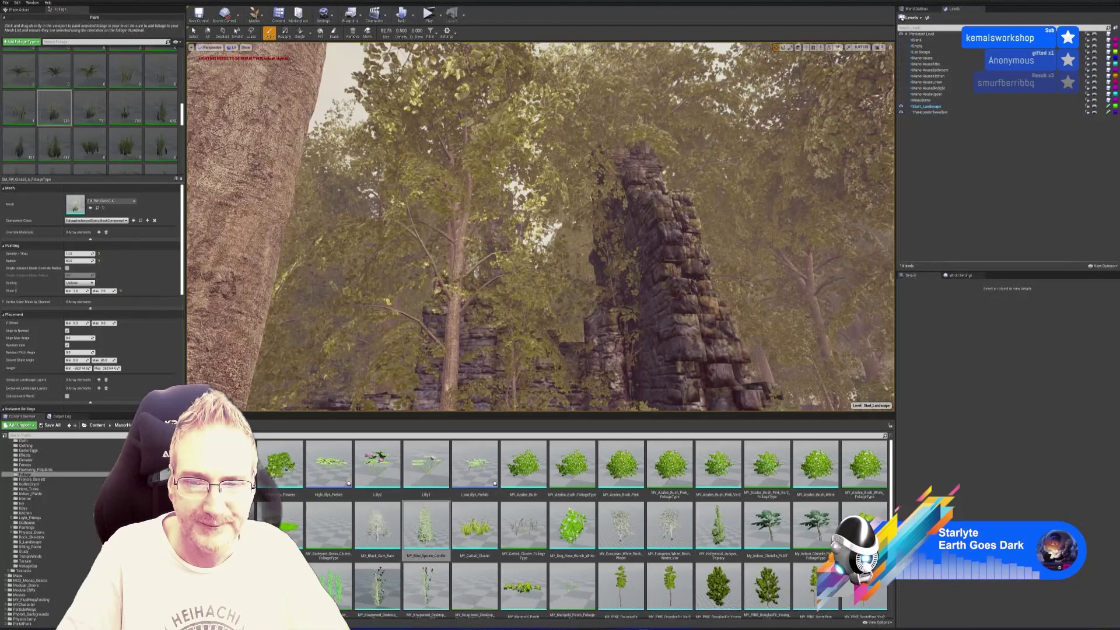
right_click_drag(540, 226, 758, 245)
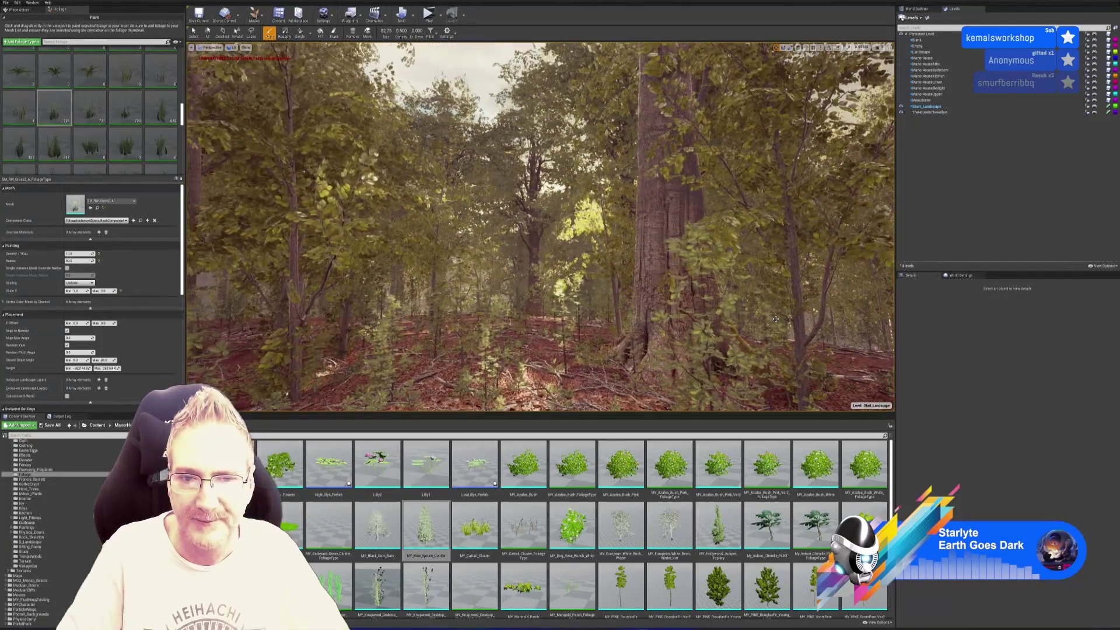
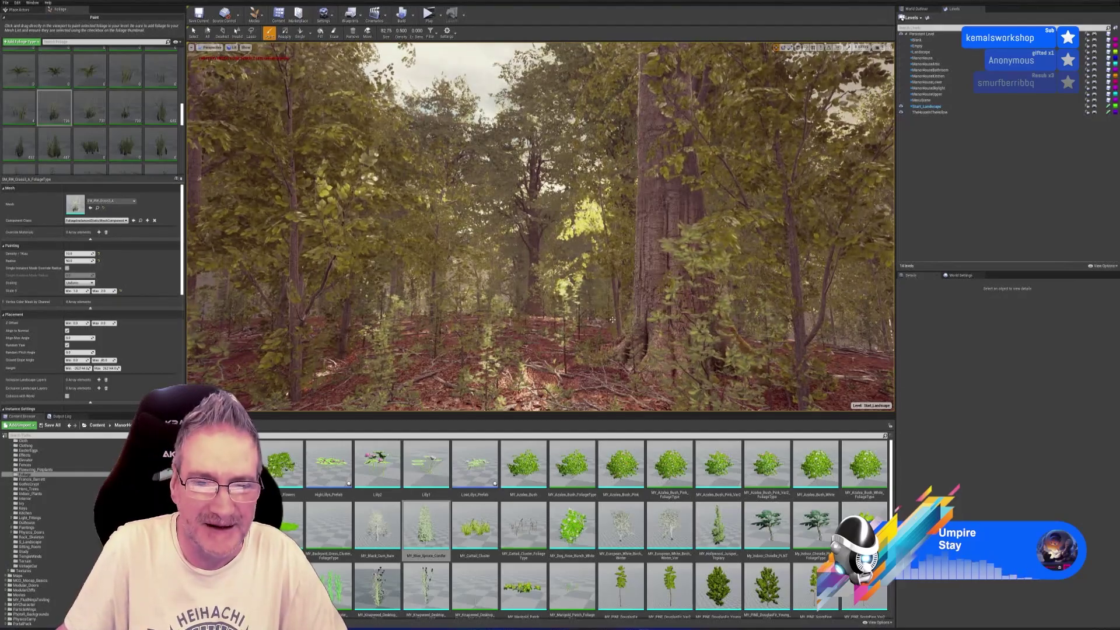
Step: Examine the churchyard's arched gateway and the spruces behind the fenced stone wall from the forest path
key("w")
right_click_drag(613, 320, 639, 319)
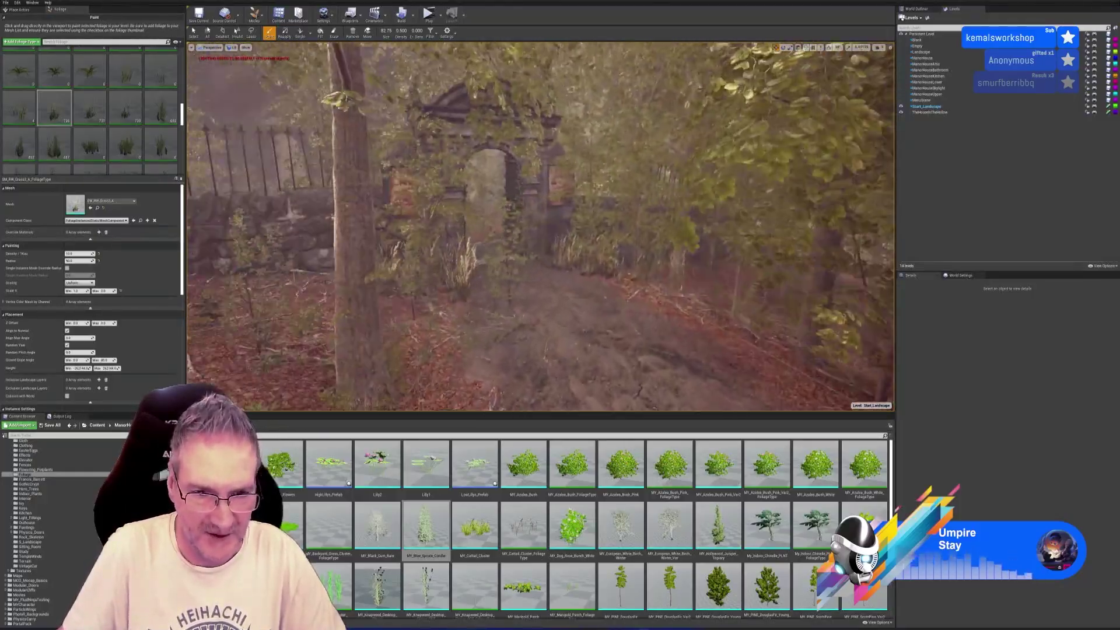
right_click_drag(638, 319, 633, 319)
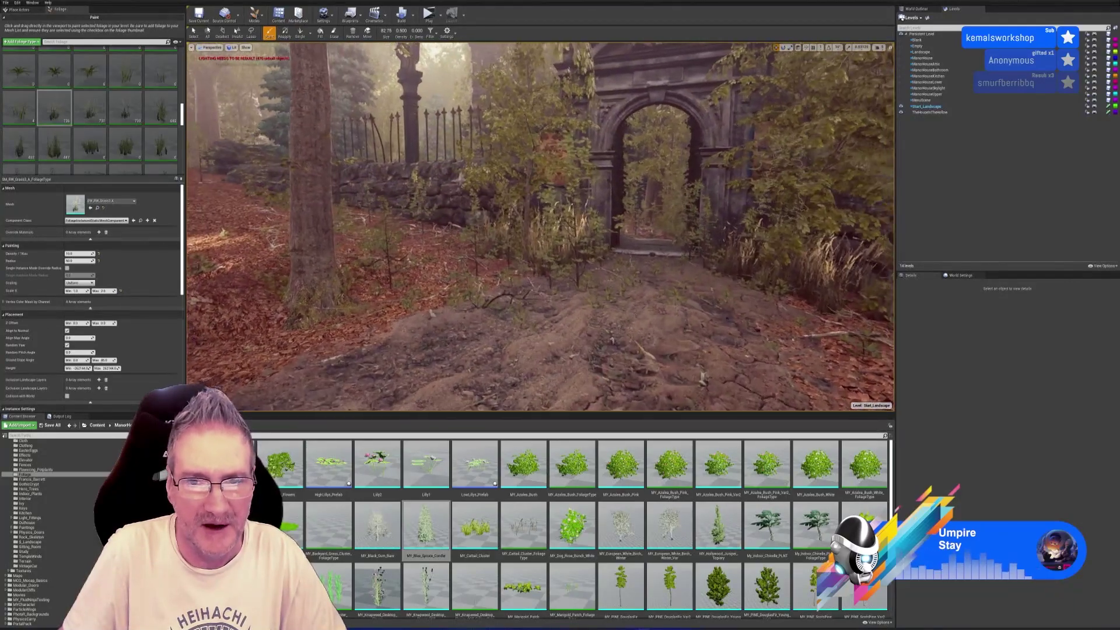
left_click(192, 48)
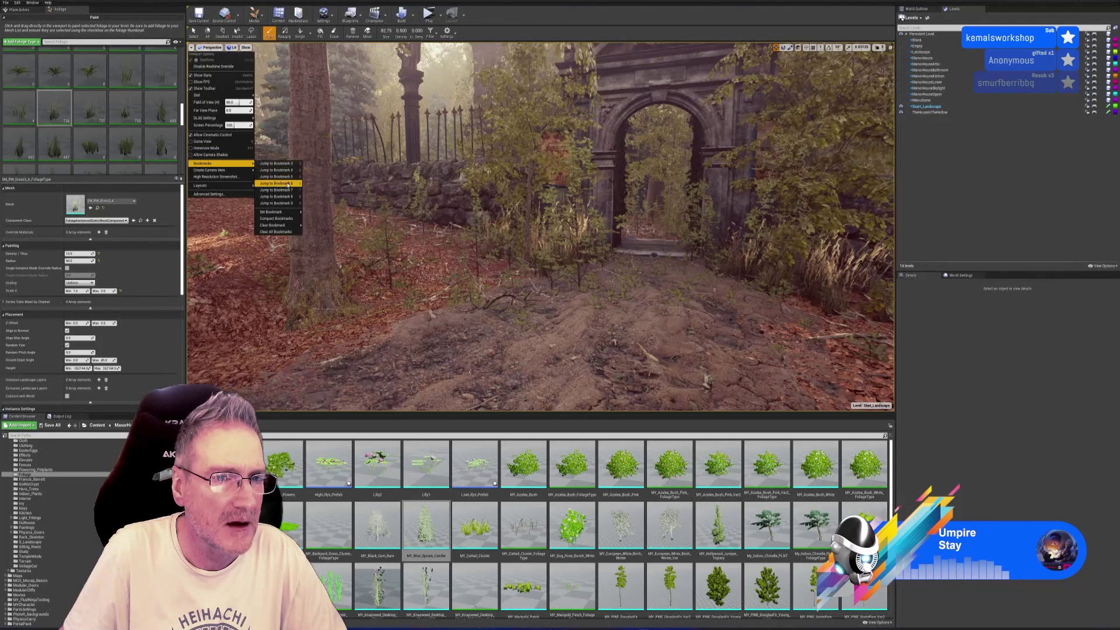
left_click(278, 165)
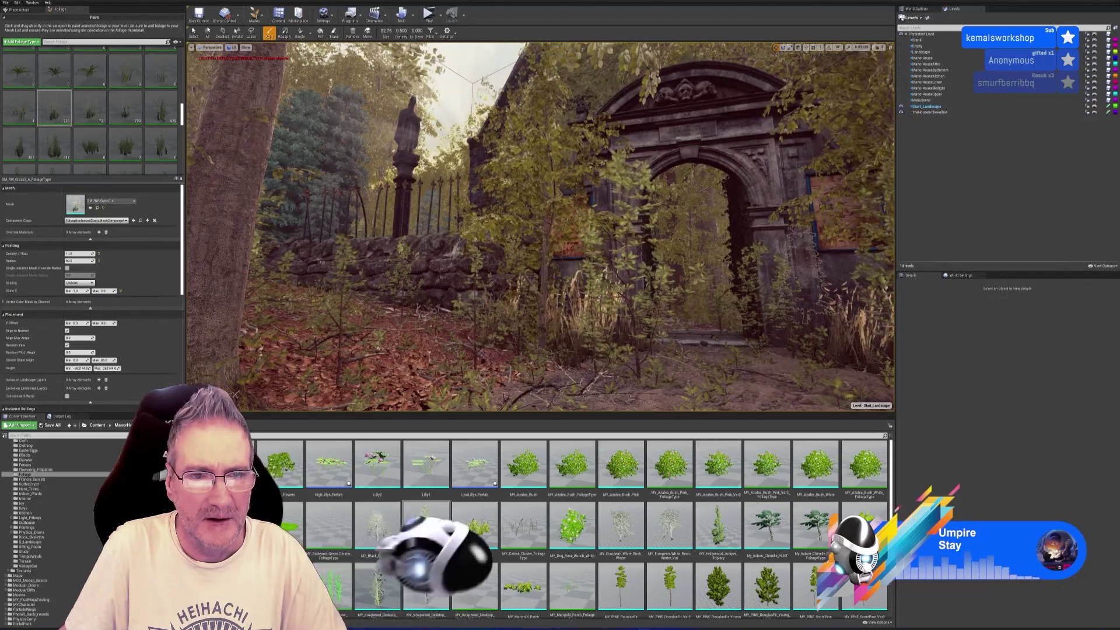
right_click_drag(354, 172, 315, 174)
right_click_drag(378, 215, 376, 214)
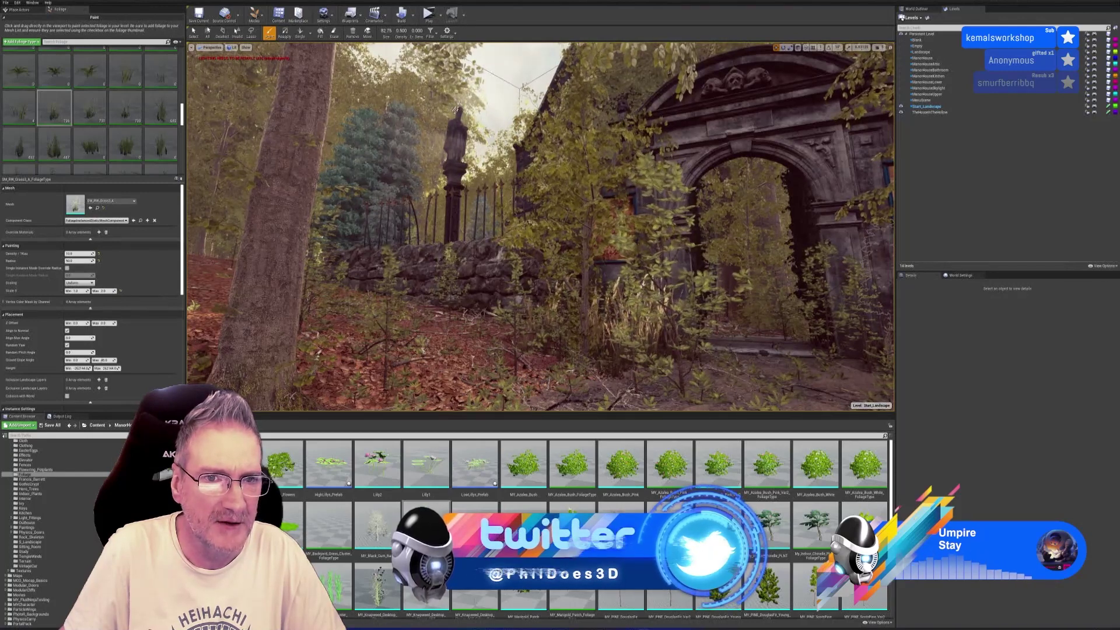
Step: Select the two blue spruces behind the iron-fenced wall one at a time and lower each into the ground
left_click(195, 33)
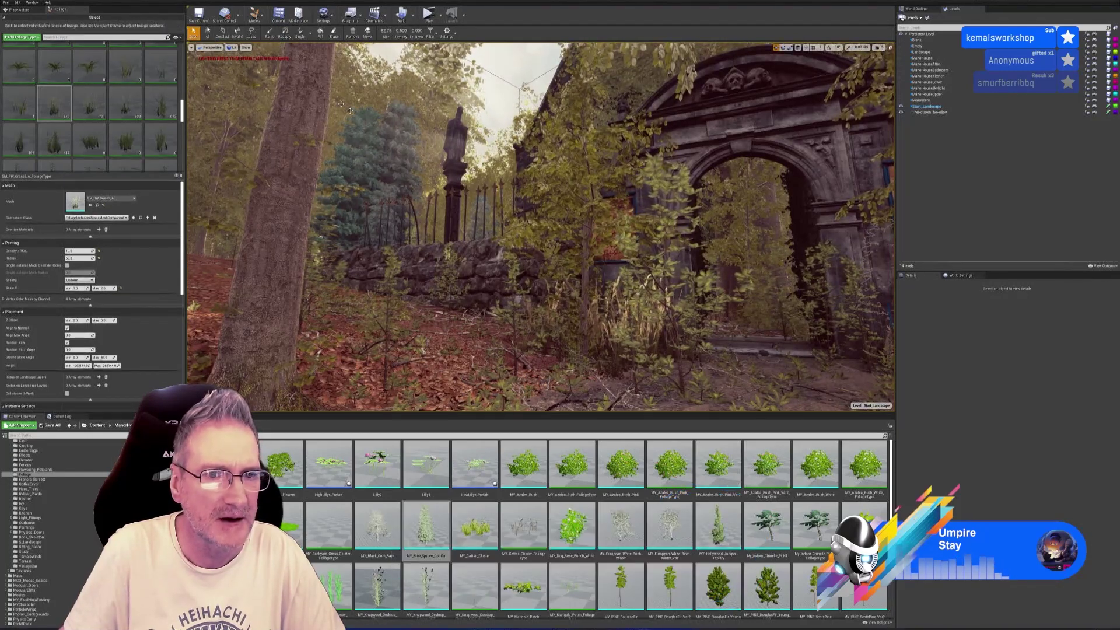
left_click(385, 209)
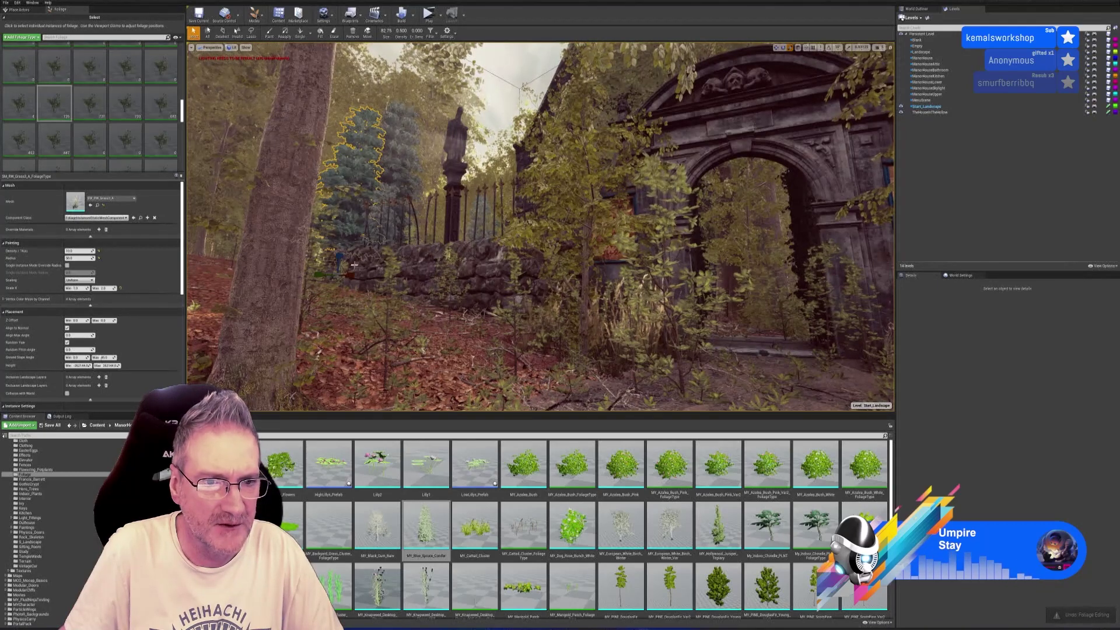
left_click_drag(336, 276, 379, 153)
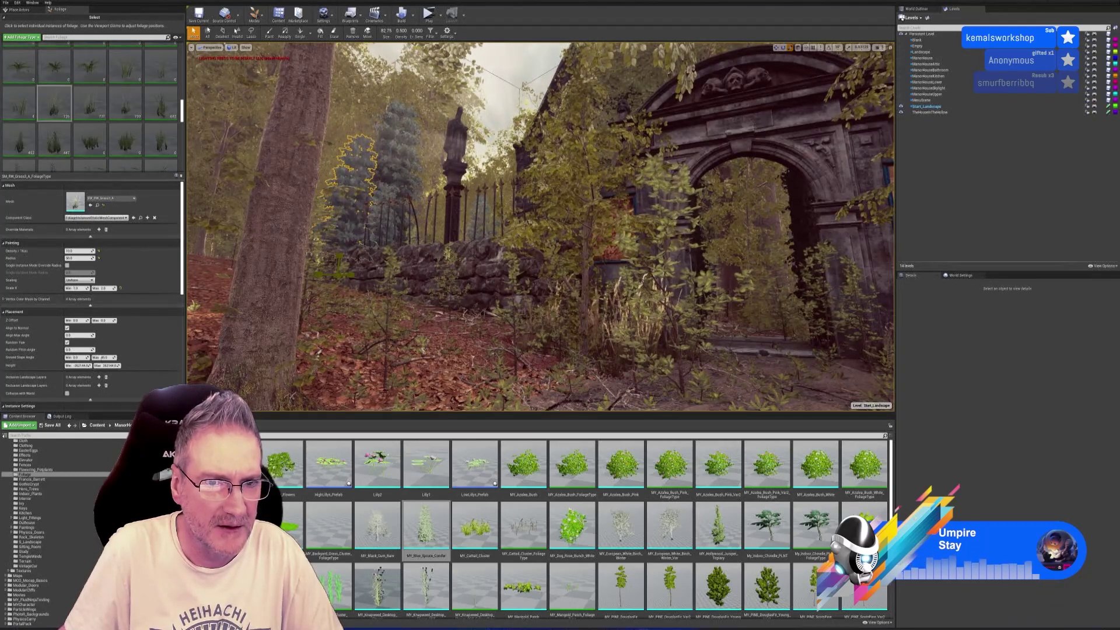
left_click(392, 155)
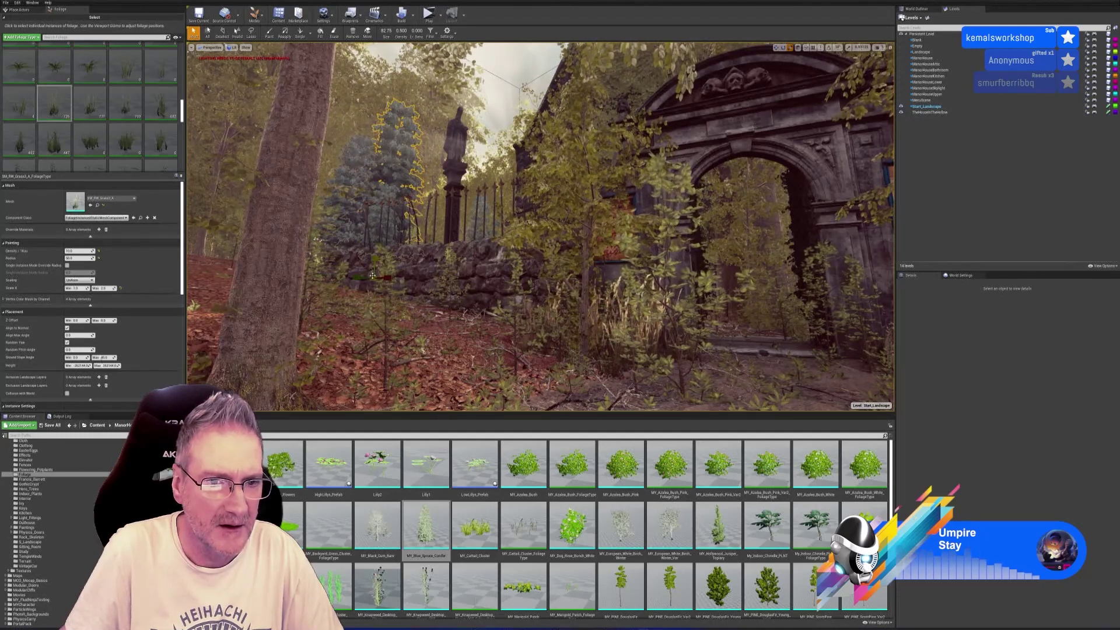
left_click_drag(372, 276, 363, 286)
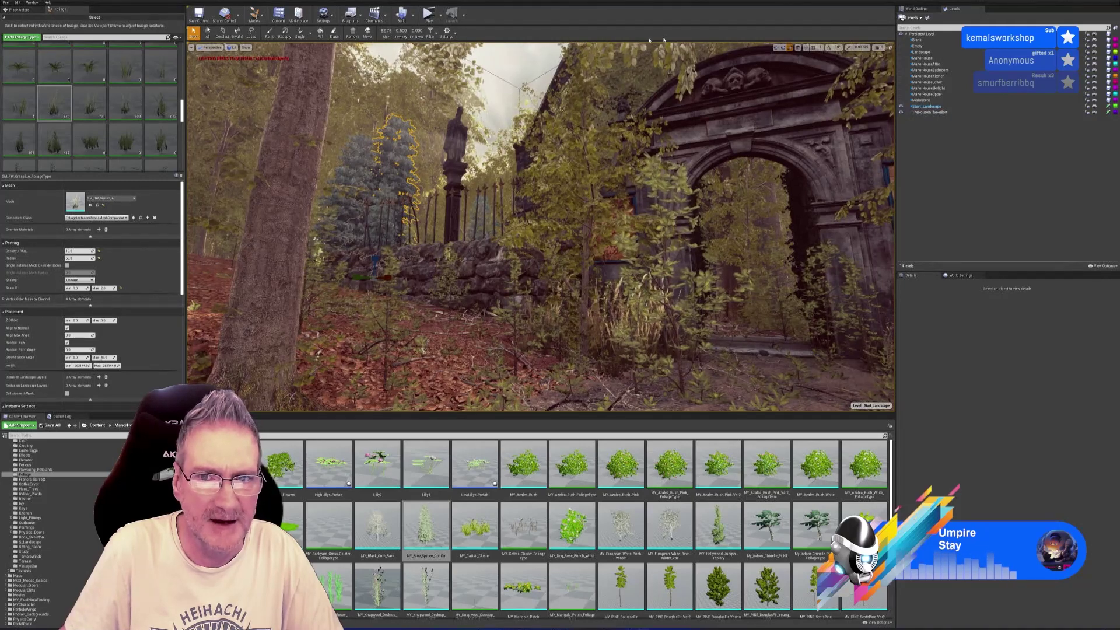
right_click_drag(540, 226, 543, 211)
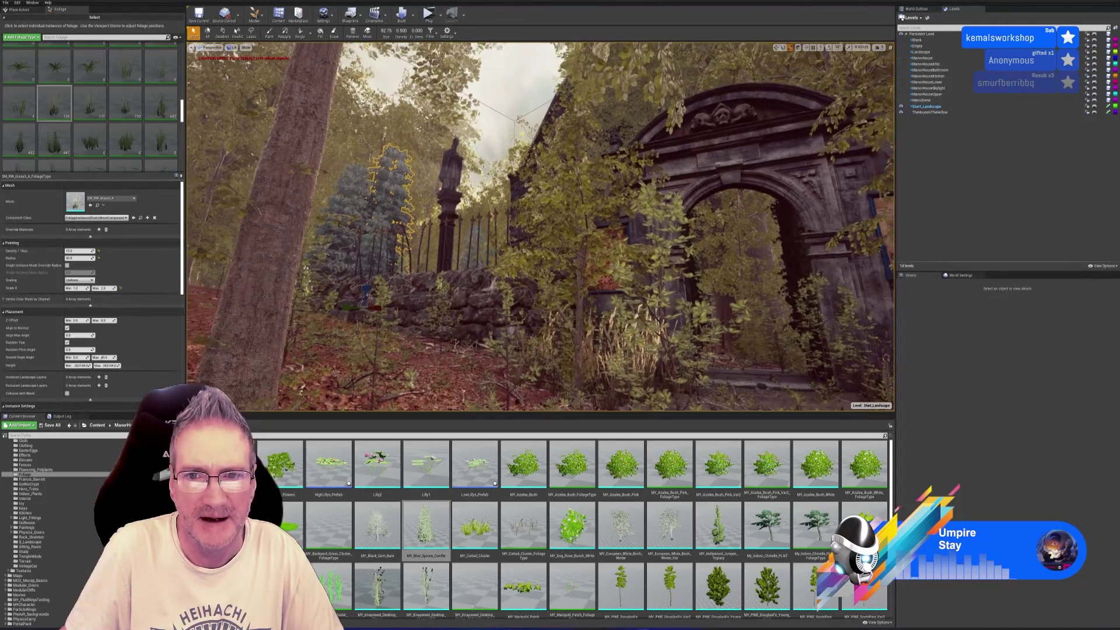
right_click_drag(390, 164, 389, 162)
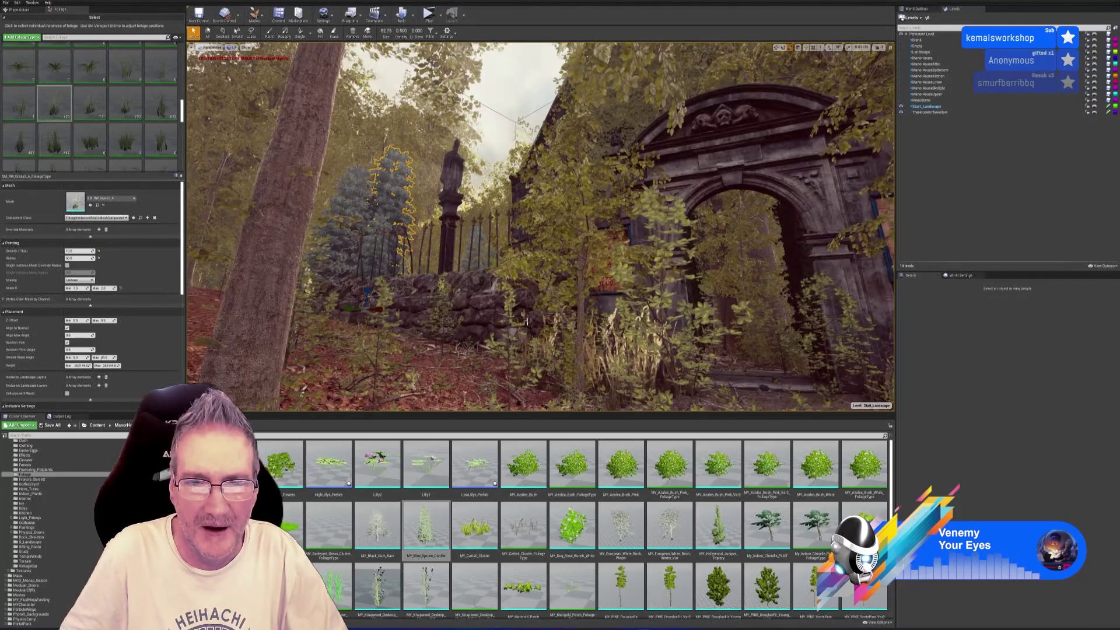
Step: Examine the leaf-covered slope beside the gateway and browse the foliage palette for fallen wood to dress it
key("s")
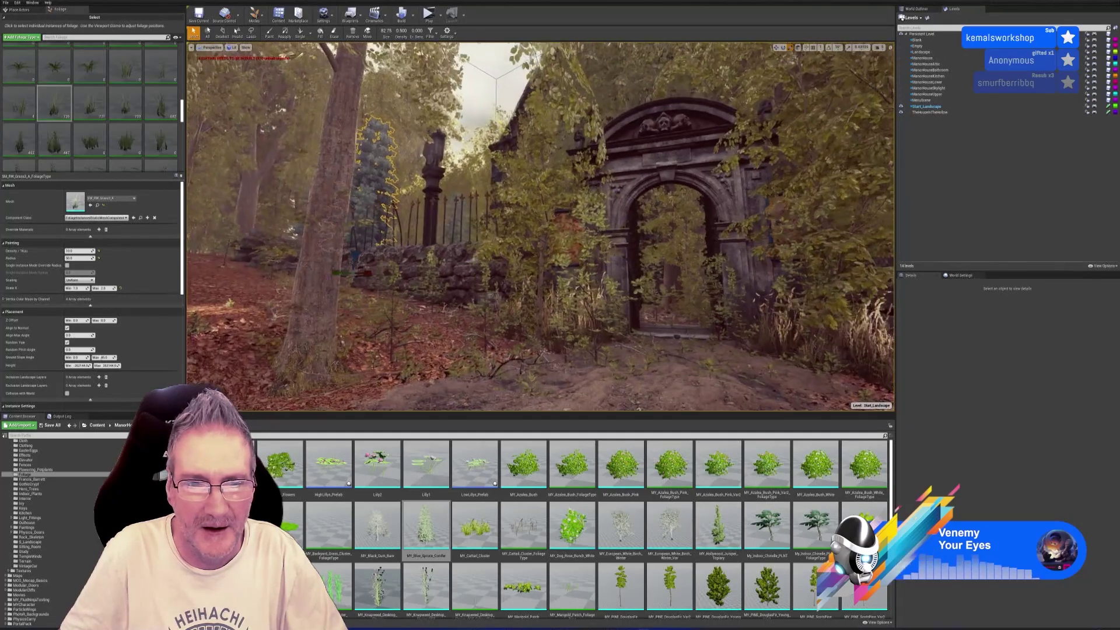
key("s")
key("w")
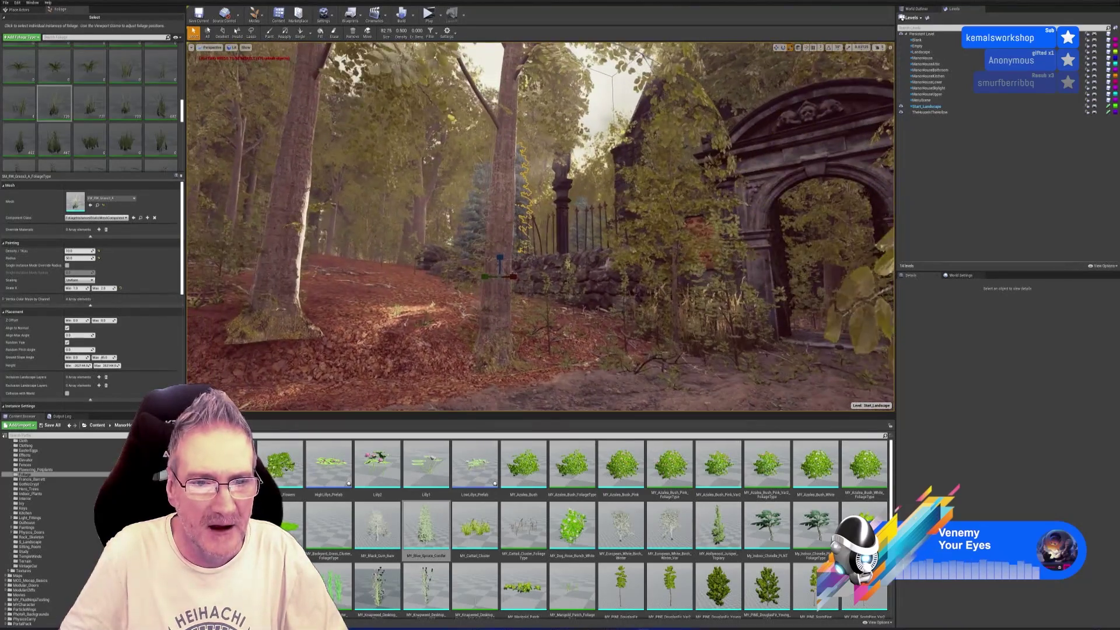
right_click_drag(413, 302, 364, 299)
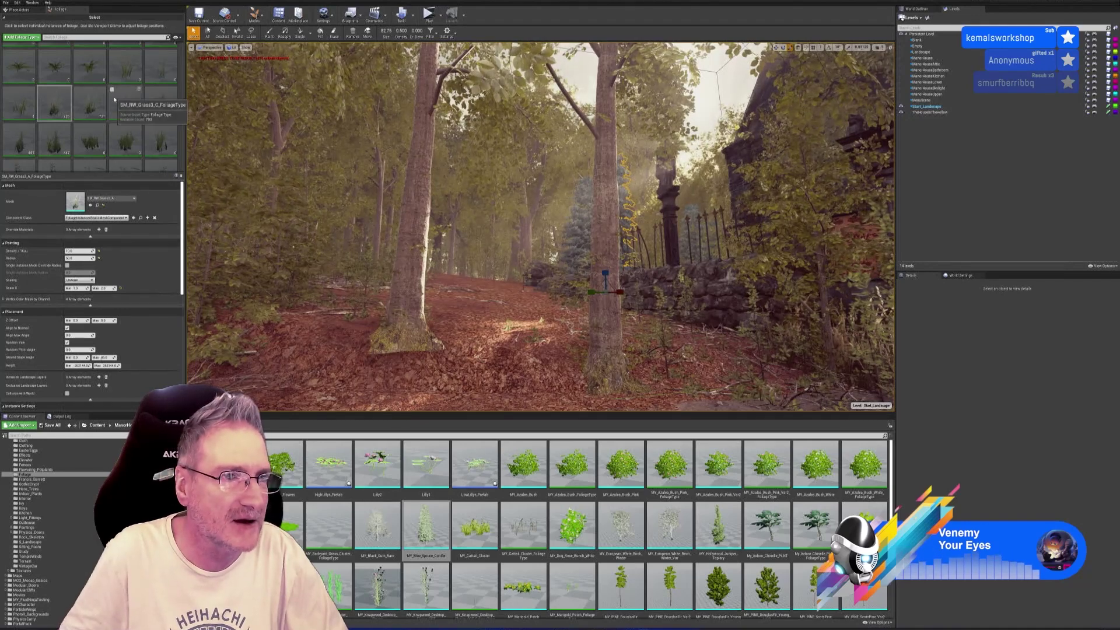
scroll(115, 102, "down", 3)
scroll(115, 103, "down", 6)
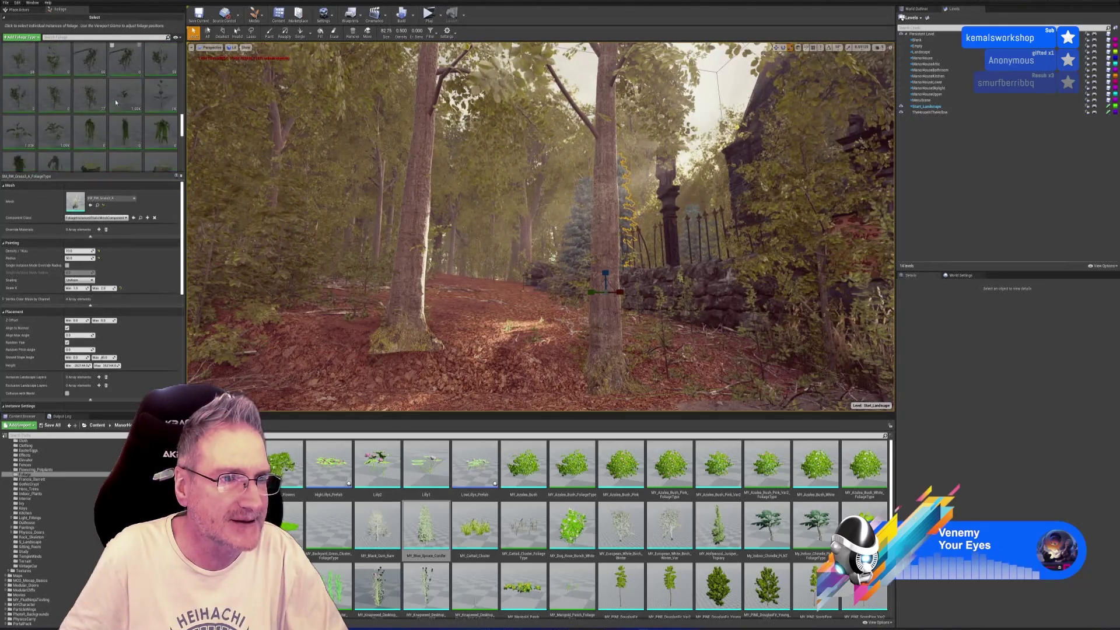
scroll(116, 100, "down", 2)
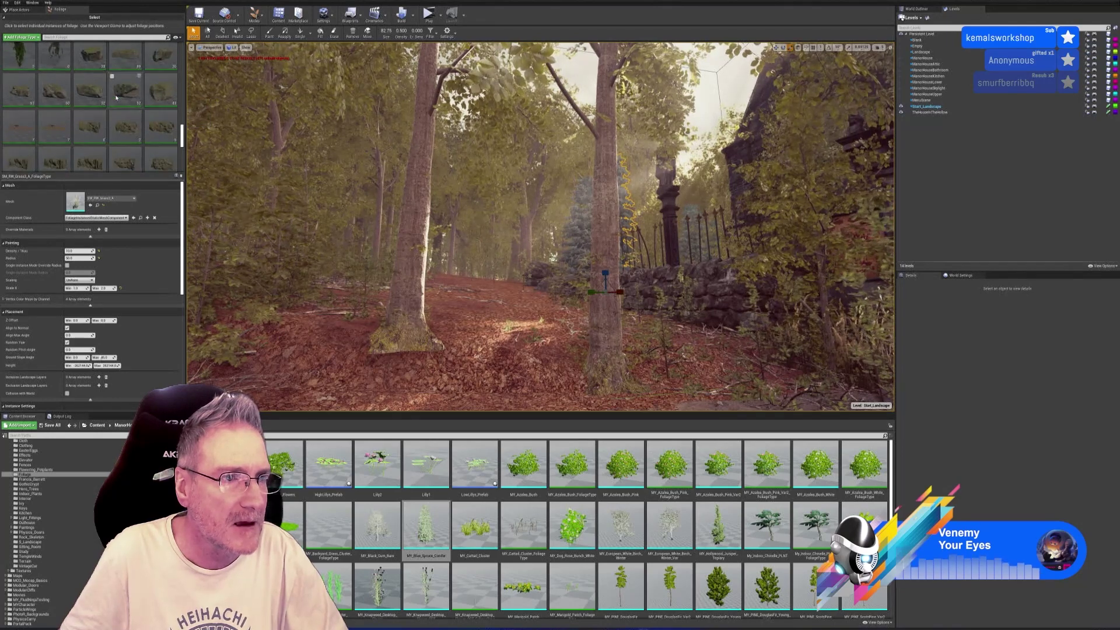
scroll(117, 98, "down", 6)
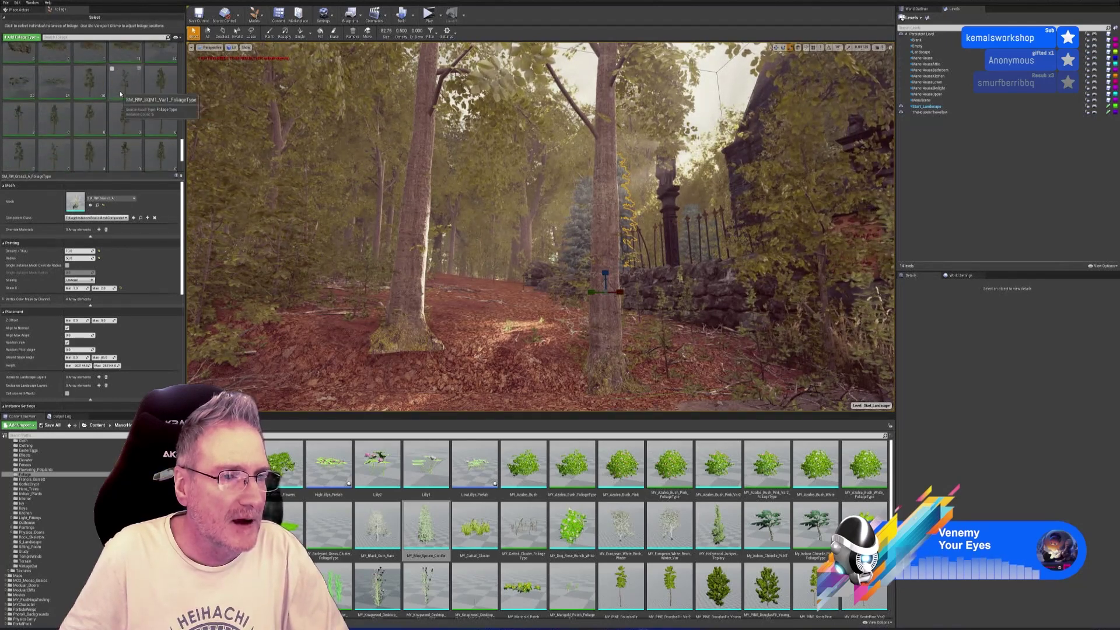
scroll(120, 97, "down", 4)
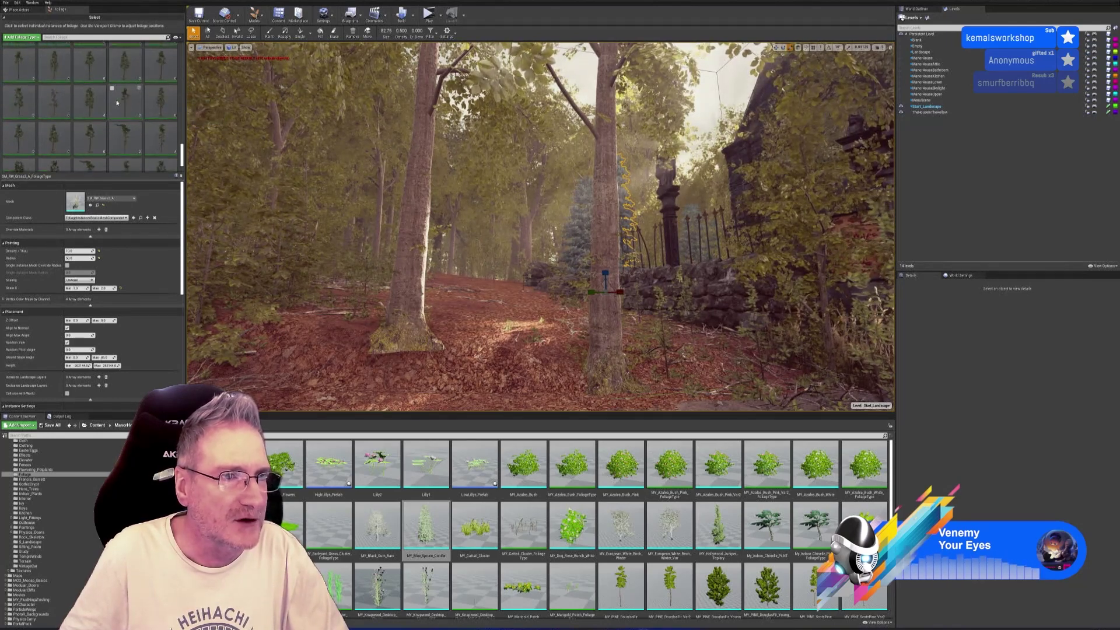
scroll(117, 103, "up", 6)
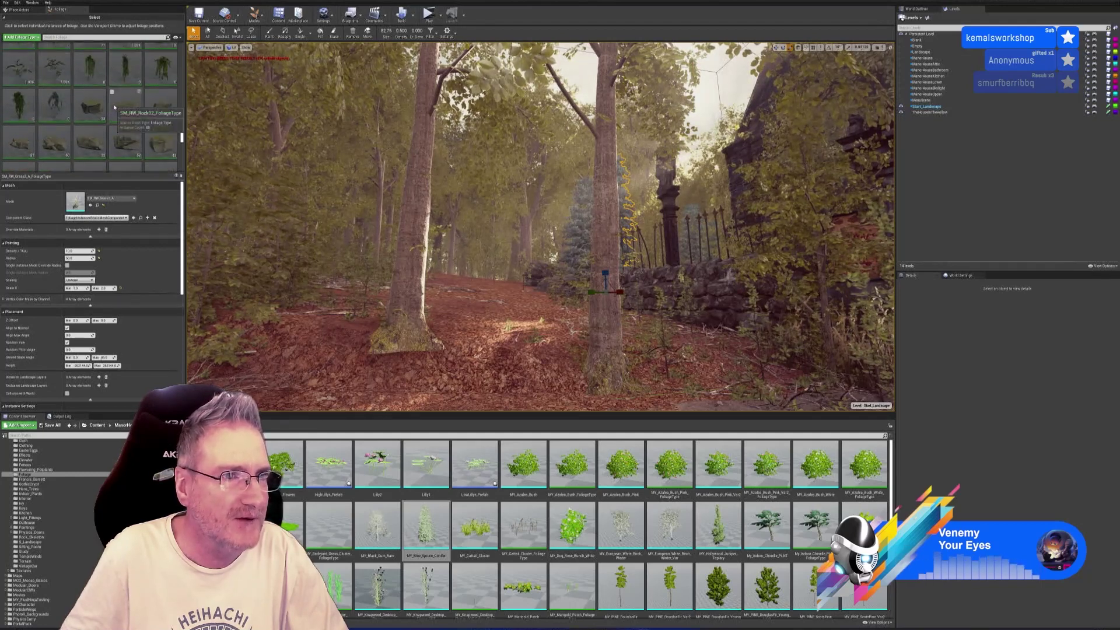
scroll(115, 107, "up", 6)
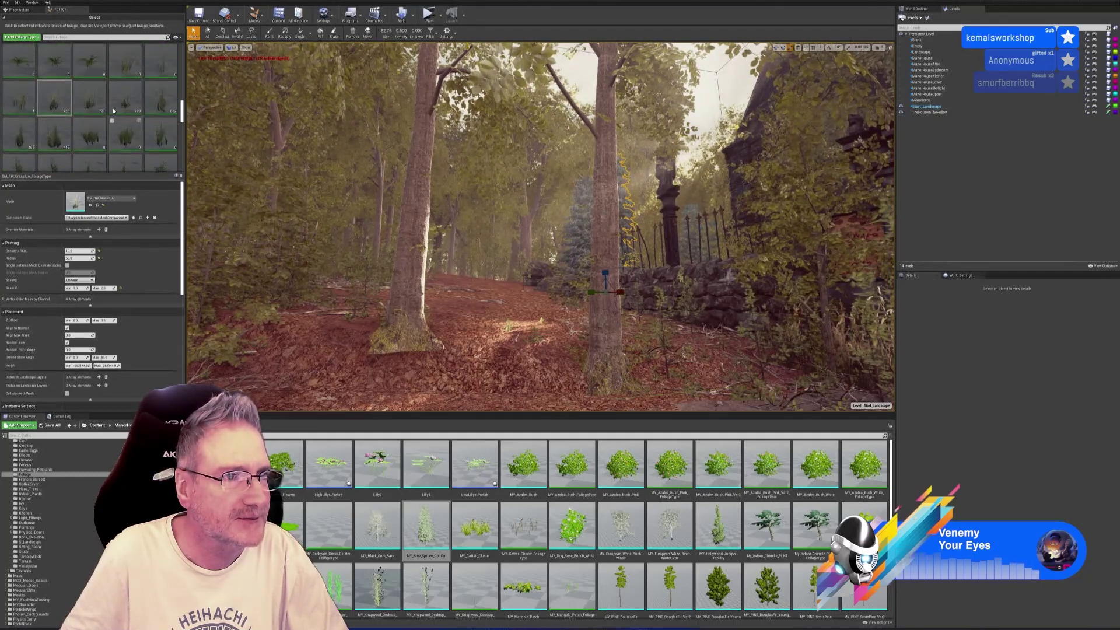
scroll(114, 111, "down", 5)
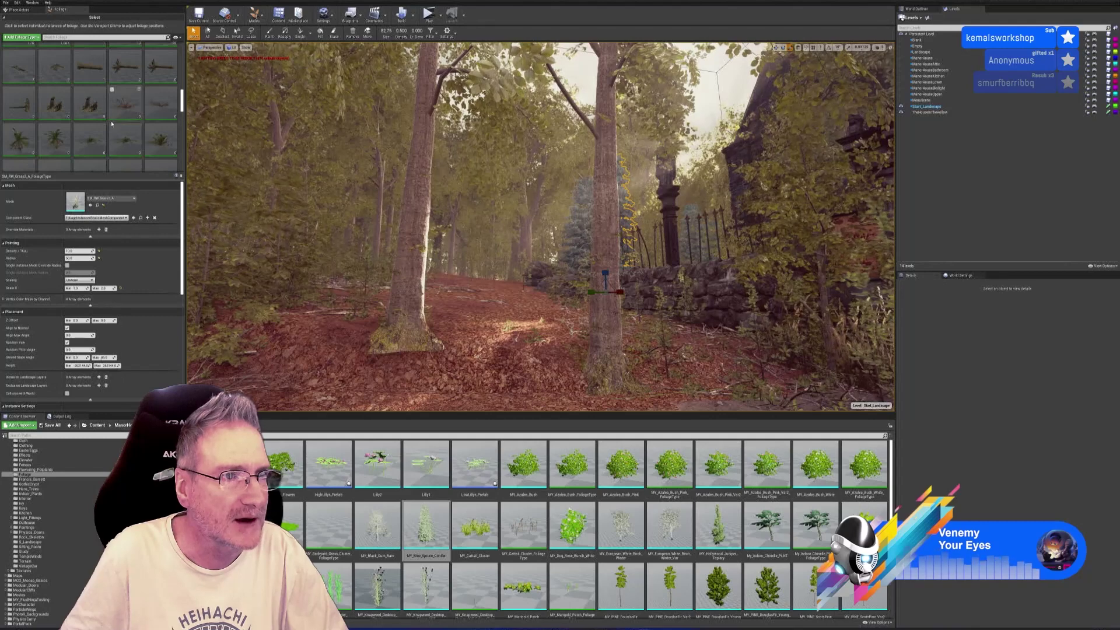
scroll(113, 125, "up", 3)
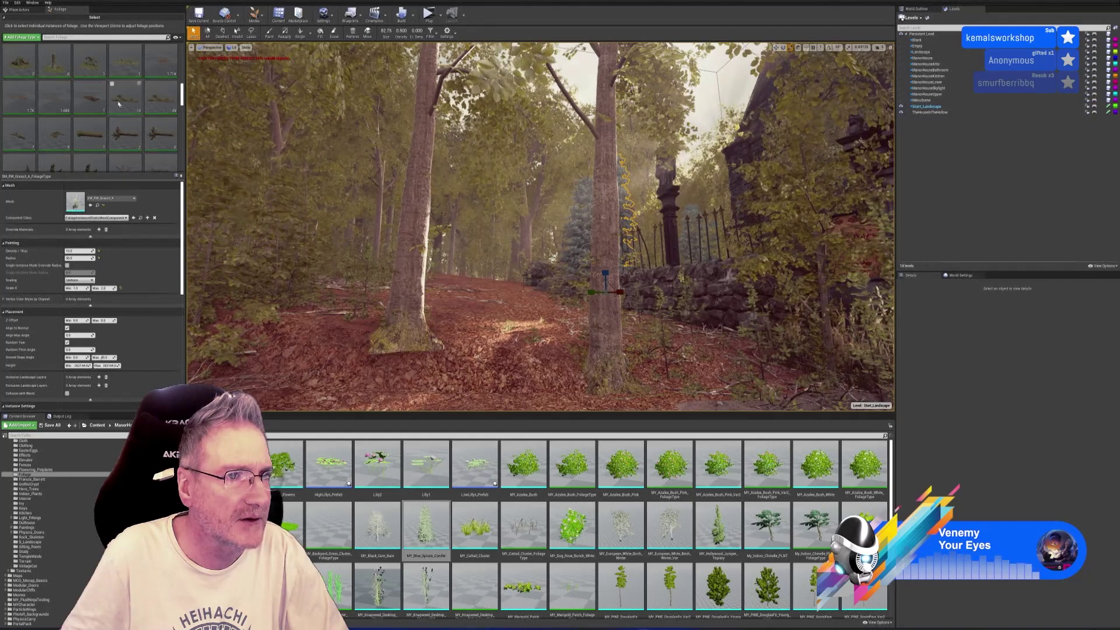
Step: Activate the large dead branch foliage type and place a single instance on the open leafy slope outside the fenced wall
left_click(151, 91)
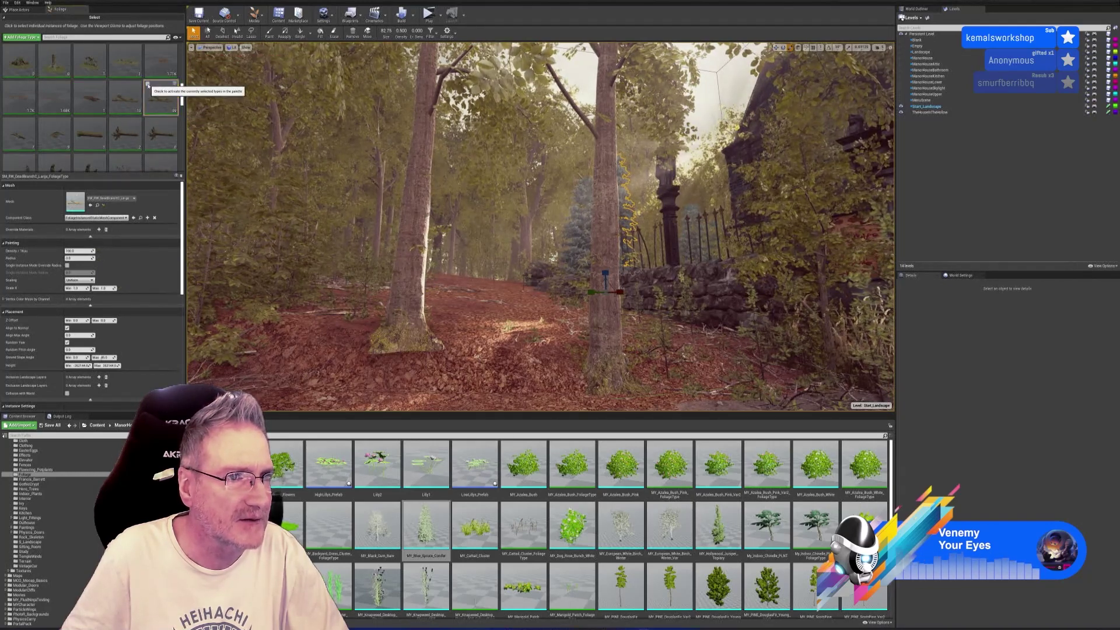
left_click(148, 85)
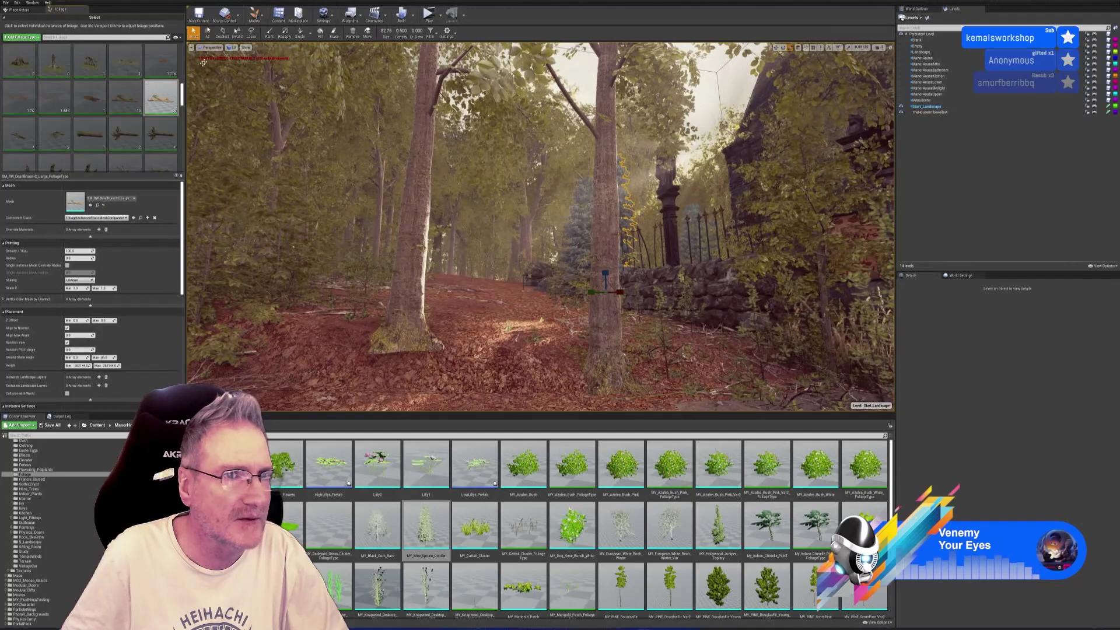
left_click(300, 33)
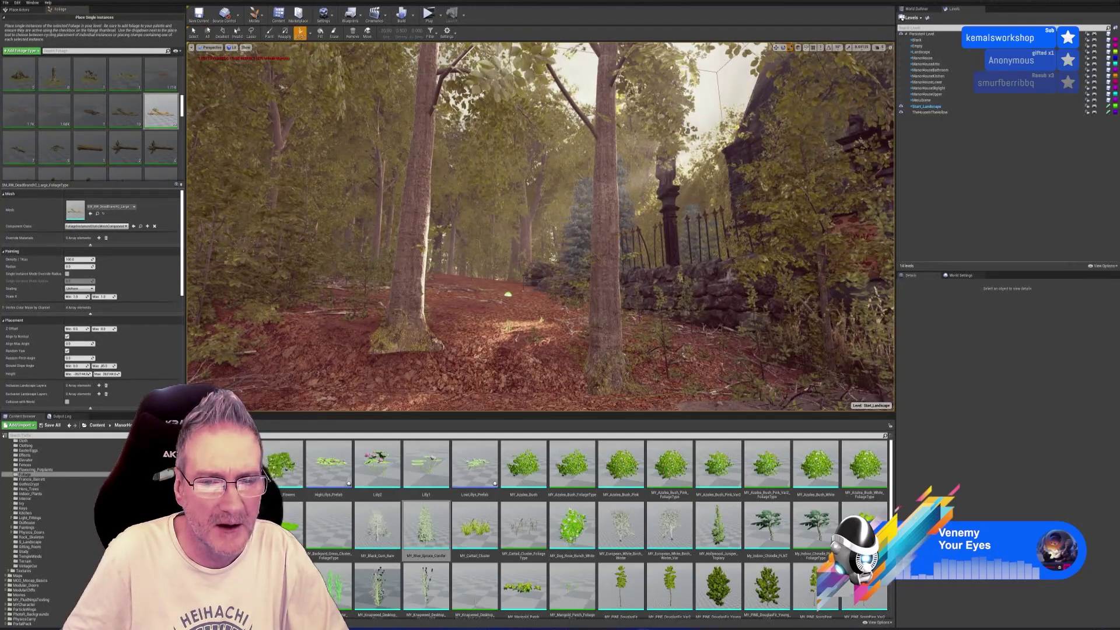
key("w")
right_click_drag(506, 296, 490, 234)
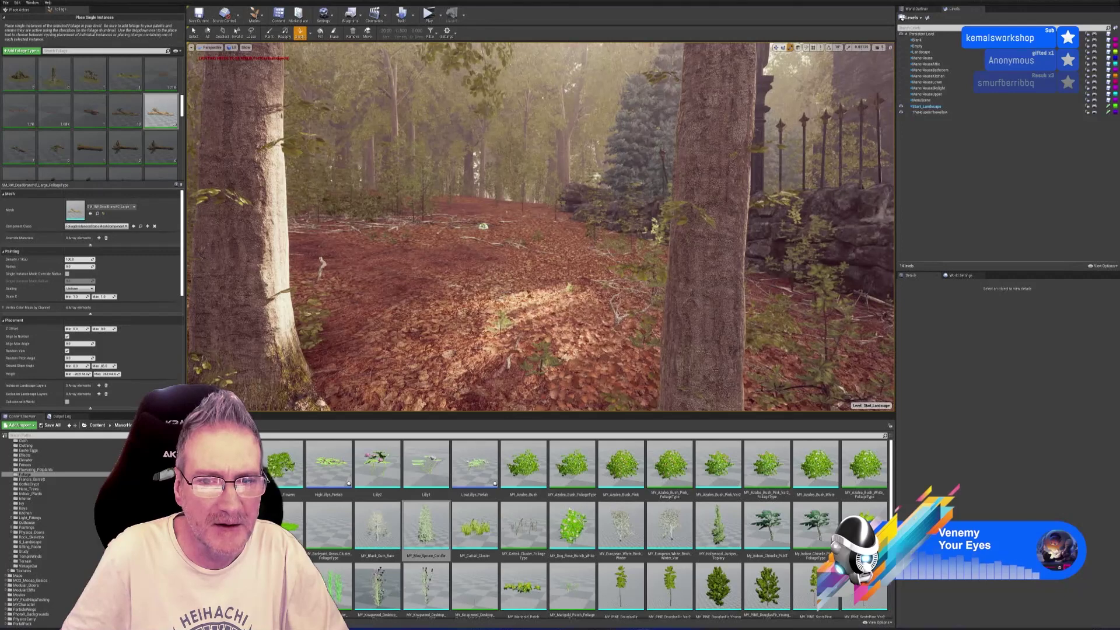
left_click(496, 231)
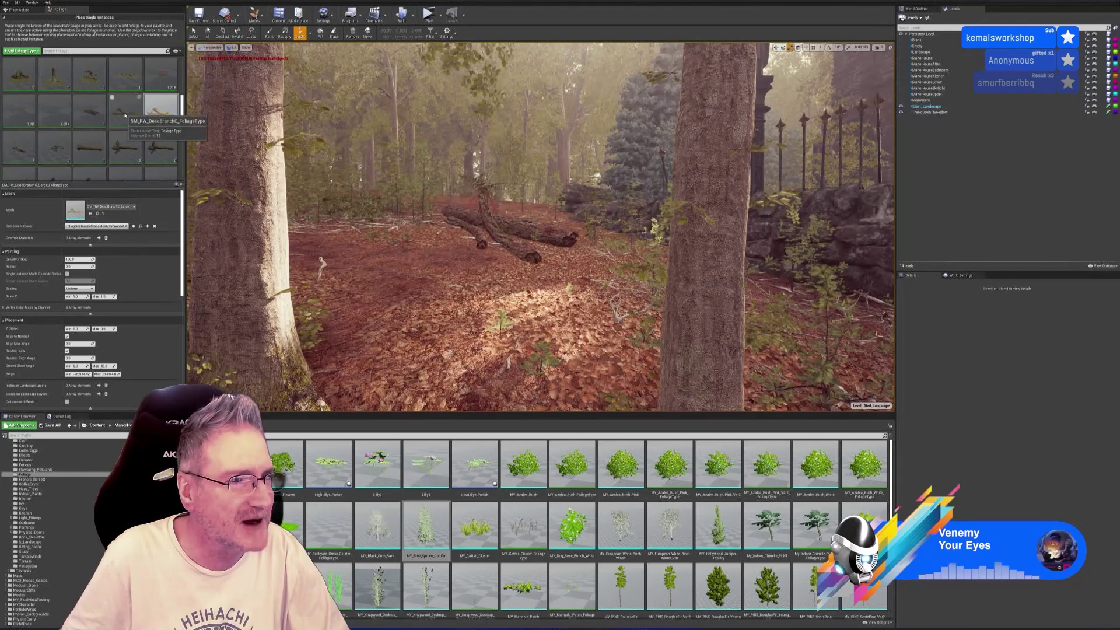
Step: Place a single fallen dead tree with a root end on the slope, beside the large dead branch
scroll(122, 117, "down", 1)
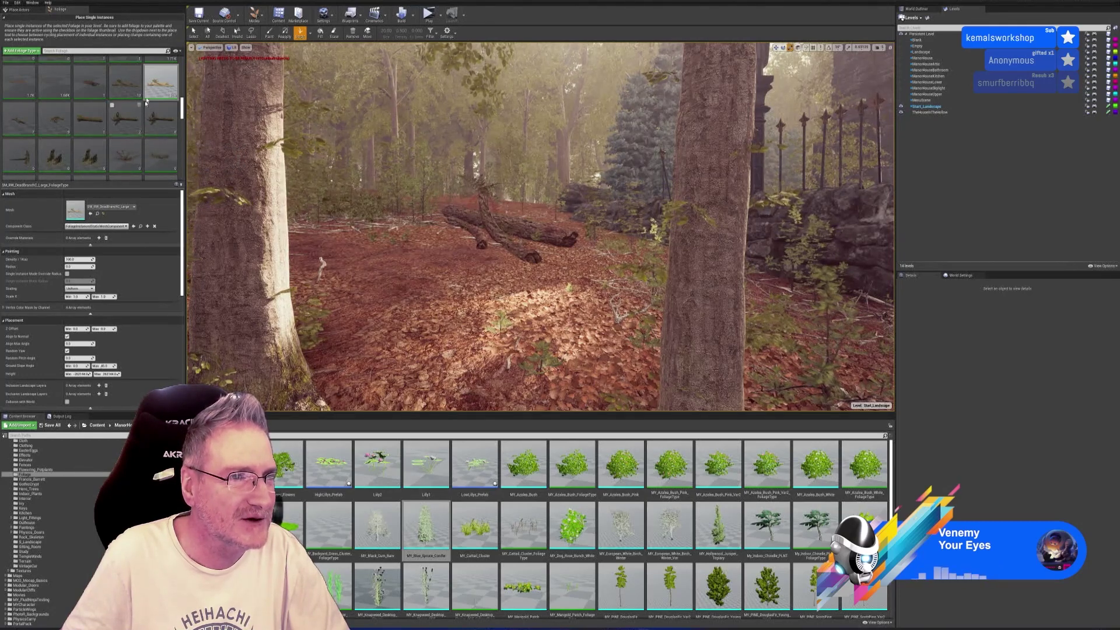
left_click(112, 105)
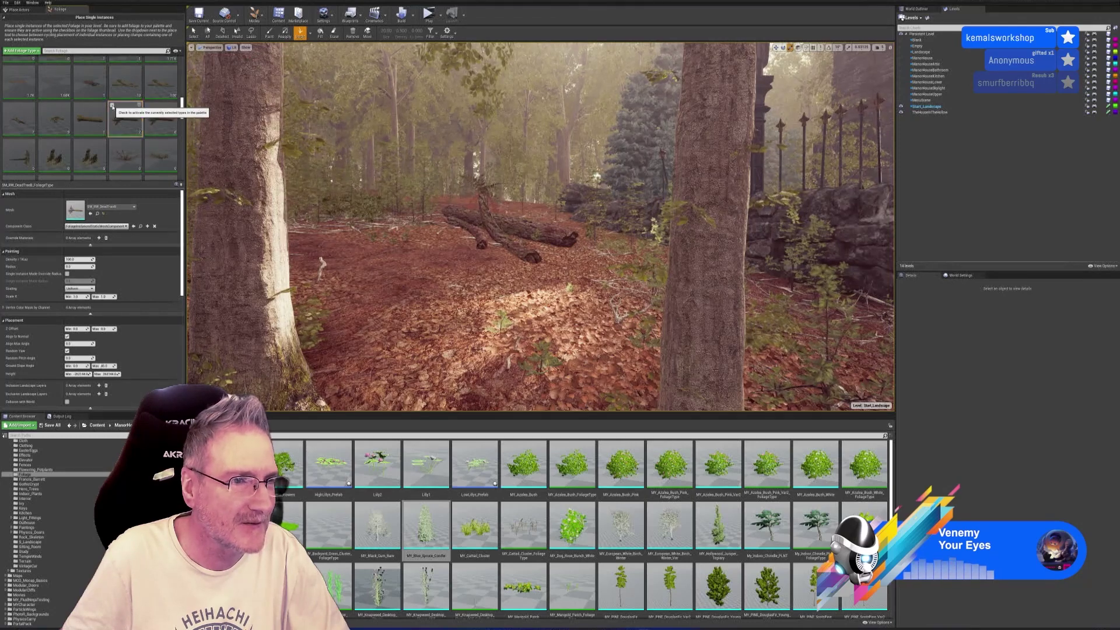
left_click(424, 245)
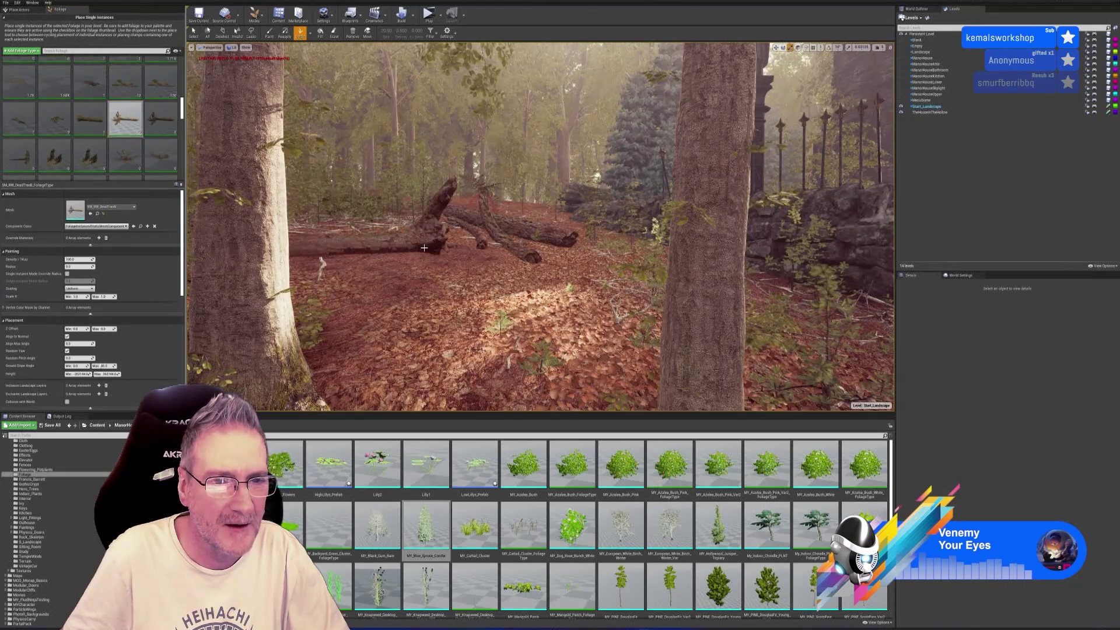
right_click_drag(479, 277, 423, 280)
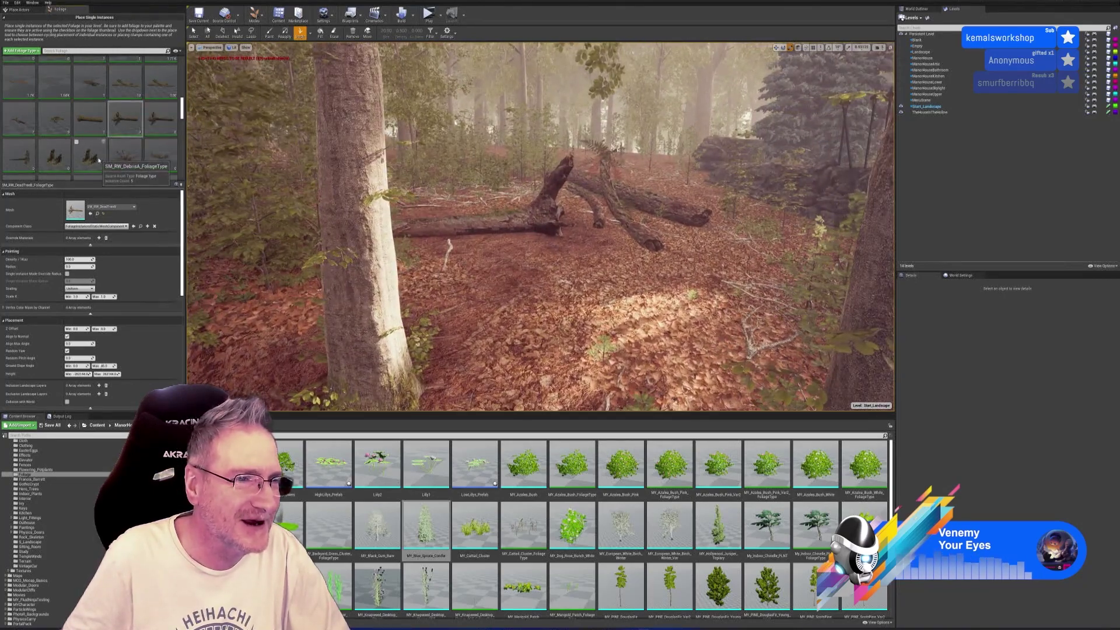
Step: Place a single jagged tree-stump debris piece directly behind the root end of the fallen tree
left_click(86, 153)
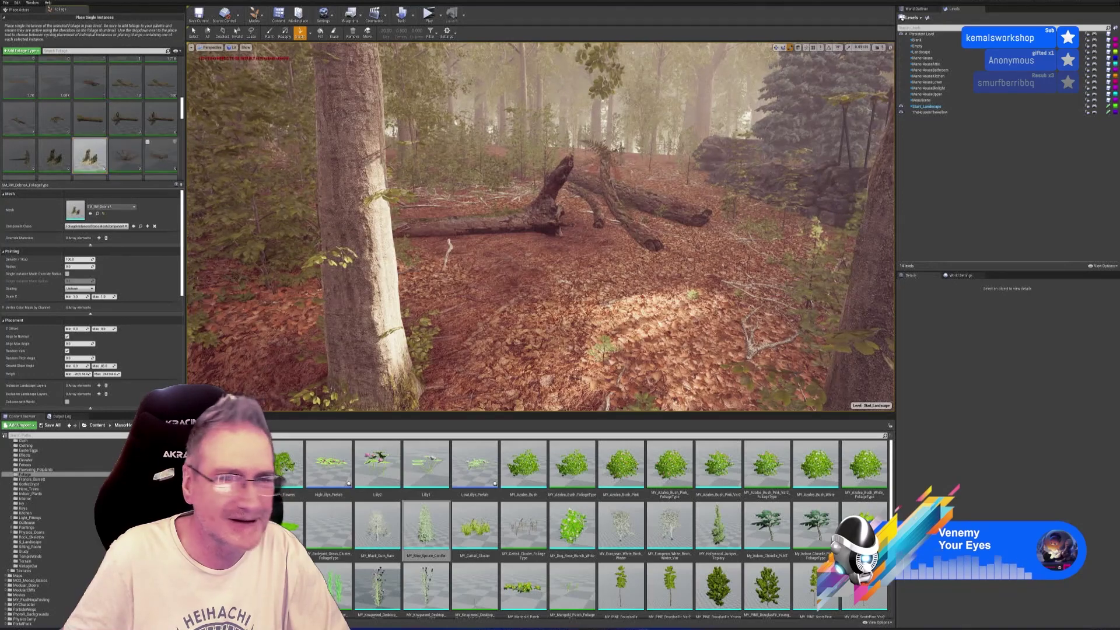
left_click(521, 195)
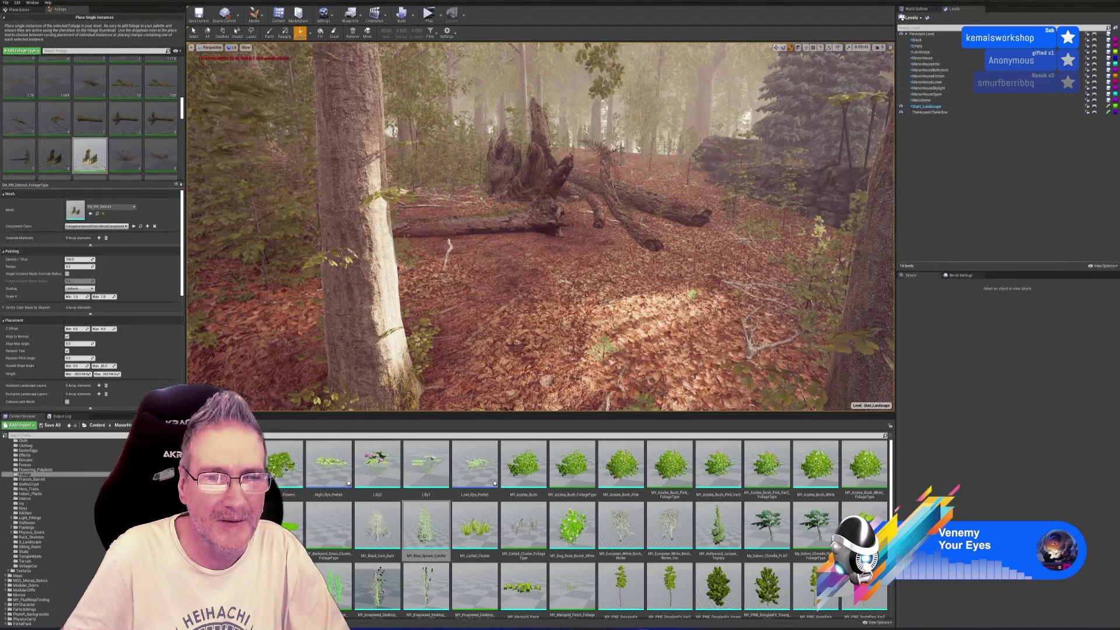
right_click_drag(521, 195, 578, 174)
key("s")
key("w")
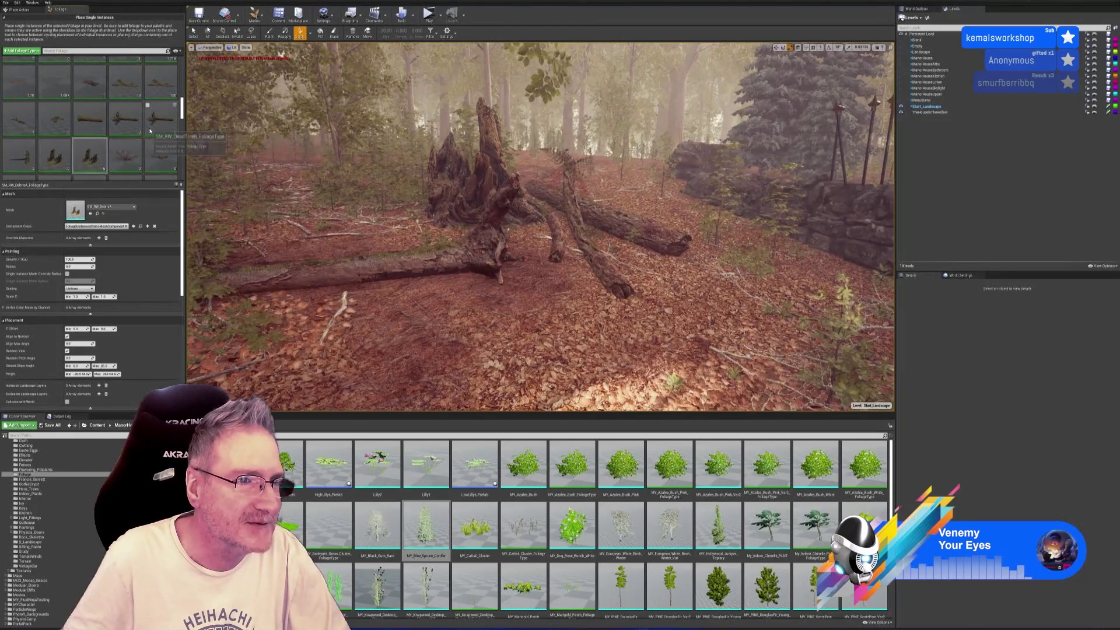
Step: Browse the foliage palette for ferns and other undergrowth to dress the fallen wood
scroll(153, 156, "down", 1)
scroll(146, 161, "down", 1)
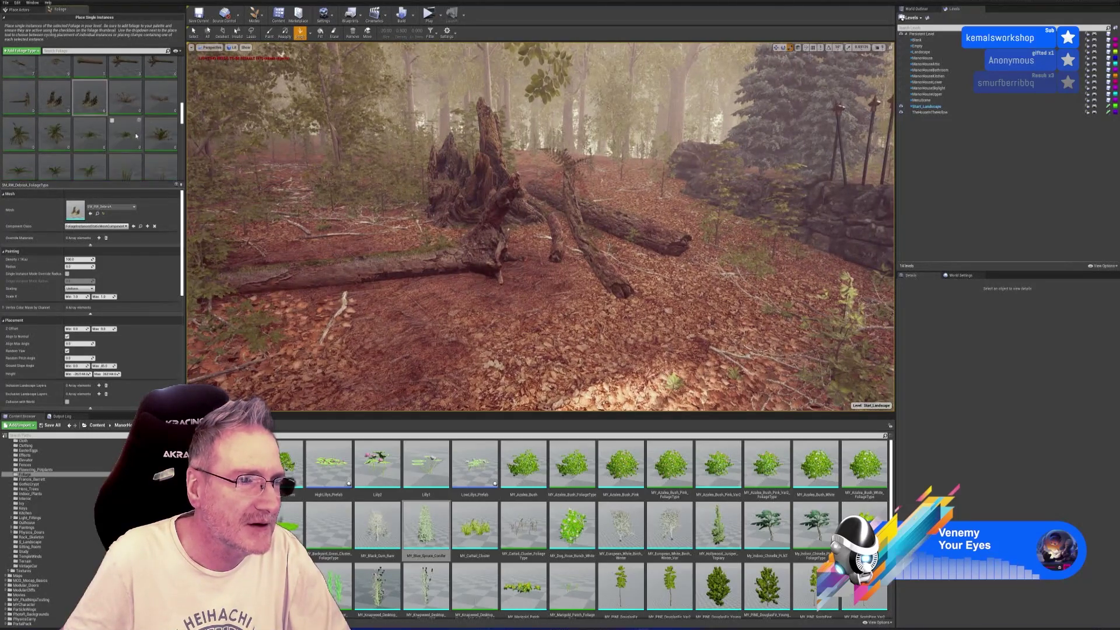
left_click(23, 143)
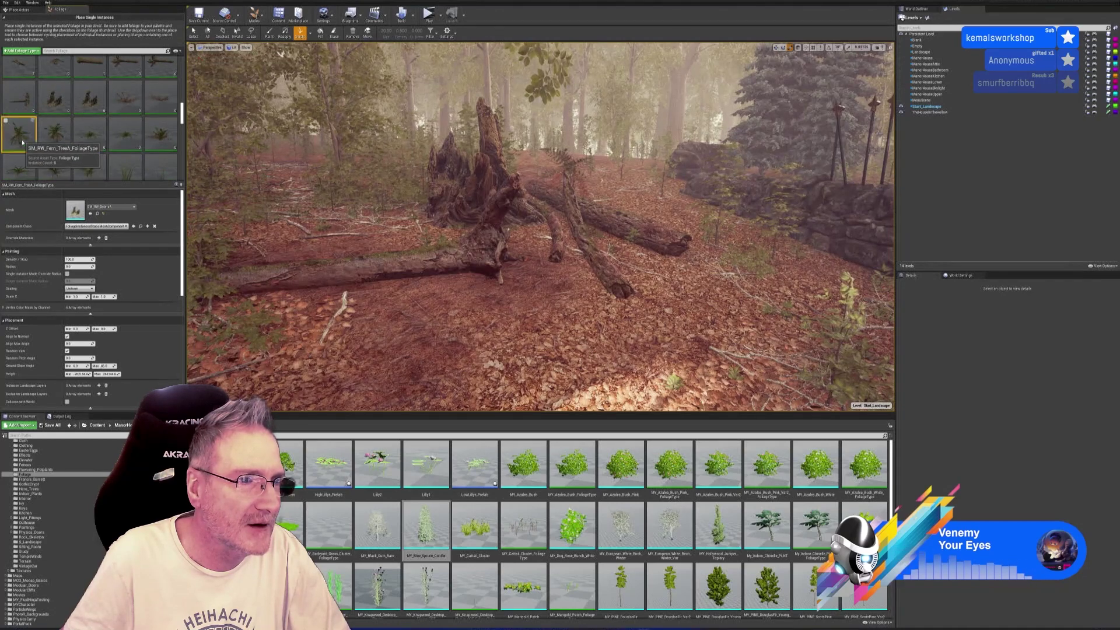
left_click(52, 138)
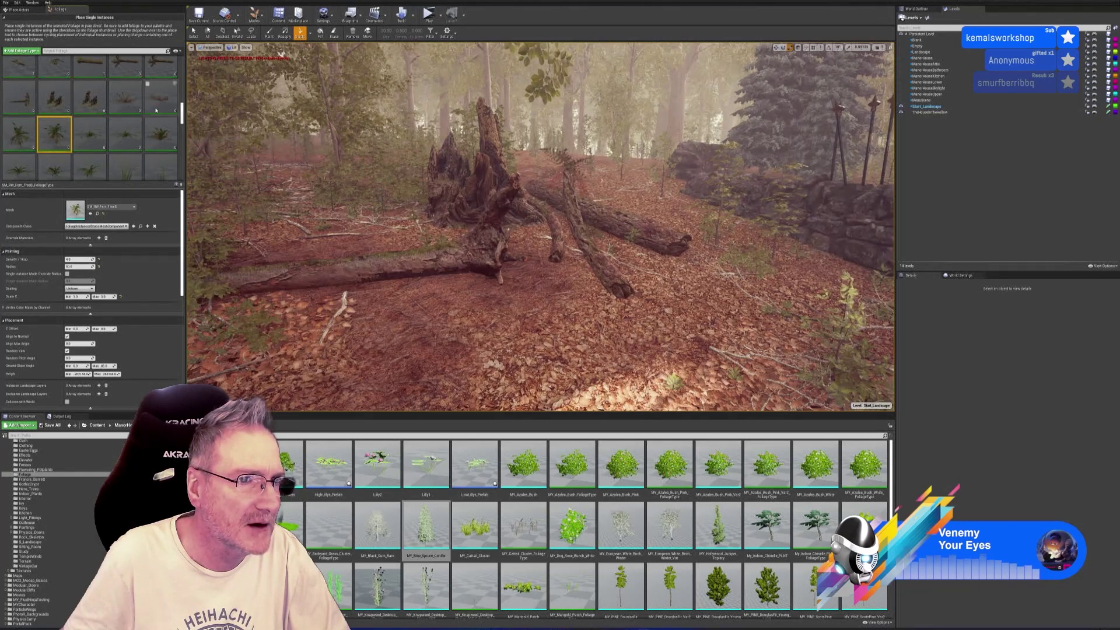
scroll(157, 111, "down", 3)
scroll(155, 109, "down", 4)
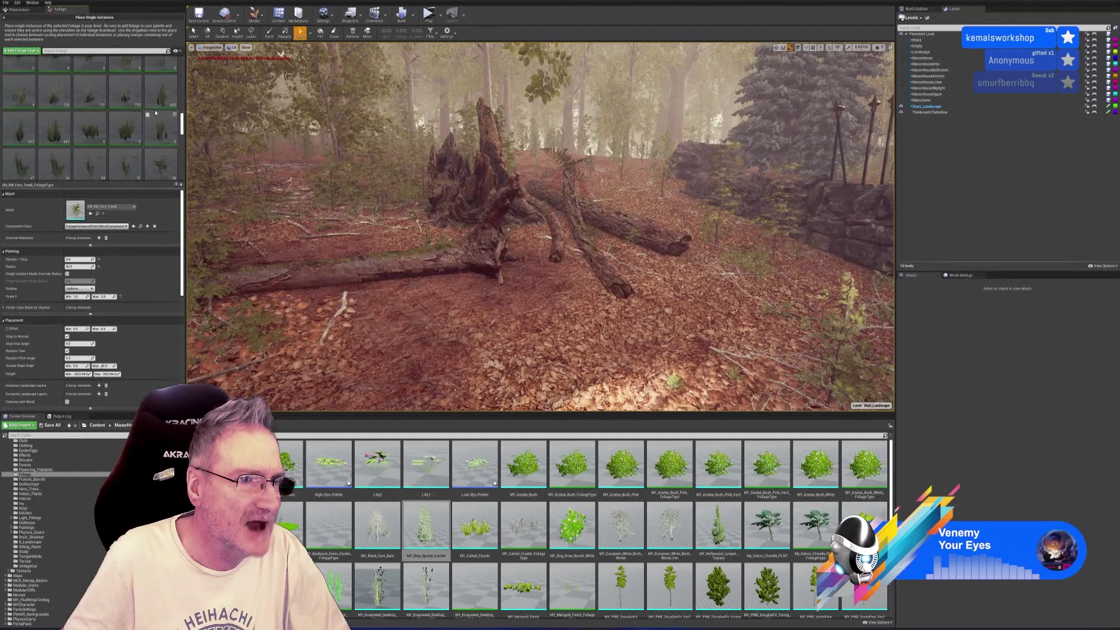
scroll(156, 114, "down", 1)
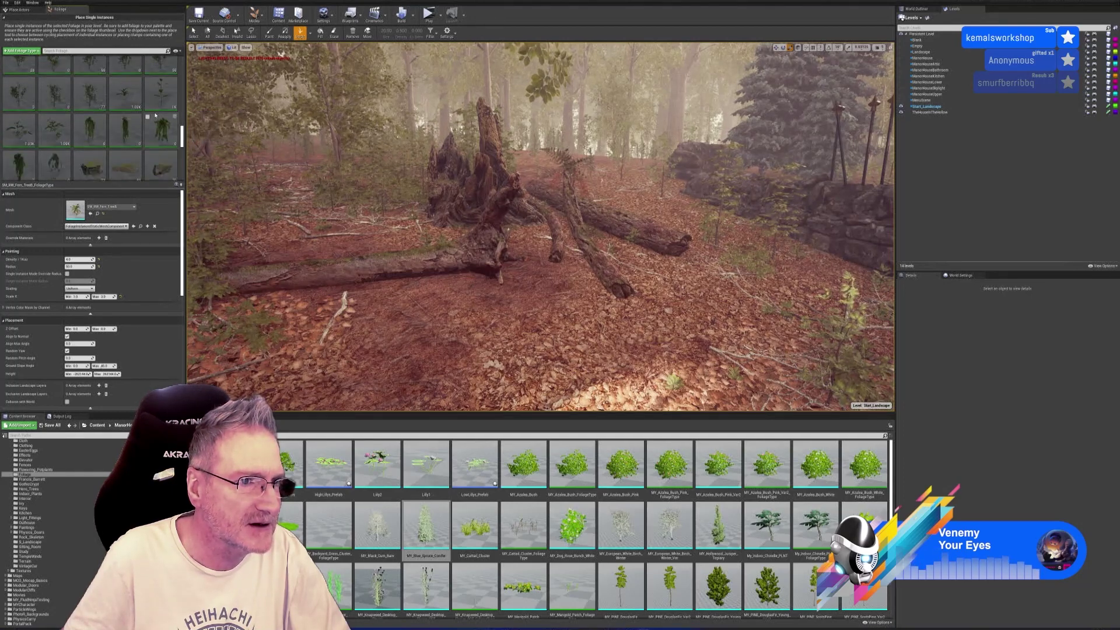
scroll(146, 135, "down", 1)
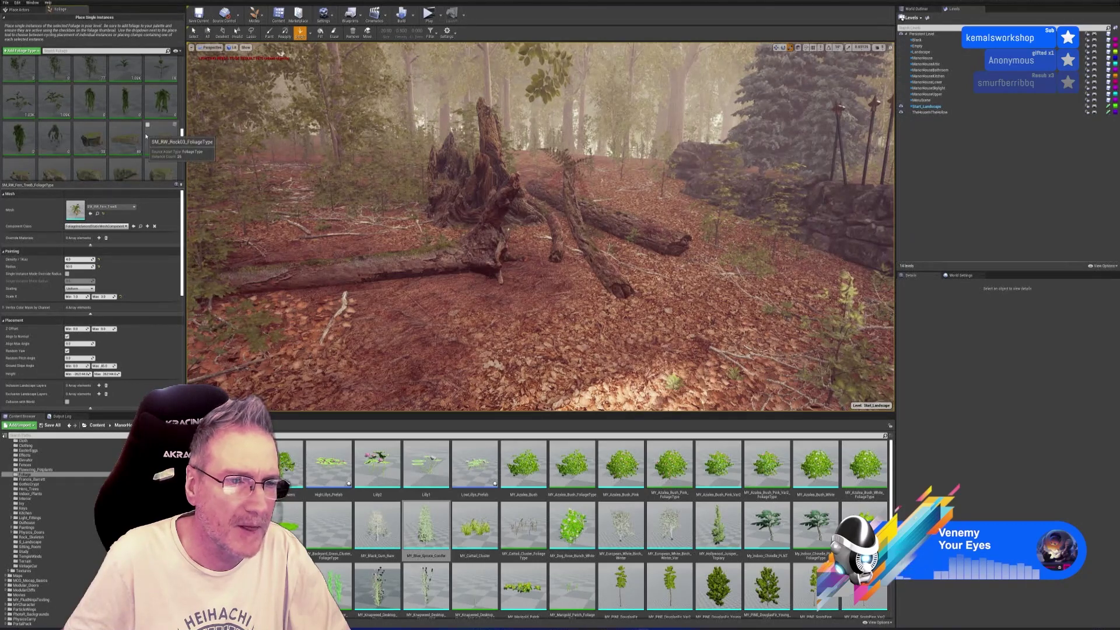
scroll(146, 136, "down", 1)
scroll(145, 135, "up", 5)
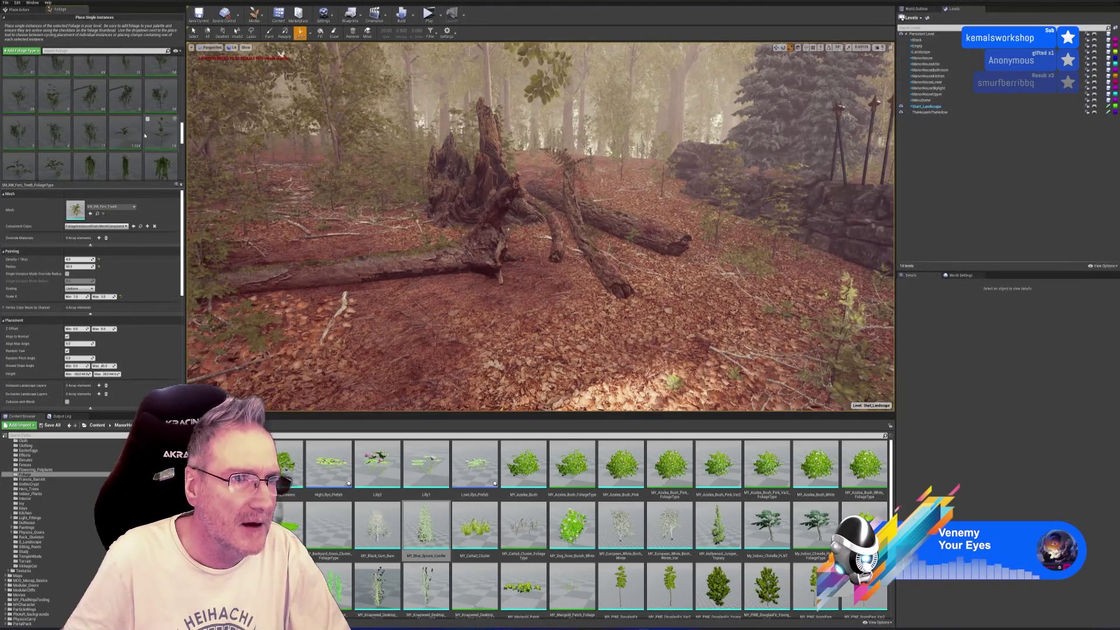
scroll(140, 135, "up", 3)
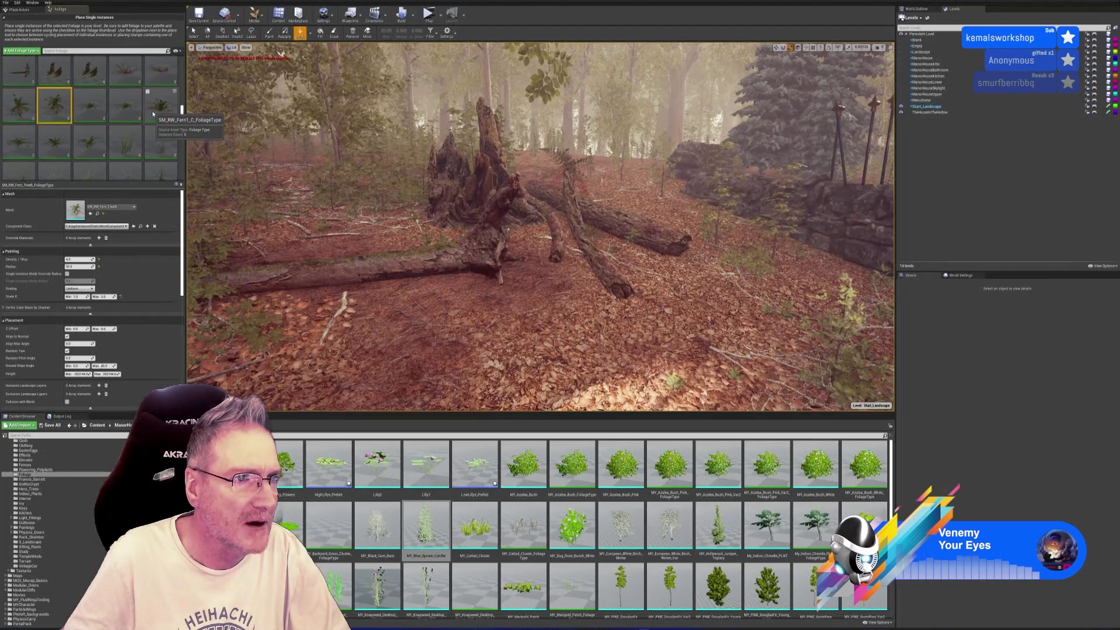
scroll(88, 122, "up", 1)
Step: Activate the SM_RW_Fern_TreeA and SM_RW_Fern_TreeB foliage types together for brush painting
left_click(19, 140)
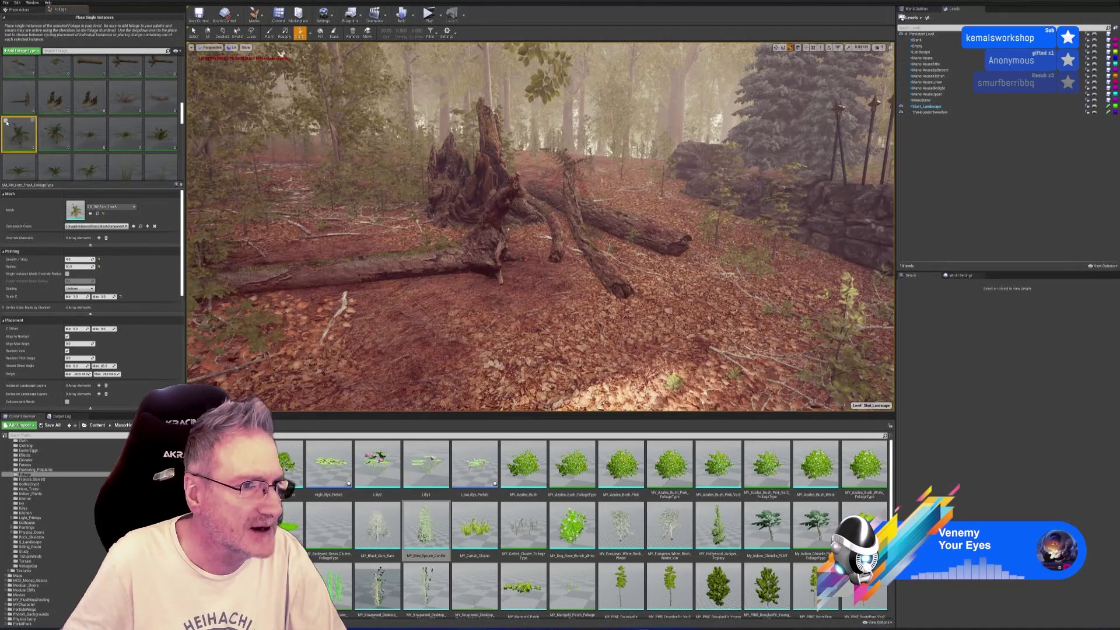
left_click(43, 126)
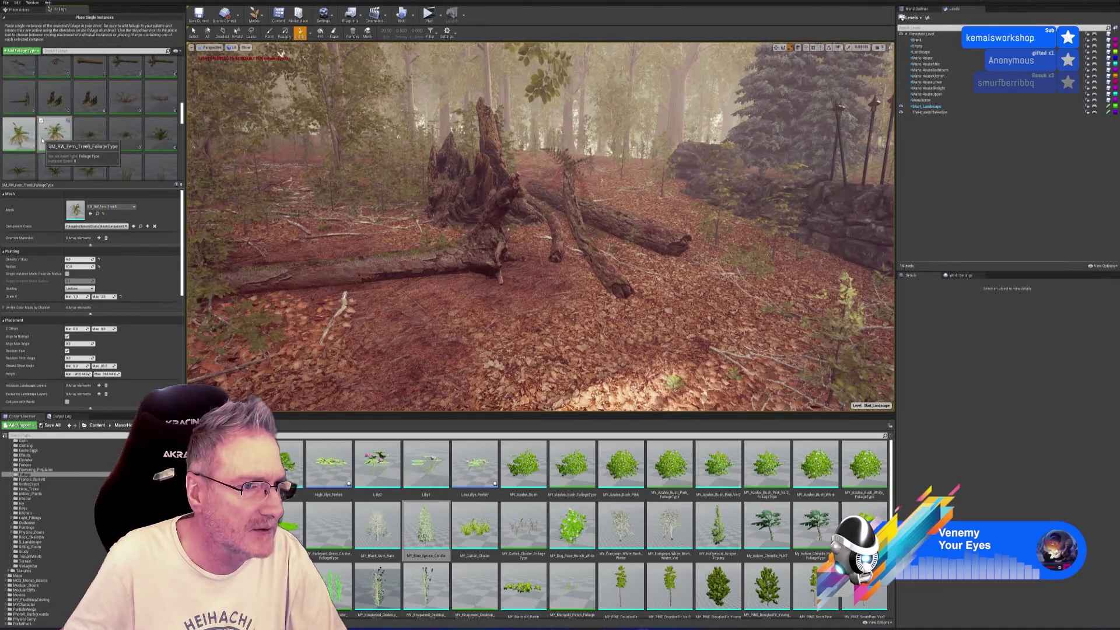
left_click(41, 121)
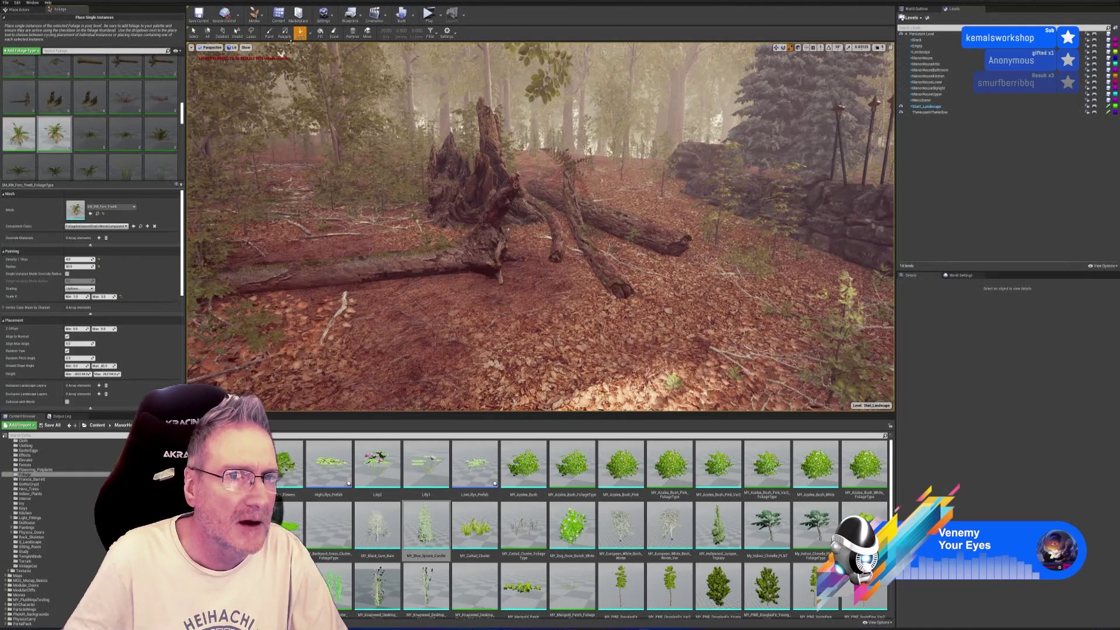
left_click(269, 32)
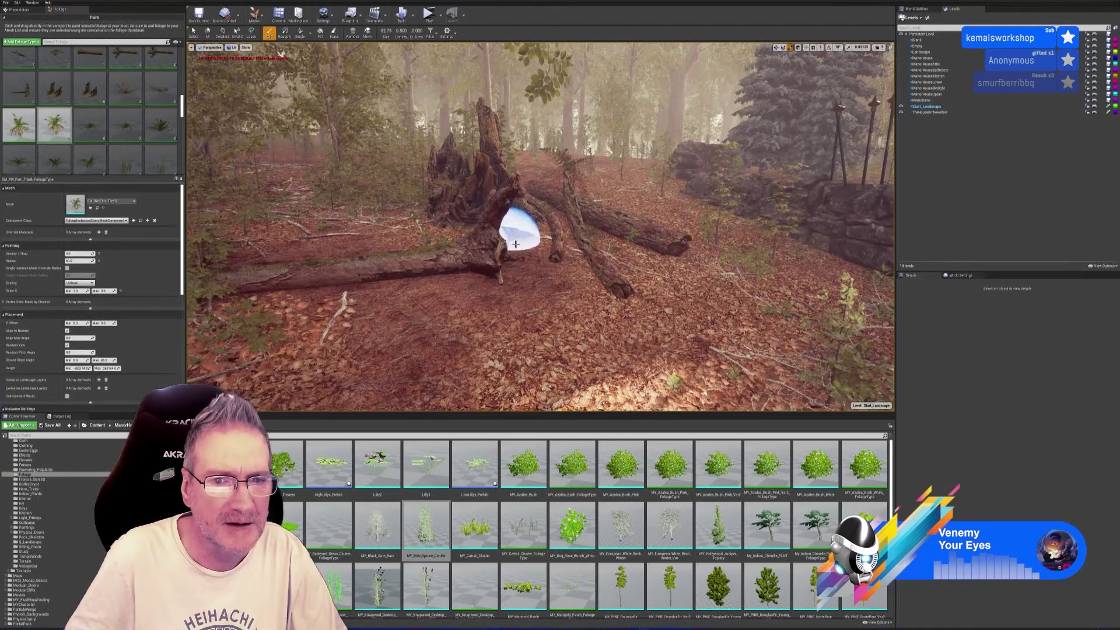
Step: Paint tree ferns around the jagged stump and the root ends of the fallen trees
left_click(535, 248)
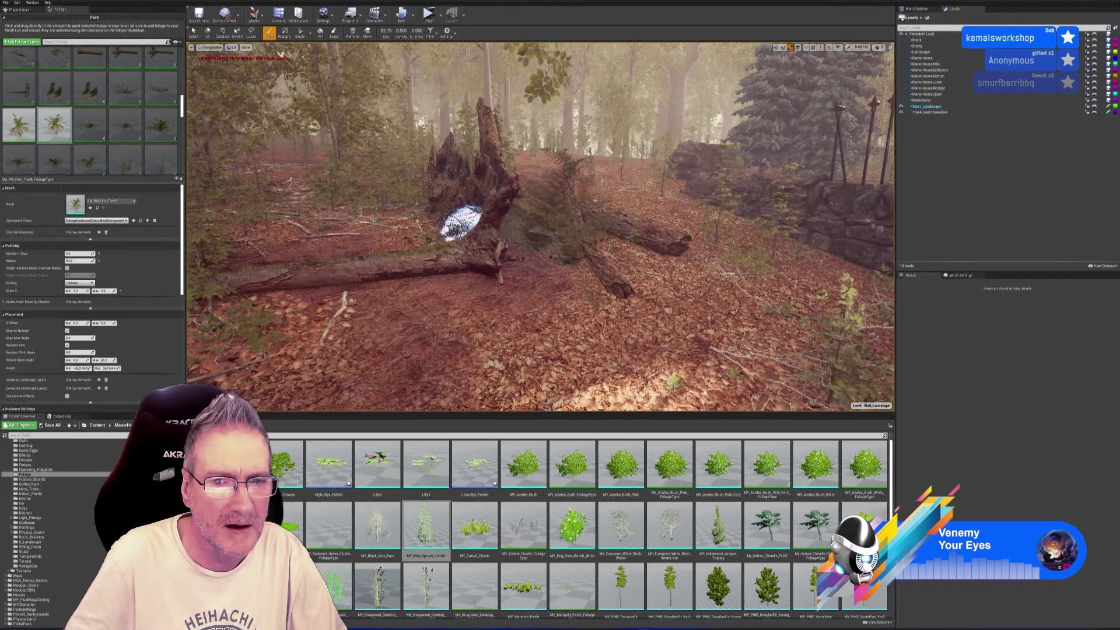
left_click(448, 221)
left_click(389, 222)
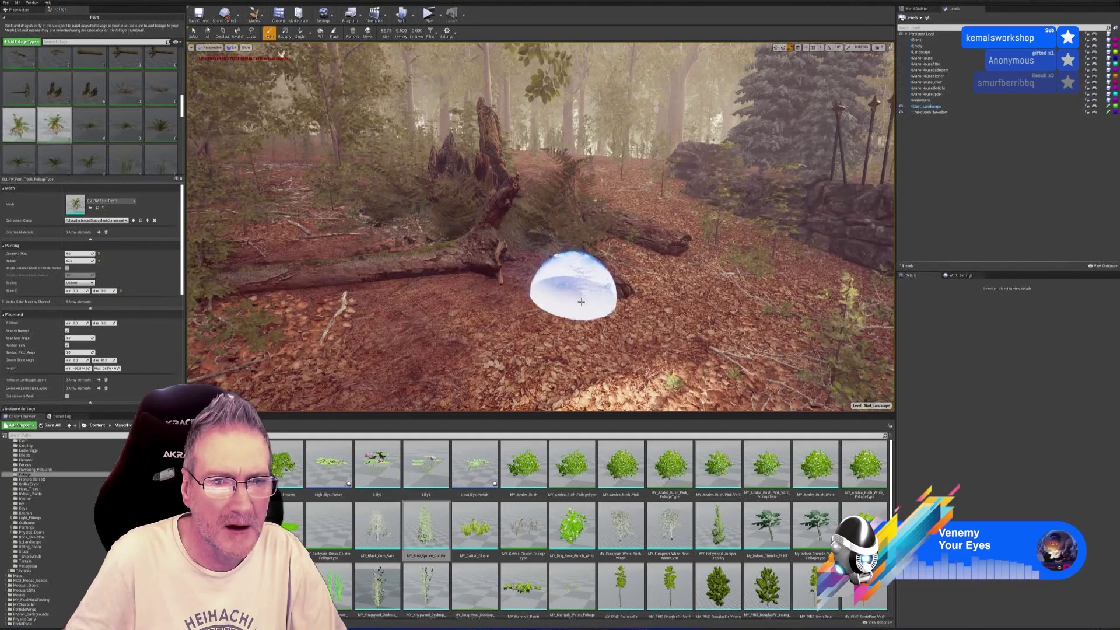
mouse_move(577, 296)
right_mouse_down()
mouse_move(586, 263)
mouse_move(604, 262)
mouse_move(546, 291)
mouse_move(578, 266)
right_mouse_up()
key("w")
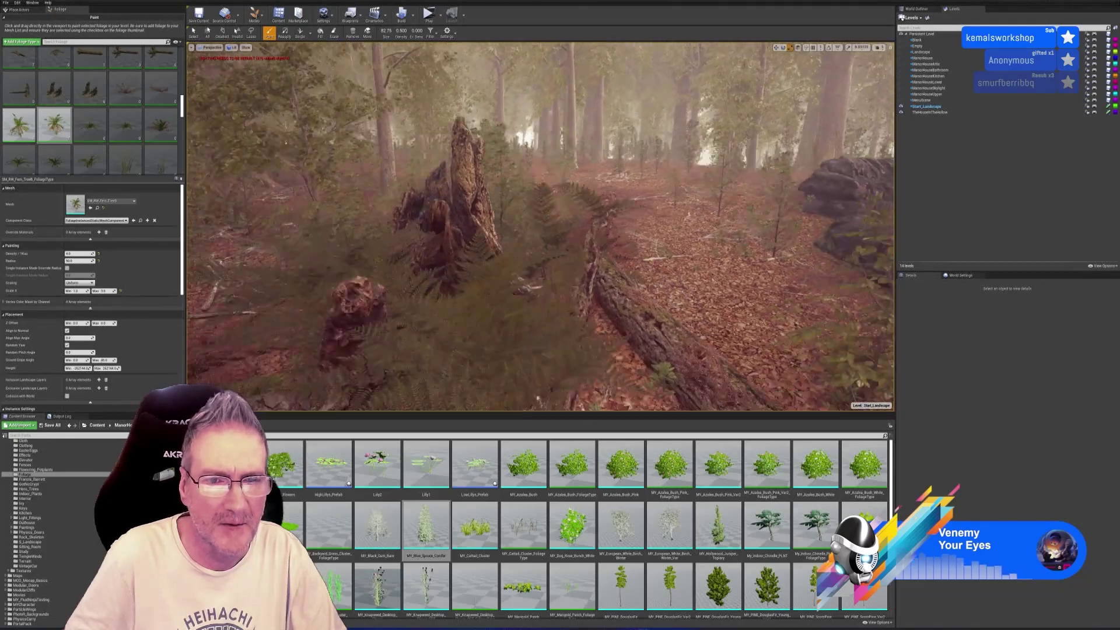
key("a")
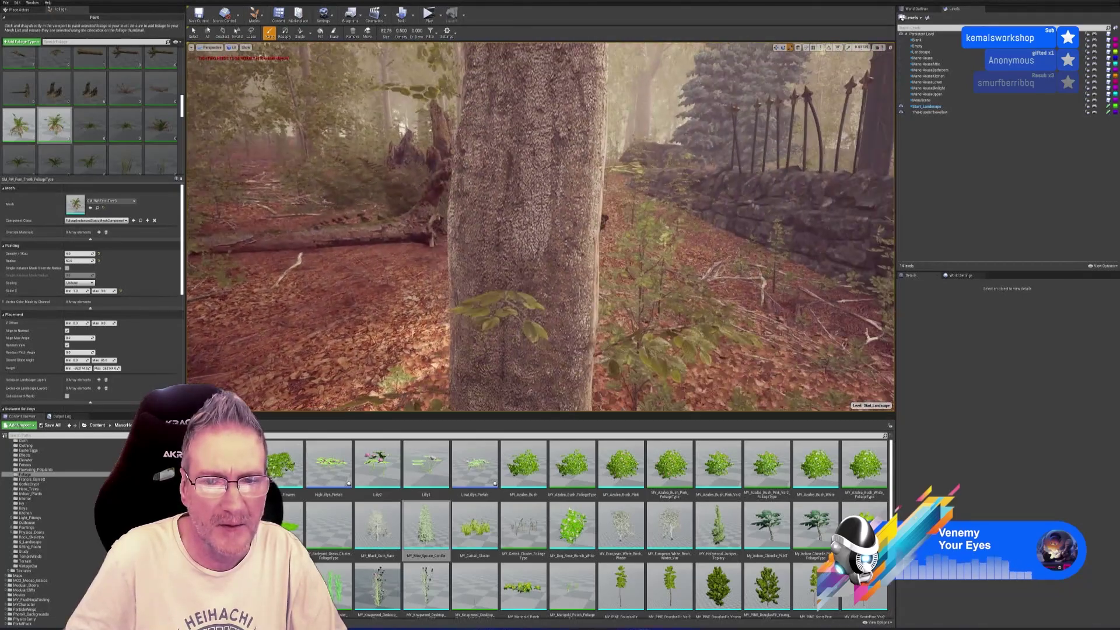
Step: Paint tree ferns along the foot of the fenced stone wall beside the gateway
key("w")
mouse_move(540, 226)
right_mouse_down()
mouse_move(435, 222)
mouse_move(555, 229)
right_mouse_up()
key("s")
key("a")
key("w")
key("w")
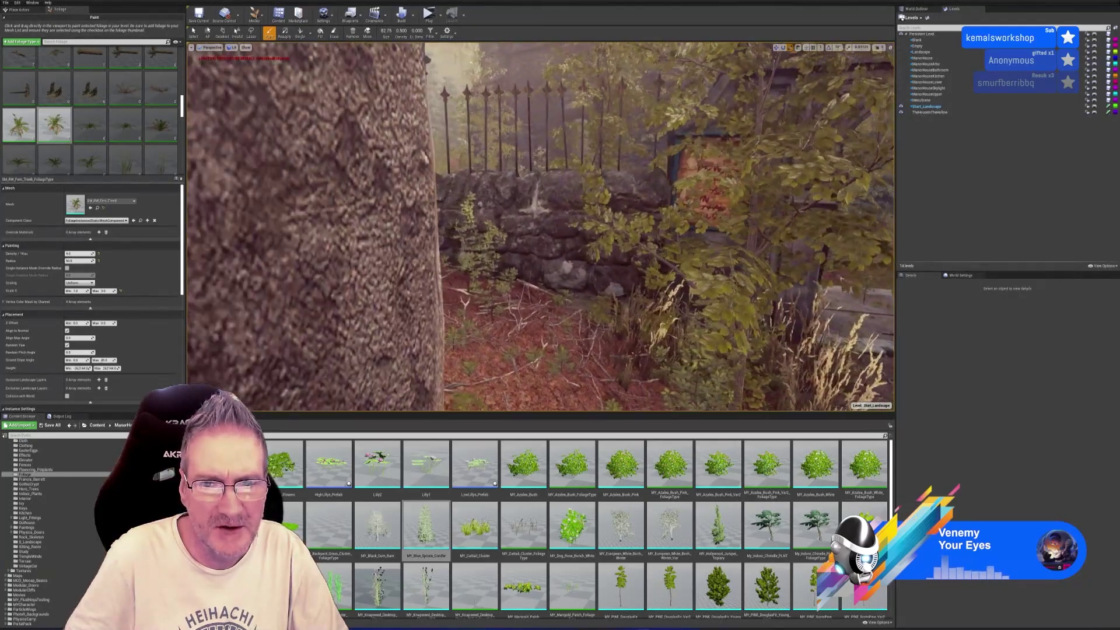
mouse_move(541, 228)
right_mouse_down()
mouse_move(520, 229)
mouse_move(604, 241)
right_mouse_up()
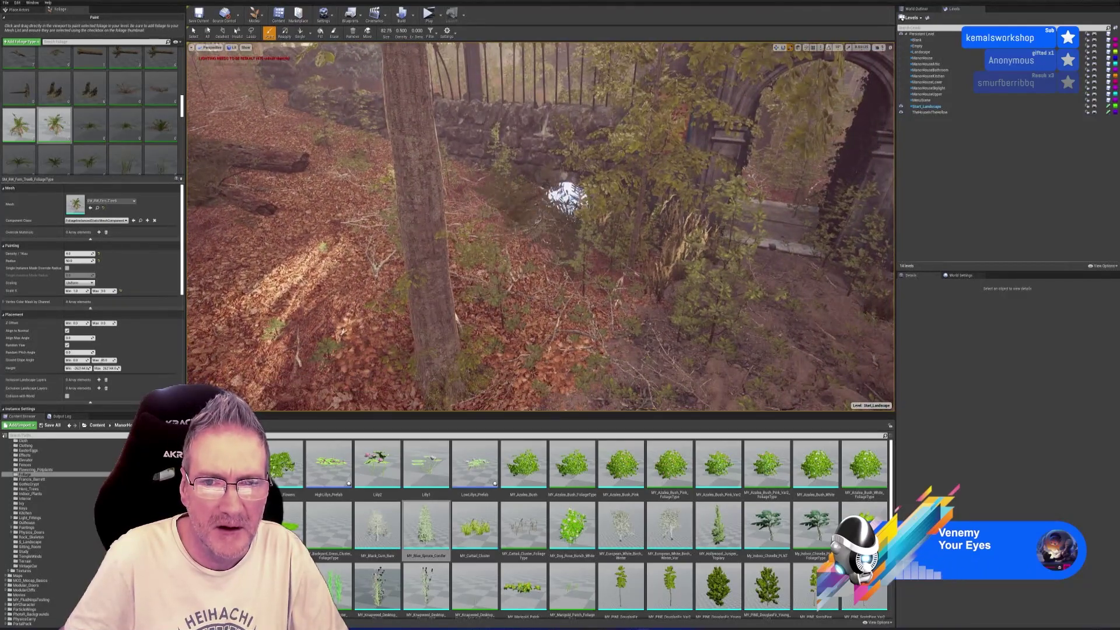
mouse_move(563, 217)
right_mouse_down()
mouse_move(546, 220)
mouse_move(560, 221)
right_mouse_up()
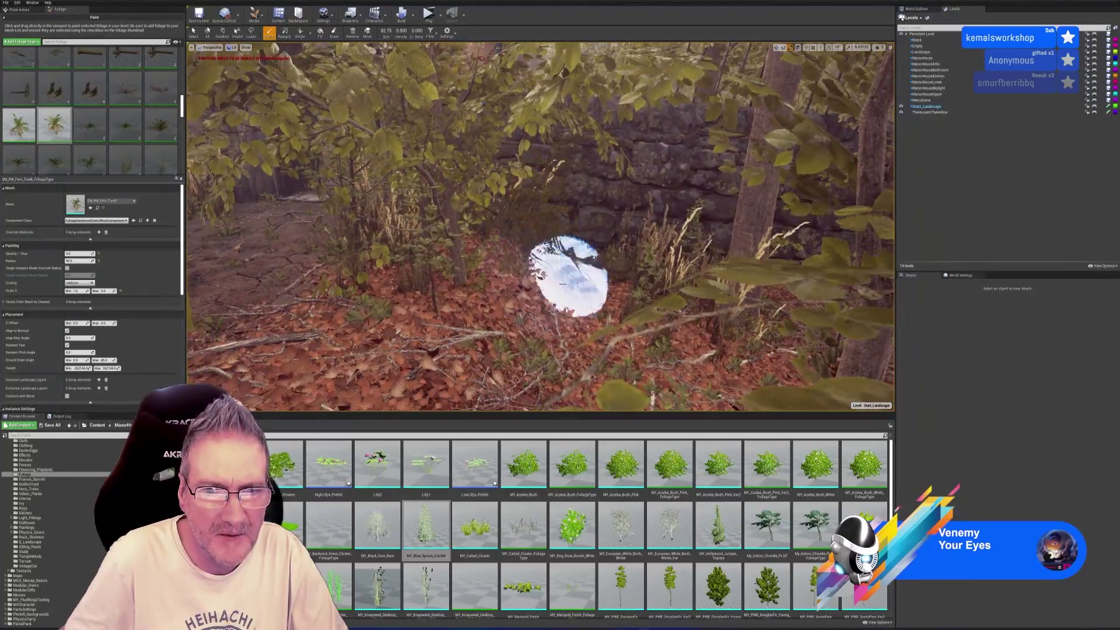
Step: Add ferns by the dry grass at the foot of the wall across the gateway and inspect the approach
mouse_move(586, 296)
right_mouse_down()
mouse_move(548, 296)
mouse_move(569, 297)
right_mouse_up()
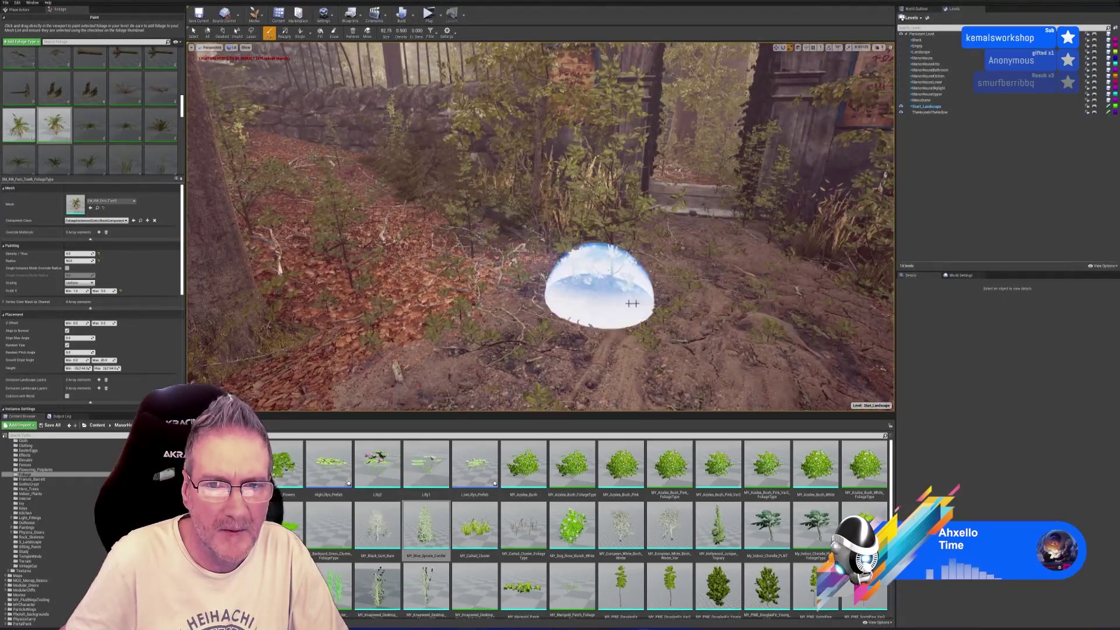
right_click_drag(569, 296, 569, 296)
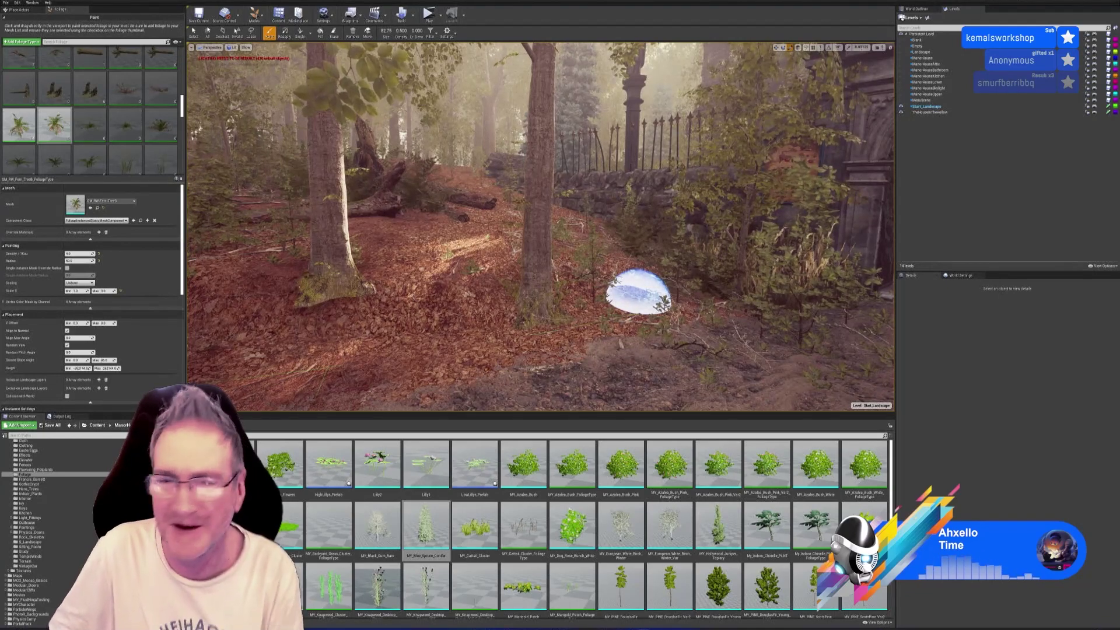
right_click_drag(508, 297, 611, 304)
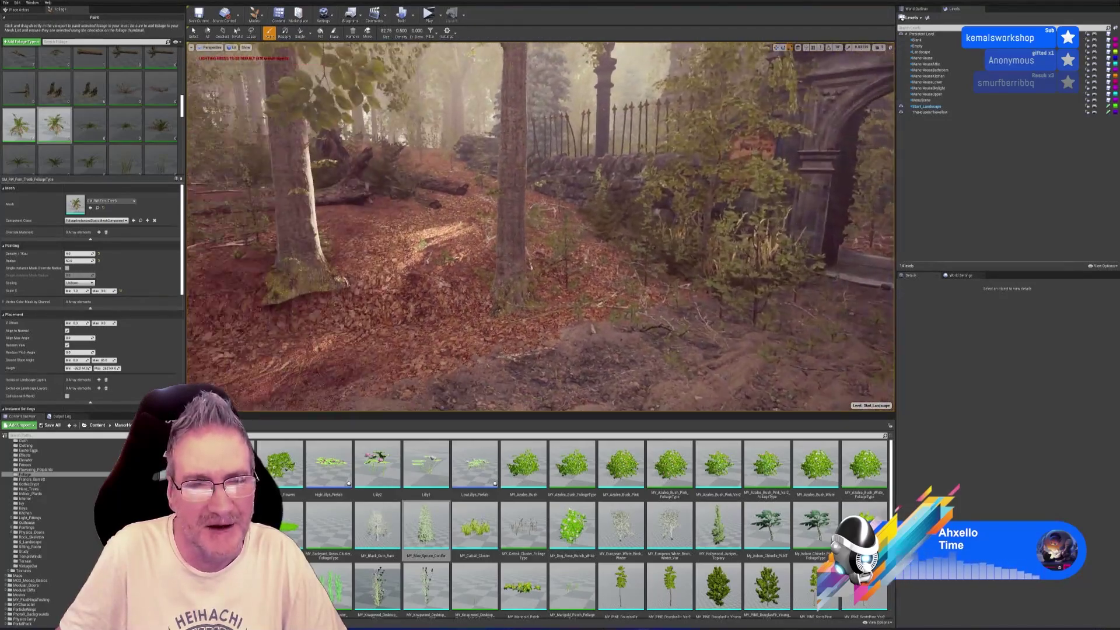
right_click_drag(520, 296, 496, 296)
key("w")
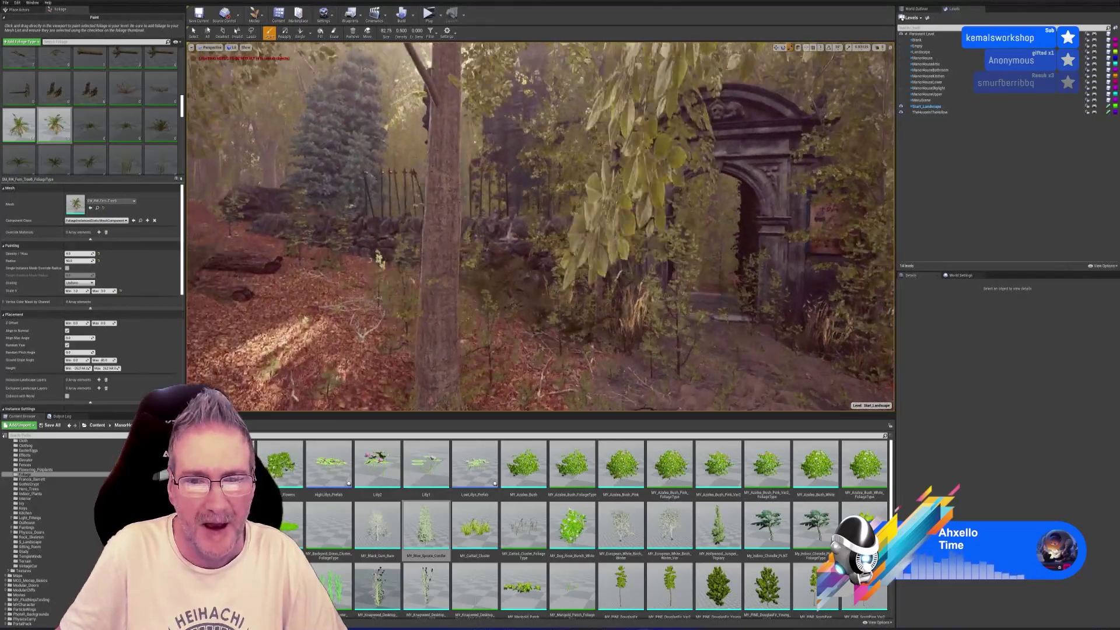
Step: Paint tree ferns along the wall behind the gateway and around the stone blocks at its pillar base
right_click_drag(541, 227, 589, 226)
key("w")
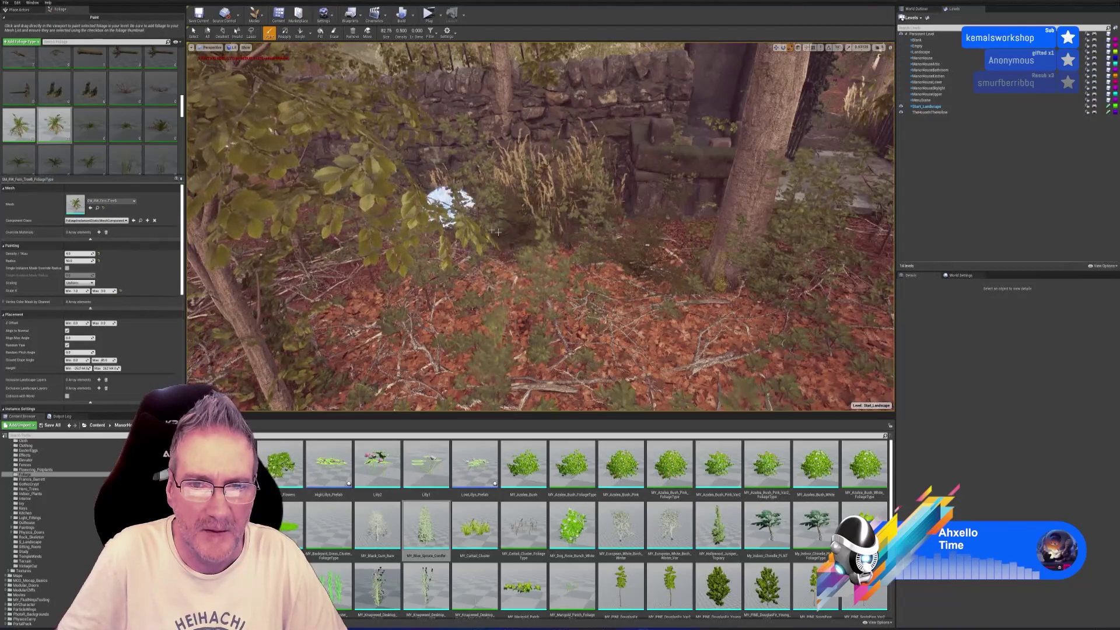
key("w")
mouse_move(671, 296)
right_mouse_down()
mouse_move(636, 274)
mouse_move(641, 298)
mouse_move(648, 274)
mouse_move(651, 286)
mouse_move(671, 283)
mouse_move(612, 286)
mouse_move(653, 291)
mouse_move(443, 189)
right_mouse_up()
key("s")
key("d")
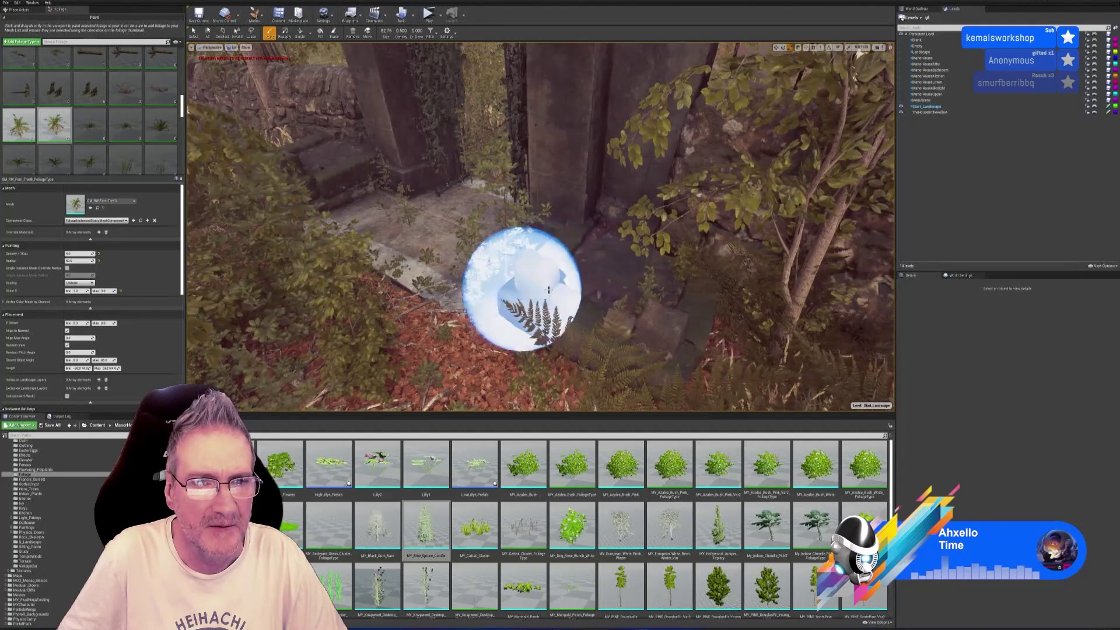
key("s")
mouse_move(548, 290)
right_mouse_down()
mouse_move(495, 286)
mouse_move(504, 271)
mouse_move(516, 292)
mouse_move(522, 280)
mouse_move(543, 288)
mouse_move(532, 288)
right_mouse_up()
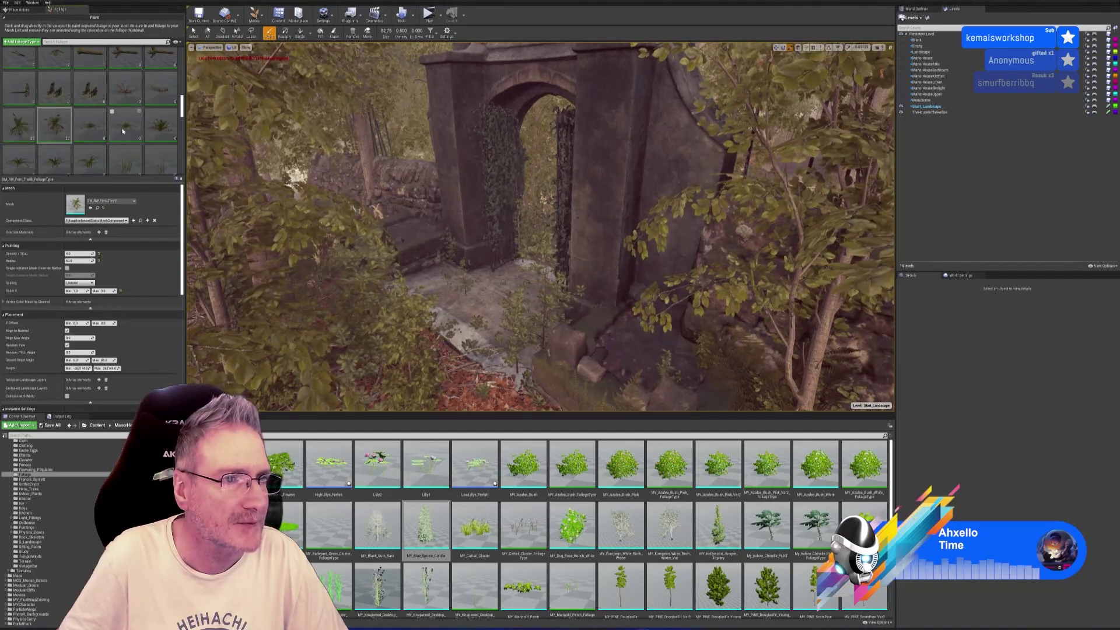
Step: Look through the palette's foliage types, from trees and branches to ferns, grasses, plants and rocks, for further plants to paint
scroll(132, 123, "up", 6)
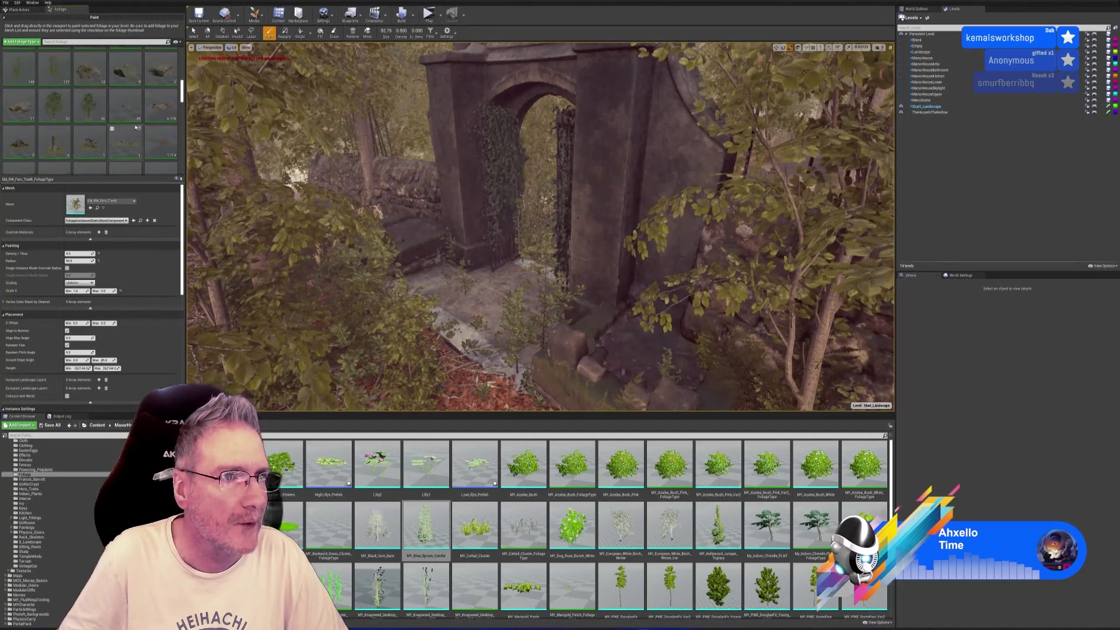
scroll(136, 134, "up", 5)
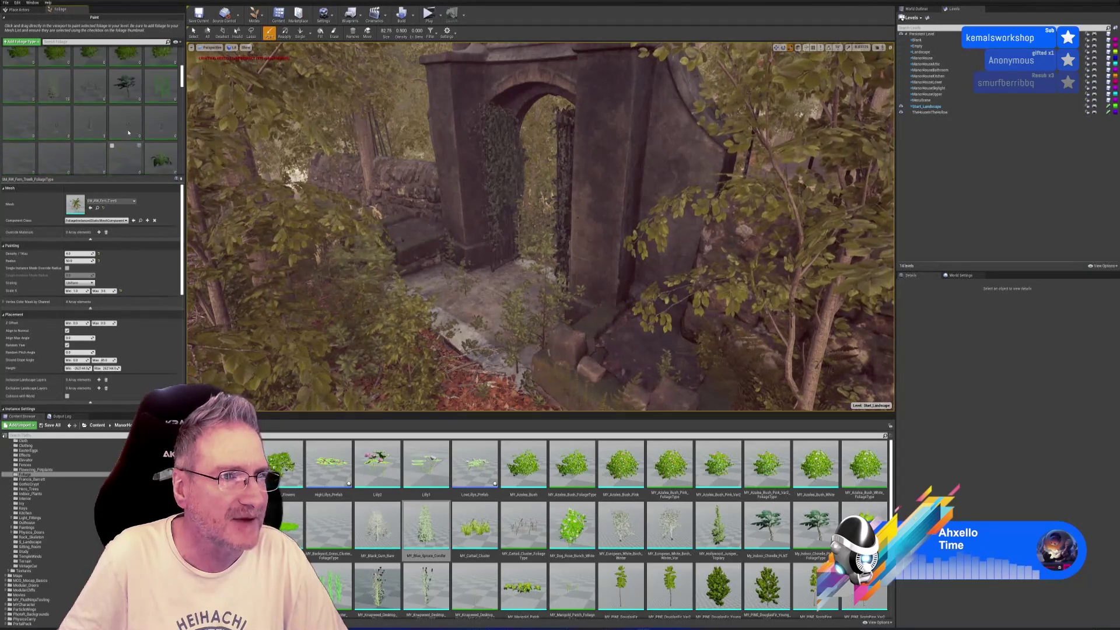
scroll(131, 140, "up", 5)
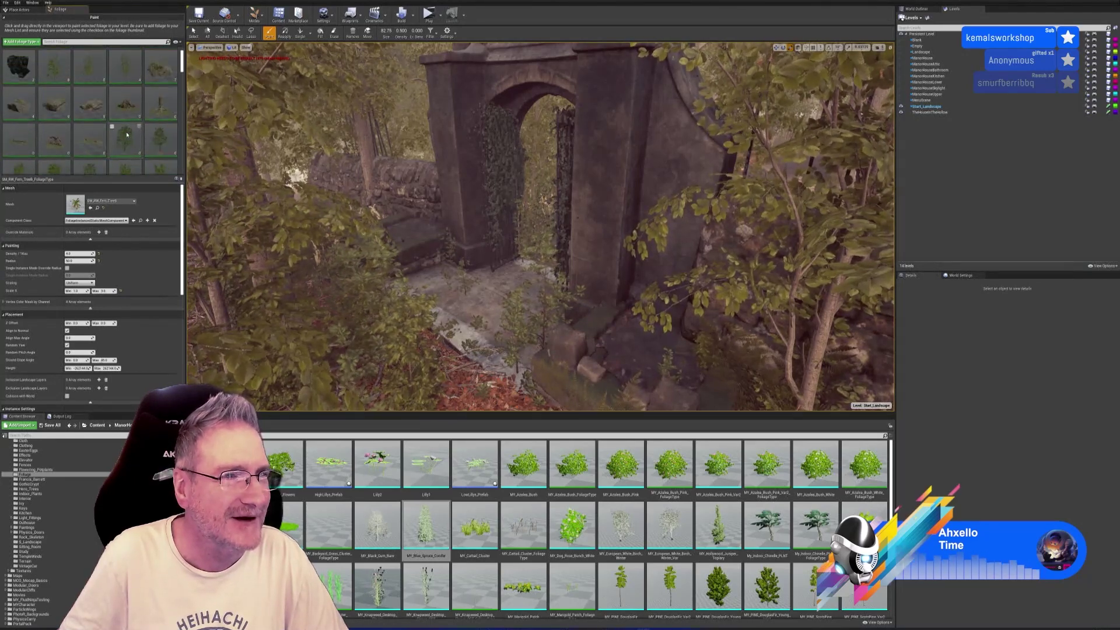
scroll(126, 129, "down", 5)
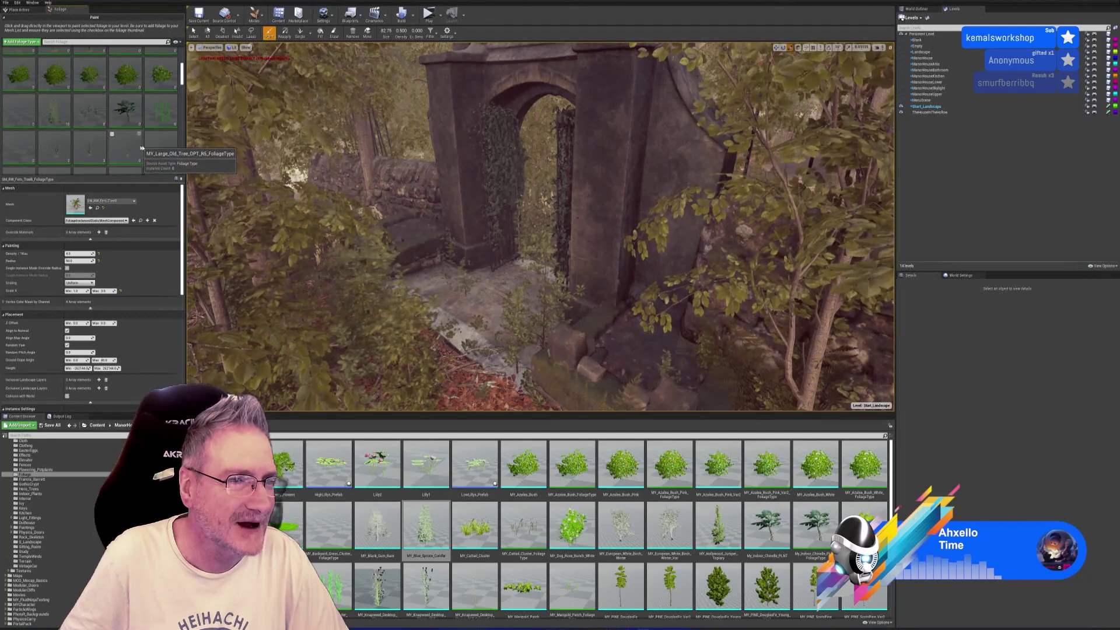
scroll(75, 117, "down", 2)
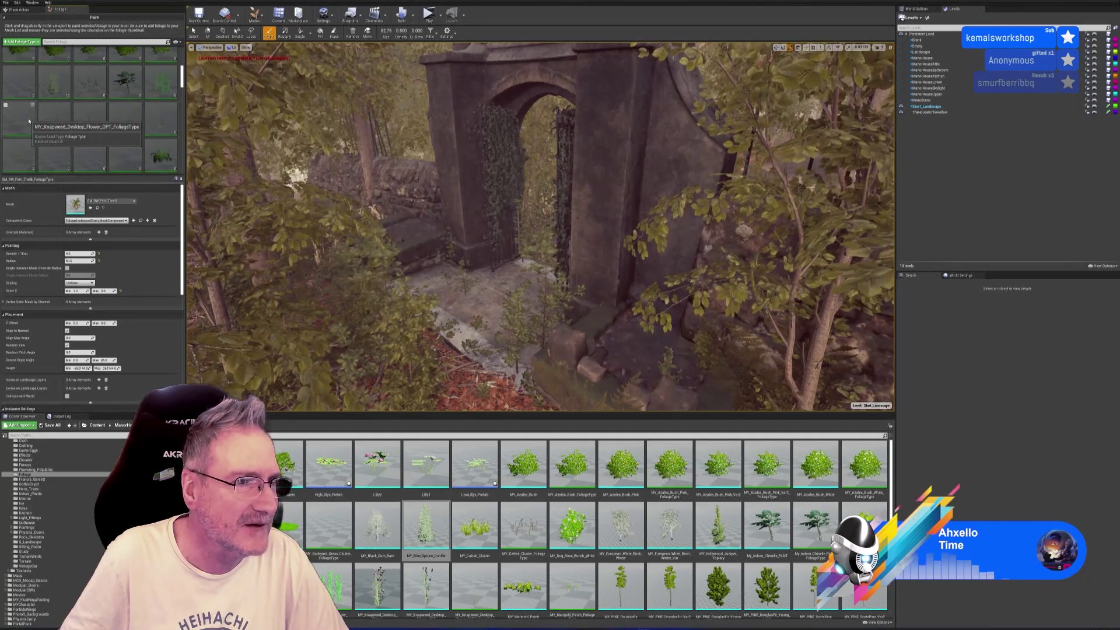
scroll(28, 121, "down", 2)
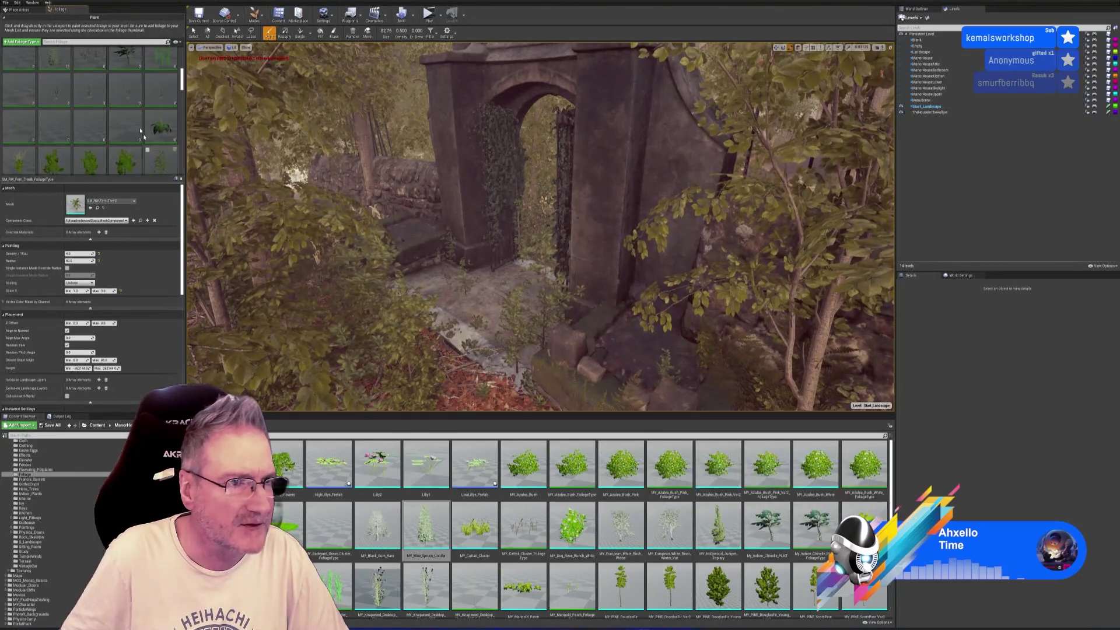
scroll(128, 122, "down", 4)
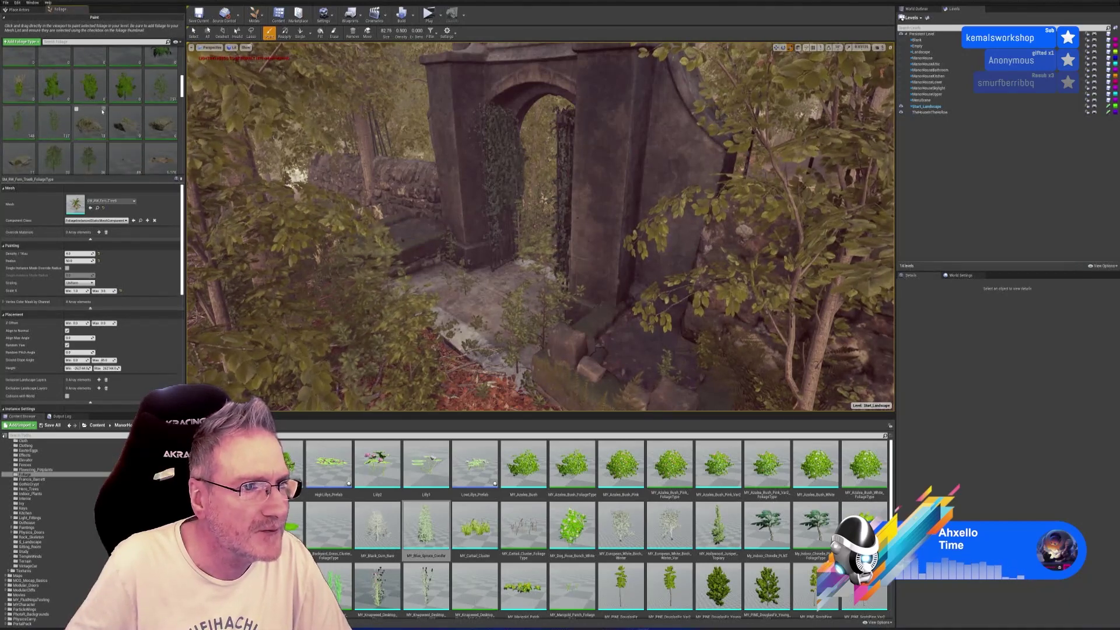
scroll(102, 112, "down", 4)
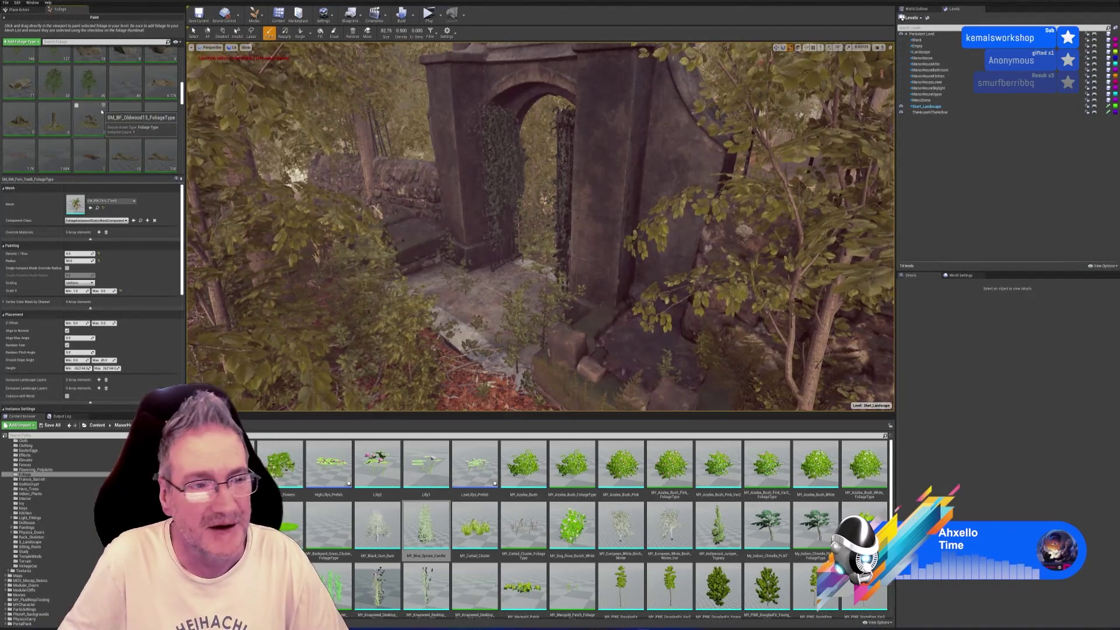
scroll(103, 113, "down", 1)
scroll(102, 112, "down", 4)
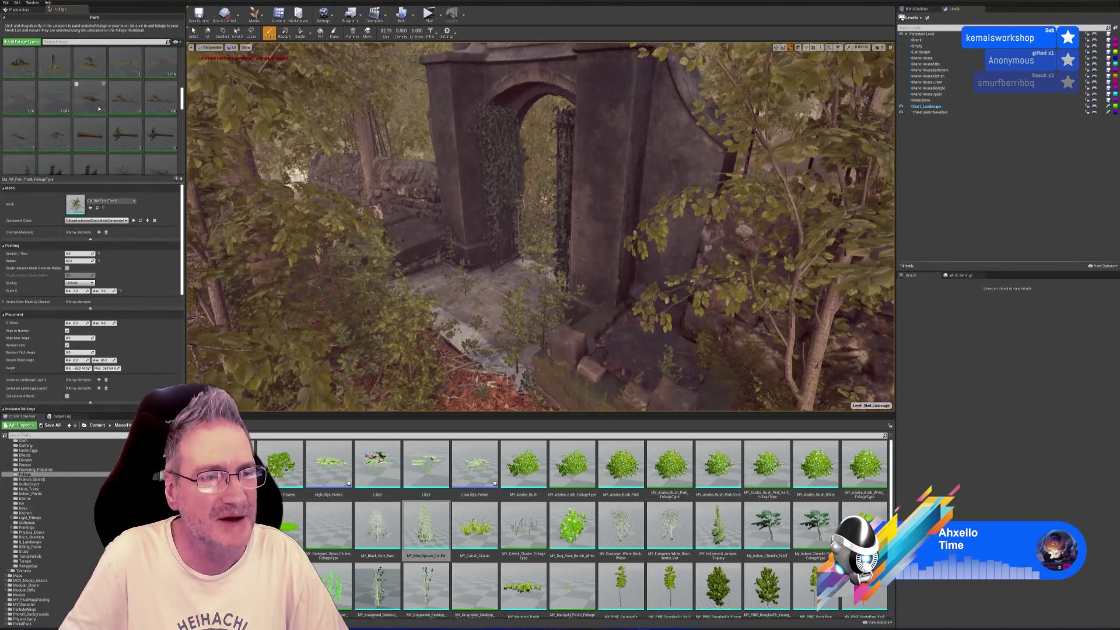
scroll(99, 109, "down", 5)
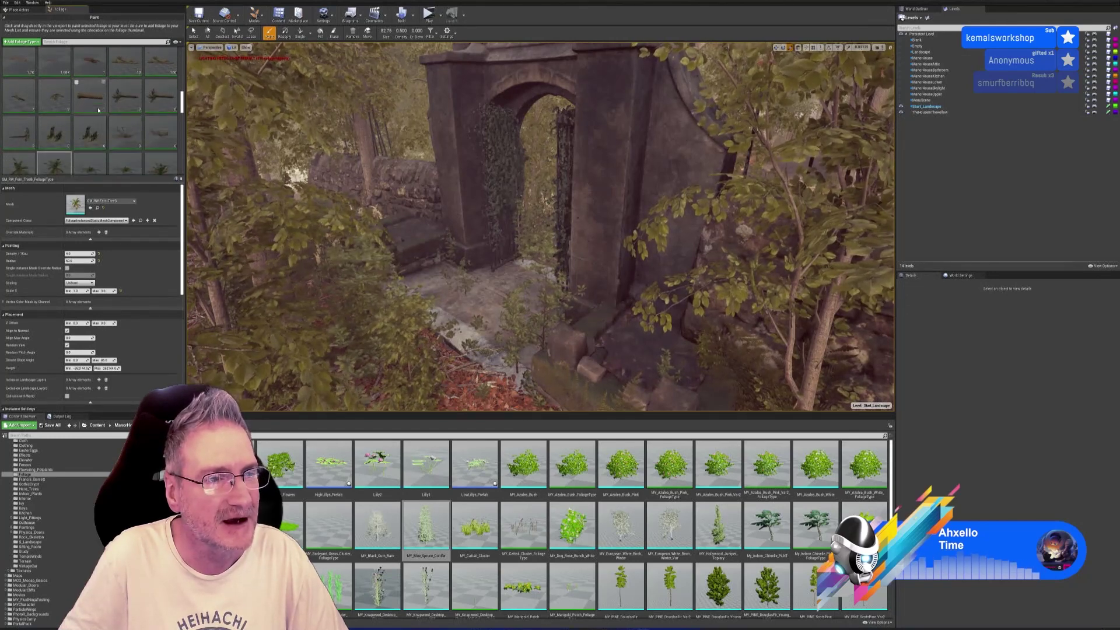
scroll(99, 109, "down", 2)
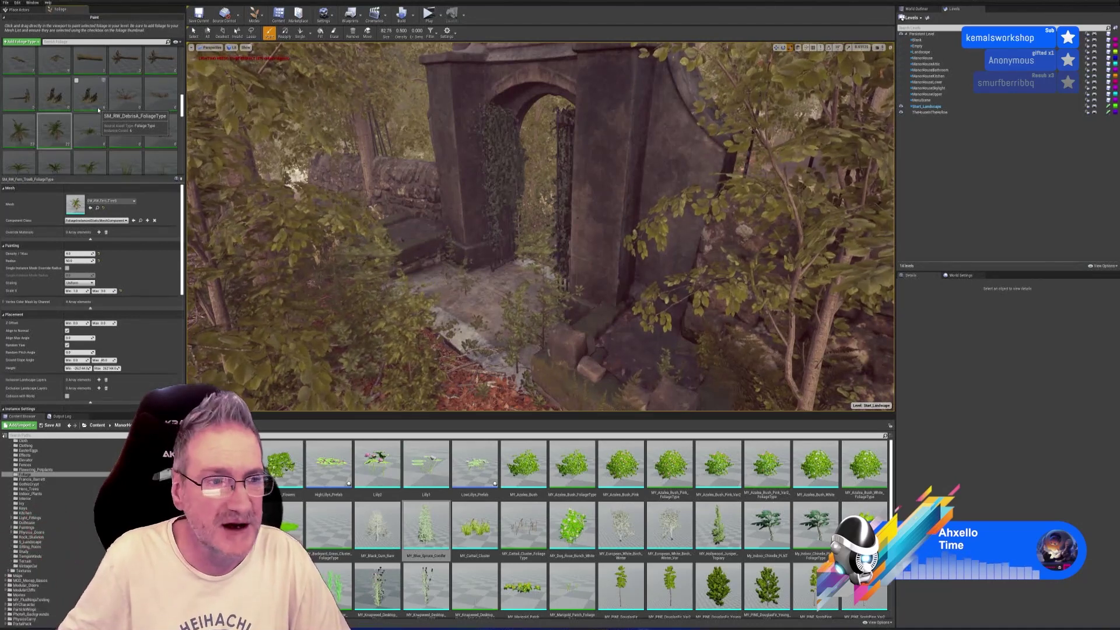
scroll(103, 120, "down", 6)
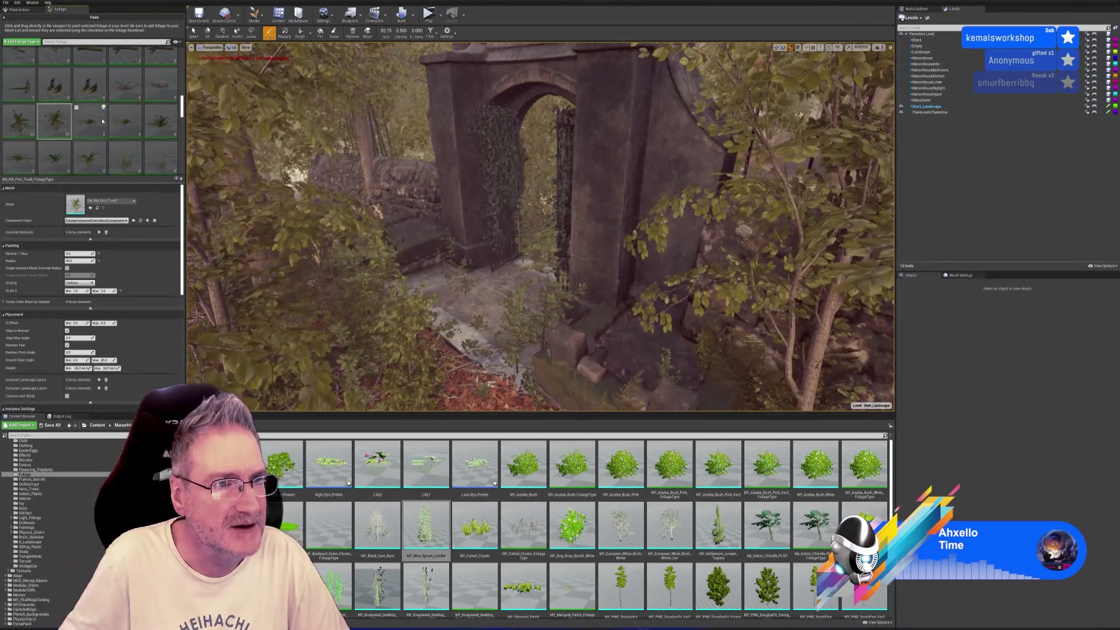
scroll(114, 111, "down", 5)
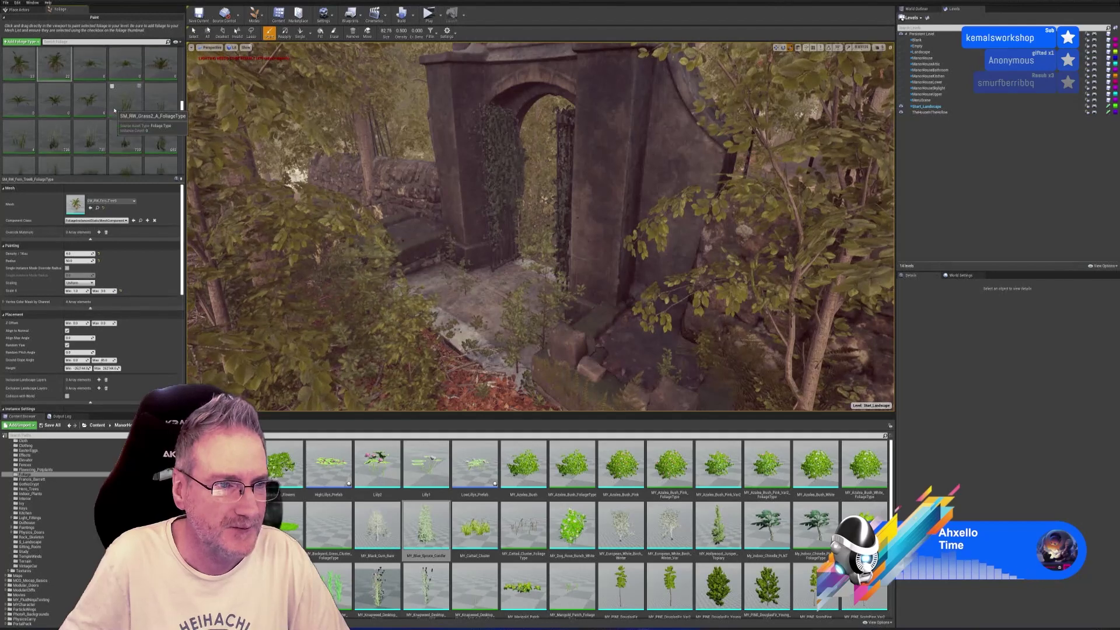
scroll(115, 110, "down", 5)
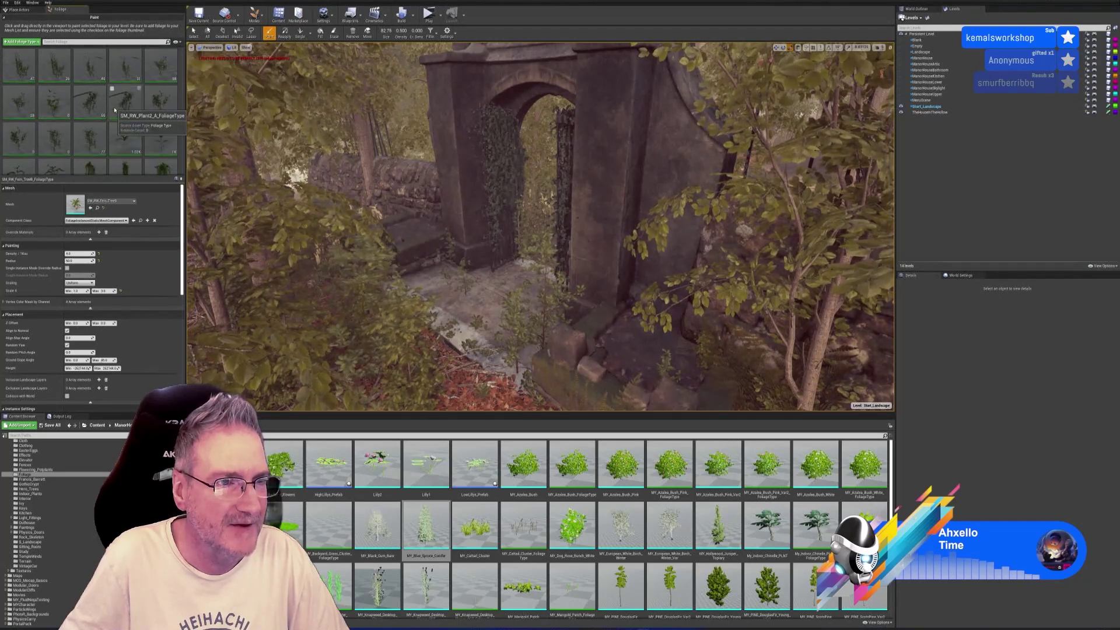
scroll(114, 109, "down", 5)
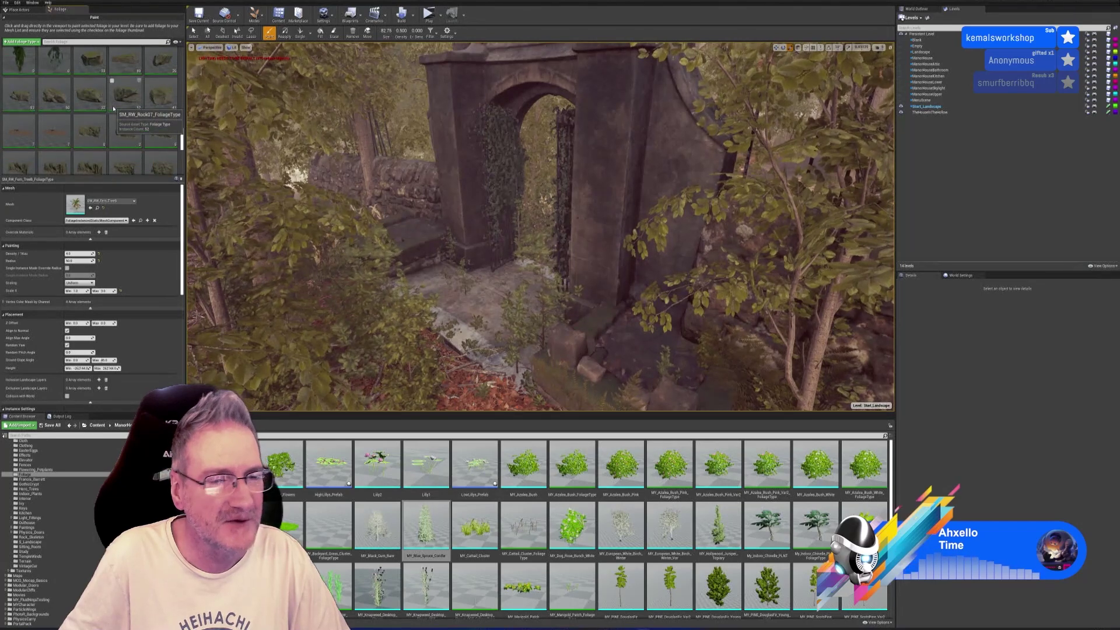
scroll(112, 108, "down", 3)
scroll(112, 106, "down", 3)
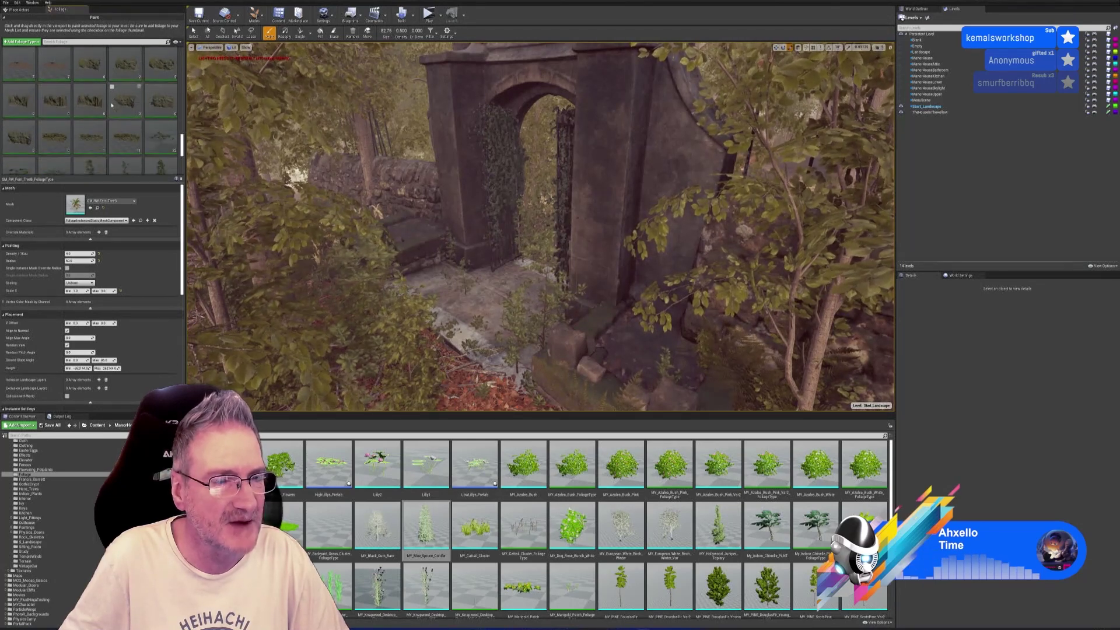
scroll(111, 106, "down", 5)
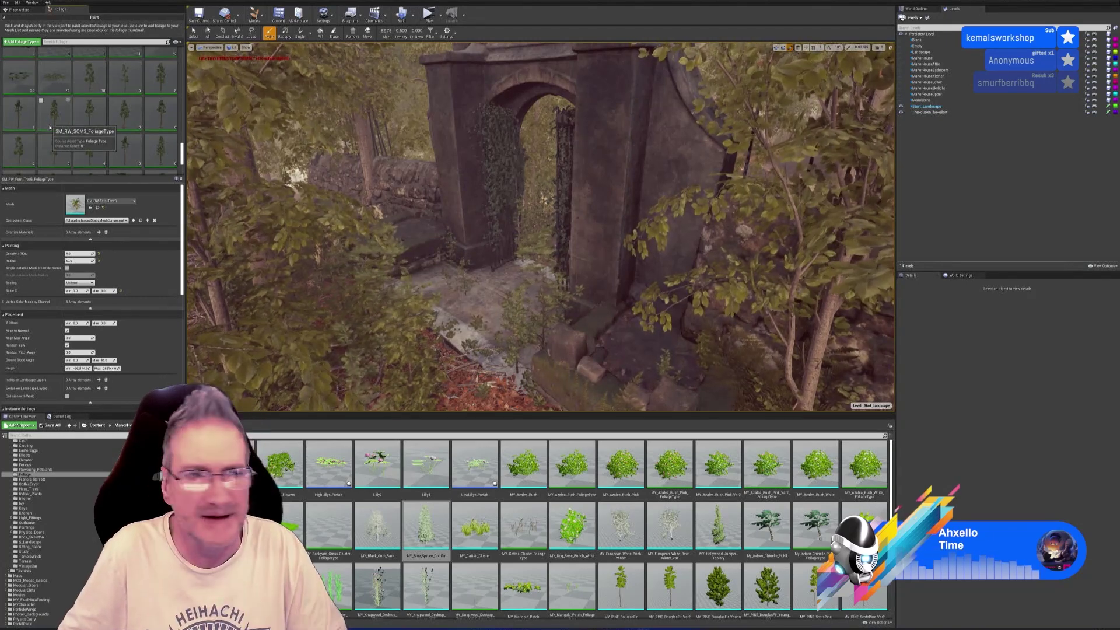
scroll(76, 122, "down", 1)
scroll(99, 116, "down", 3)
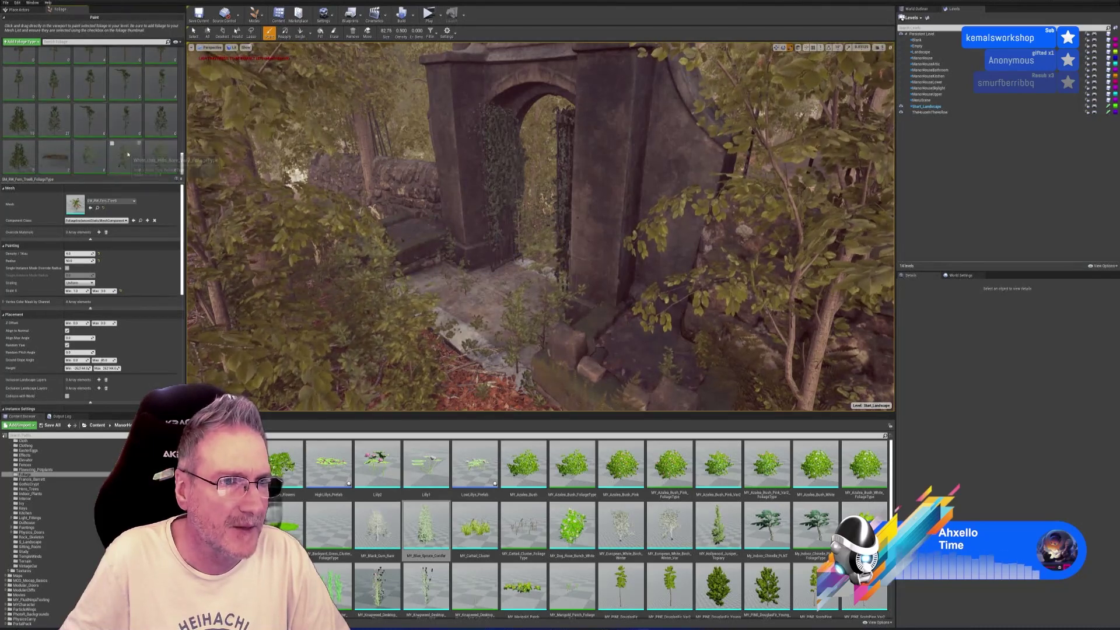
scroll(100, 149, "up", 4)
scroll(118, 142, "up", 5)
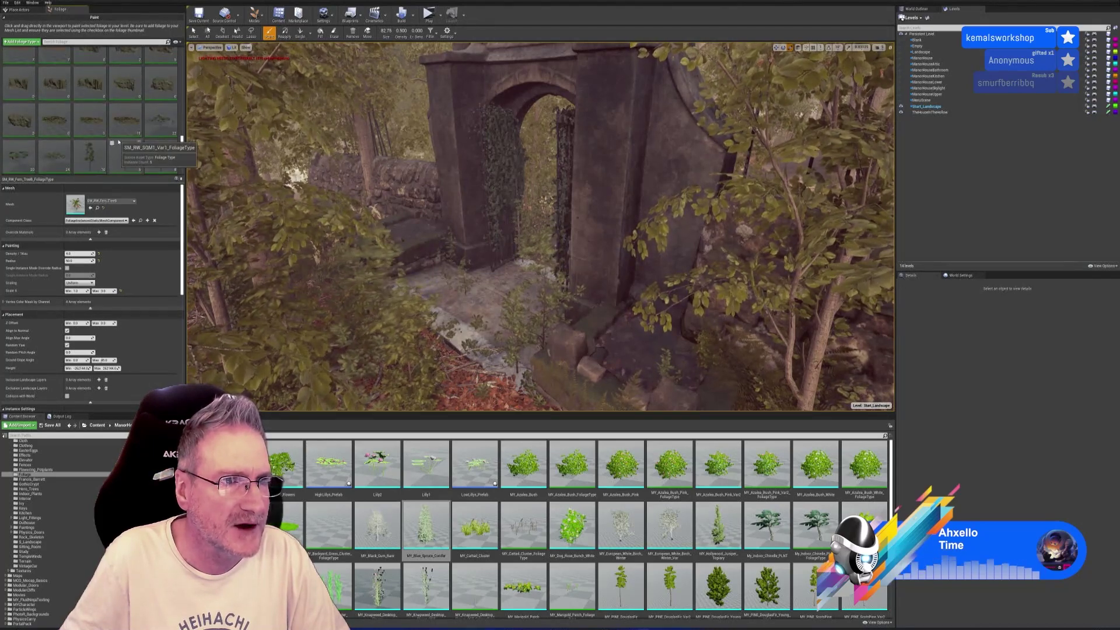
scroll(118, 142, "up", 6)
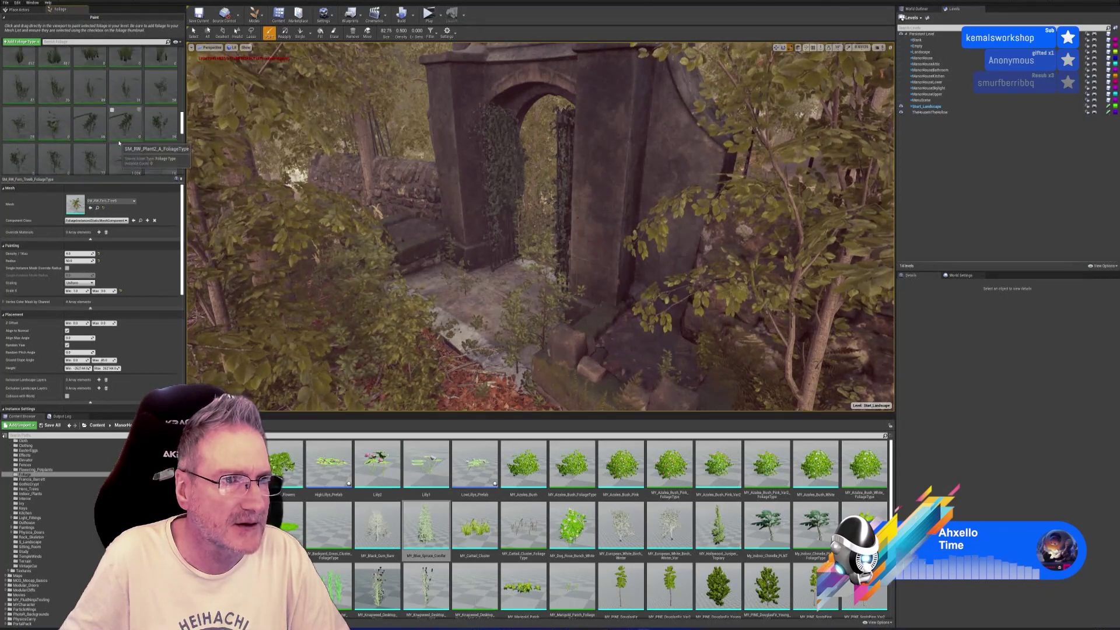
scroll(120, 143, "up", 5)
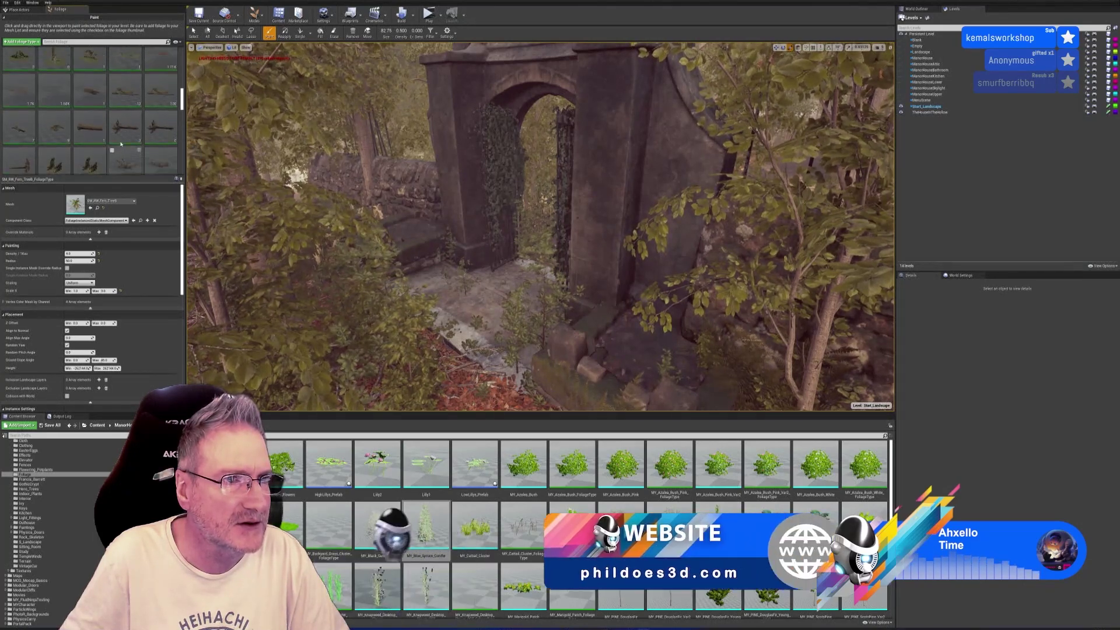
scroll(118, 143, "up", 4)
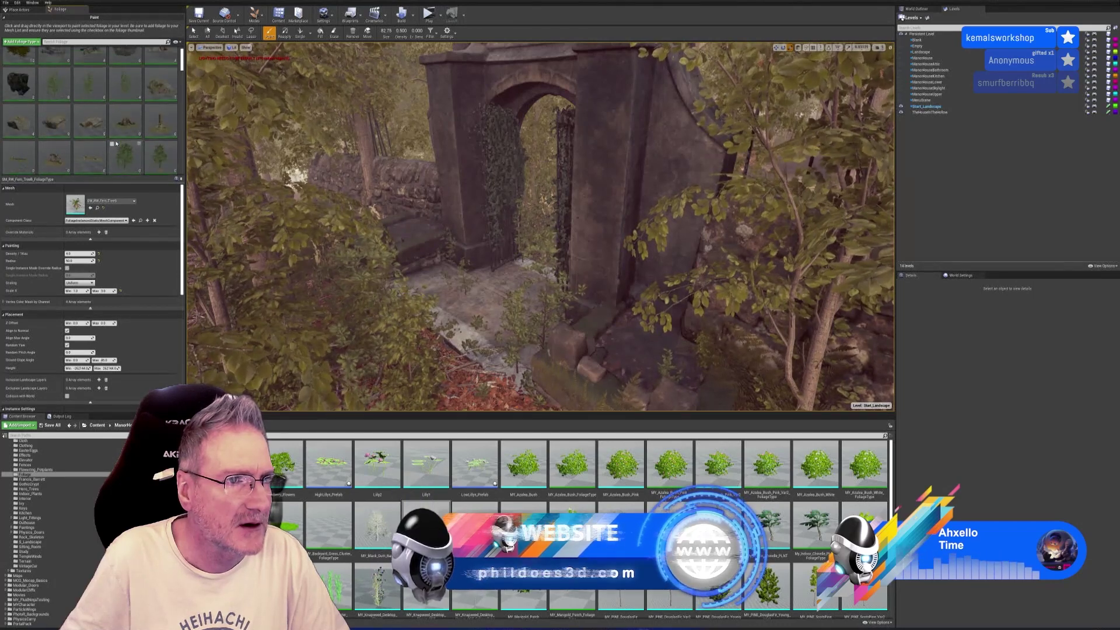
scroll(118, 142, "up", 3)
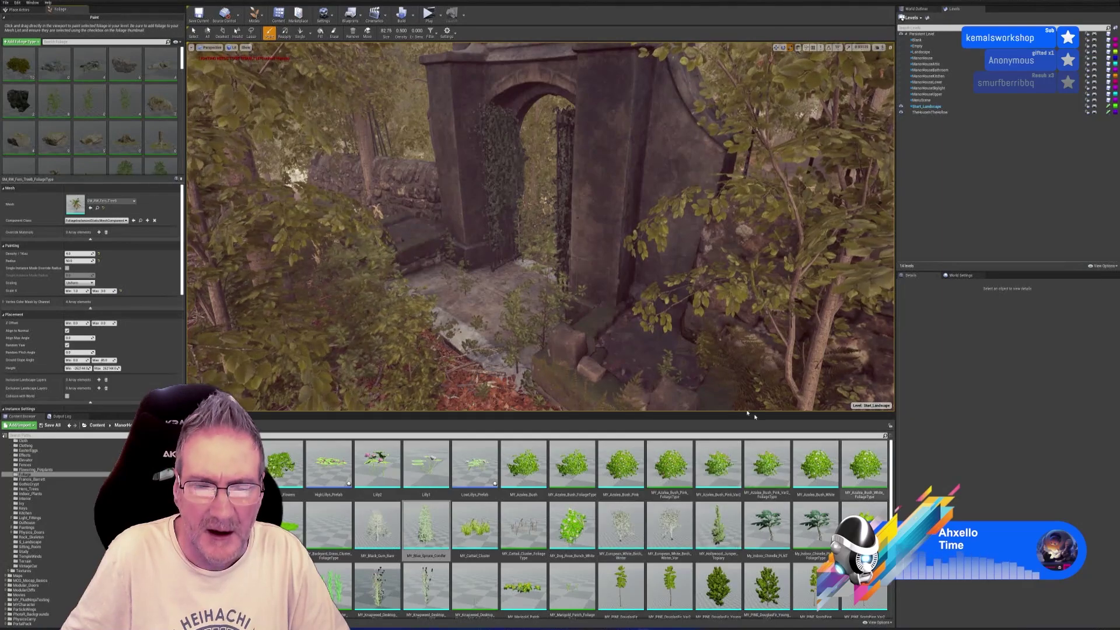
Step: Examine the ivy-covered gateway from farther back, and inspect the ferns and stone blocks at its pillar base up close
key("s")
right_click_drag(560, 245, 545, 197)
key("s")
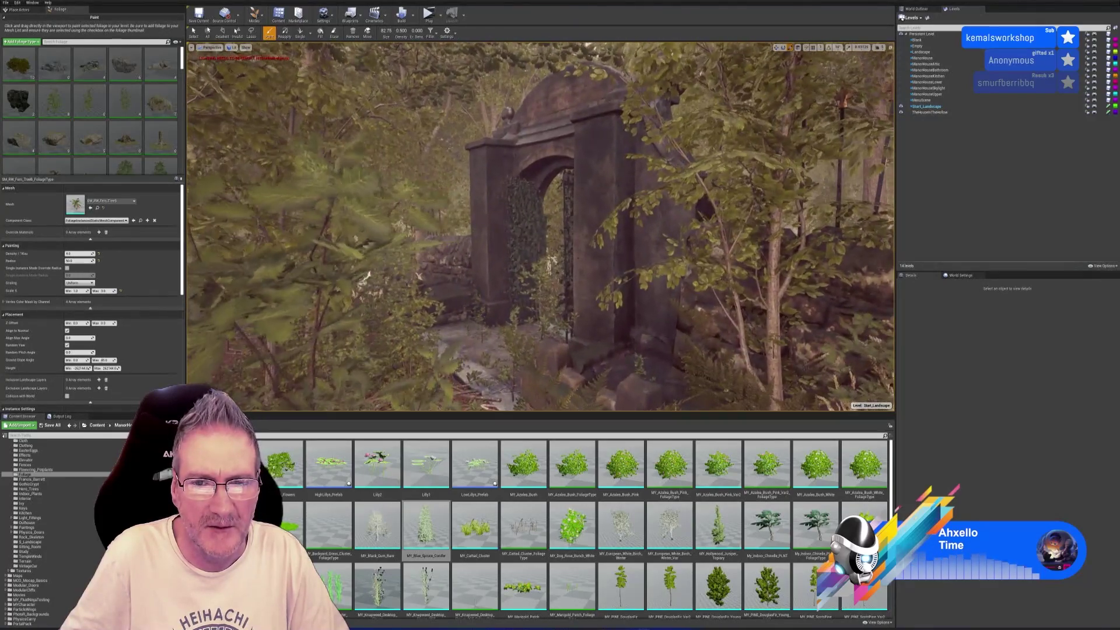
right_click_drag(545, 197, 548, 197)
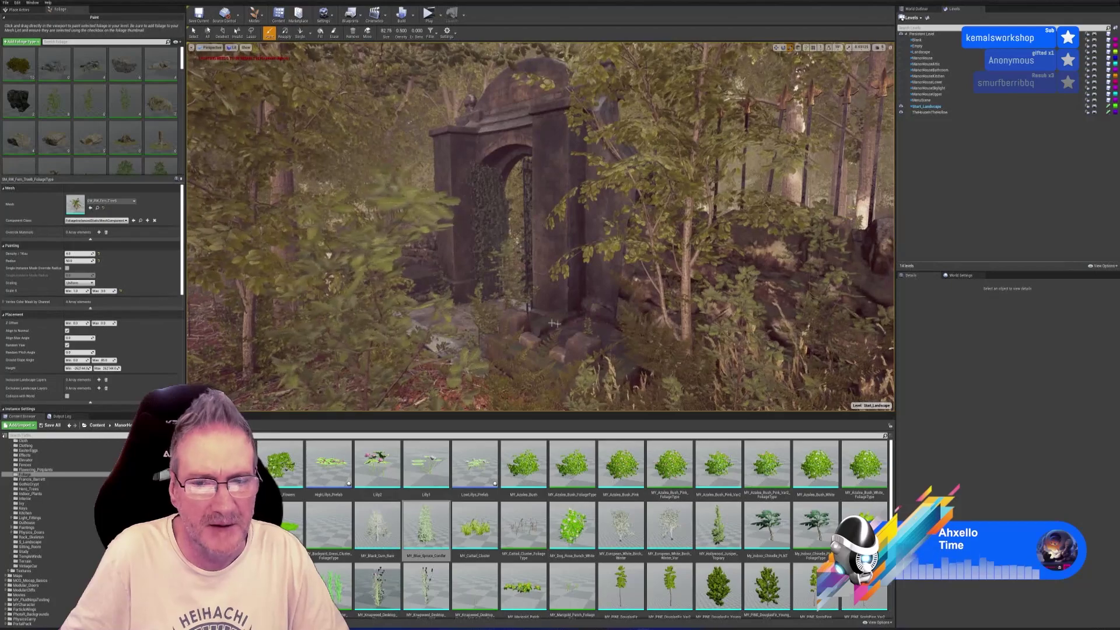
key("a")
right_click_drag(833, 395, 851, 409)
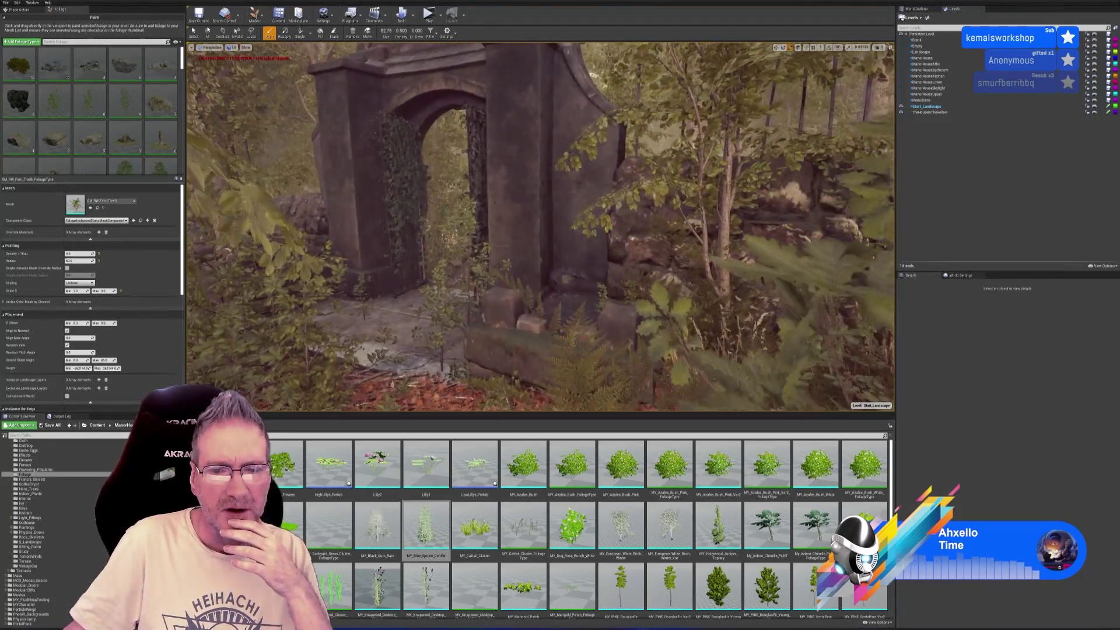
key("Up")
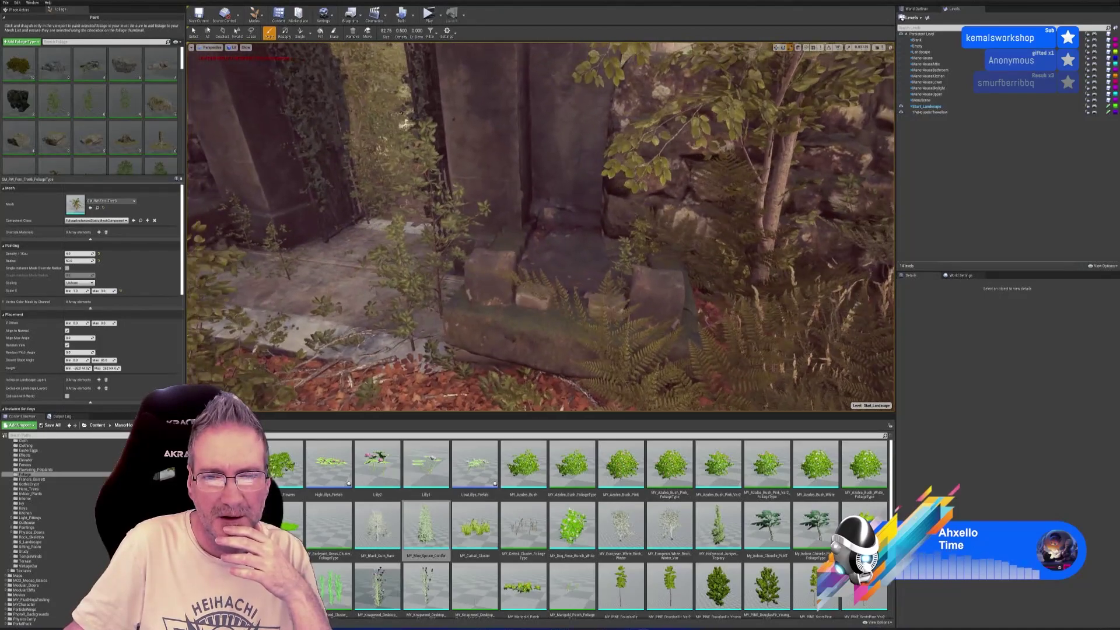
key("Up")
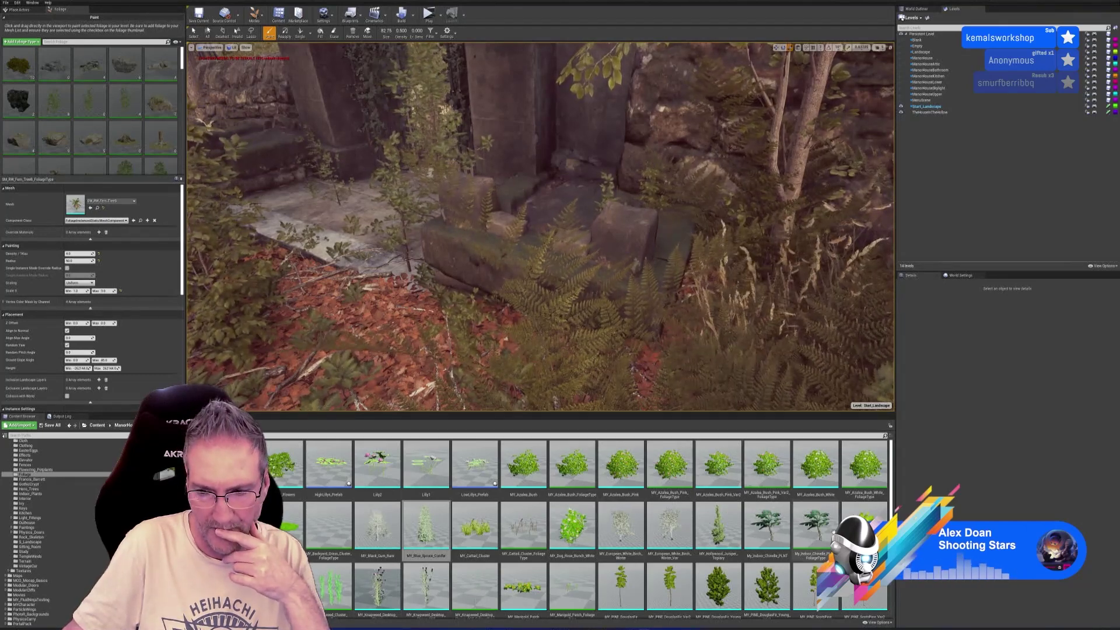
Step: Look through the project's foliage meshes, from bushes, conifers and grass clusters to oaks and bare elderberry trees, for a plant to add
scroll(811, 525, "down", 1)
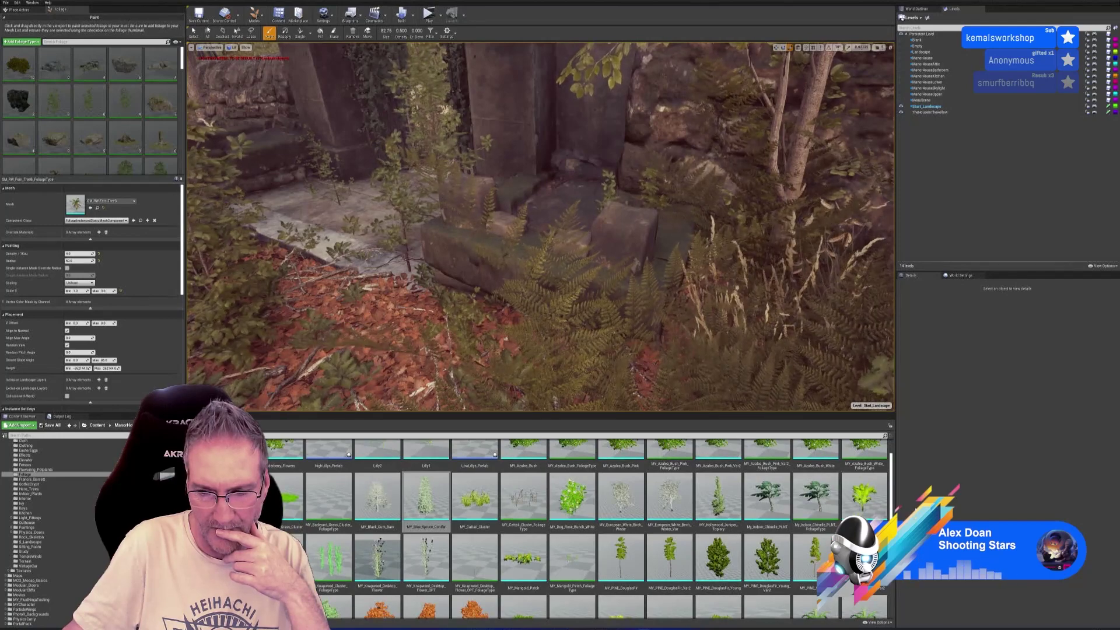
scroll(850, 511, "down", 1)
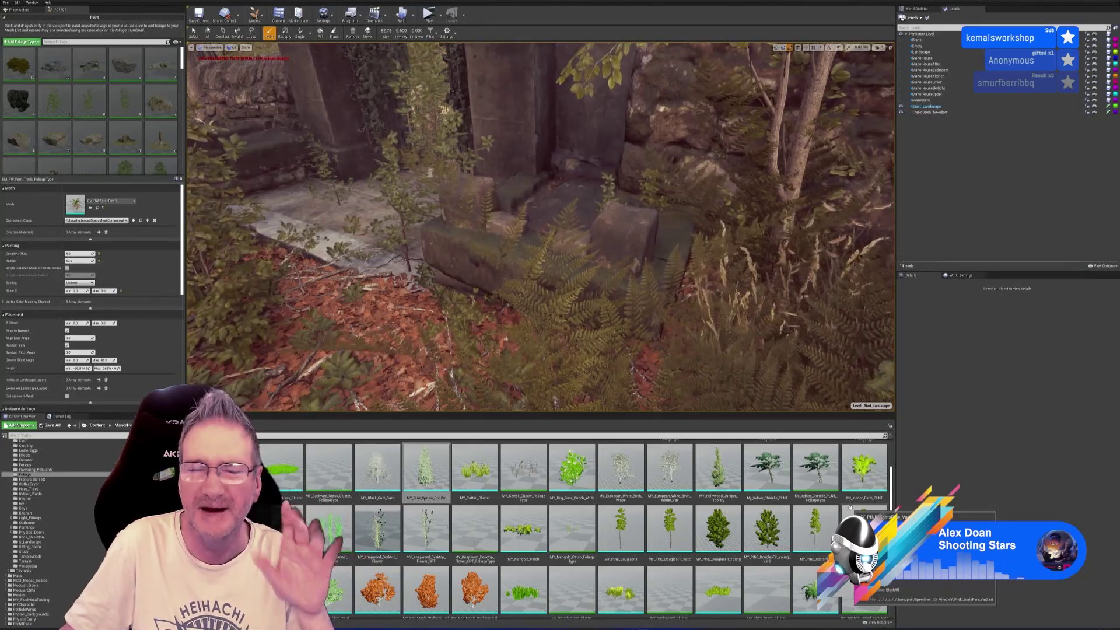
mouse_move(618, 519)
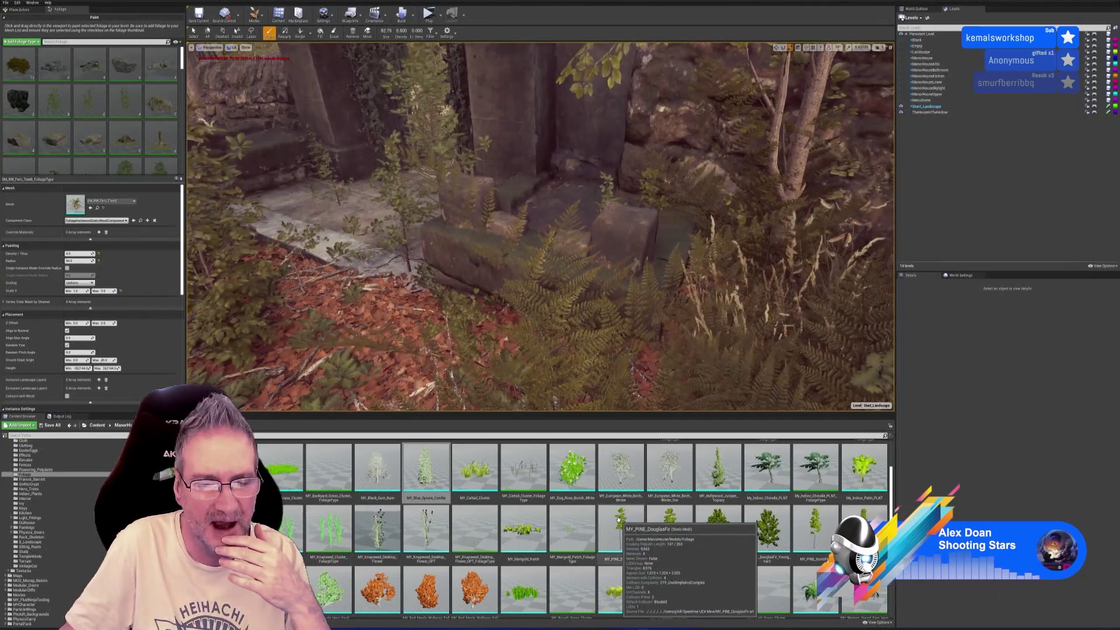
mouse_move(481, 479)
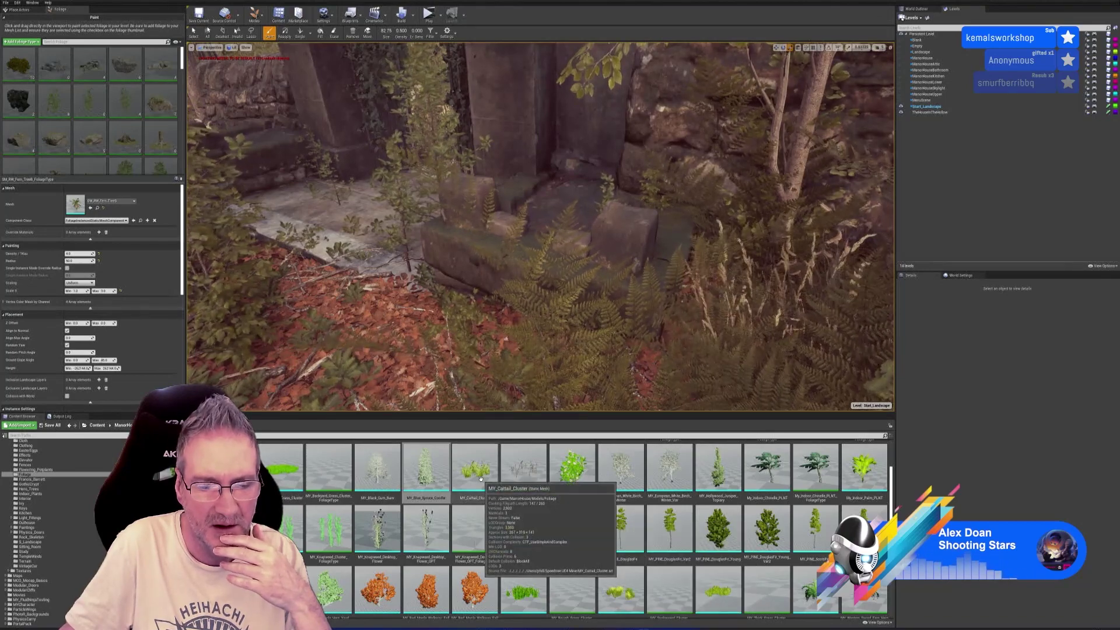
scroll(621, 484, "down", 1)
mouse_move(773, 542)
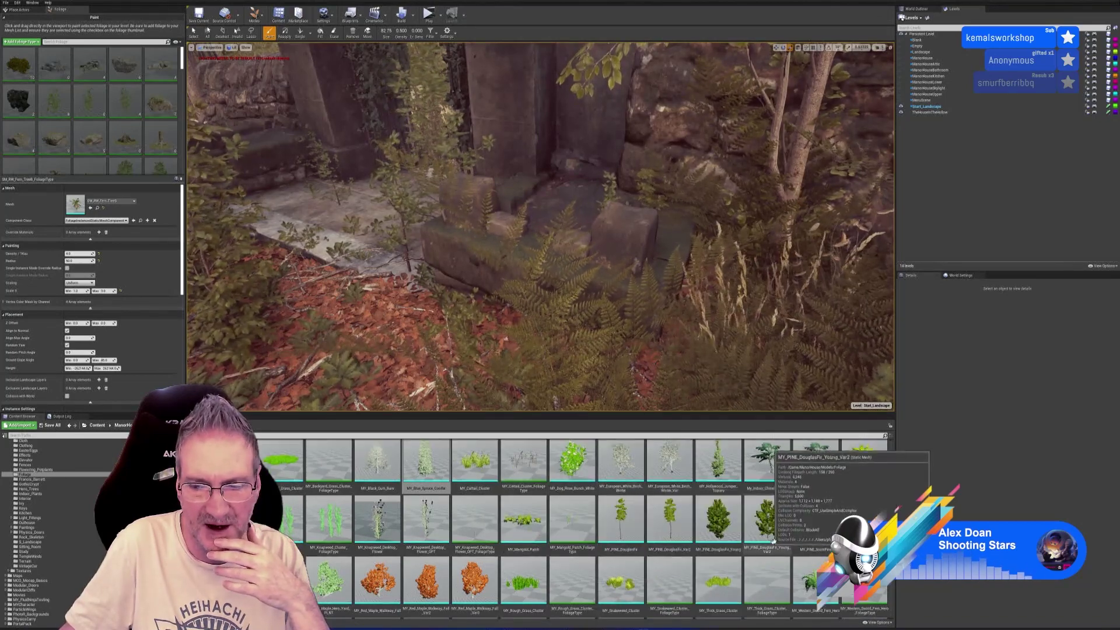
mouse_move(722, 500)
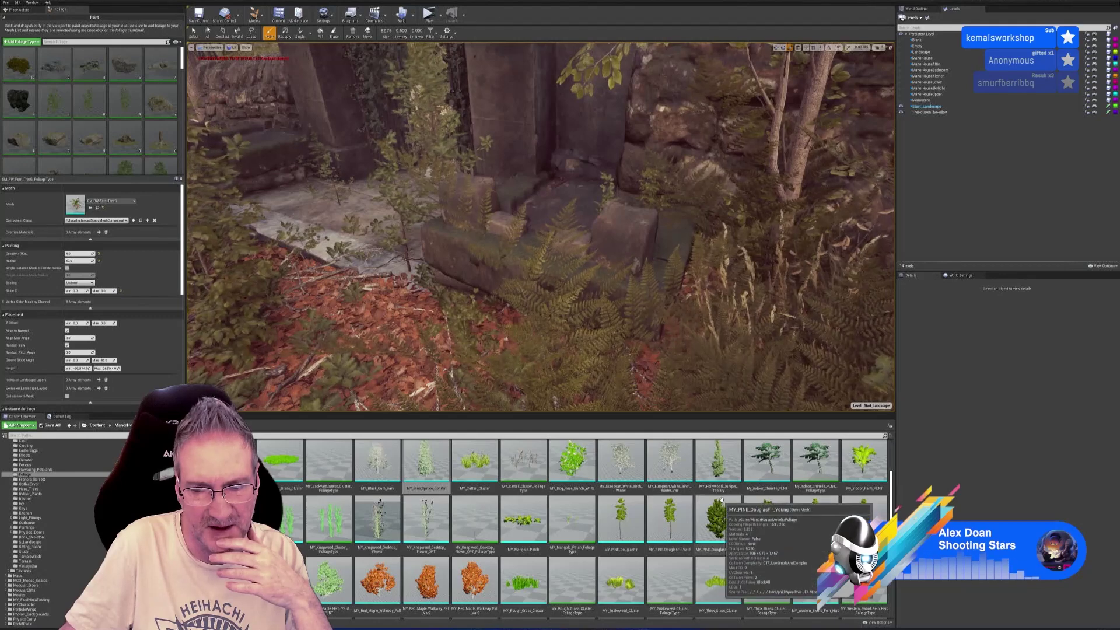
mouse_move(576, 505)
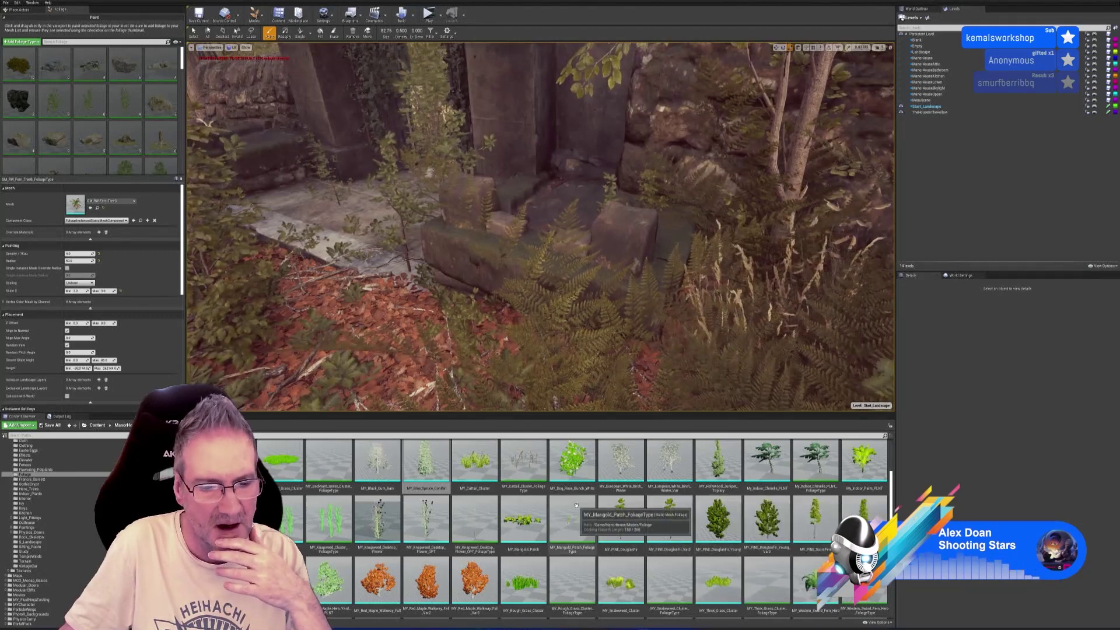
scroll(578, 508, "down", 1)
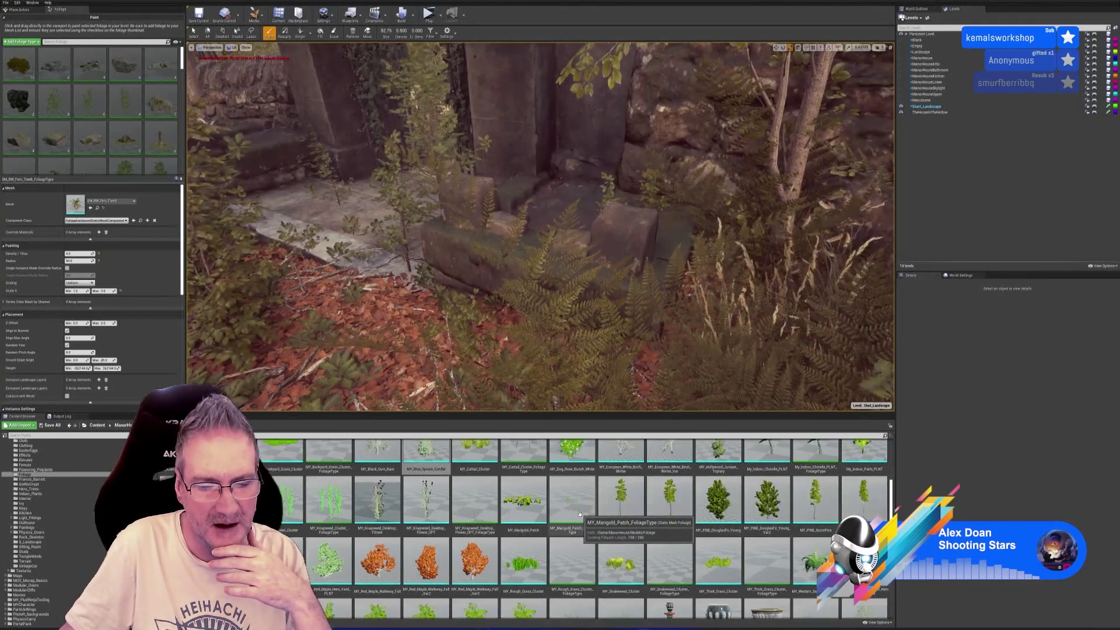
scroll(580, 513, "down", 1)
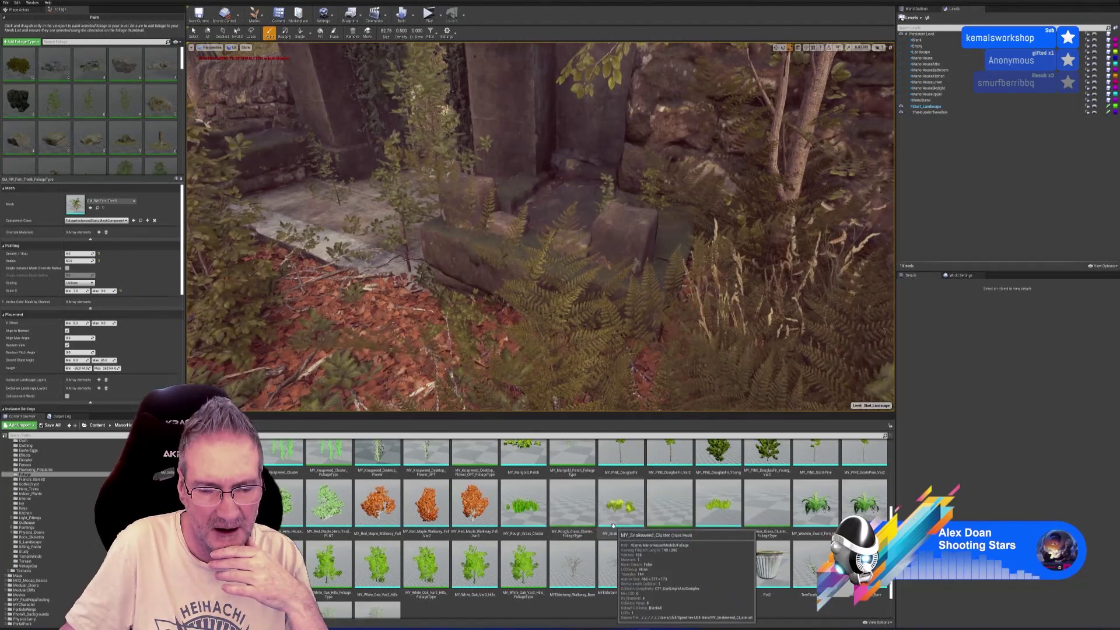
scroll(612, 525, "down", 1)
mouse_move(577, 573)
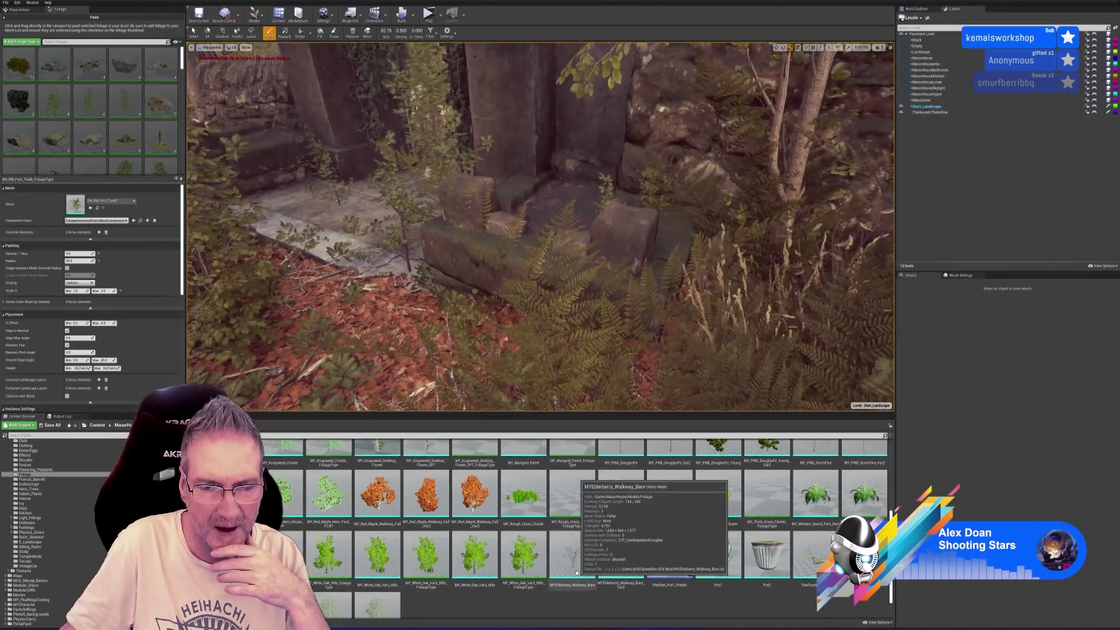
mouse_move(629, 567)
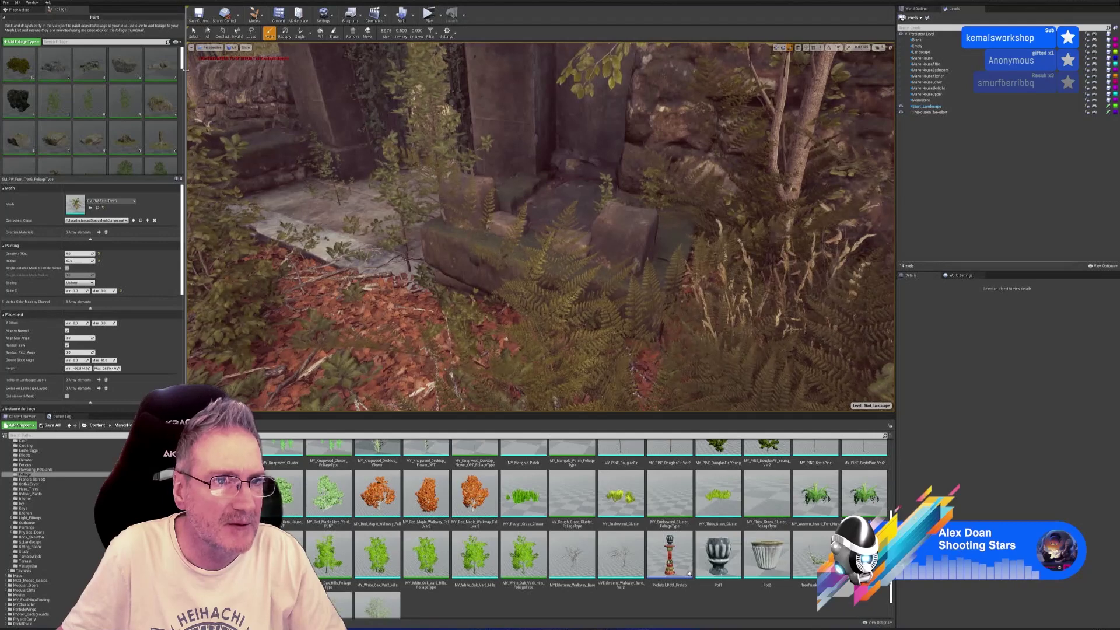
Step: Add the MYElderberry_Walkway_Bare mesh to the foliage palette, saving its foliage type in the Foliage folder of Forest_Combined
left_click_drag(182, 63, 181, 176)
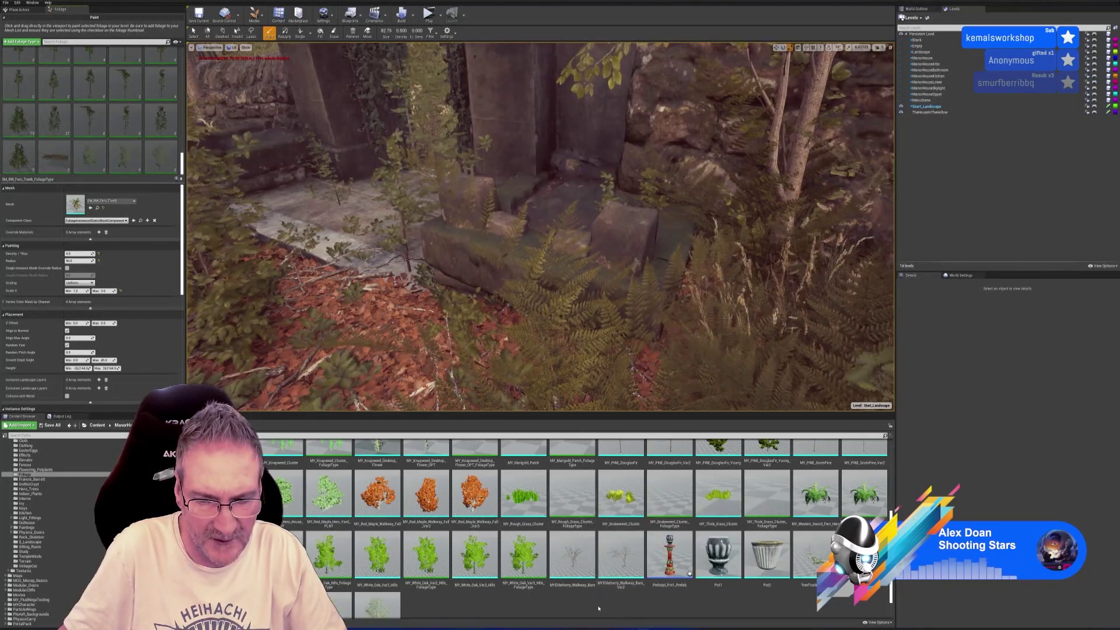
left_click_drag(572, 557, 157, 163)
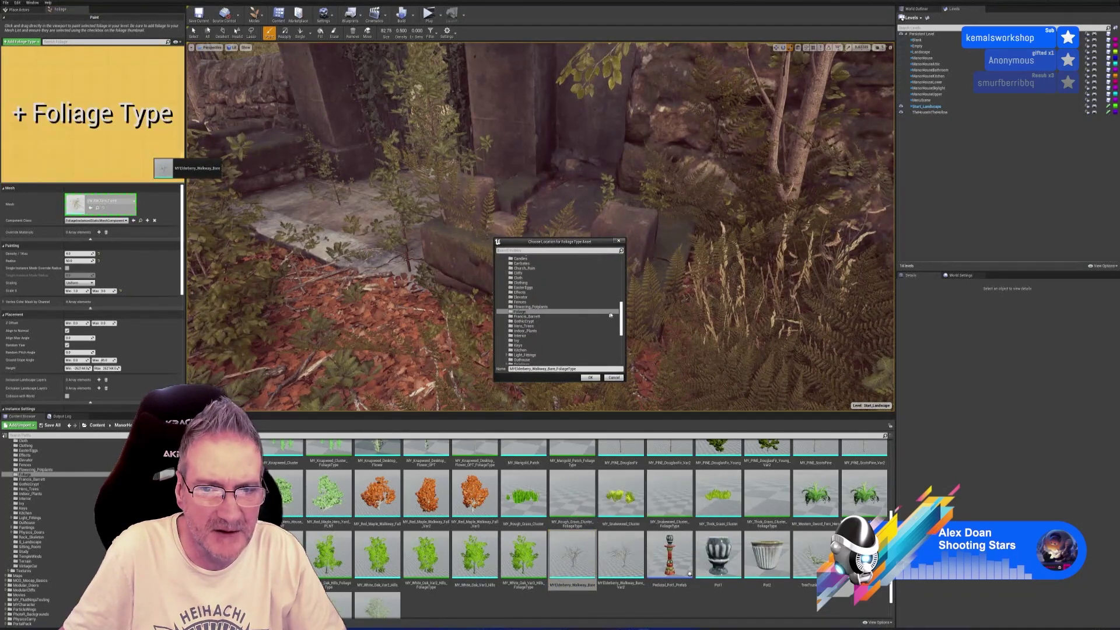
left_click_drag(622, 312, 622, 279)
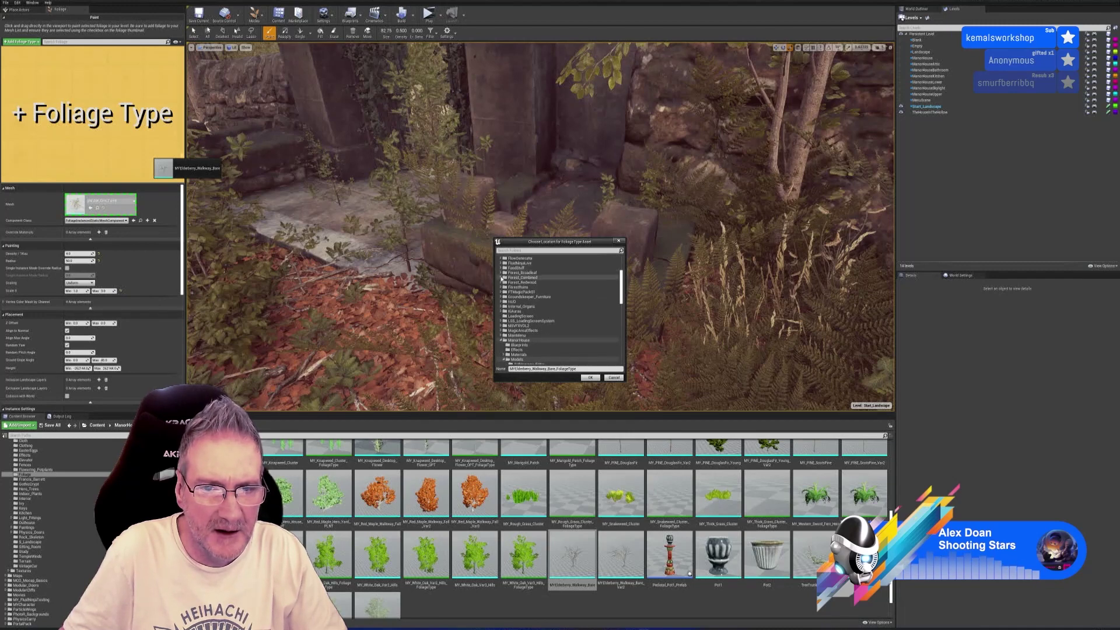
left_click(502, 277)
left_click(516, 282)
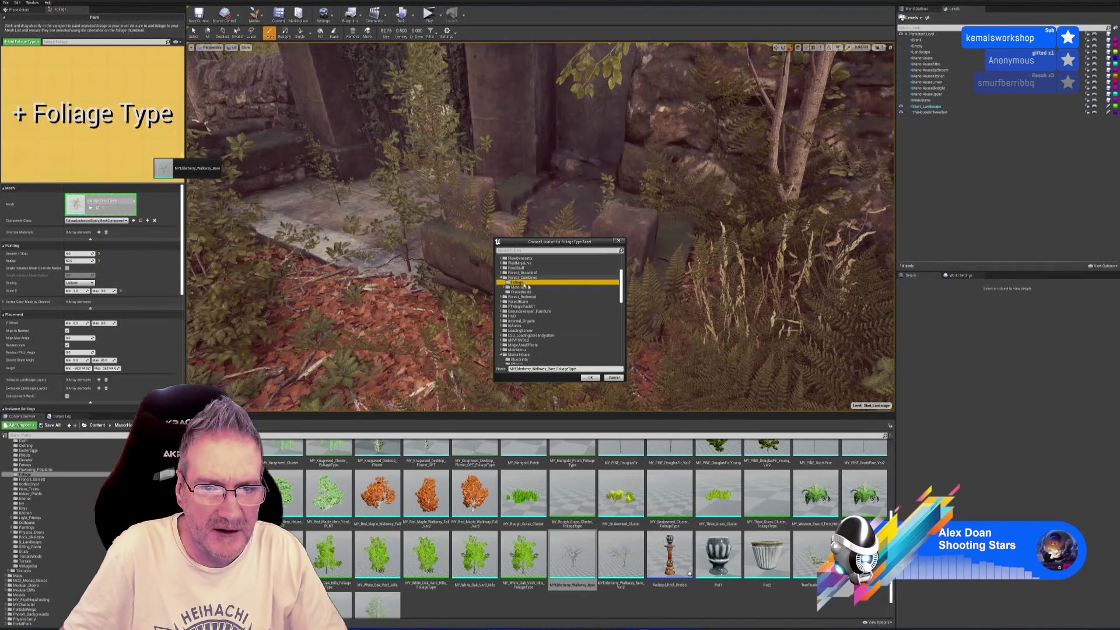
left_click(589, 377)
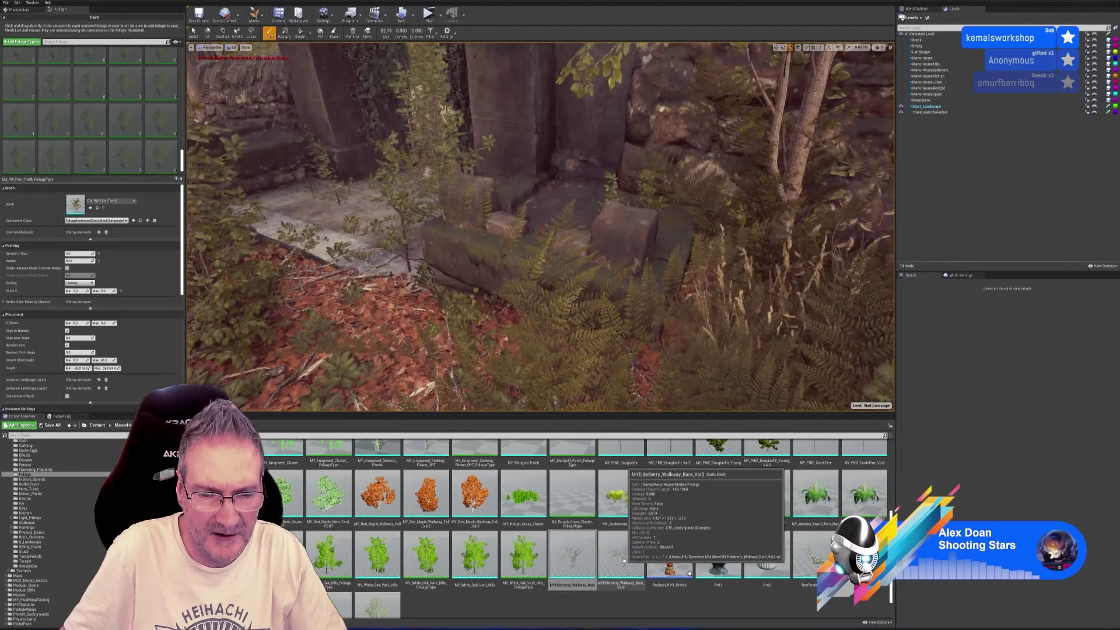
Step: Add the MYElderberry_Walkway_Bare_Var2 mesh to the foliage palette, saving its foliage type in Forest_Combined's Foliage folder
left_click_drag(621, 555, 150, 155)
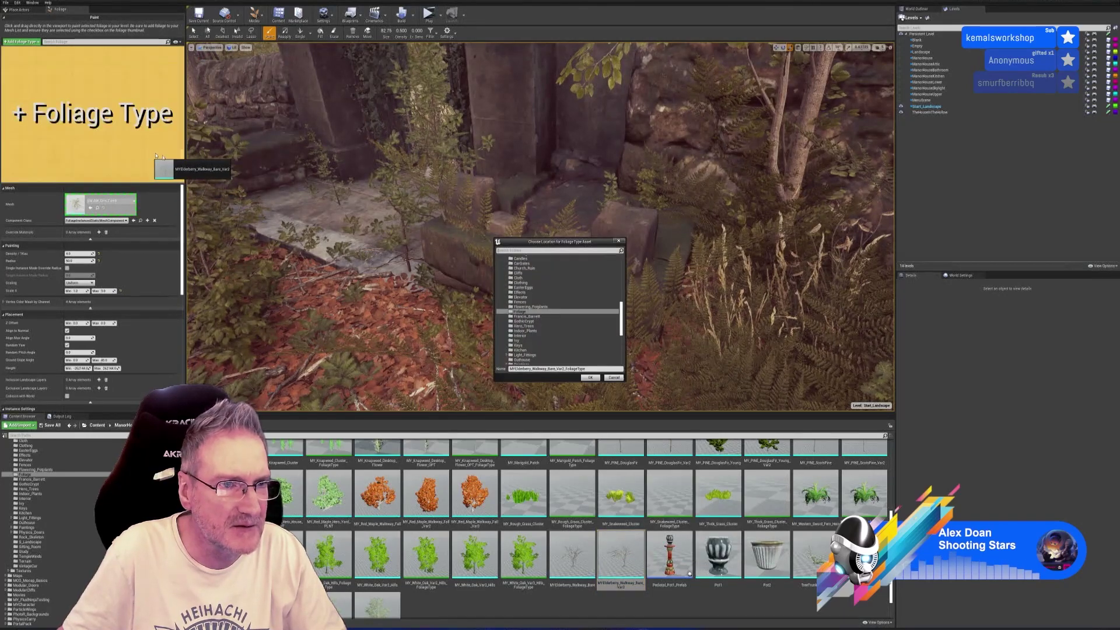
left_click_drag(623, 311, 623, 270)
left_click(513, 310)
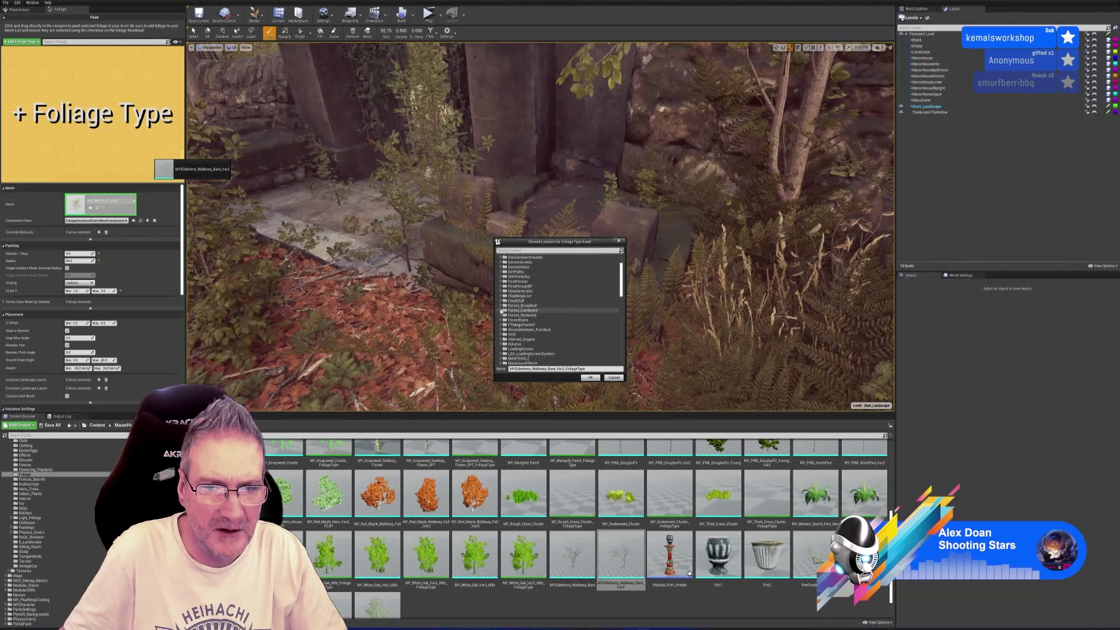
left_click(503, 310)
left_click(516, 315)
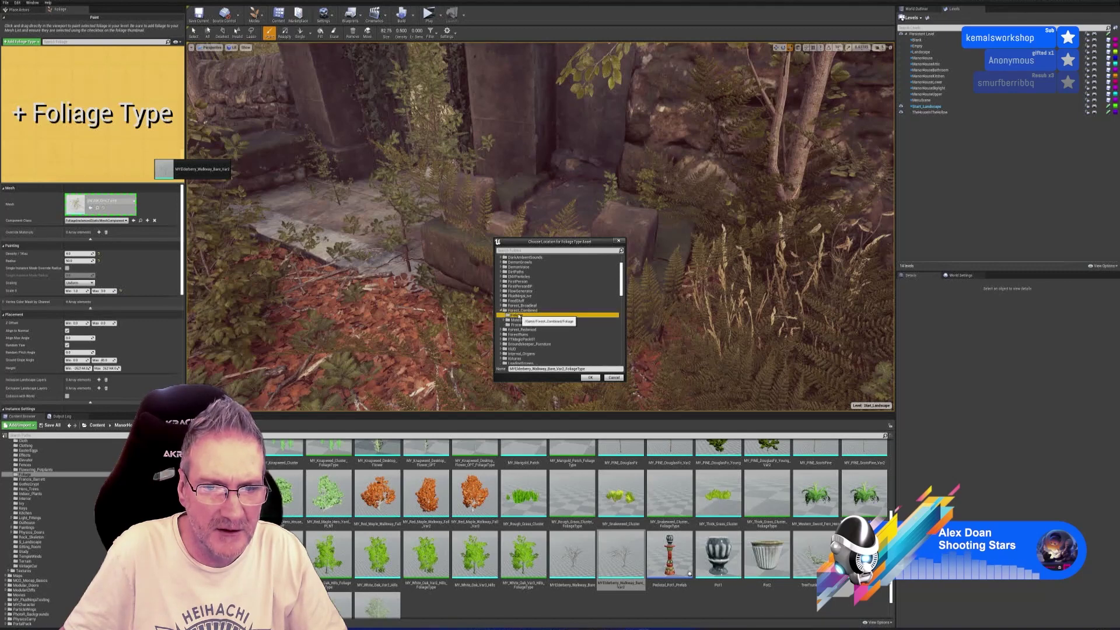
left_click(590, 378)
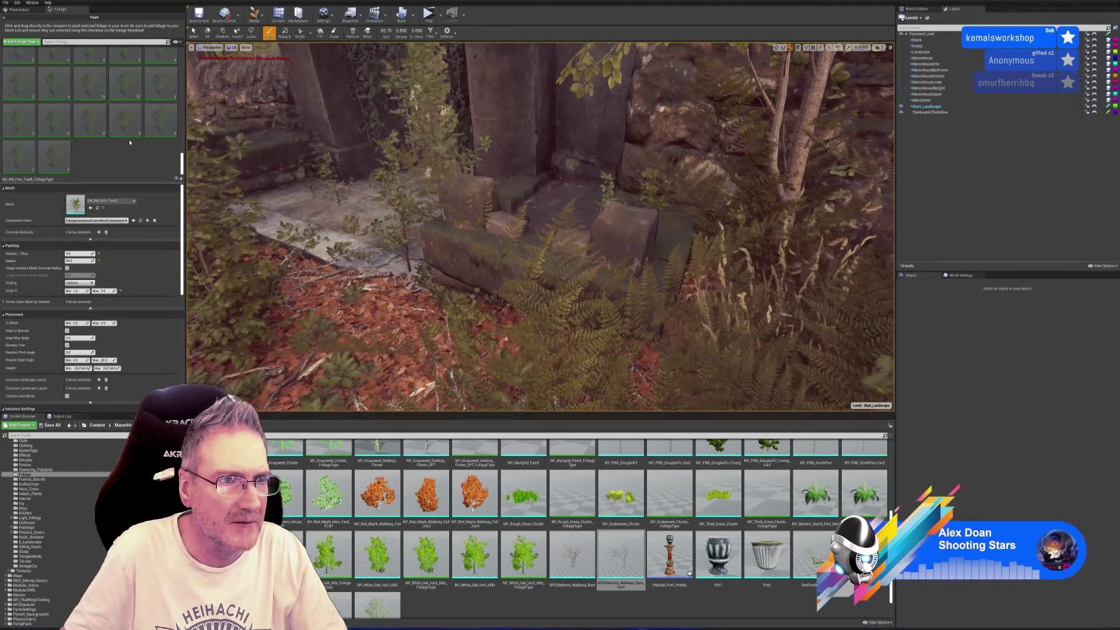
Step: Place a single MYElderberry_Walkway_Bare tree on the leaf litter in front of the stone blocks by the gateway
scroll(117, 148, "up", 5)
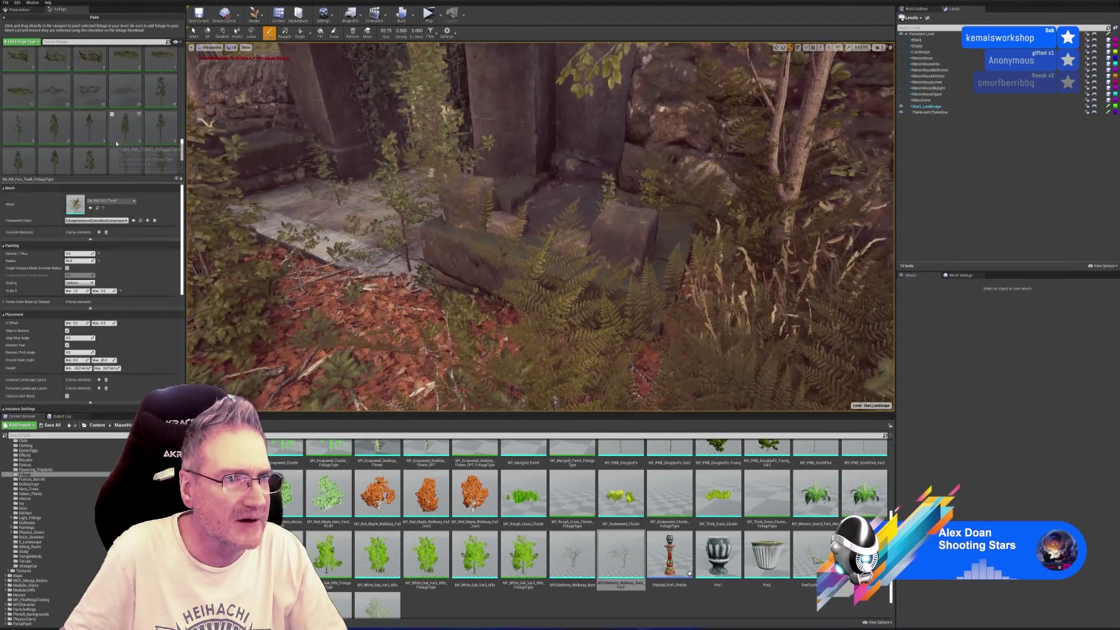
scroll(115, 144, "up", 6)
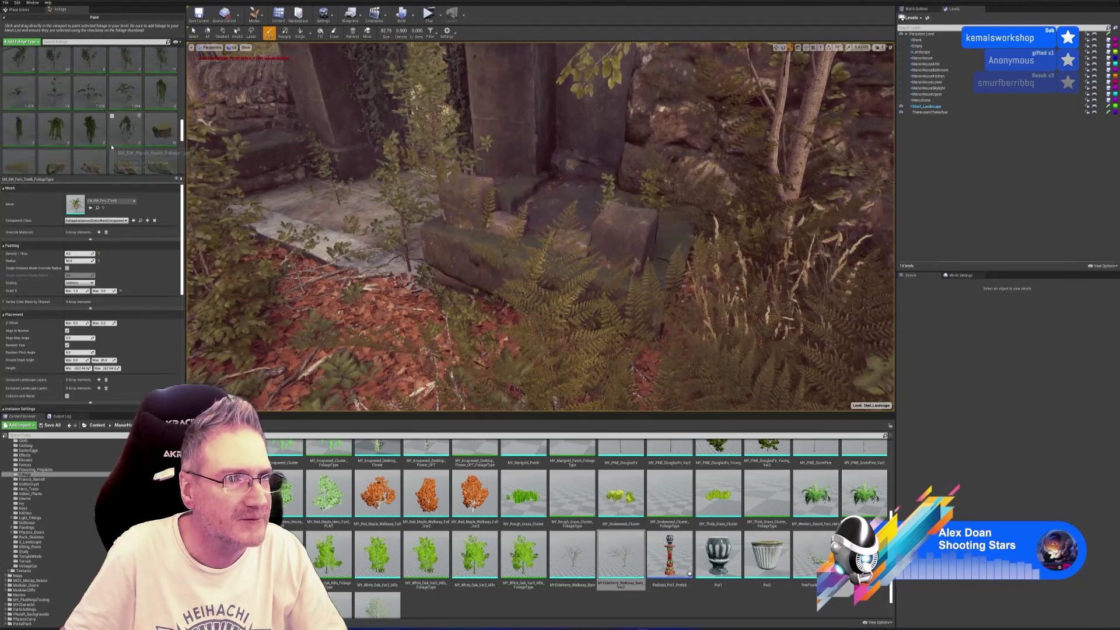
scroll(114, 146, "up", 6)
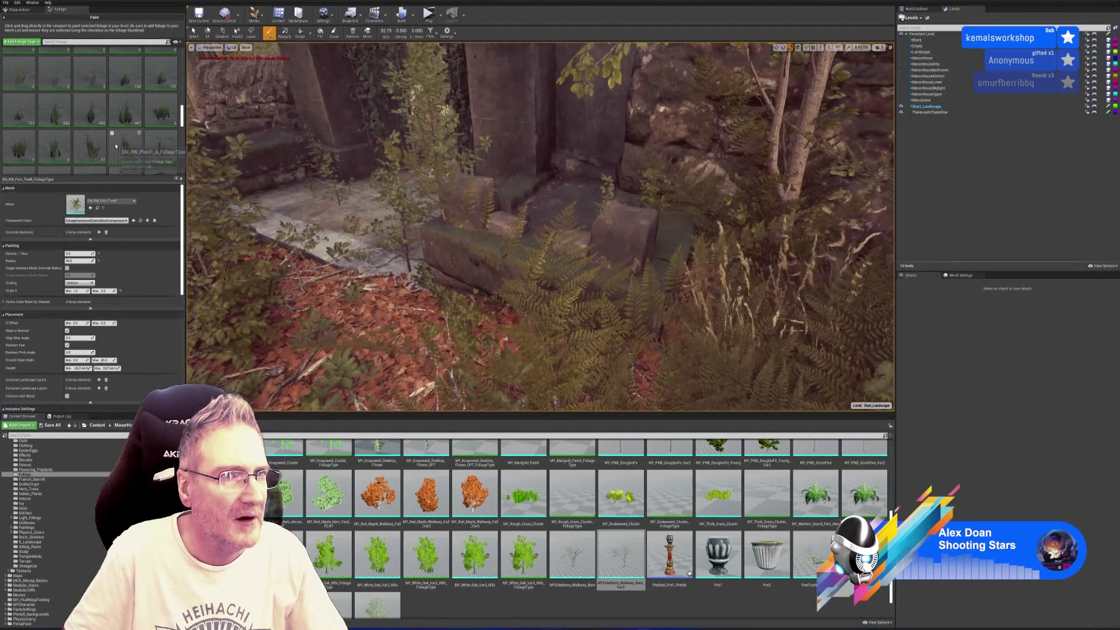
scroll(115, 143, "up", 6)
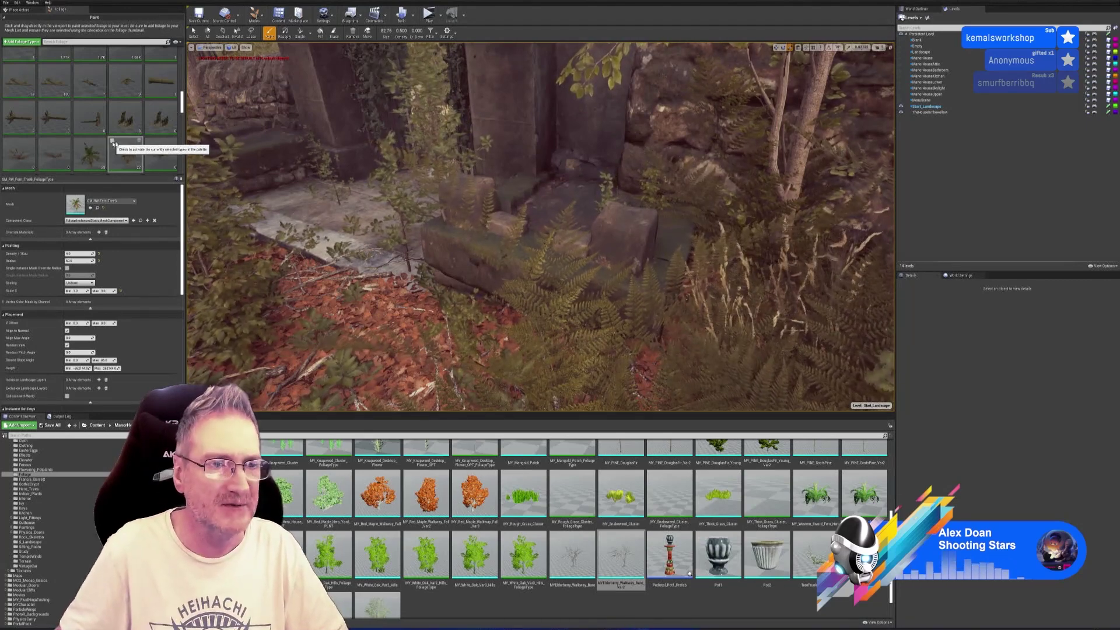
scroll(125, 142, "up", 3)
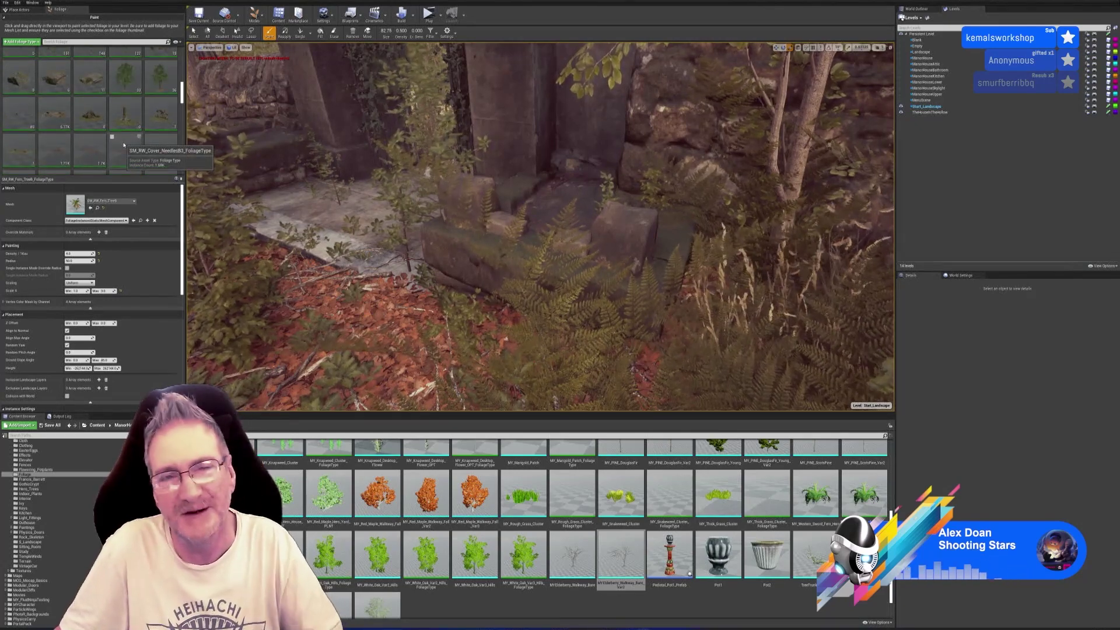
scroll(122, 145, "up", 2)
scroll(129, 147, "up", 2)
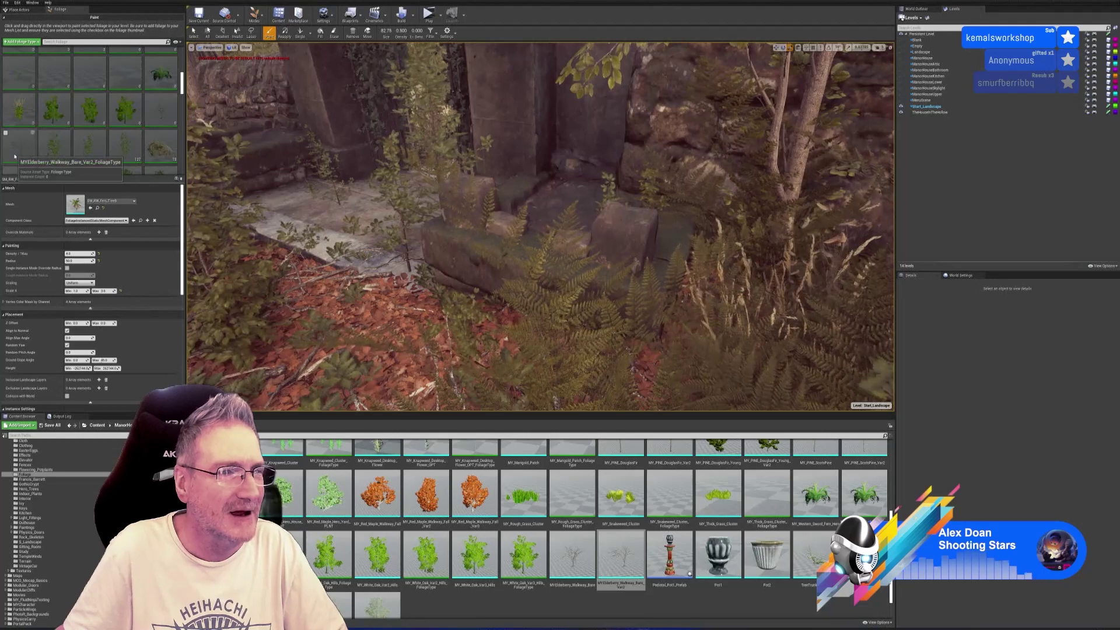
left_click(160, 110)
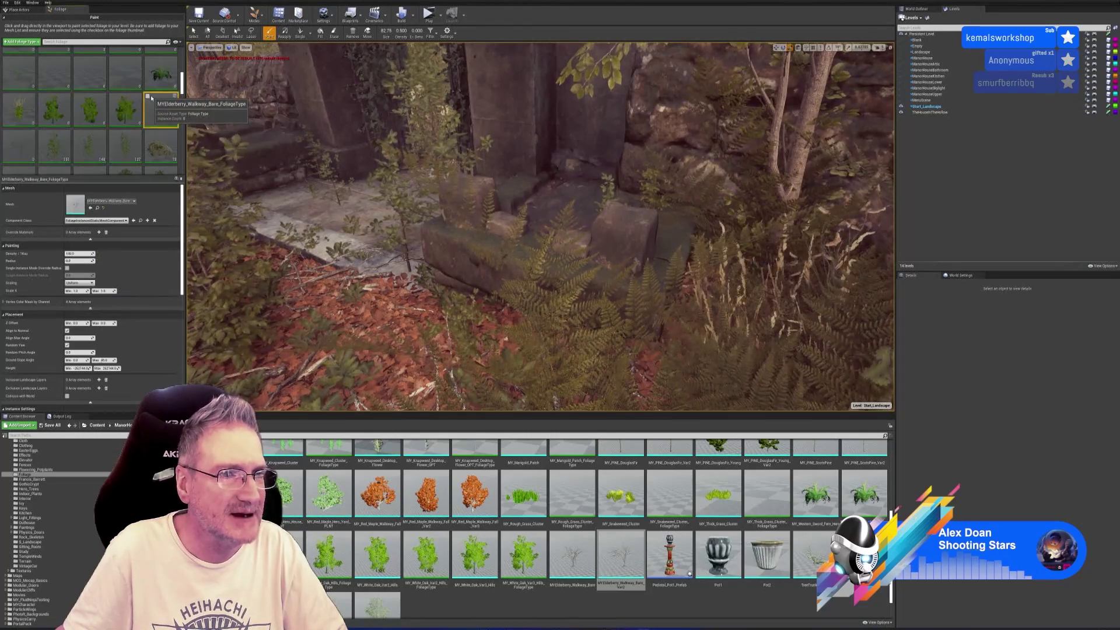
left_click(299, 32)
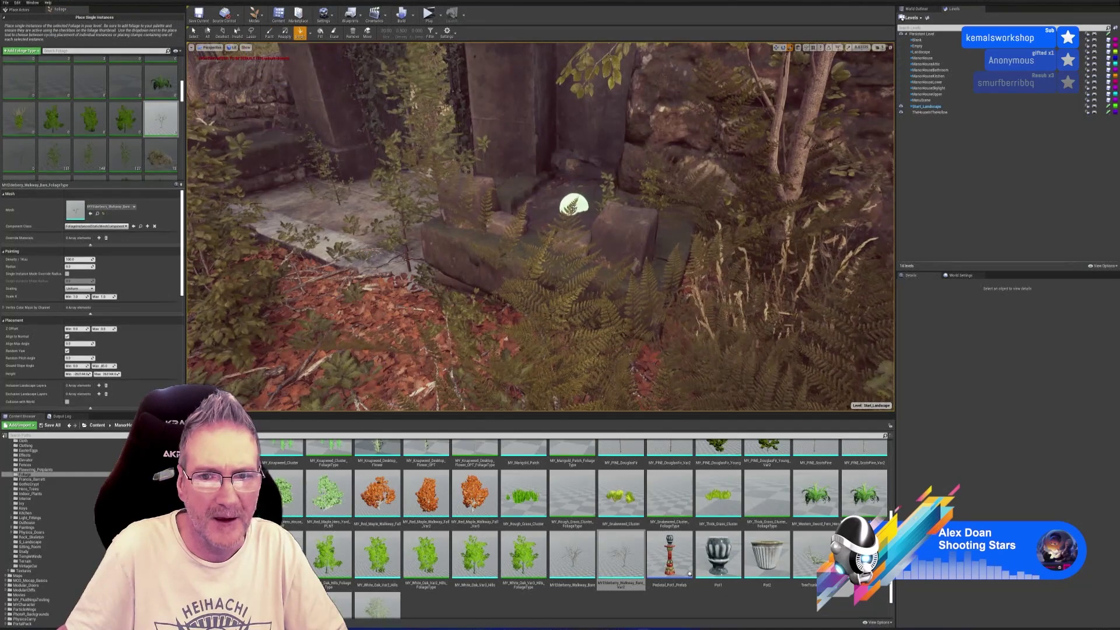
left_click(403, 319)
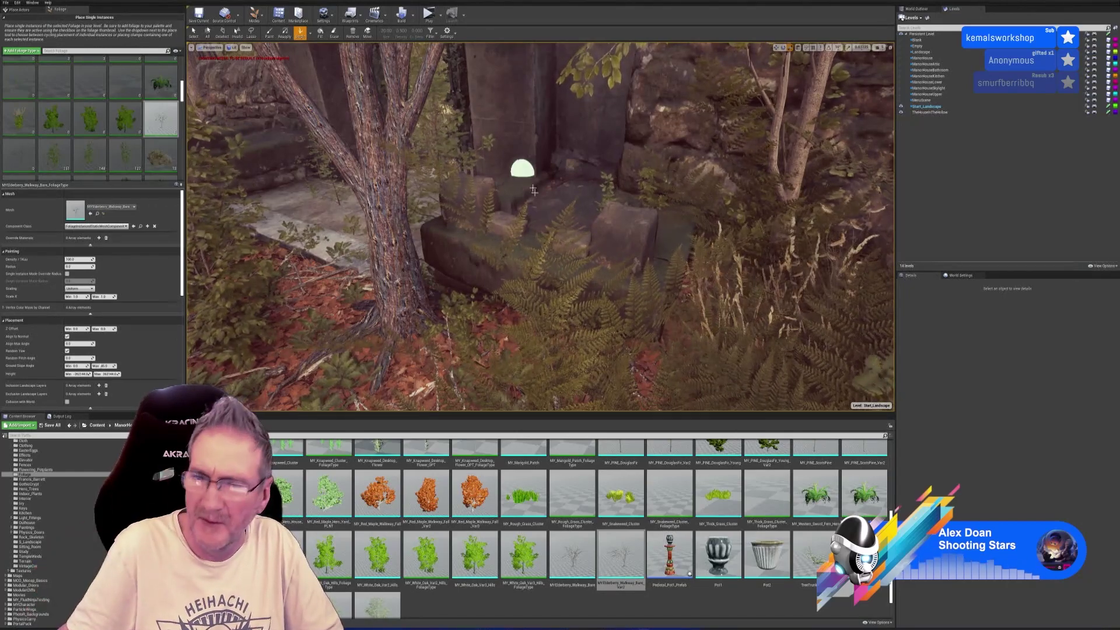
Step: Move the bare elderberry tree onto the stone blocks at the base of the gateway pillar
mouse_move(522, 170)
right_mouse_down()
mouse_move(654, 181)
mouse_move(706, 129)
mouse_move(701, 137)
mouse_move(846, 170)
right_mouse_up()
right_click_drag(563, 181, 487, 122)
left_click(195, 33)
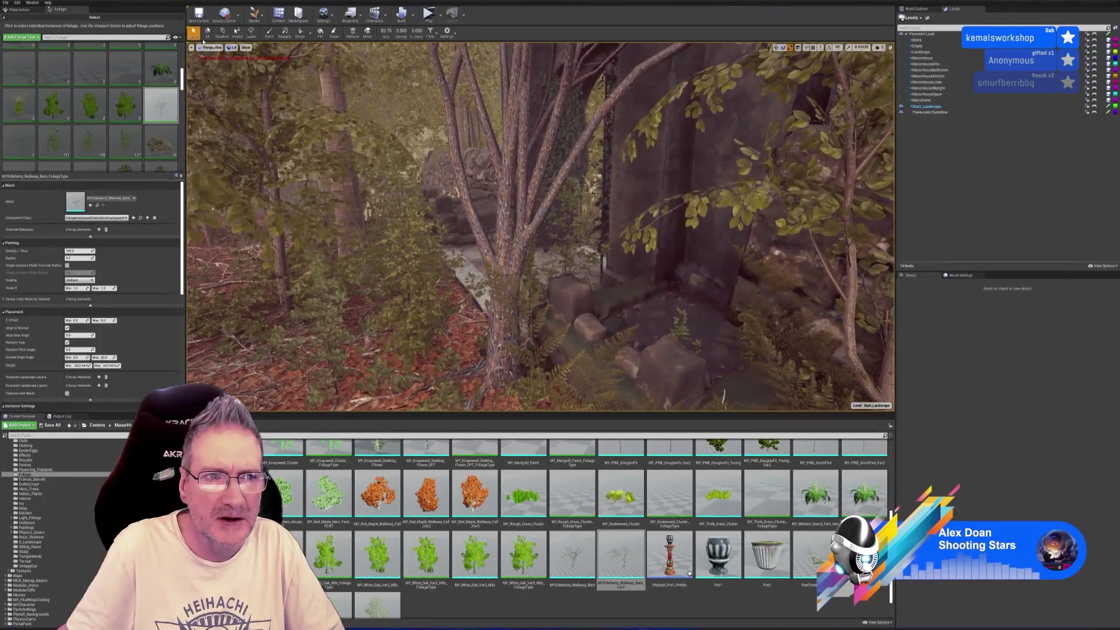
left_click(503, 247)
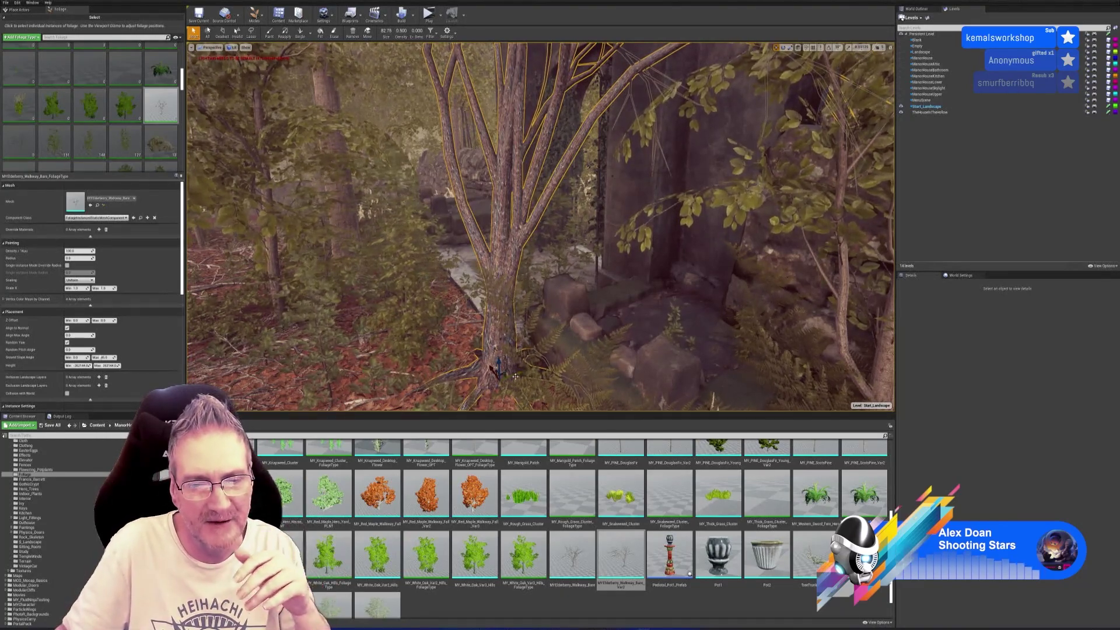
left_click_drag(516, 377, 665, 343)
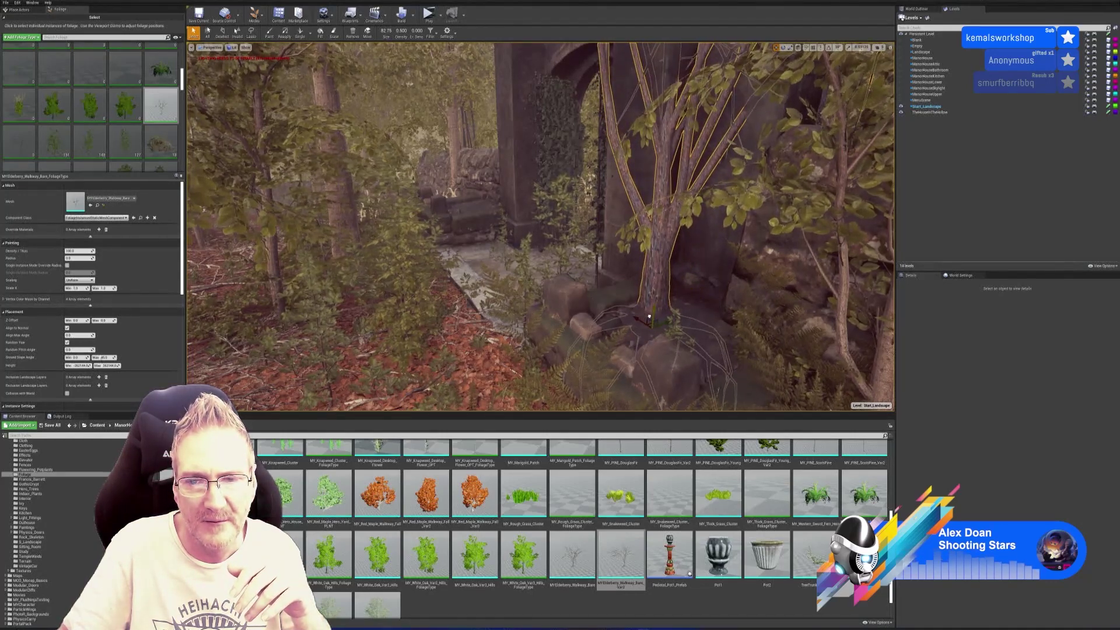
Step: Rotate the bare elderberry tree about its trunk so its branches spread across the front of the gateway arch
right_click_drag(554, 300, 589, 237)
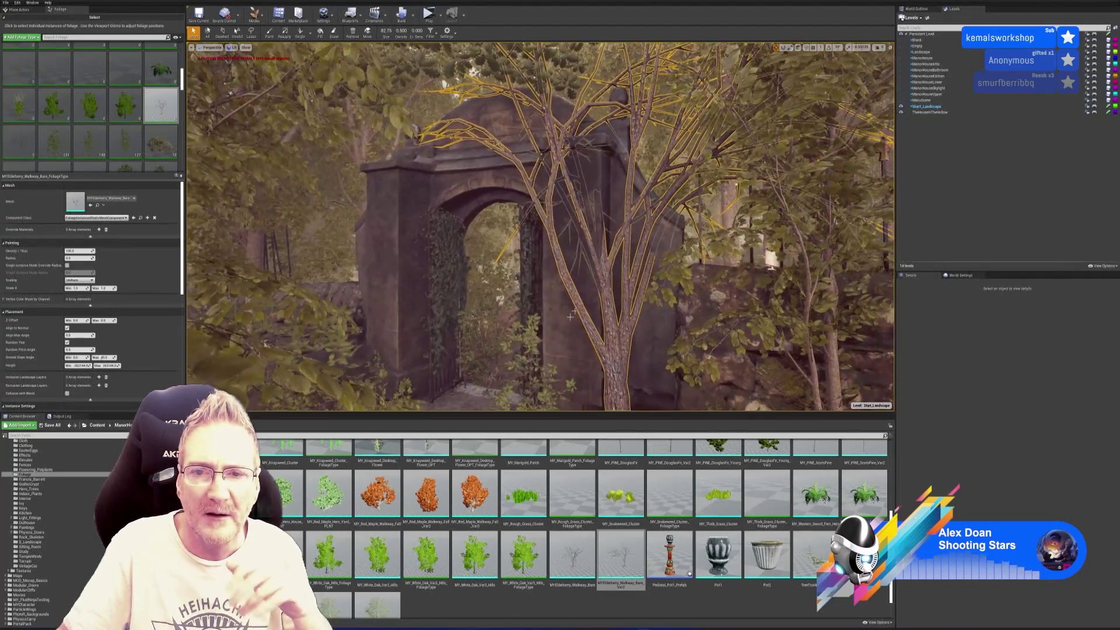
left_click(783, 48)
right_click_drag(648, 292, 662, 332)
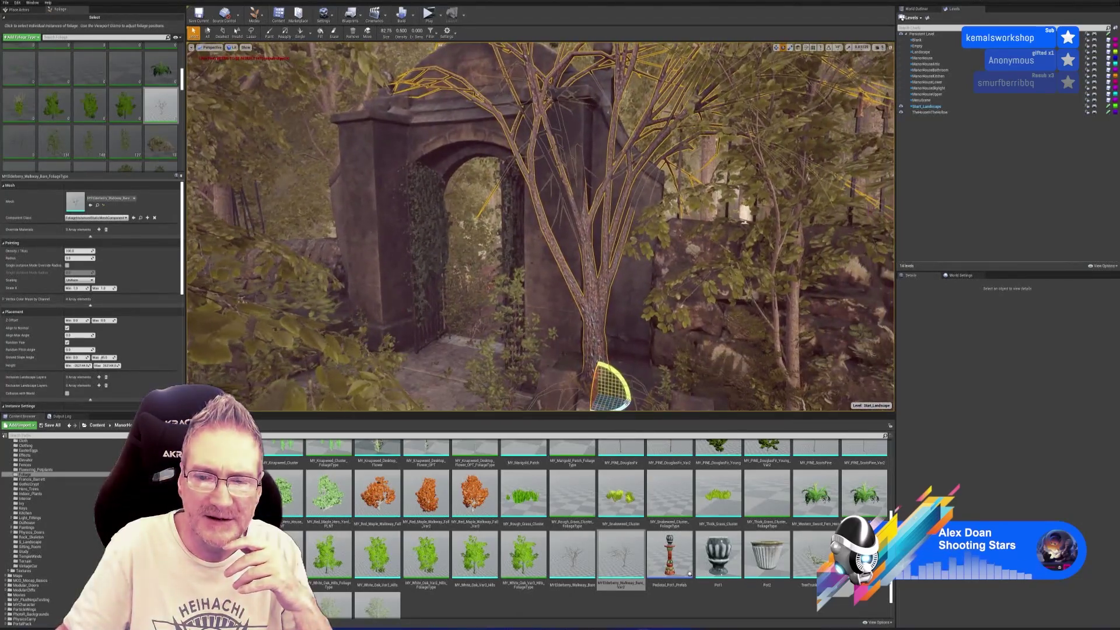
left_click_drag(624, 402, 620, 405)
scroll(598, 395, "up", 3)
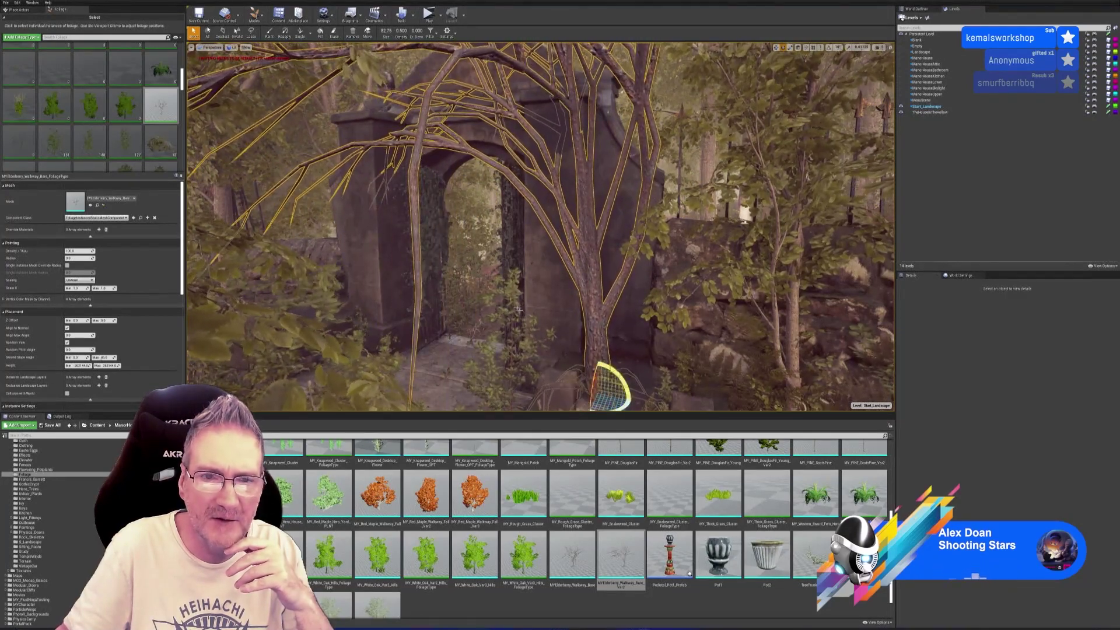
Step: Refine the bare elderberry's rotation in front of the gateway arch and adjust its height on the stone blocks
mouse_move(549, 272)
right_mouse_down()
mouse_move(534, 273)
mouse_move(537, 306)
mouse_move(563, 266)
mouse_move(554, 289)
right_mouse_up()
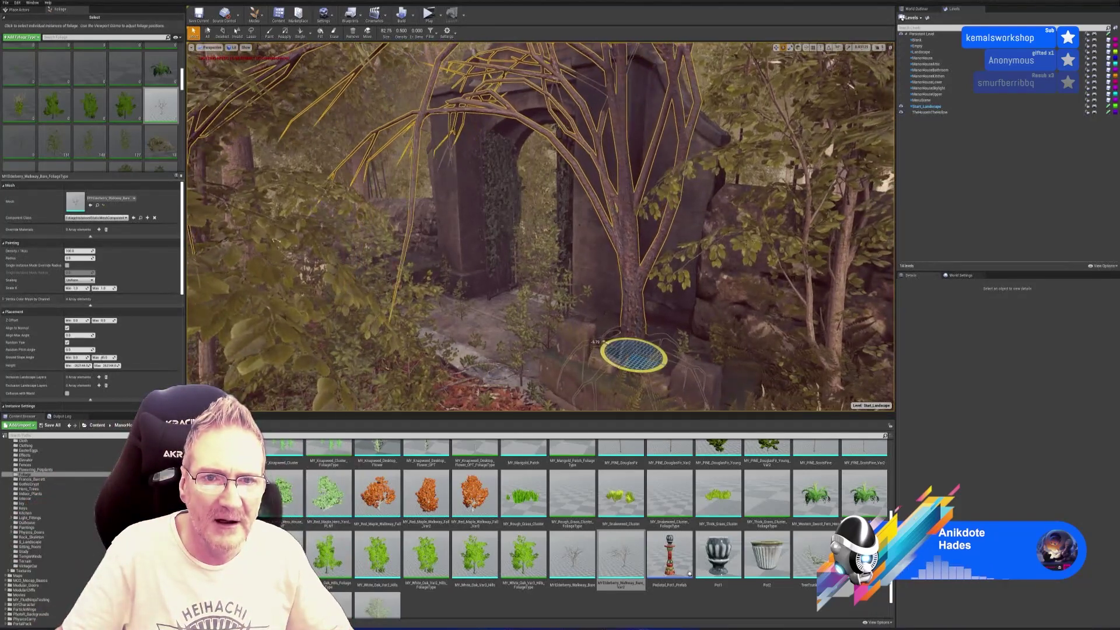
left_click_drag(634, 369, 676, 368)
right_click_drag(642, 350, 560, 303)
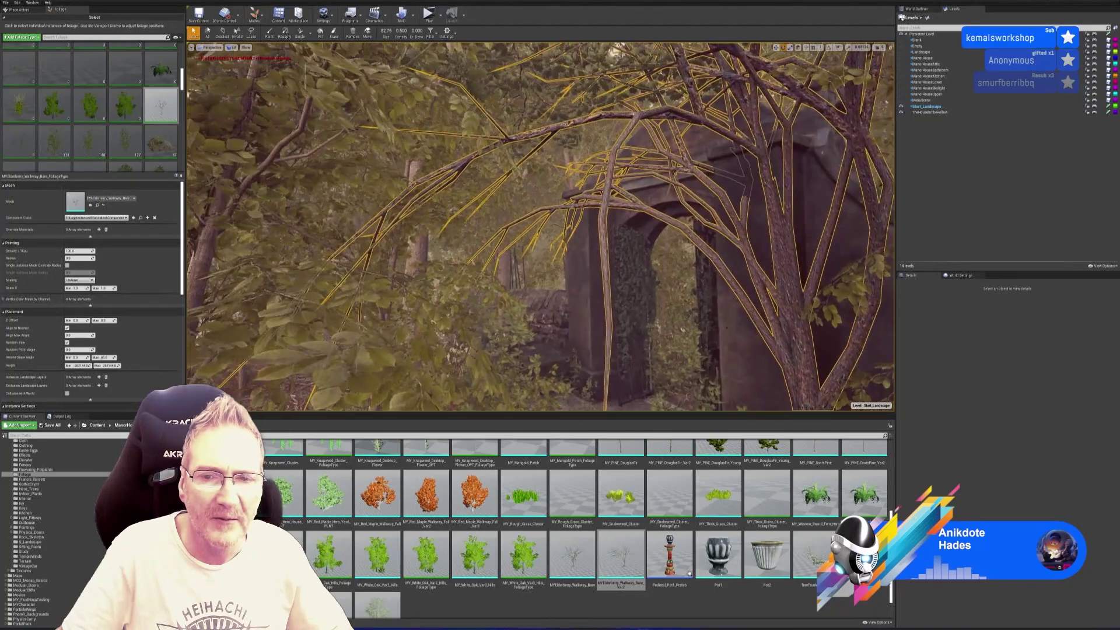
right_click_drag(590, 229, 572, 280)
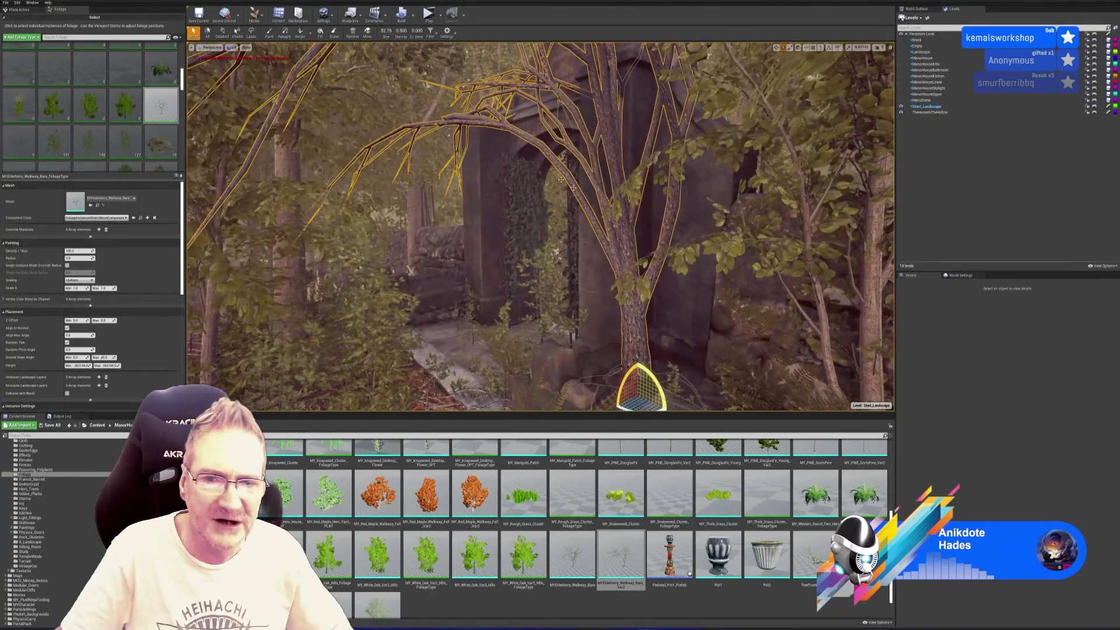
right_click_drag(589, 228, 589, 256)
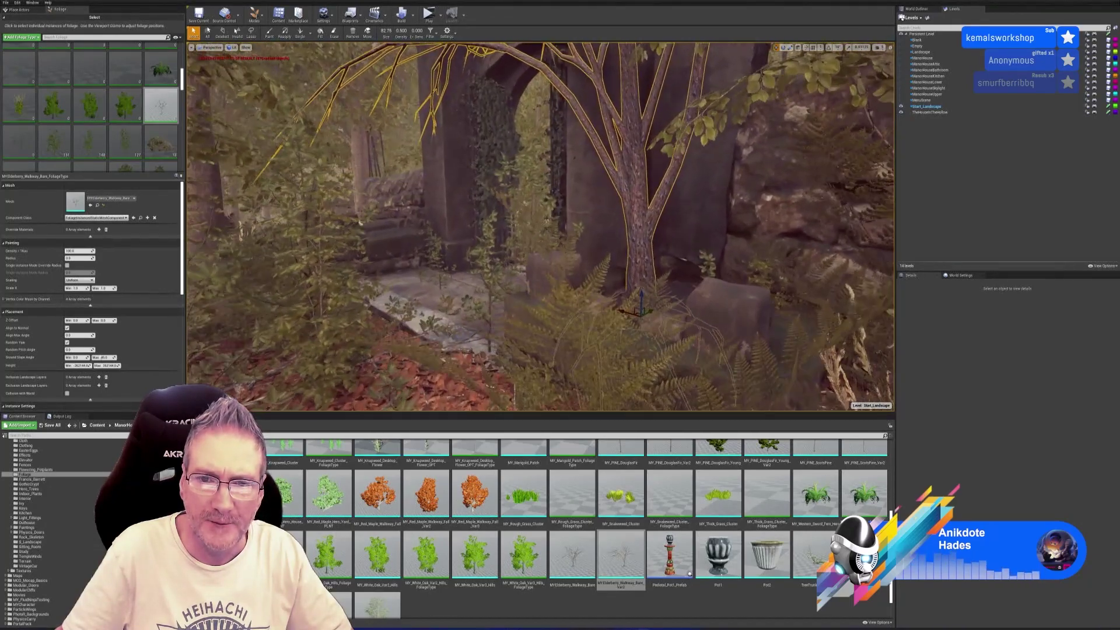
left_click_drag(643, 290, 643, 278)
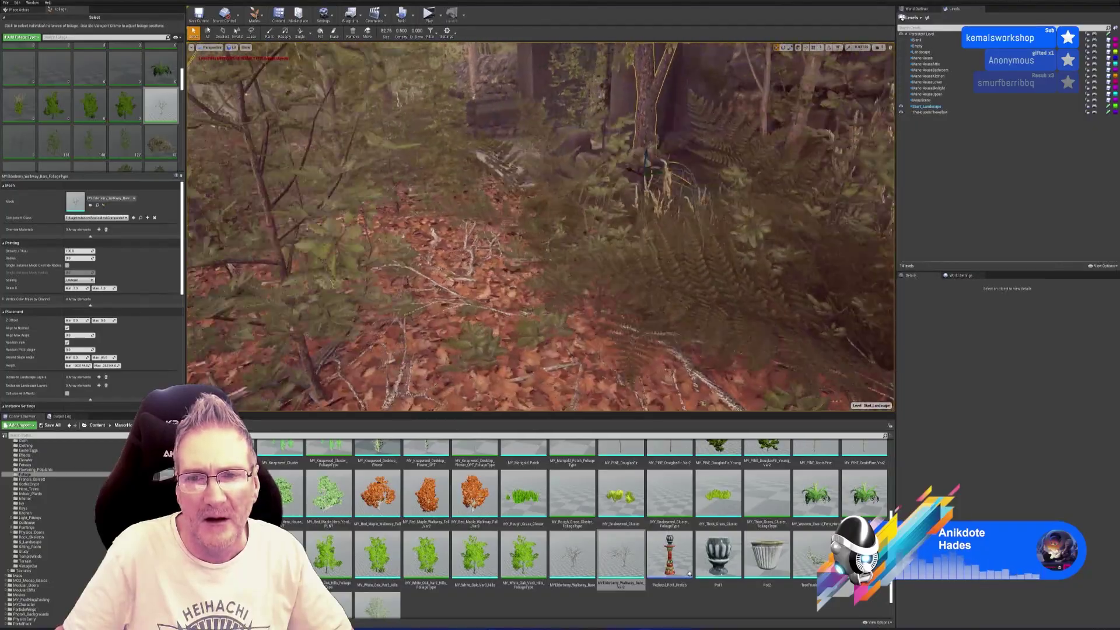
Step: Examine the bare elderberry's trunk and branches around the gateway arch, iron fence and forest path from several viewpoints
right_click_drag(541, 228, 554, 151)
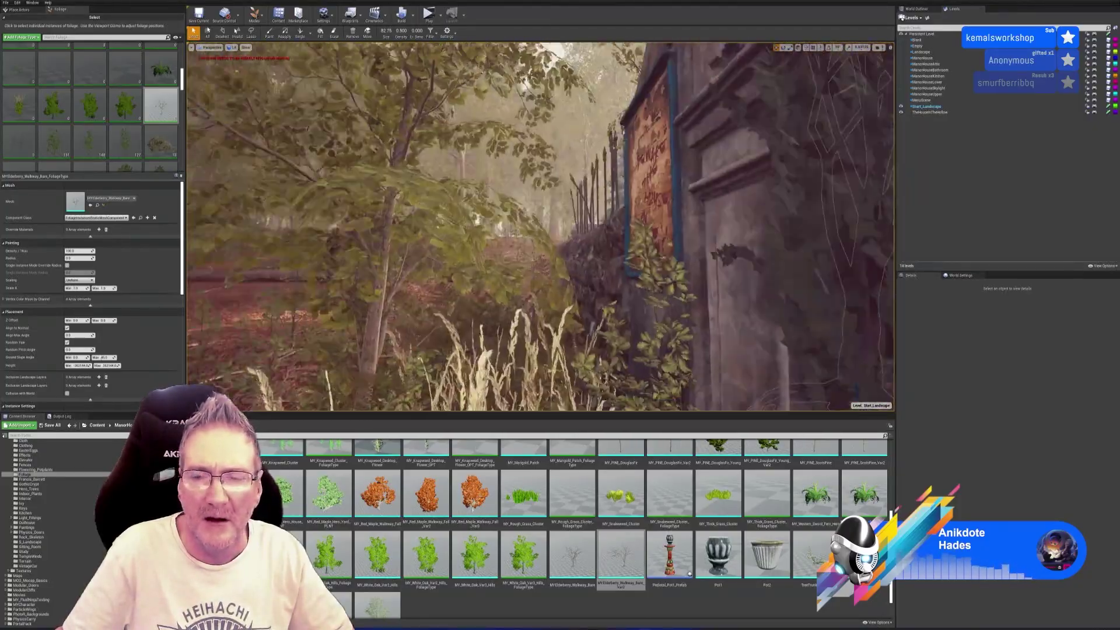
right_click_drag(541, 228, 648, 224)
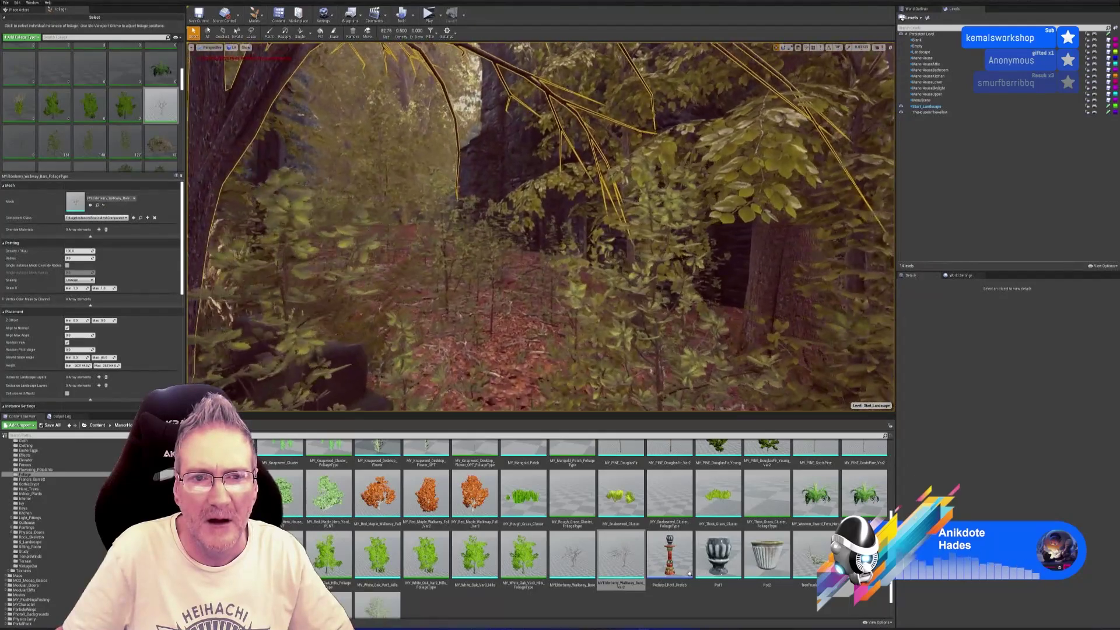
right_click_drag(540, 228, 540, 263)
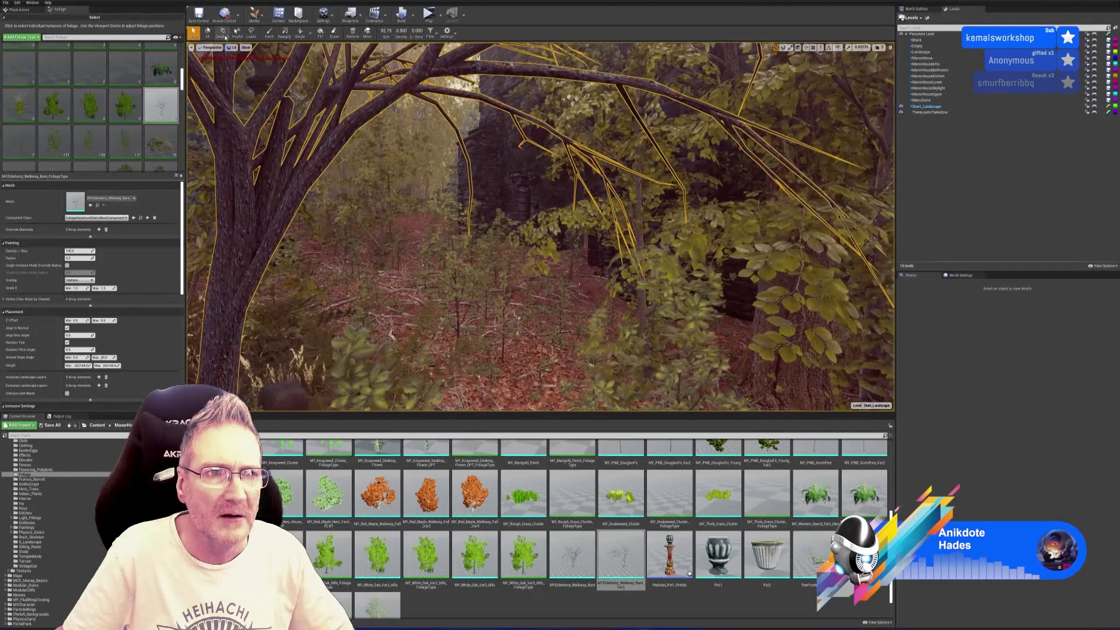
right_click_drag(540, 228, 513, 227)
key("Right")
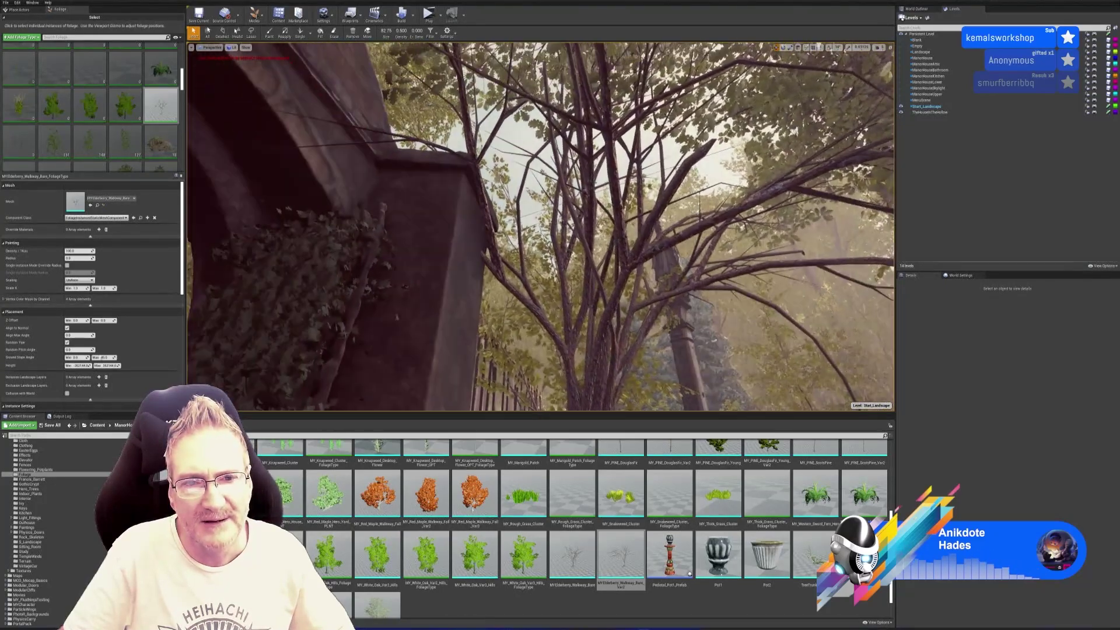
right_click_drag(540, 228, 558, 234)
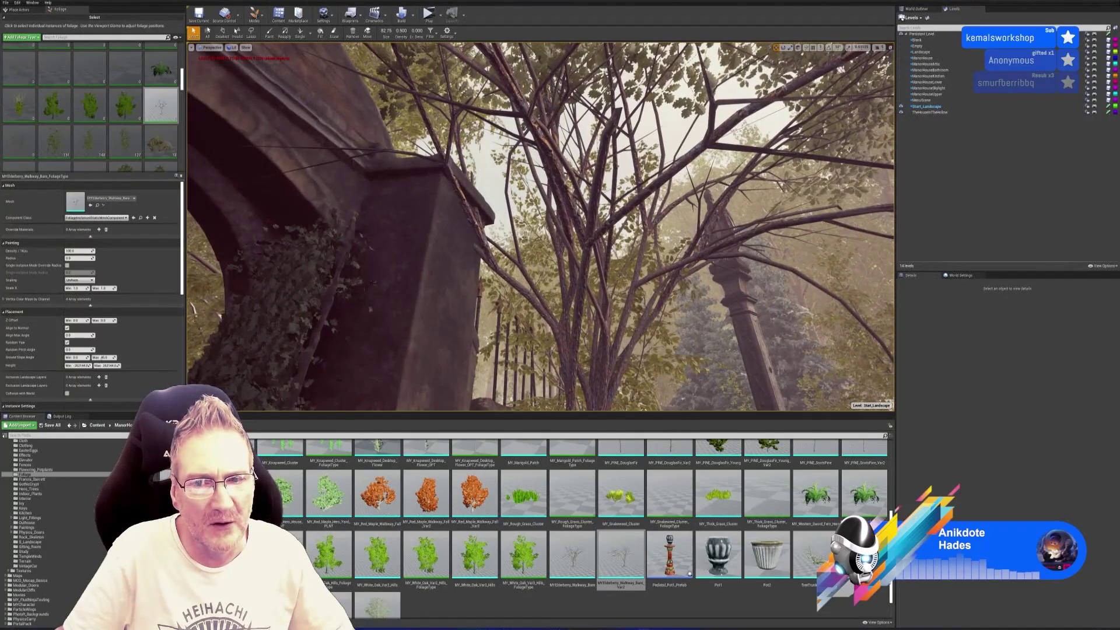
right_click_drag(562, 217, 559, 217)
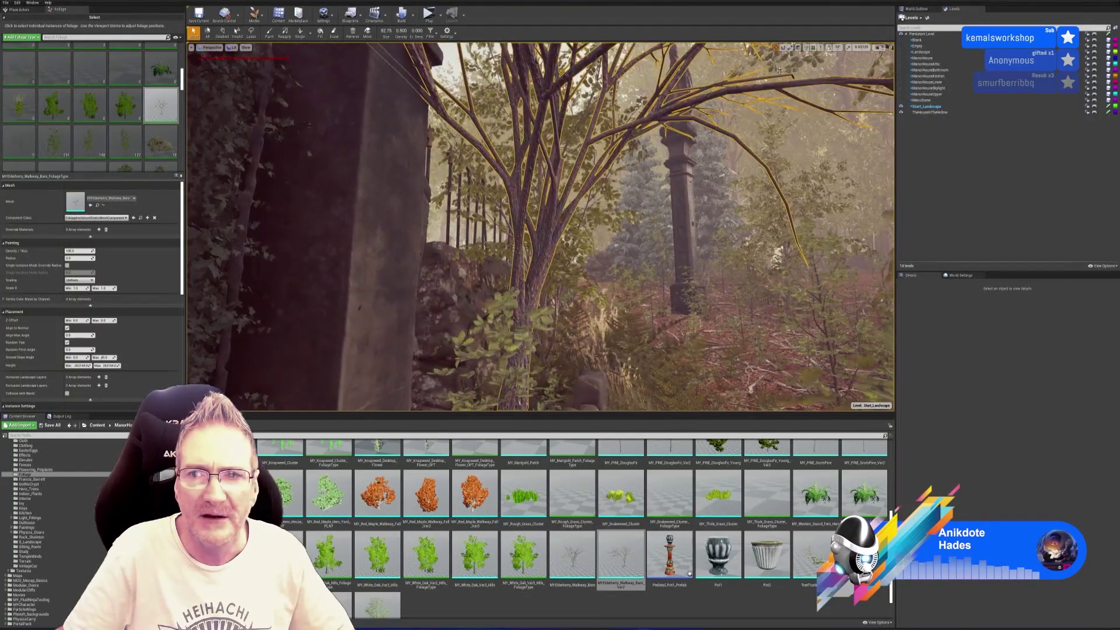
right_click_drag(555, 233, 552, 231)
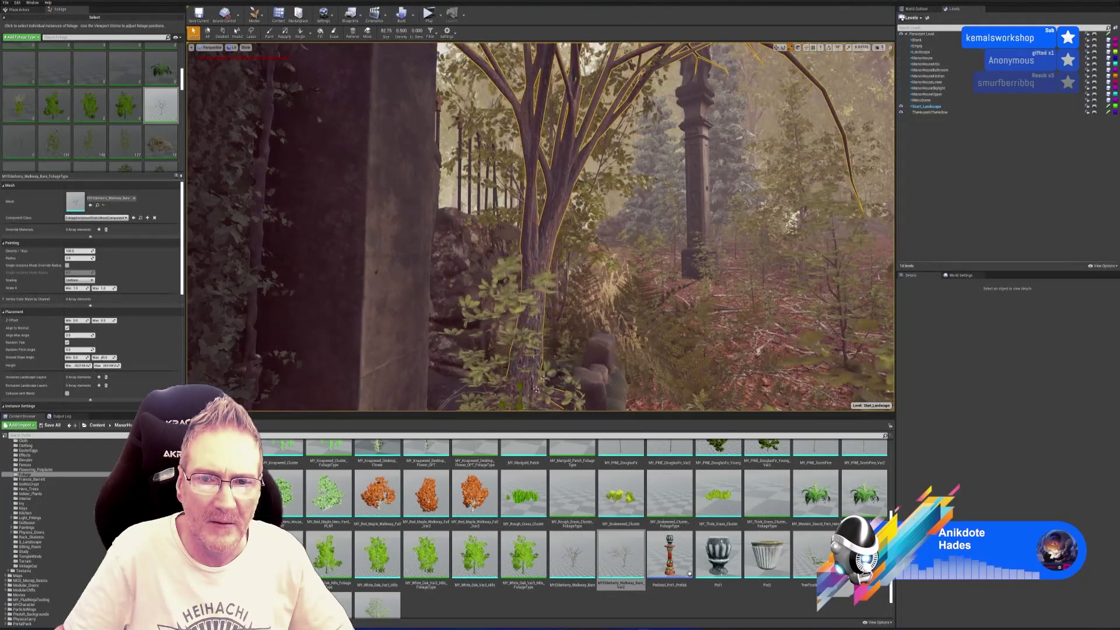
mouse_move(536, 389)
right_mouse_down()
mouse_move(517, 343)
mouse_move(525, 357)
mouse_move(512, 363)
mouse_move(535, 388)
right_mouse_up()
right_click_drag(604, 330, 604, 330)
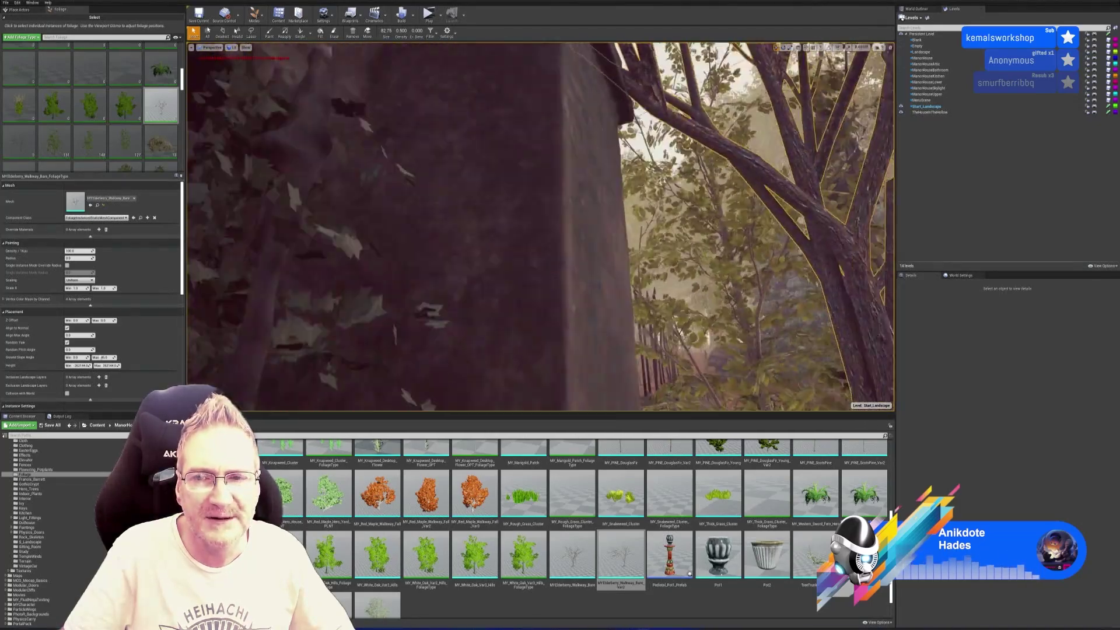
right_click_drag(540, 227, 689, 255)
left_click(223, 37)
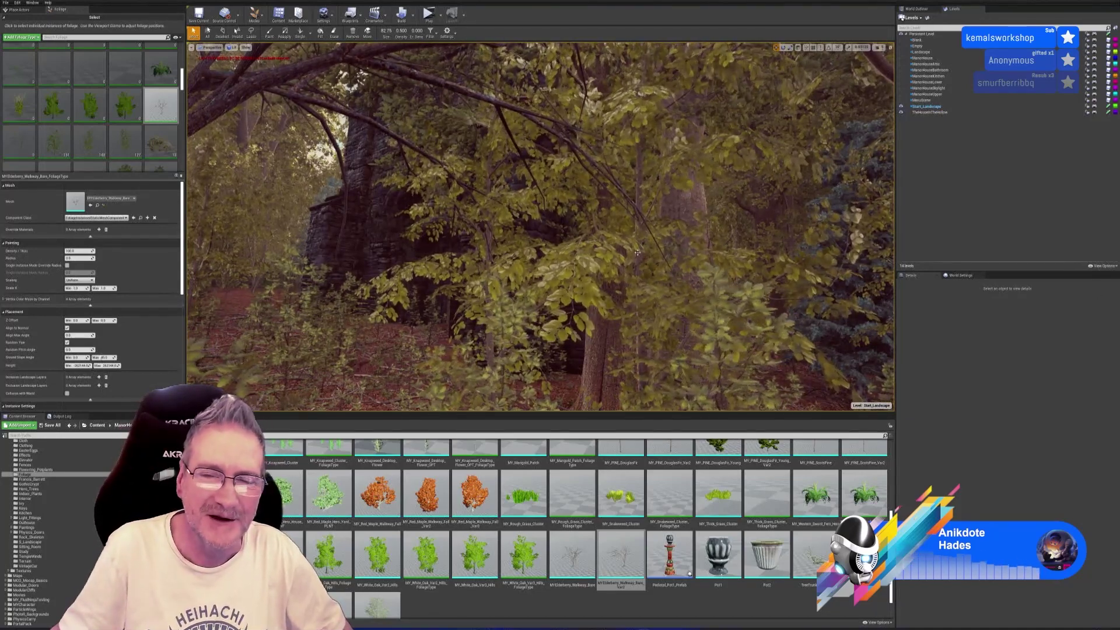
mouse_move(638, 253)
right_mouse_down()
mouse_move(522, 279)
mouse_move(415, 275)
mouse_move(638, 253)
right_mouse_up()
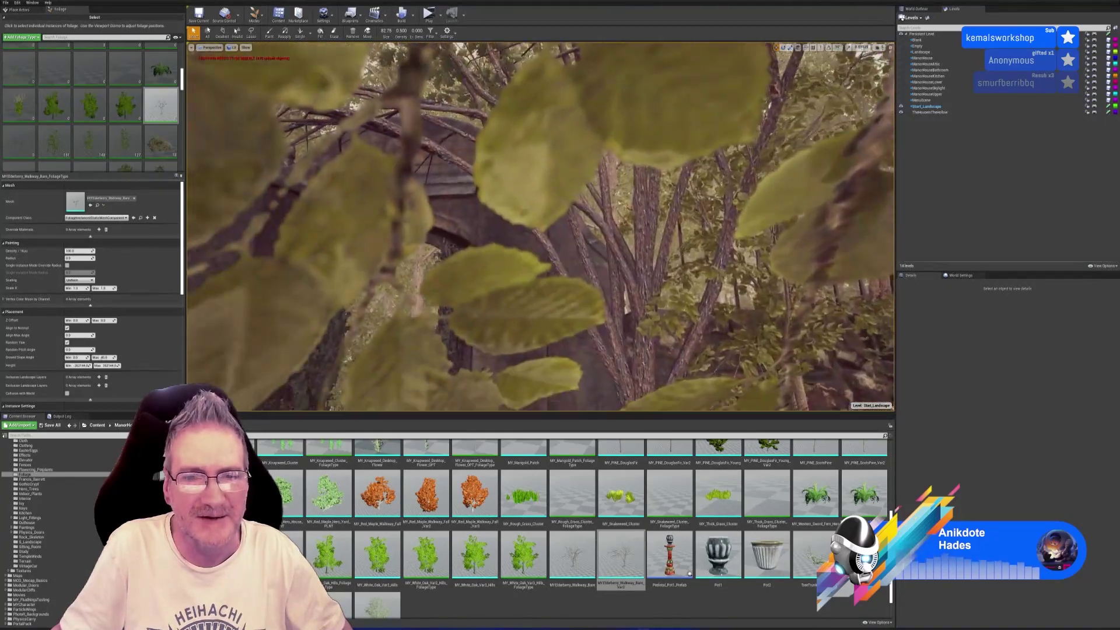
right_click_drag(798, 242, 798, 242)
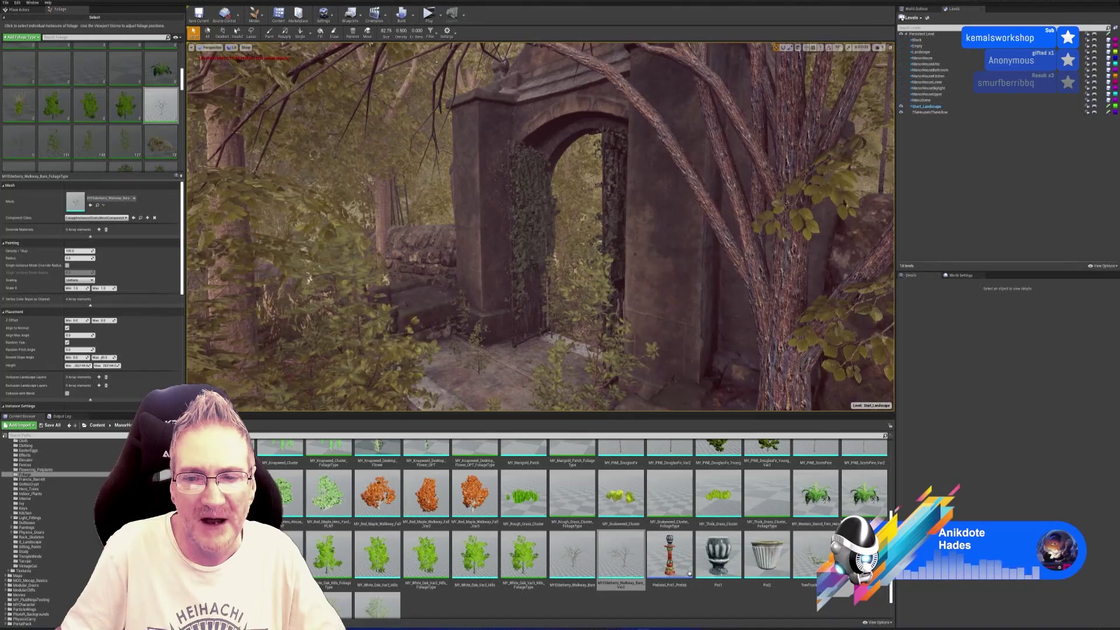
key("s")
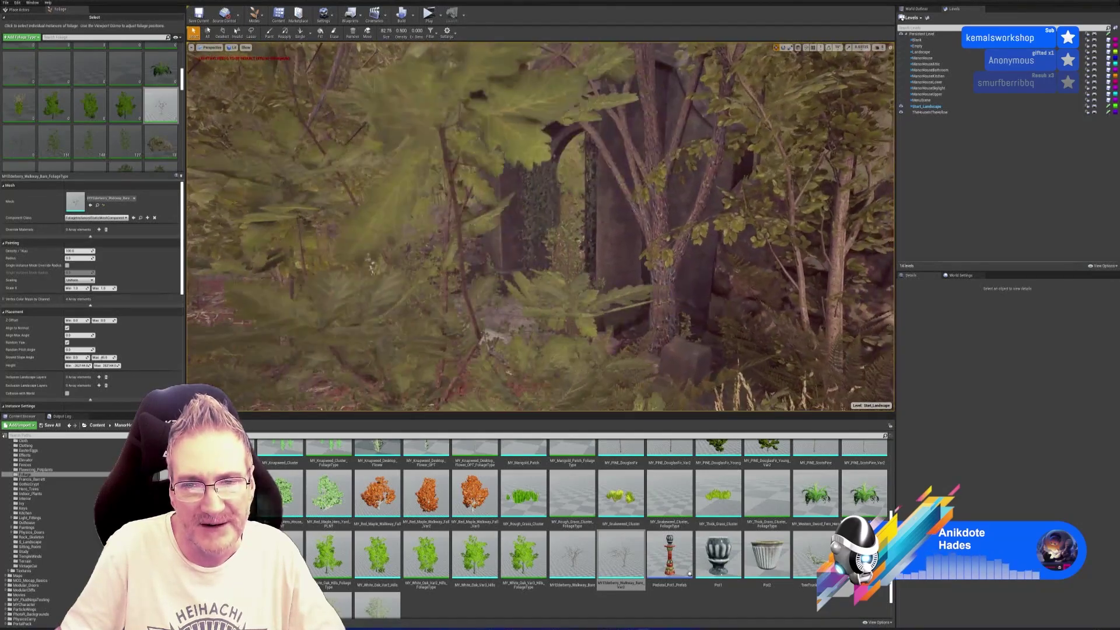
key("w")
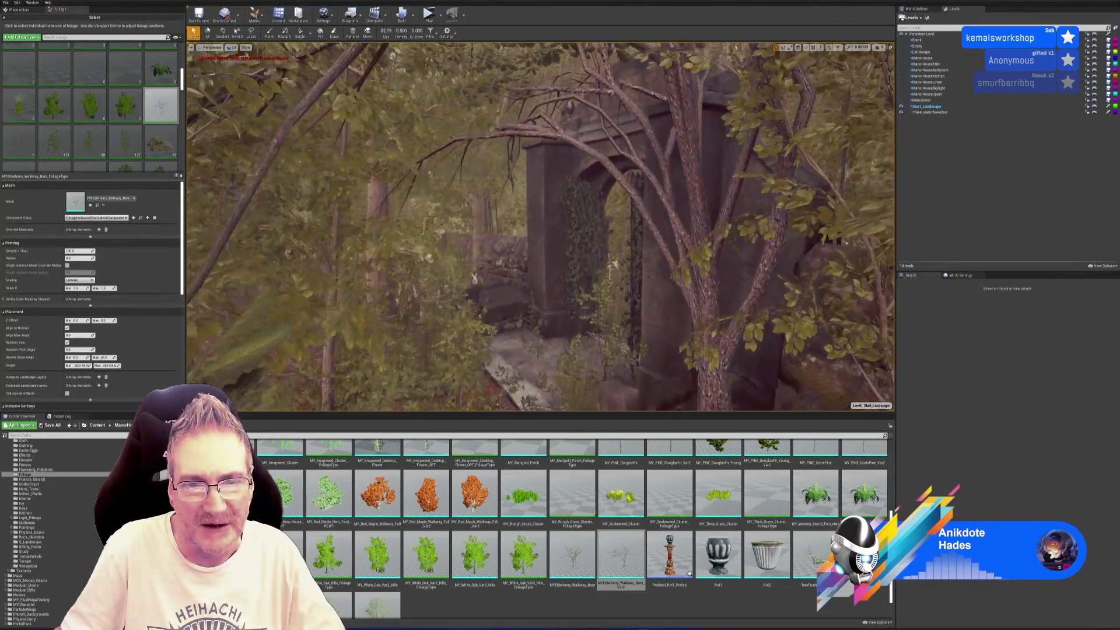
key("w")
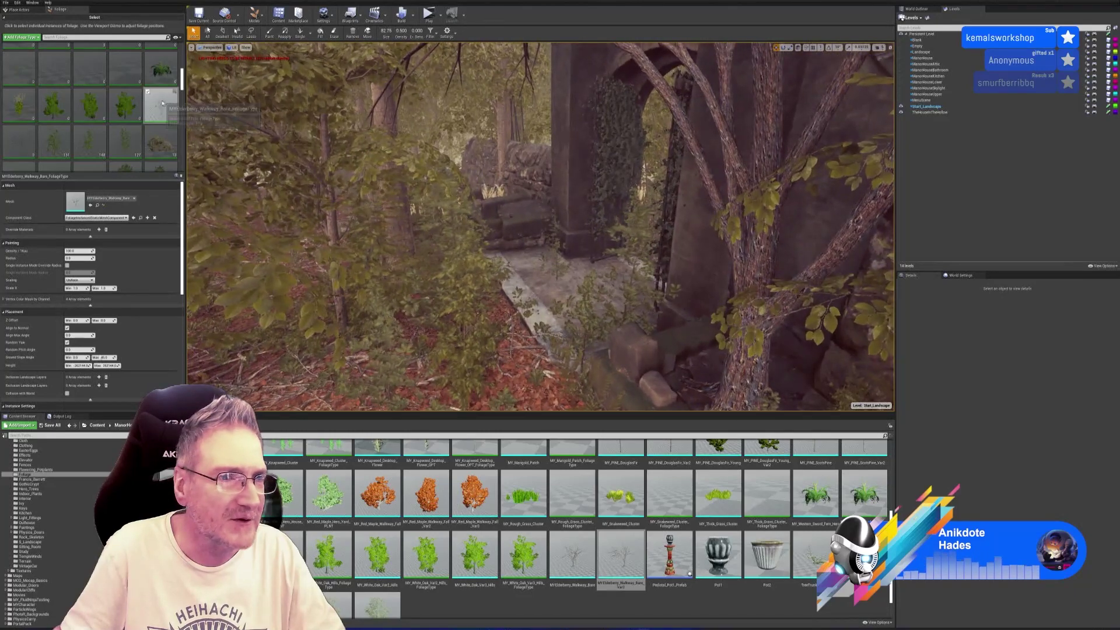
Step: Place a single MYElderberry_Walkway_Bare_Var2 tree on the leaf litter beside the mossy stone ledge across the paved gateway entrance
left_click(6, 130)
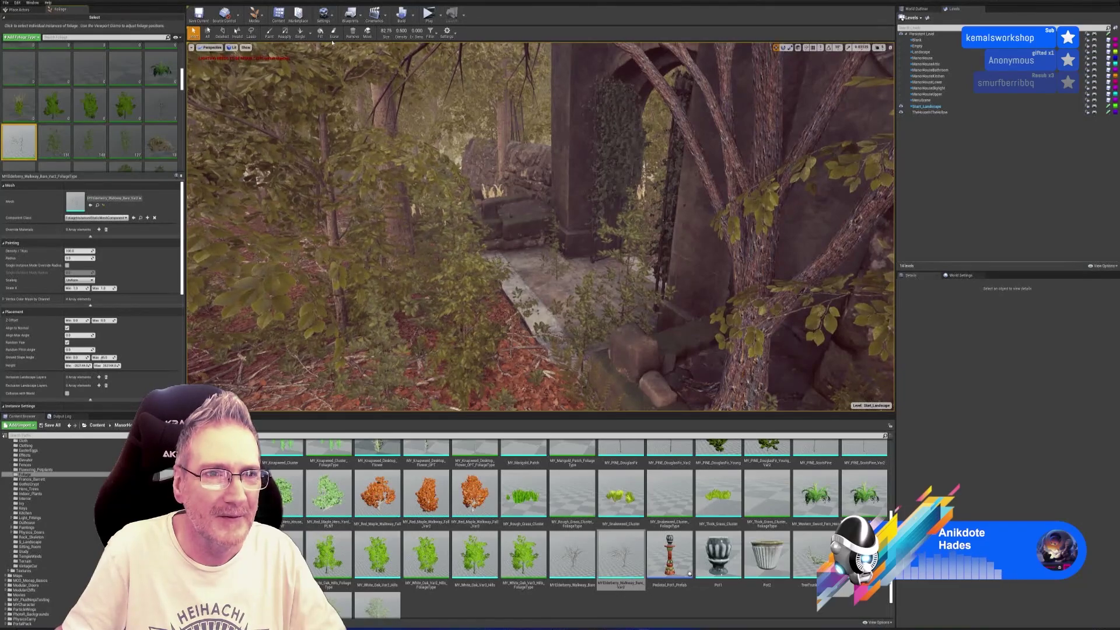
left_click(300, 32)
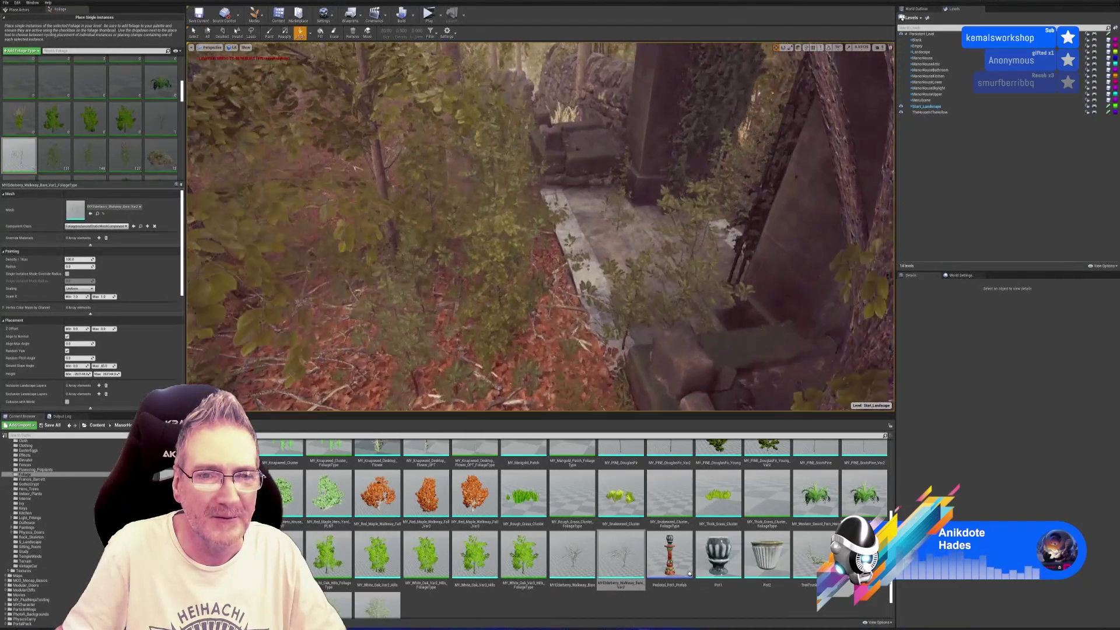
key("w")
mouse_move(478, 217)
right_mouse_down()
mouse_move(470, 210)
mouse_move(478, 217)
right_mouse_up()
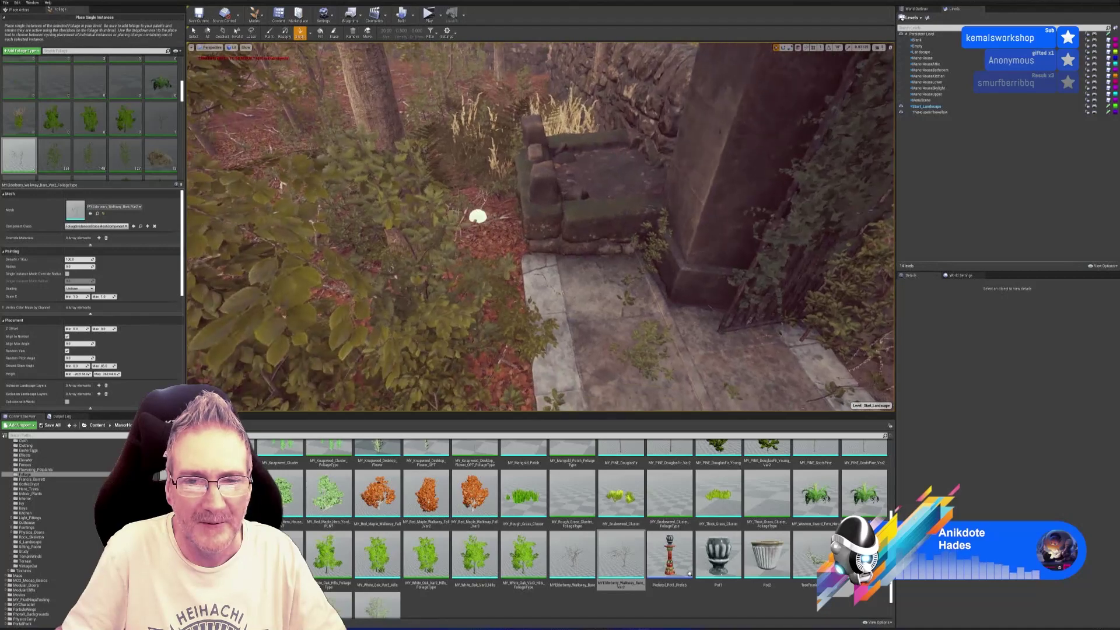
left_click(484, 229)
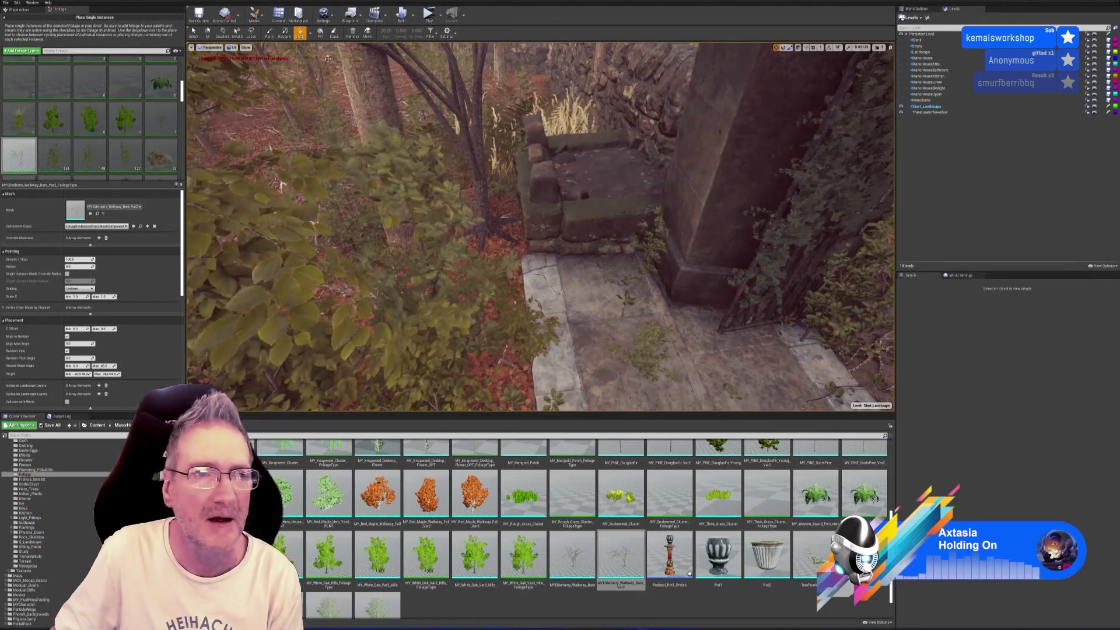
Step: Move the Var2 elderberry onto the mossy stone ledge beside the gateway pillar, with its roots spreading over the blocks
left_click(193, 32)
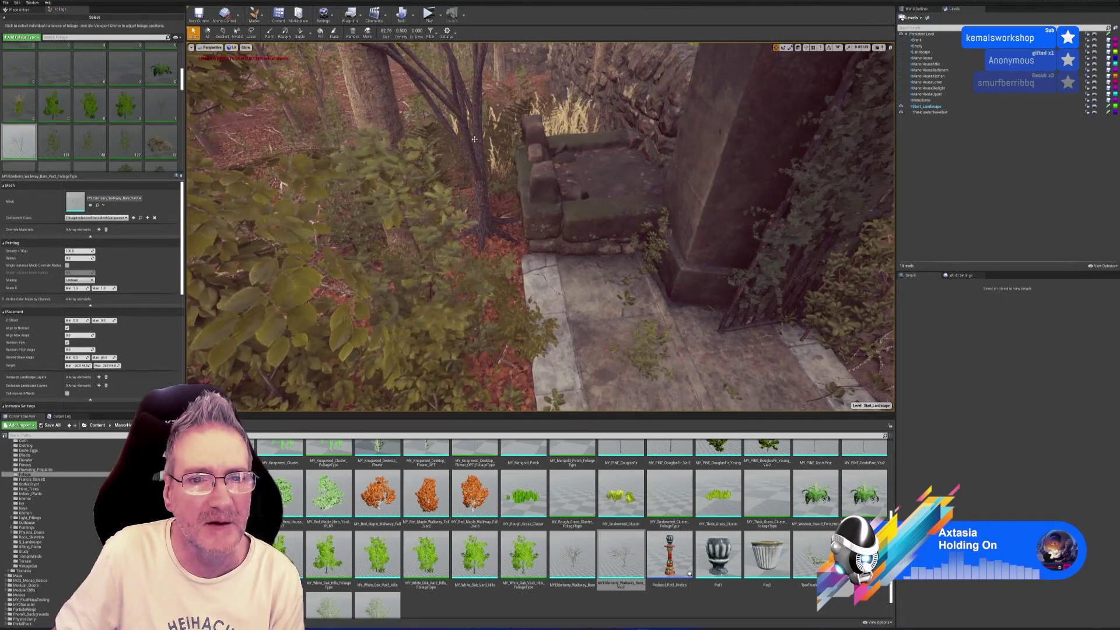
left_click(624, 224)
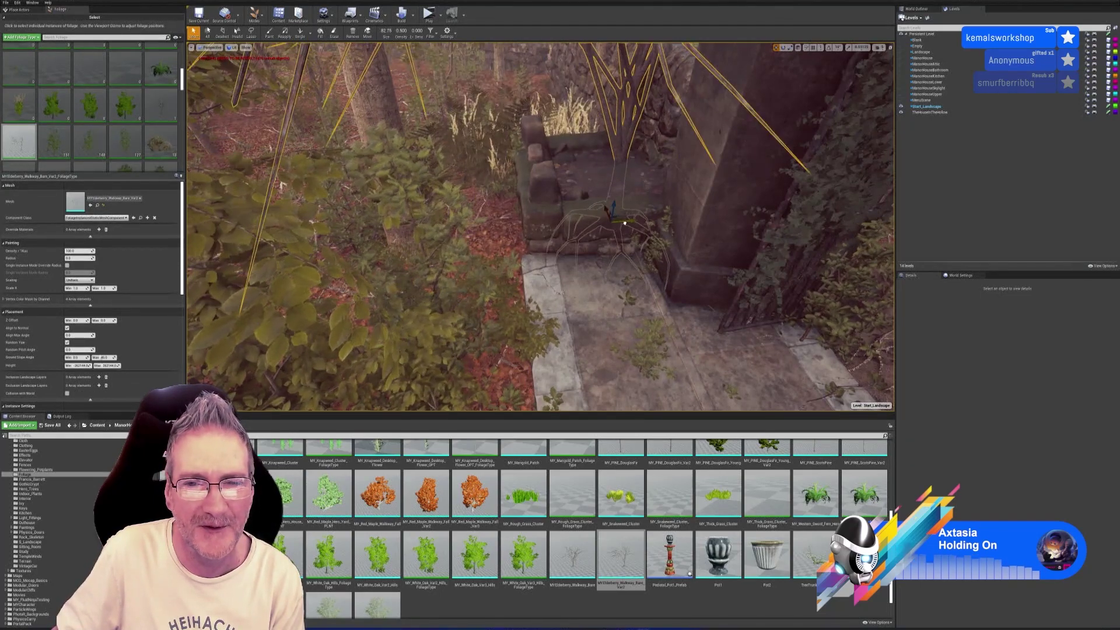
left_click_drag(625, 223, 612, 223)
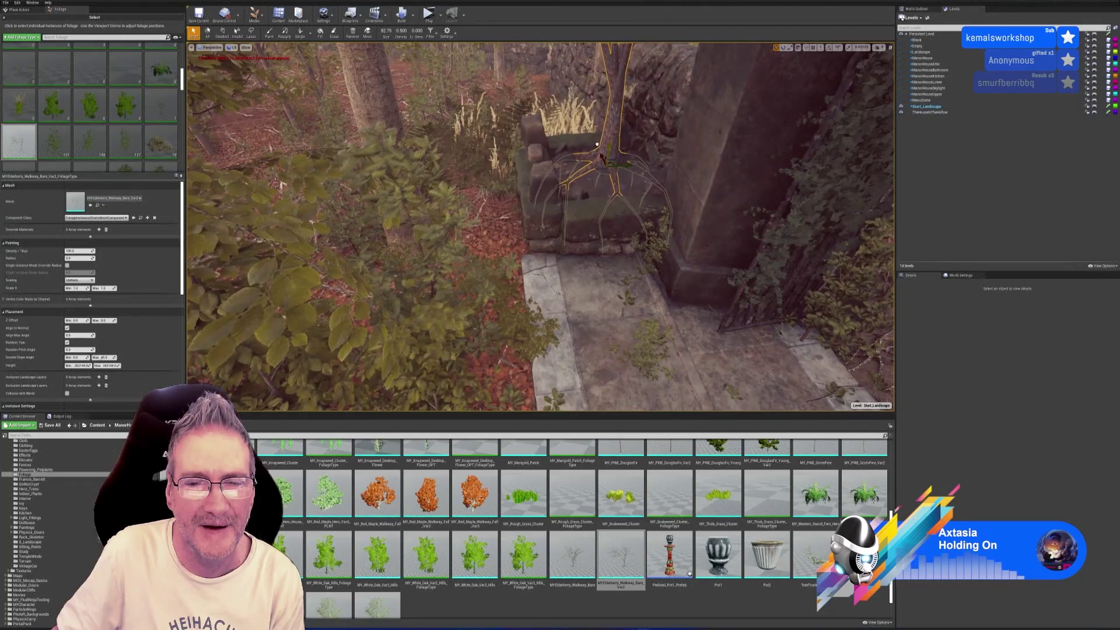
right_click_drag(597, 146, 630, 137)
left_click_drag(538, 208, 593, 195)
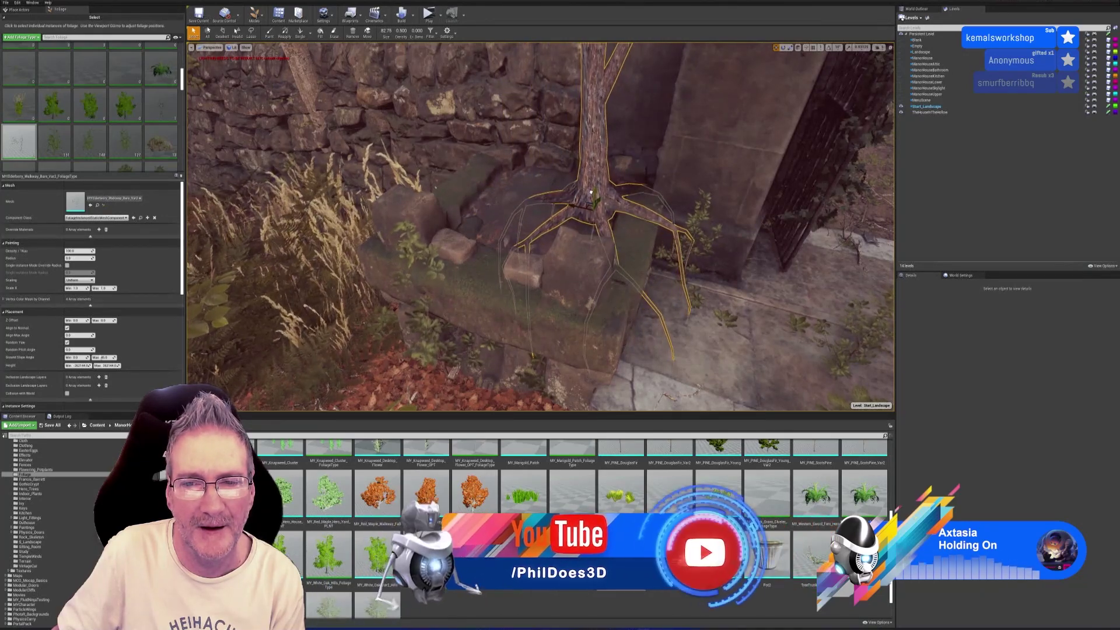
mouse_move(581, 198)
right_mouse_down()
mouse_move(563, 199)
mouse_move(607, 230)
mouse_move(573, 215)
right_mouse_up()
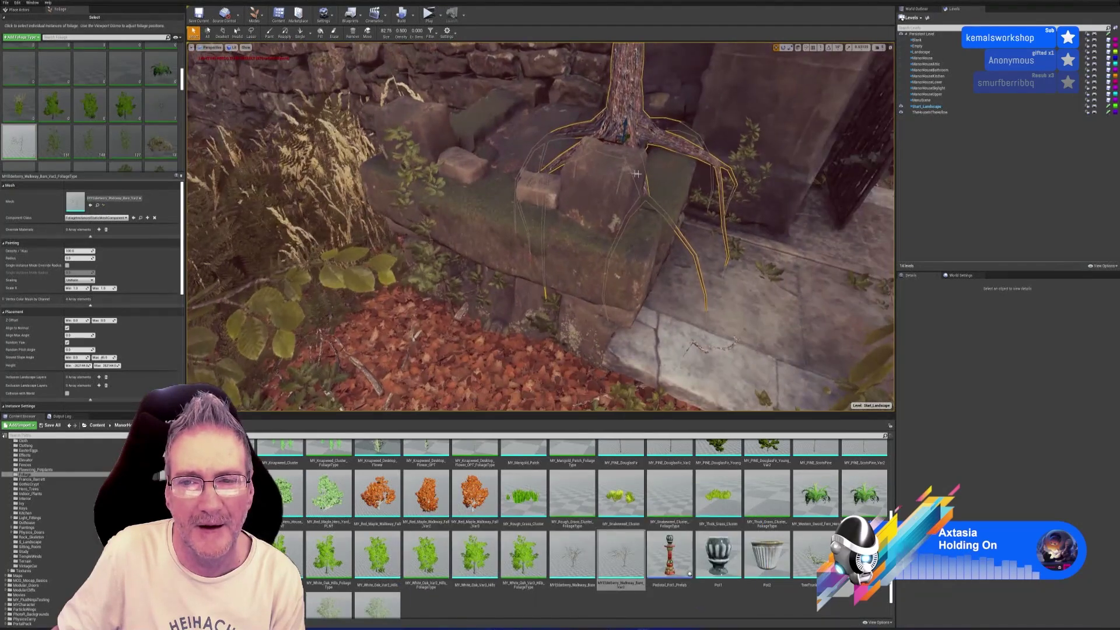
left_click_drag(611, 145, 570, 138)
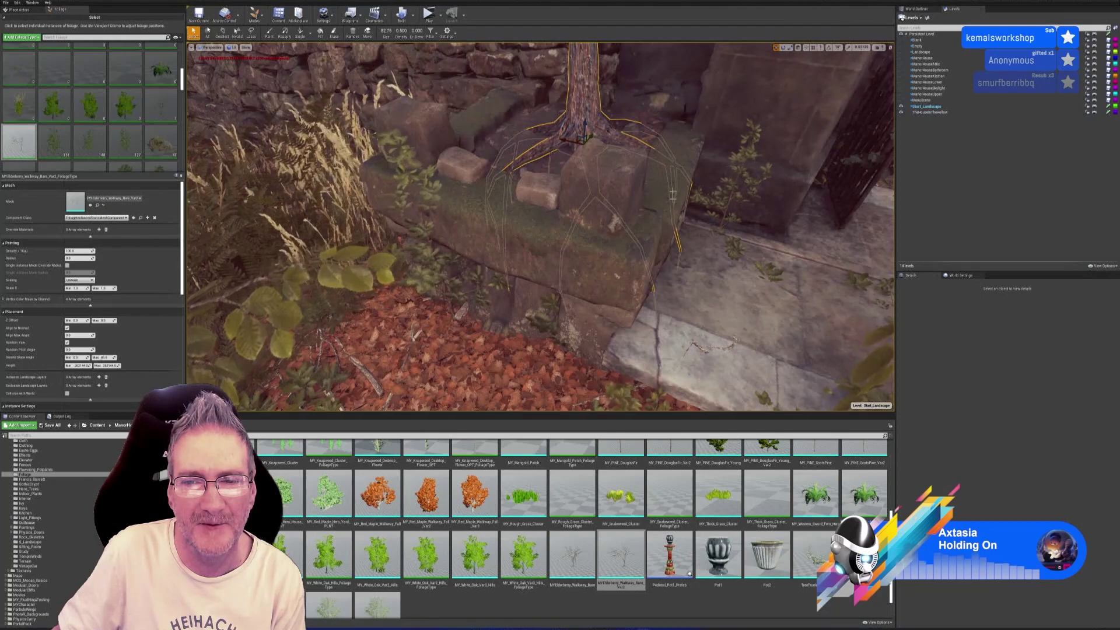
right_click_drag(568, 141, 525, 157)
left_click_drag(658, 226, 624, 229)
right_click_drag(624, 229, 598, 157)
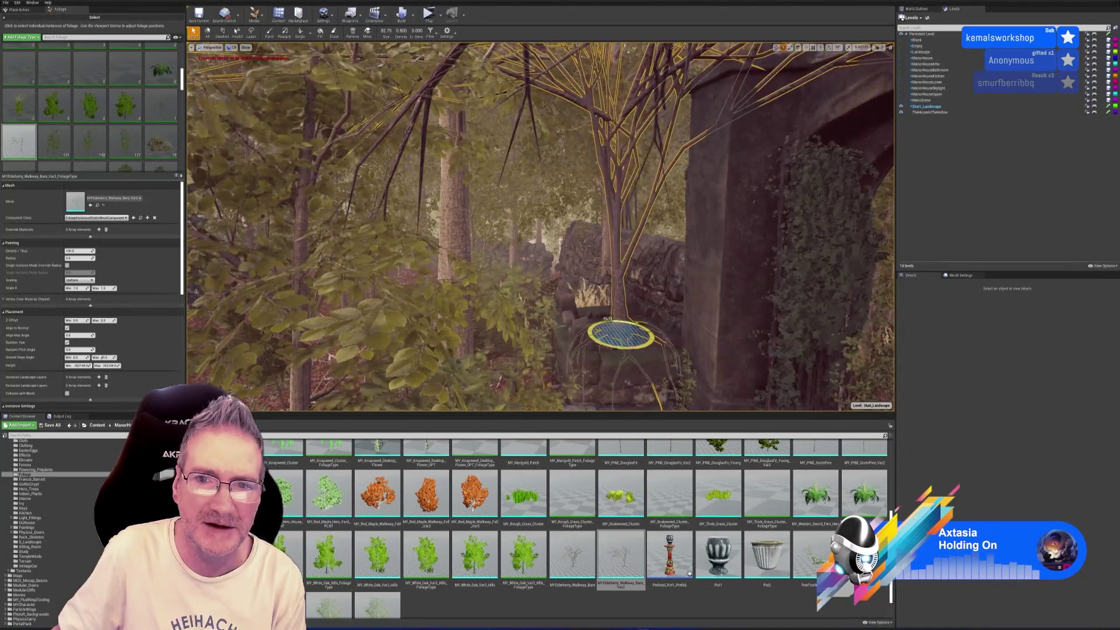
Step: Rotate the Var2 elderberry about its trunk on the ledge so its branches reach across the gateway approach
left_click_drag(628, 347, 671, 346)
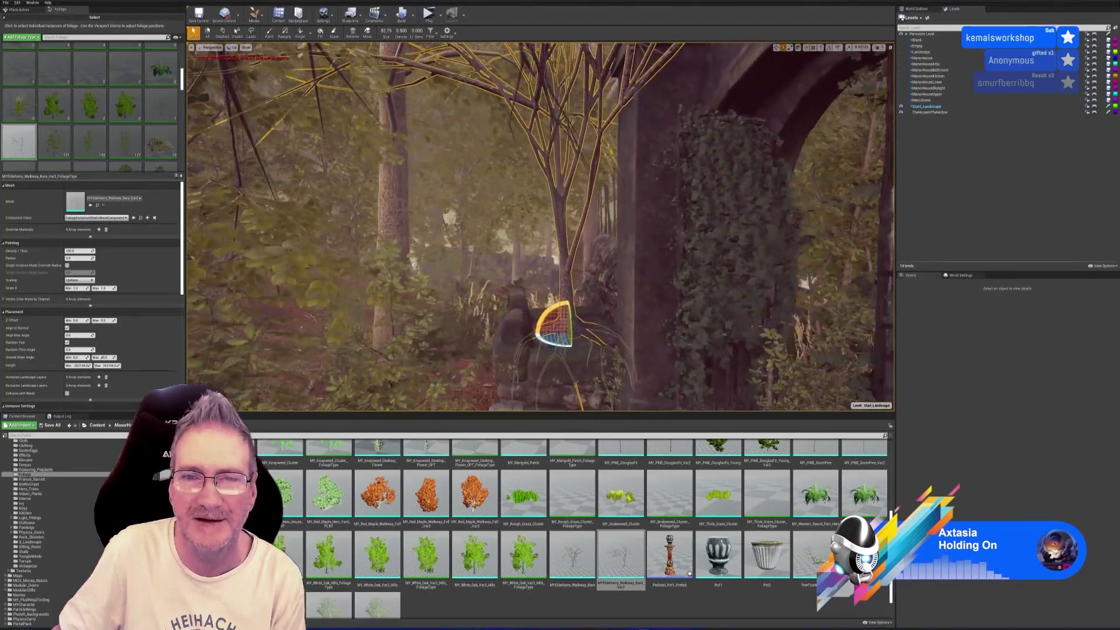
mouse_move(541, 233)
right_mouse_down()
mouse_move(484, 230)
mouse_move(601, 232)
mouse_move(560, 232)
right_mouse_up()
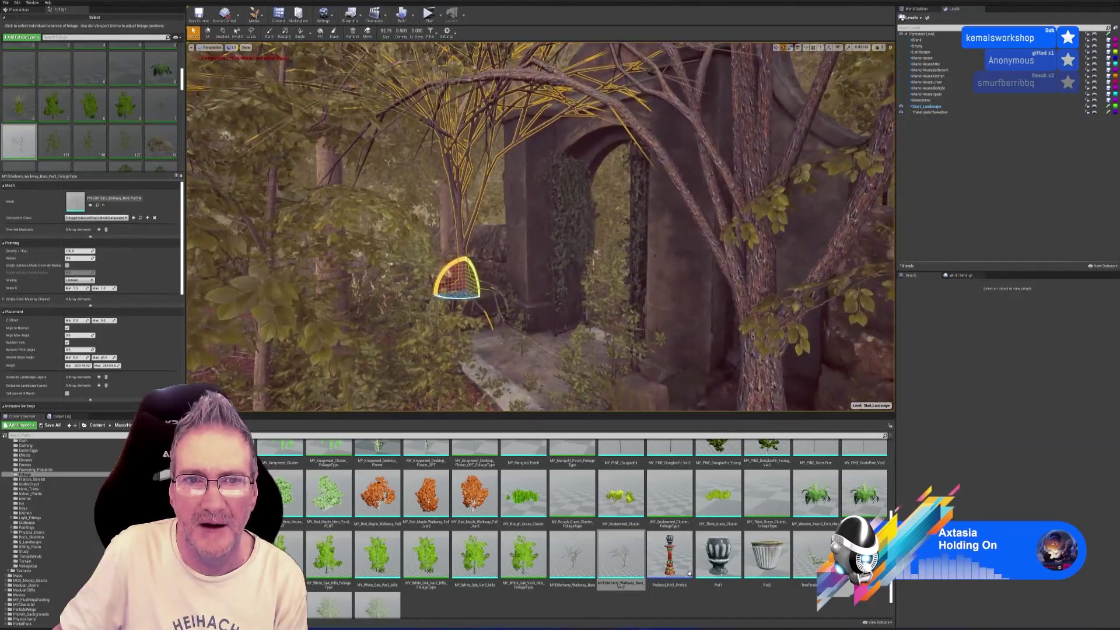
right_click_drag(541, 232, 514, 222)
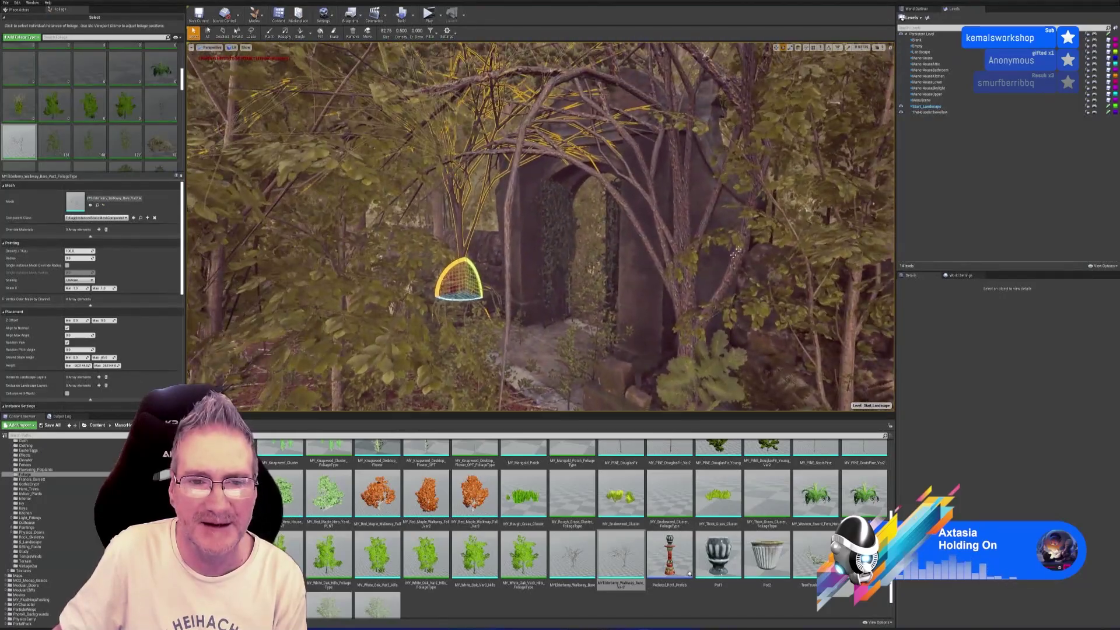
left_click(790, 47)
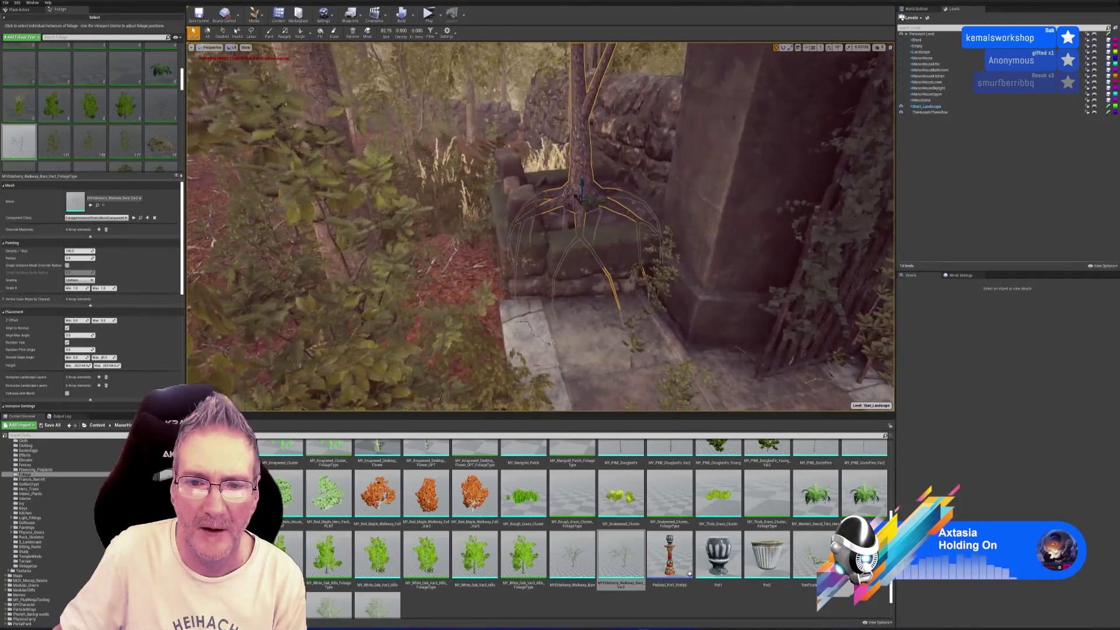
right_click_drag(540, 226, 694, 229)
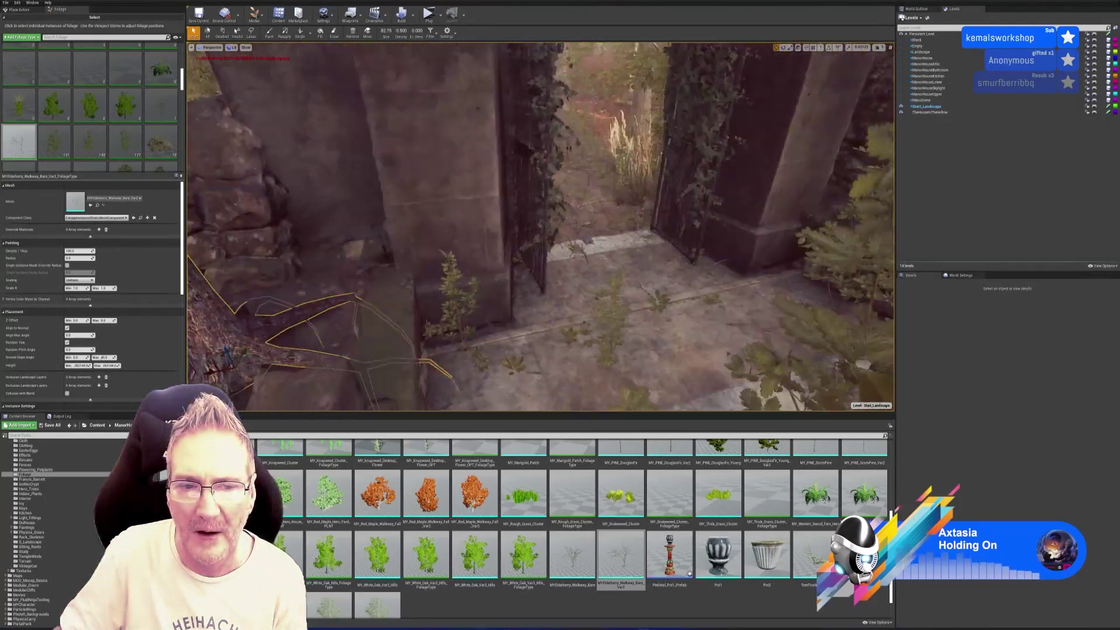
Step: Adjust the Var2 elderberry's position within the mossy stone bed, checking its roots and branches from around the gateway
right_click_drag(609, 208, 479, 260)
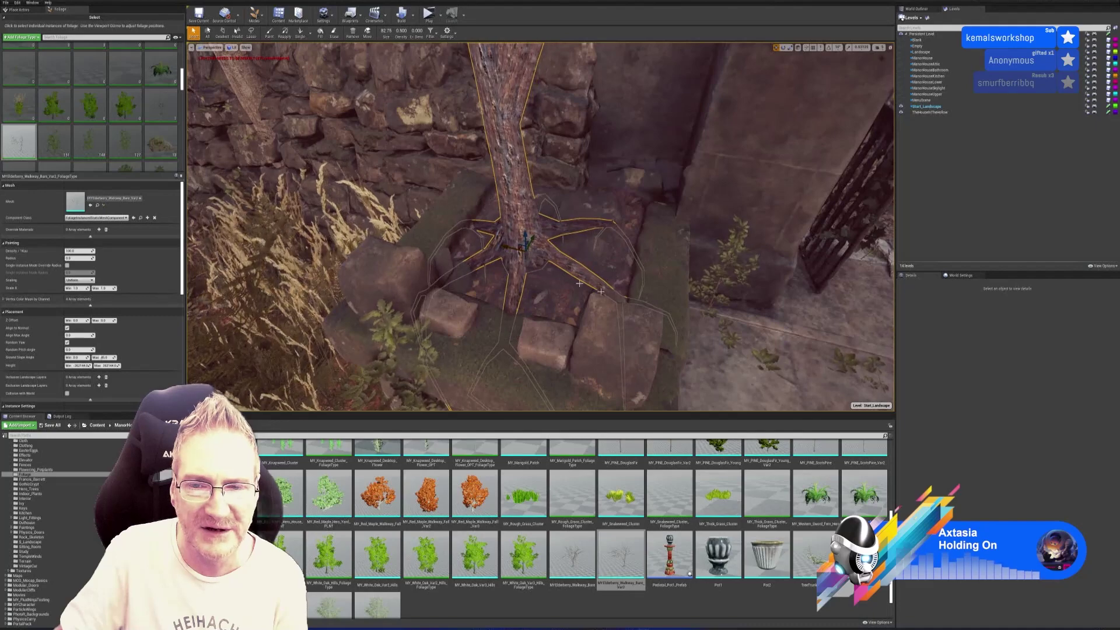
right_click_drag(601, 291, 583, 290)
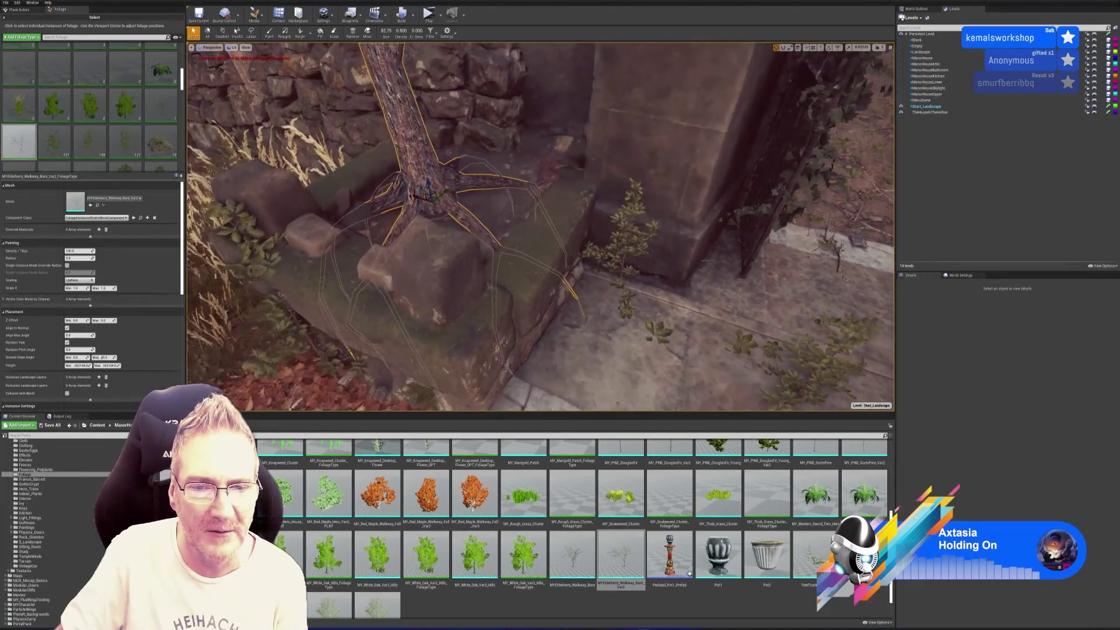
right_click_drag(638, 319, 655, 320)
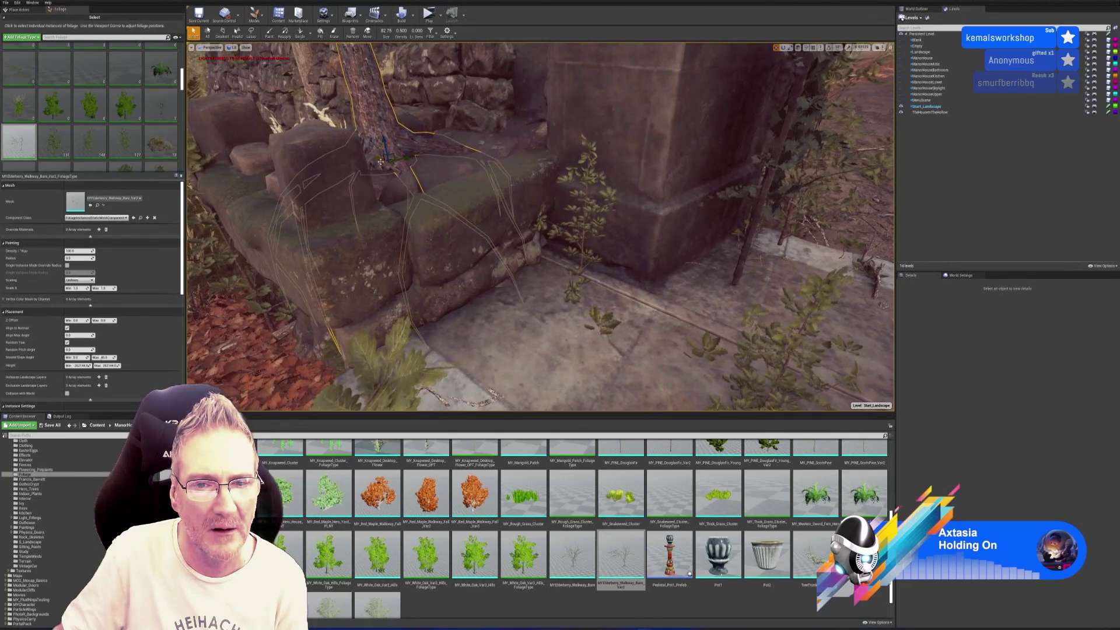
right_click_drag(381, 162, 309, 111)
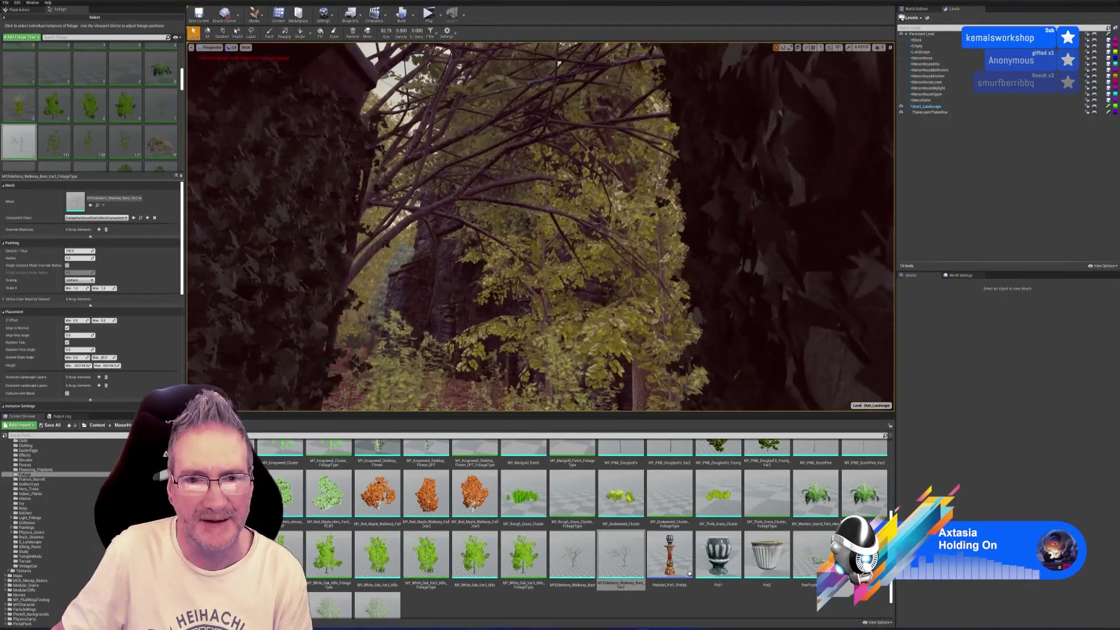
right_click_drag(540, 226, 586, 332)
right_click_drag(525, 294, 557, 290)
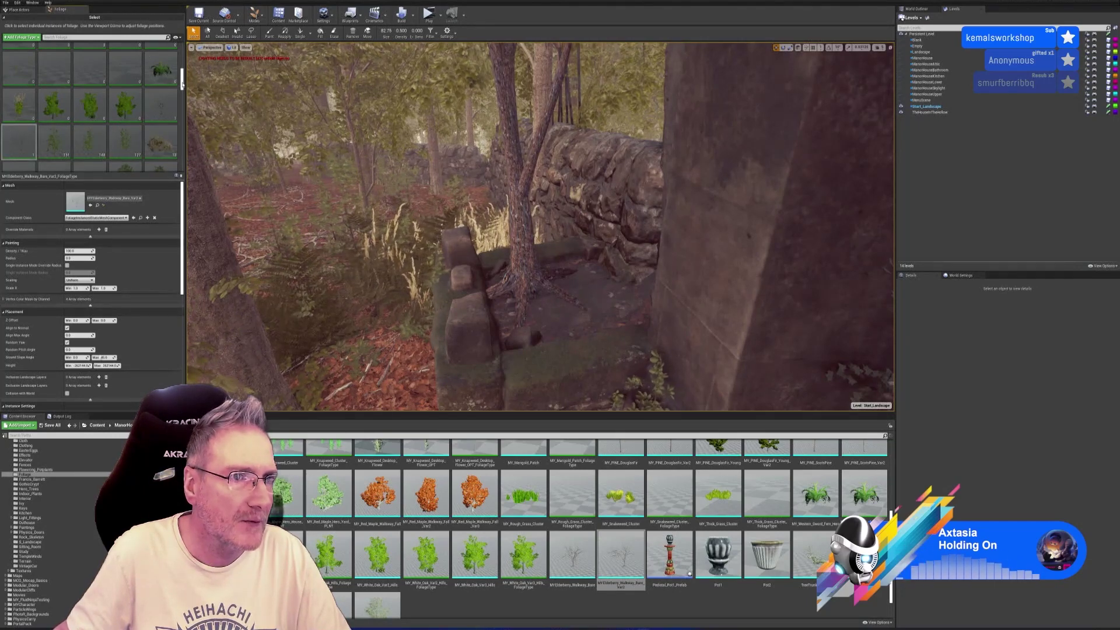
Step: Paint SM_RW_Cover_Needles01 foliage over the soil of the mossy stone bed around the elderberry's roots
left_click_drag(183, 85, 182, 51)
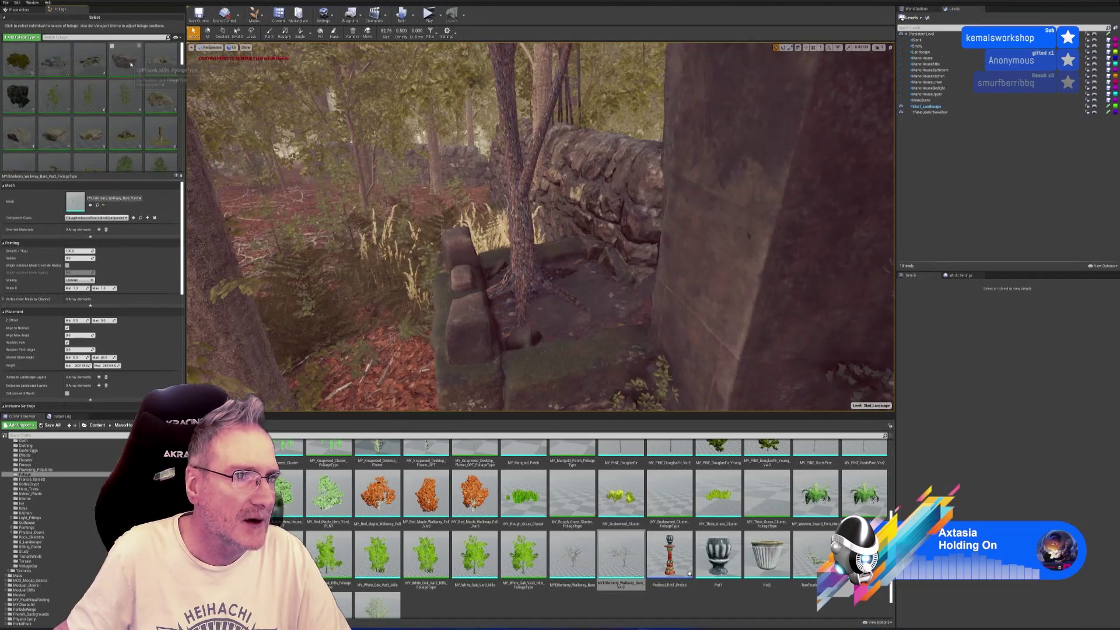
scroll(156, 94, "down", 5)
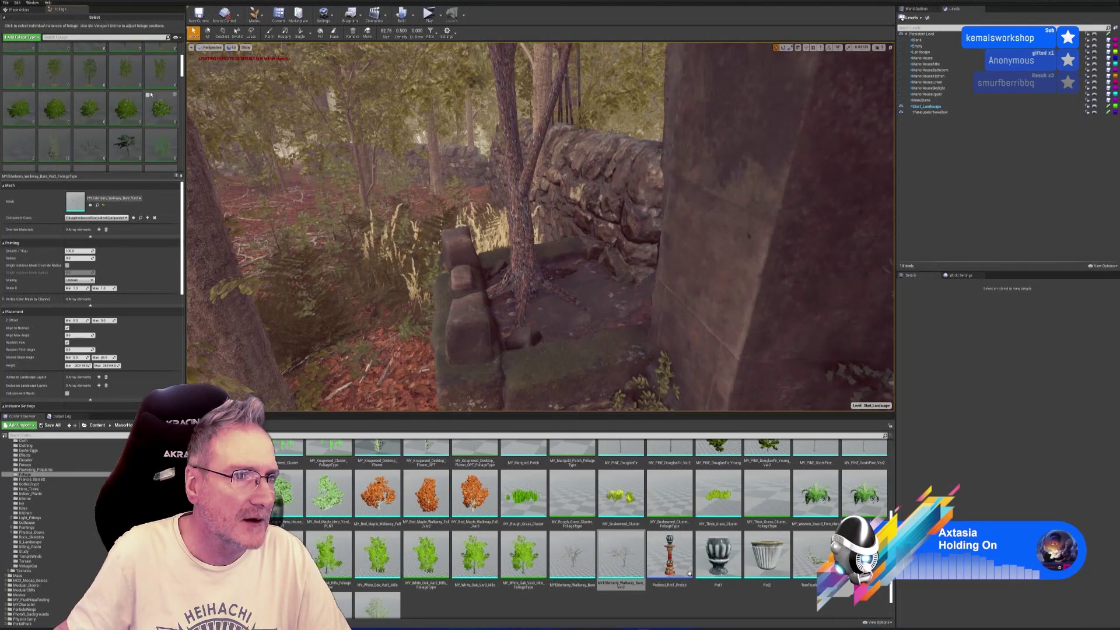
scroll(152, 98, "down", 5)
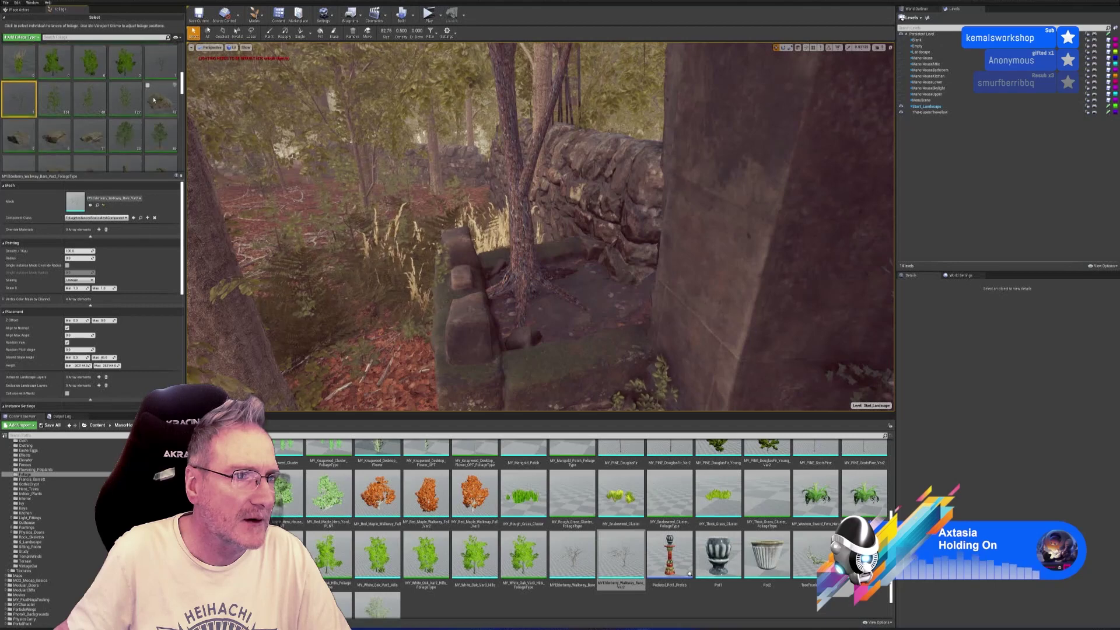
scroll(153, 102, "down", 2)
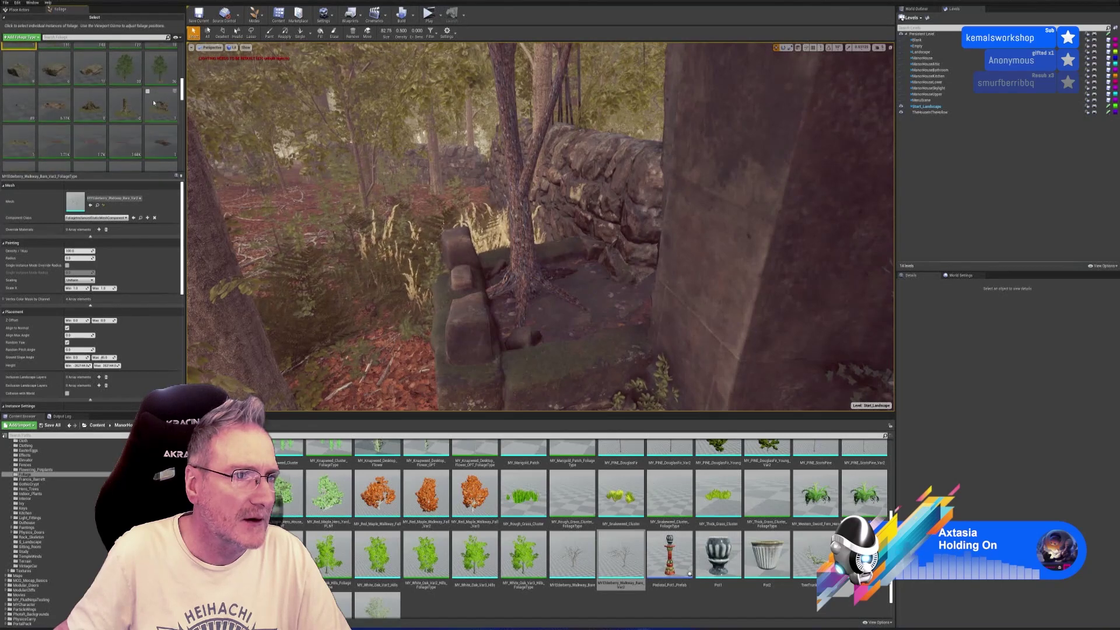
left_click(55, 141)
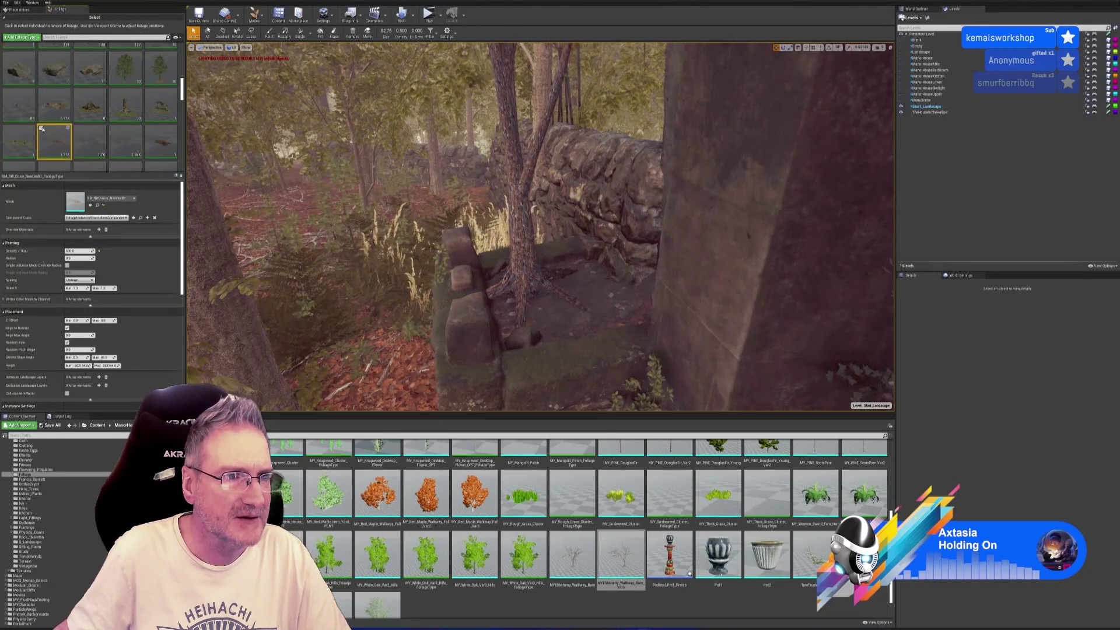
left_click(41, 128)
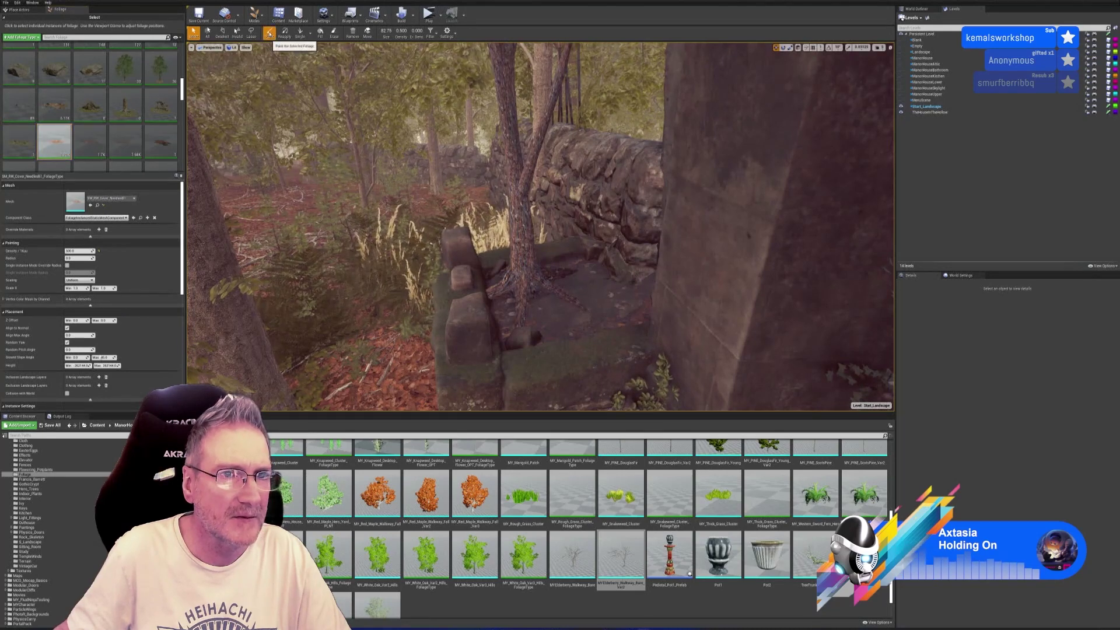
left_click(269, 34)
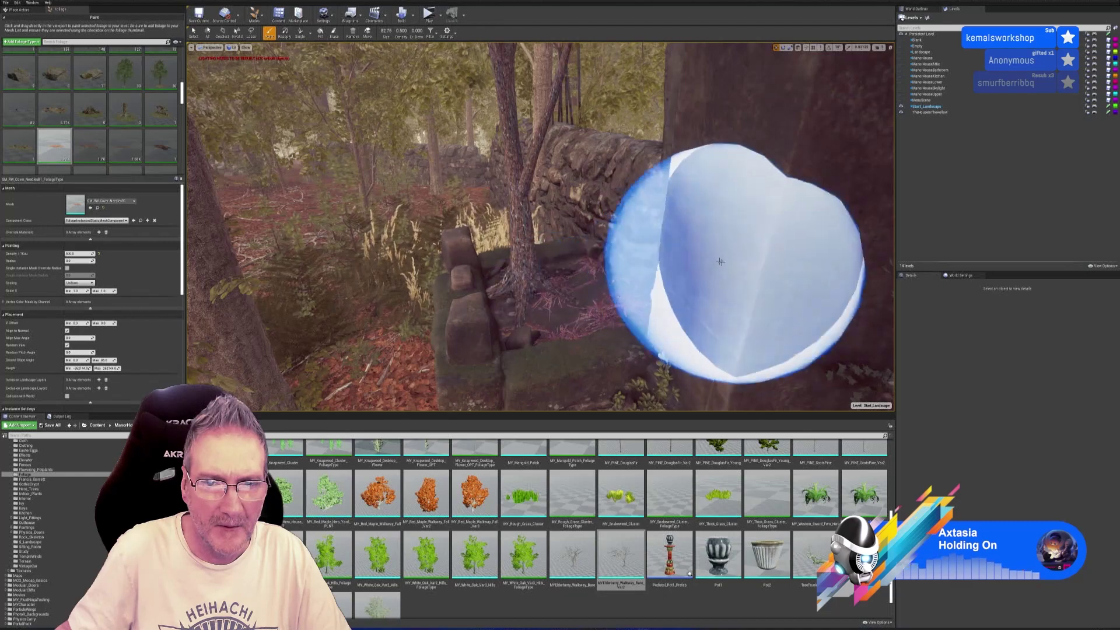
mouse_move(337, 229)
right_mouse_down()
mouse_move(402, 262)
mouse_move(525, 280)
mouse_move(589, 280)
mouse_move(619, 263)
mouse_move(607, 304)
right_mouse_up()
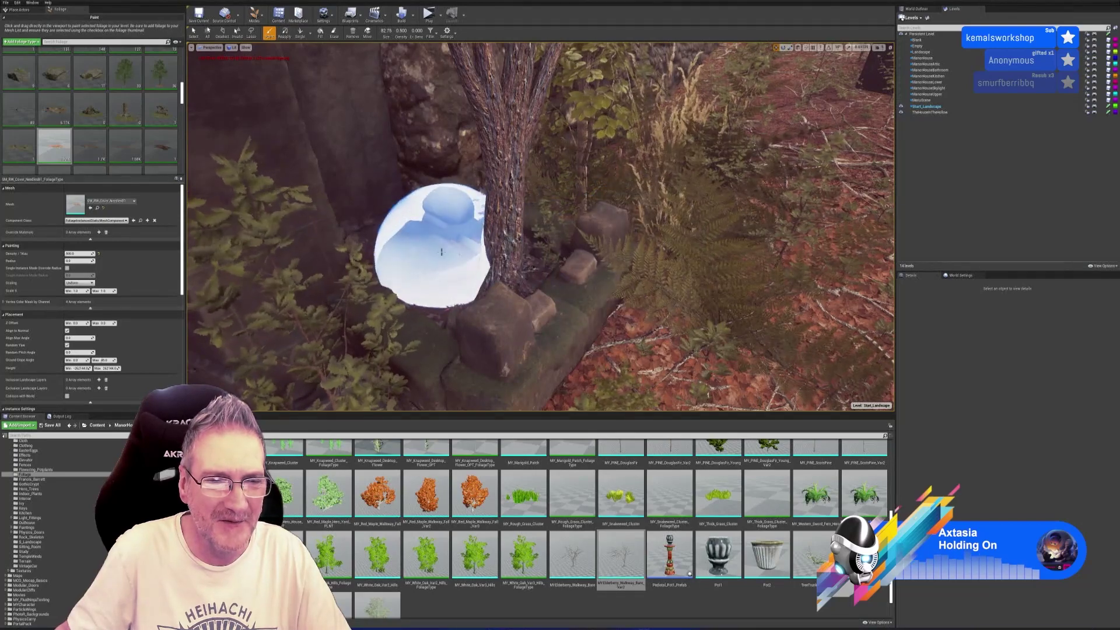
mouse_move(621, 285)
right_mouse_down()
mouse_move(548, 315)
mouse_move(409, 310)
right_mouse_up()
right_click_drag(554, 298, 493, 216)
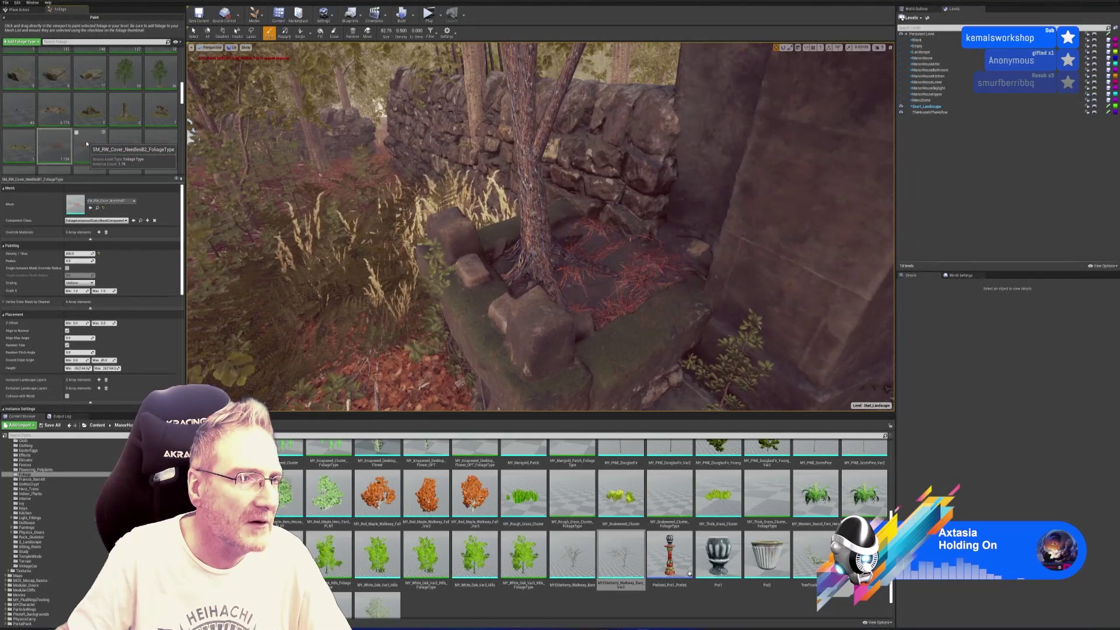
Step: Paint SM_RW_Cover_Needles02 foliage over the same stone bed beside the gateway pillar to vary the litter
left_click(82, 138)
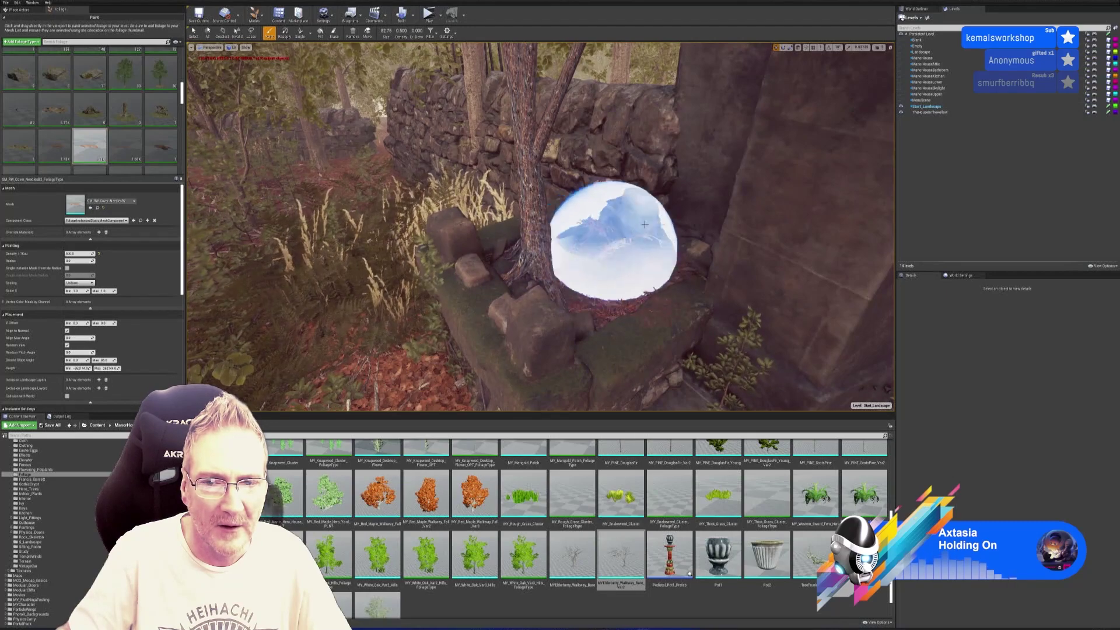
mouse_move(680, 219)
right_mouse_down()
mouse_move(811, 251)
mouse_move(630, 263)
mouse_move(517, 231)
right_mouse_up()
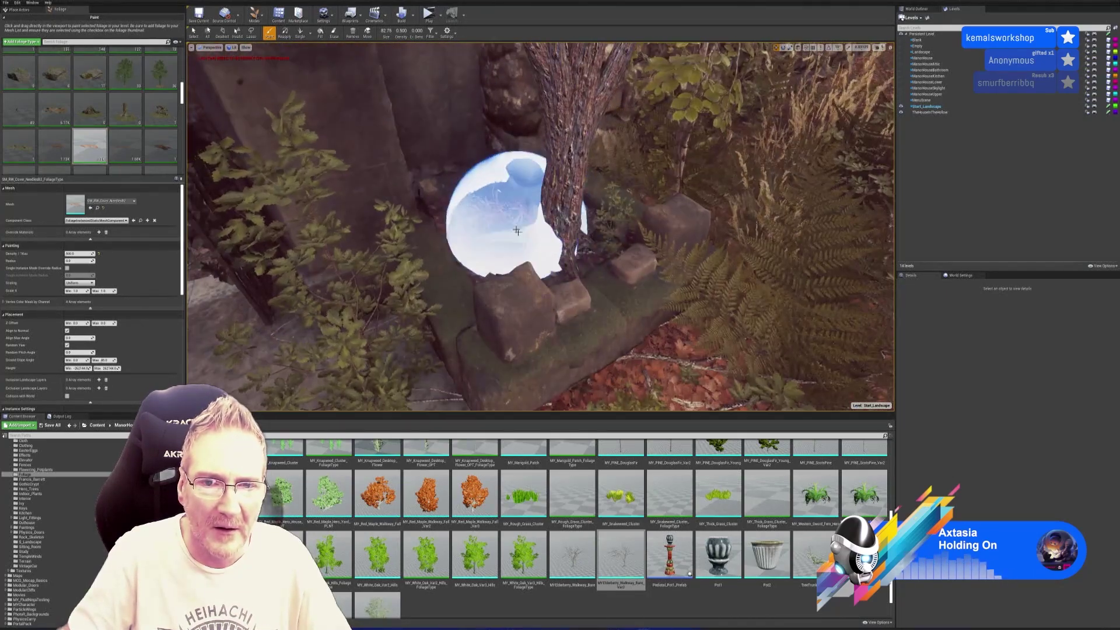
right_click_drag(554, 274, 385, 286)
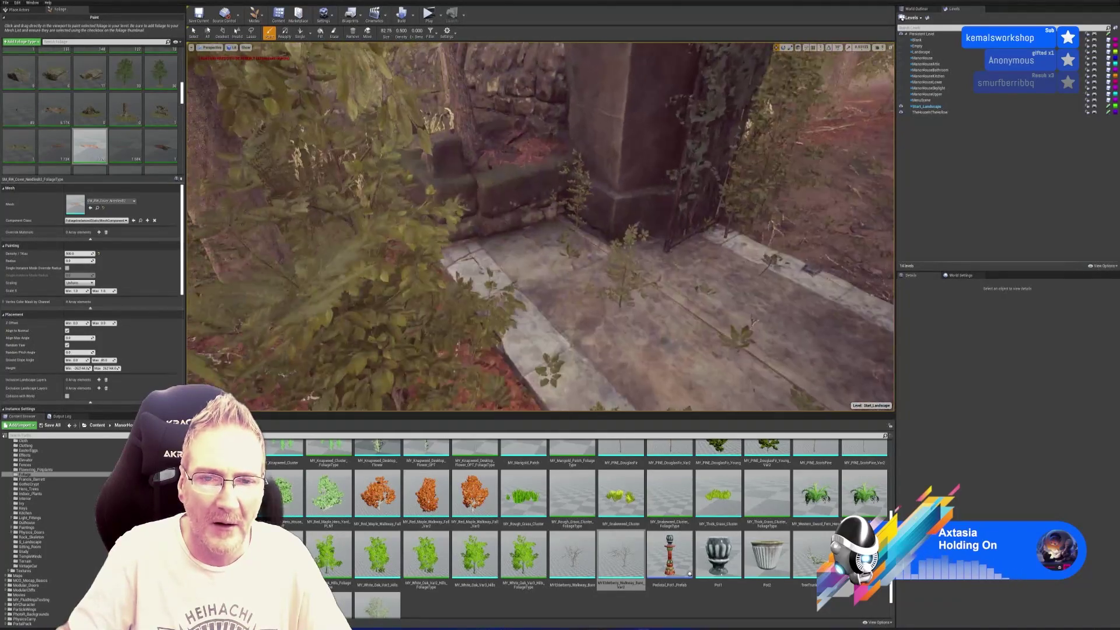
right_click_drag(490, 270, 645, 280)
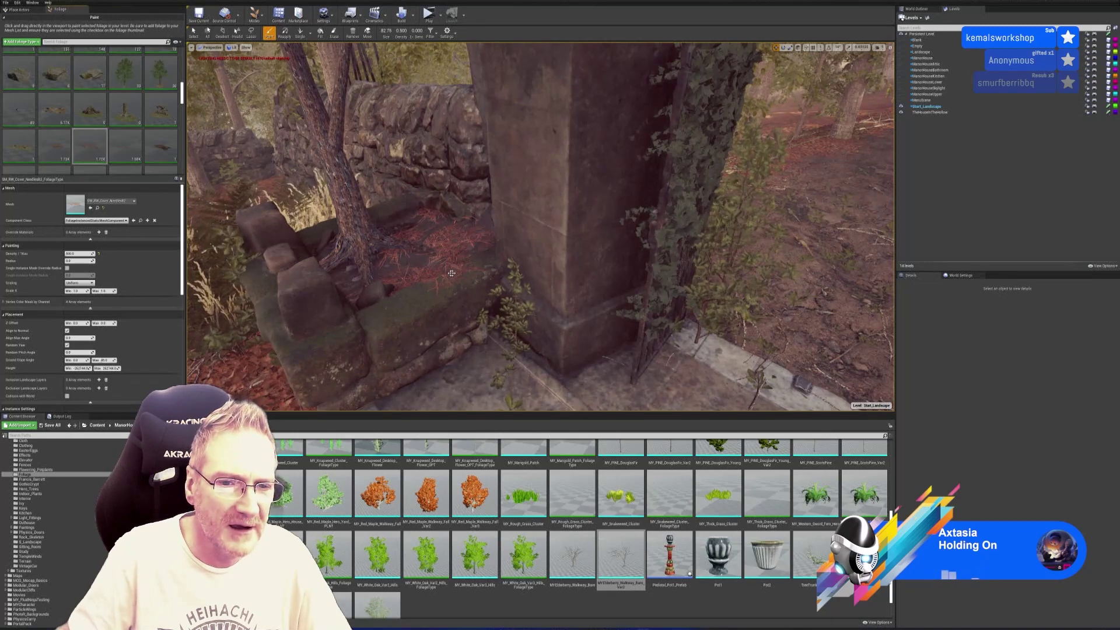
Step: Place a single MY_Azalea_Bush_White instance on the paving in front of the mossy stone bed
scroll(123, 129, "up", 3)
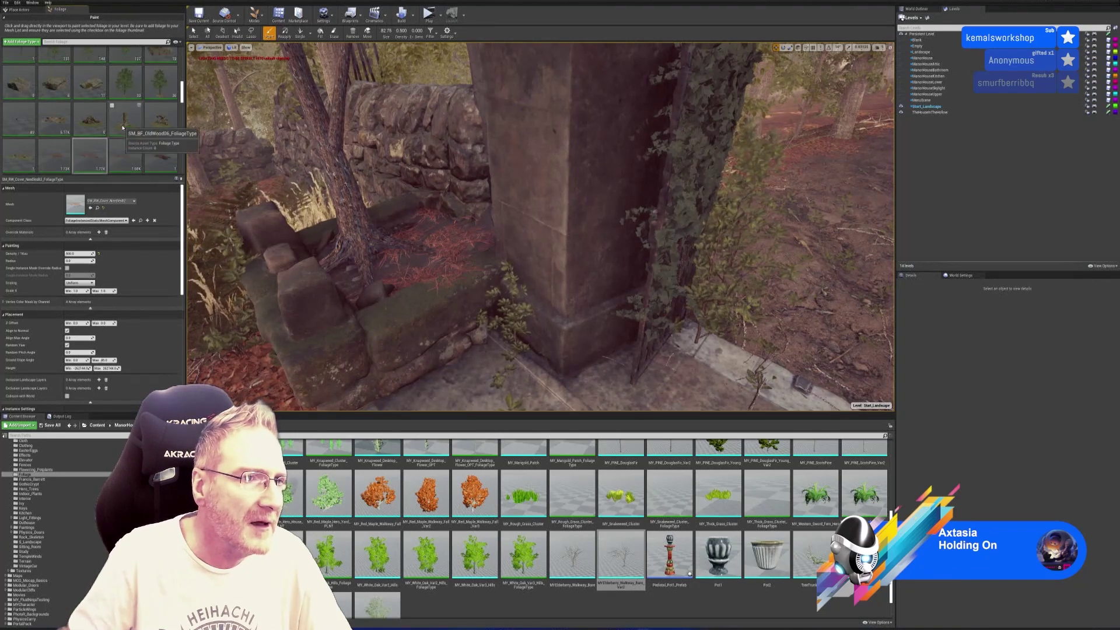
scroll(124, 128, "up", 4)
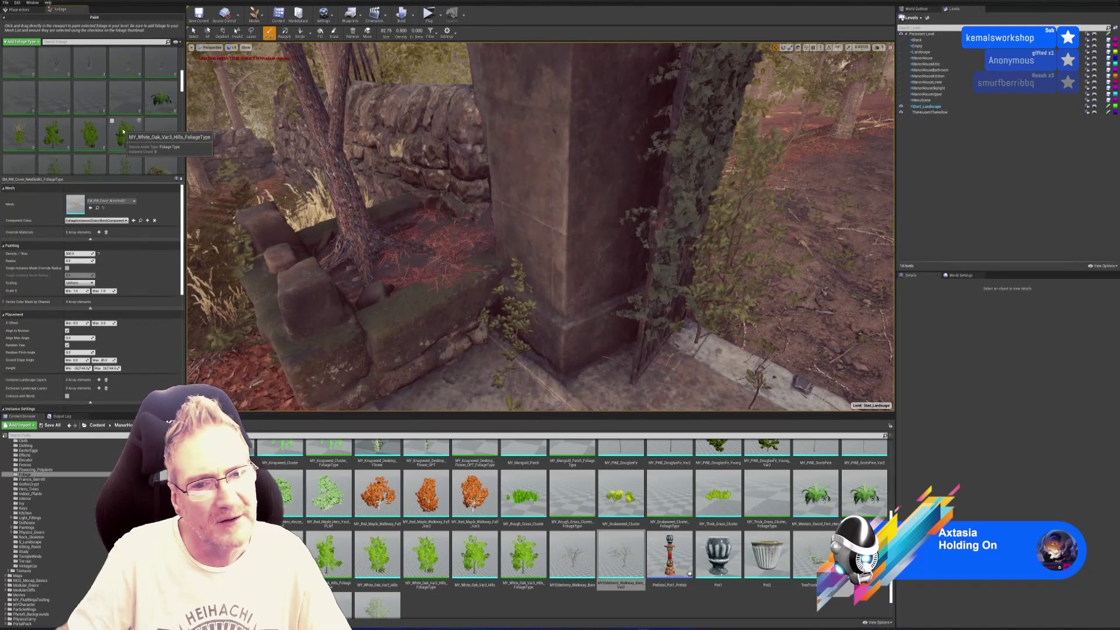
scroll(120, 130, "up", 2)
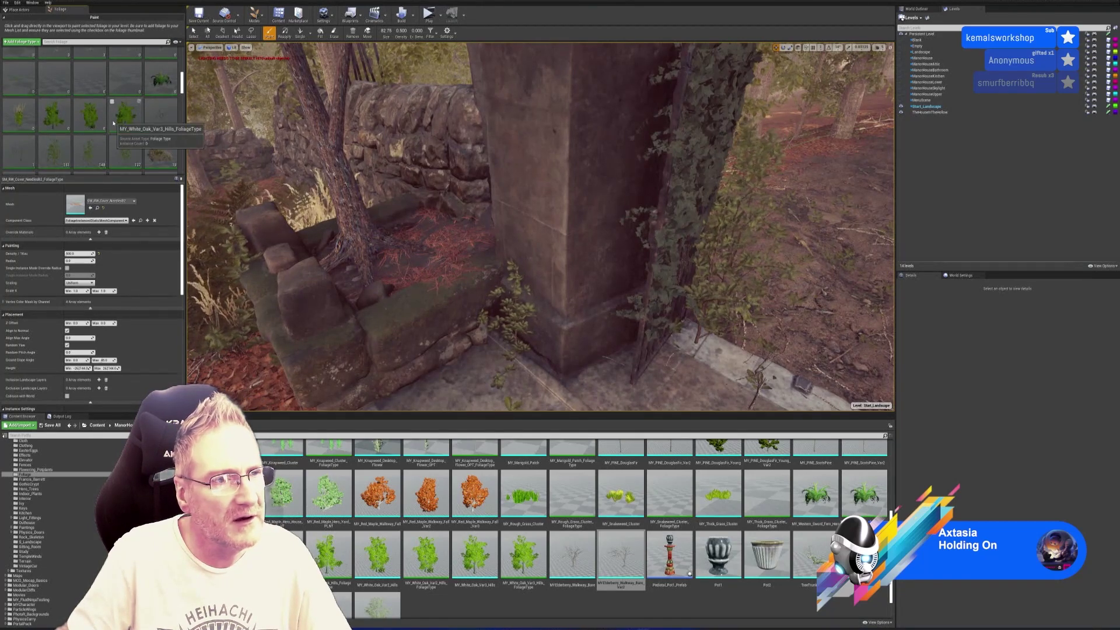
scroll(108, 126, "up", 4)
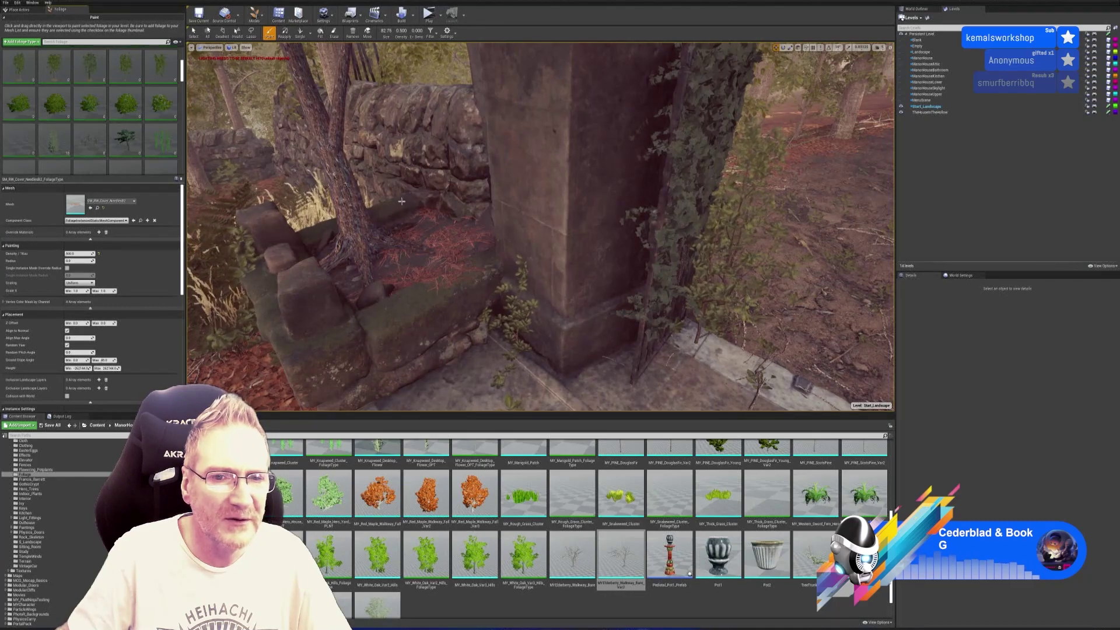
right_click_drag(398, 178, 677, 152)
right_click_drag(540, 227, 482, 218)
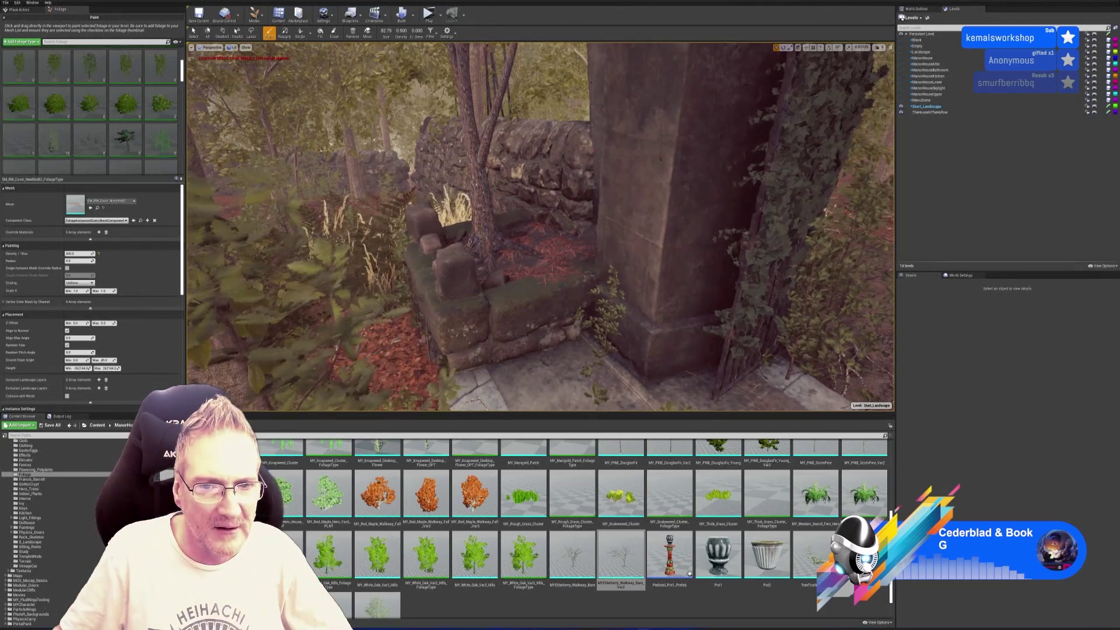
left_click(127, 110)
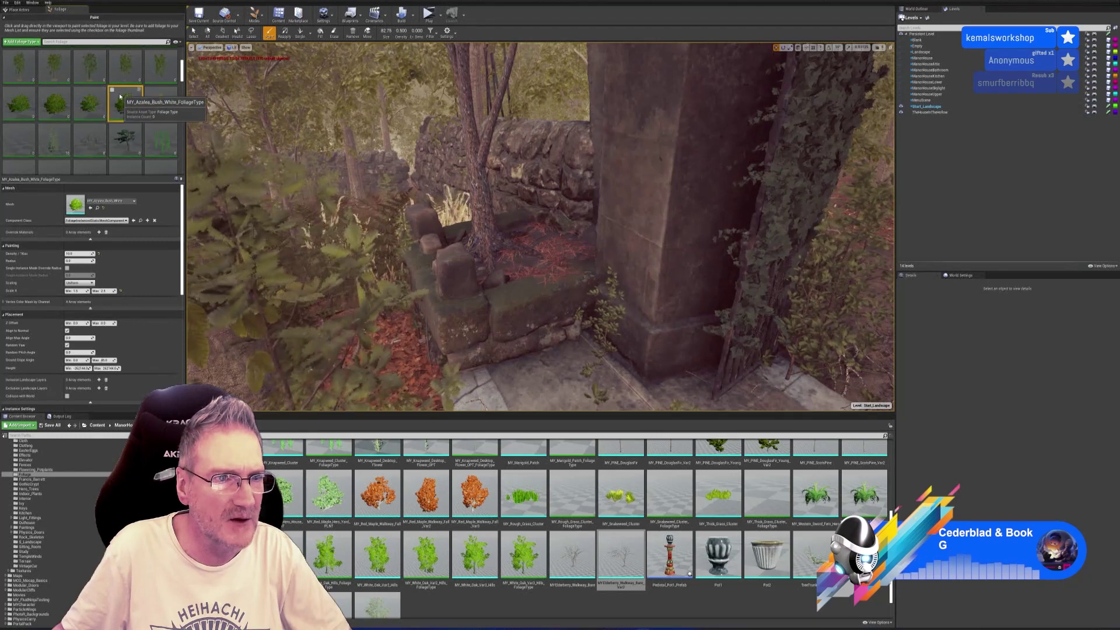
left_click(112, 92)
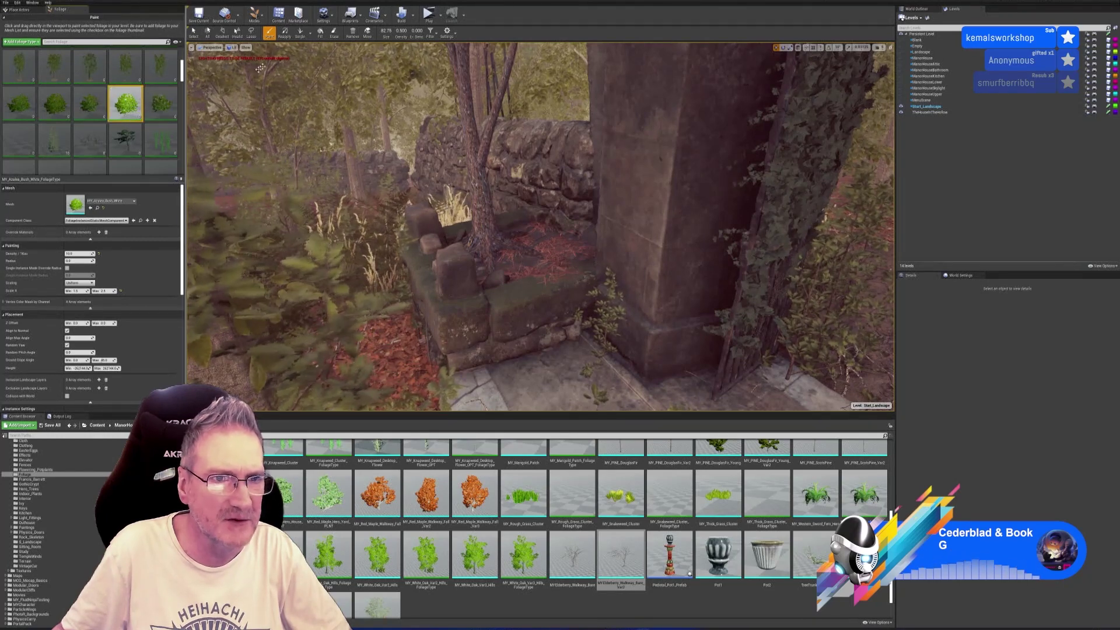
left_click(299, 32)
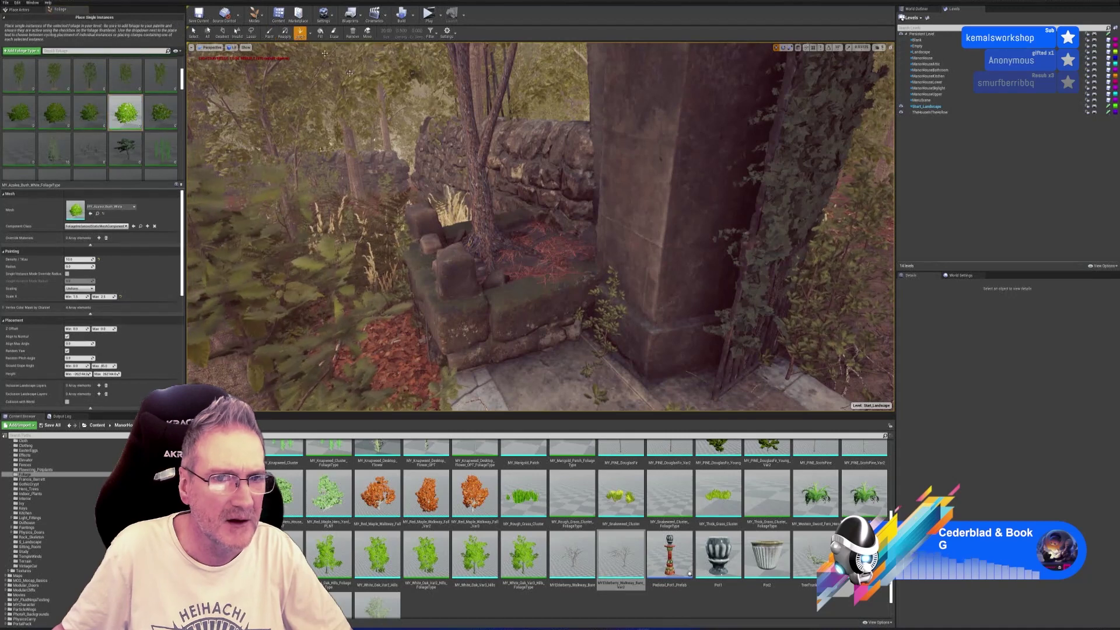
left_click(524, 380)
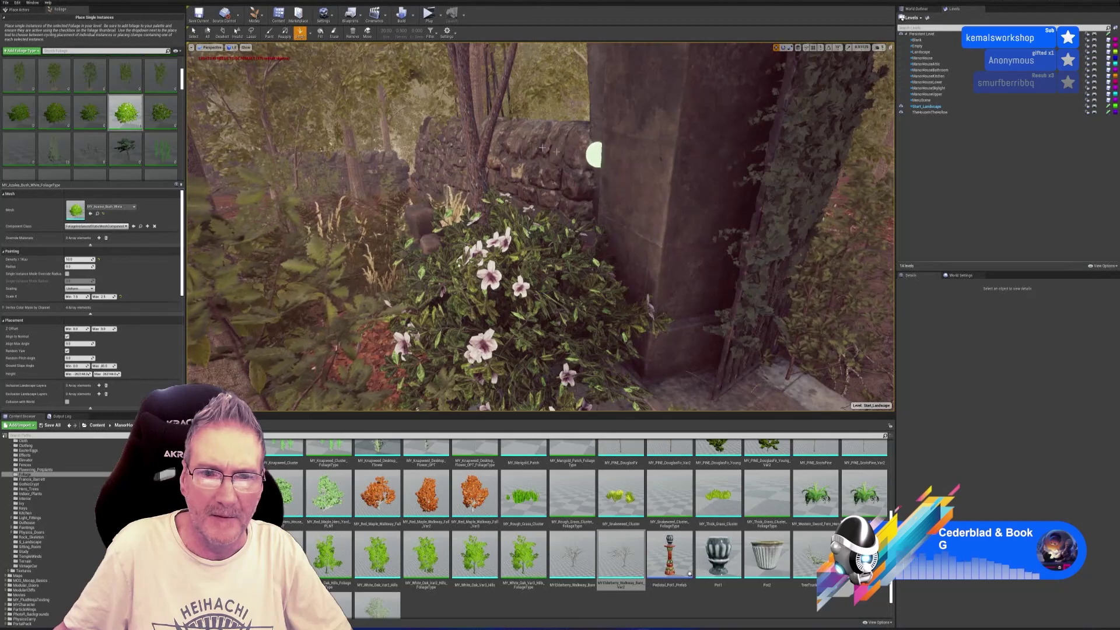
Step: Move the white azalea bush from the paving into the stone bed, in front of the elderberry trunk
left_click(193, 32)
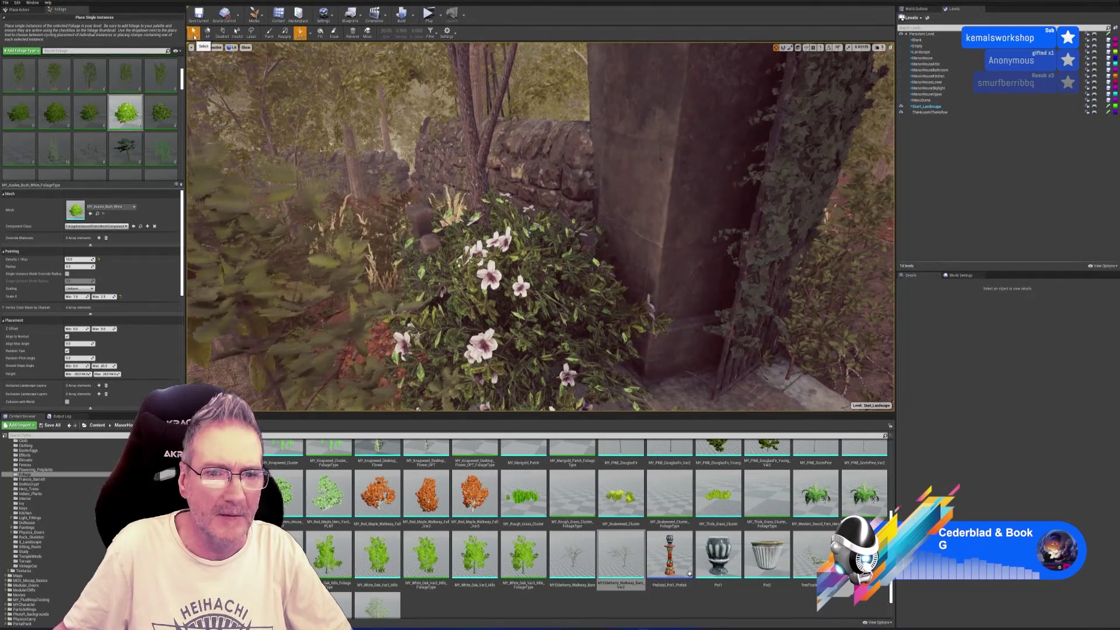
left_click(518, 272)
key("f")
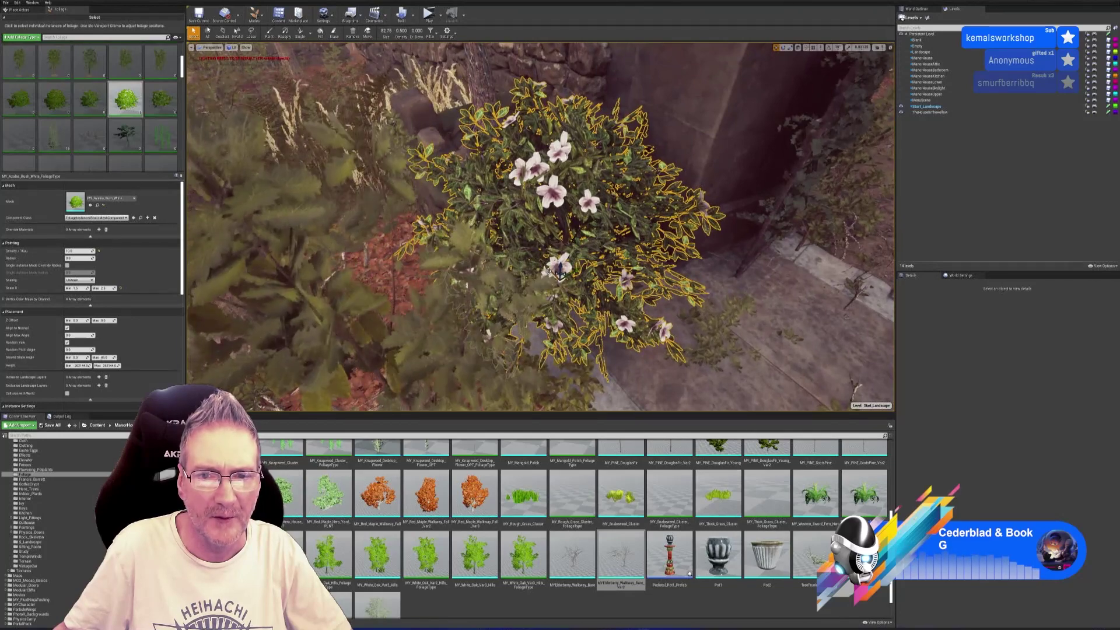
left_click_drag(560, 276, 518, 153)
right_click_drag(519, 204, 573, 188)
key("w")
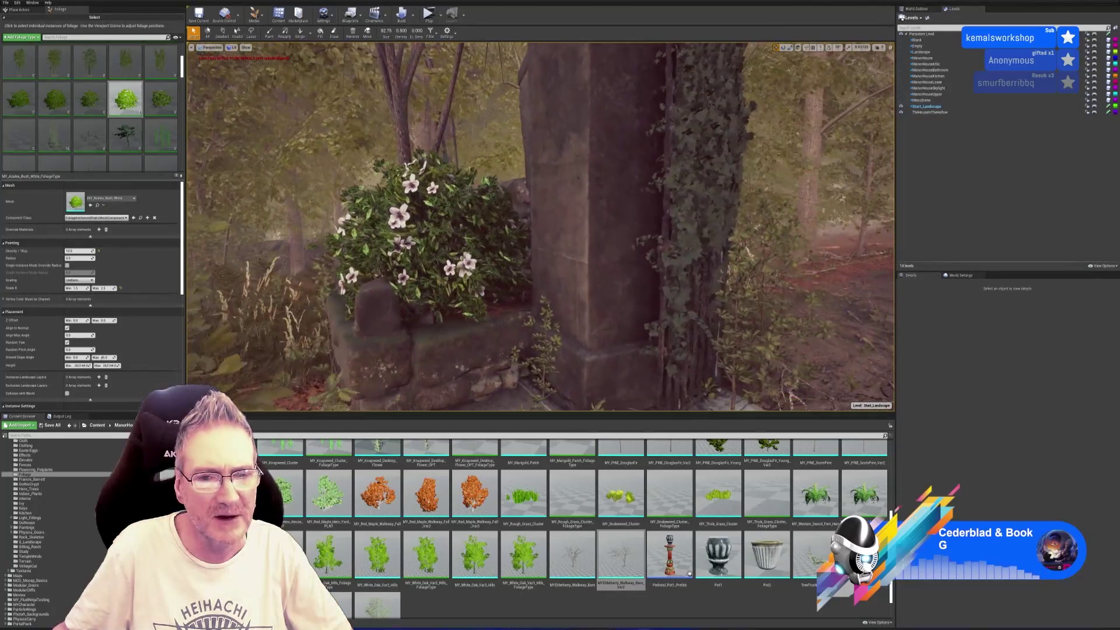
Step: Examine the planted stone bed, the gateway pillar and the surrounding forest from near and far viewpoints
right_click_drag(541, 228, 636, 233)
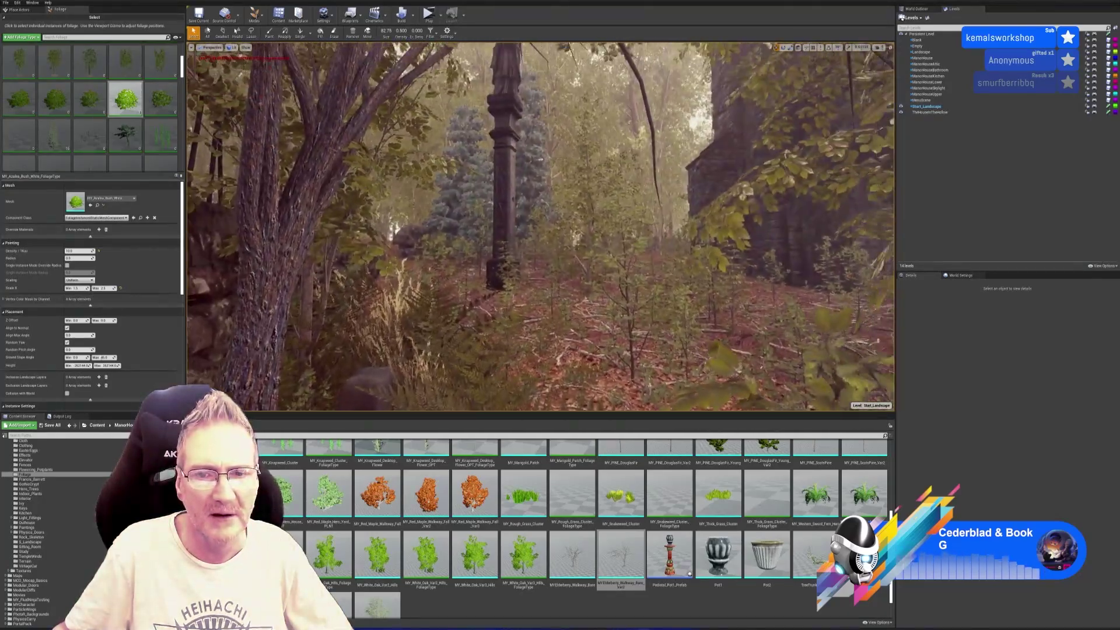
mouse_move(540, 227)
right_mouse_down()
mouse_move(782, 233)
mouse_move(624, 233)
mouse_move(688, 239)
mouse_move(560, 224)
right_mouse_up()
right_click_drag(467, 292, 461, 292)
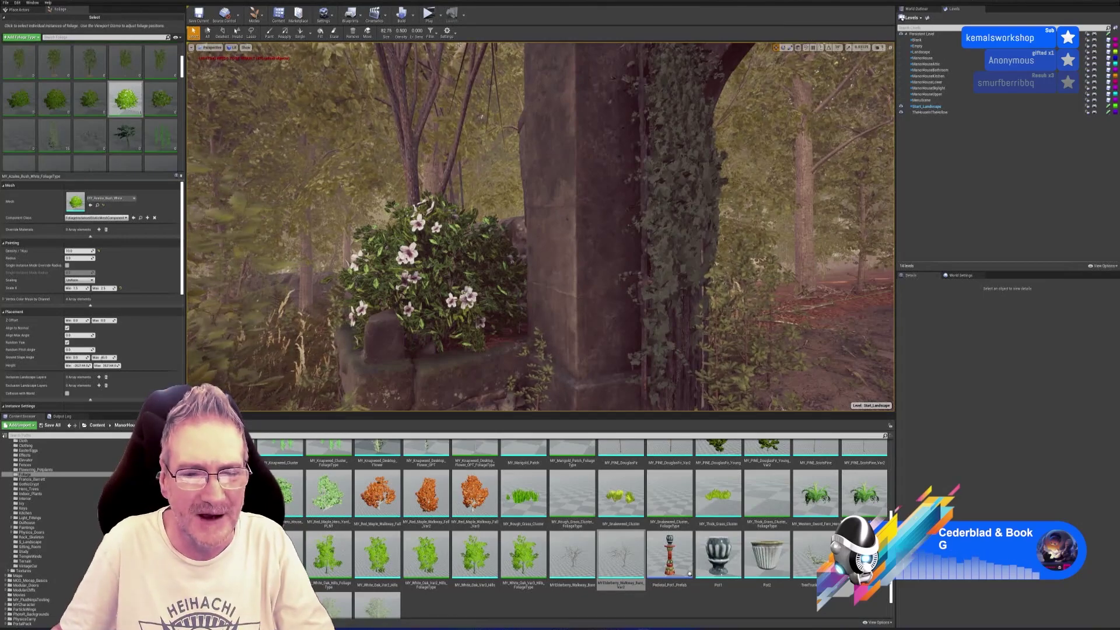
key("s")
right_click_drag(461, 297, 467, 298)
key("w")
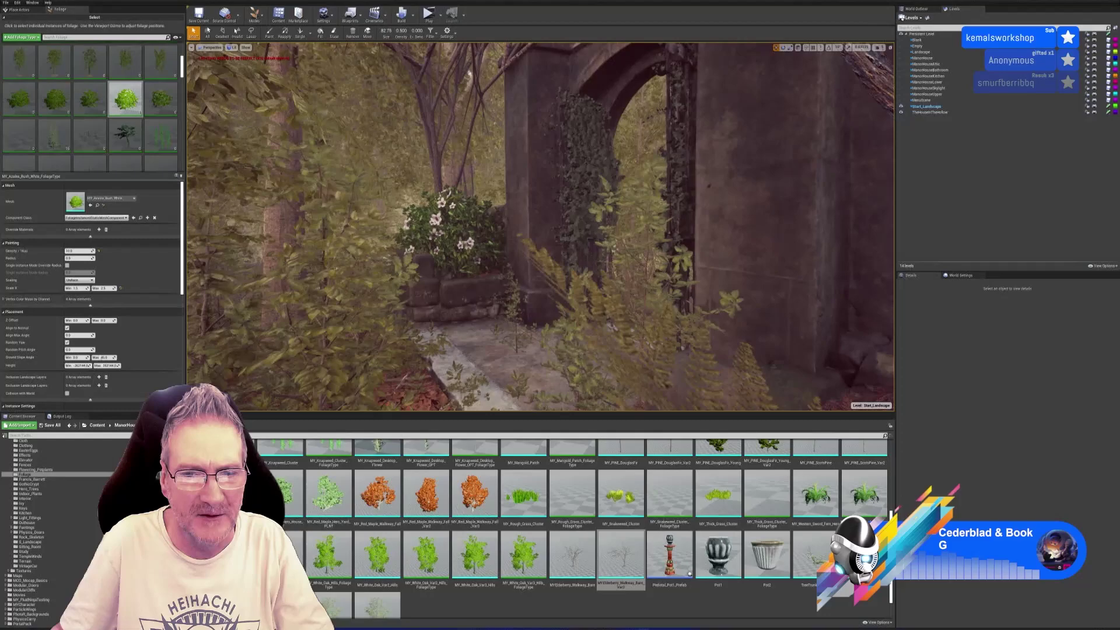